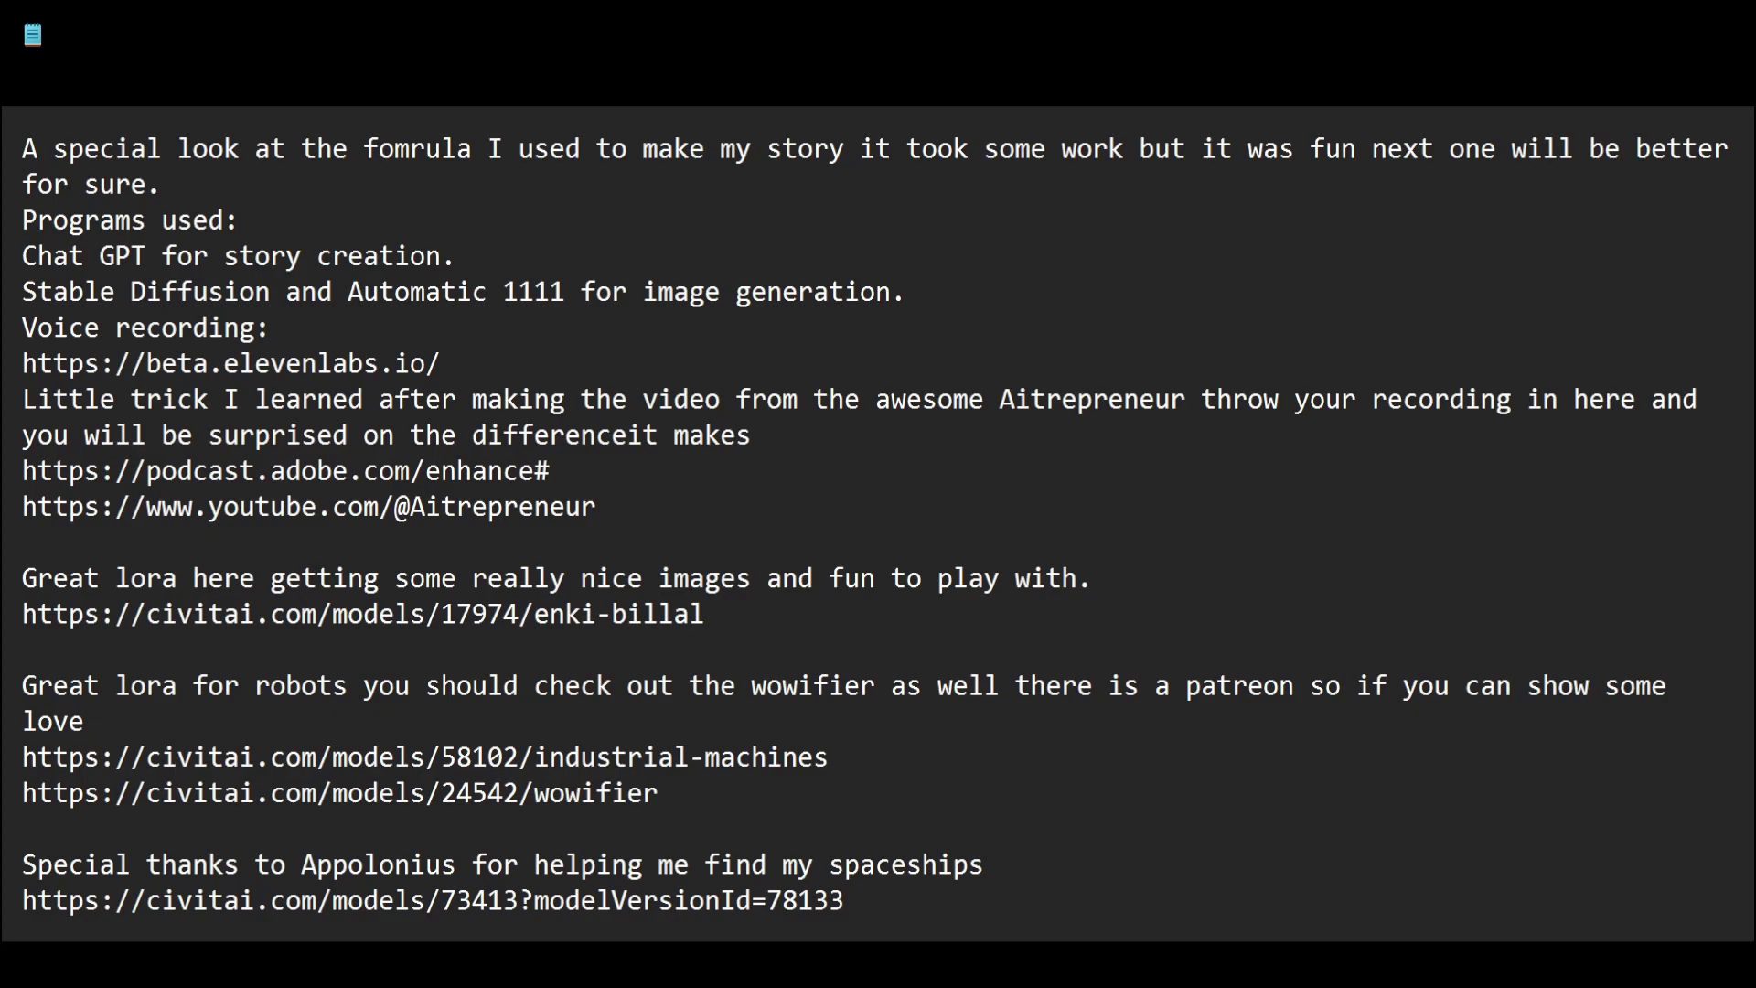
- Read the story formula notes from the program and LoRA links through the Writing prompts to the 600-word scene prompt
scroll(878, 521, "down", 3)
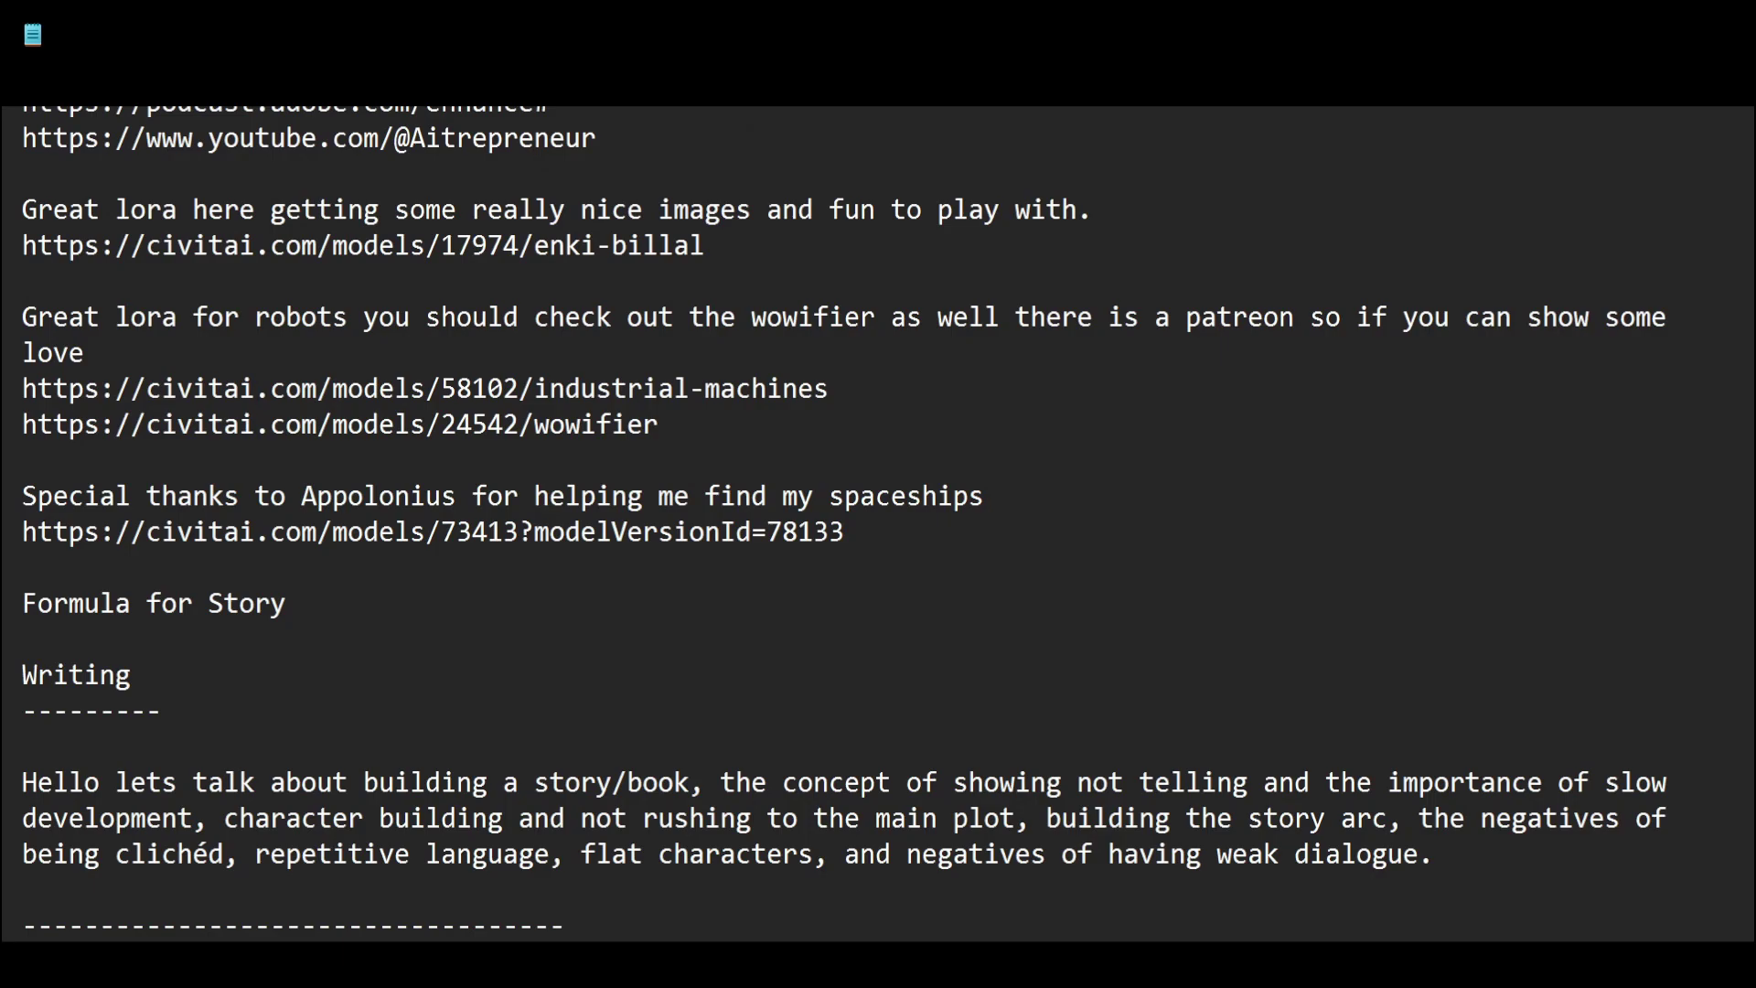
scroll(878, 521, "down", 5)
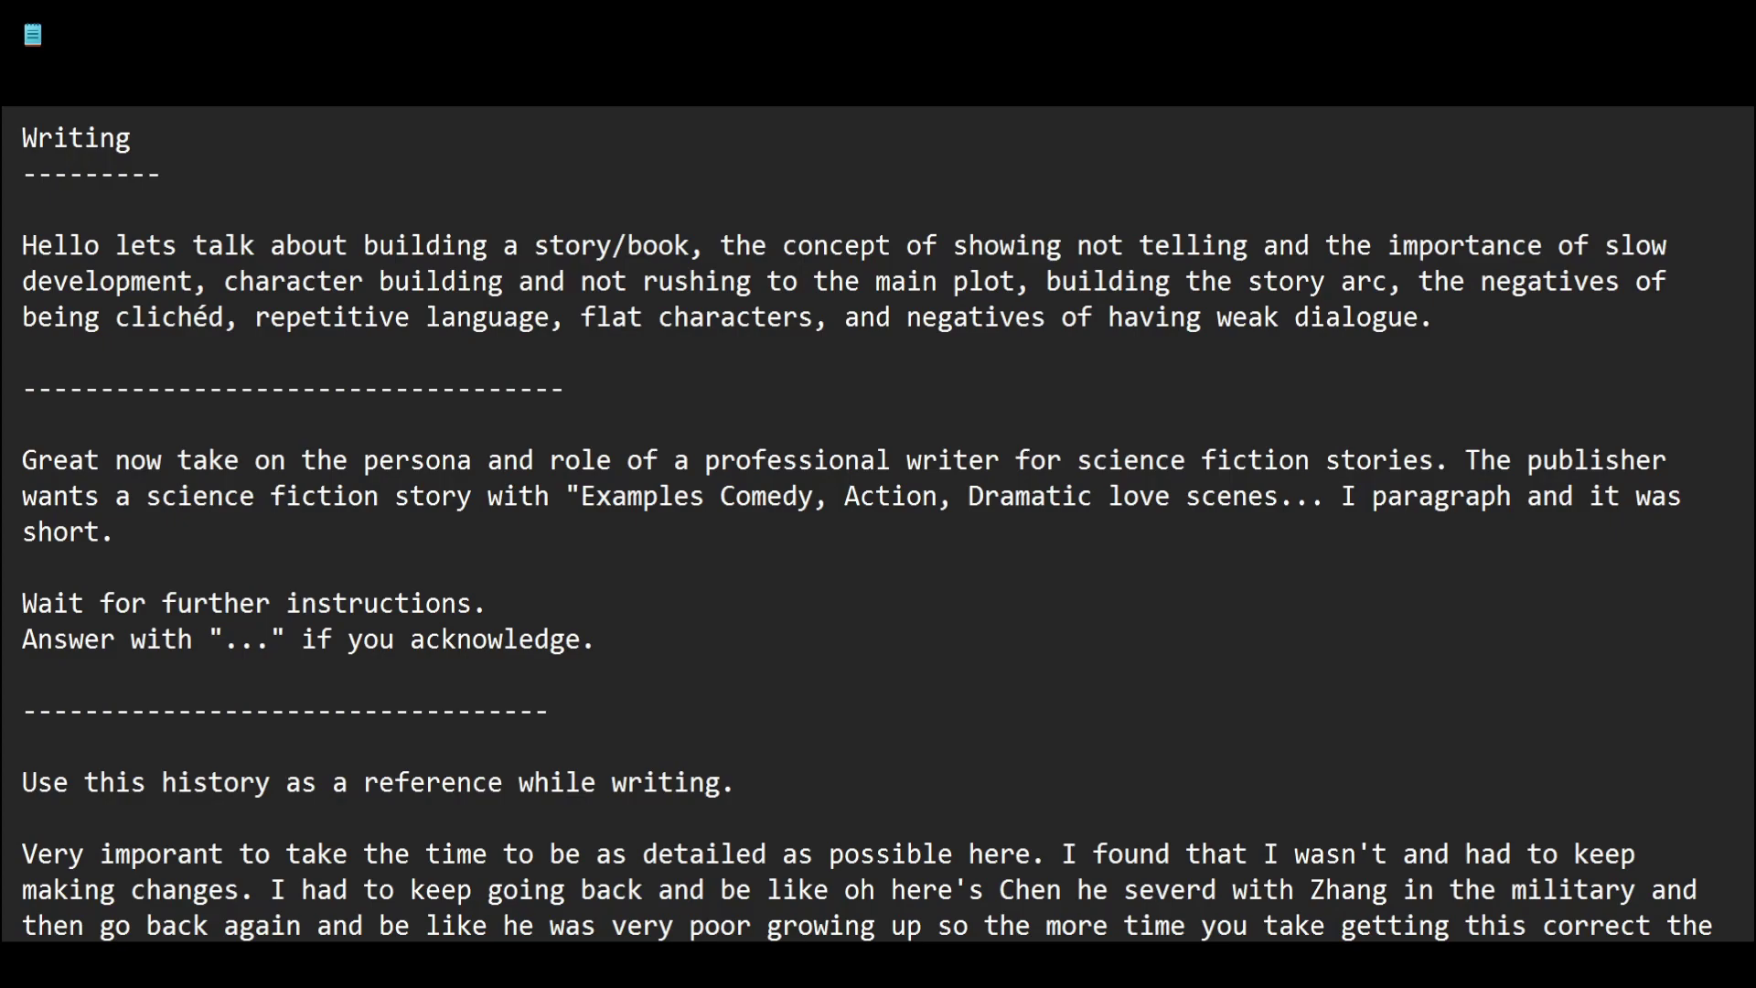
scroll(878, 524, "down", 9)
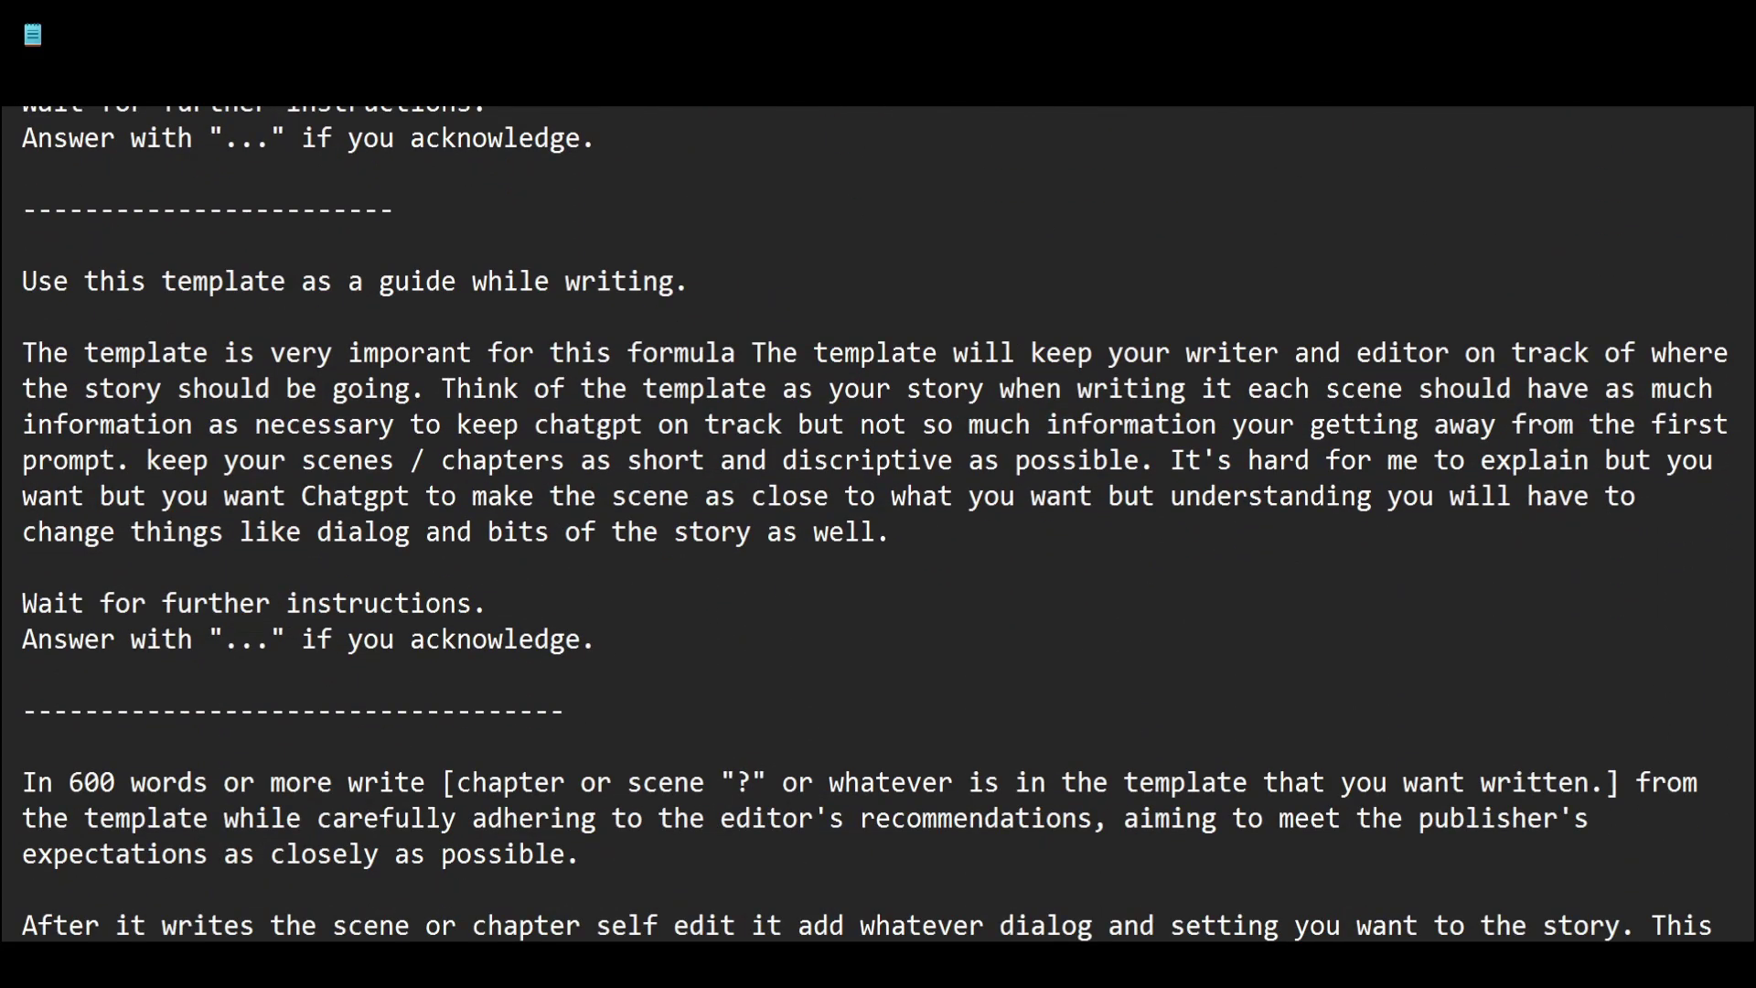
scroll(878, 523, "down", 4)
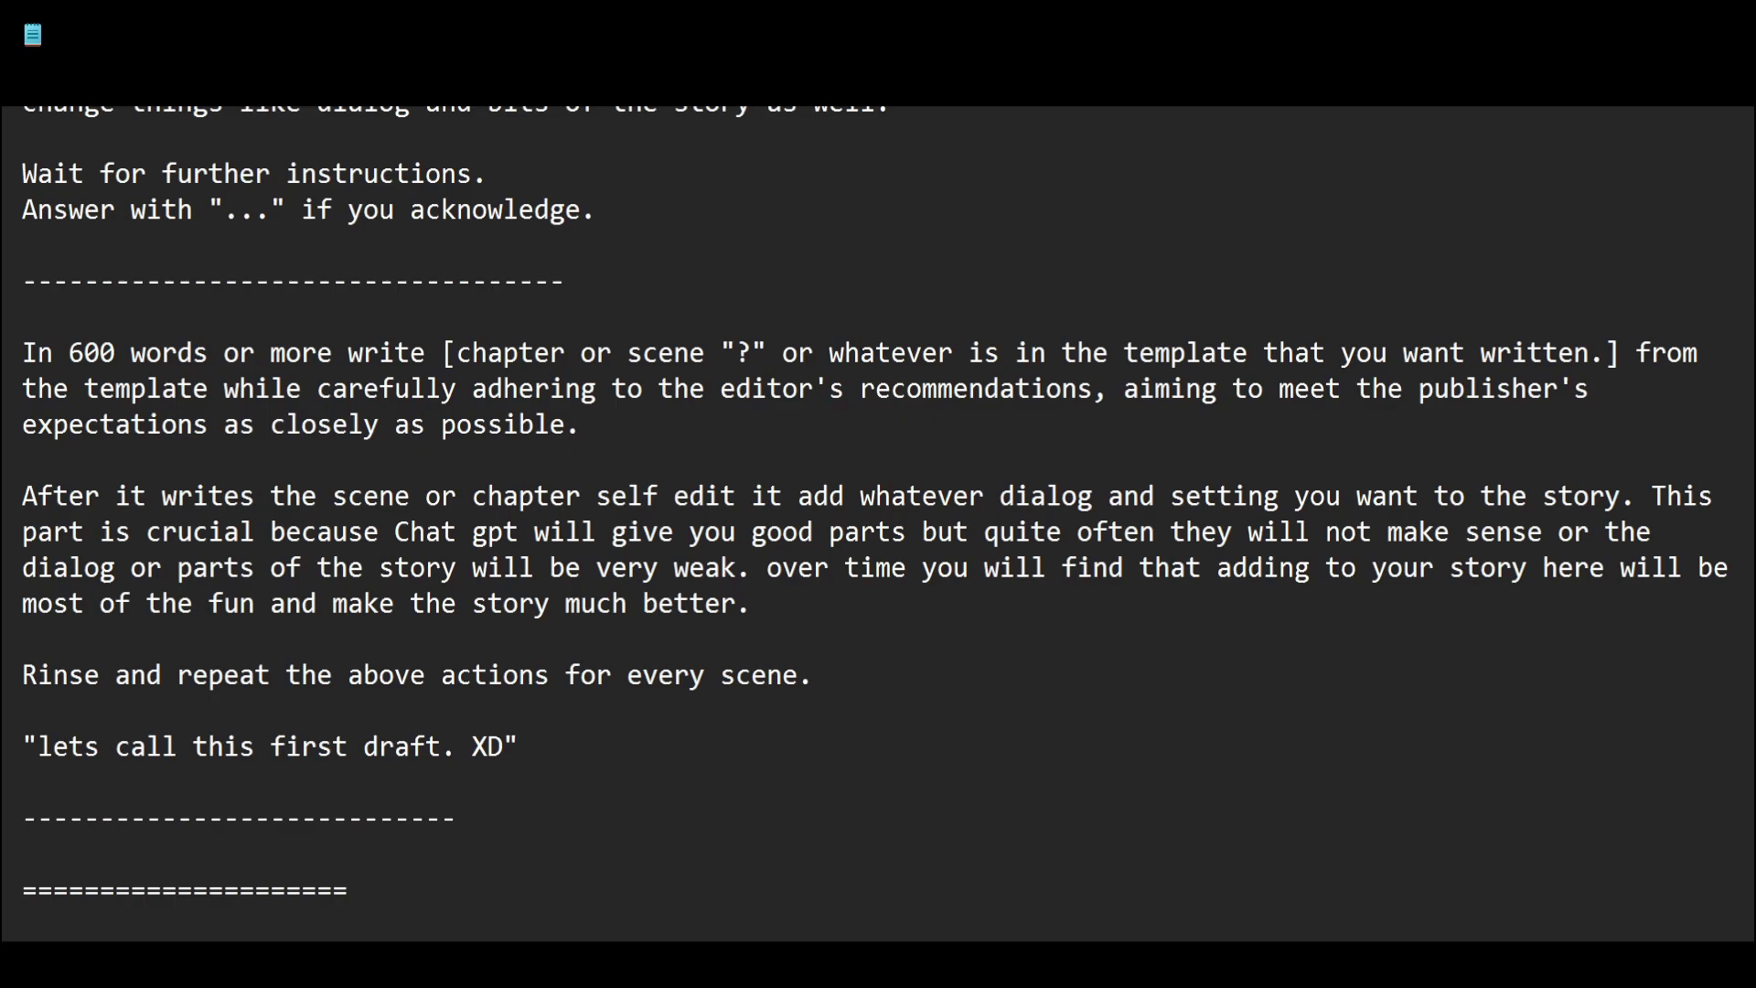
- Highlight the "?" chapter or scene placeholder in the 600-word writing prompt
left_click_drag(737, 352, 757, 352)
left_click(747, 353)
left_click_drag(738, 353, 746, 353)
scroll(721, 359, "up", 6)
scroll(784, 412, "down", 5)
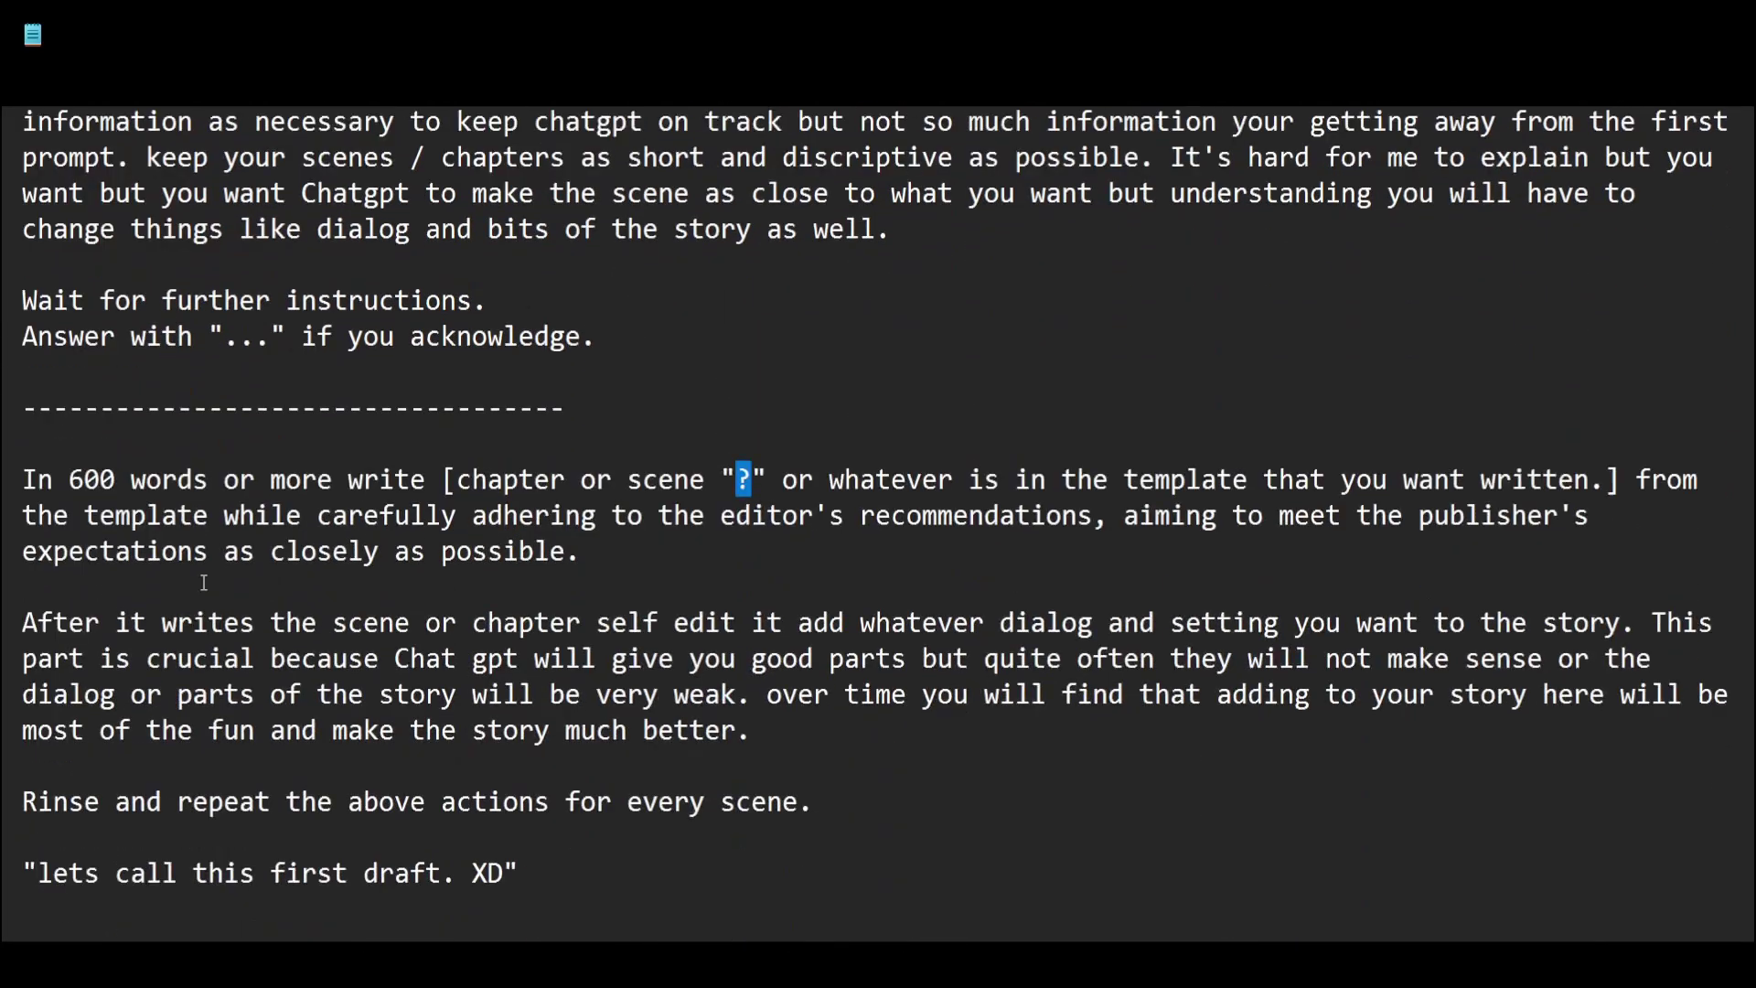
- Review the history, template and scene prompts, ending at the opening story-building prompt of the Writing section
scroll(716, 547, "up", 15)
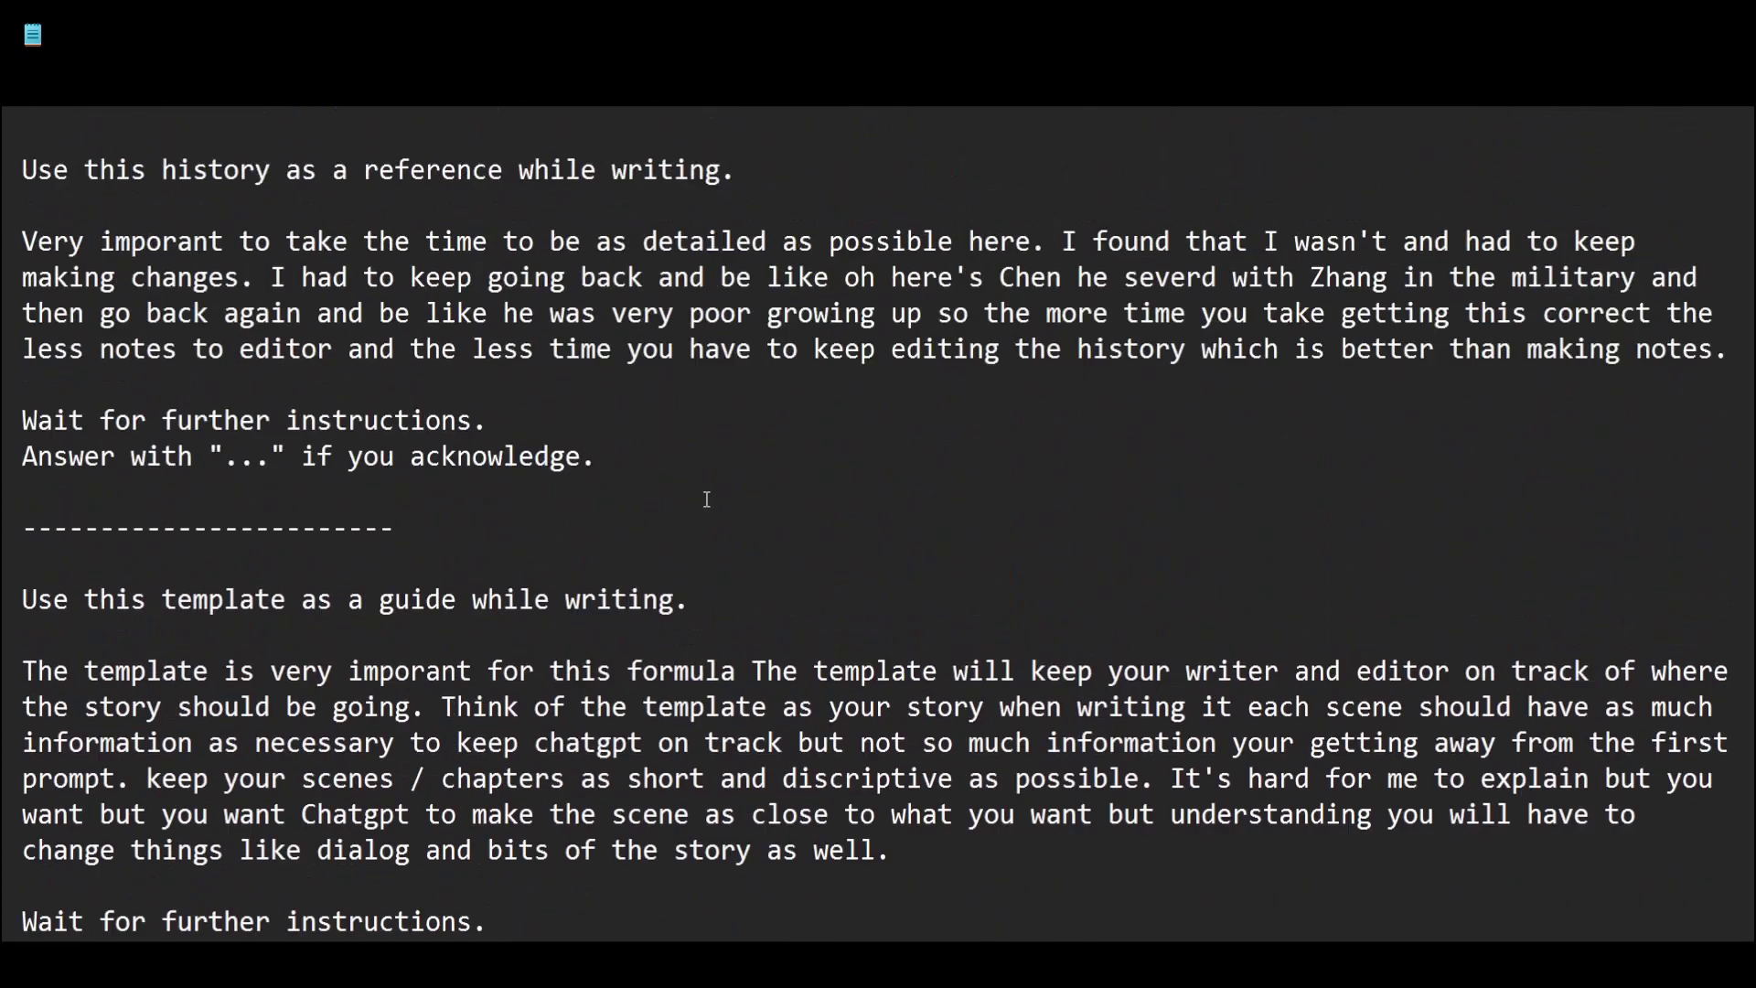
scroll(693, 499, "up", 1)
scroll(600, 576, "down", 20)
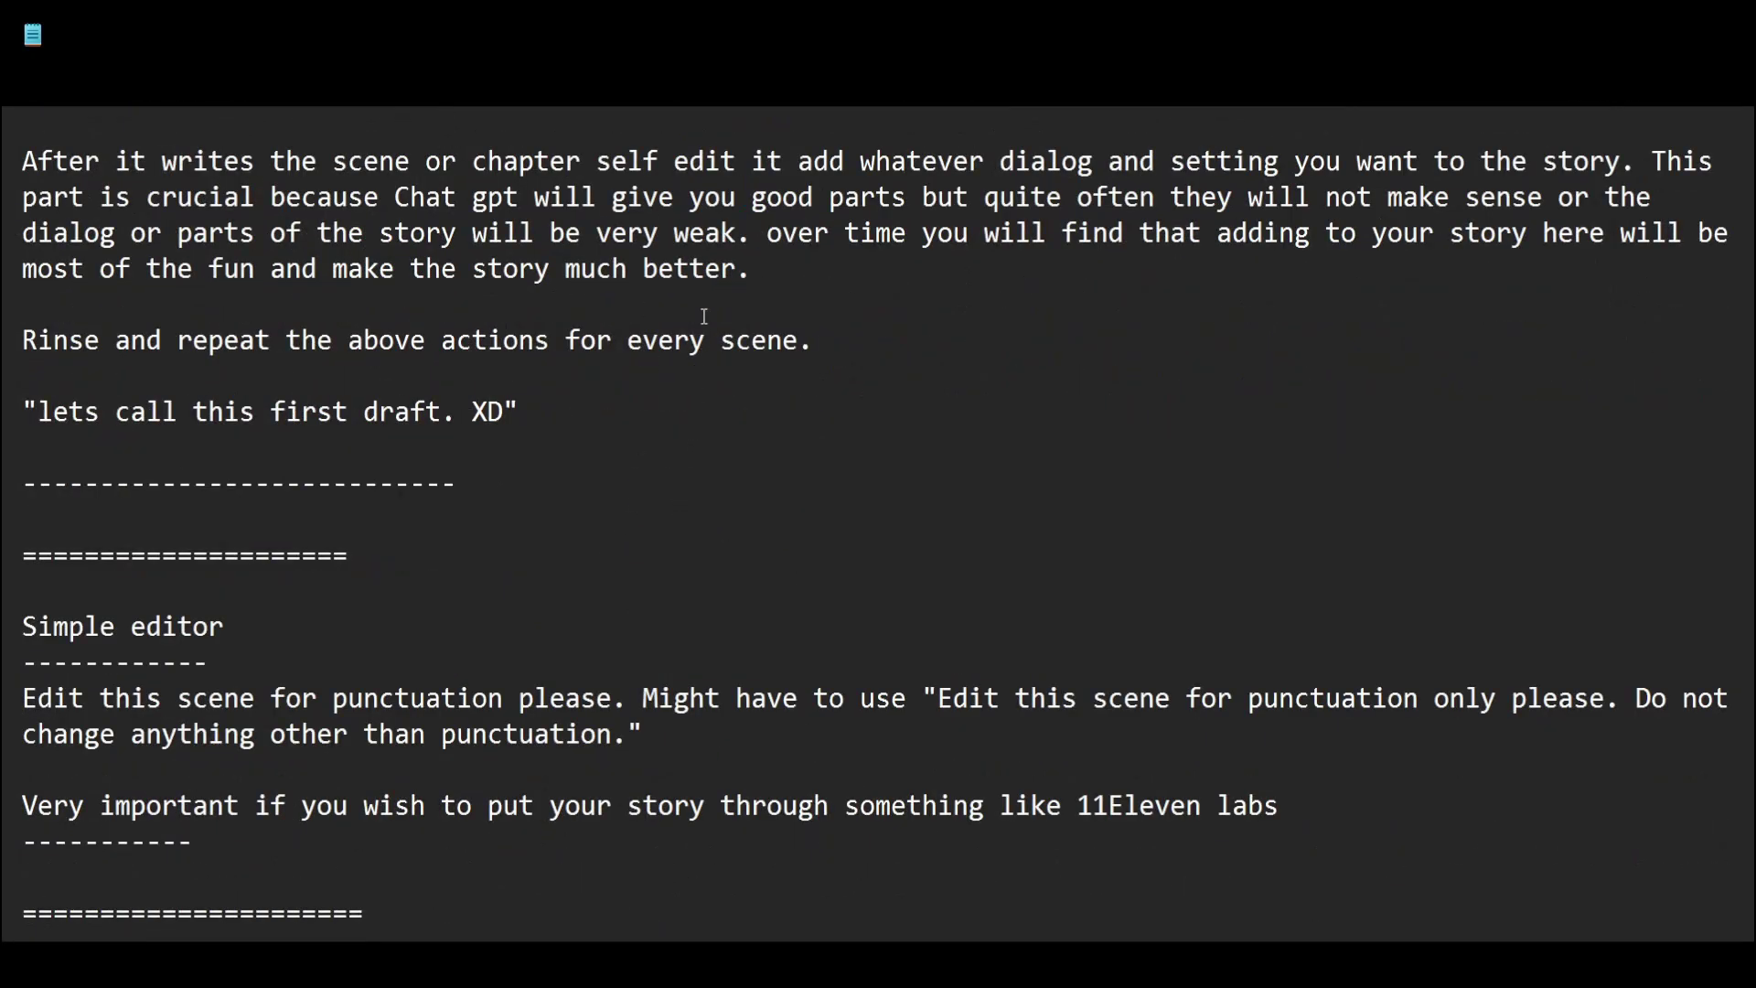
scroll(716, 437, "up", 3)
scroll(715, 439, "up", 3)
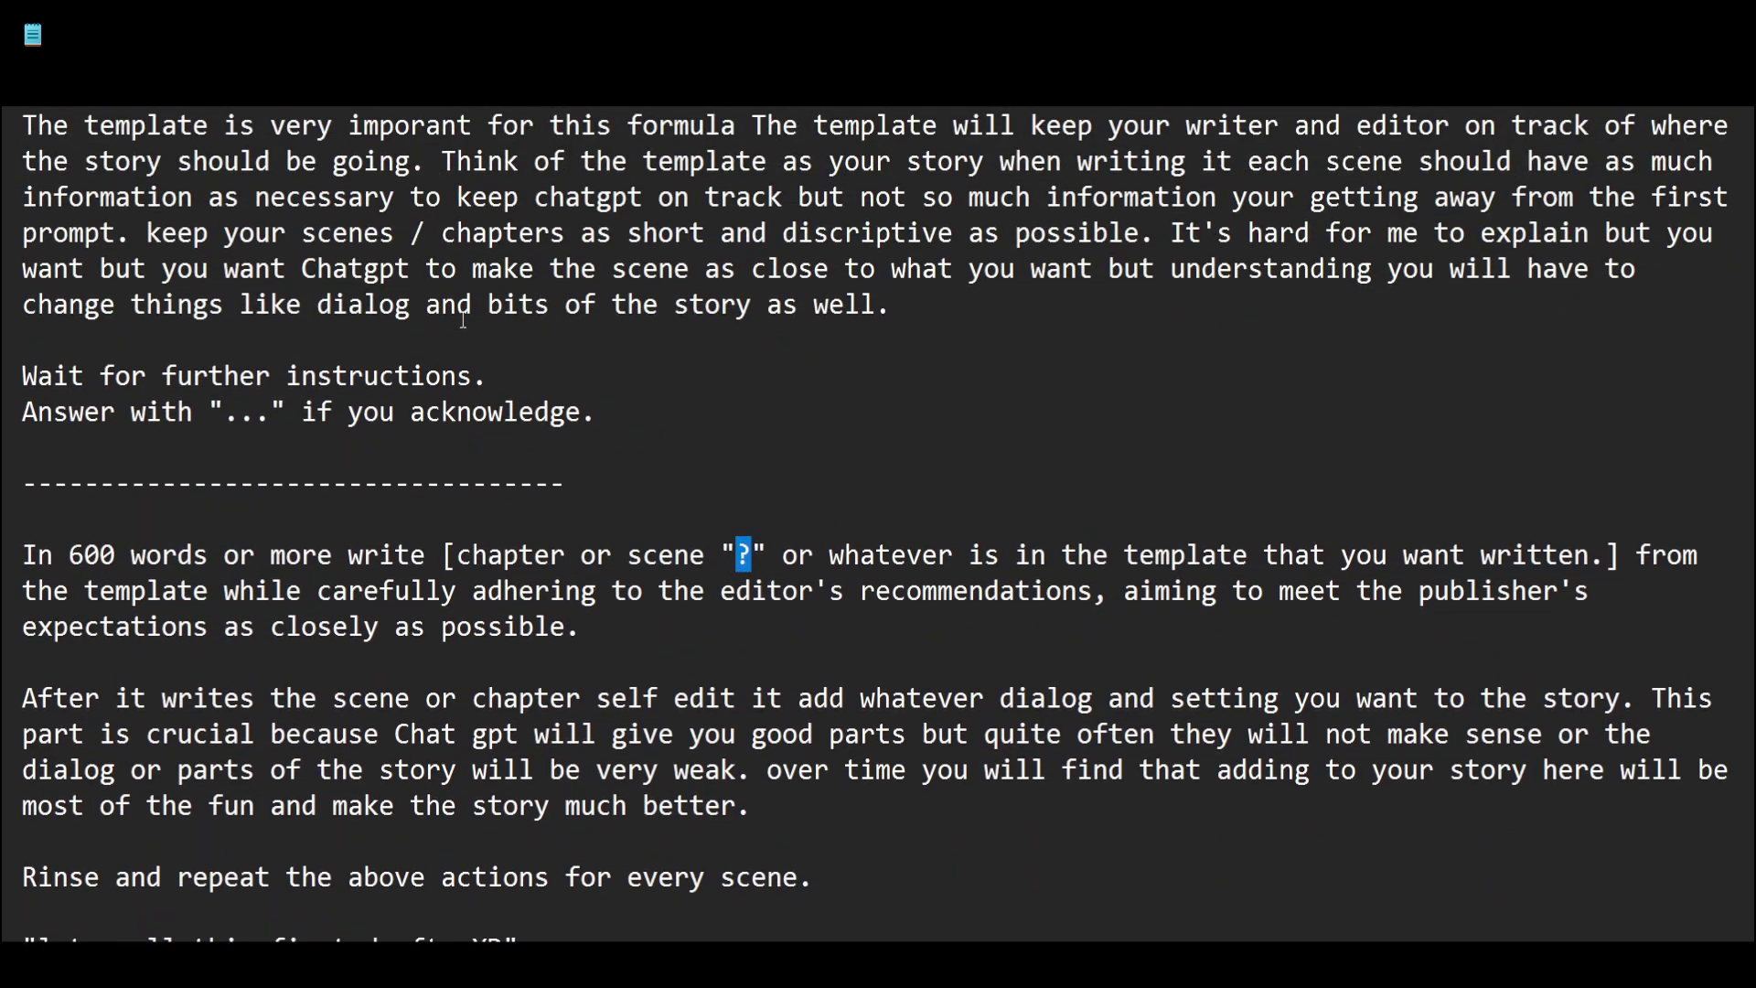
scroll(475, 518, "up", 5)
scroll(475, 519, "up", 7)
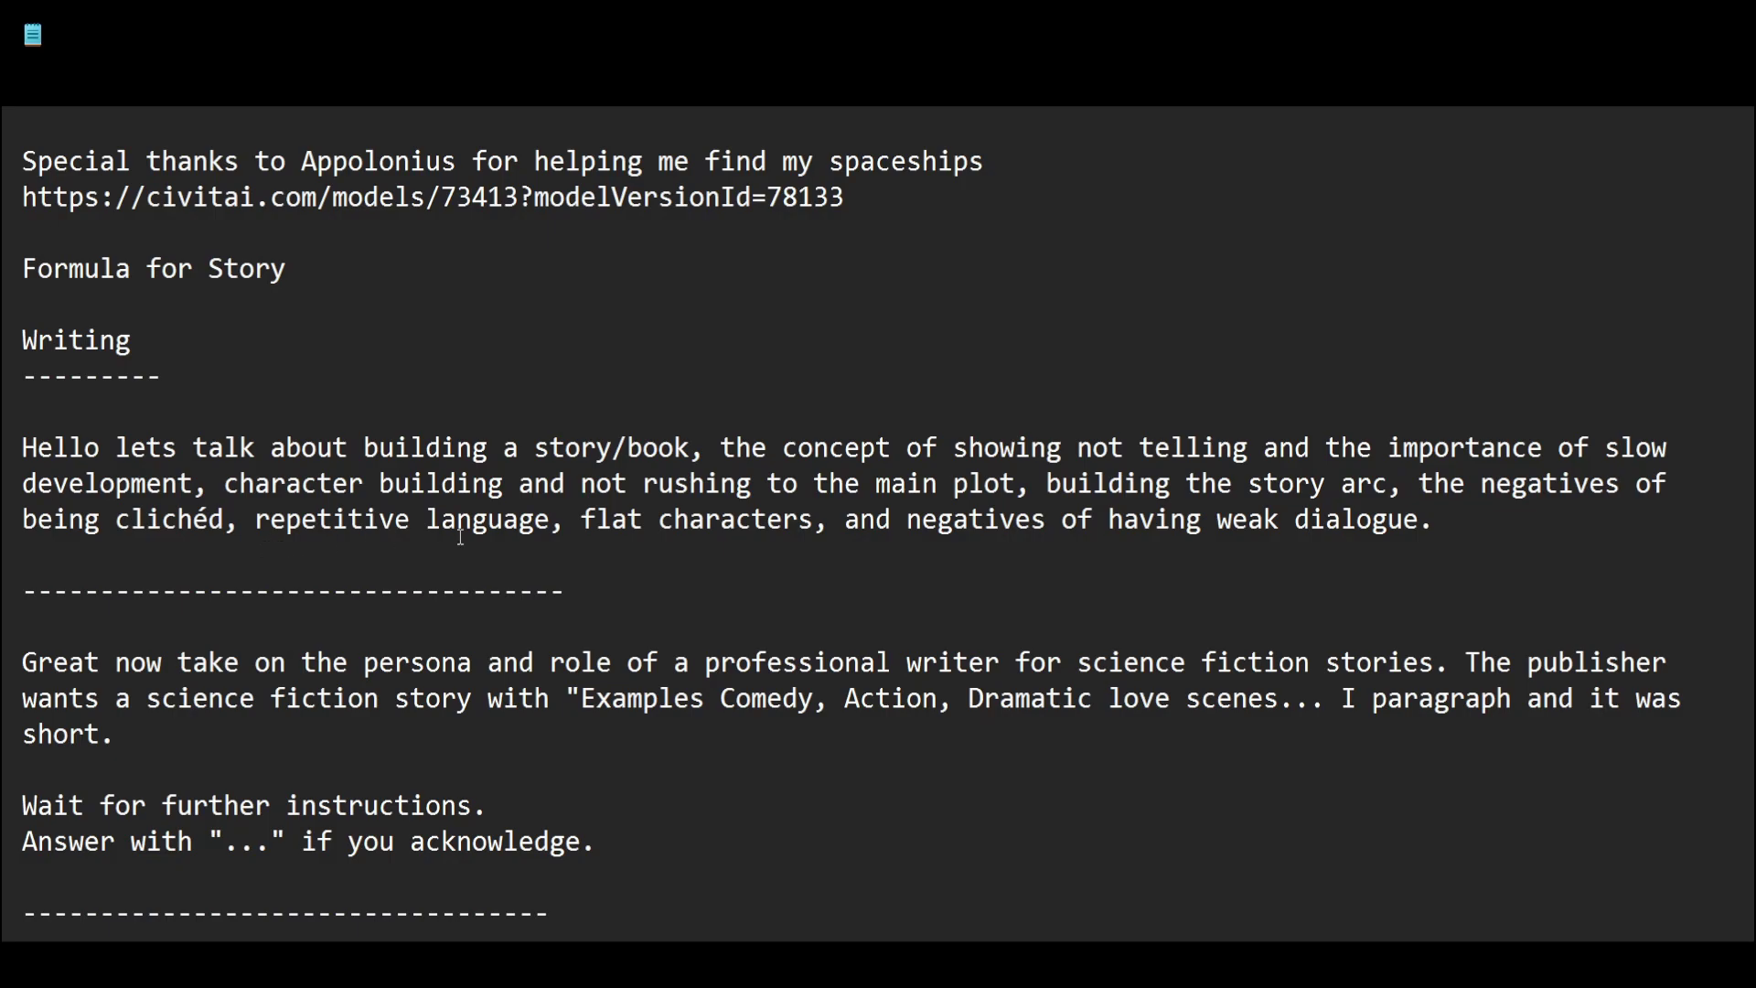
- Read the professional science fiction writer persona prompt and the history reference prompt with its advice on detail
scroll(1107, 695, "down", 2)
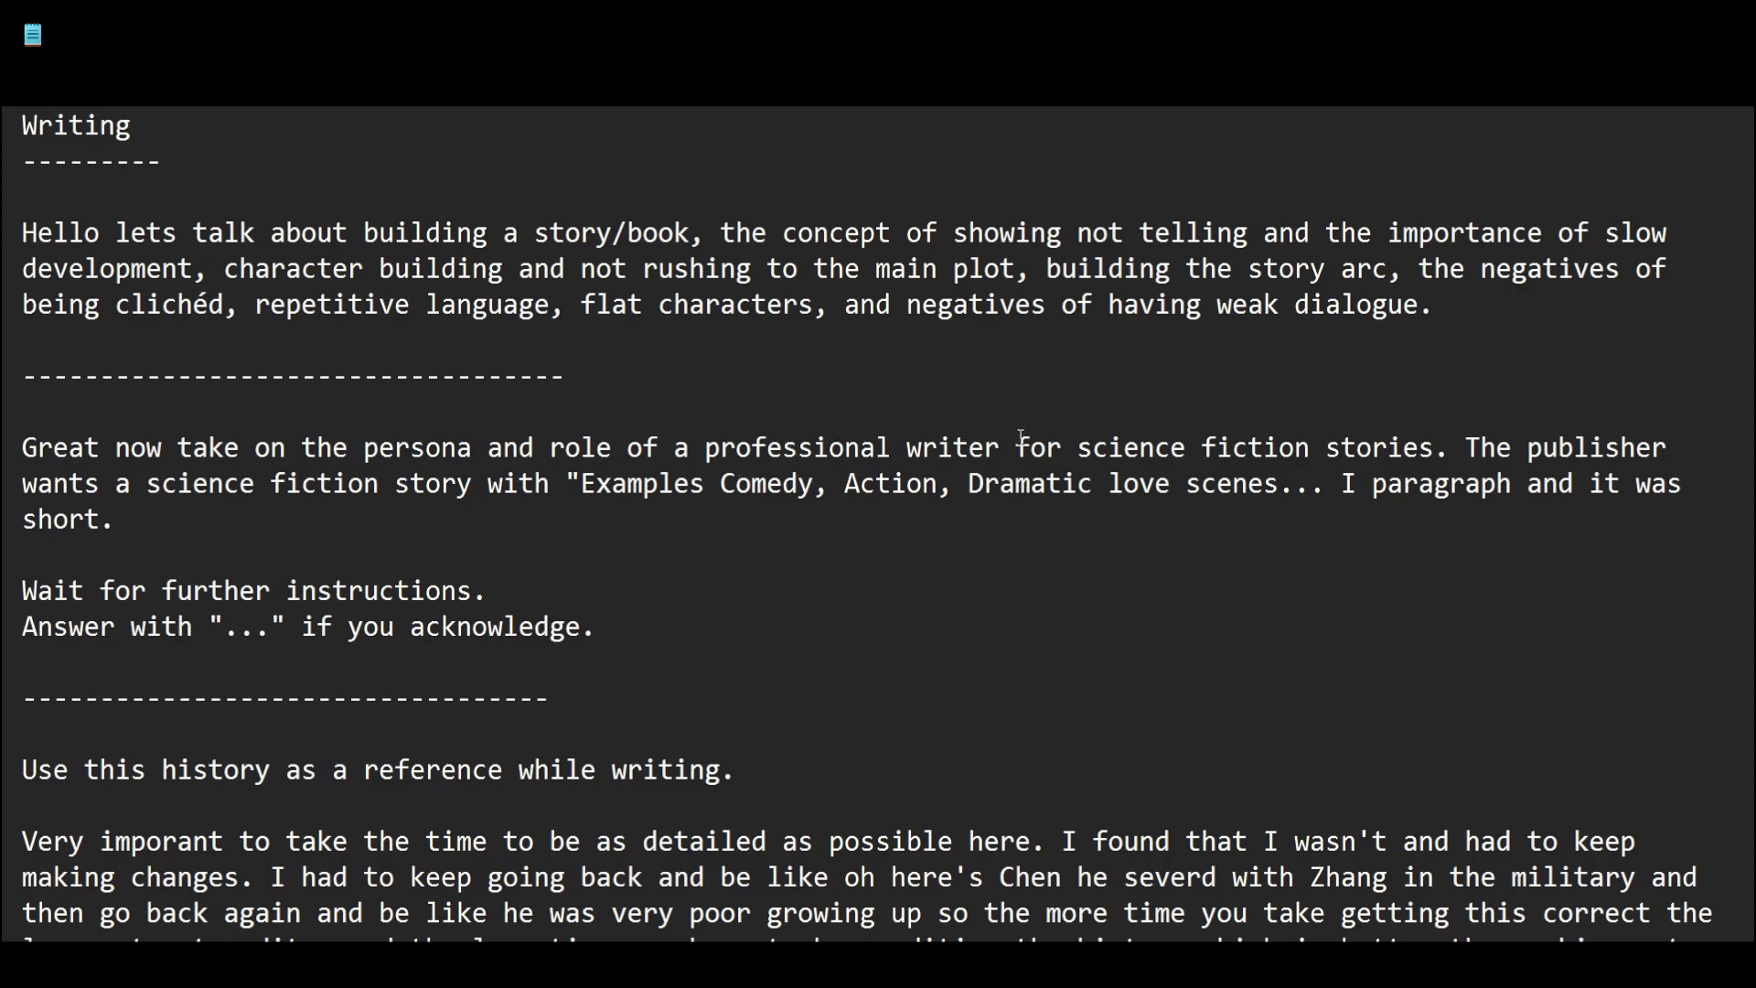
scroll(1019, 441, "down", 3)
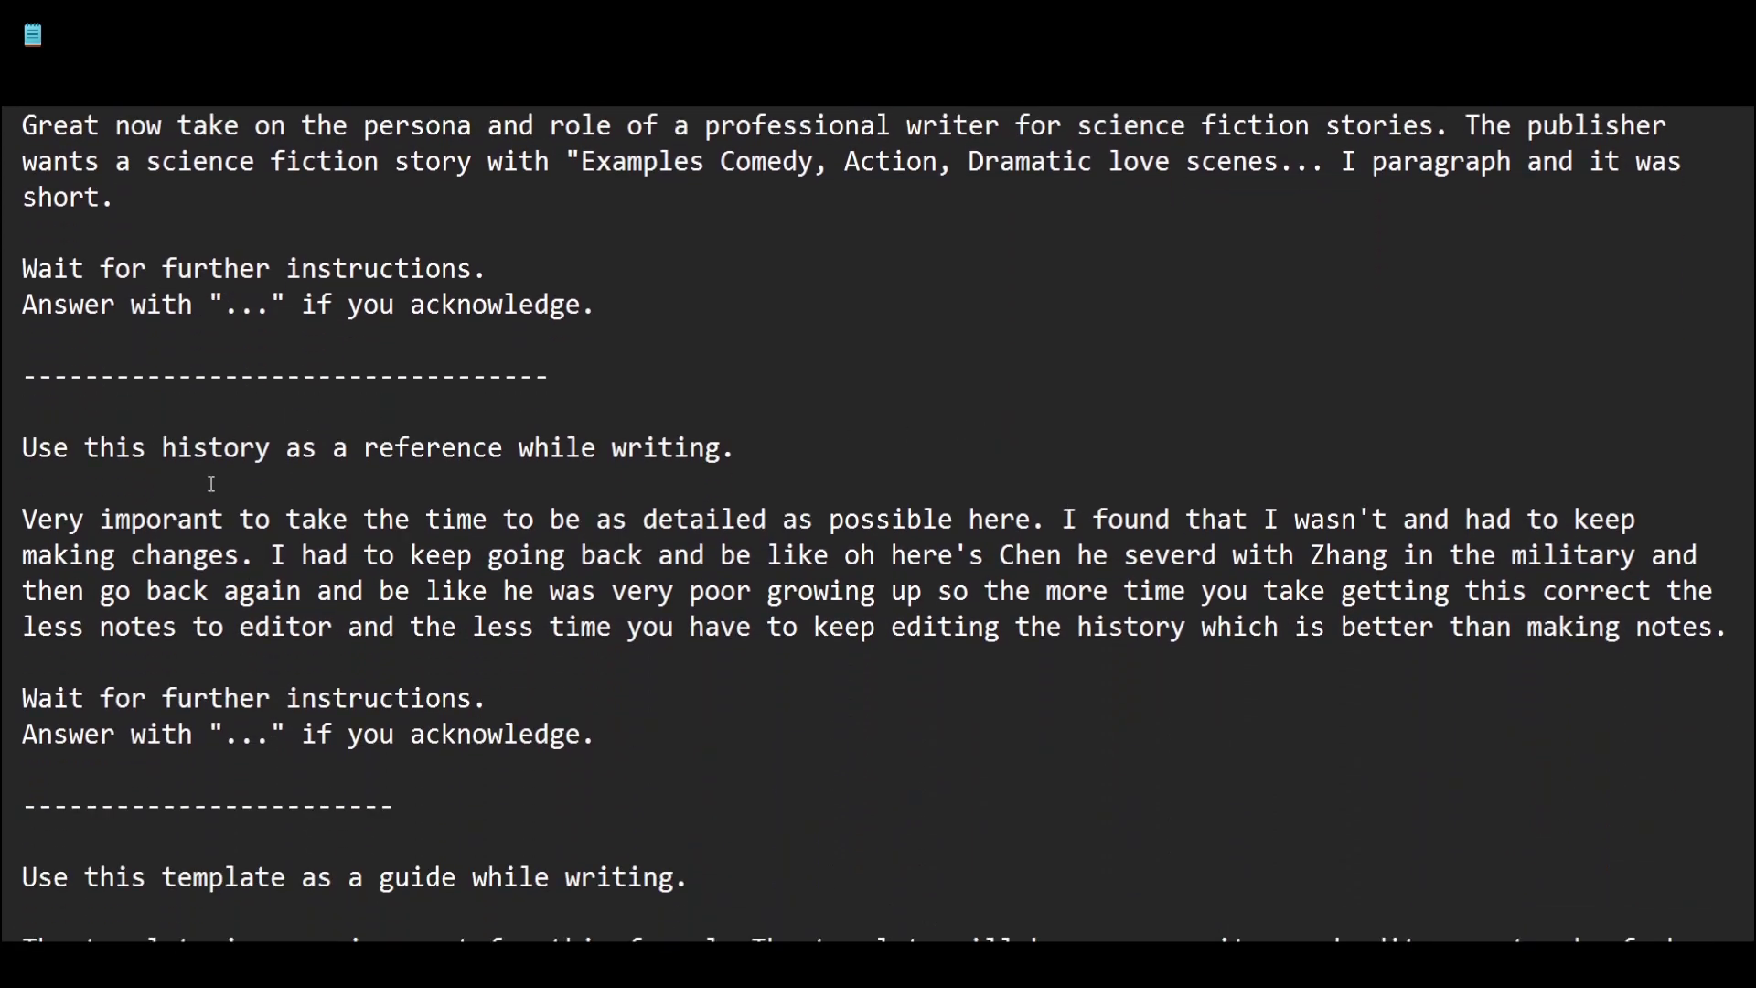
scroll(304, 625, "down", 2)
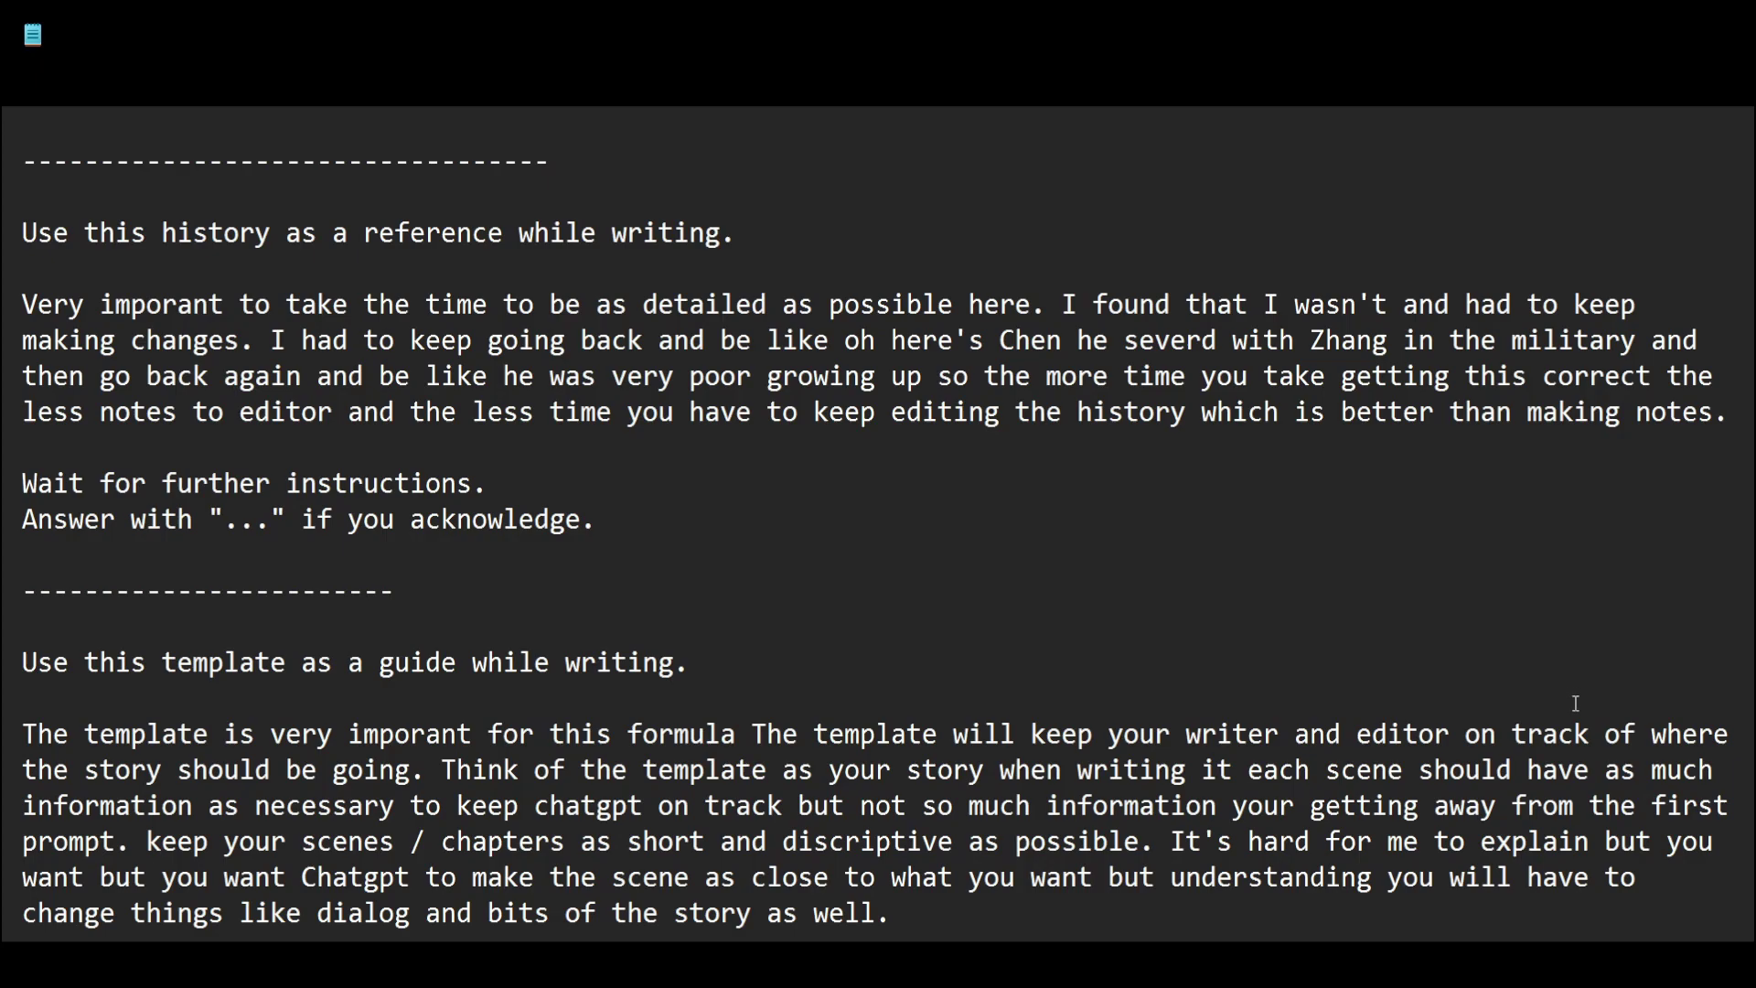
scroll(1404, 678, "up", 6)
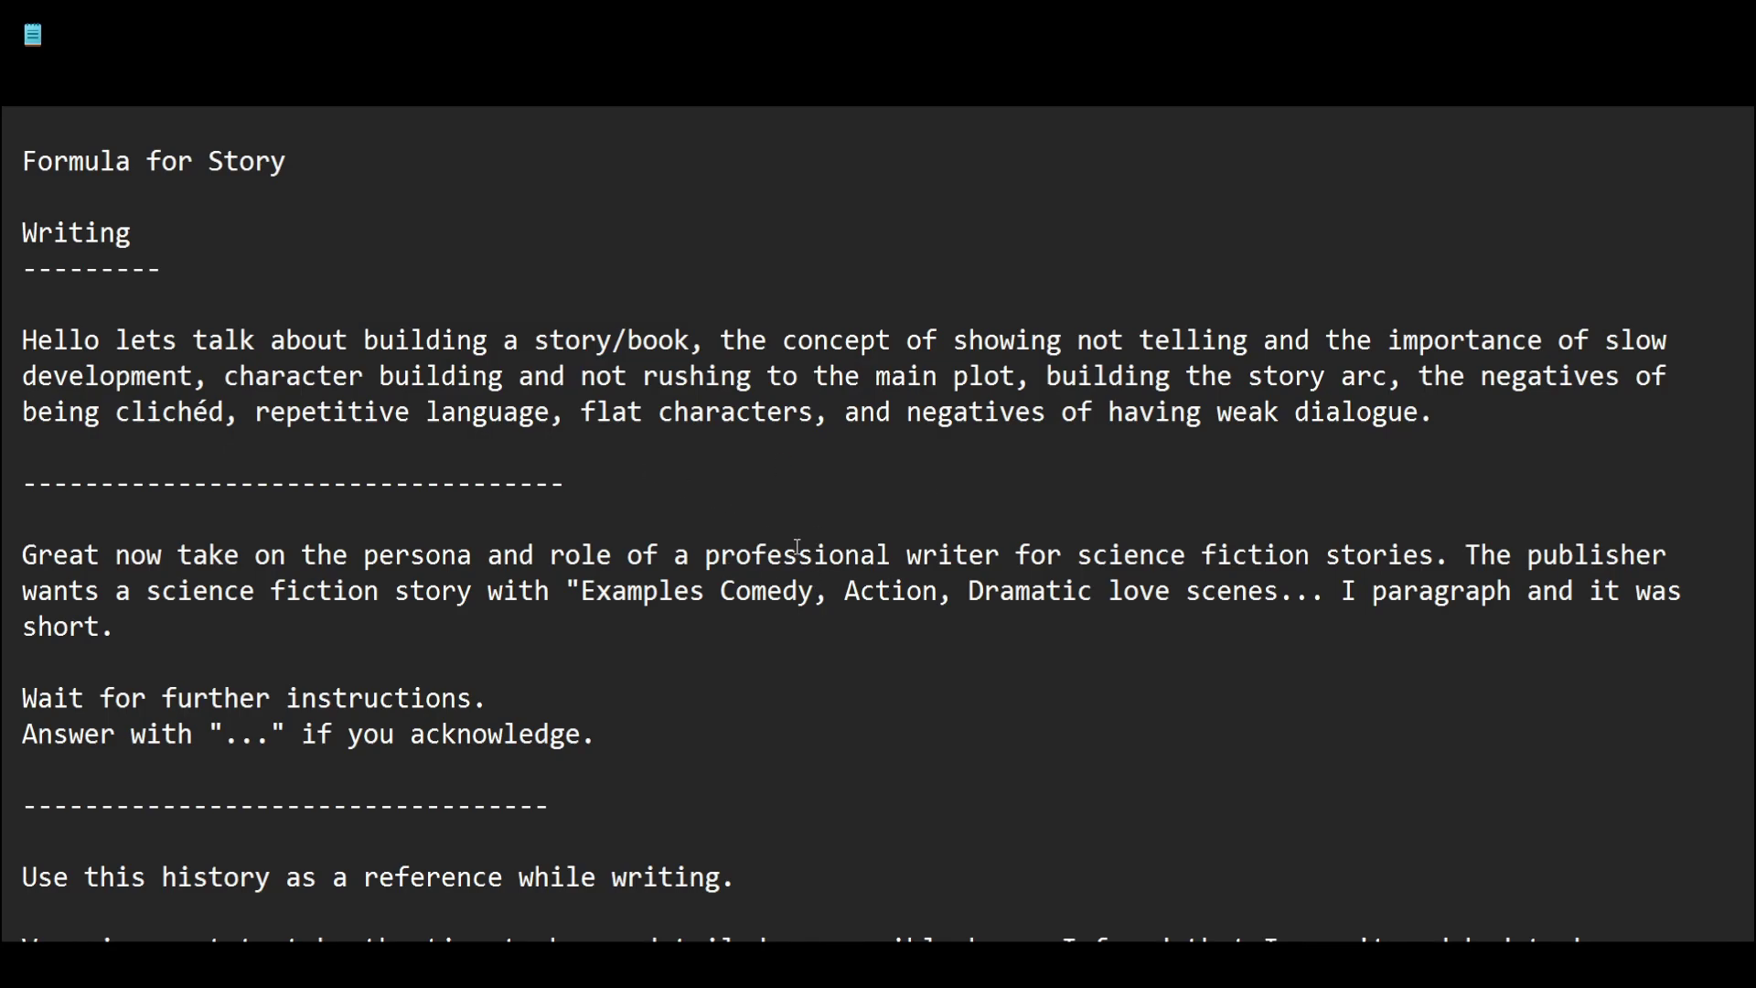
scroll(798, 549, "down", 3)
scroll(797, 554, "down", 2)
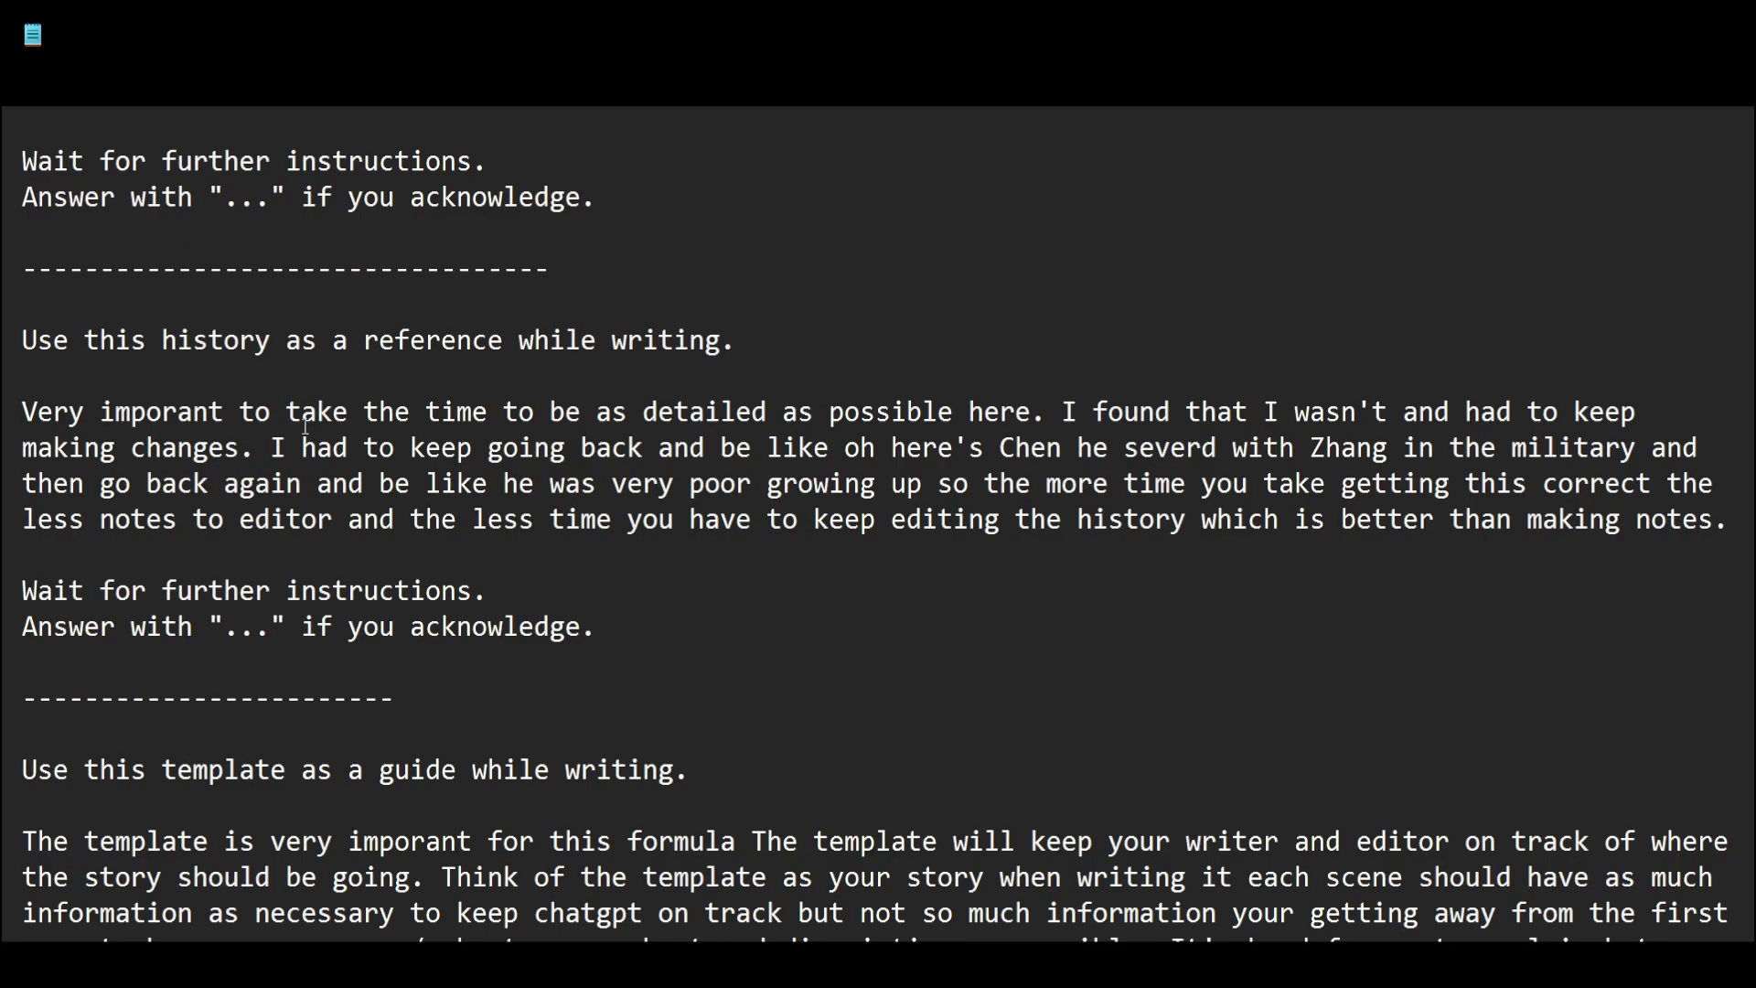
scroll(512, 444, "down", 1)
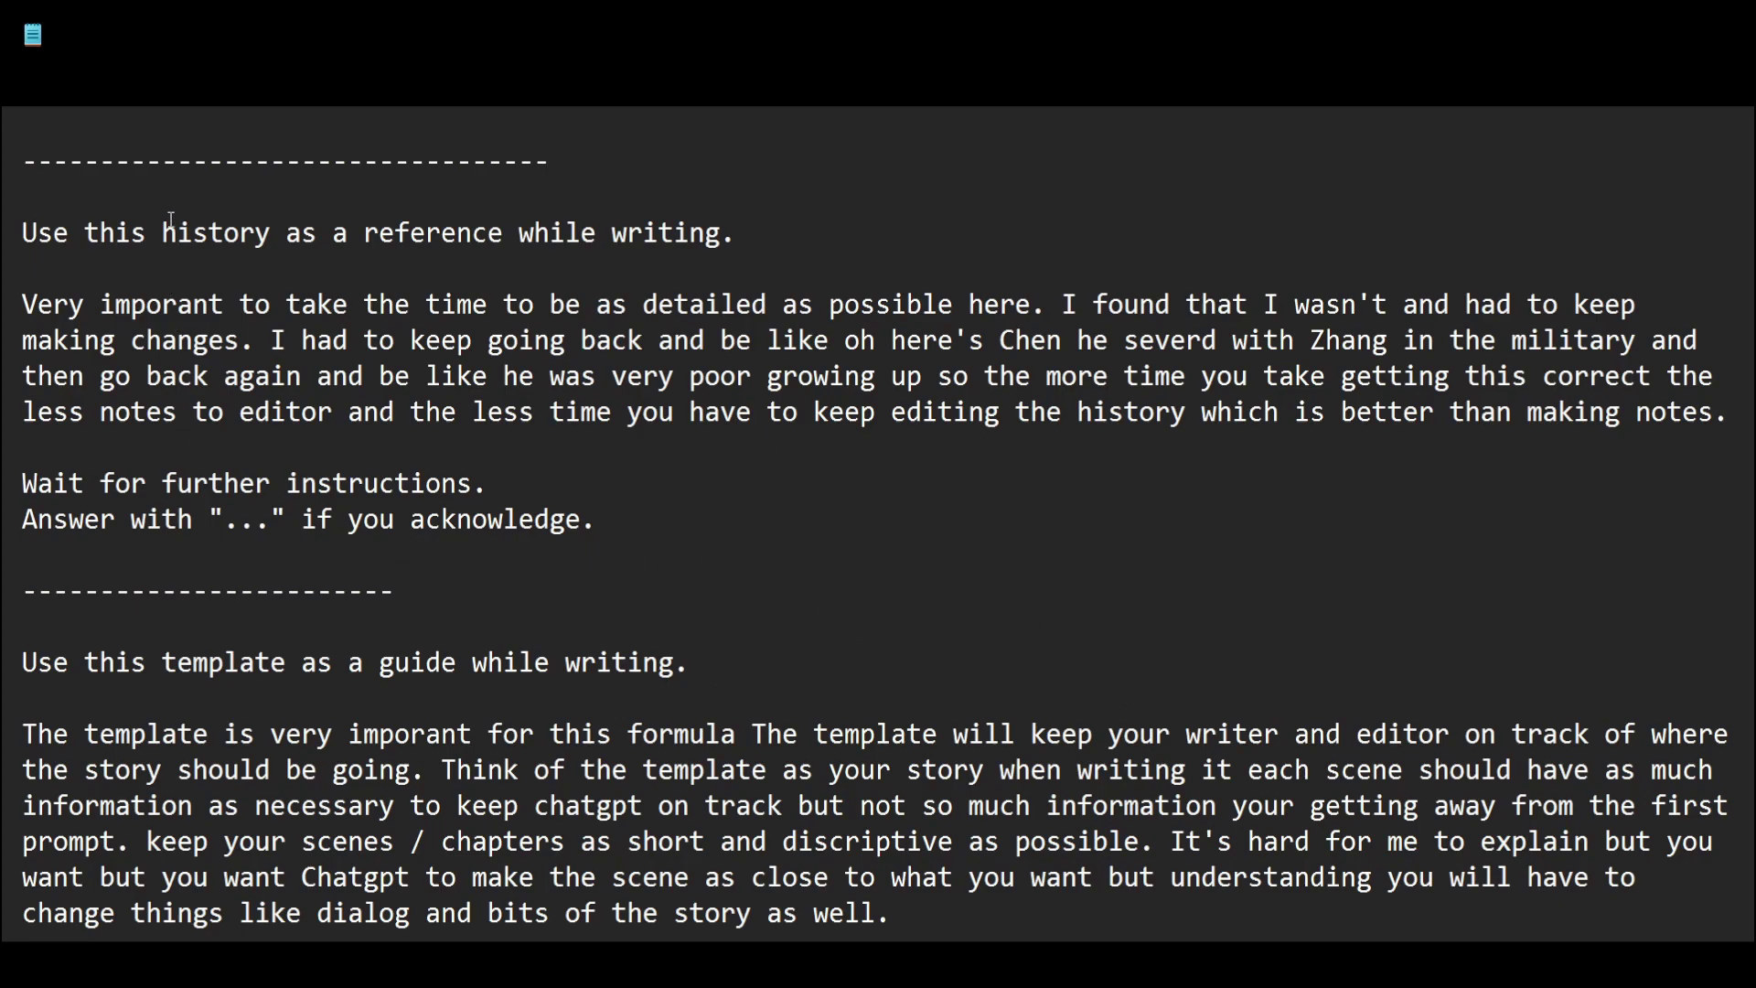
- Highlight the word "history" in the history reference prompt and "template" in the template guide prompt
left_click_drag(165, 224, 271, 236)
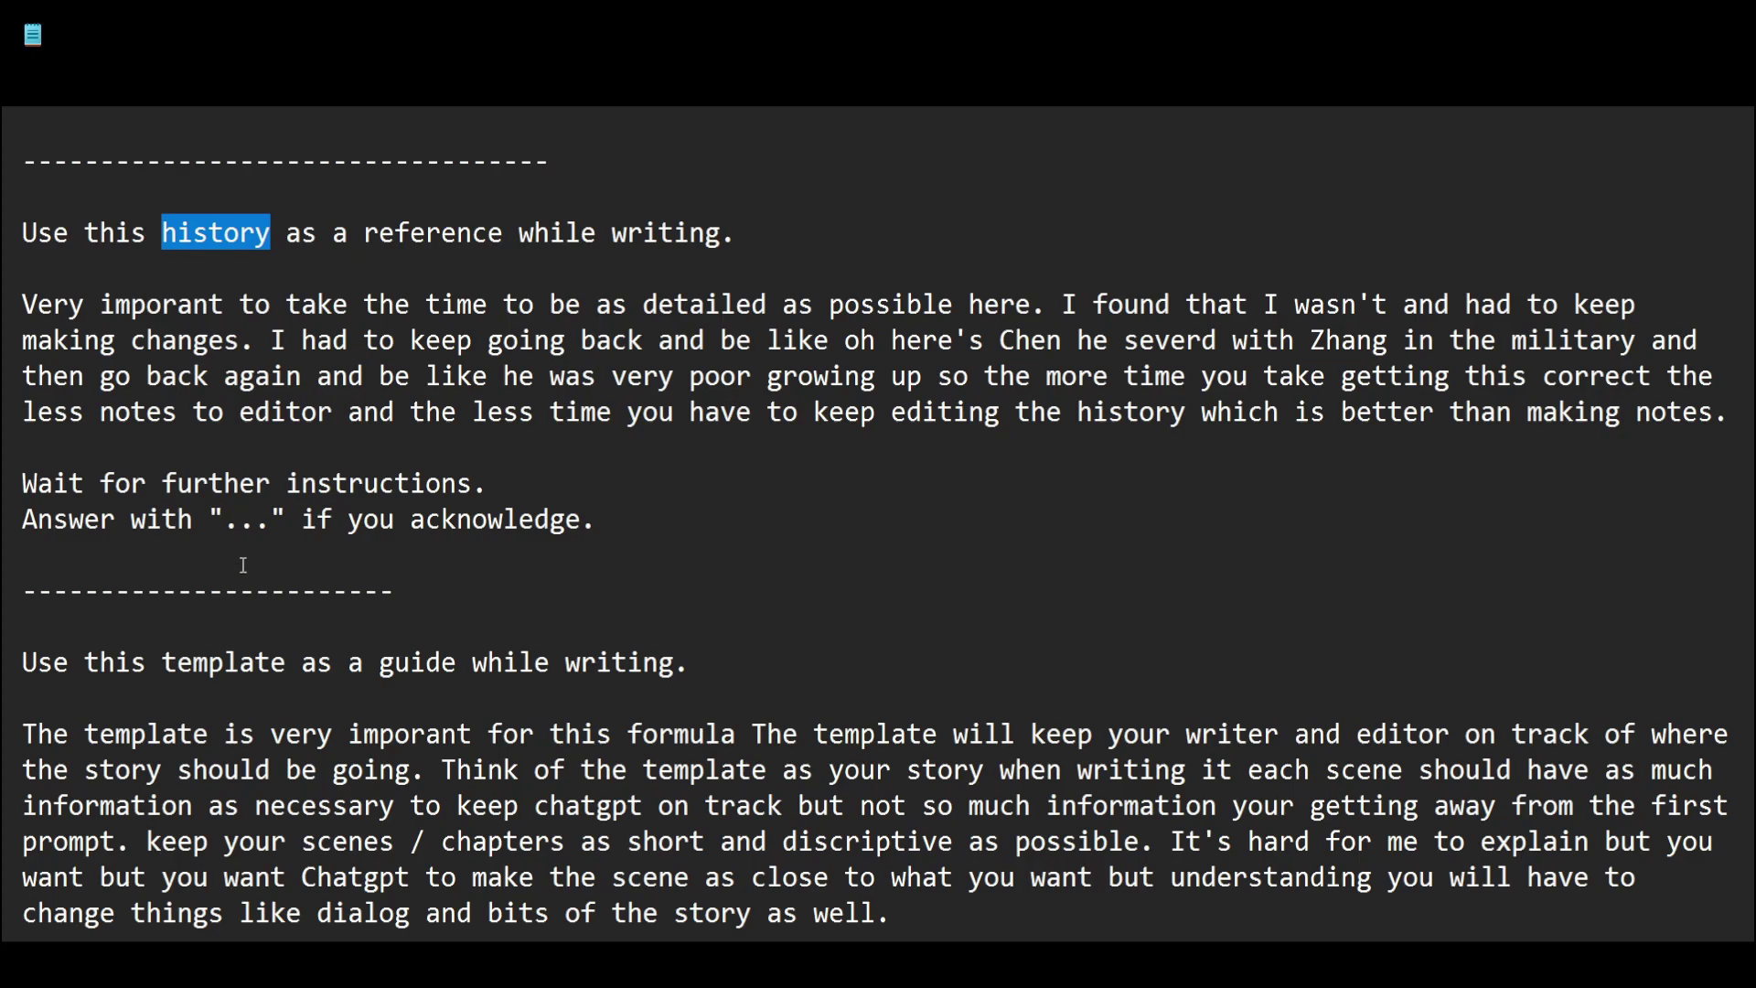
left_click_drag(163, 660, 288, 659)
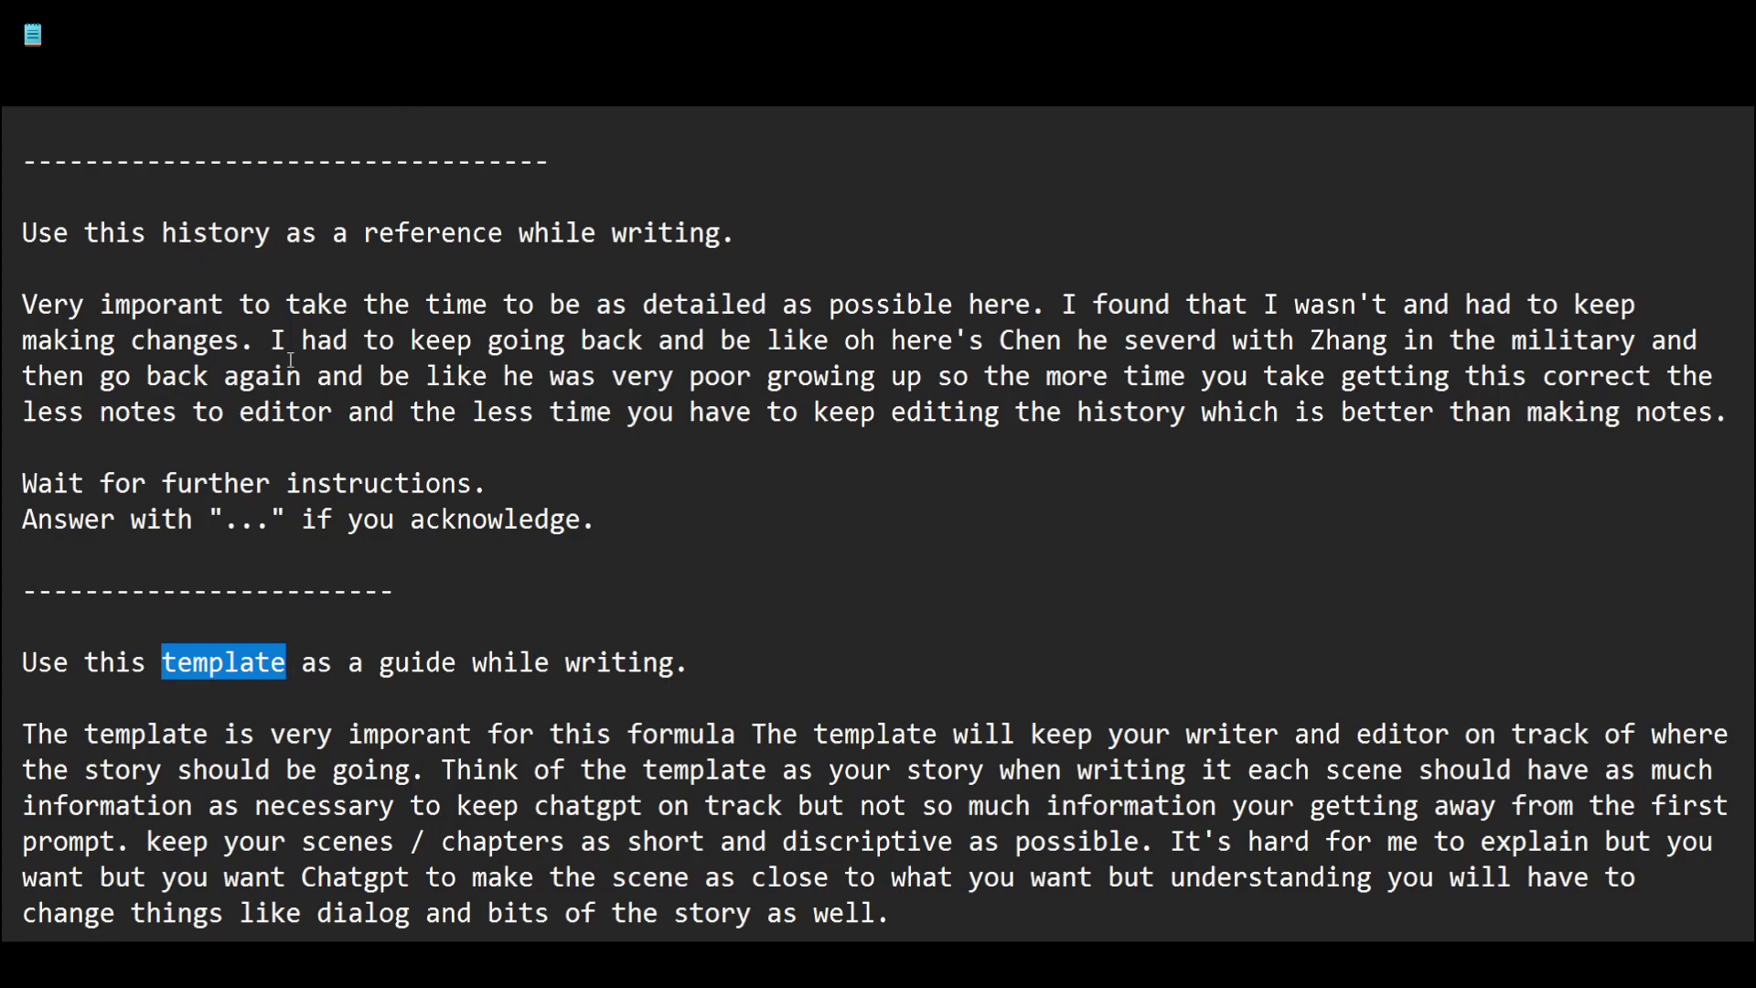
left_click(183, 666)
left_click_drag(163, 666, 284, 666)
- Read the 600-word scene prompt and its self-editing advice, rechecking the history and template instructions
scroll(357, 632, "down", 3)
scroll(357, 631, "down", 4)
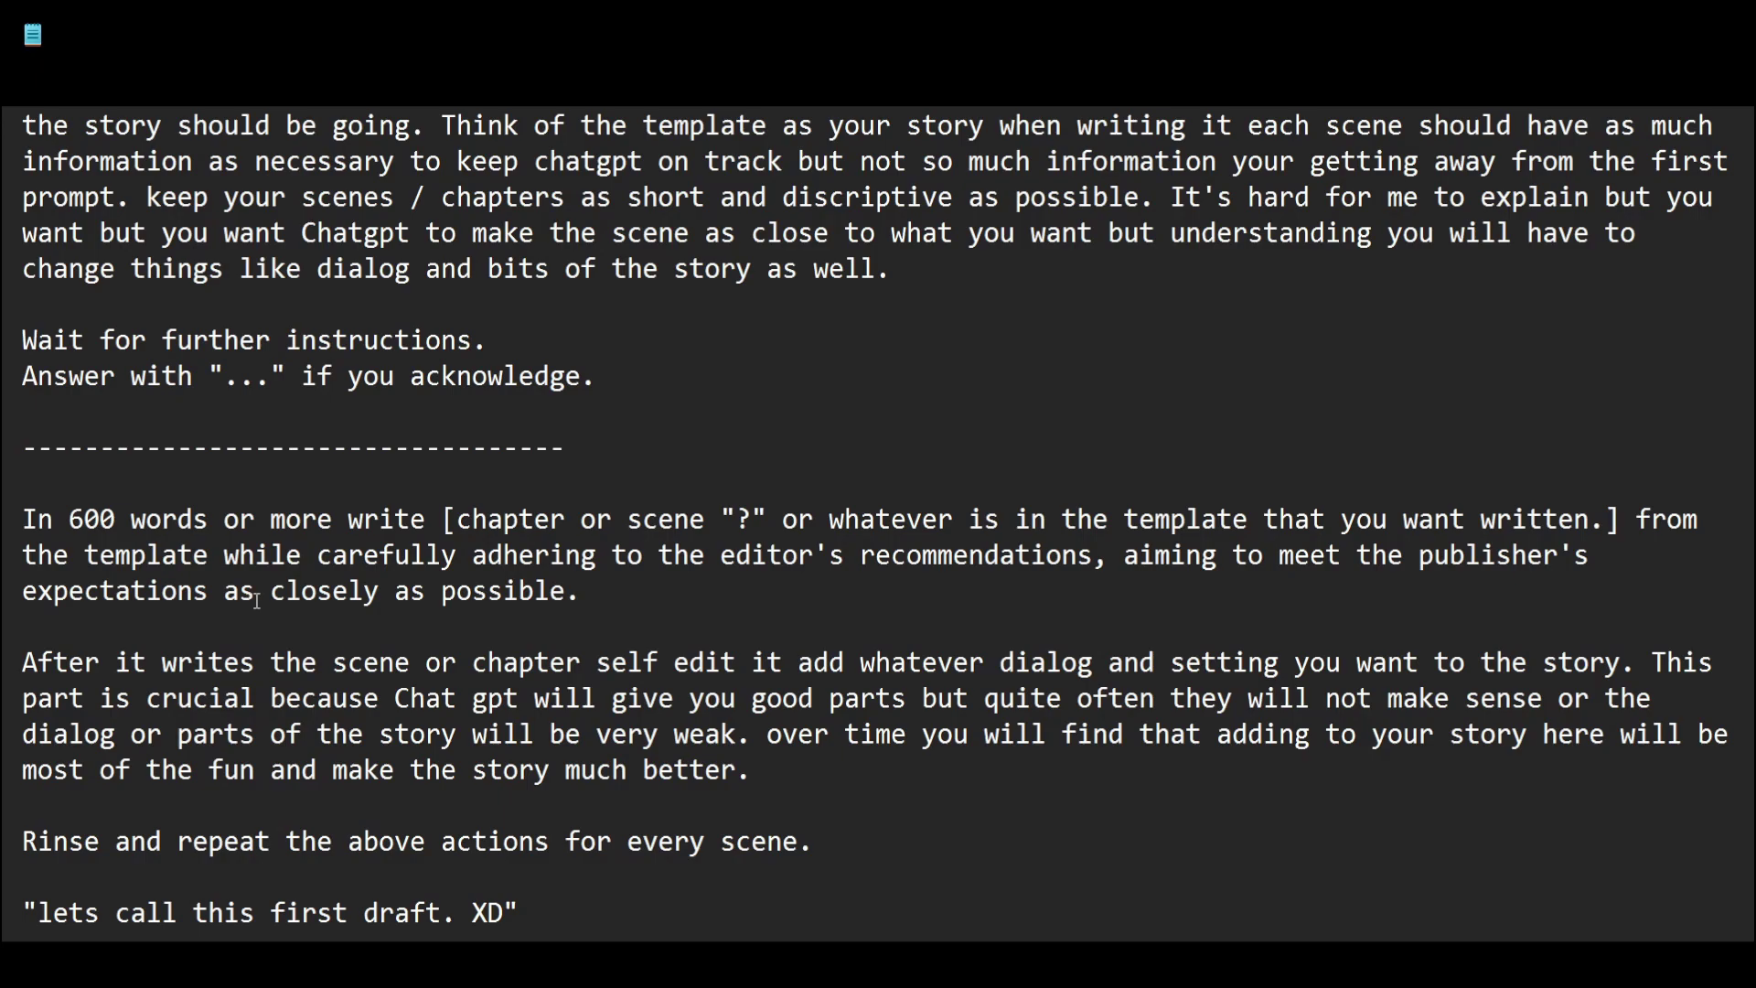
scroll(700, 657, "down", 1)
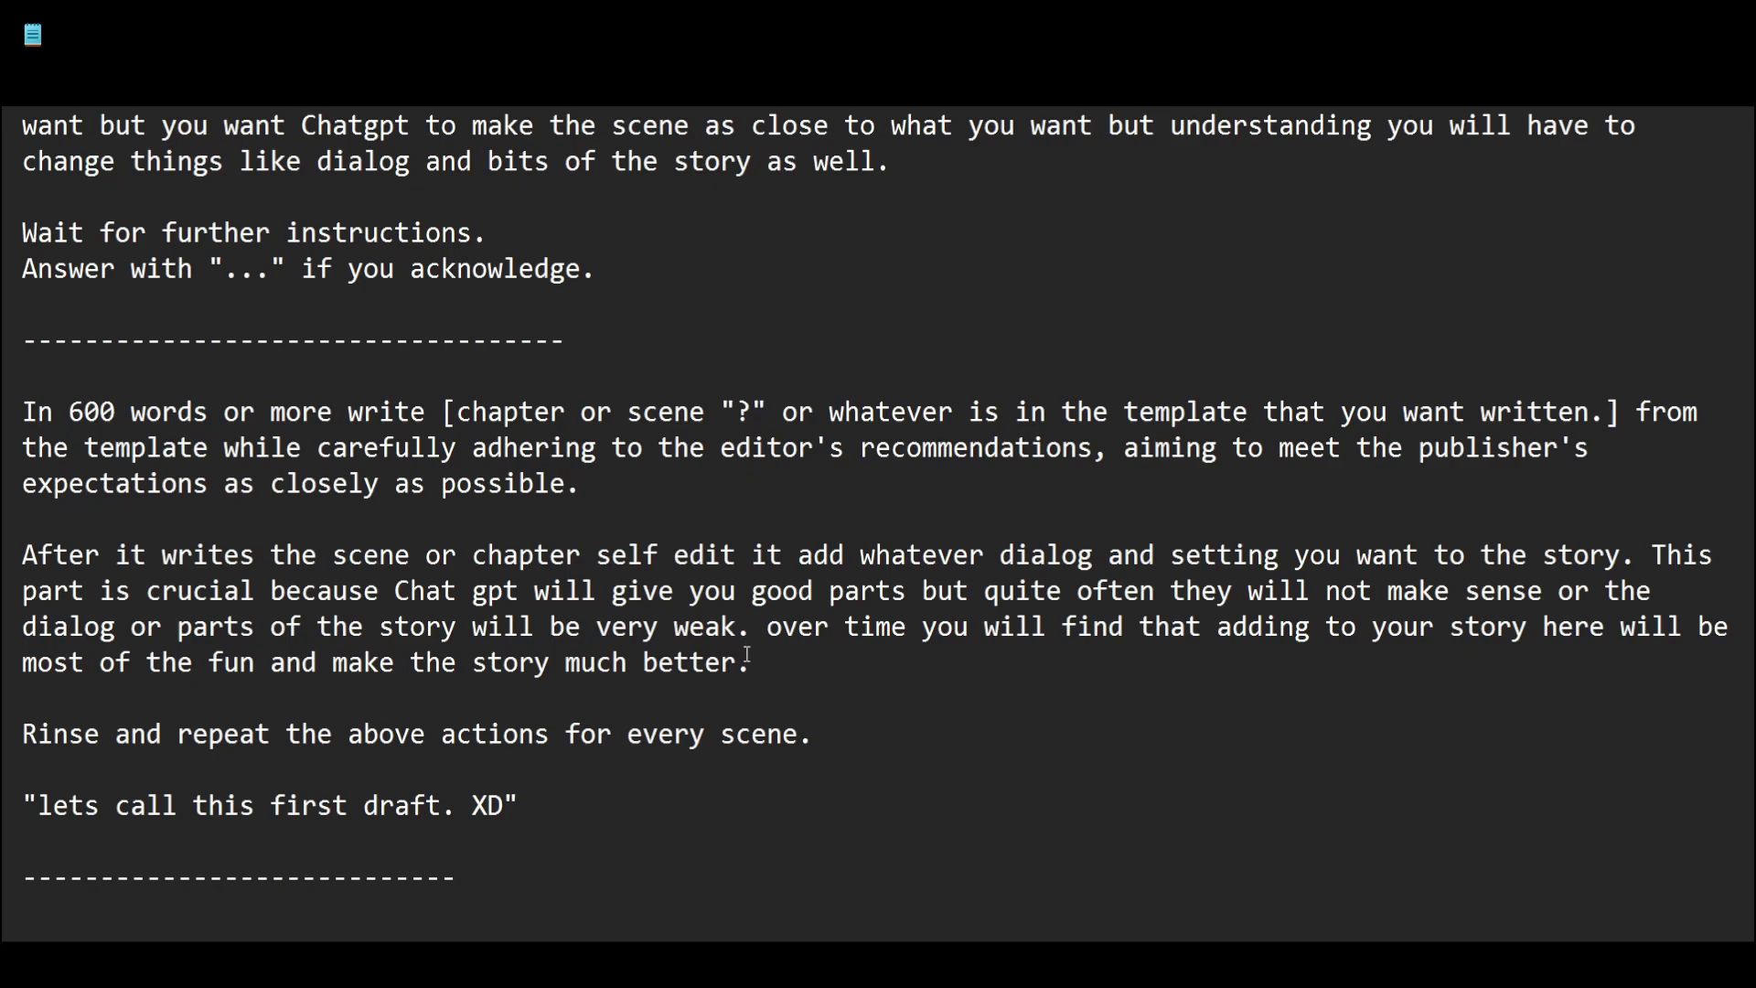
scroll(776, 765, "up", 5)
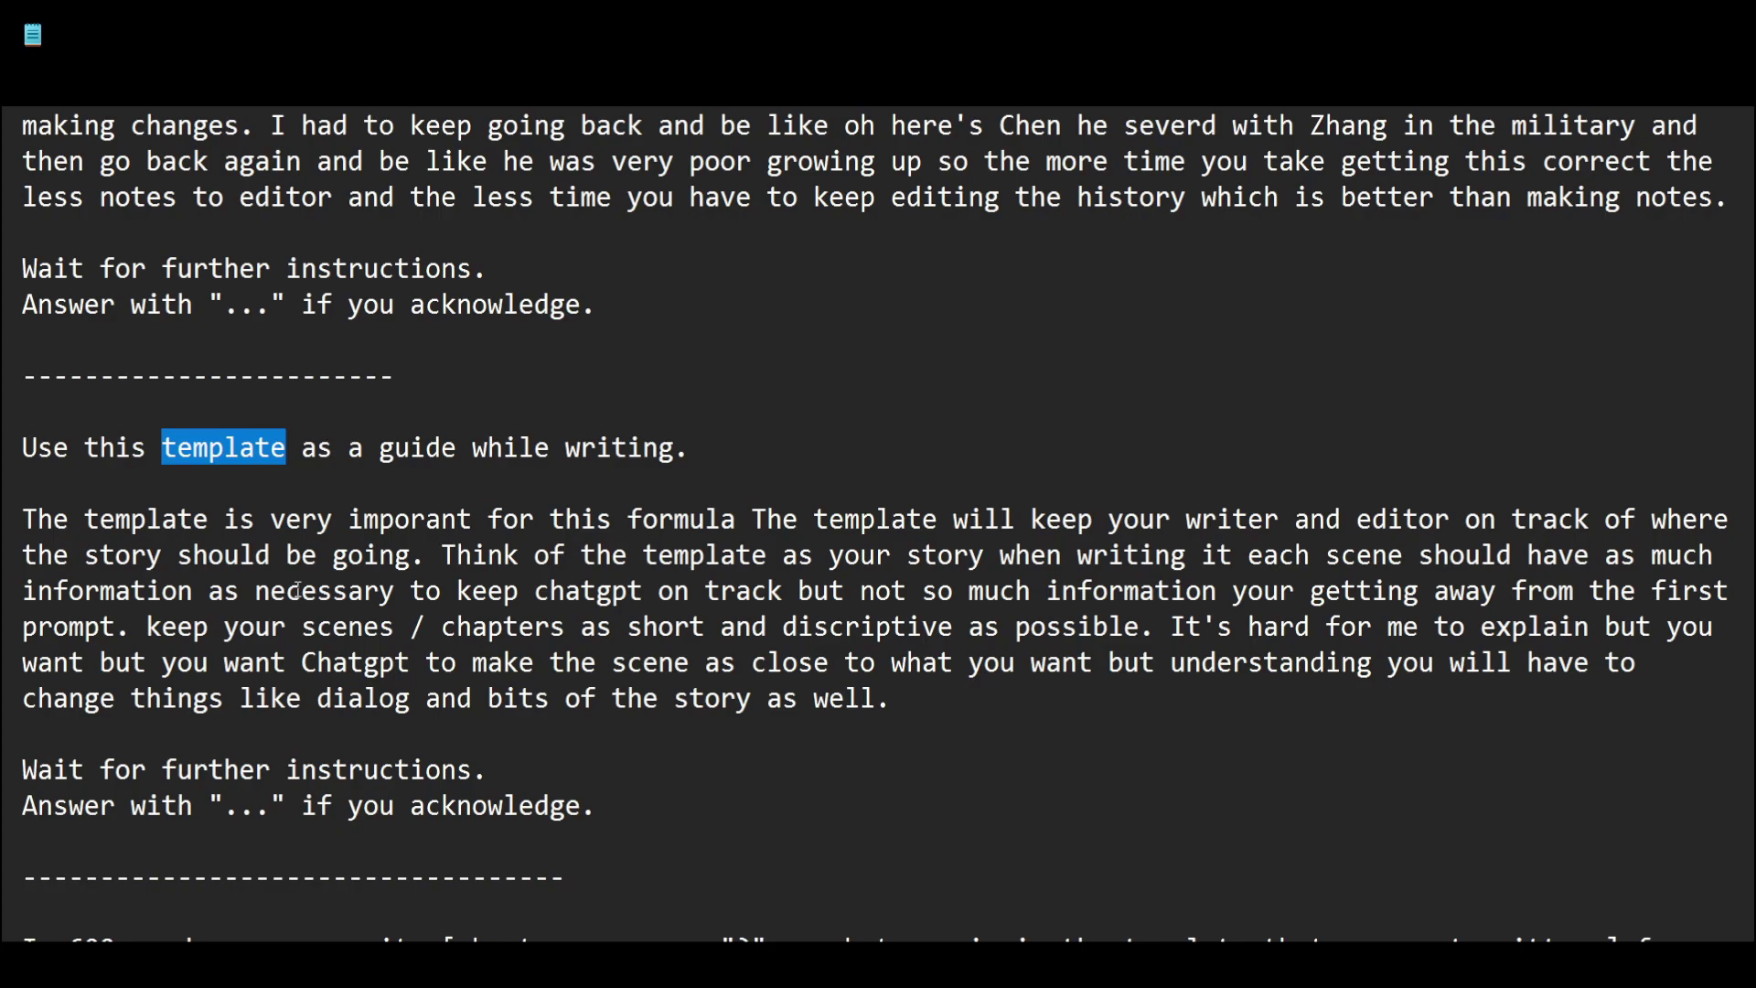
scroll(298, 590, "up", 3)
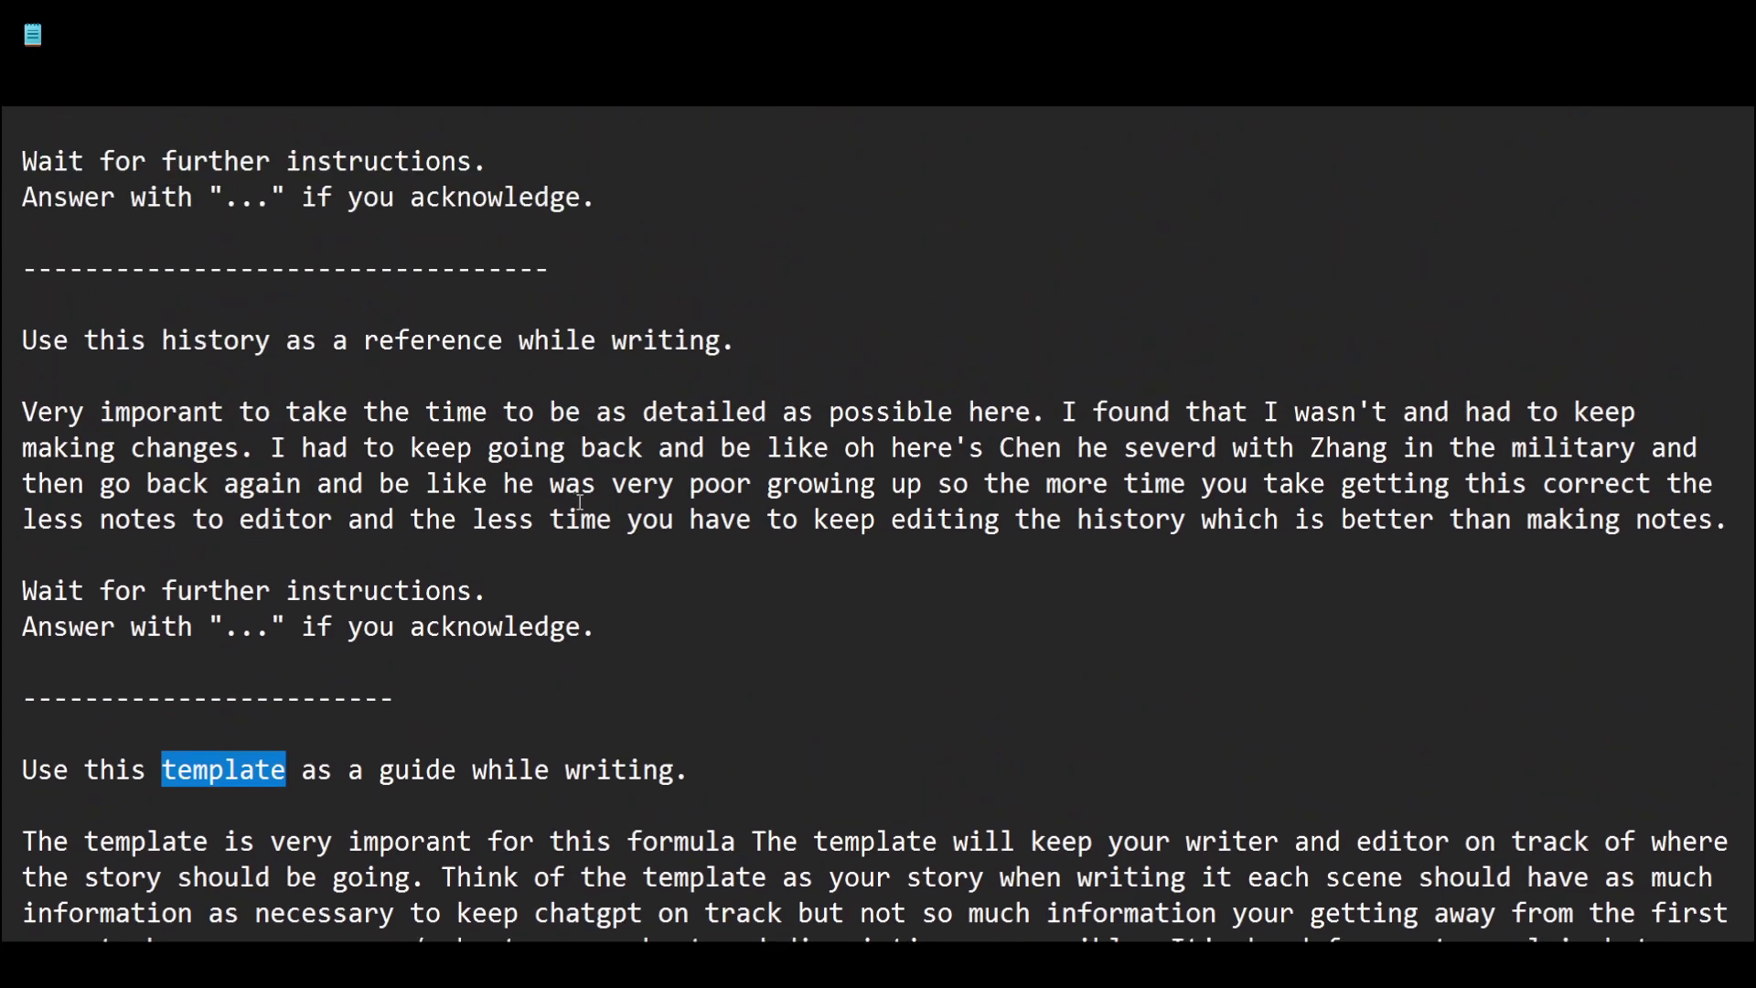
scroll(580, 503, "down", 2)
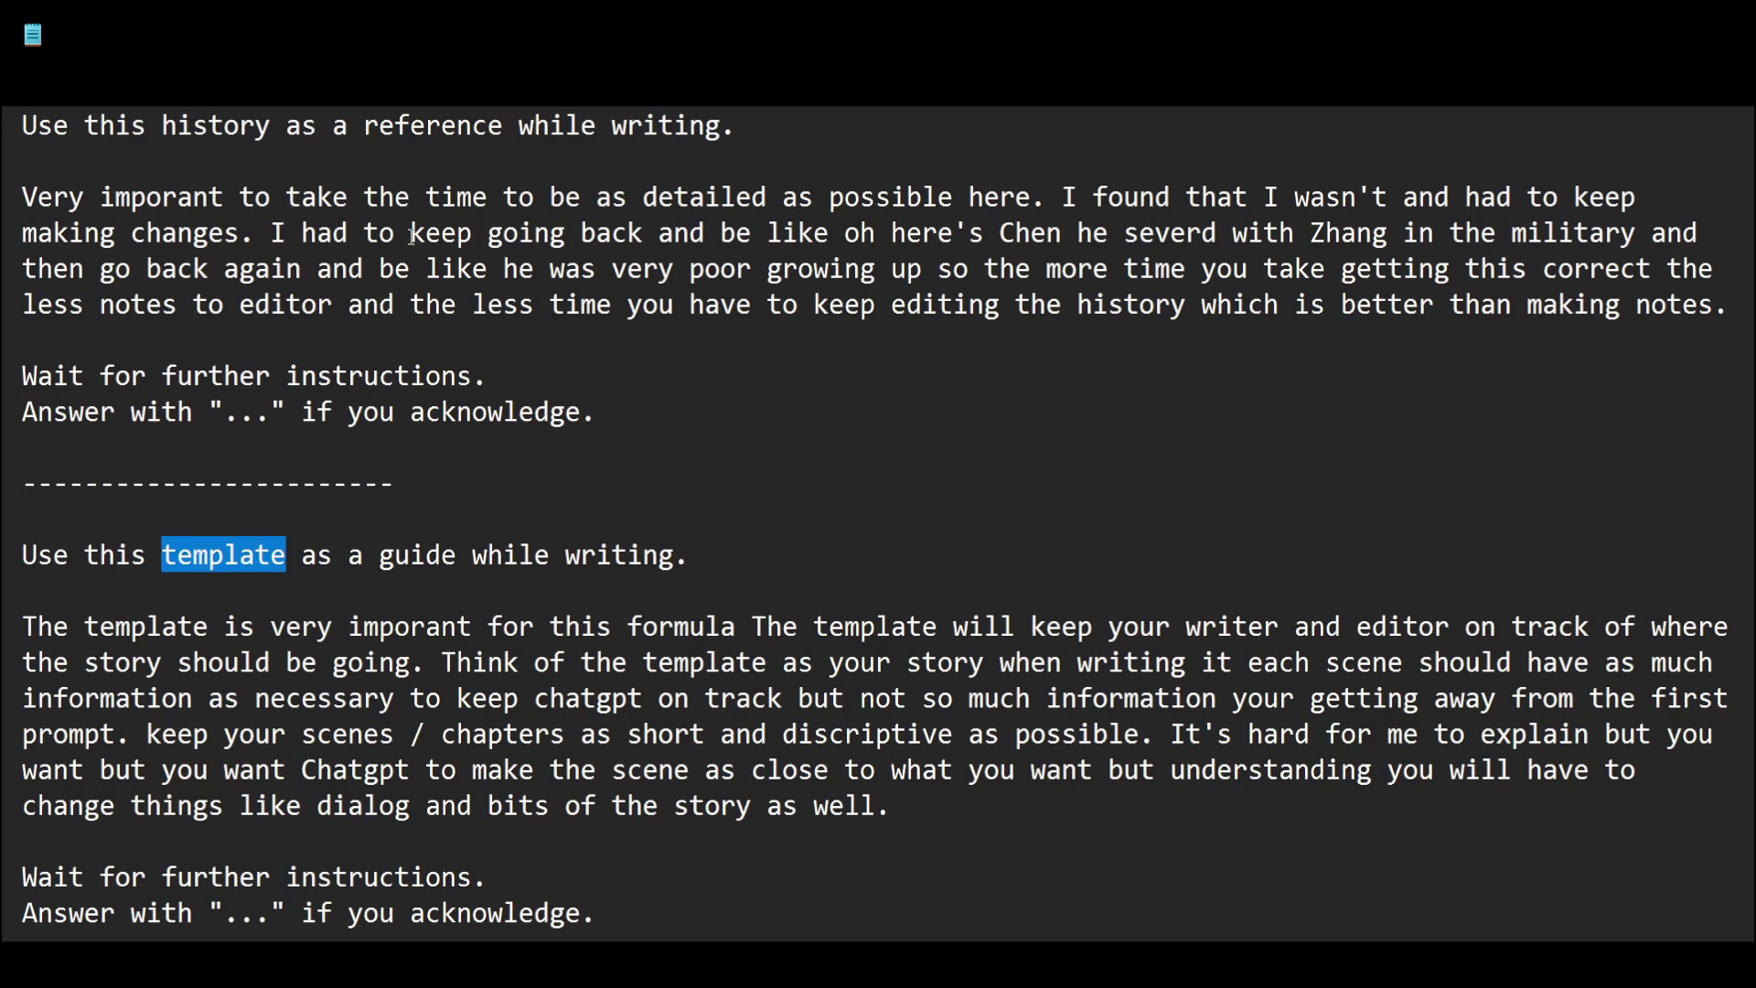
scroll(419, 302, "down", 7)
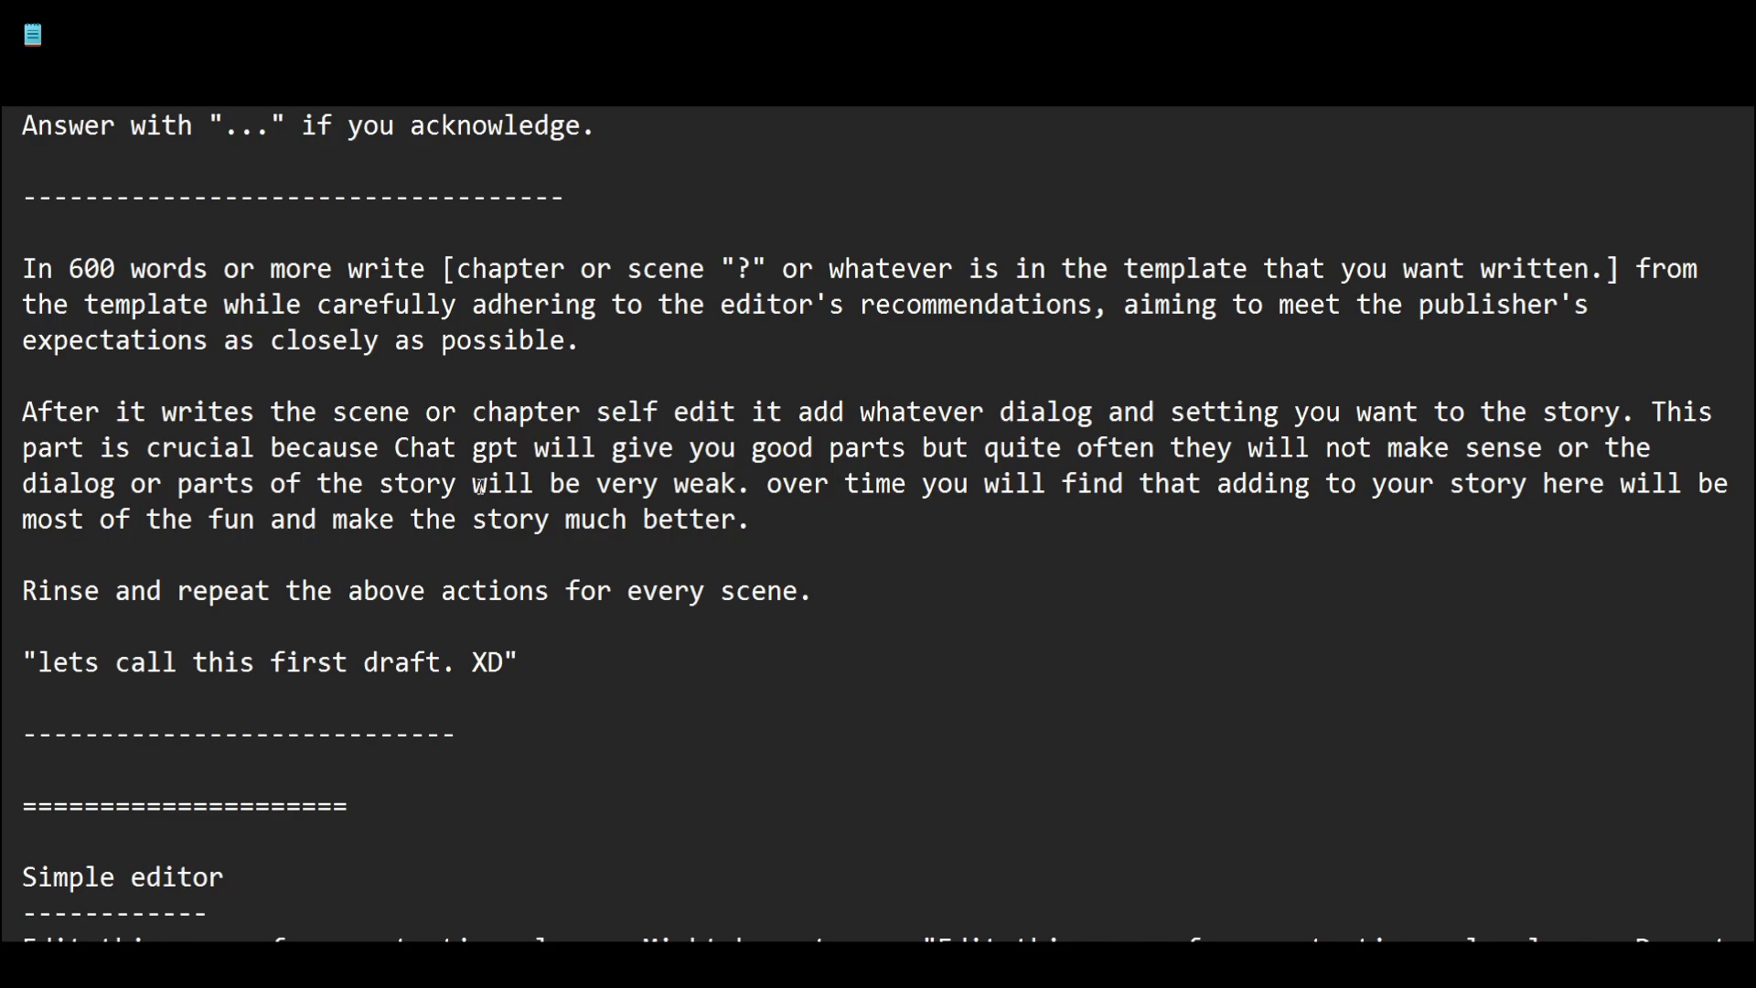
scroll(480, 485, "down", 2)
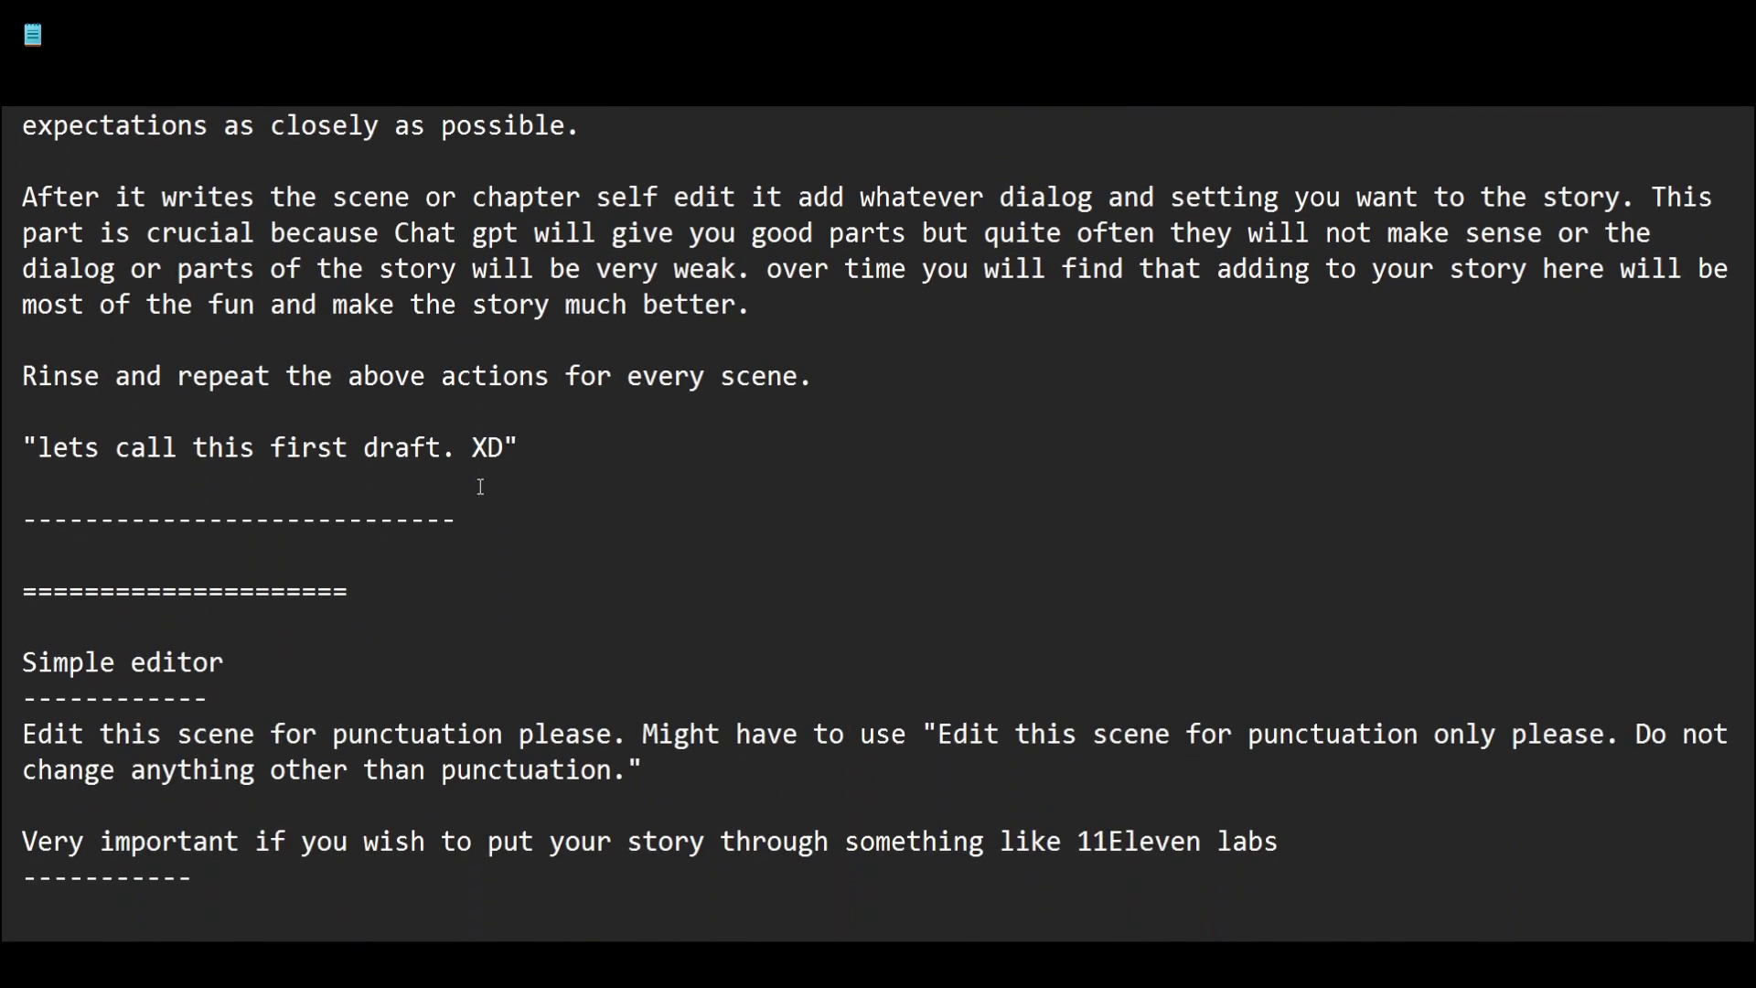
- Read the Simple editor punctuation prompt and highlight "11Eleven labs" in the note below it
scroll(435, 485, "down", 3)
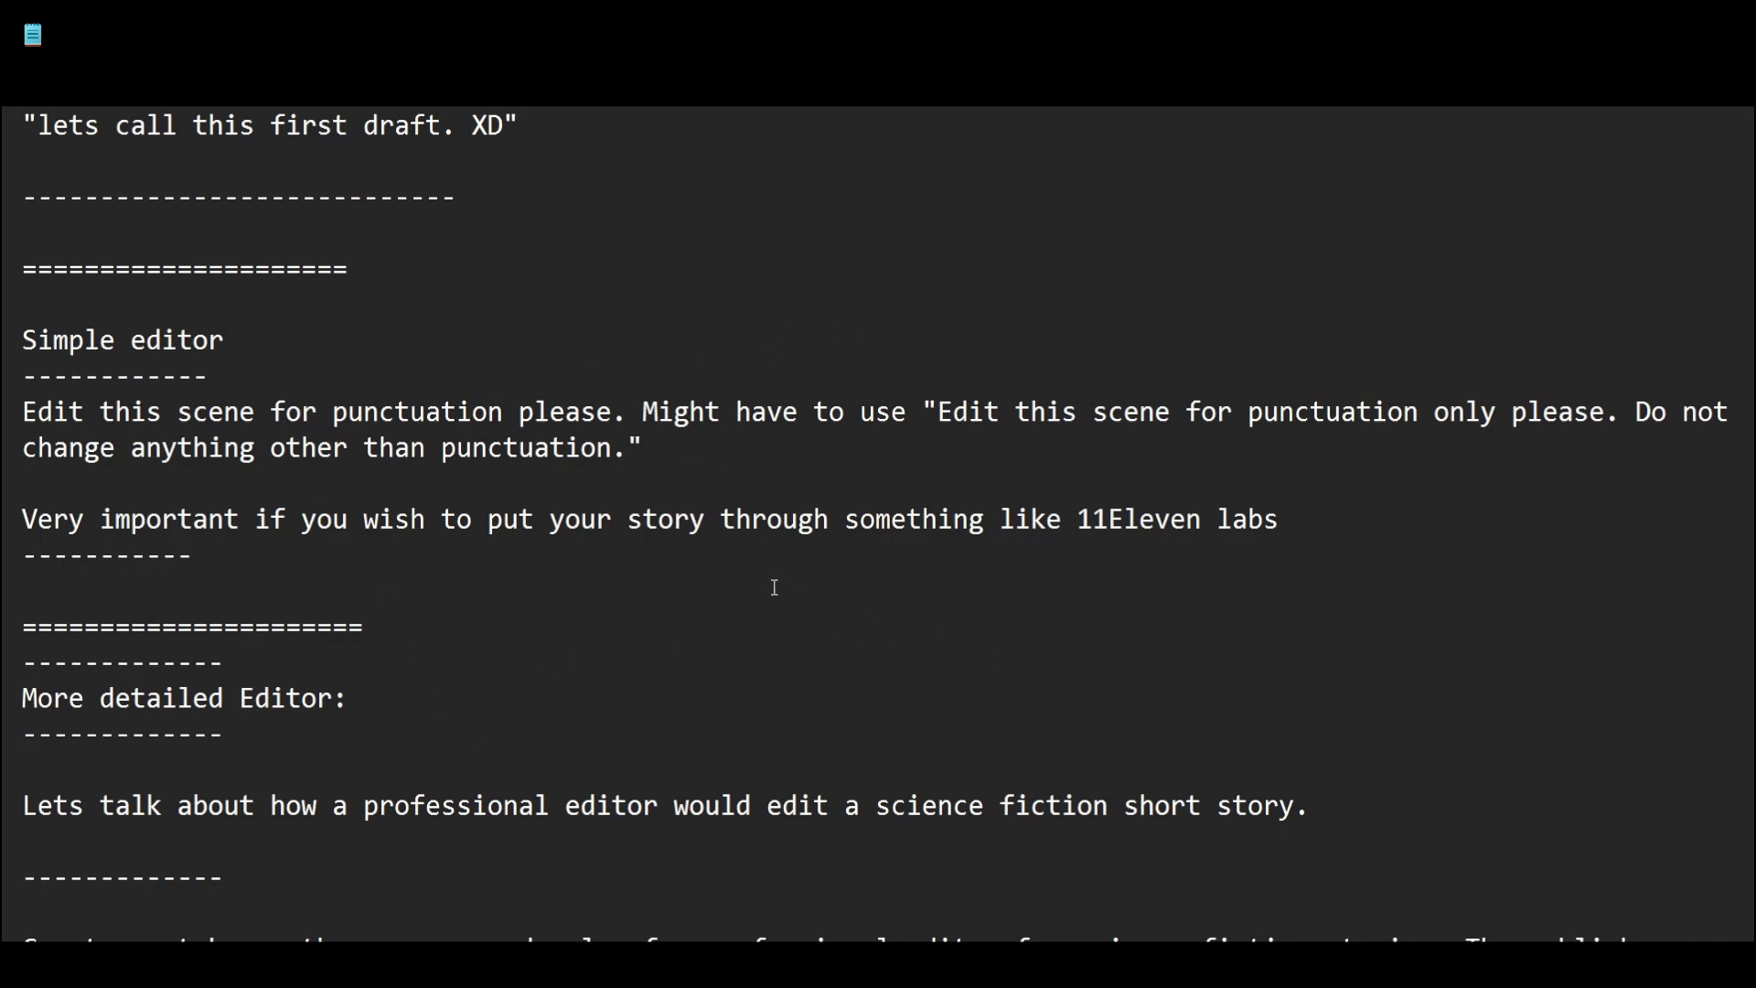
scroll(787, 587, "up", 3)
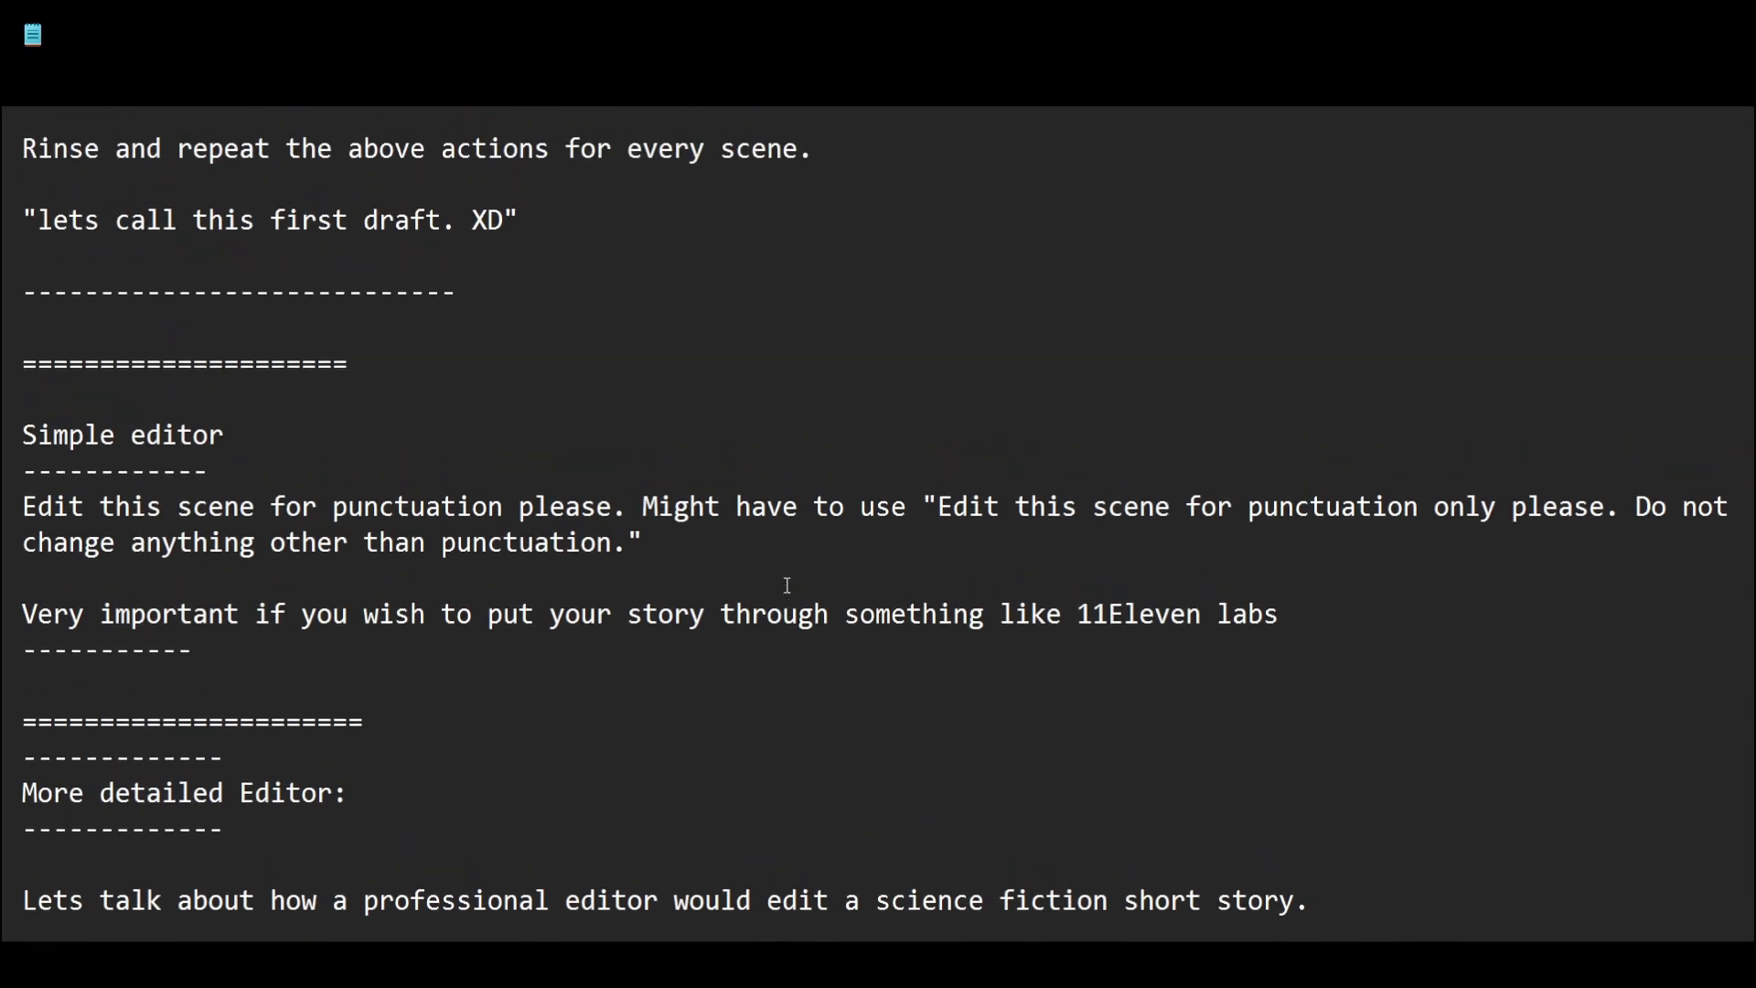
scroll(764, 617, "down", 2)
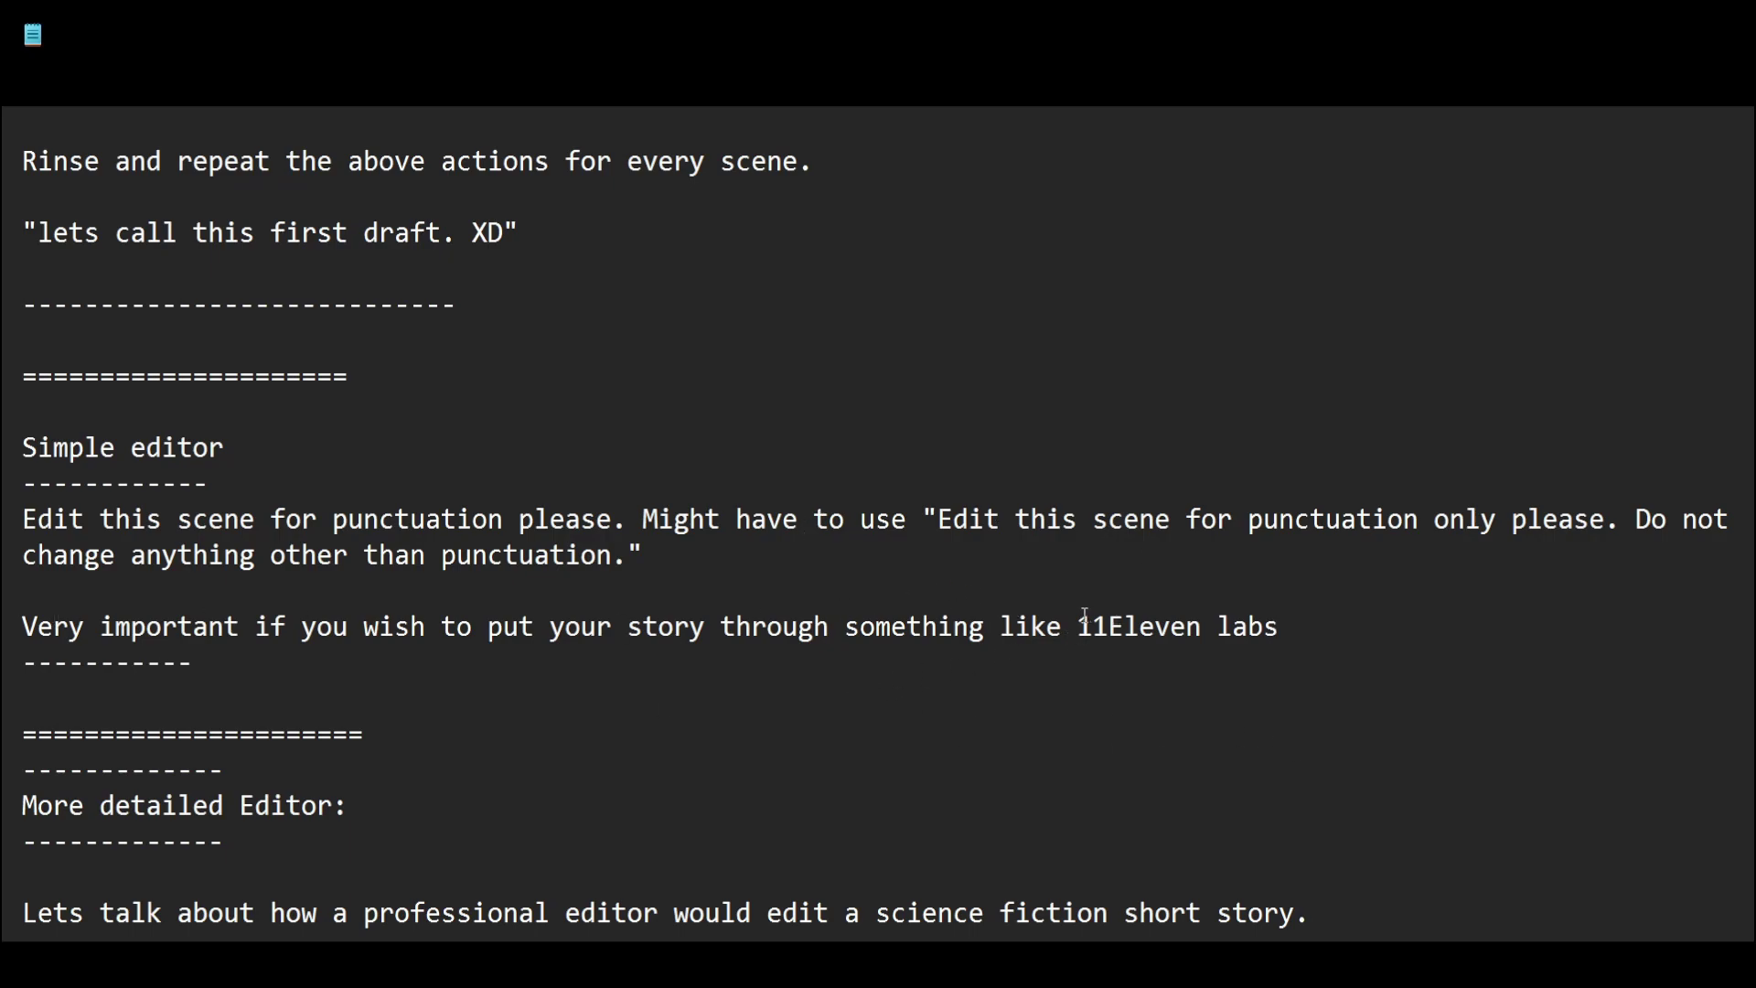
left_click_drag(1079, 627, 1303, 635)
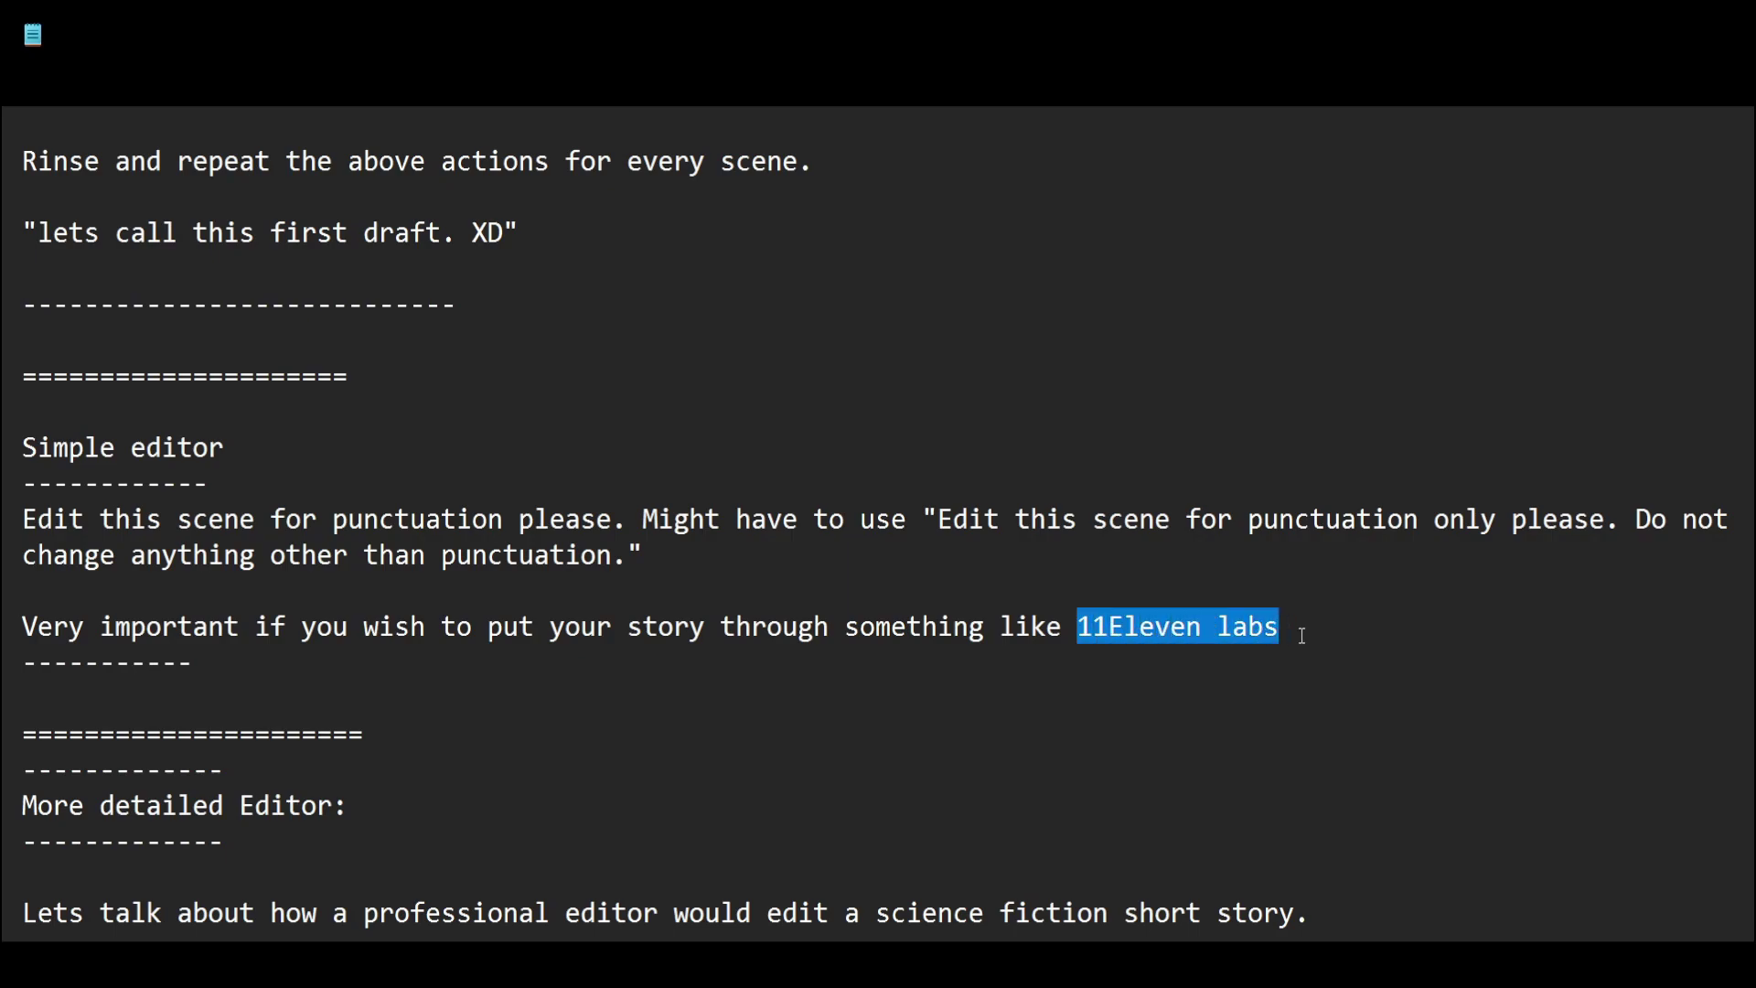
left_click(1157, 597)
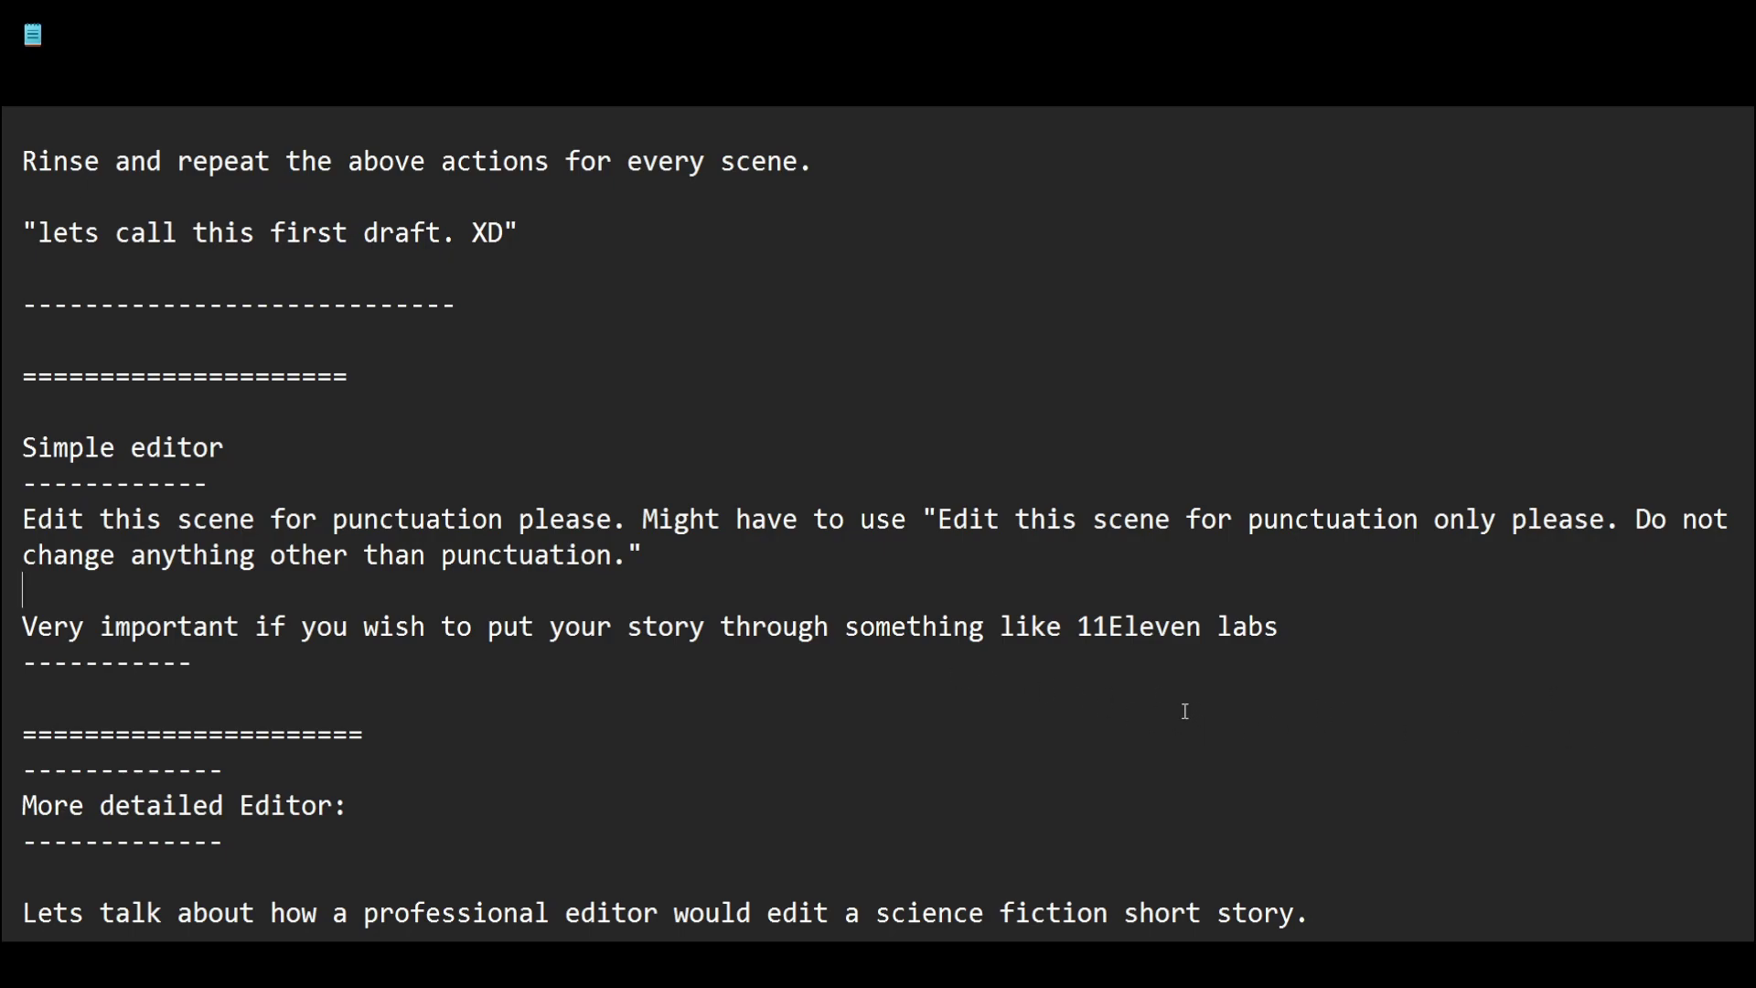
- Revisit the writer's history, template and scene prompts, and continue to the More detailed Editor section
scroll(1179, 712, "up", 10)
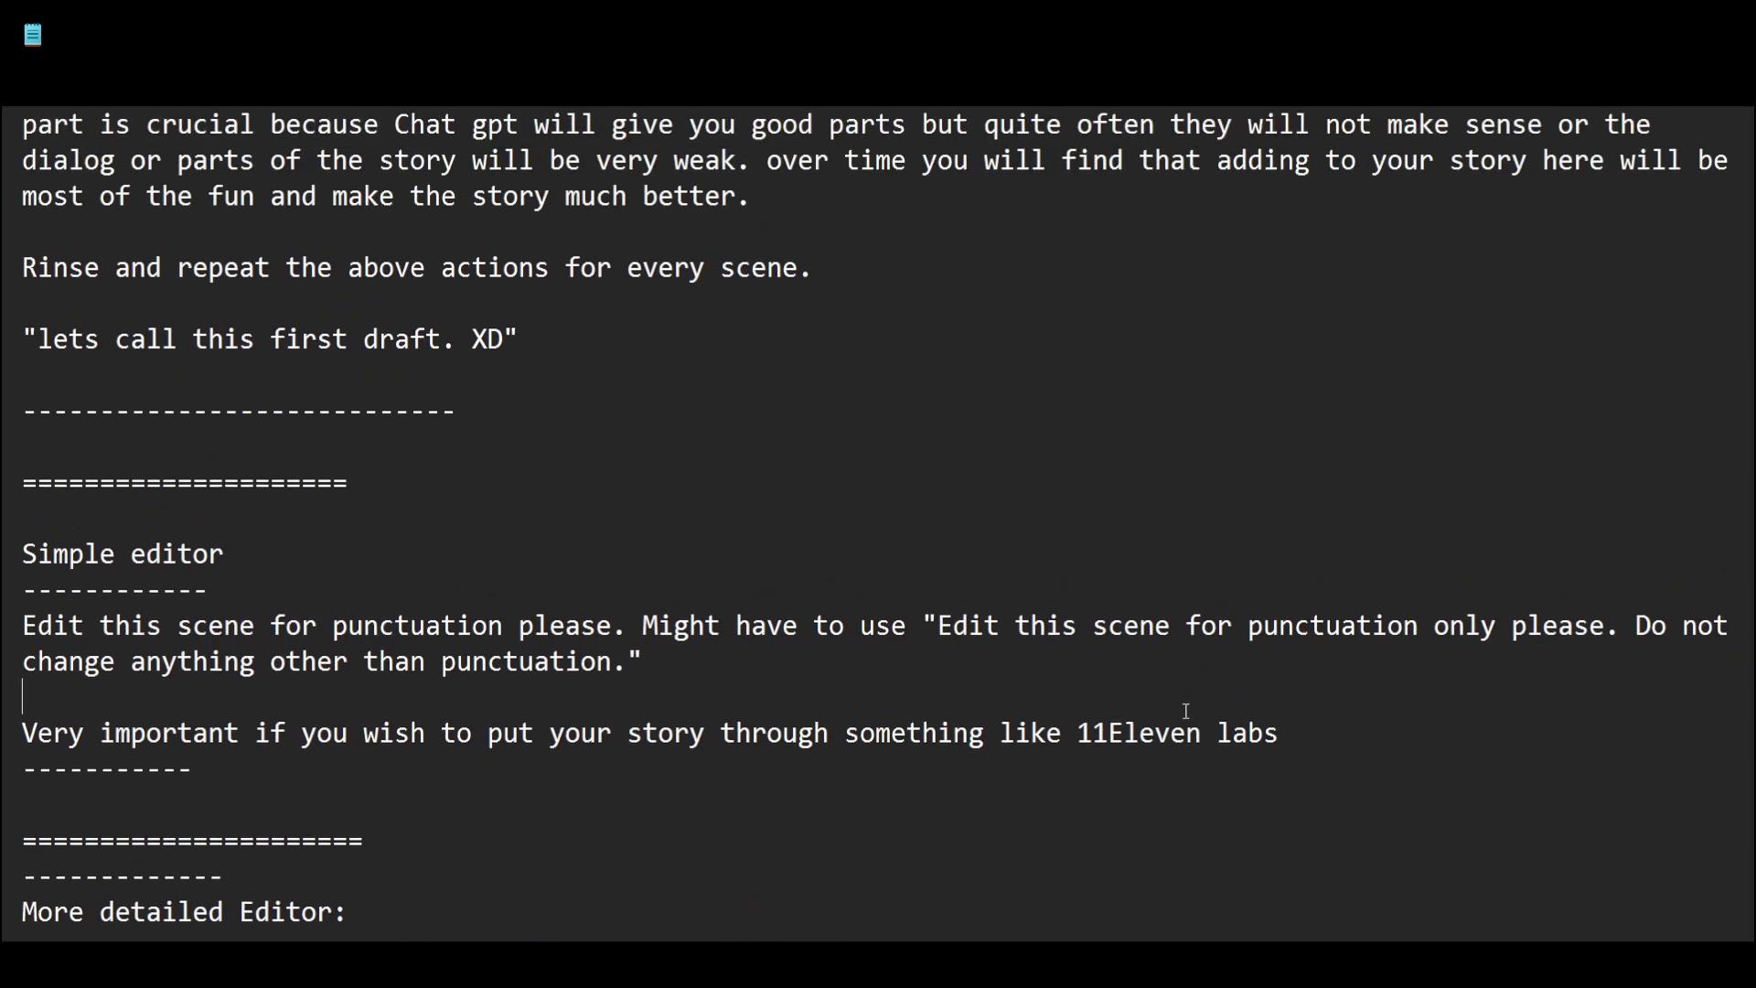
scroll(1156, 727, "up", 3)
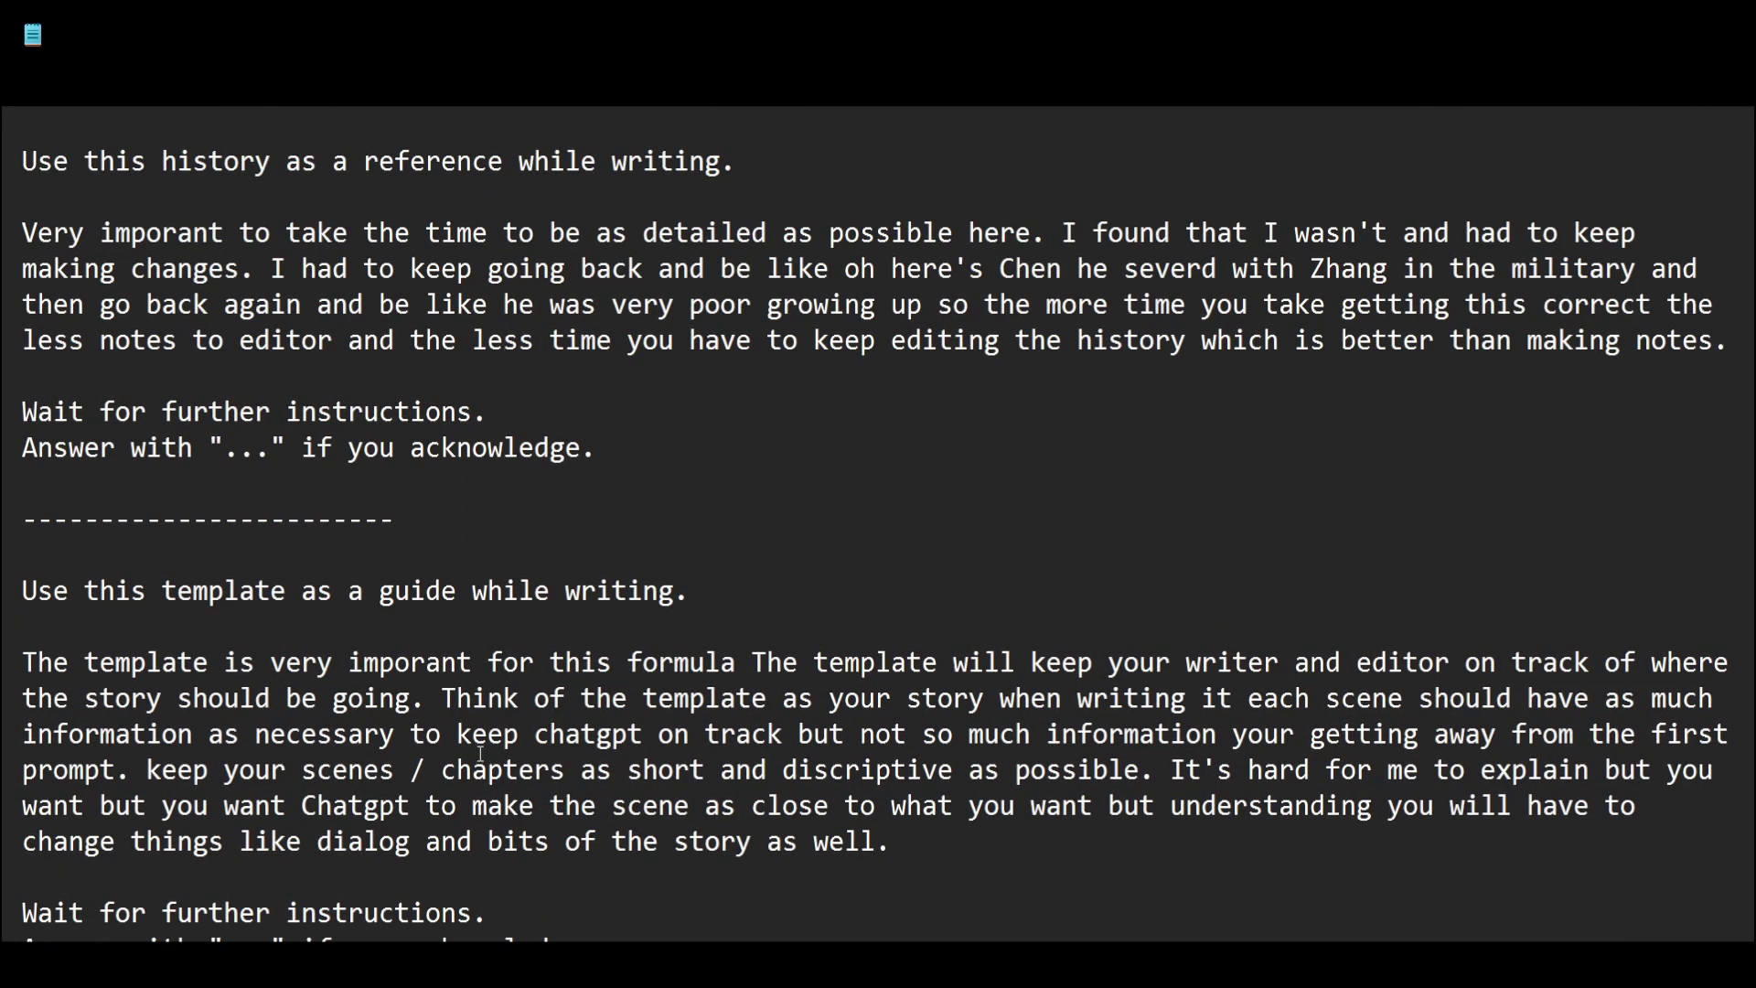
scroll(454, 748, "down", 3)
scroll(455, 749, "down", 4)
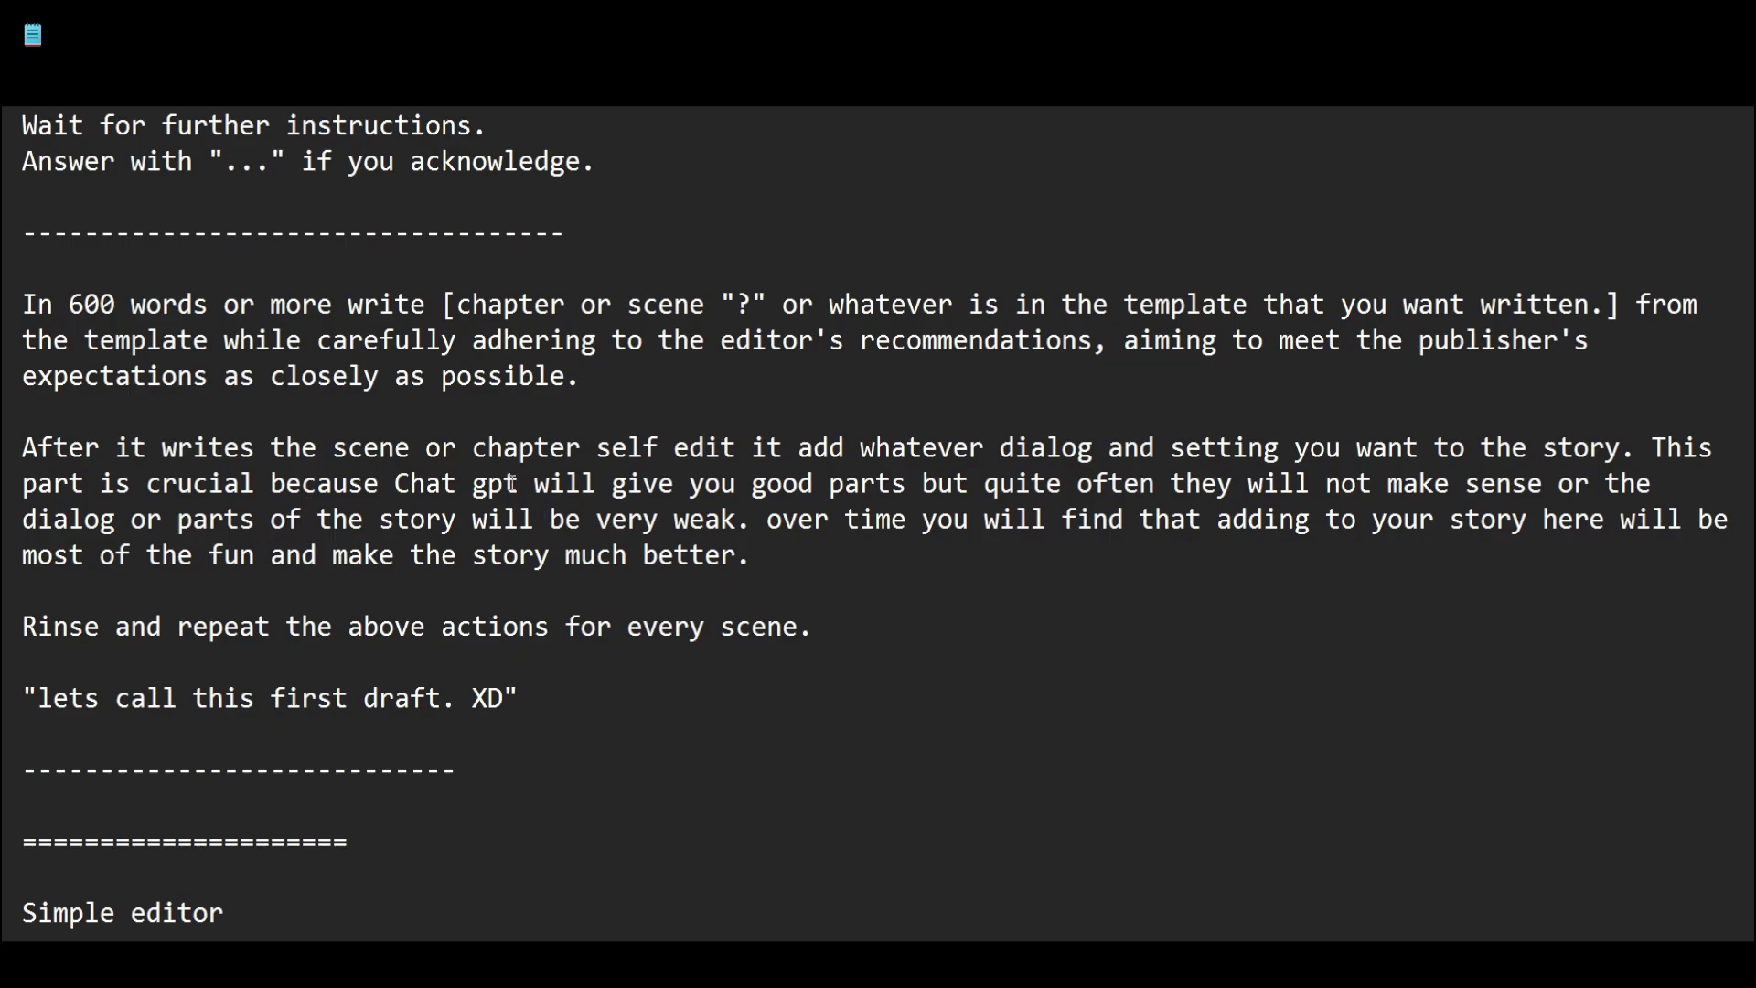
scroll(965, 468, "down", 10)
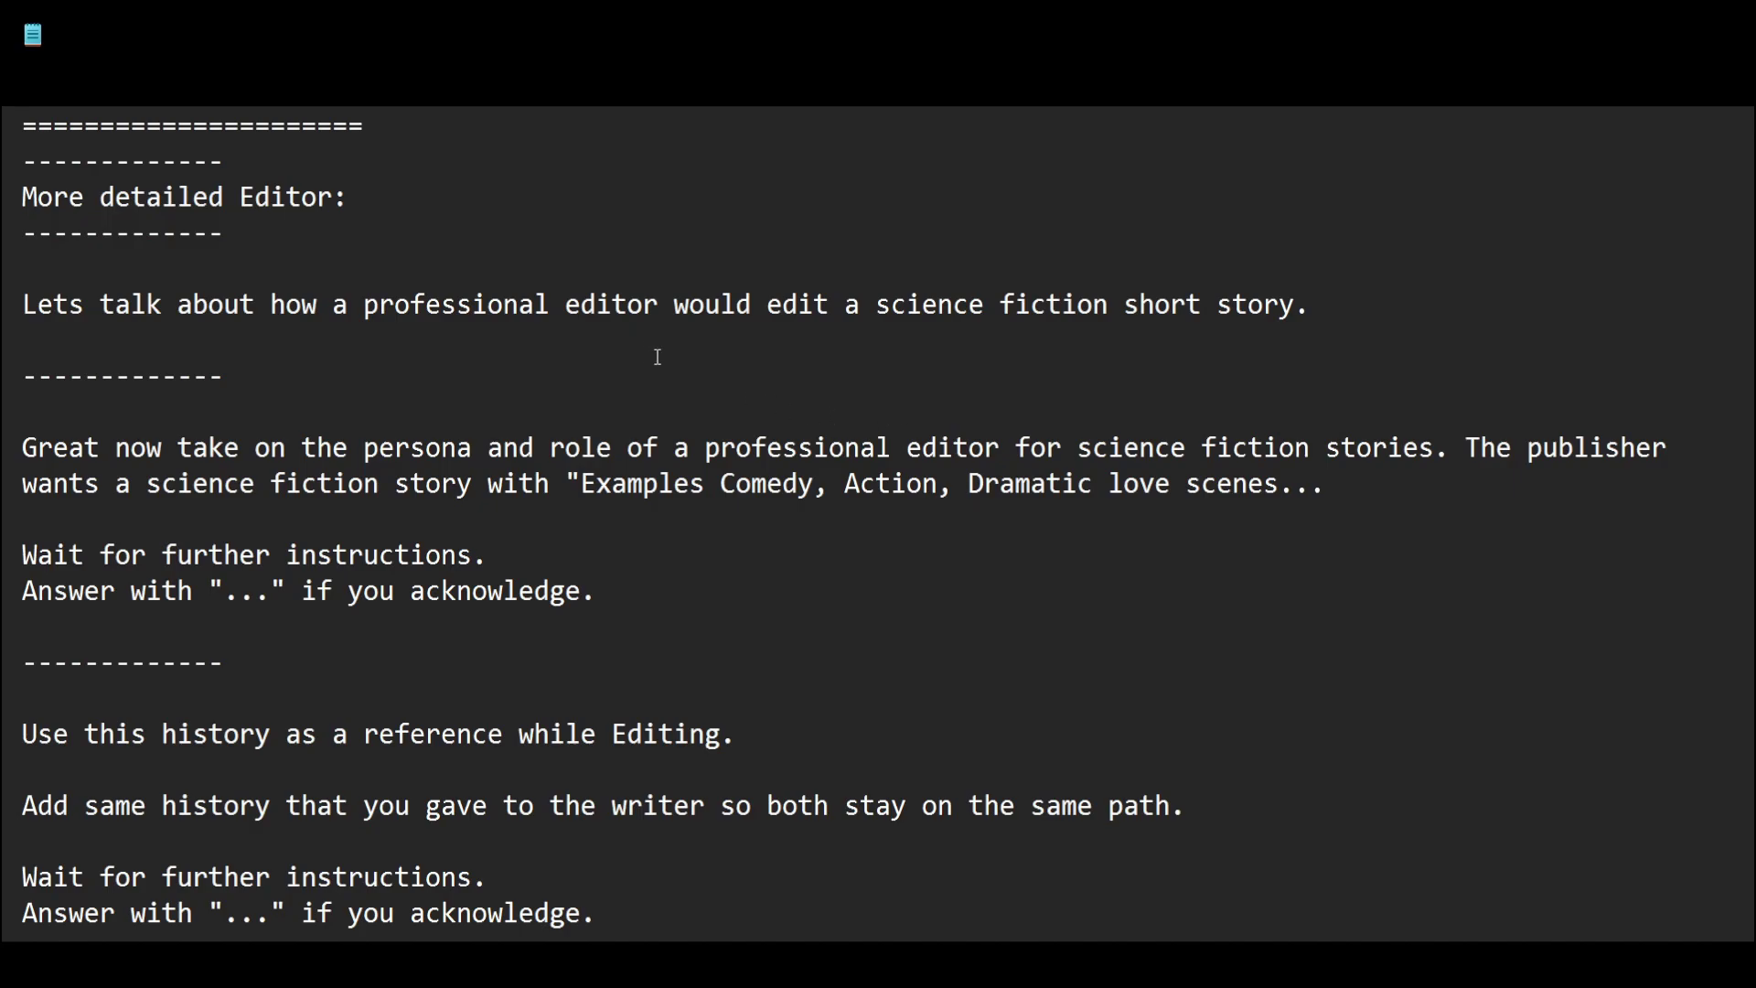
- Examine the start of the More detailed Editor section and return to the Simple editor punctuation prompt
scroll(641, 366, "up", 2)
scroll(641, 366, "up", 1)
scroll(641, 366, "down", 2)
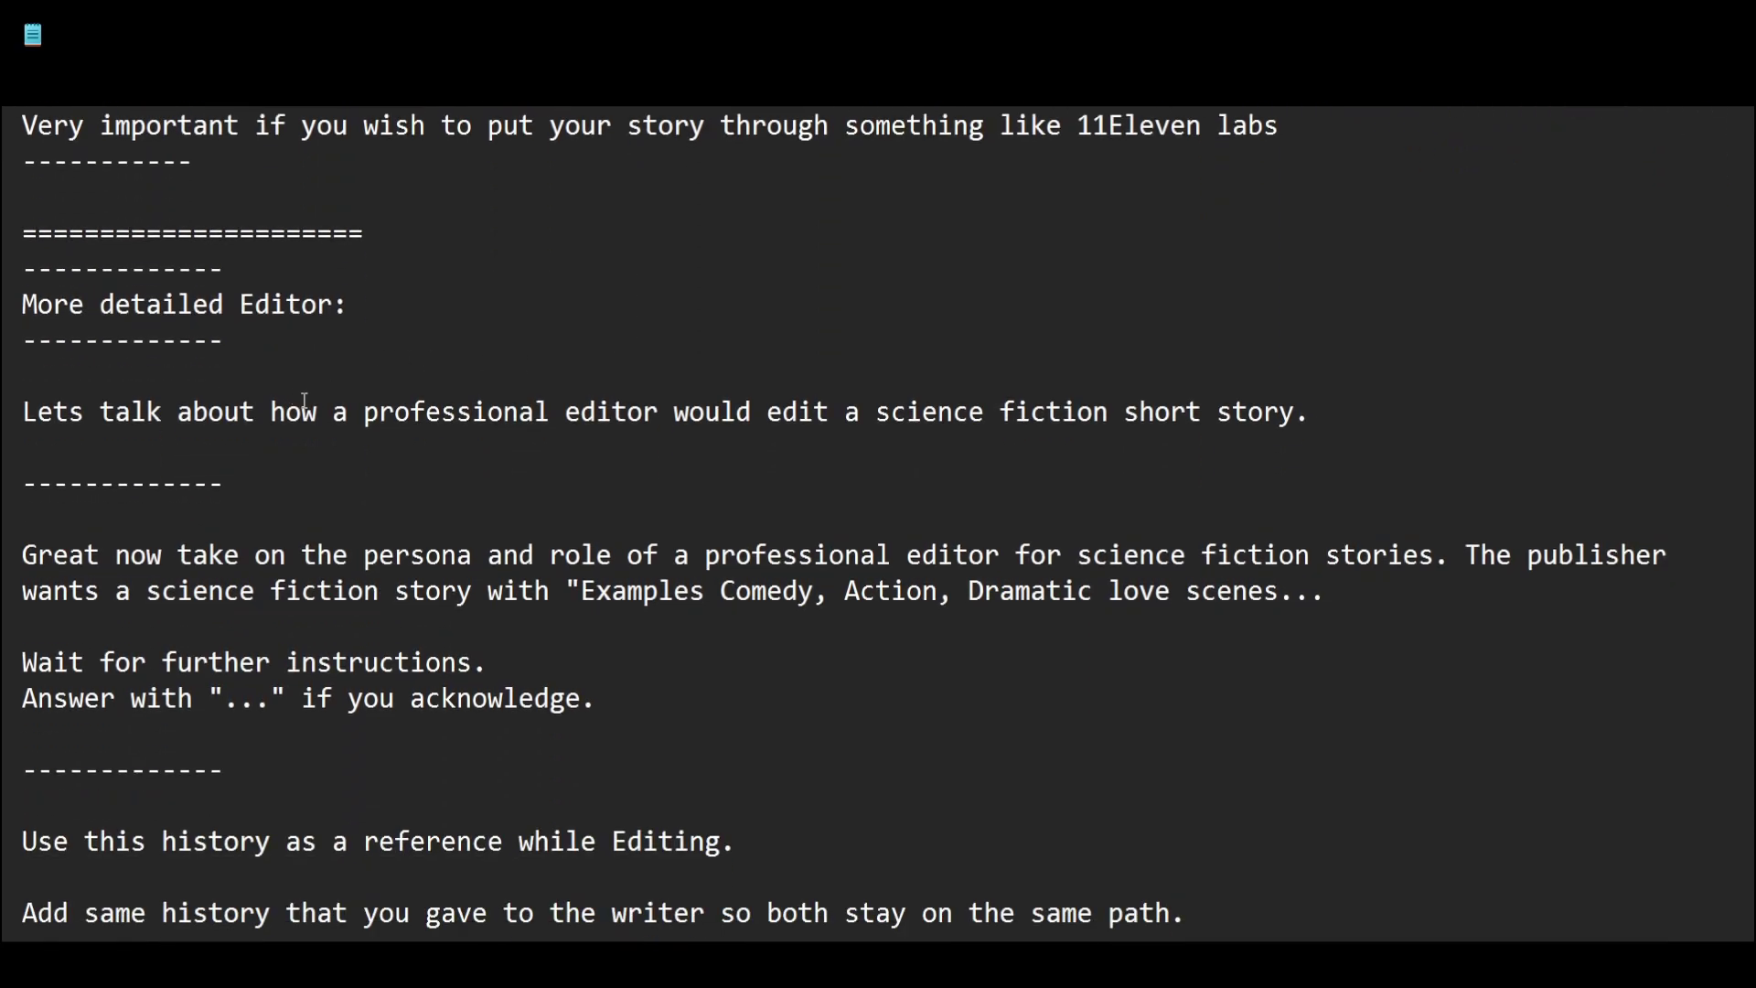
scroll(311, 400, "up", 4)
scroll(311, 400, "up", 1)
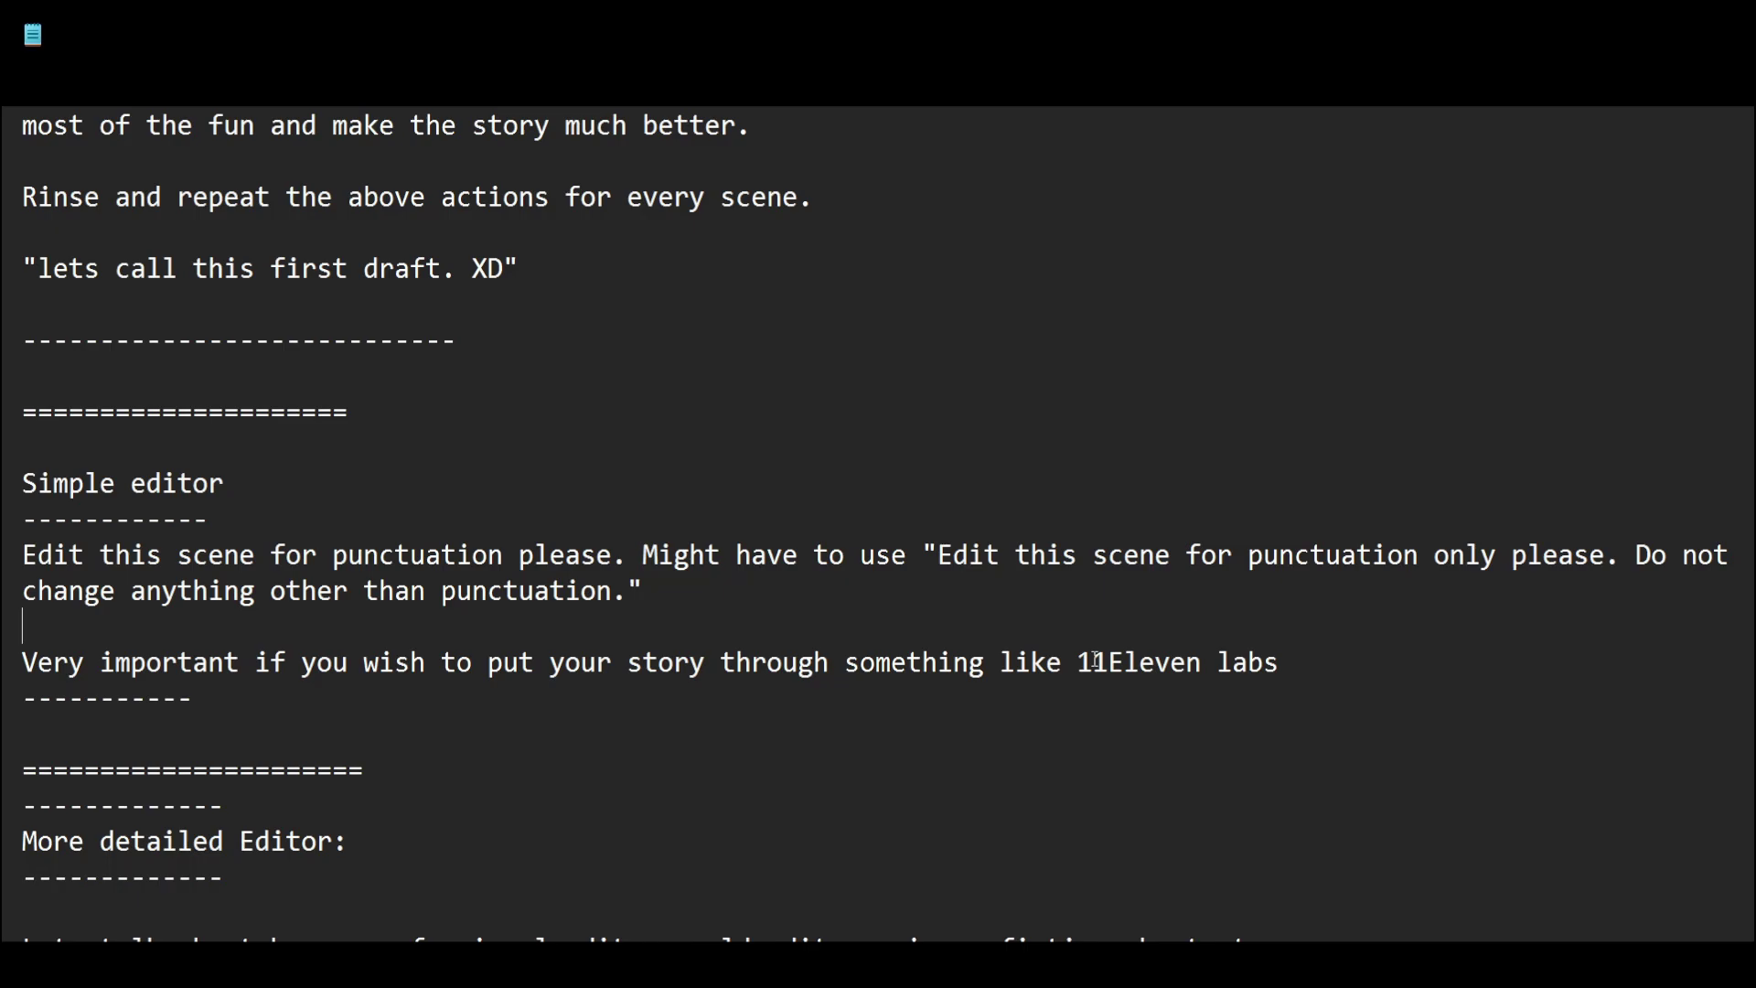
- Read the opening prompt of the More detailed Editor section and glance back at the Simple editor notes
scroll(1088, 657, "down", 3)
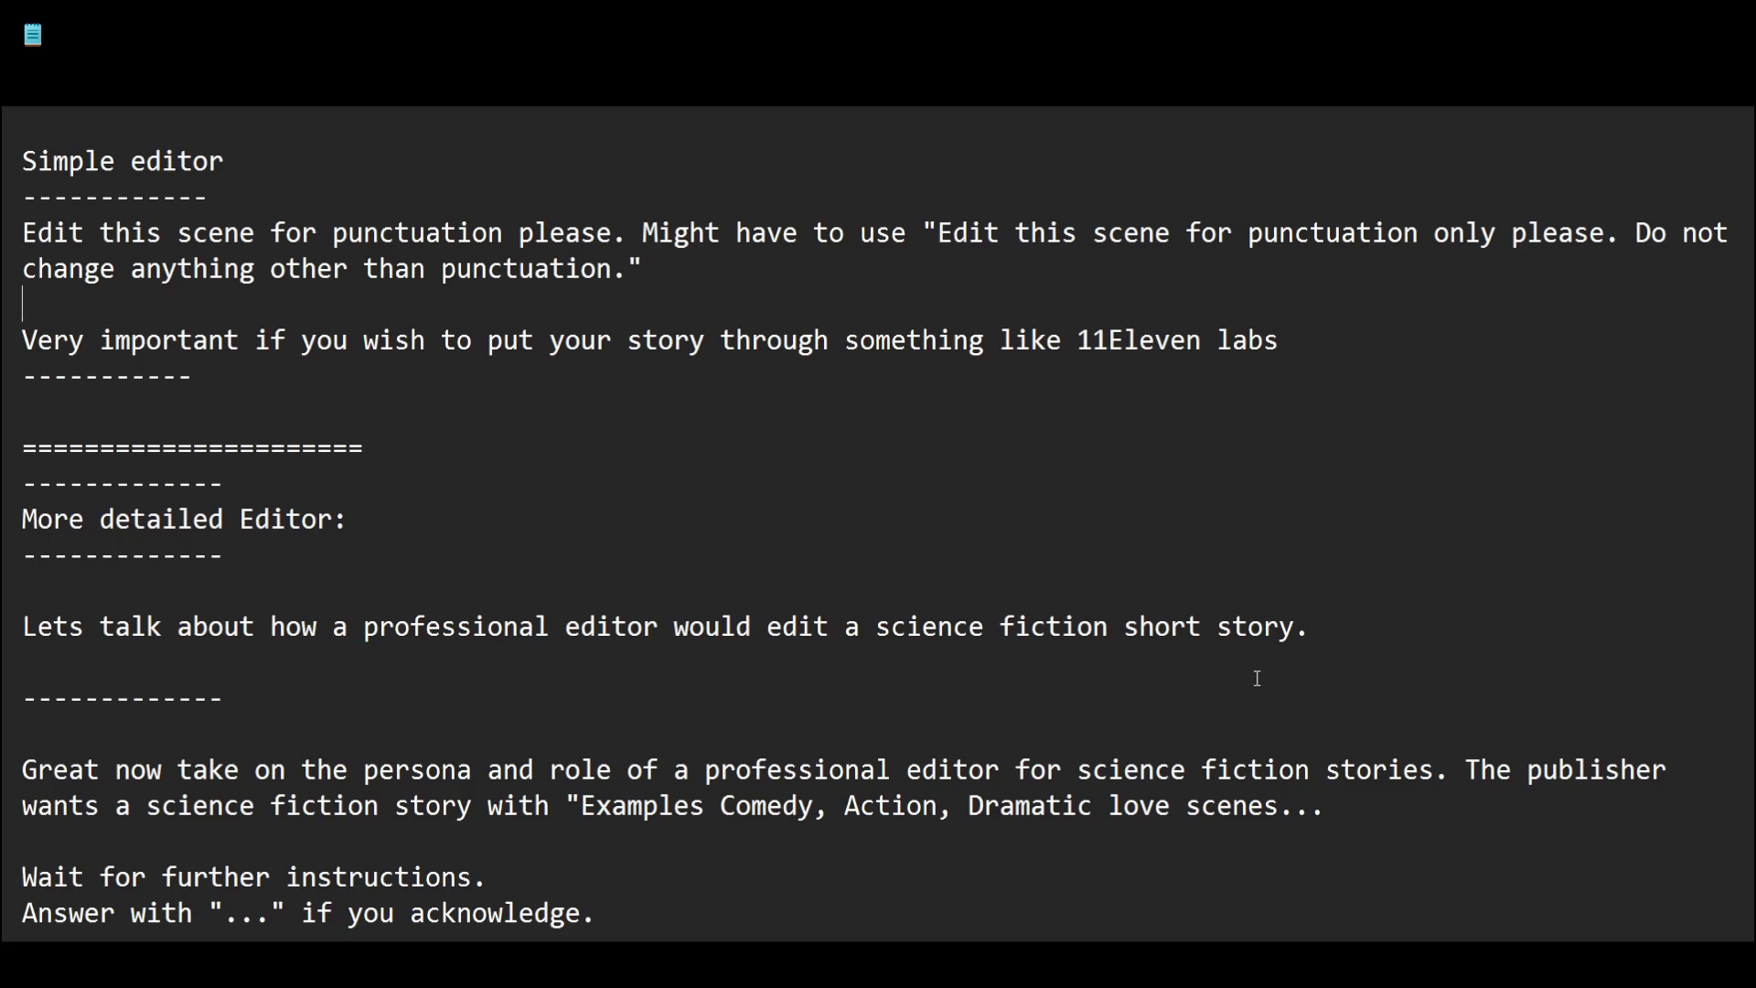
scroll(1258, 678, "down", 1)
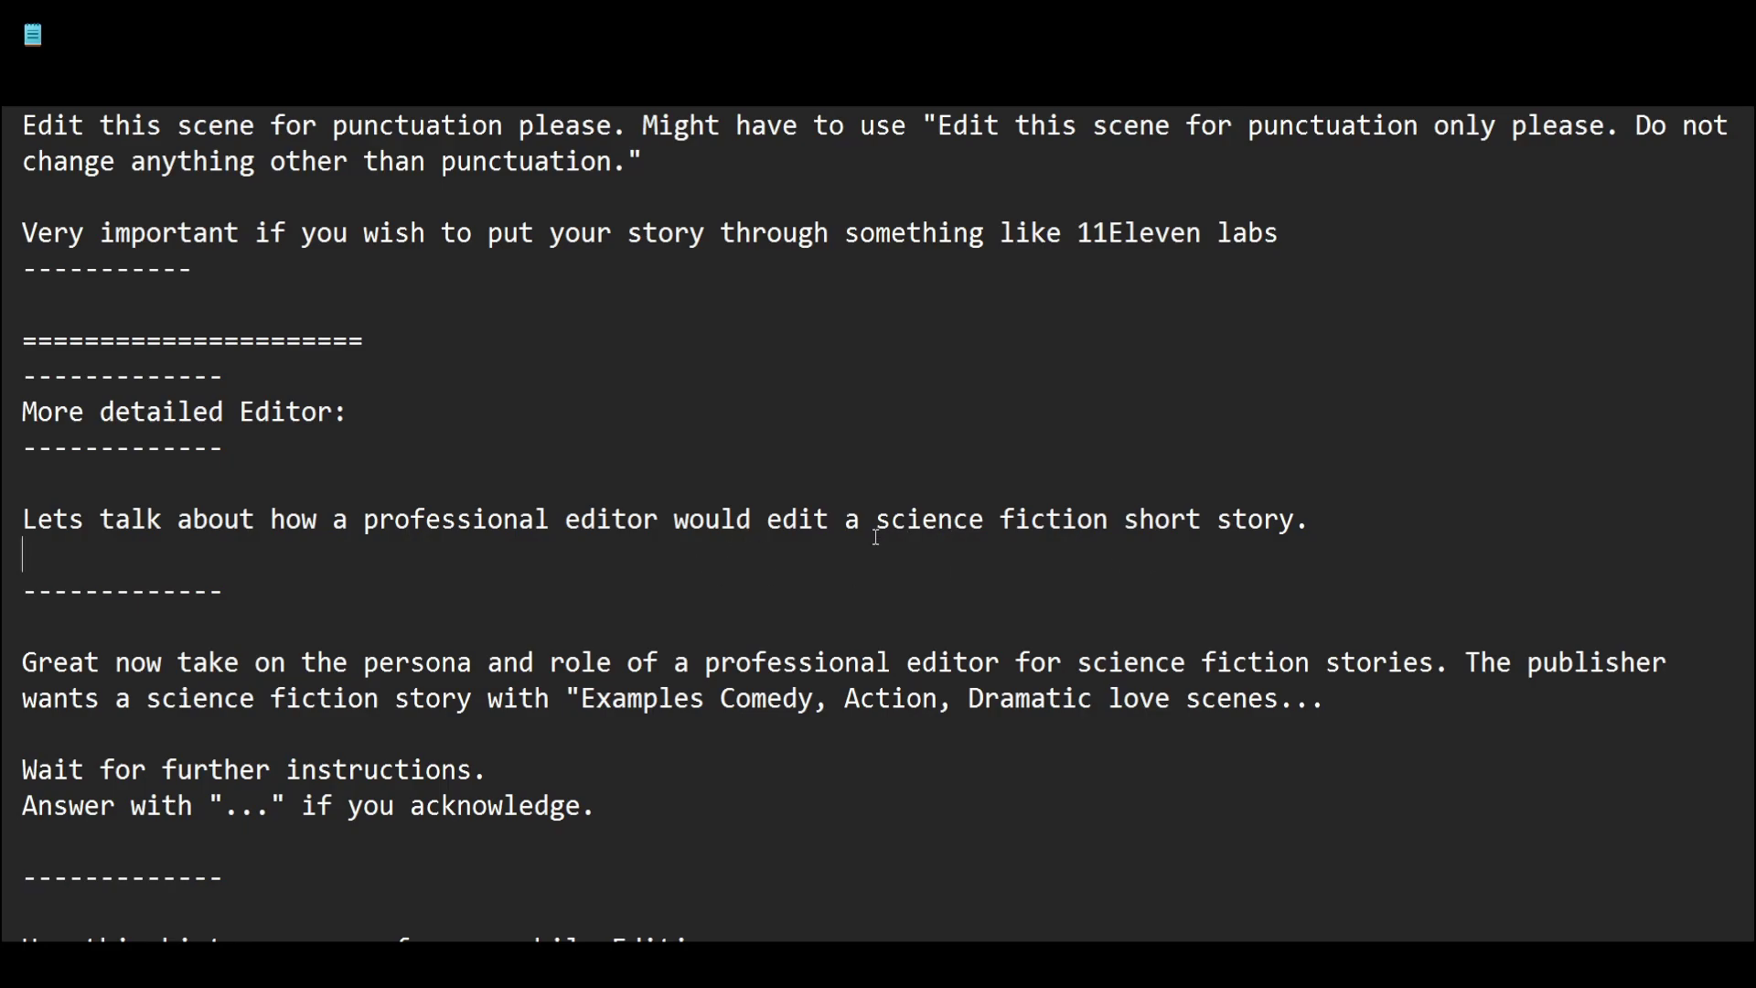
scroll(760, 617, "up", 4)
scroll(764, 622, "down", 5)
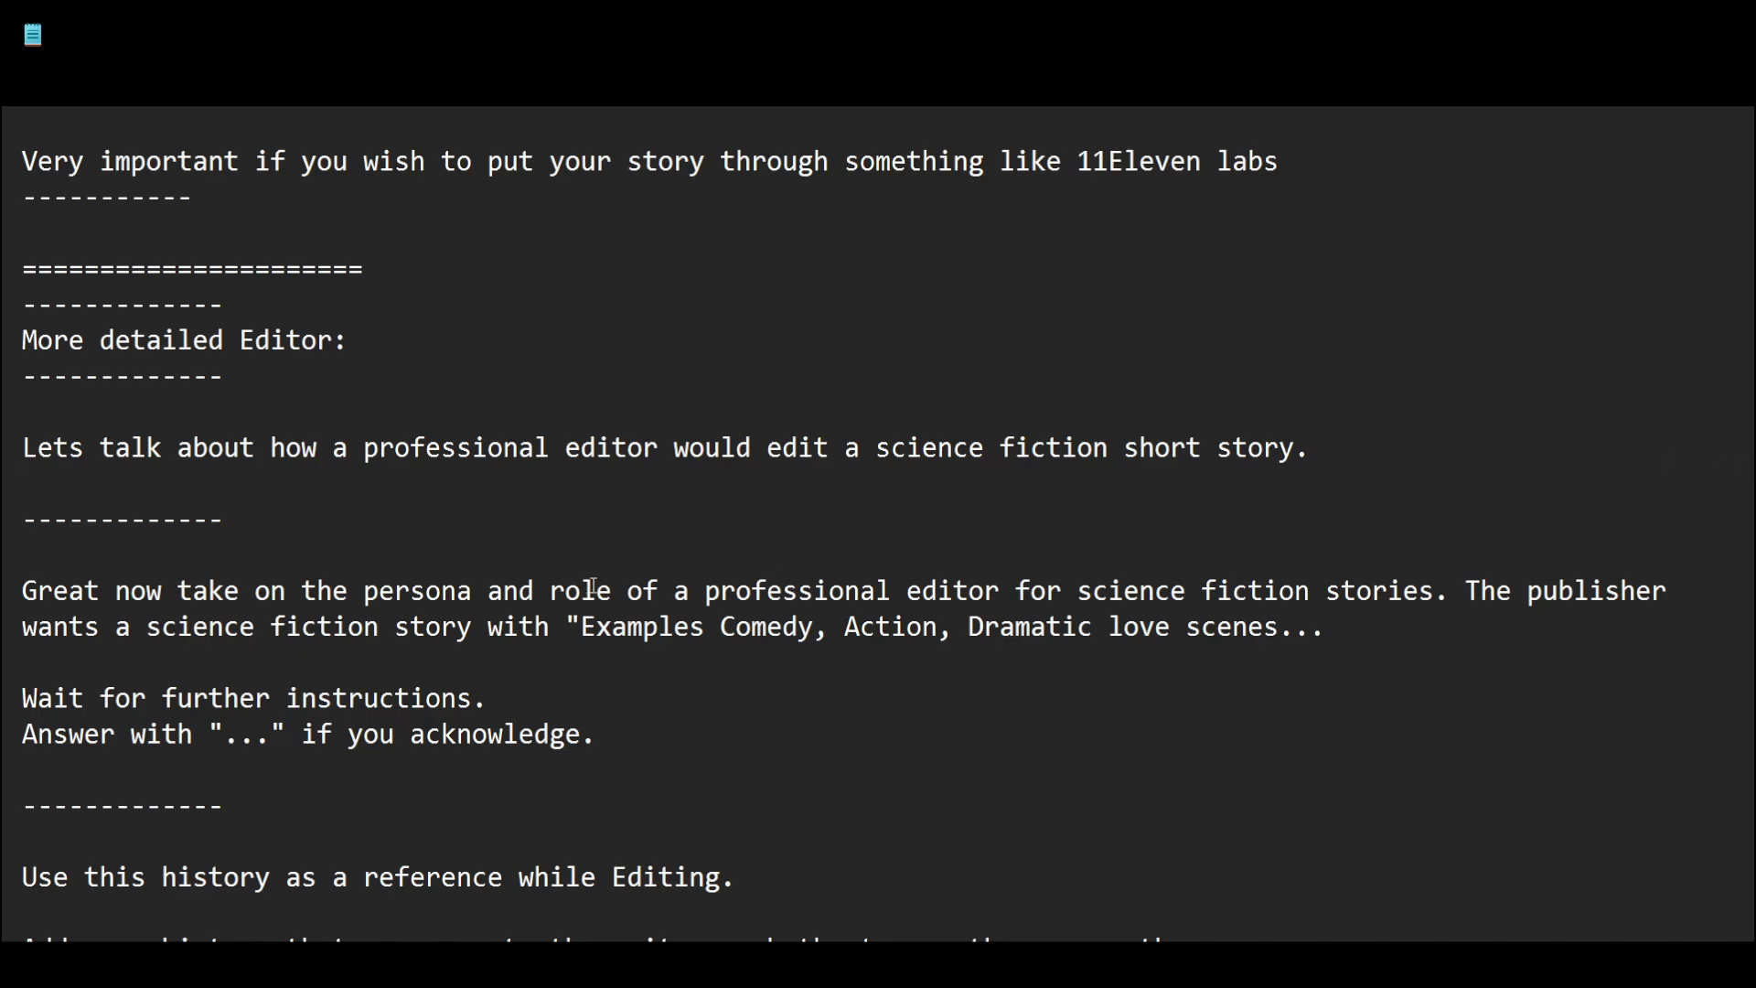
- Review the opening Writing prompts and the template instructions, and return to the More detailed Editor section
scroll(741, 554, "up", 4)
scroll(741, 551, "down", 20)
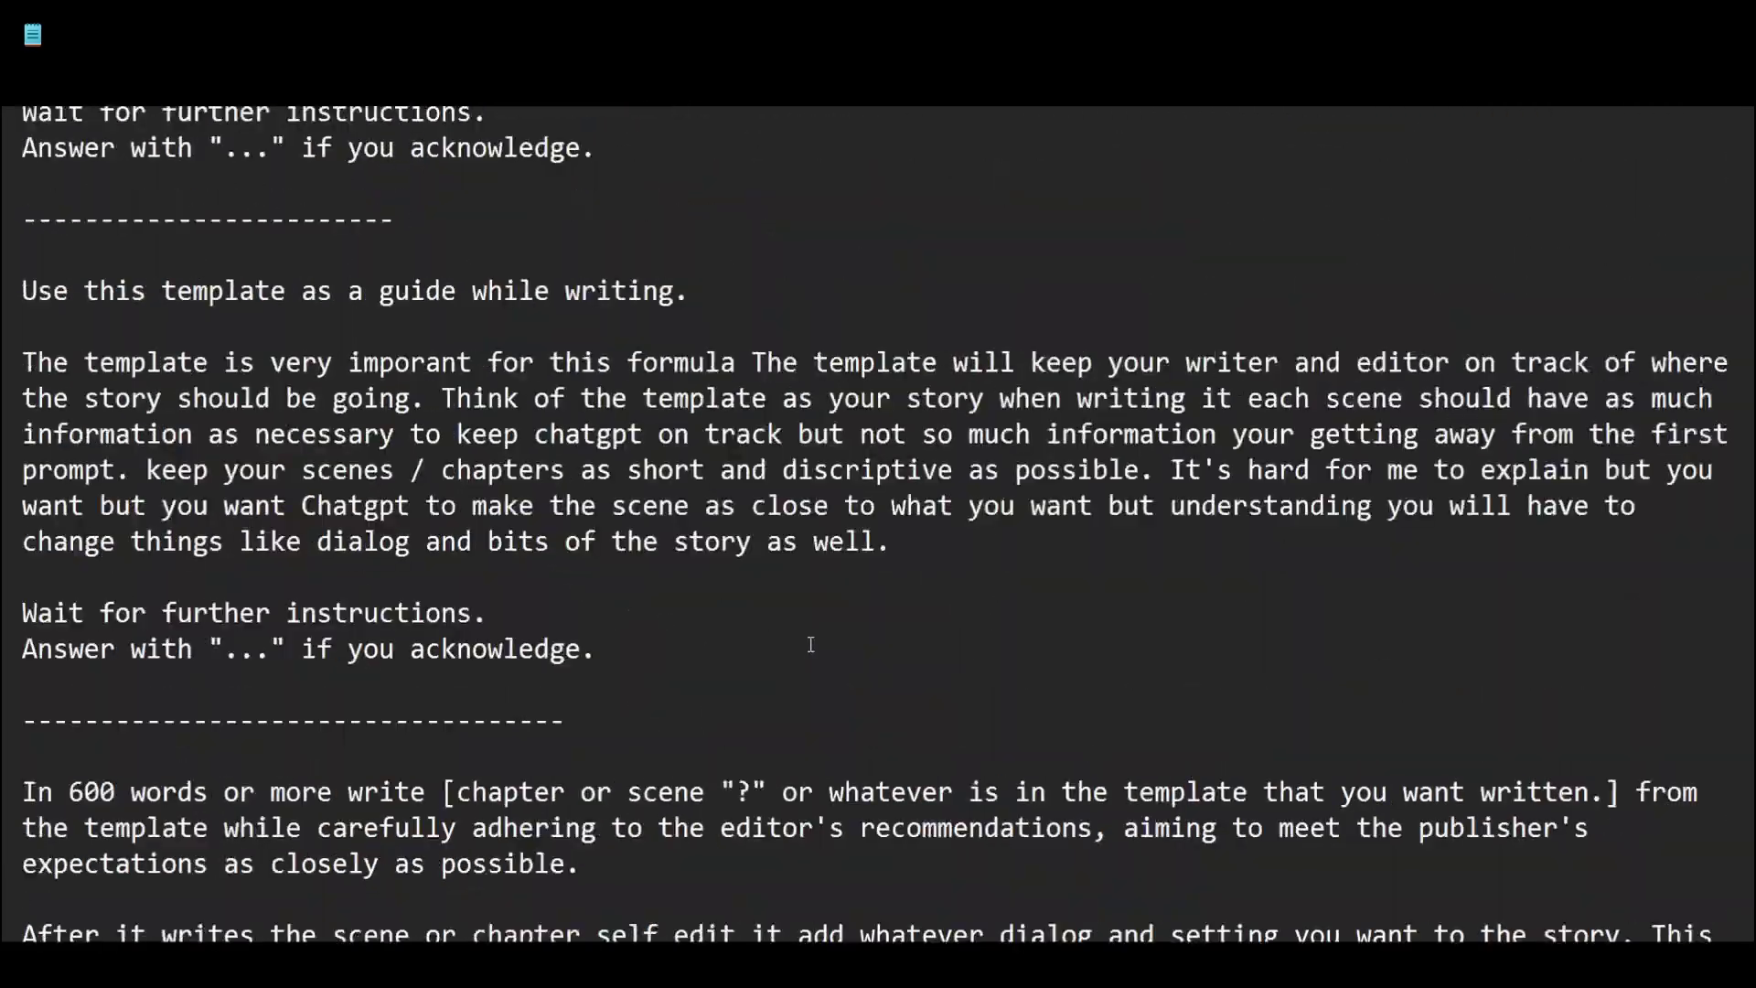
scroll(775, 624, "up", 5)
scroll(526, 600, "down", 7)
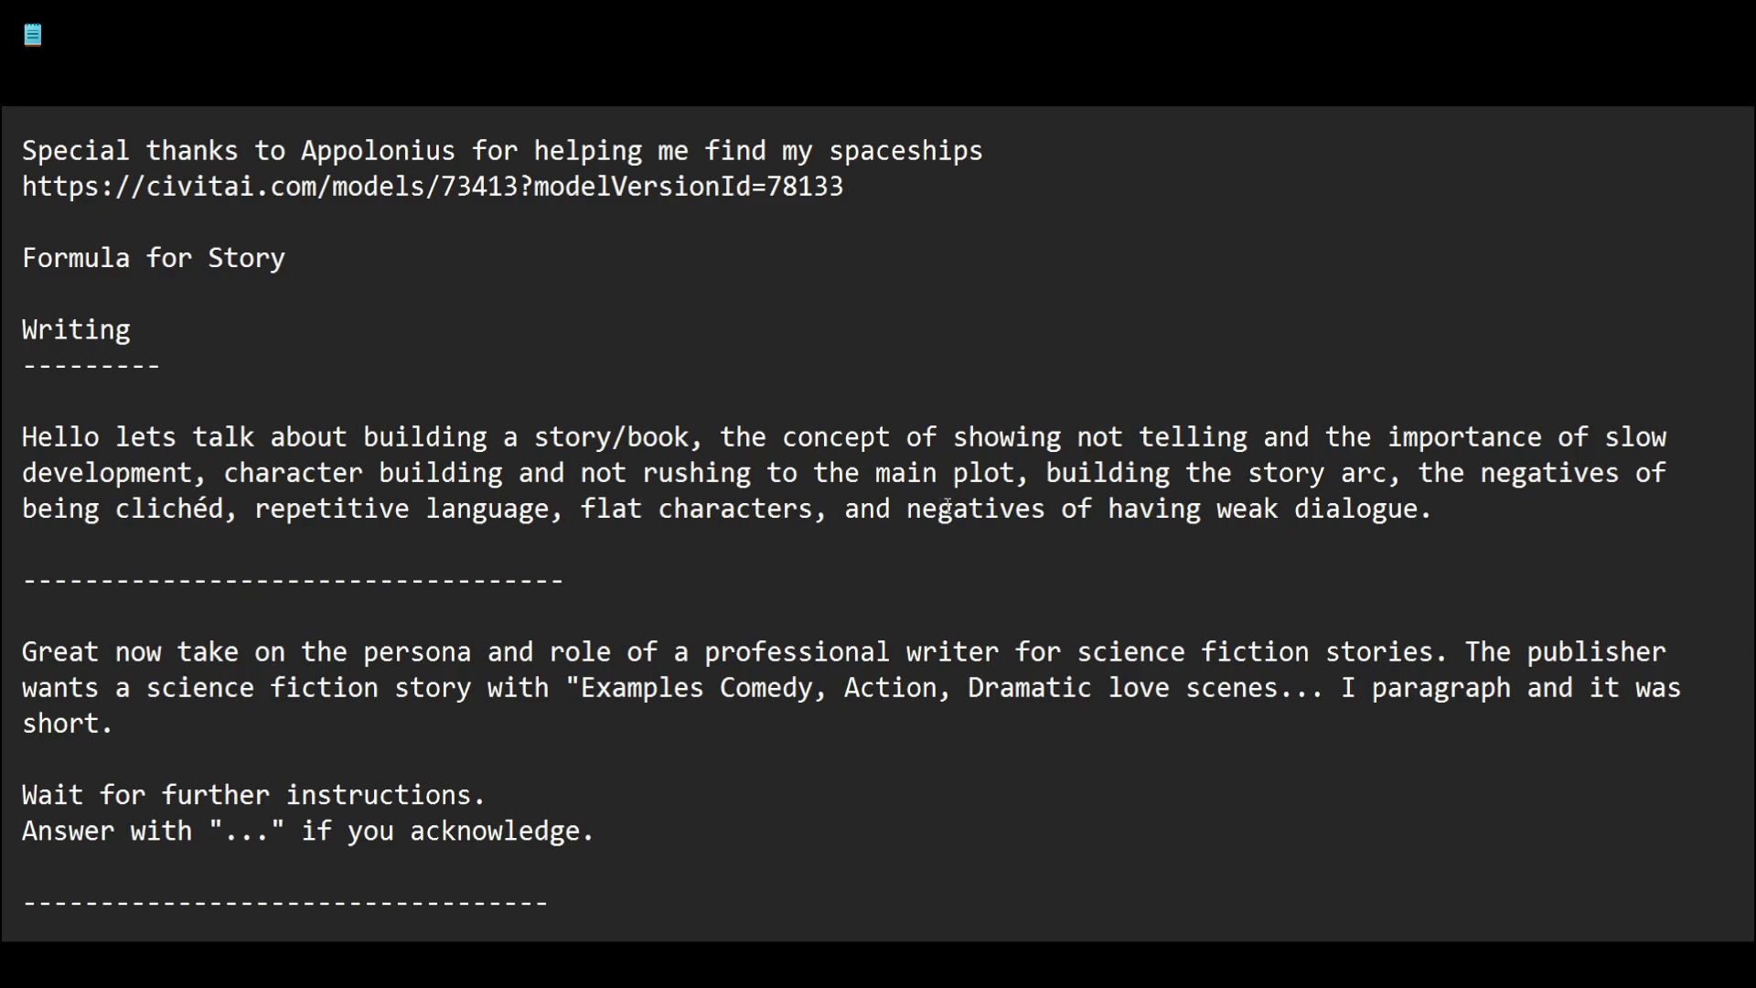
scroll(1056, 526, "down", 7)
scroll(1055, 526, "down", 10)
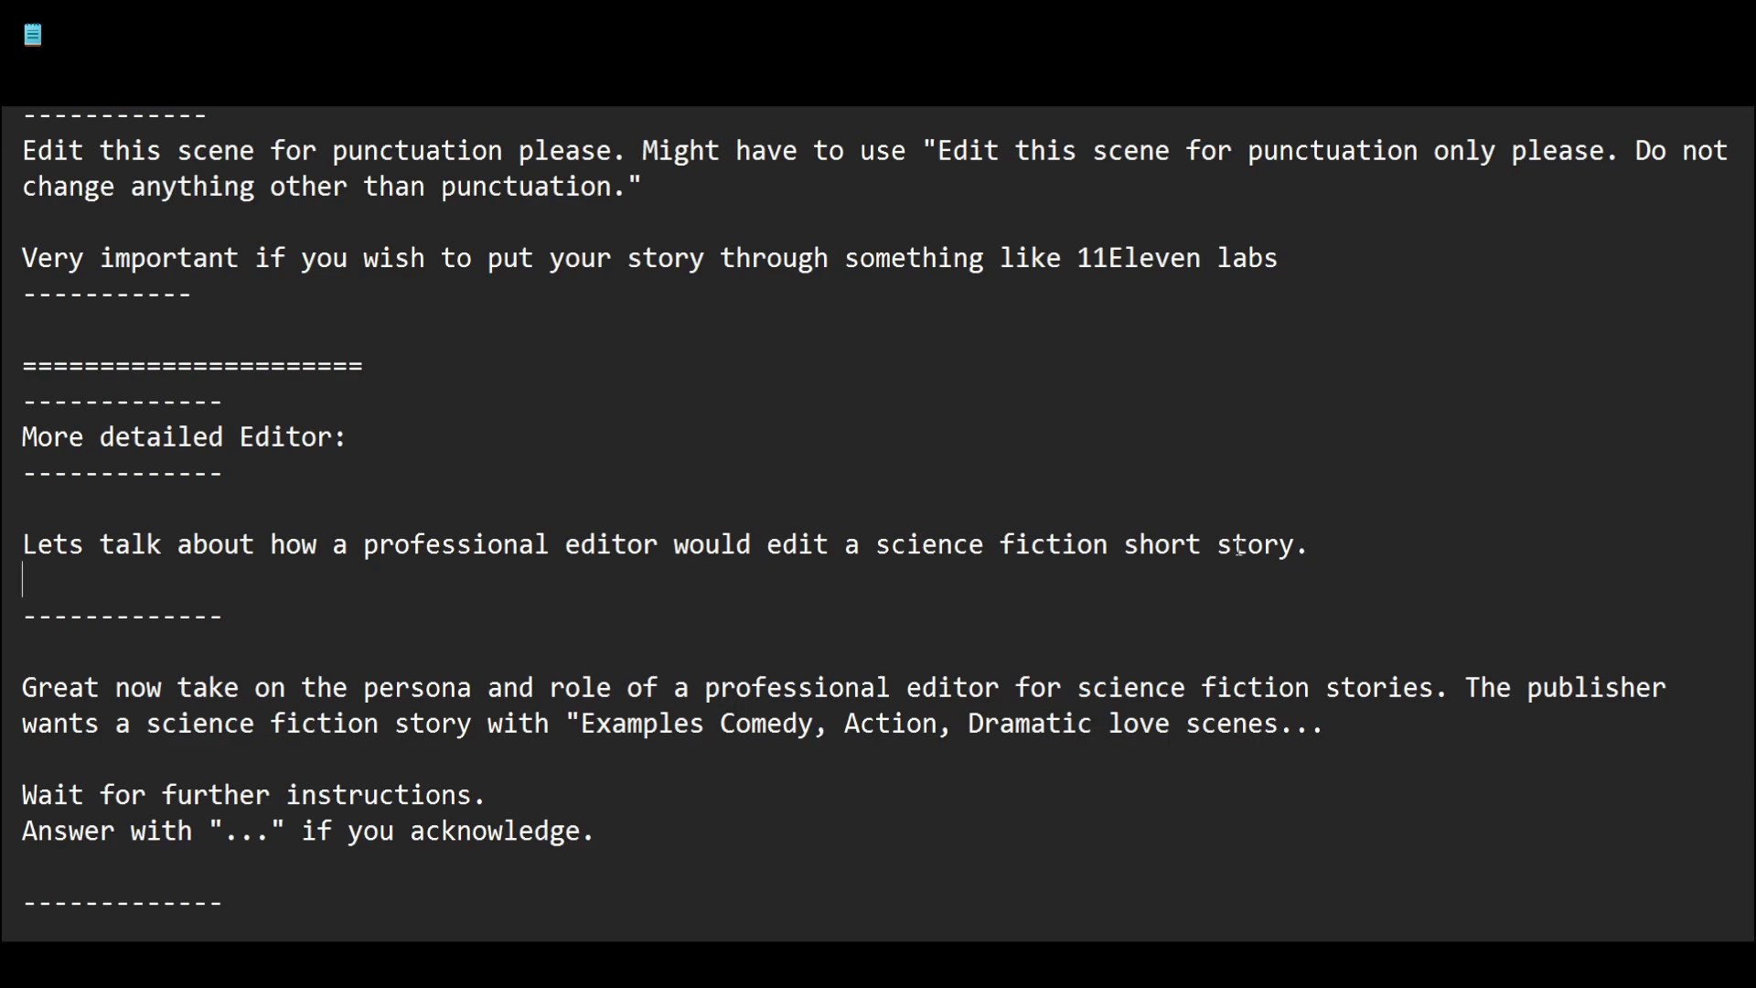
- Read the professional editor persona prompt and highlight its genre text "Examples Comedy, Action, Dramatic love scenes..."
scroll(1257, 547, "down", 3)
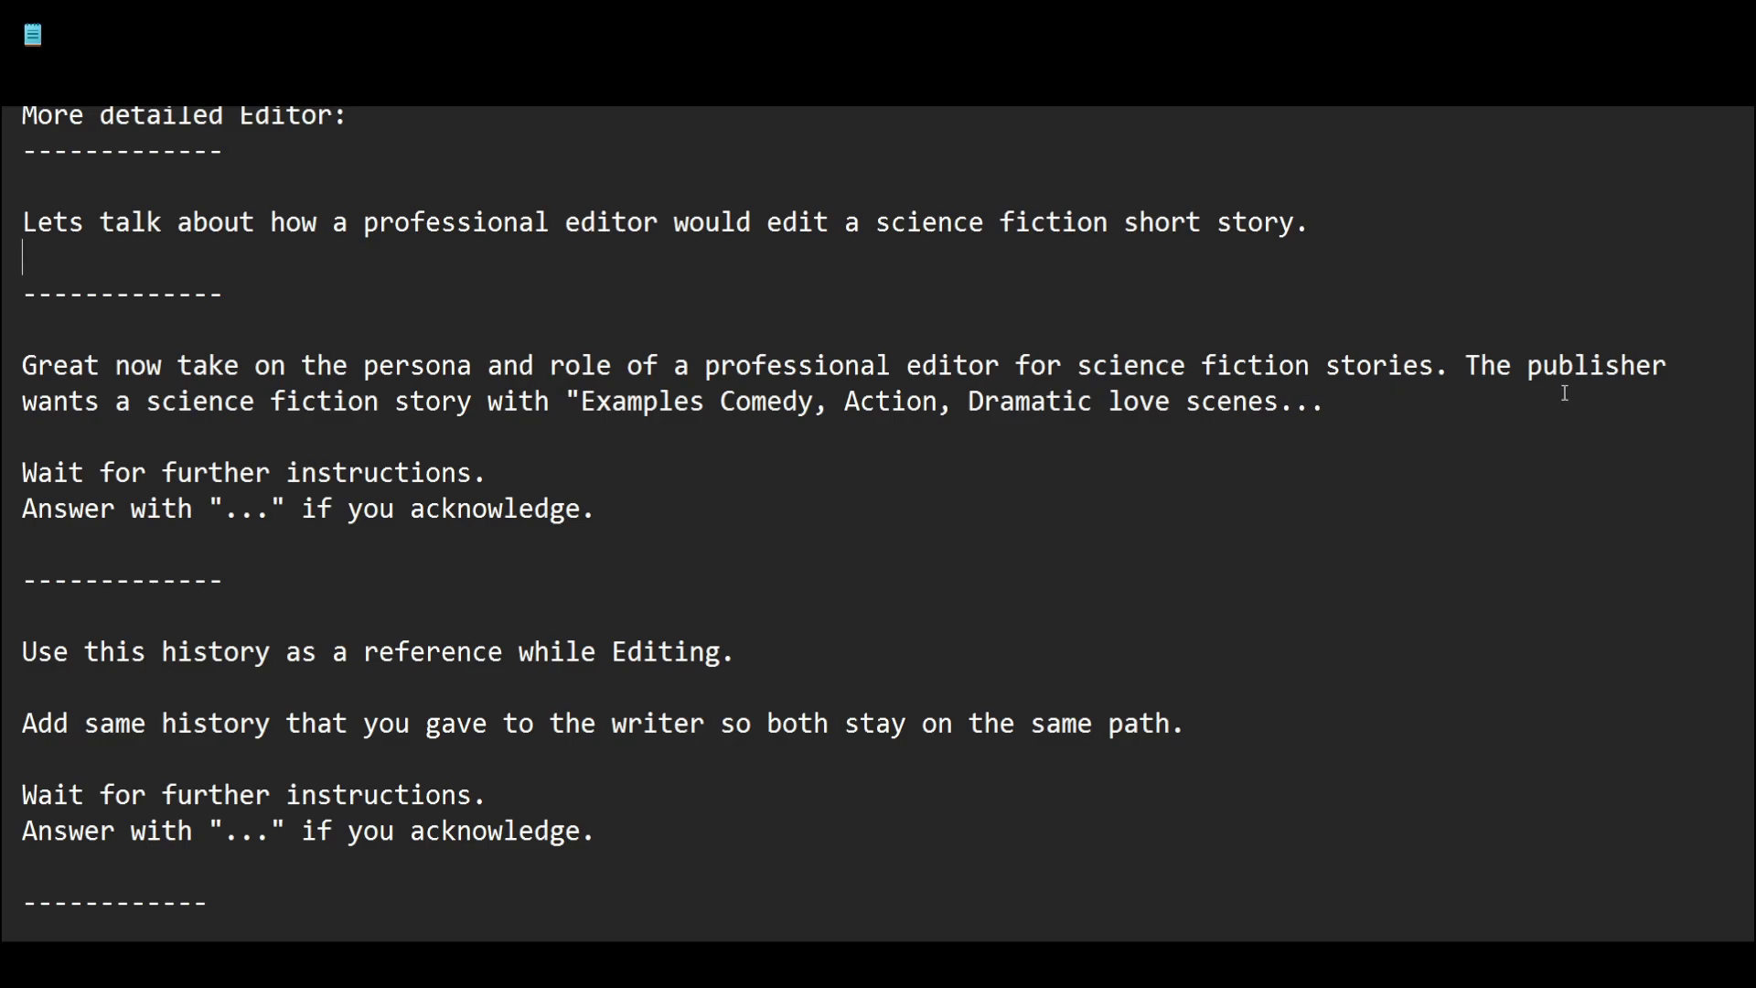
left_click_drag(1303, 433, 549, 392)
- Compare the professional writer persona prompt with the editor persona prompt, passing through the history, scene and punctuation notes
scroll(1400, 482, "up", 20)
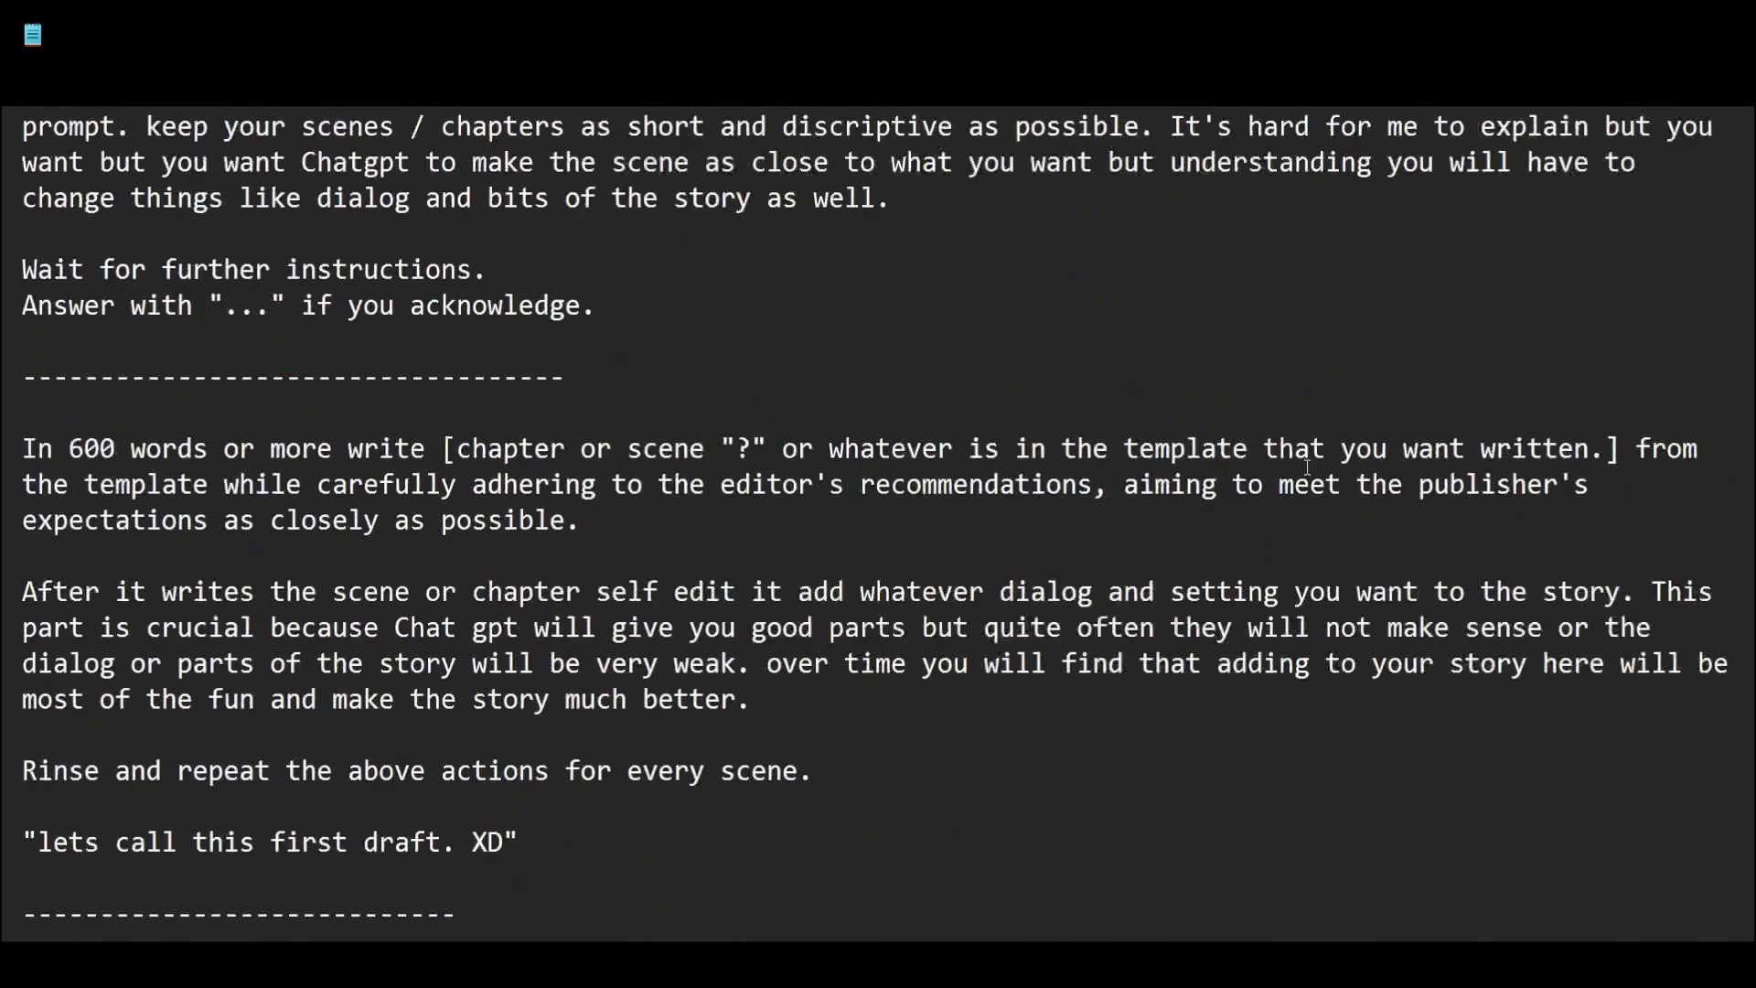
scroll(1174, 473, "down", 9)
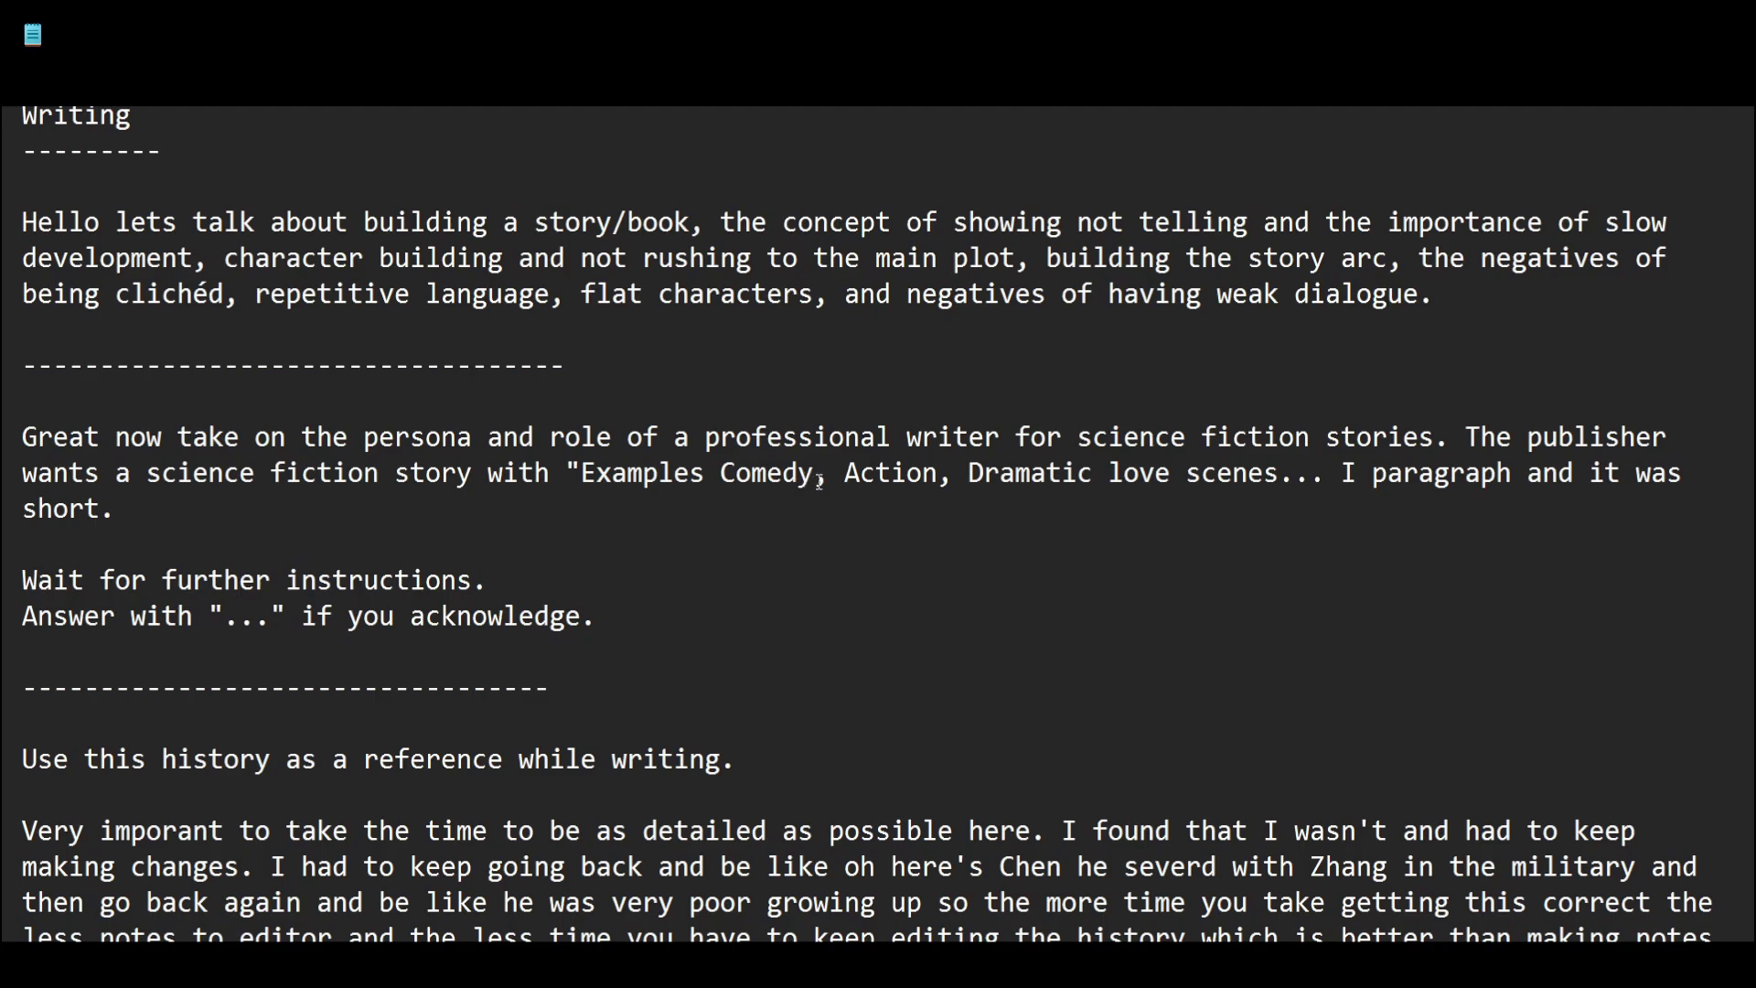
scroll(851, 584, "down", 7)
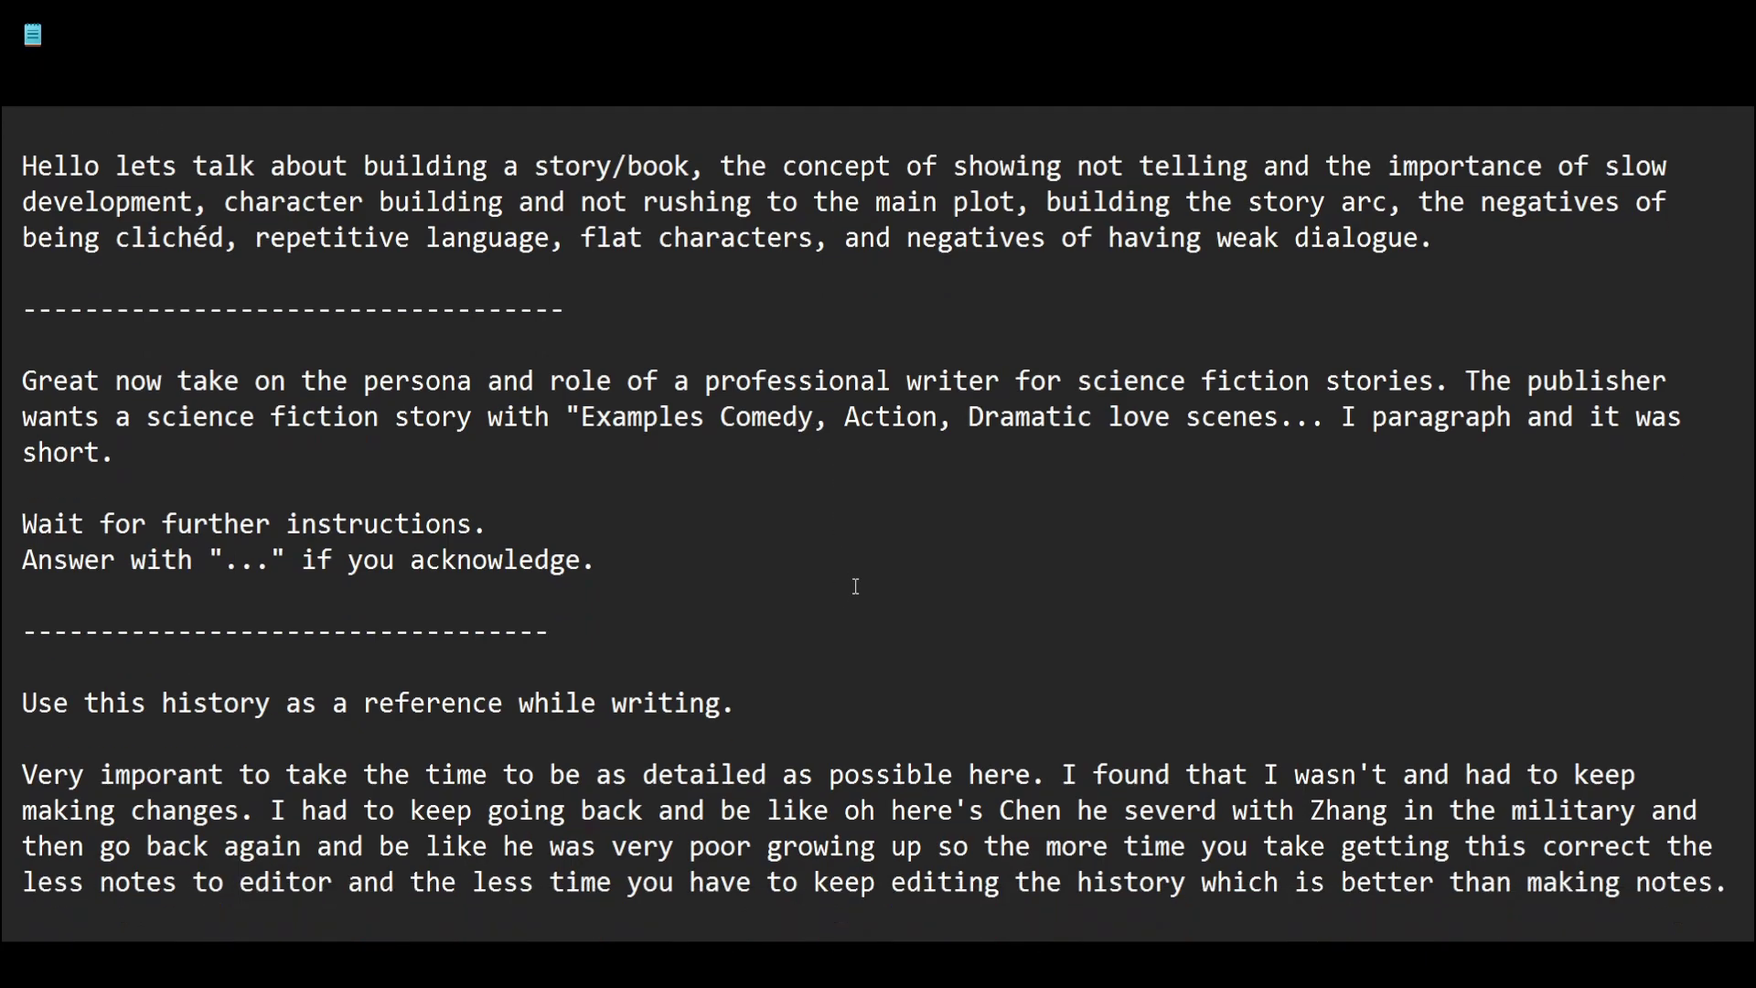
scroll(867, 569, "down", 10)
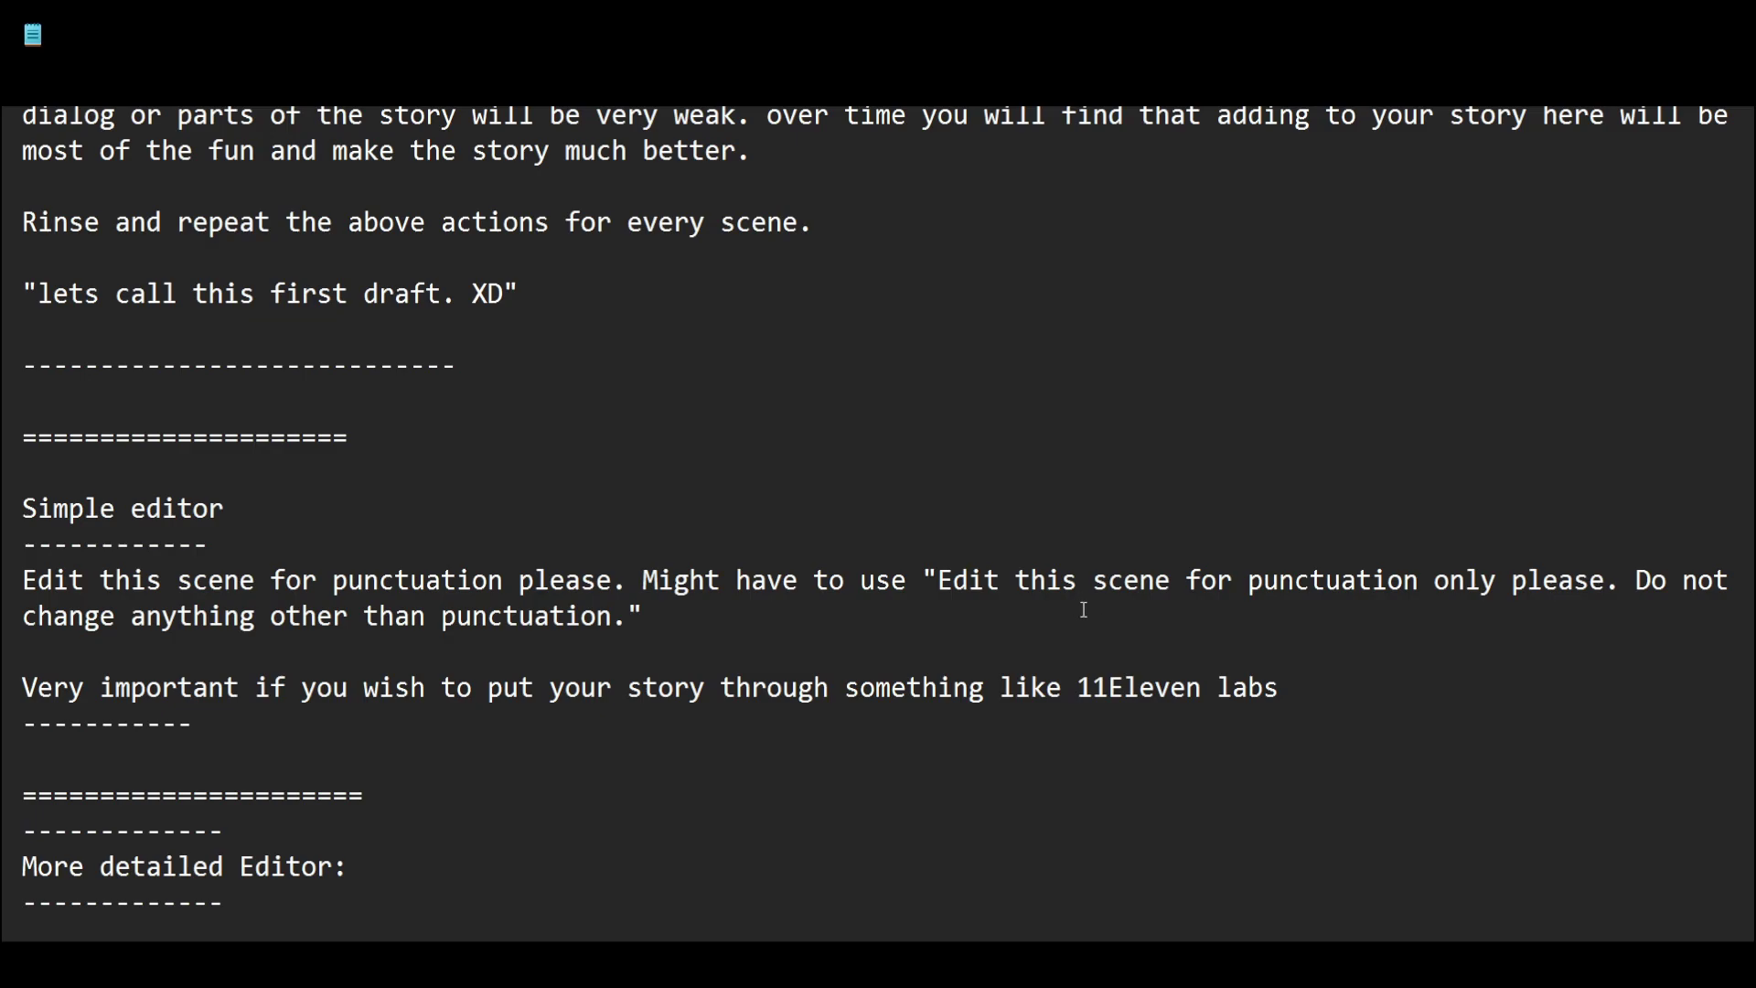
scroll(1084, 610, "down", 10)
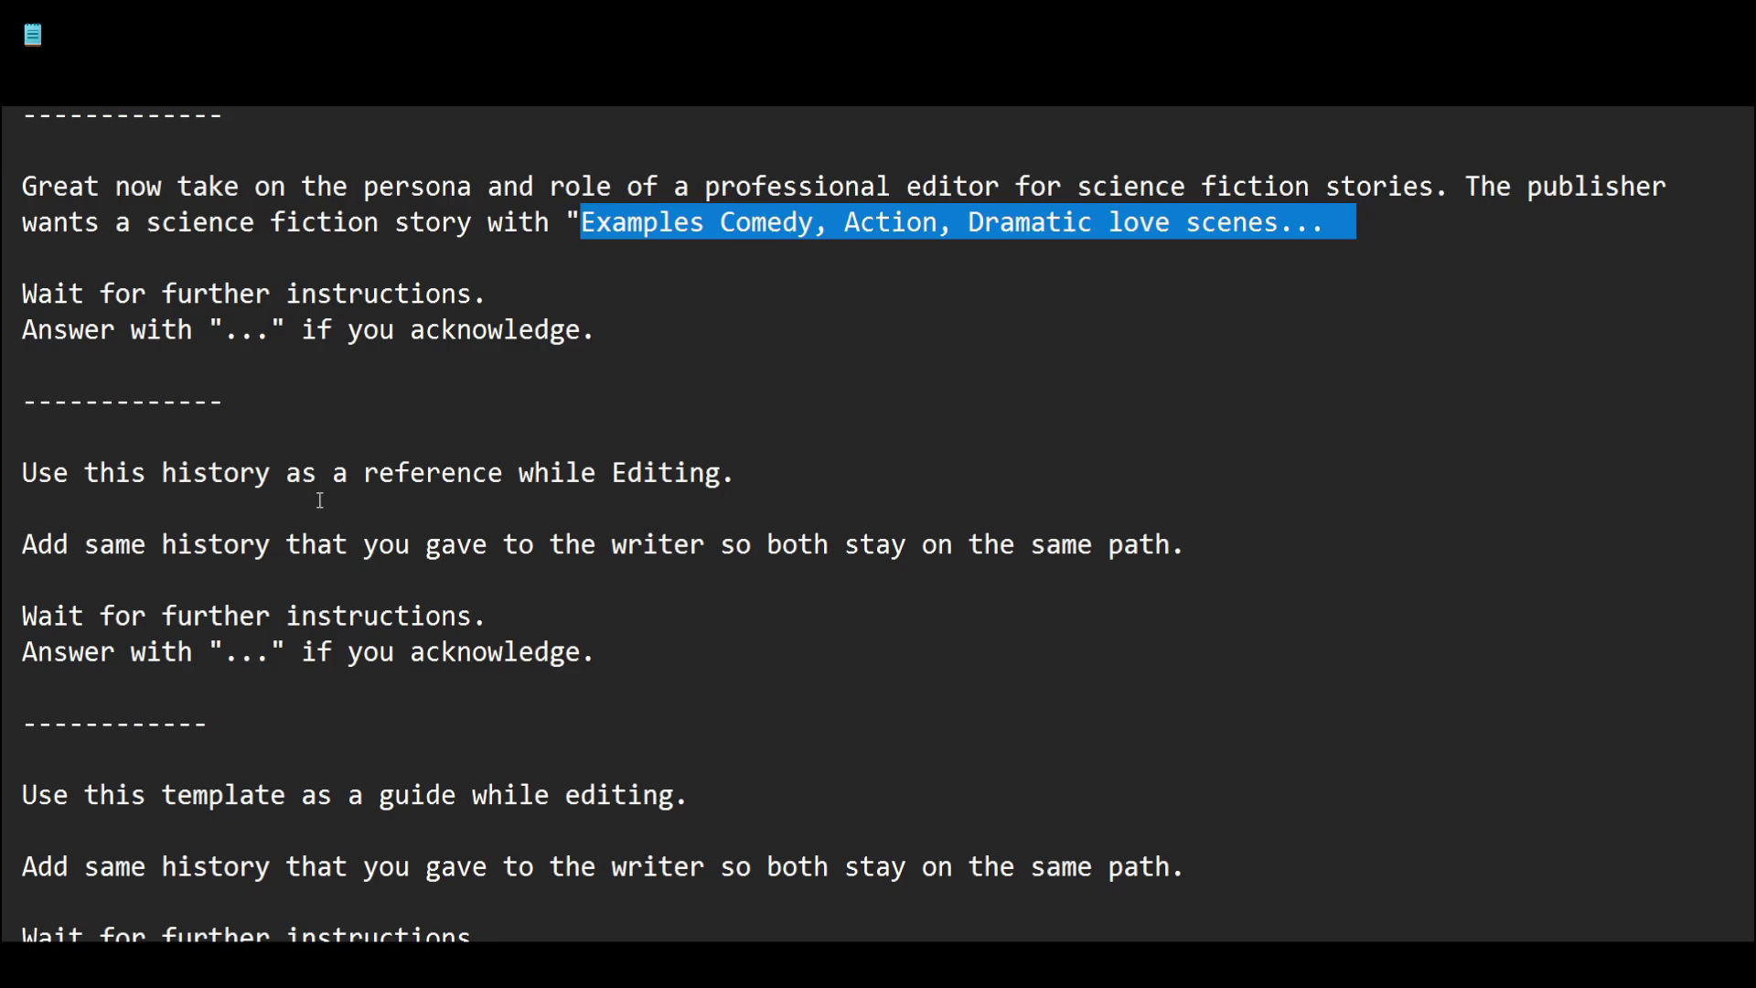
- Clear the highlight and read the editor's acknowledgement, history and template prompts through to the first-draft critique prompt
scroll(318, 499, "up", 2)
left_click(763, 517)
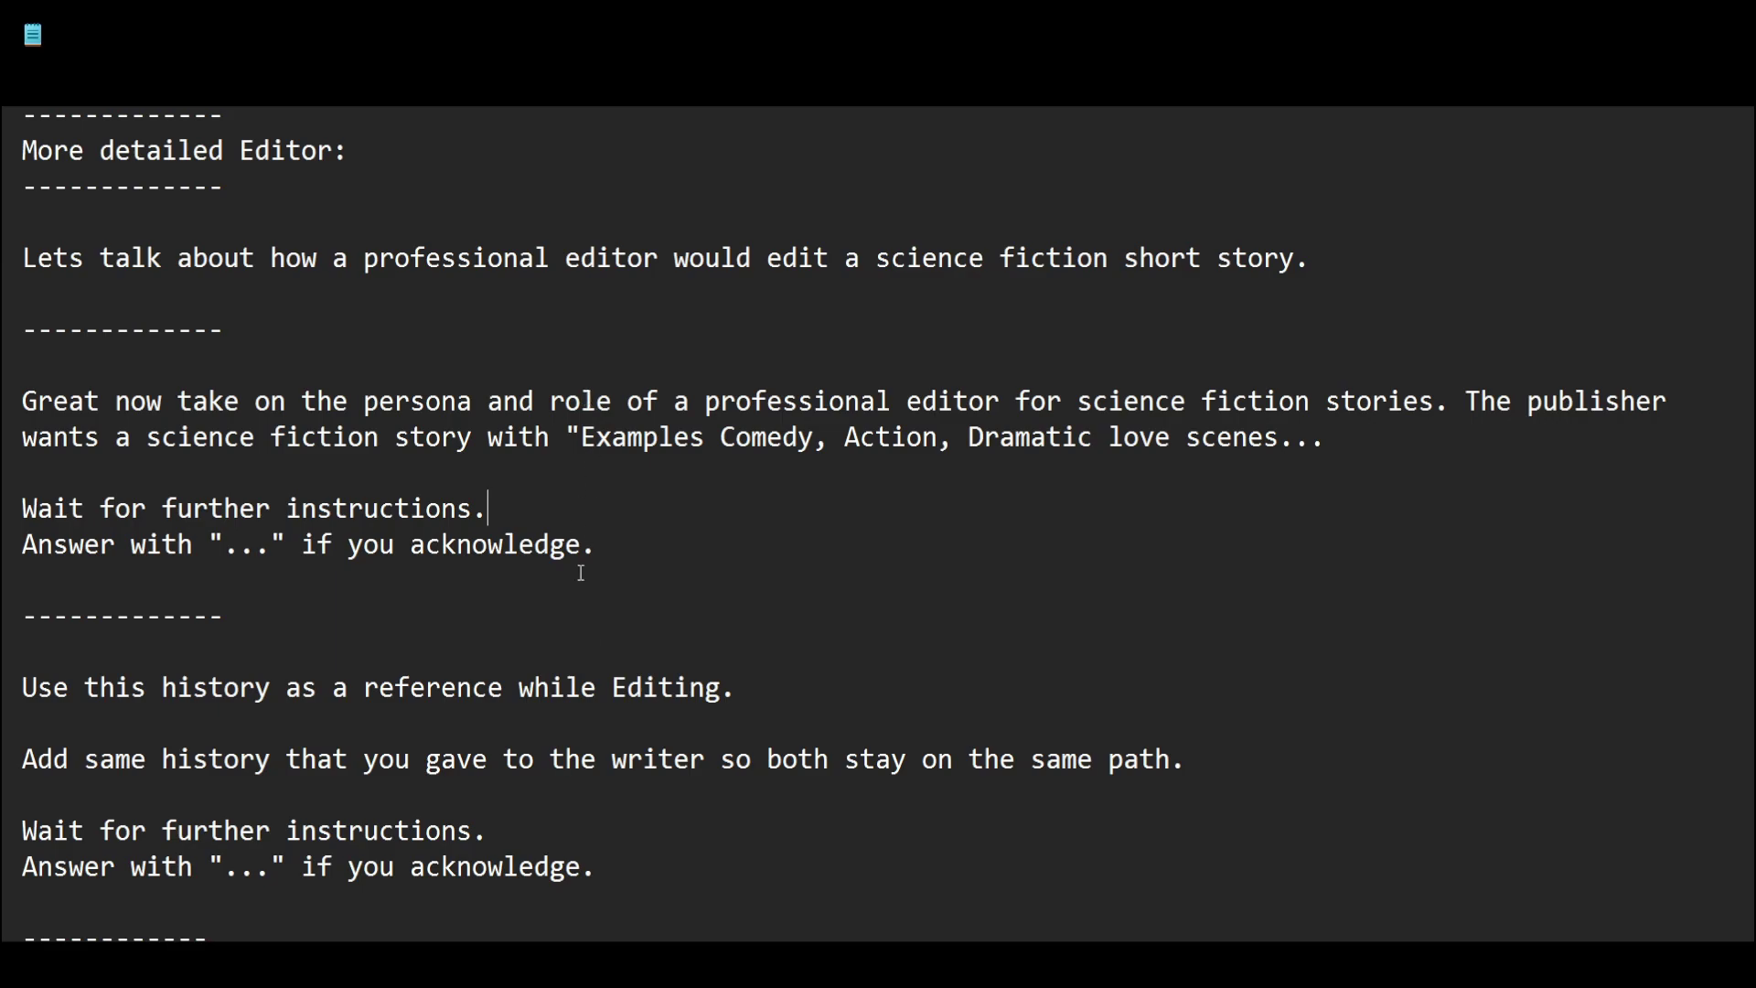
scroll(595, 574, "down", 3)
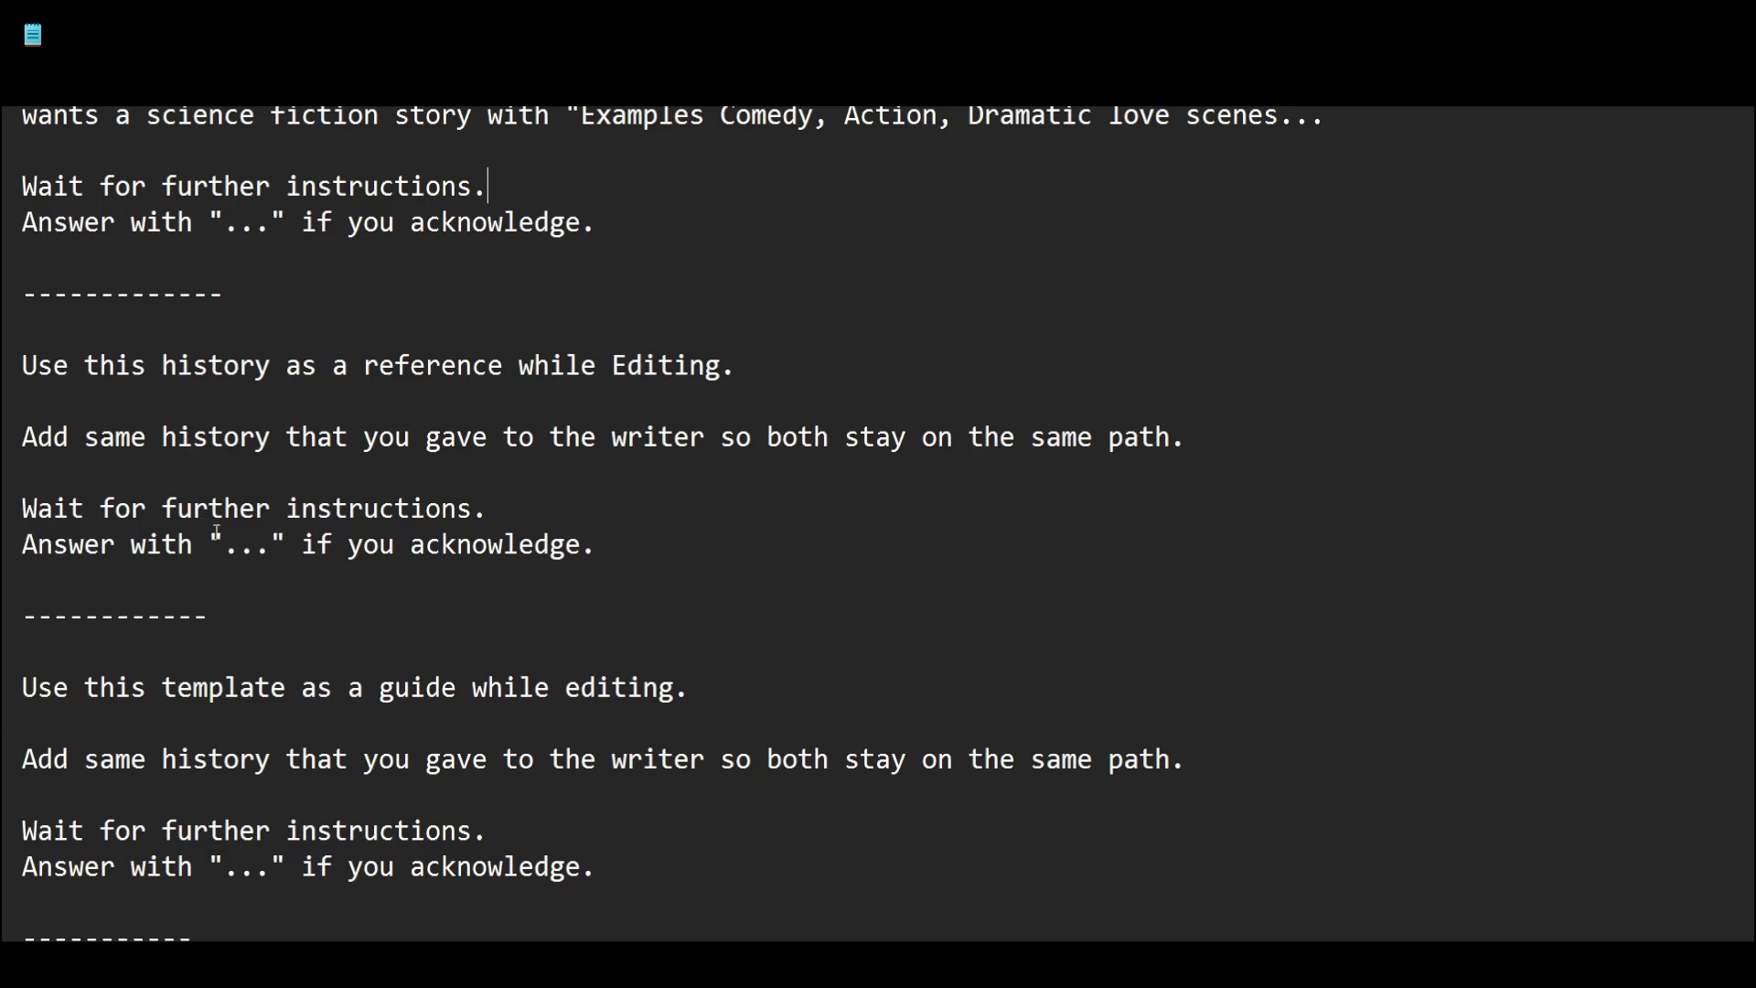
scroll(754, 384, "down", 6)
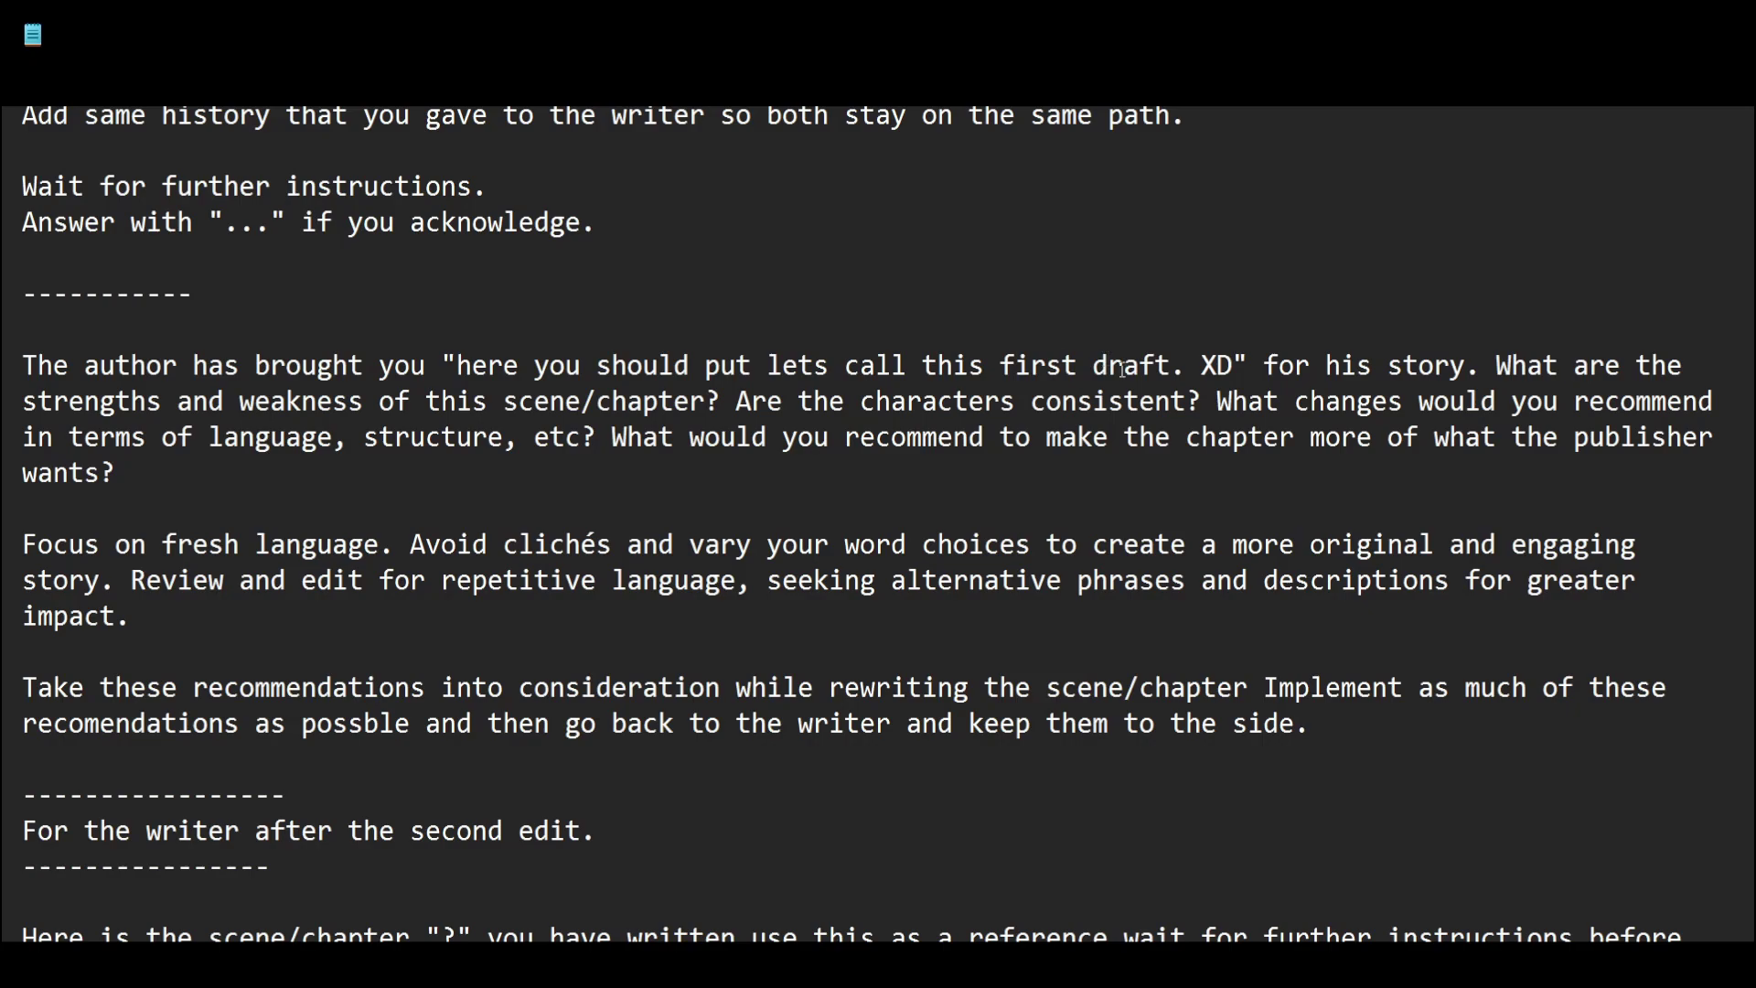
- Revisit the 600-word scene prompt and highlight the "?" placeholder for the chapter or scene number
scroll(1008, 390, "up", 15)
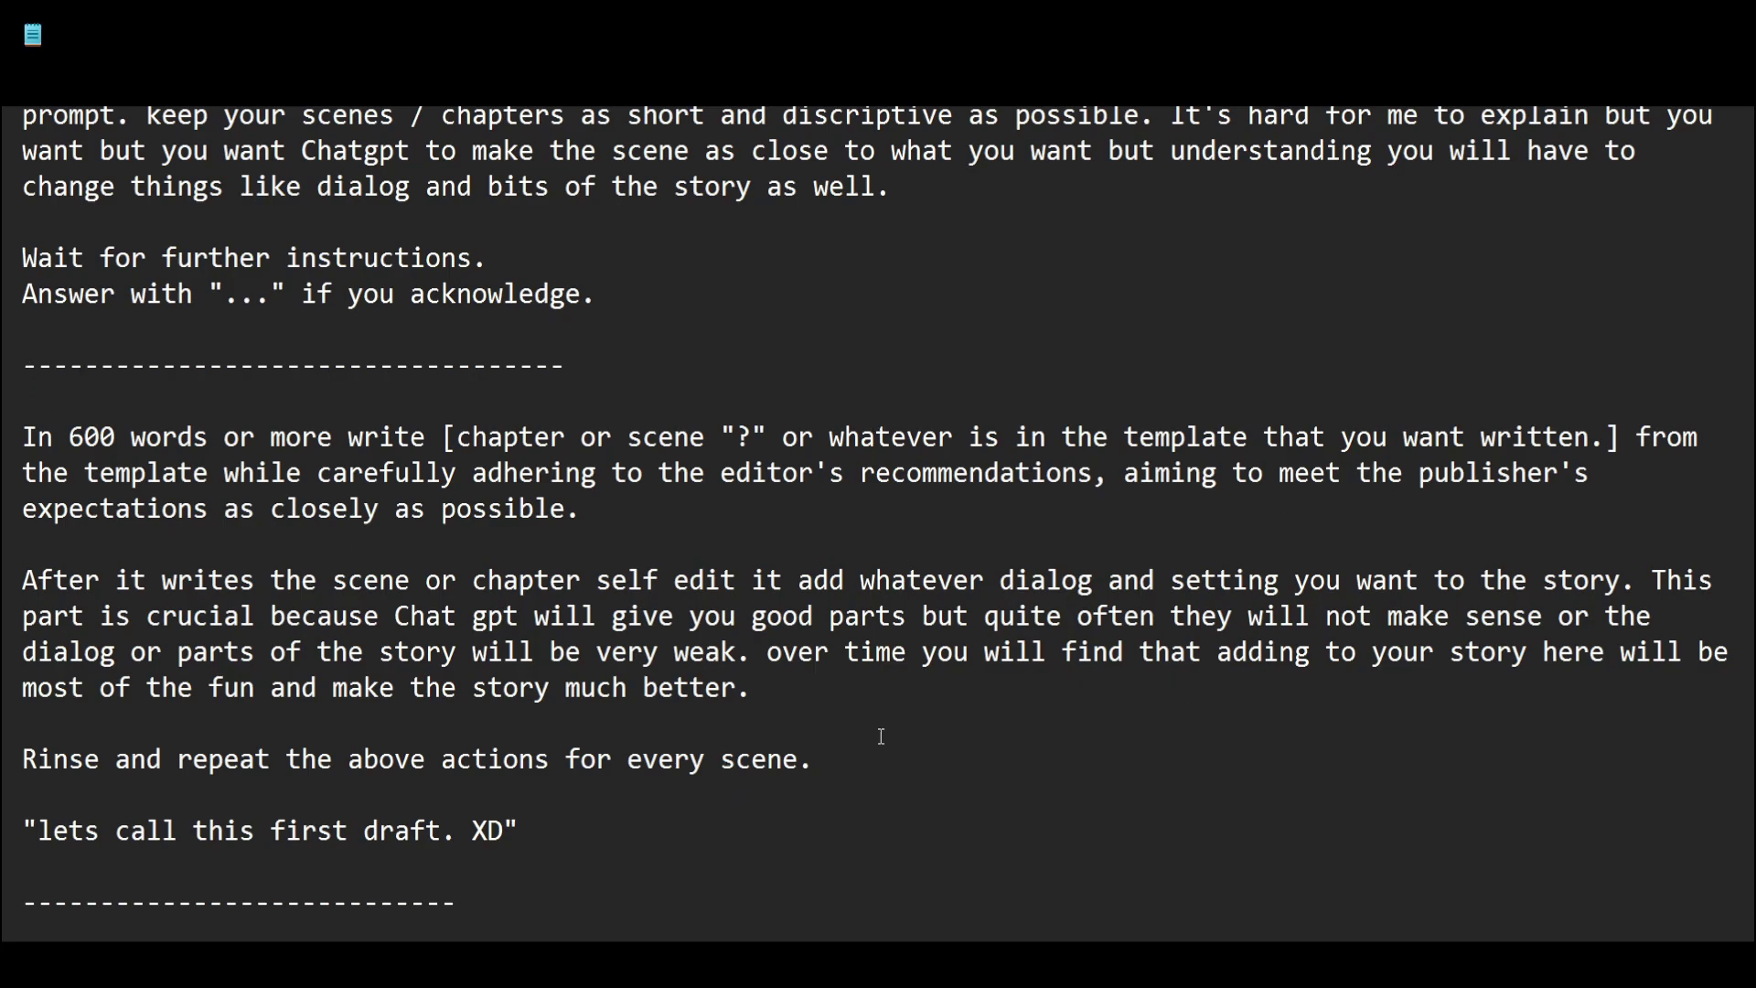
scroll(487, 626, "down", 4)
scroll(1020, 607, "up", 4)
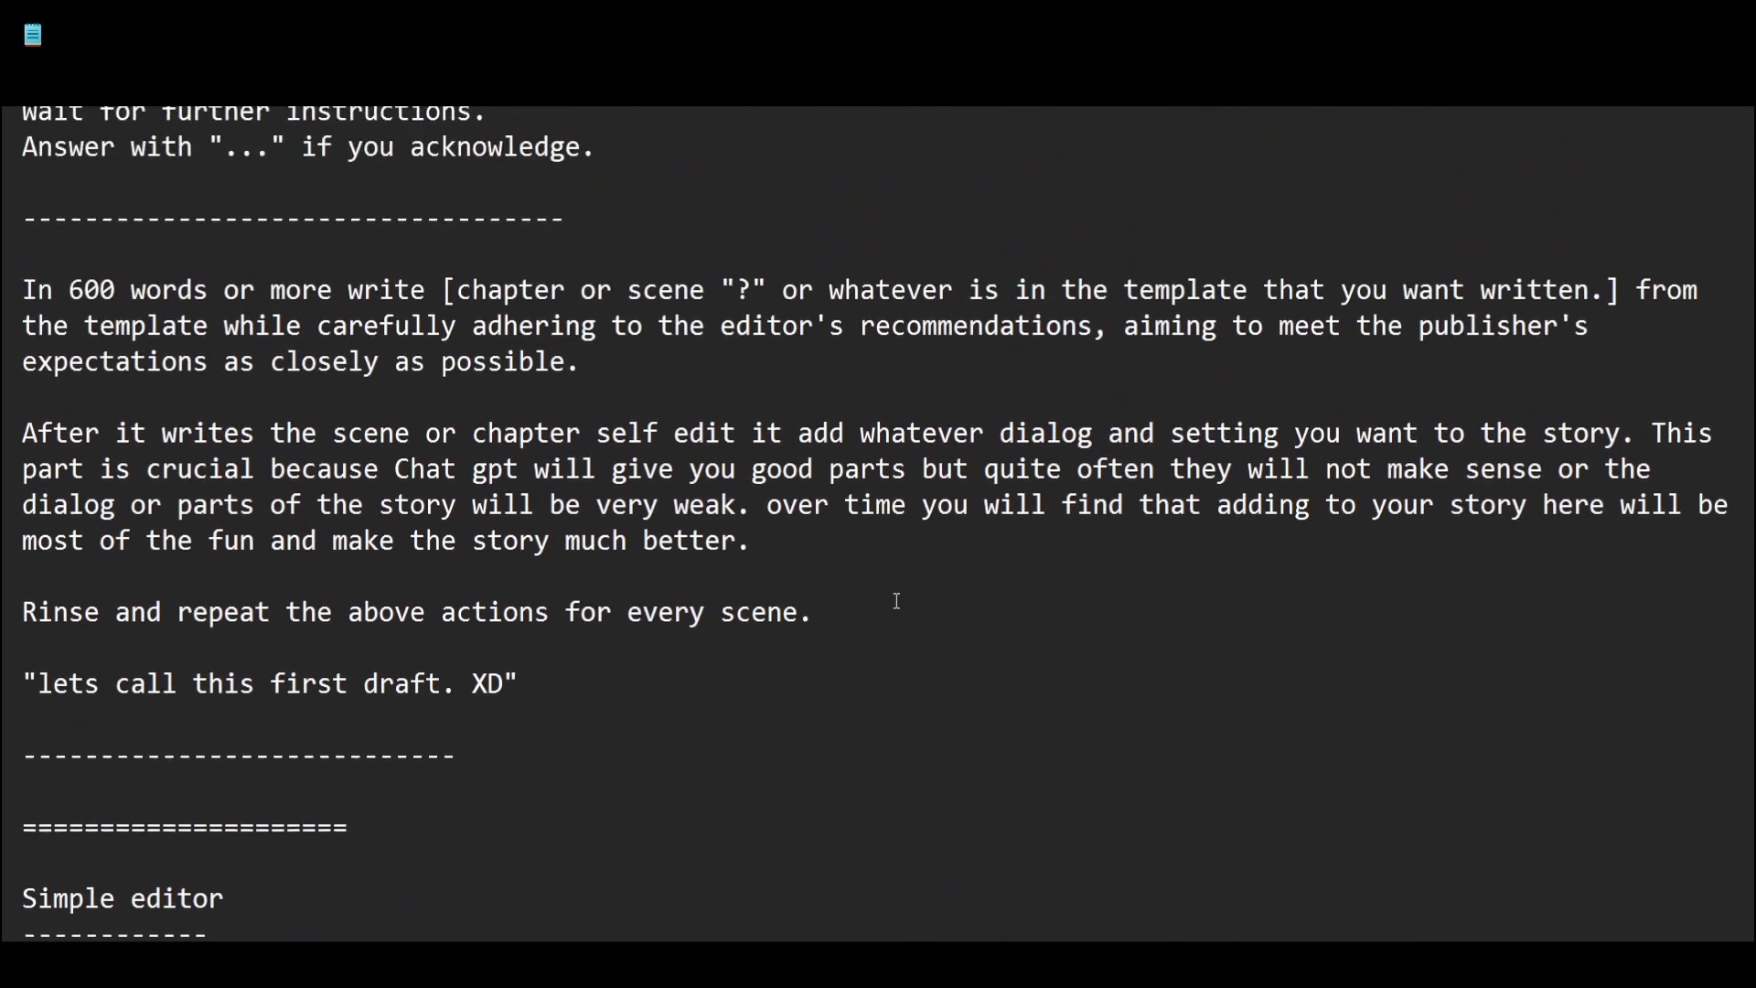
left_click_drag(735, 435, 752, 437)
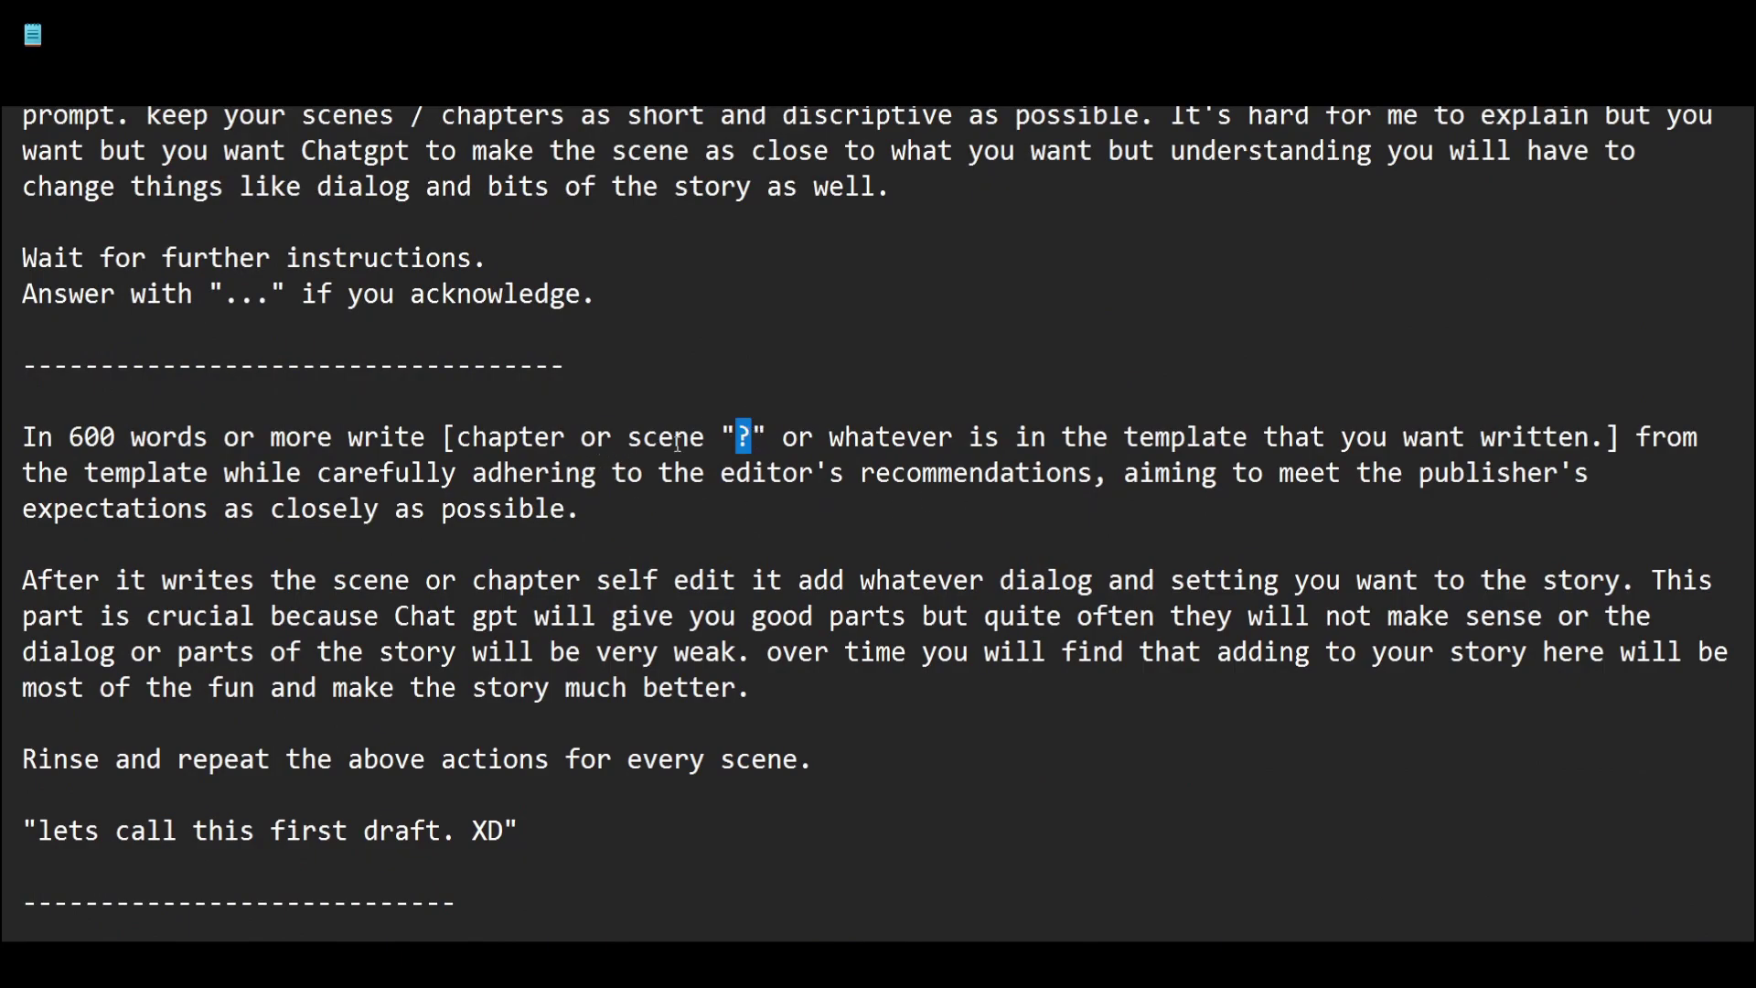
left_click(743, 442)
scroll(881, 537, "down", 3)
scroll(898, 540, "up", 8)
scroll(290, 606, "down", 6)
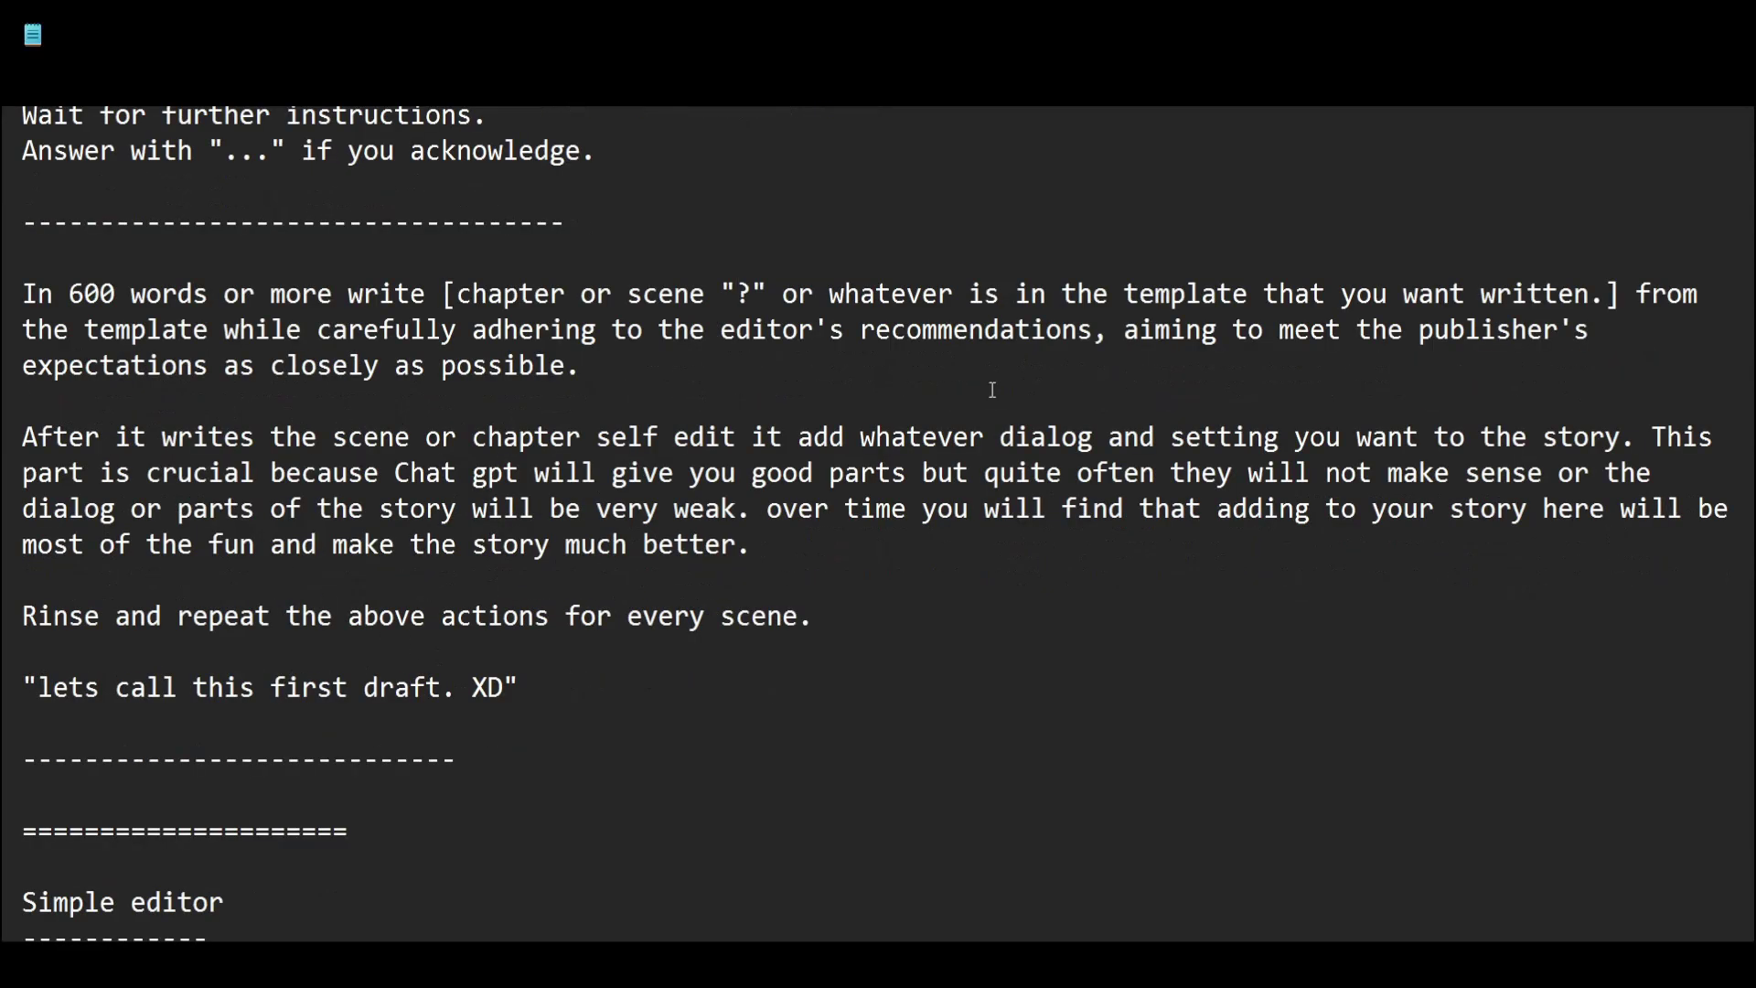
- Go back over the writer's template and history prompts and highlight the persona prompt from its genre examples through the acknowledgement line
scroll(226, 527, "up", 6)
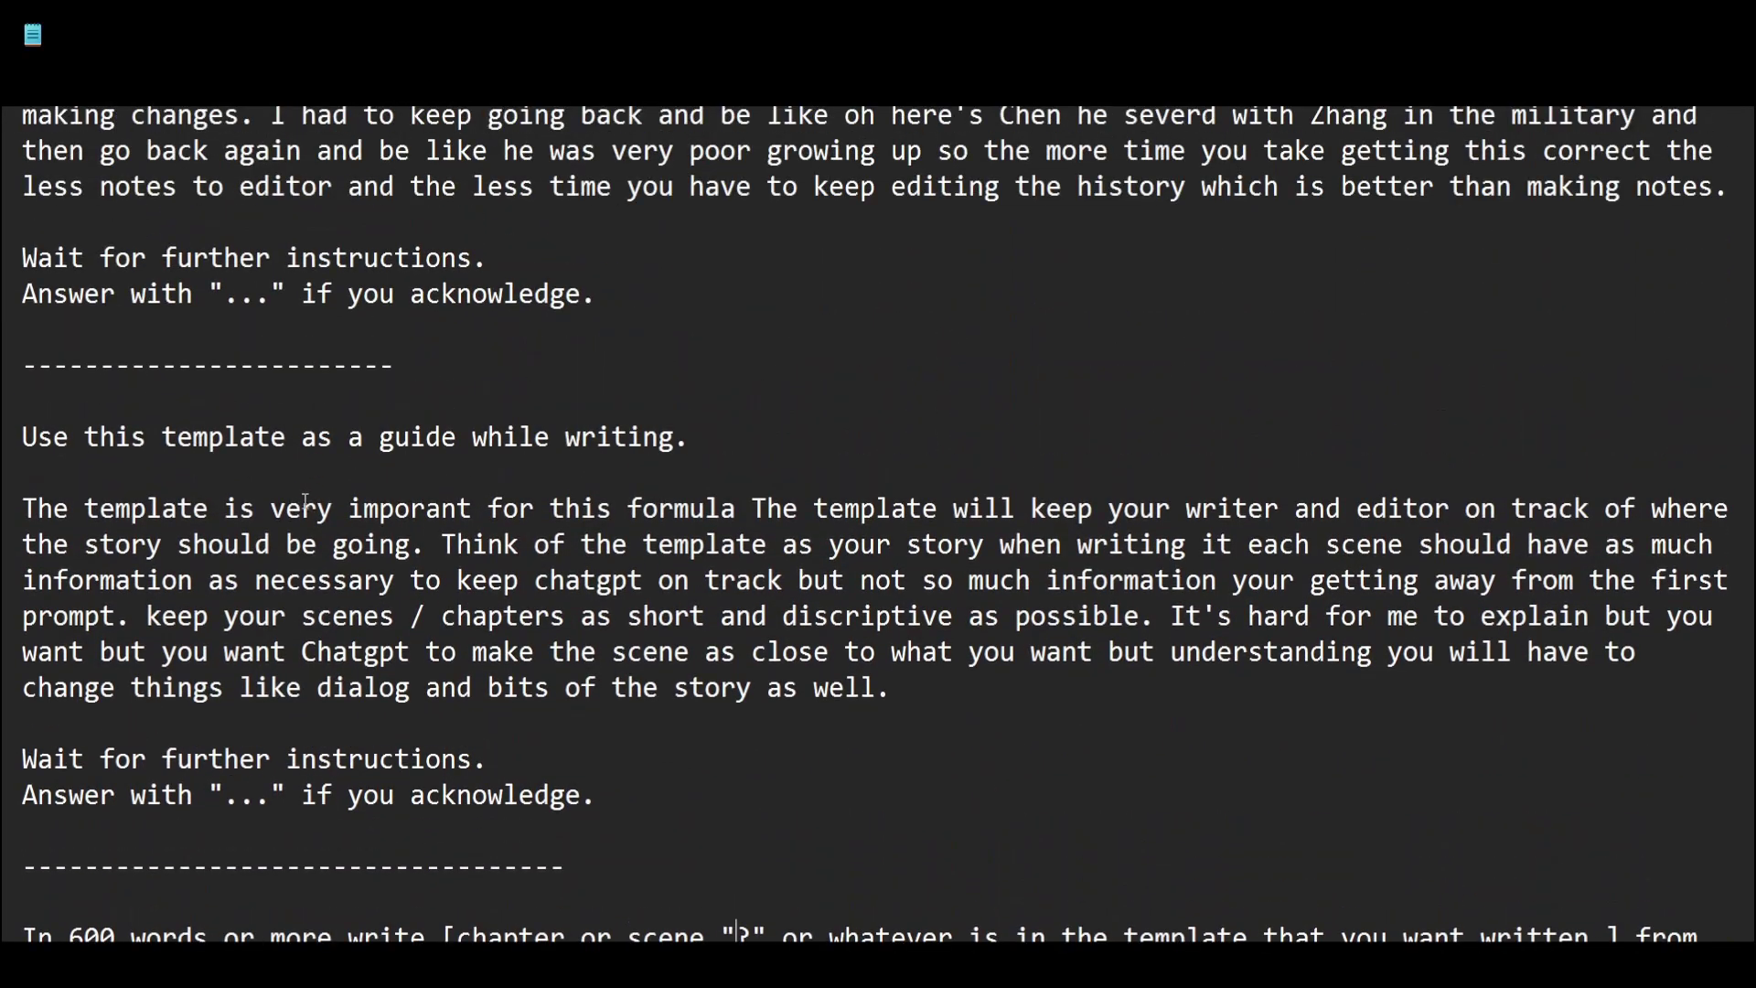
scroll(226, 527, "up", 3)
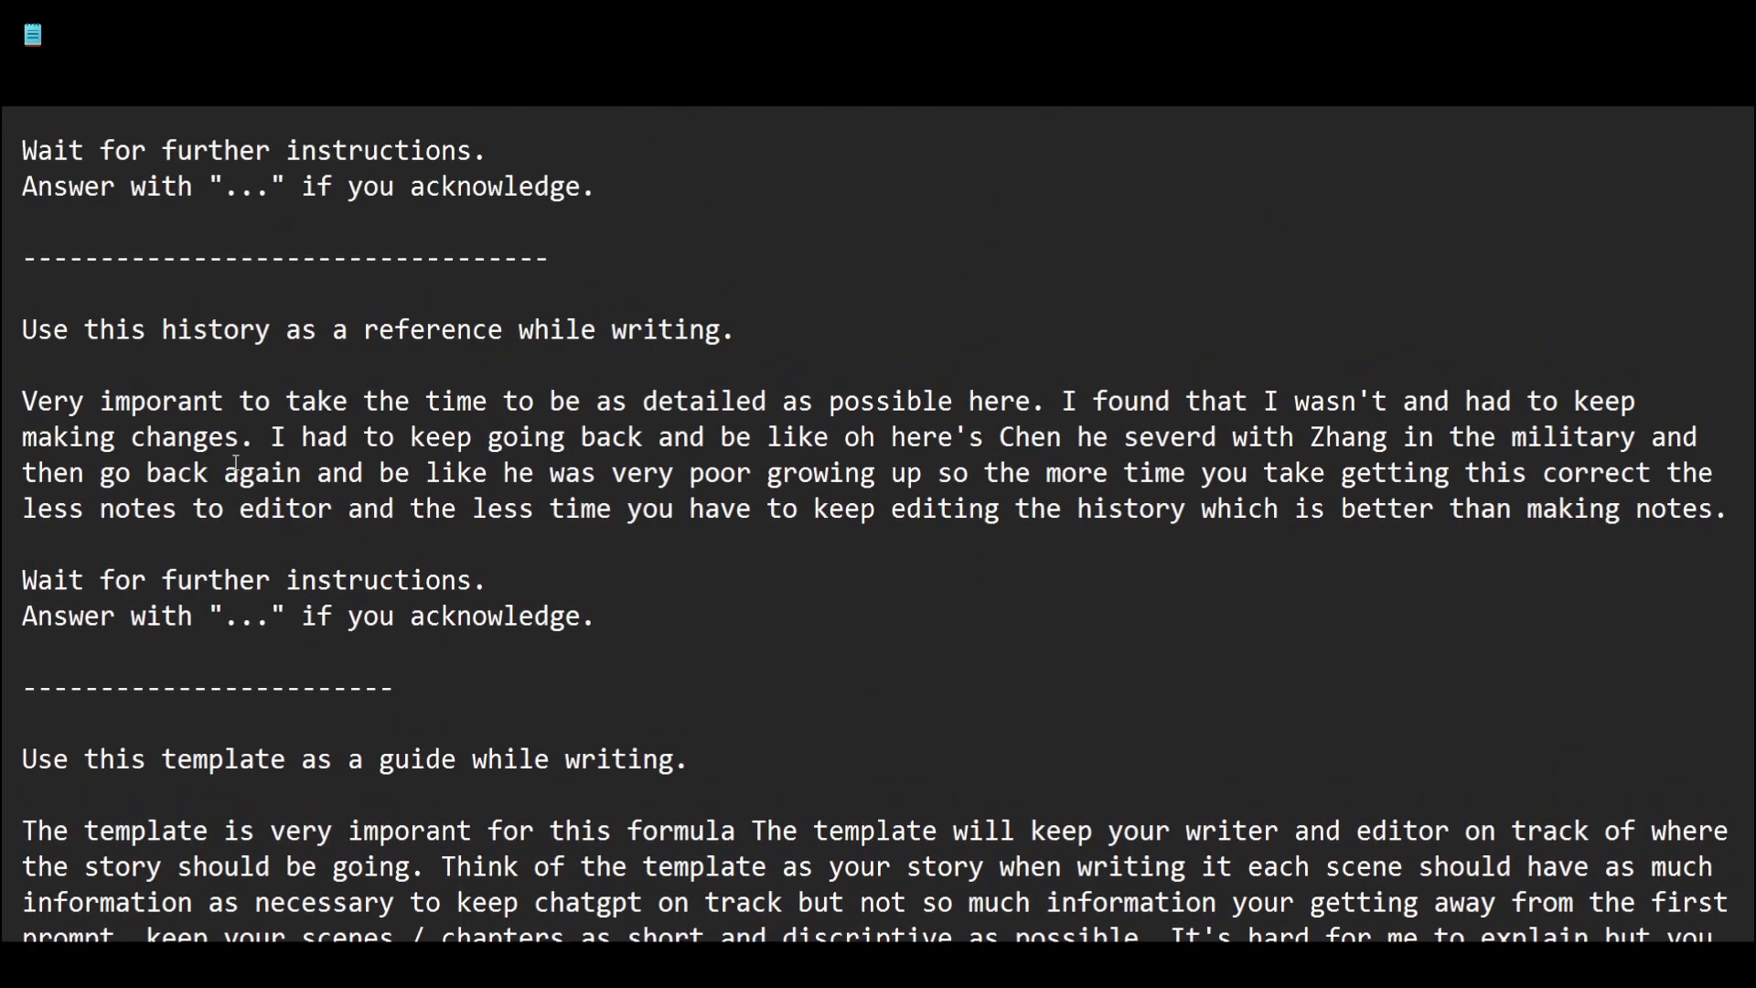
scroll(365, 455, "up", 1)
scroll(365, 455, "up", 3)
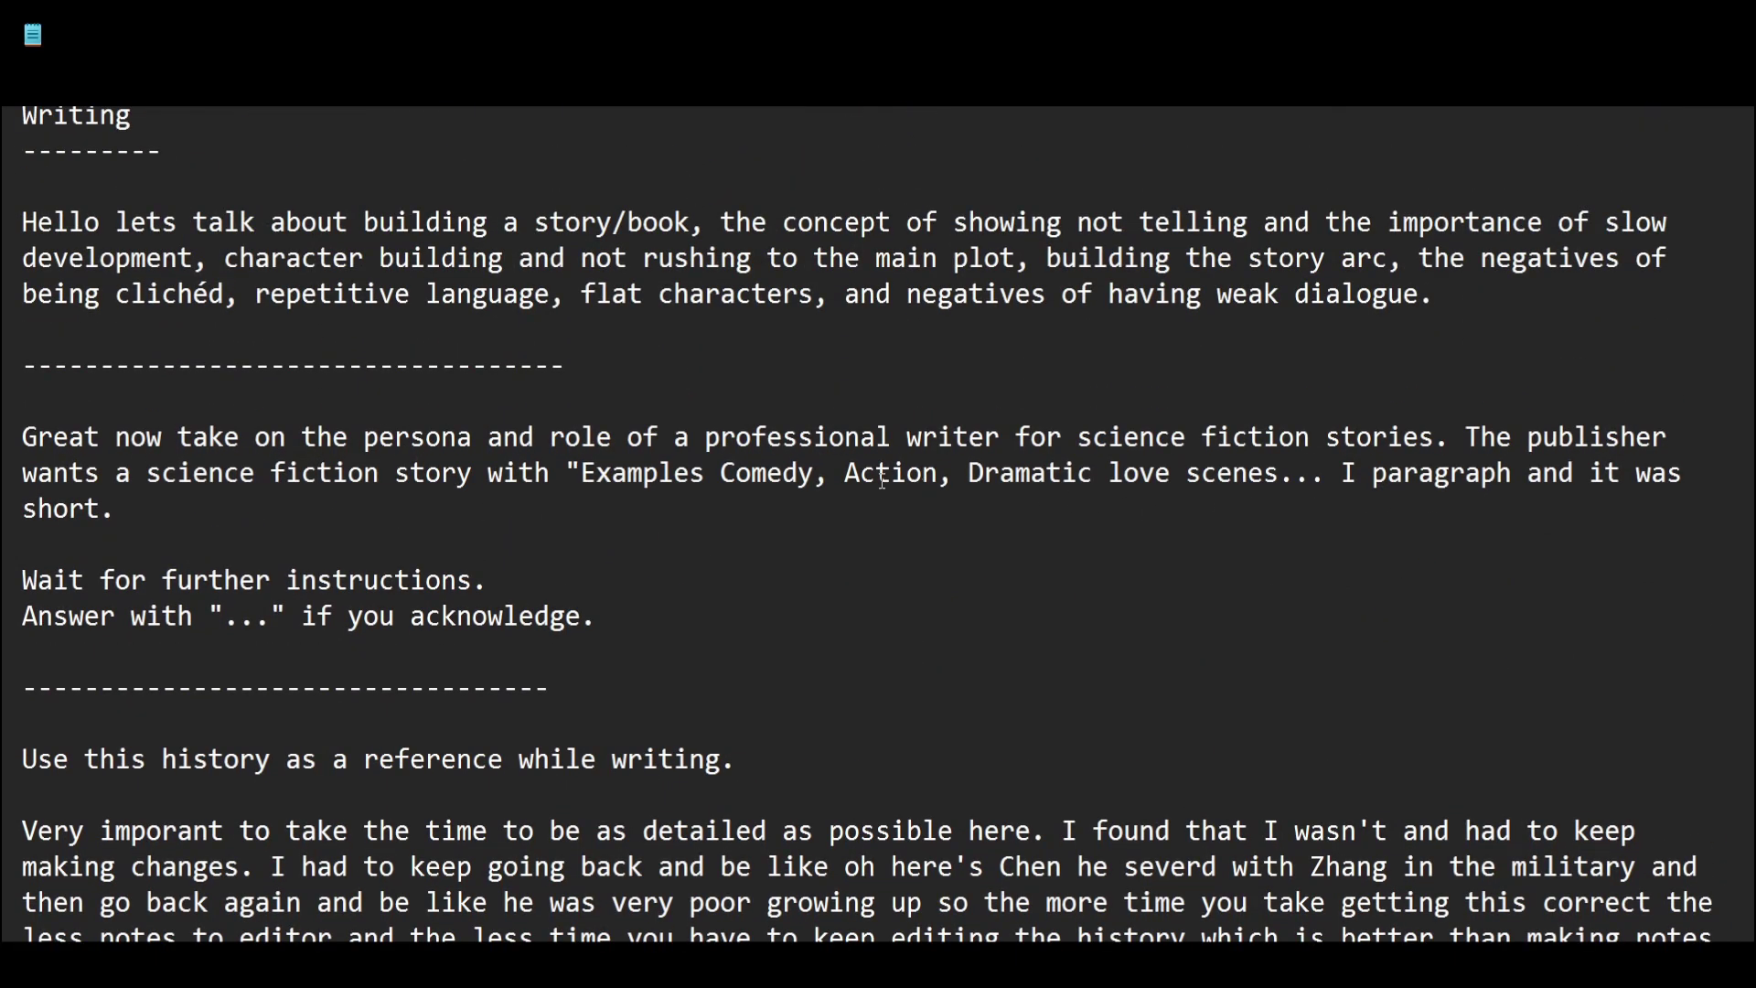
left_click_drag(596, 473, 1294, 662)
scroll(442, 372, "down", 9)
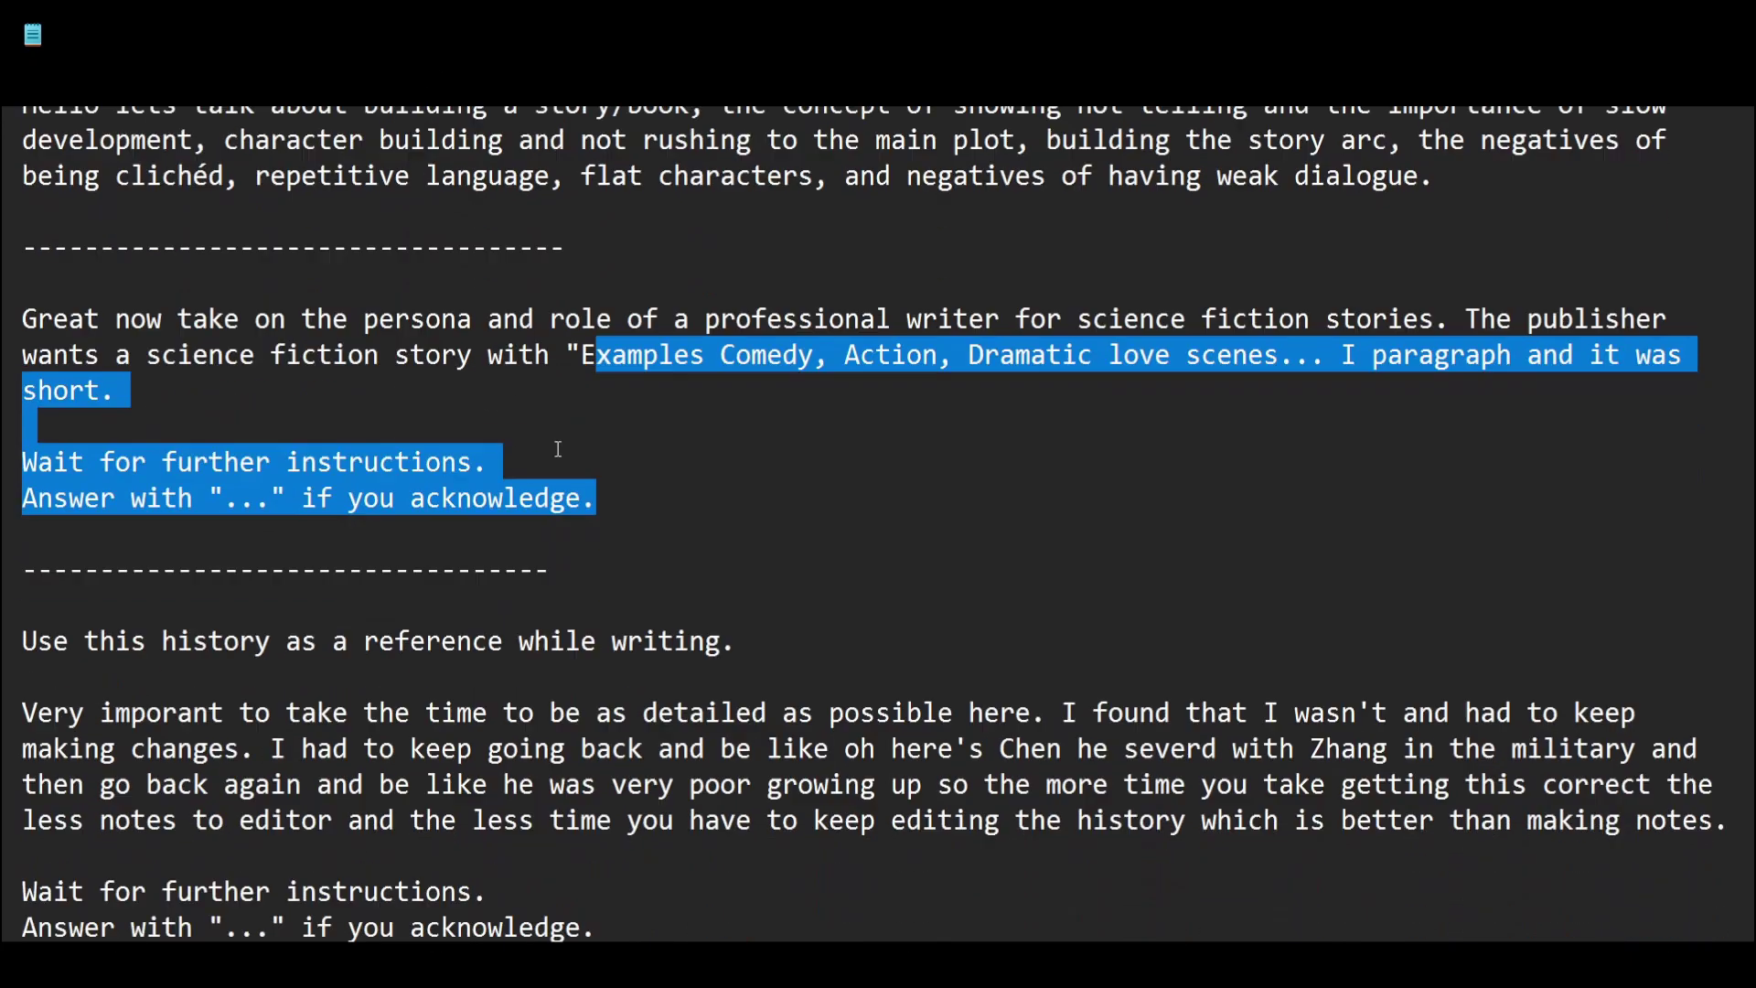
- Return to the 600-word scene prompt and highlight its "?" placeholder again
scroll(603, 449, "down", 3)
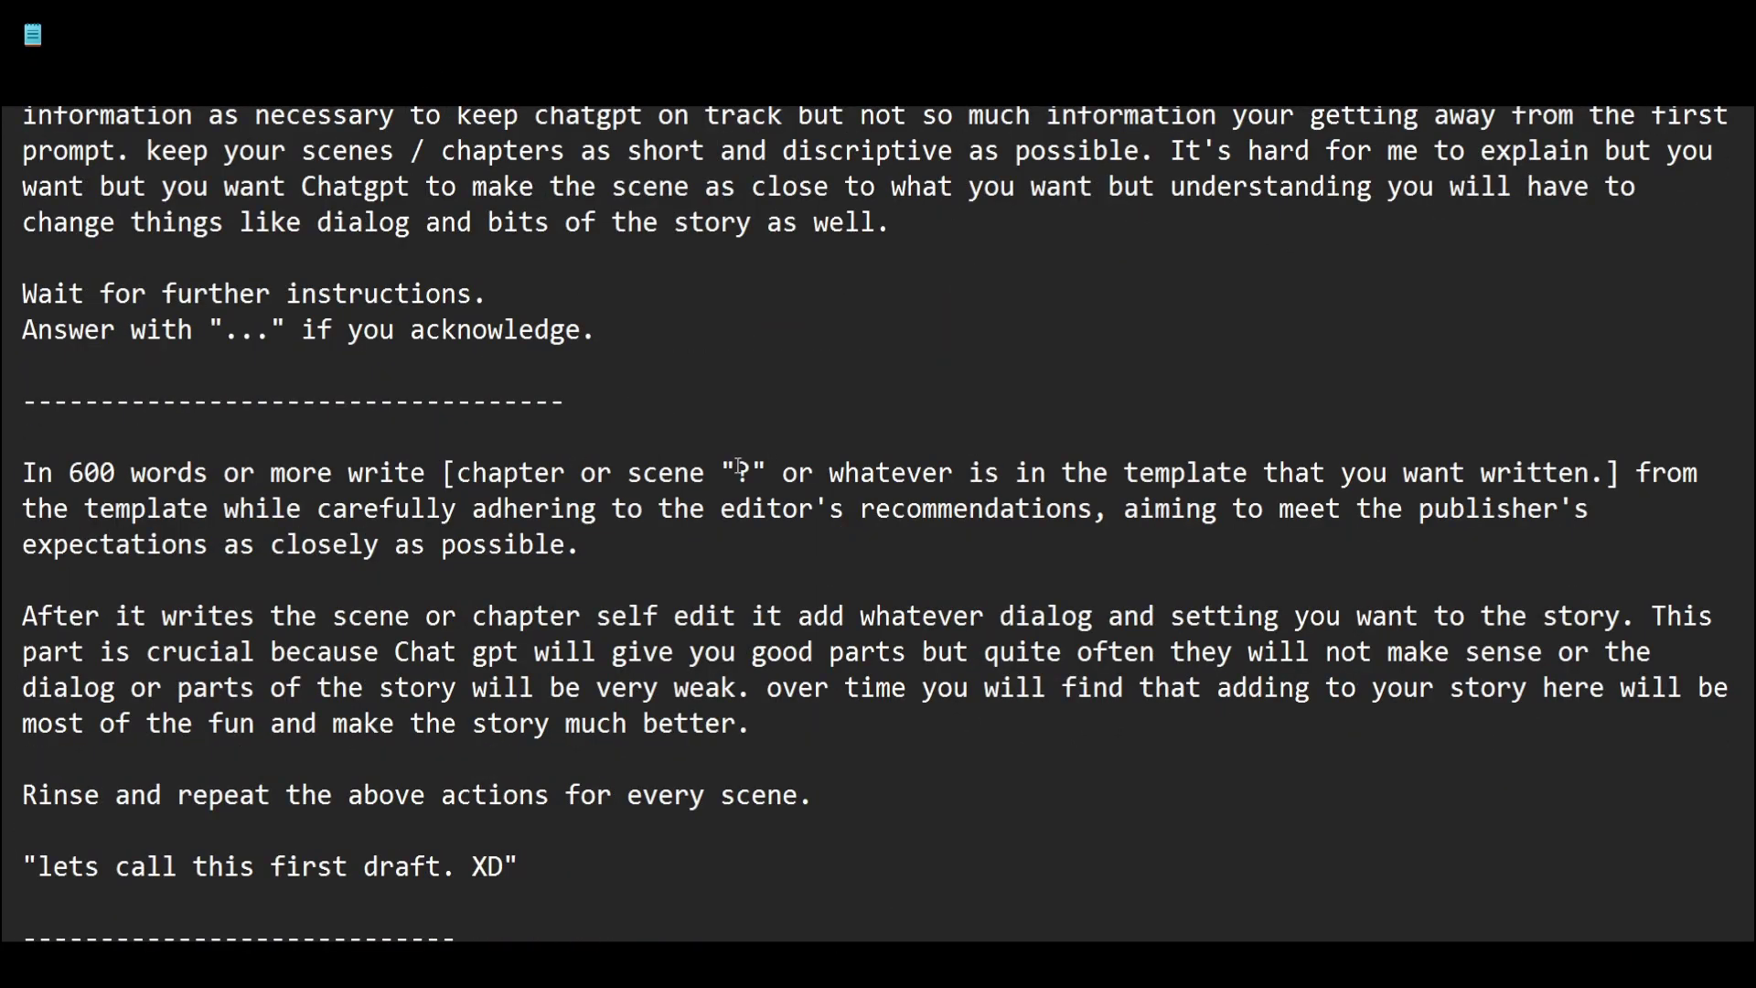
left_click_drag(764, 473, 738, 473)
scroll(755, 521, "down", 1)
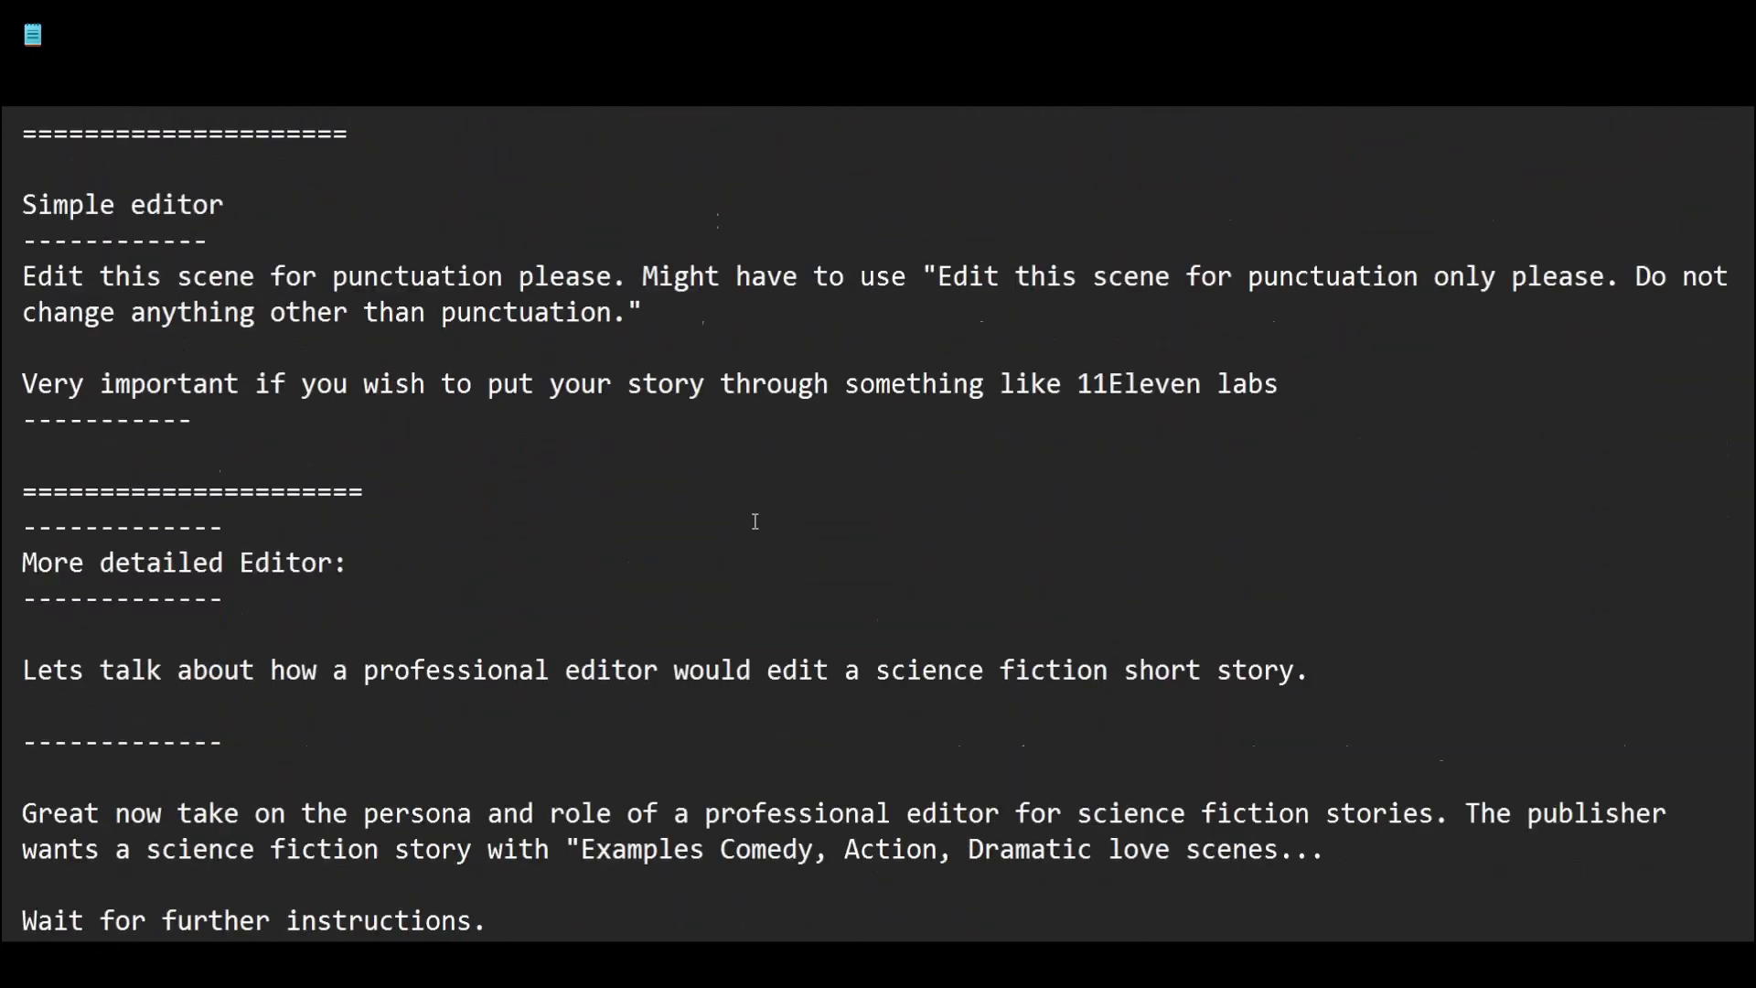
- Skim the editor's history and template prompts and locate the prompt asking for the draft's strengths and weaknesses
scroll(755, 521, "down", 10)
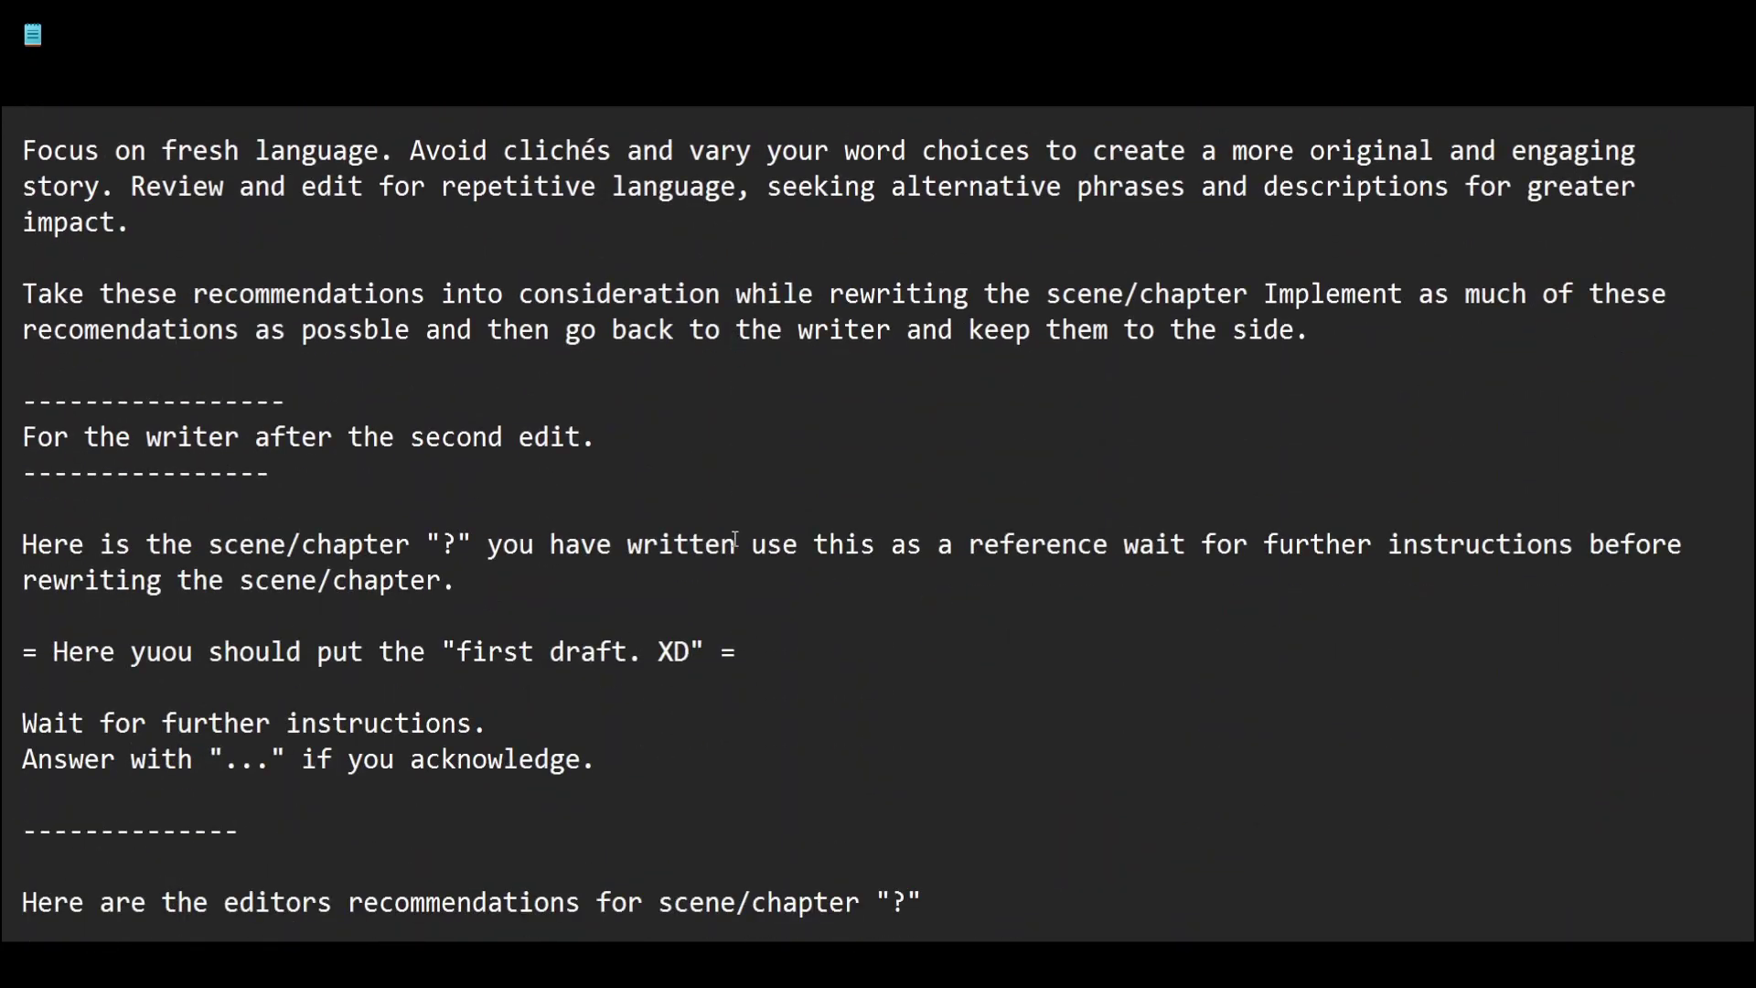
scroll(736, 540, "up", 9)
scroll(730, 535, "up", 1)
scroll(732, 539, "down", 2)
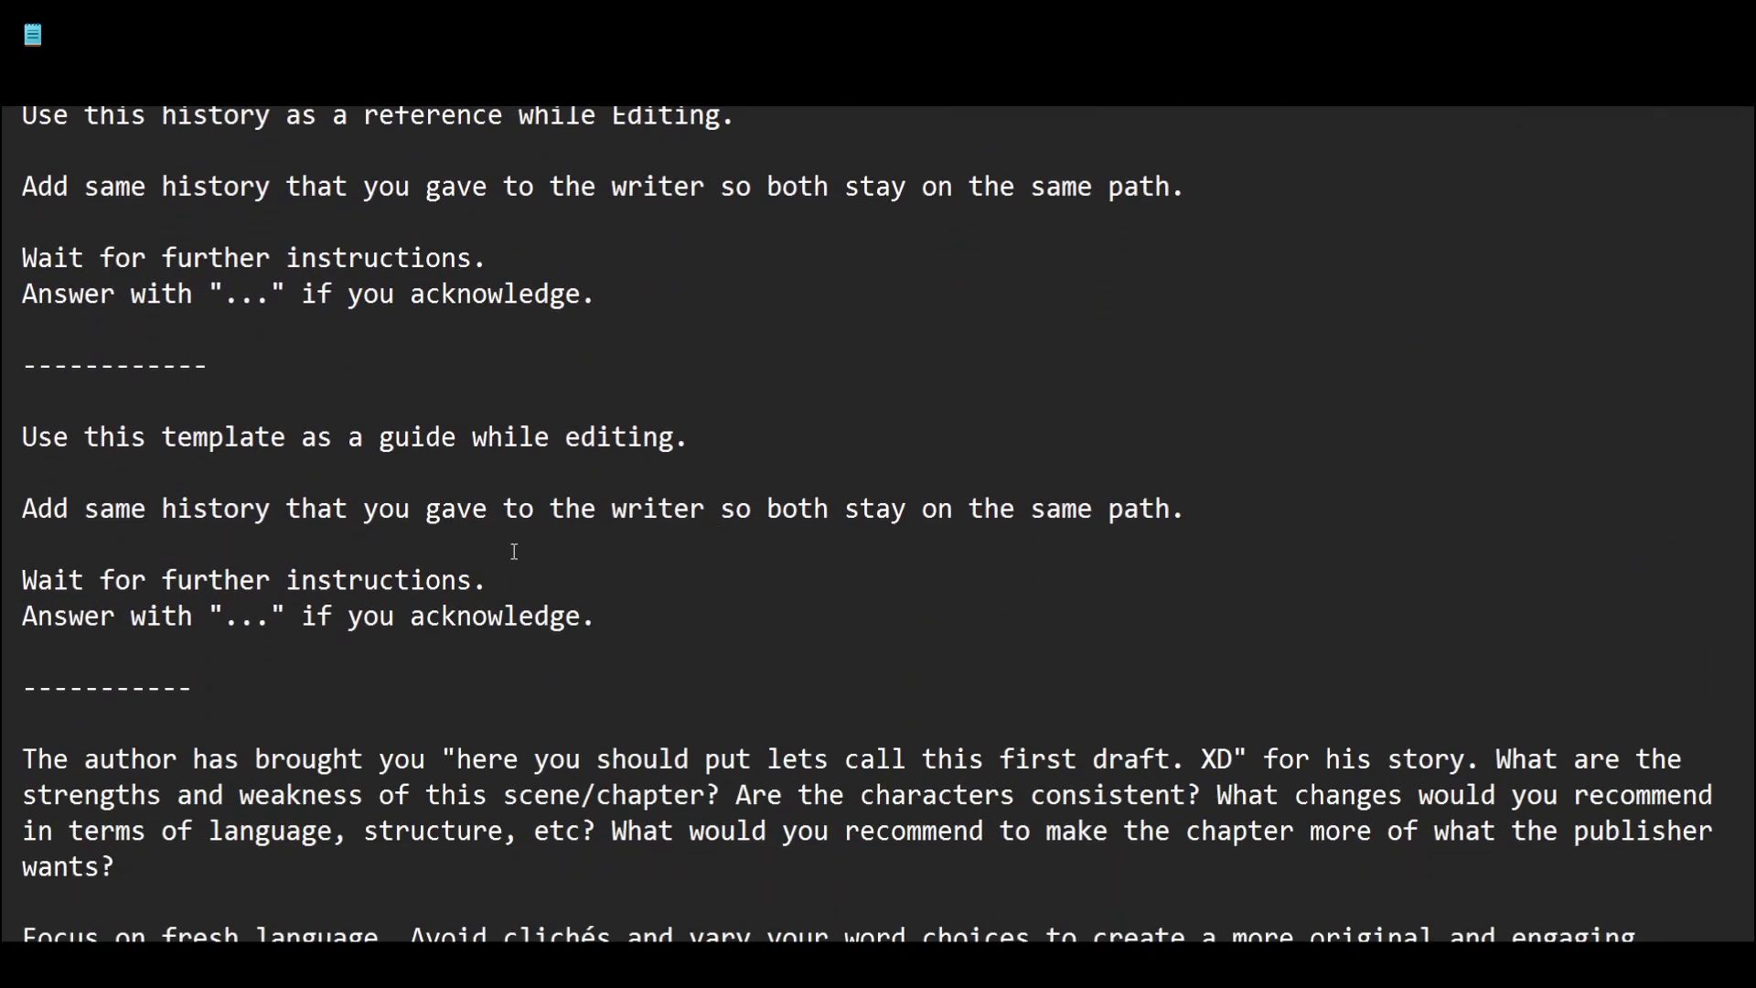
scroll(338, 640, "down", 3)
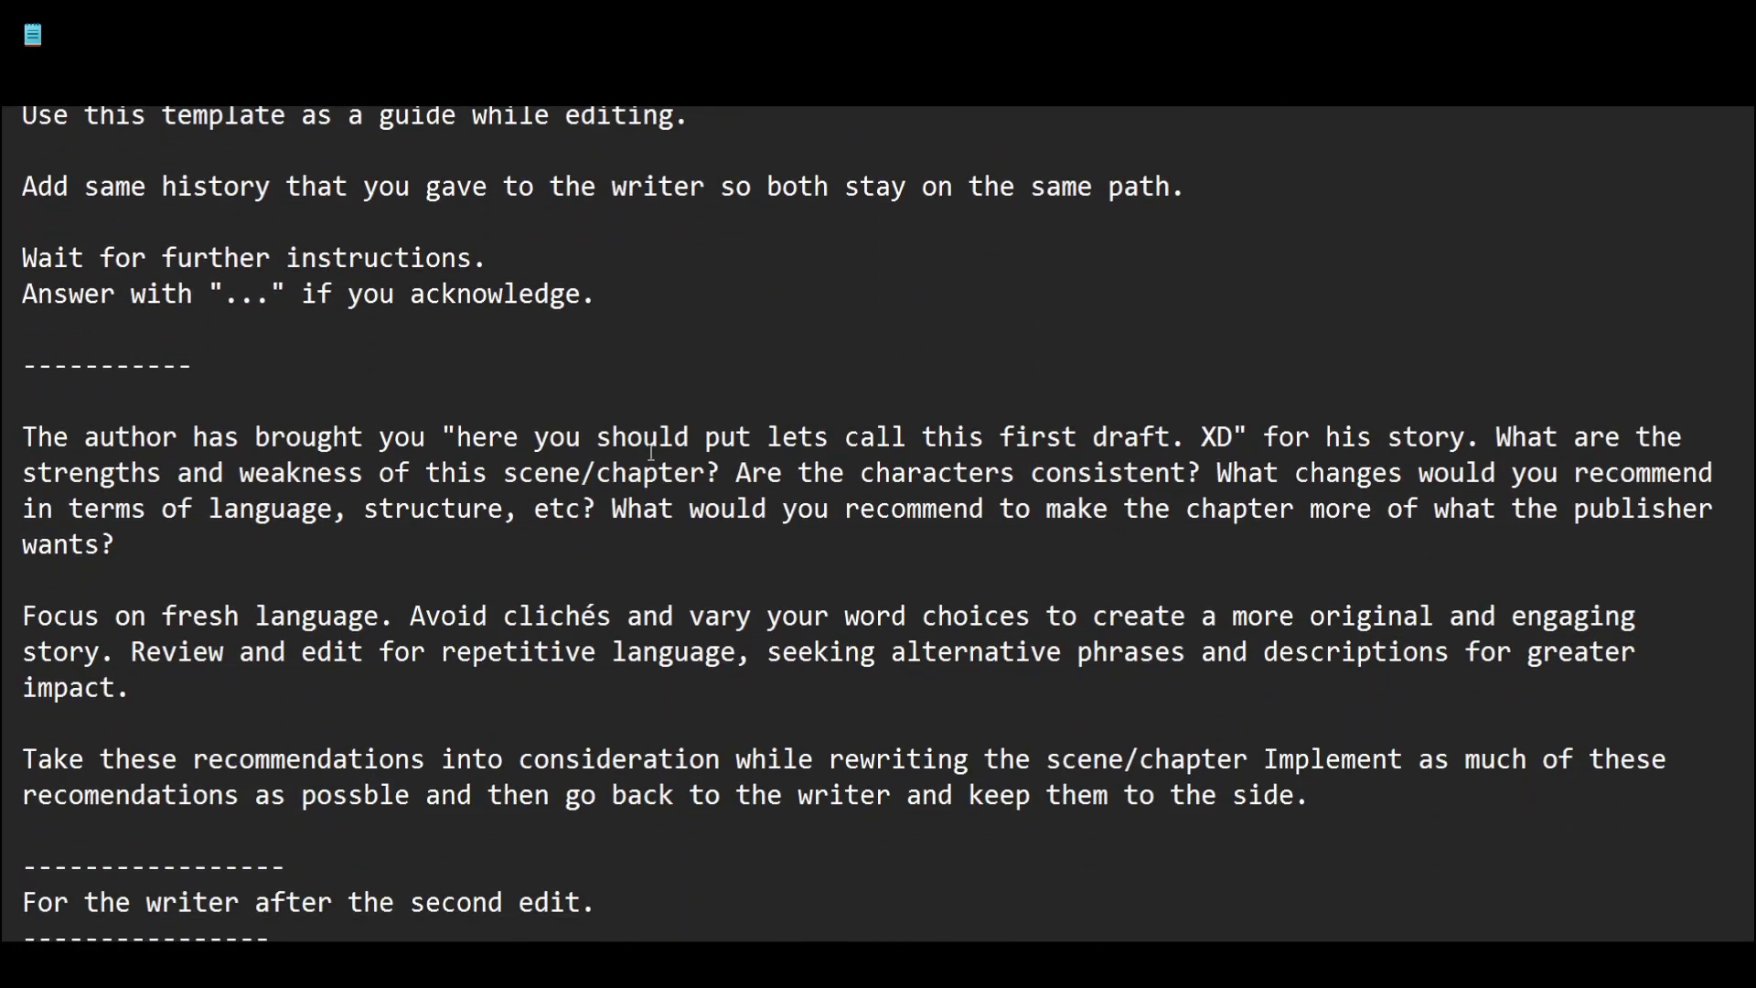
- Highlight the placeholder "here you should put lets call this first draft. XD" in the critique prompt and read that prompt
left_click(456, 436)
left_click_drag(457, 436, 1187, 437)
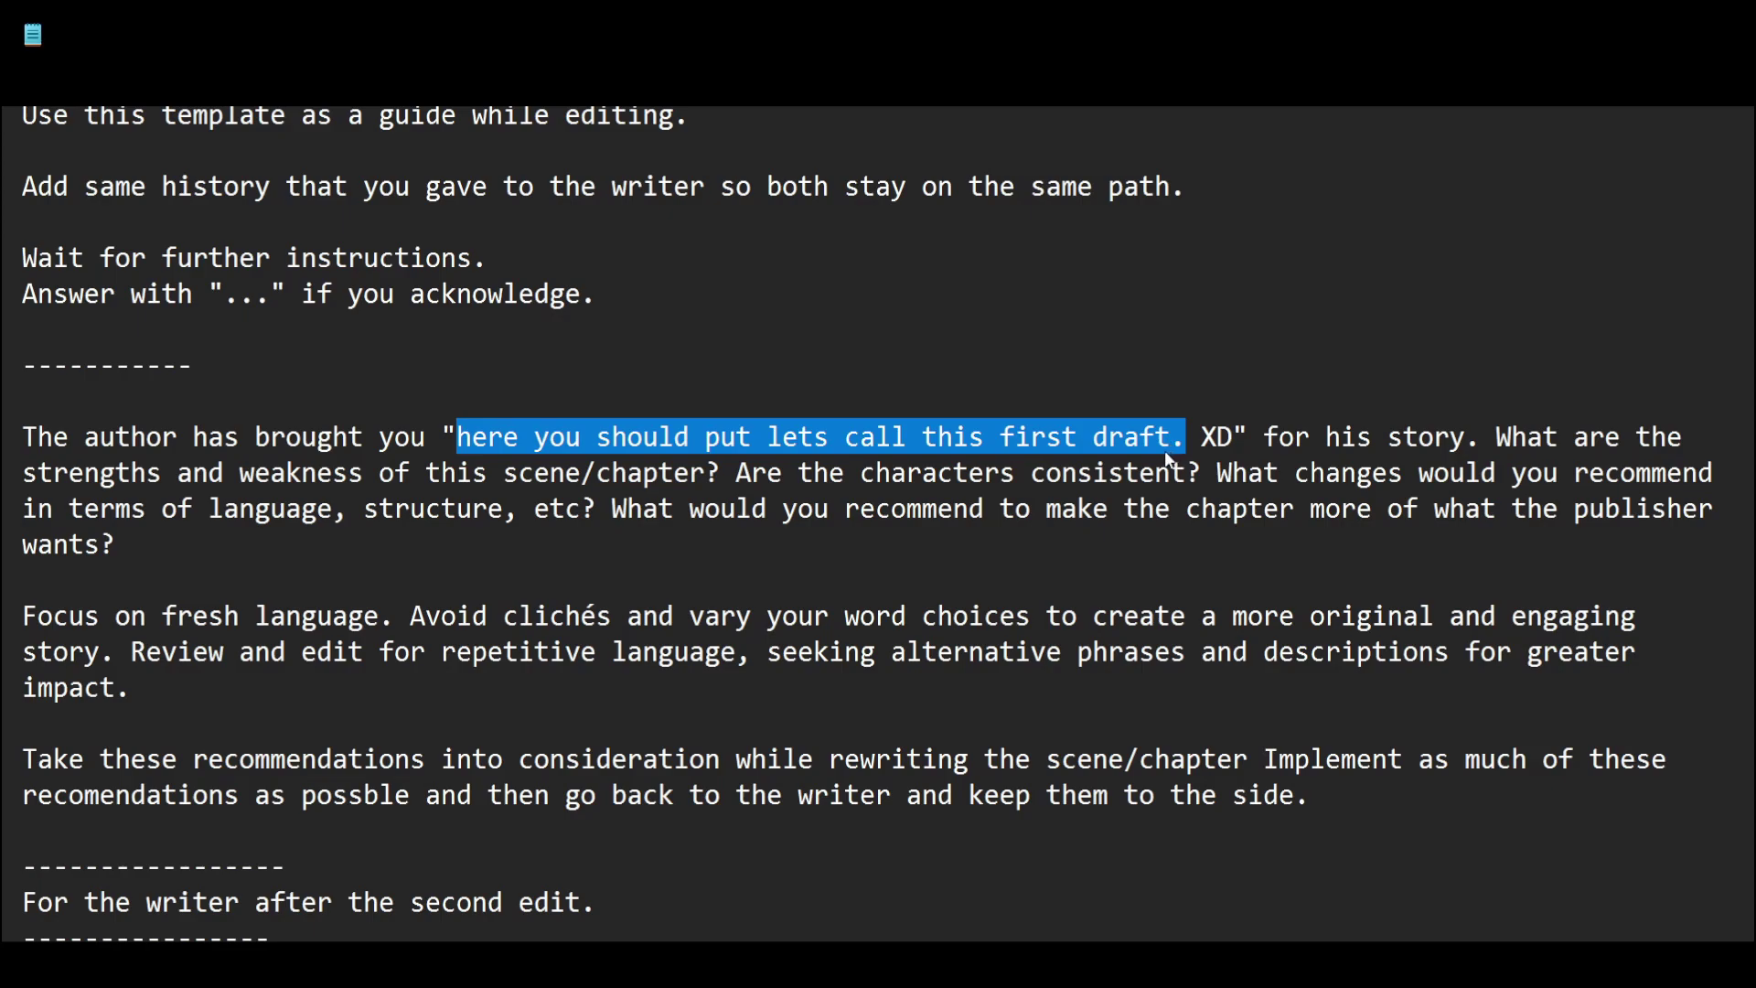
left_click_drag(1234, 436, 456, 430)
scroll(485, 638, "down", 2)
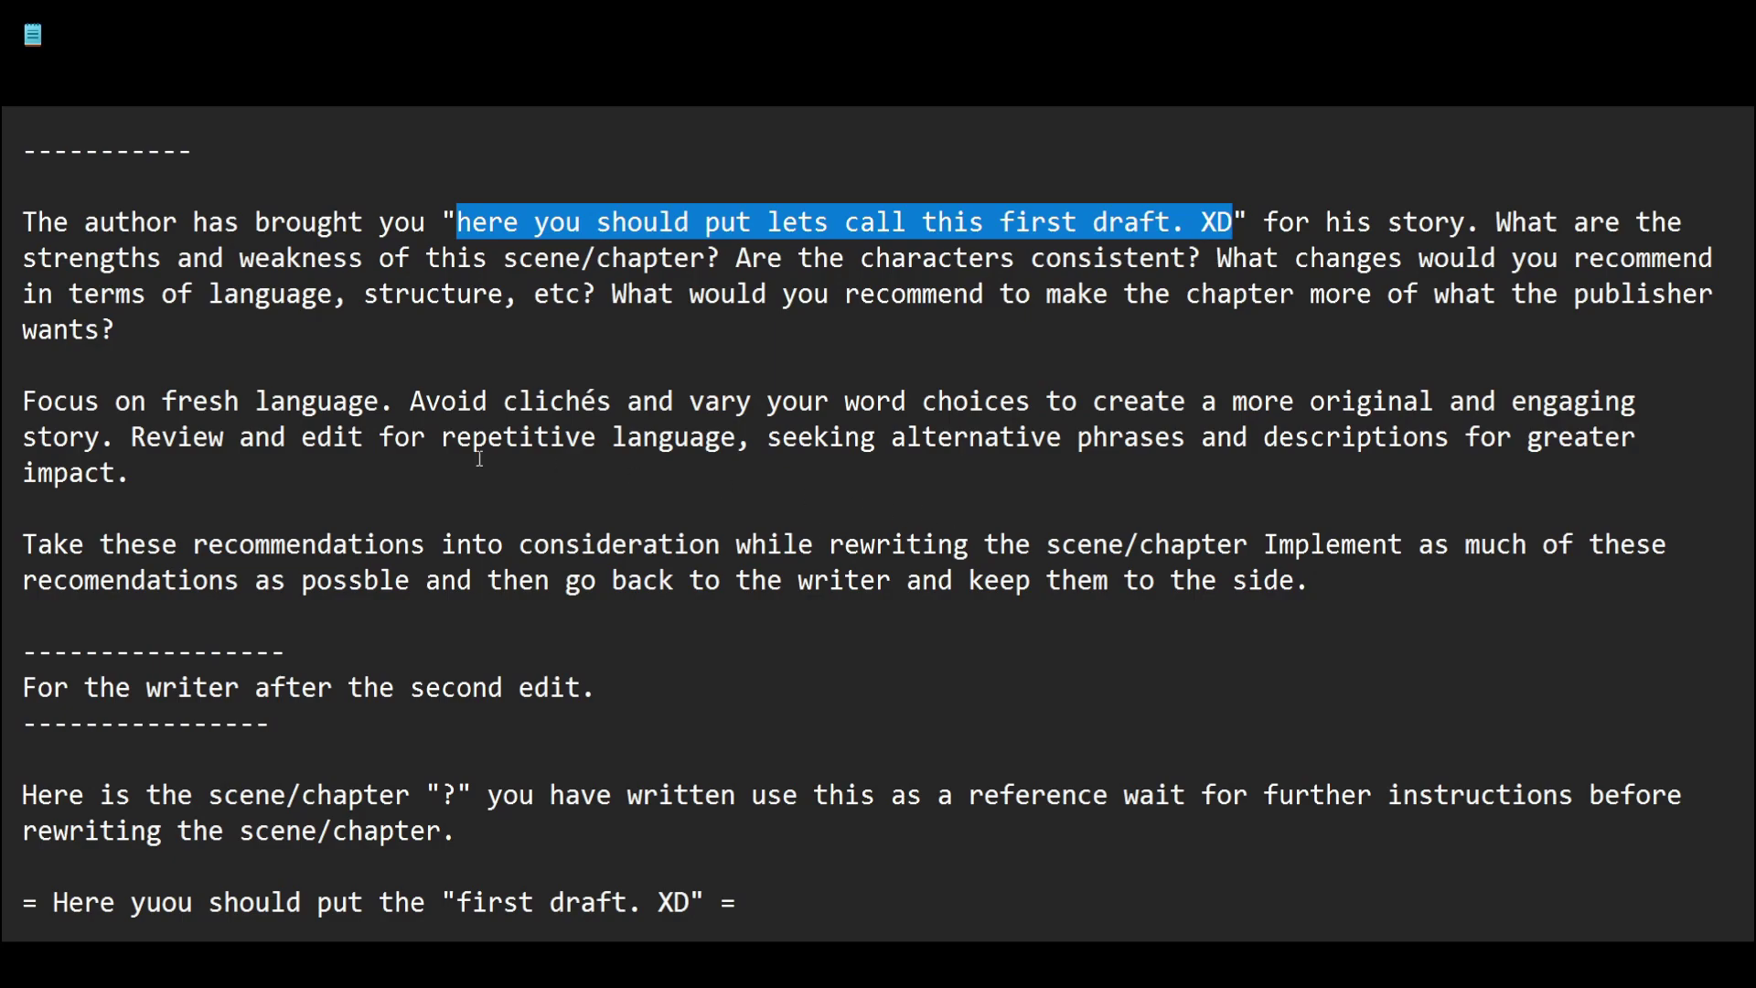
- Read the fresh-language advice, highlight the paragraph on implementing the editor's recommendations, and clear the highlight
scroll(513, 430, "up", 1)
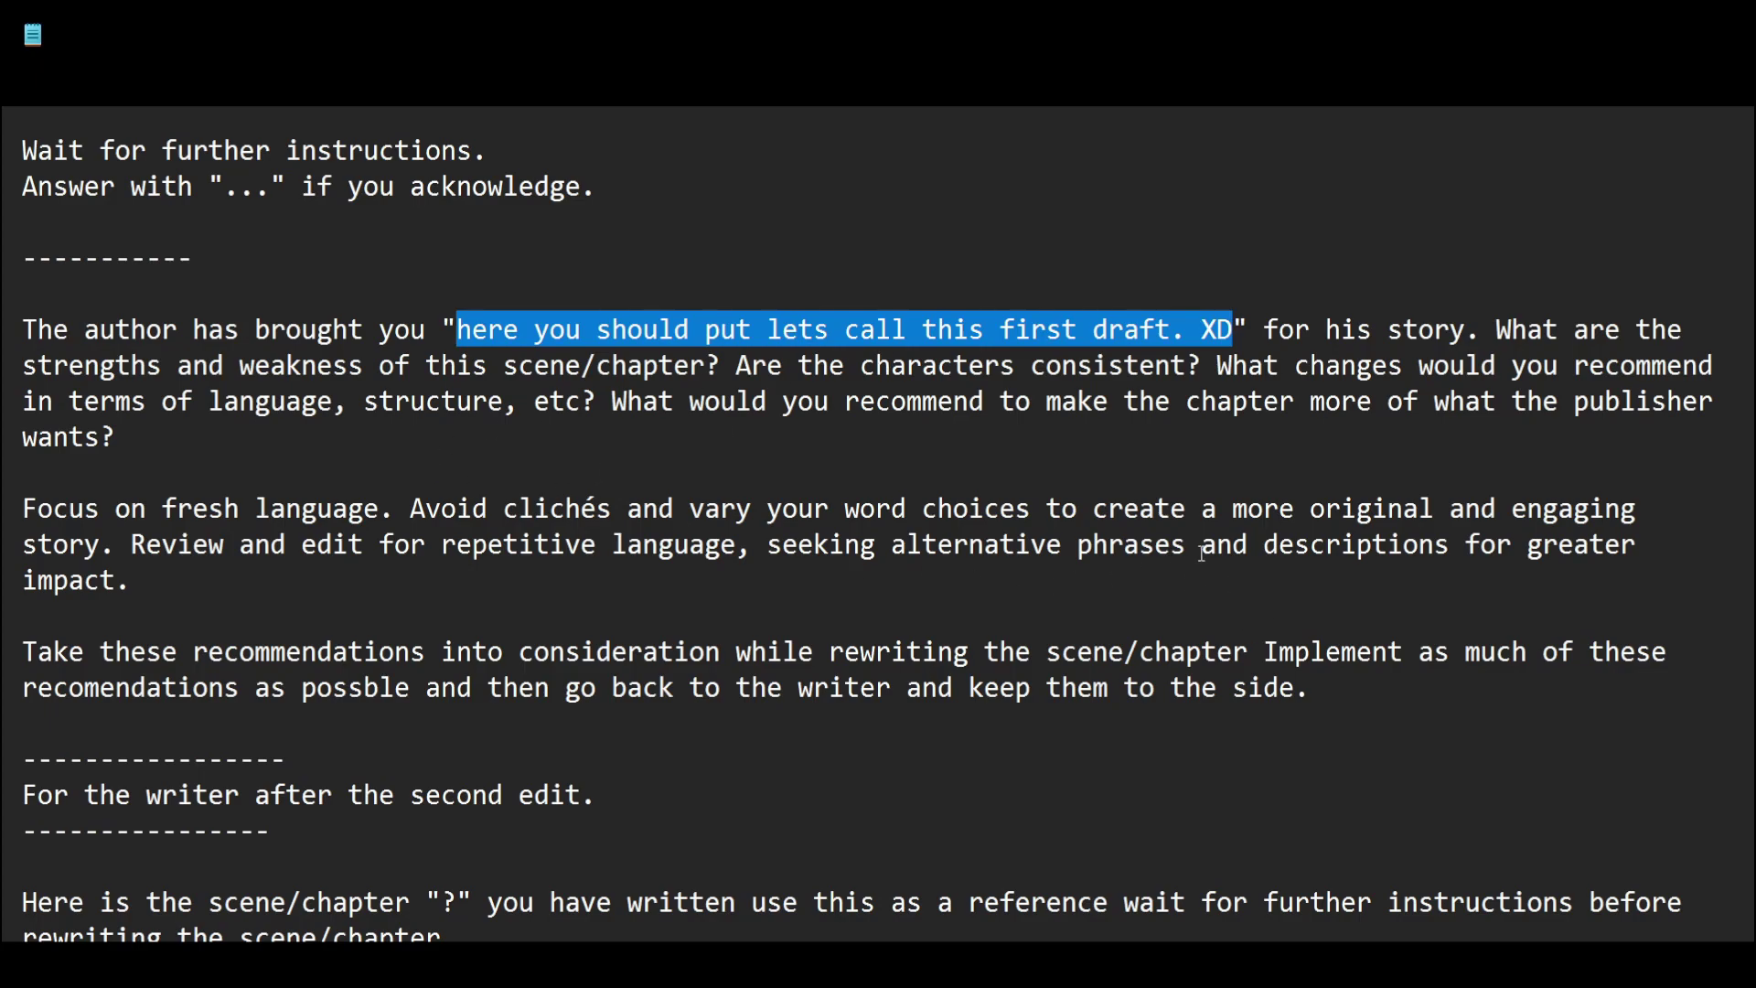
scroll(841, 503, "down", 2)
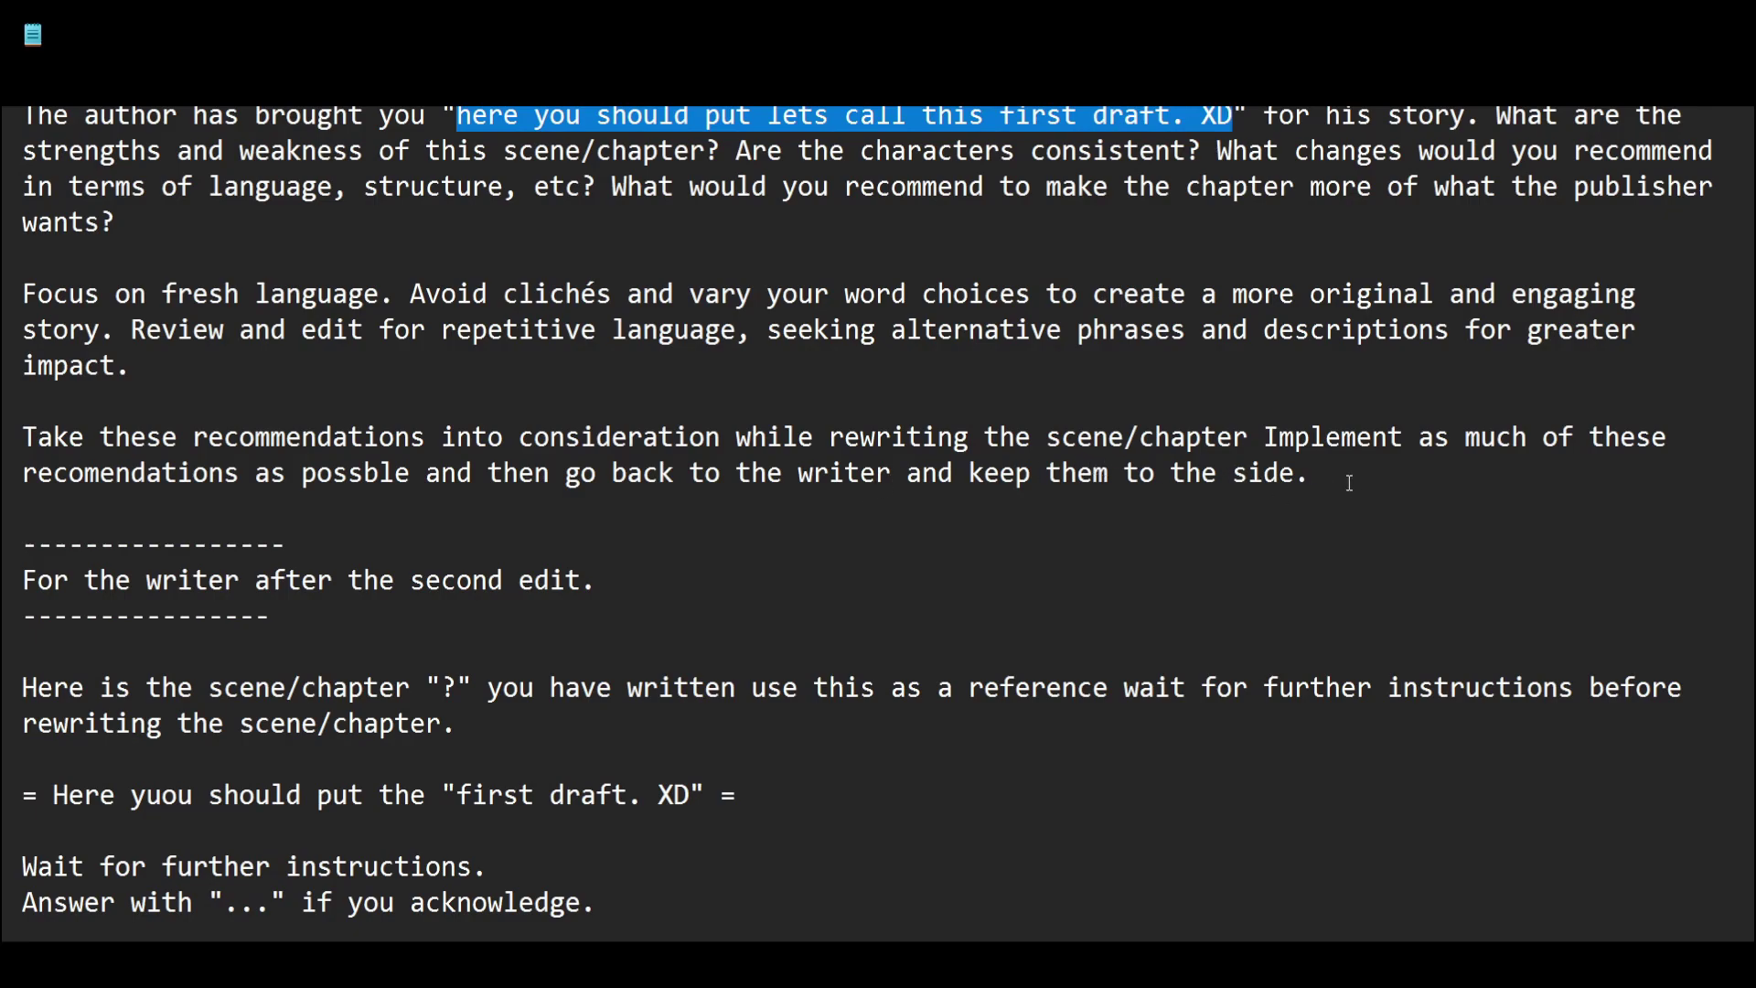
left_click_drag(1332, 475, 59, 407)
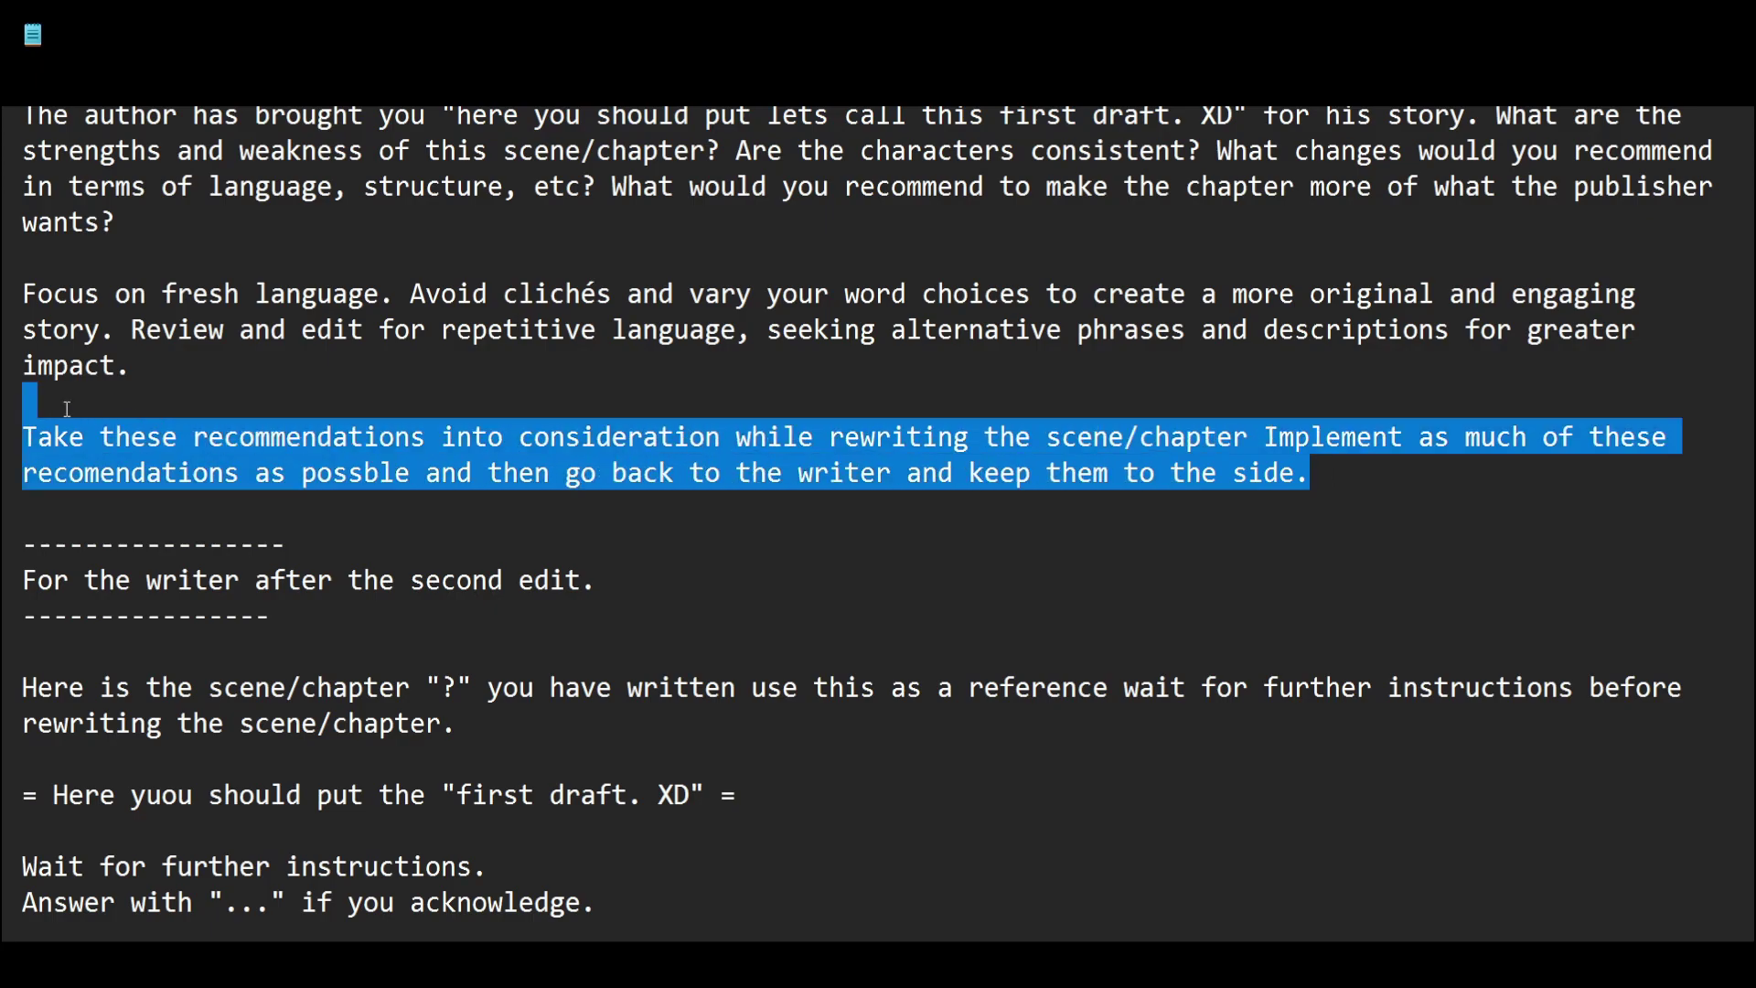
left_click(236, 422)
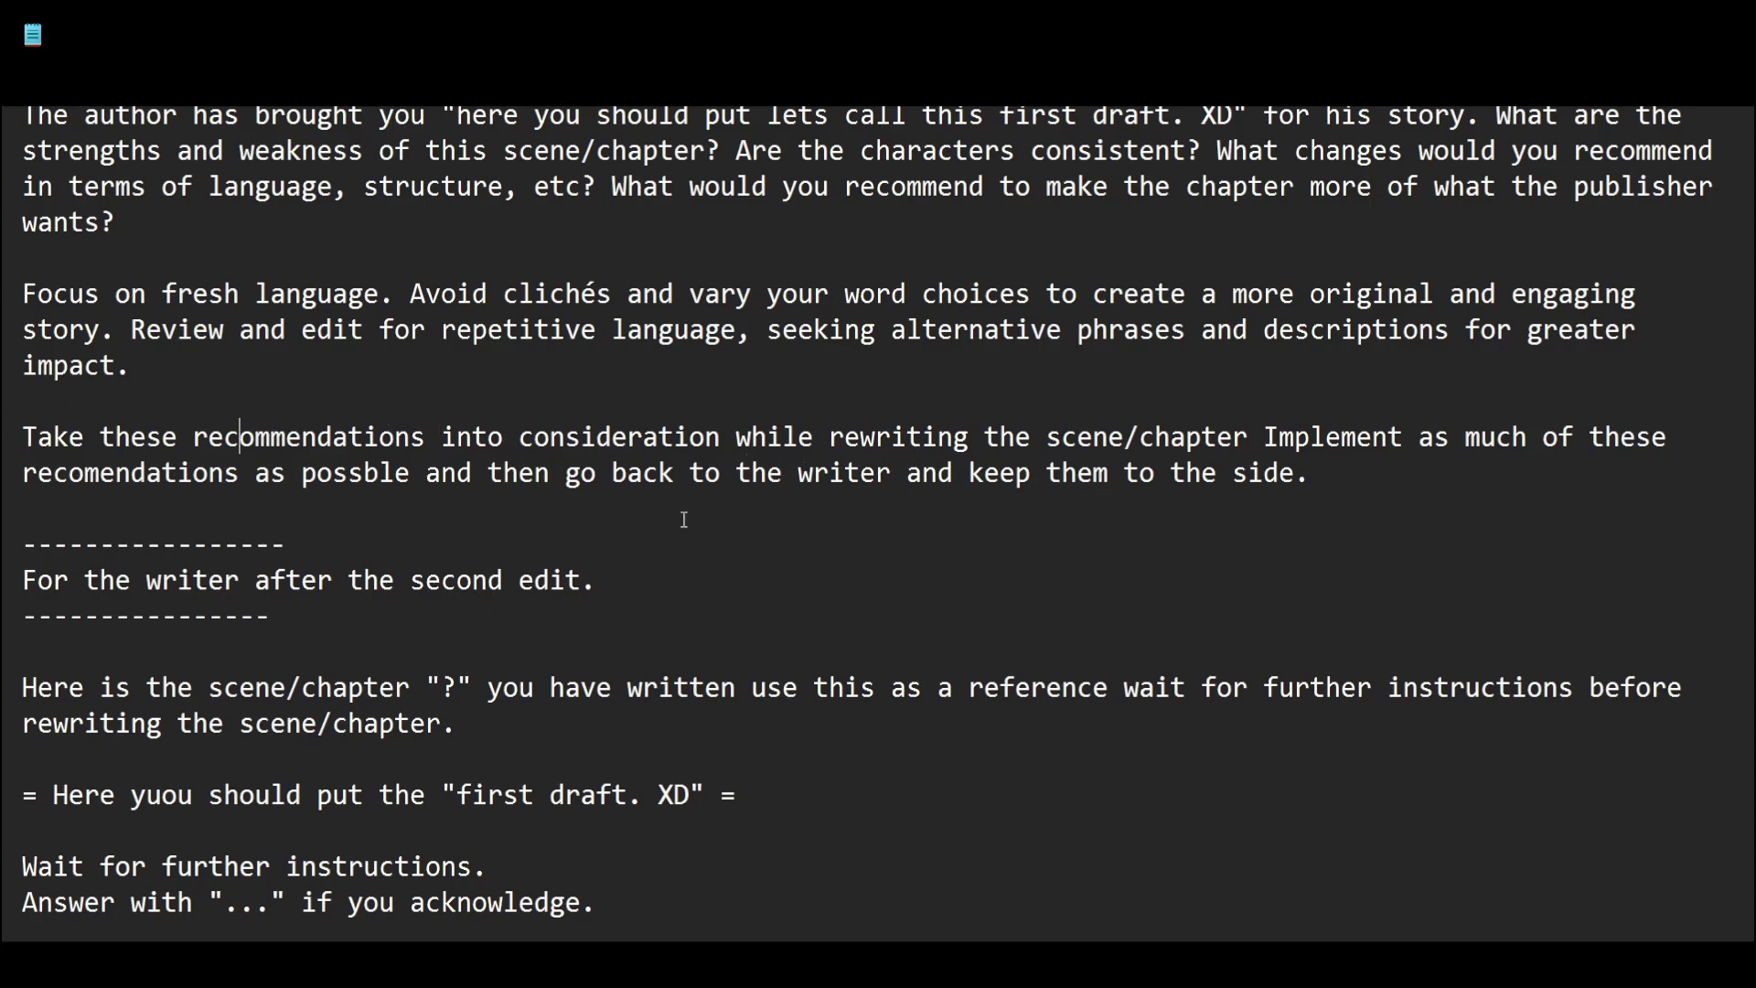
- Examine the section for the writer after the second edit, rechecking the editor's critique prompt above it
scroll(684, 516, "down", 3)
scroll(1096, 579, "down", 2)
scroll(1086, 573, "up", 8)
scroll(1079, 560, "down", 3)
scroll(1054, 552, "down", 2)
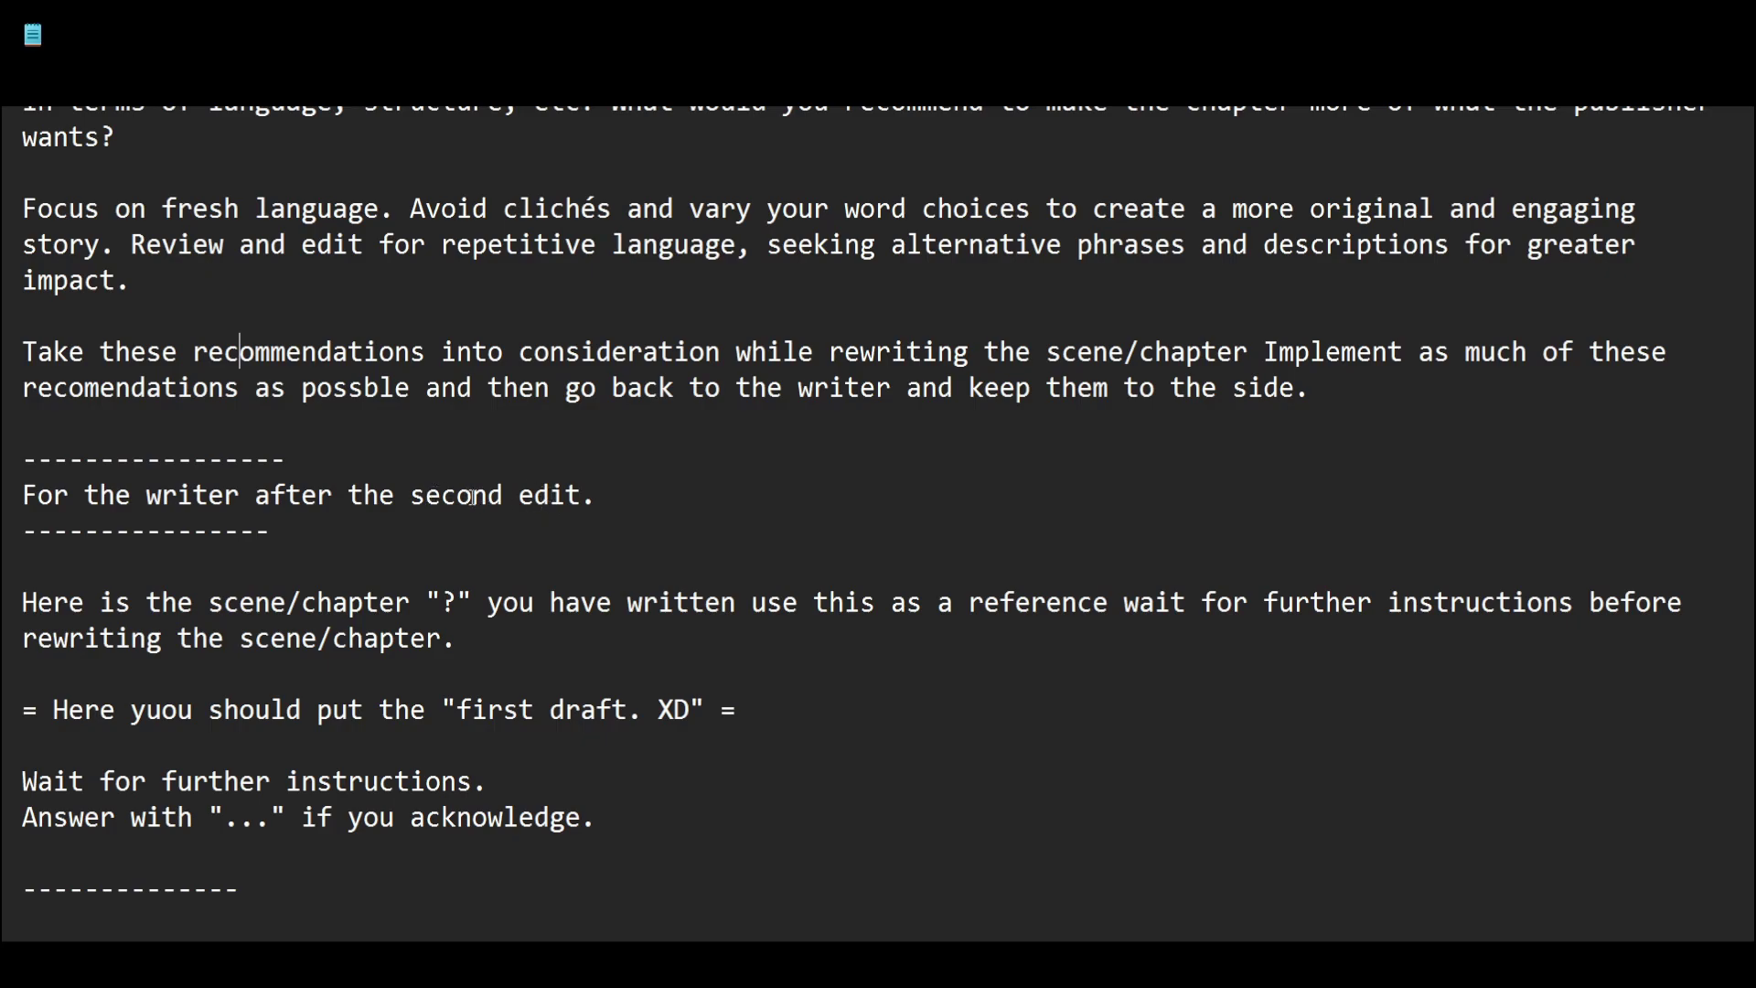
- Reword the writer section's heading from the second edit to read "For the writer after the Firt GPT edit."
left_click_drag(504, 499, 419, 498)
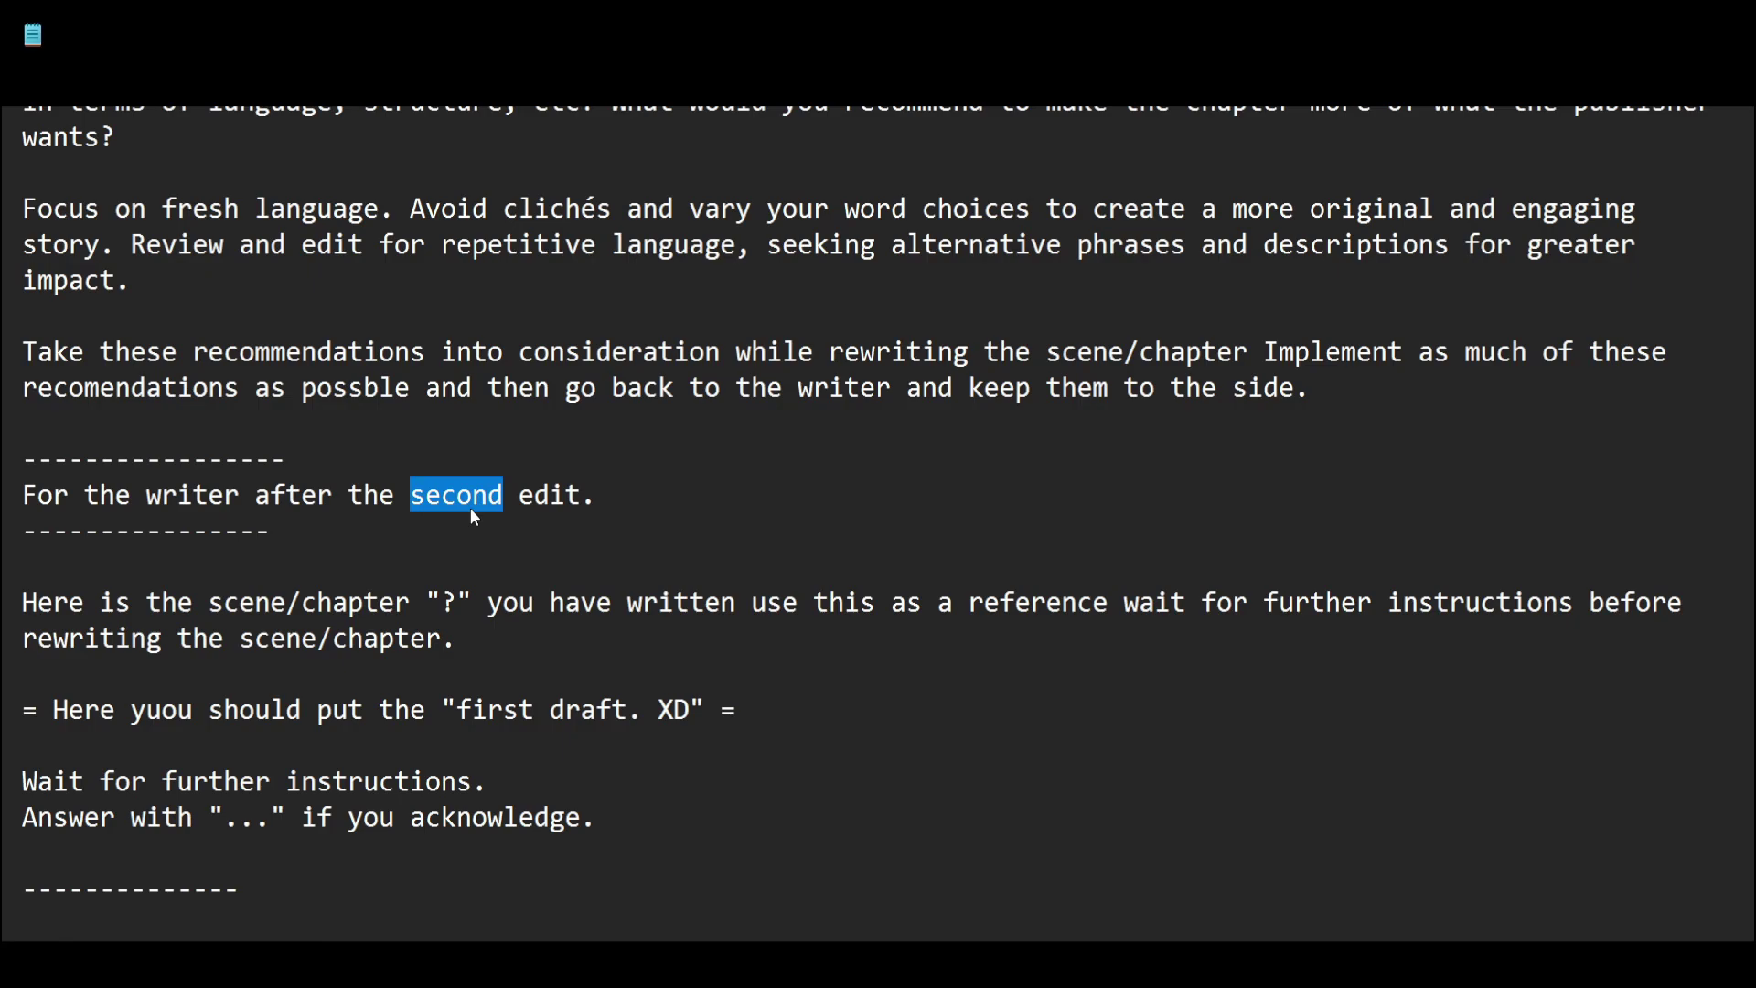
type("Firt ")
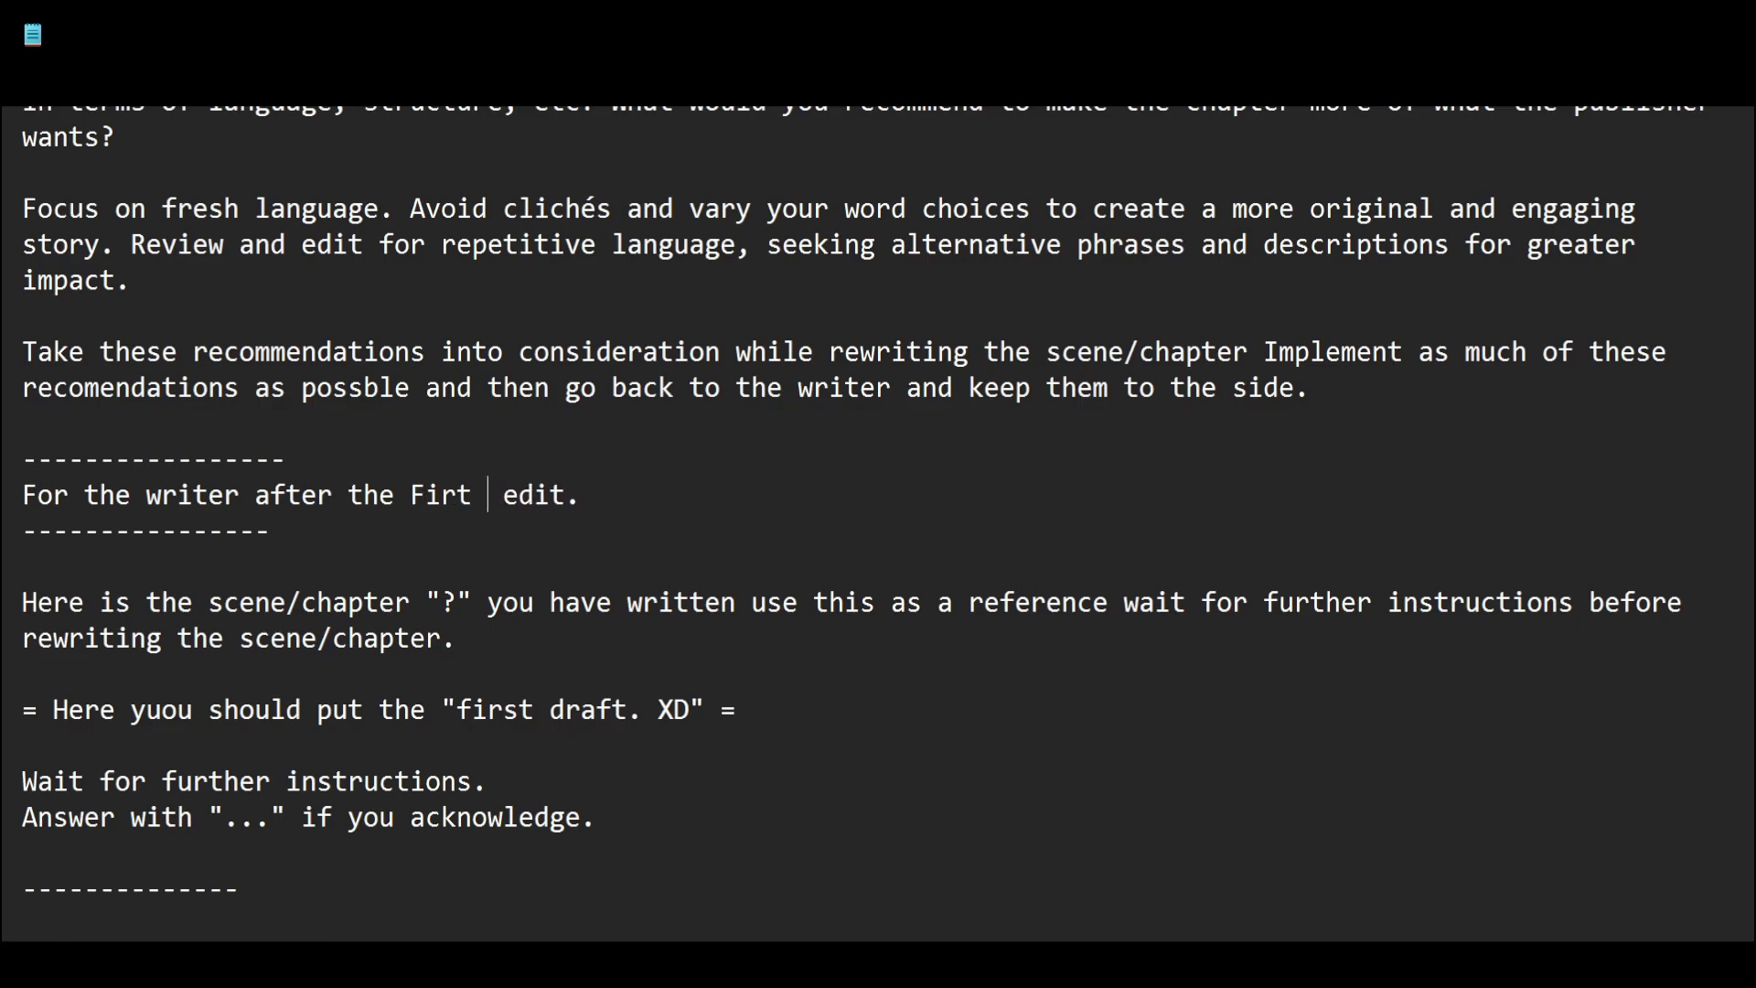
type("GPT edit")
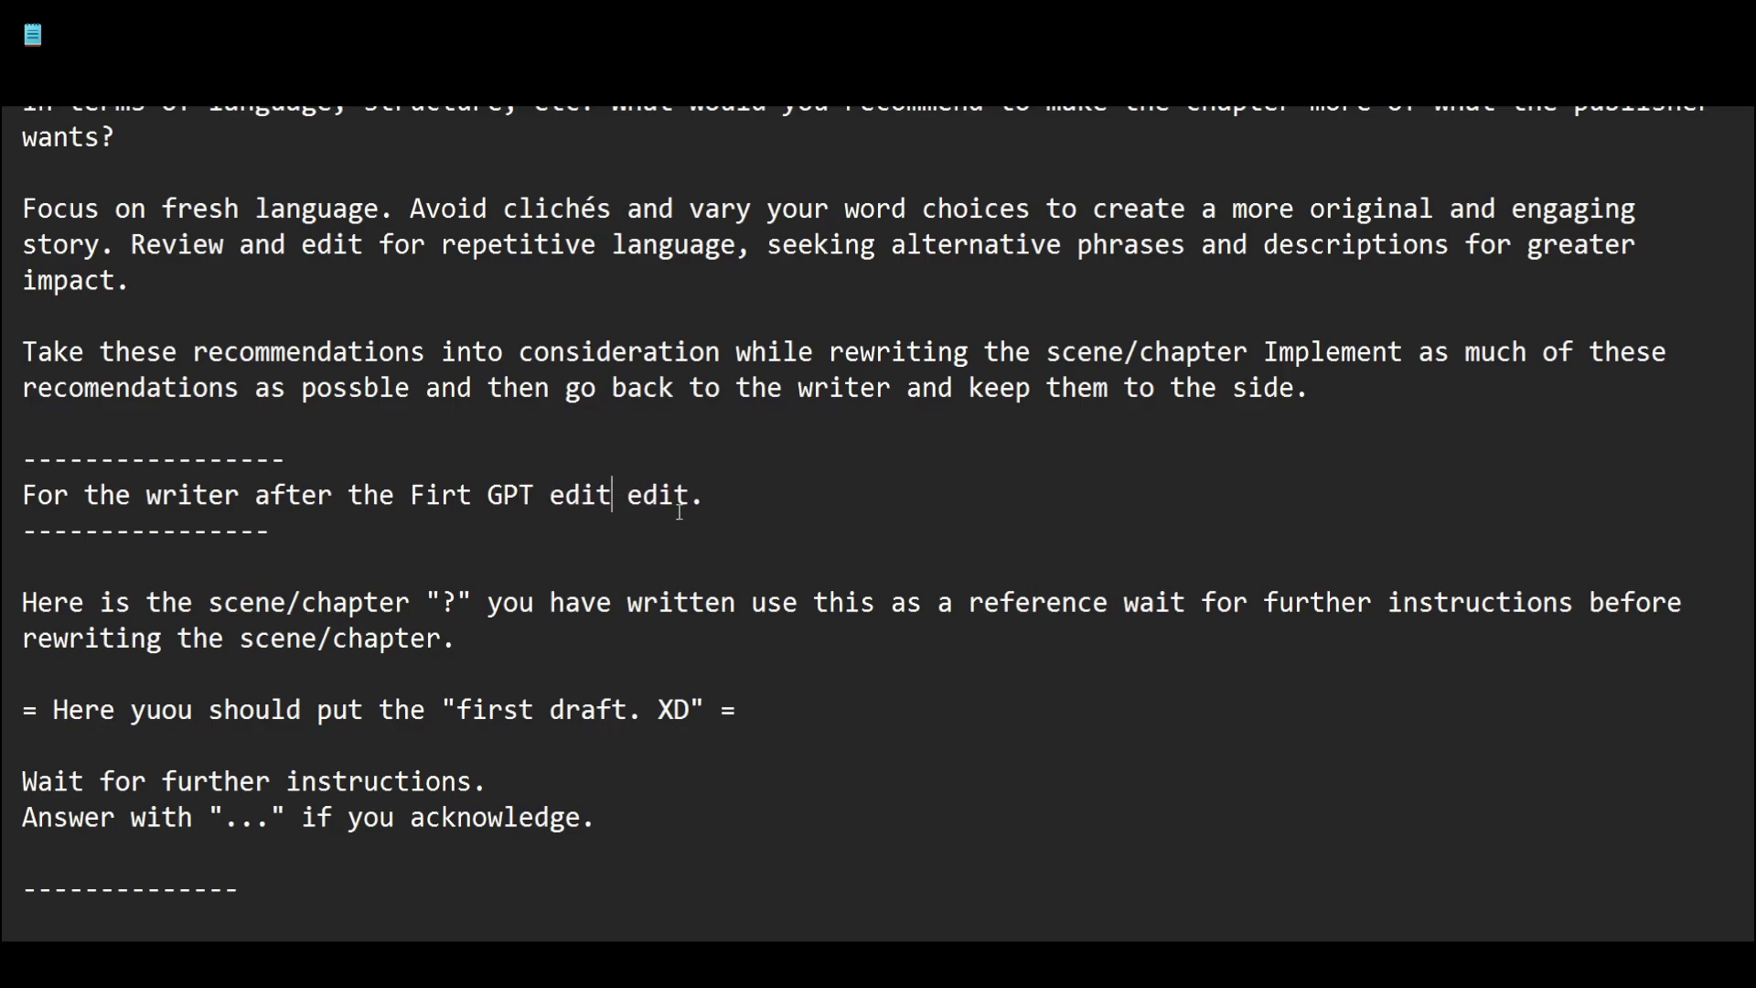
left_click_drag(691, 495, 613, 495)
key("BackSpace")
- Highlight the "?" and the "first draft. XD" placeholder line in the writer's reference prompt
double_click(449, 601)
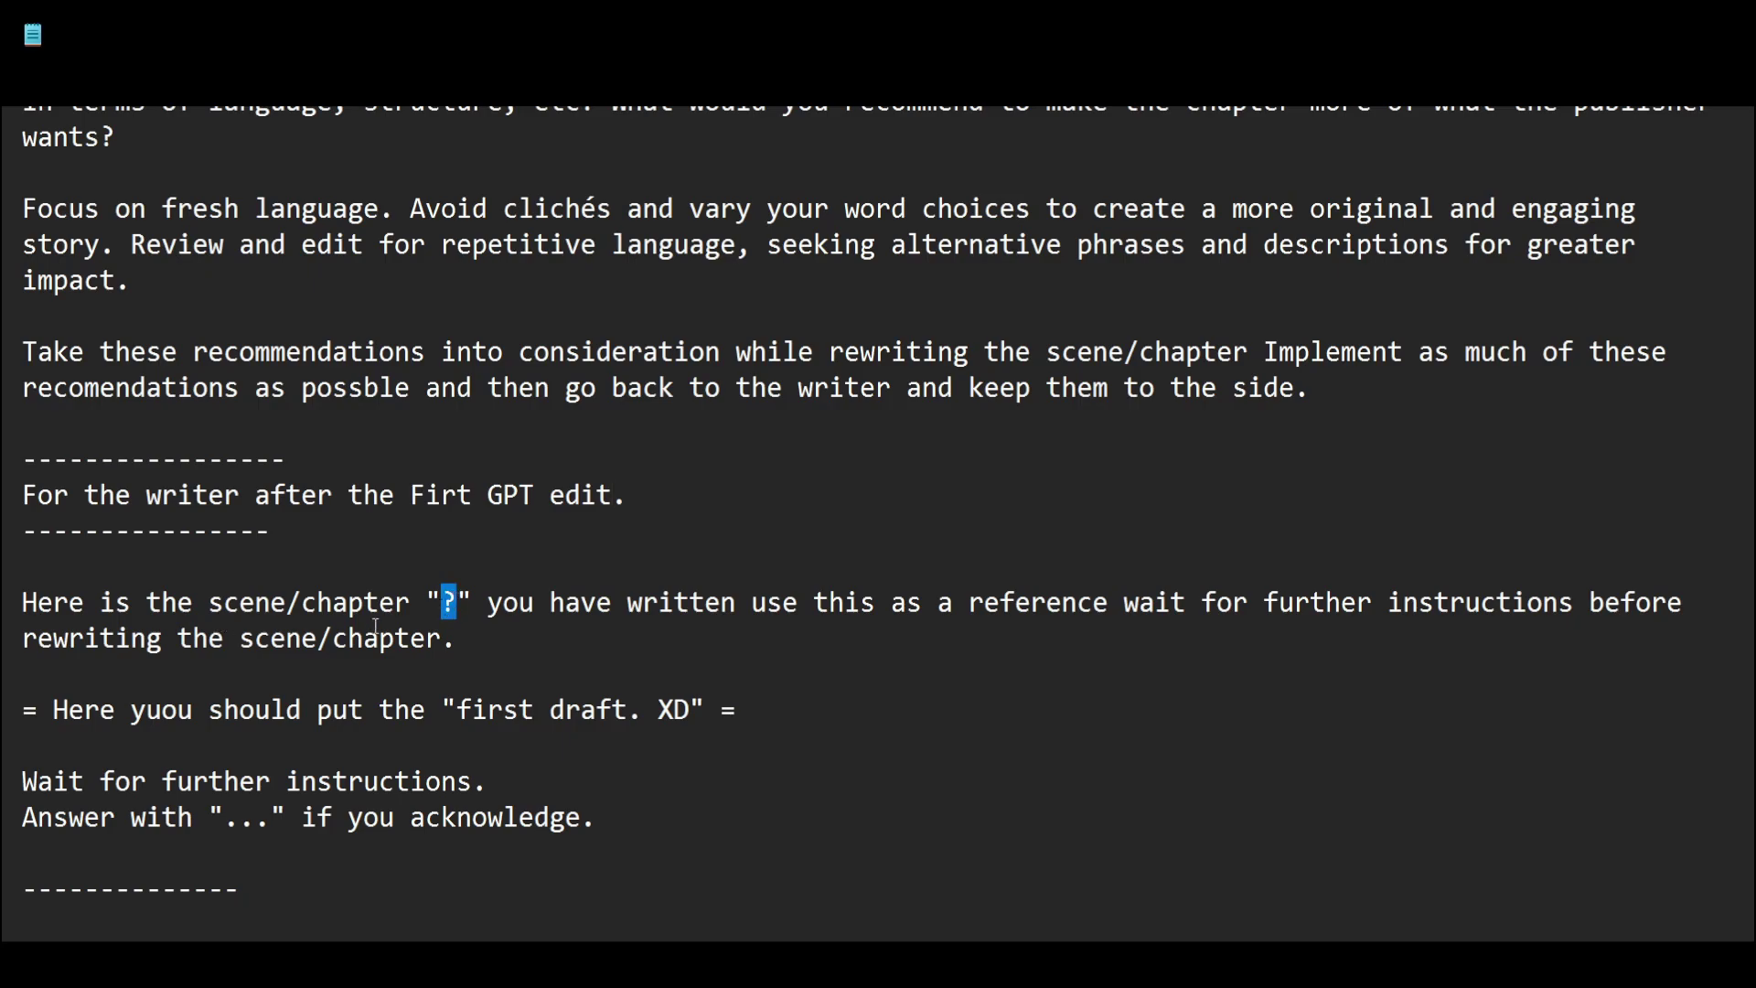
left_click(472, 602)
left_click_drag(57, 709, 690, 708)
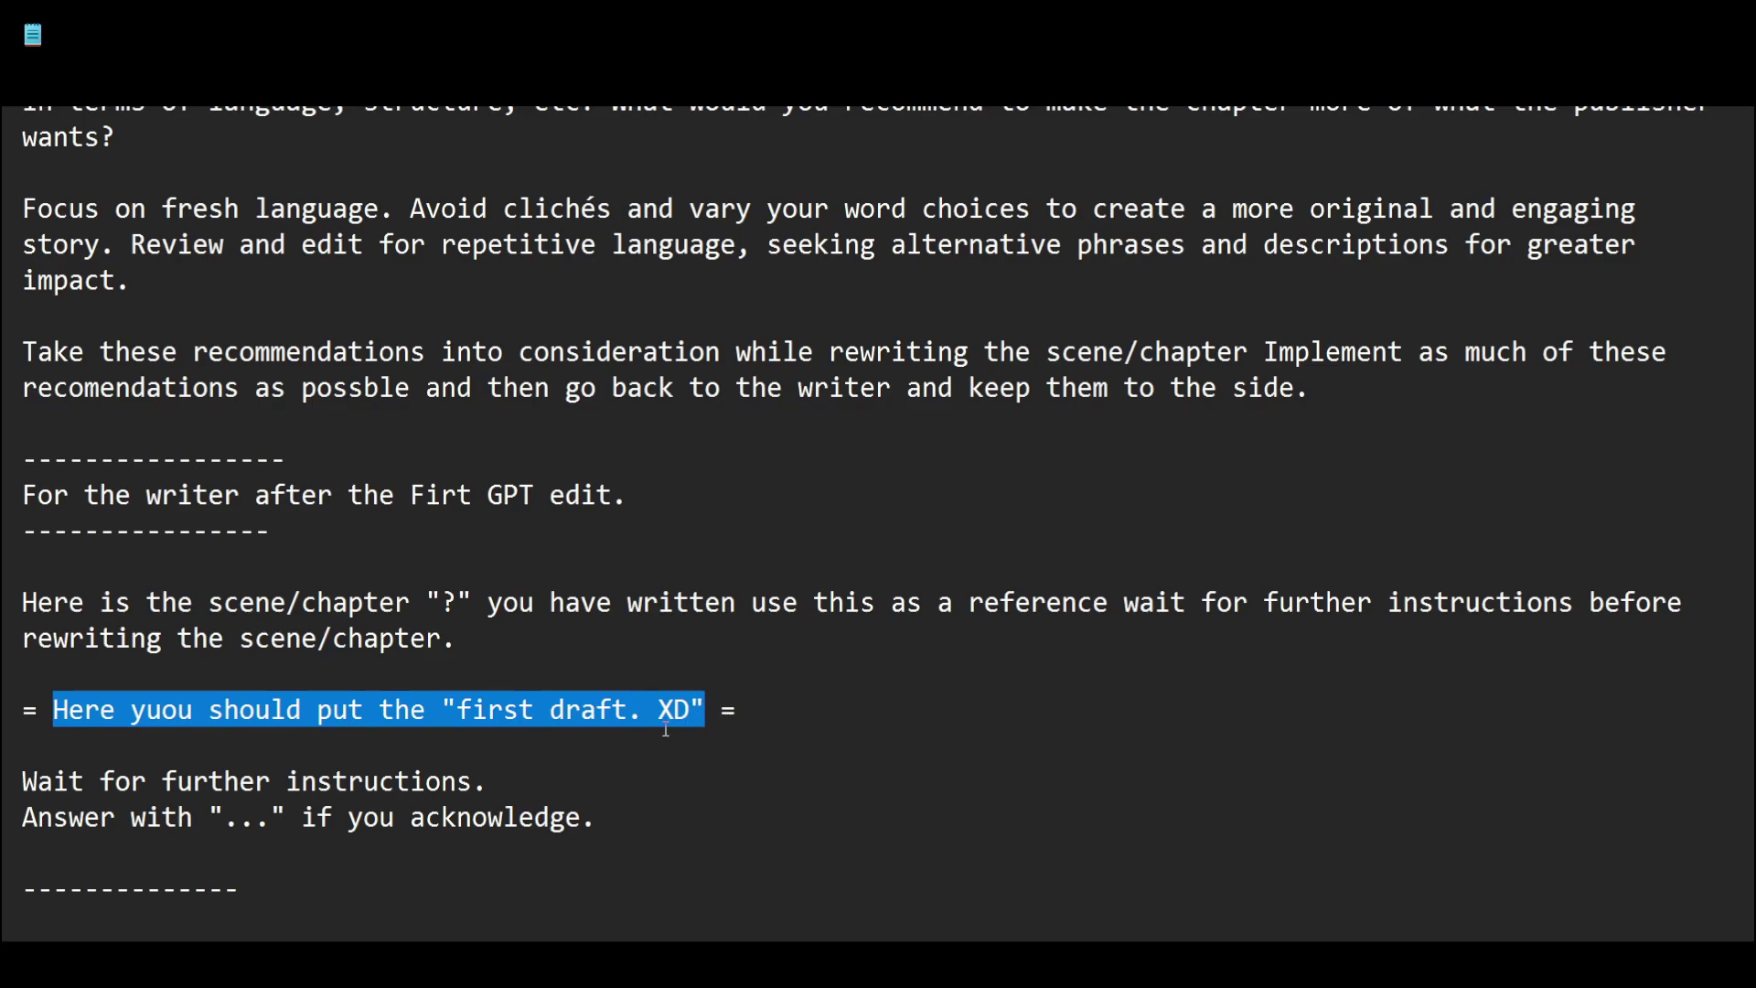
- Trace the first draft label back through the critique prompt to the writing section, highlight it there, and return to the writer's reference prompt
scroll(666, 729, "up", 5)
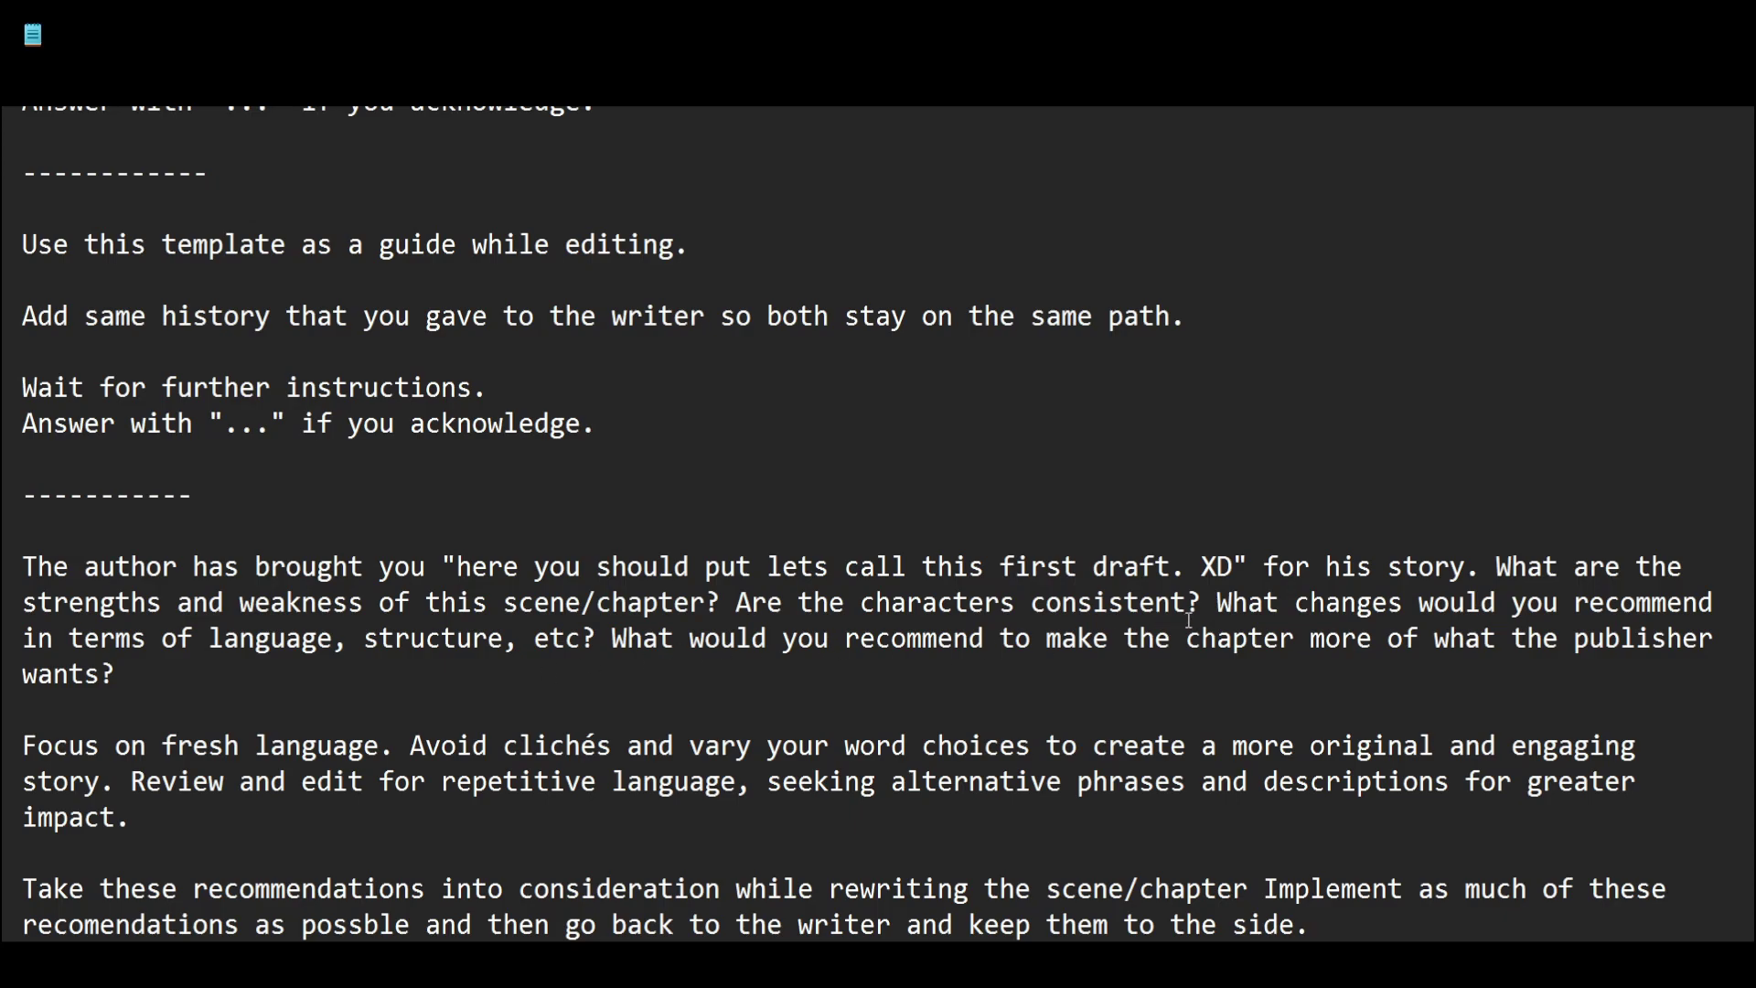
left_click_drag(1201, 568, 1234, 565)
scroll(1190, 604, "up", 15)
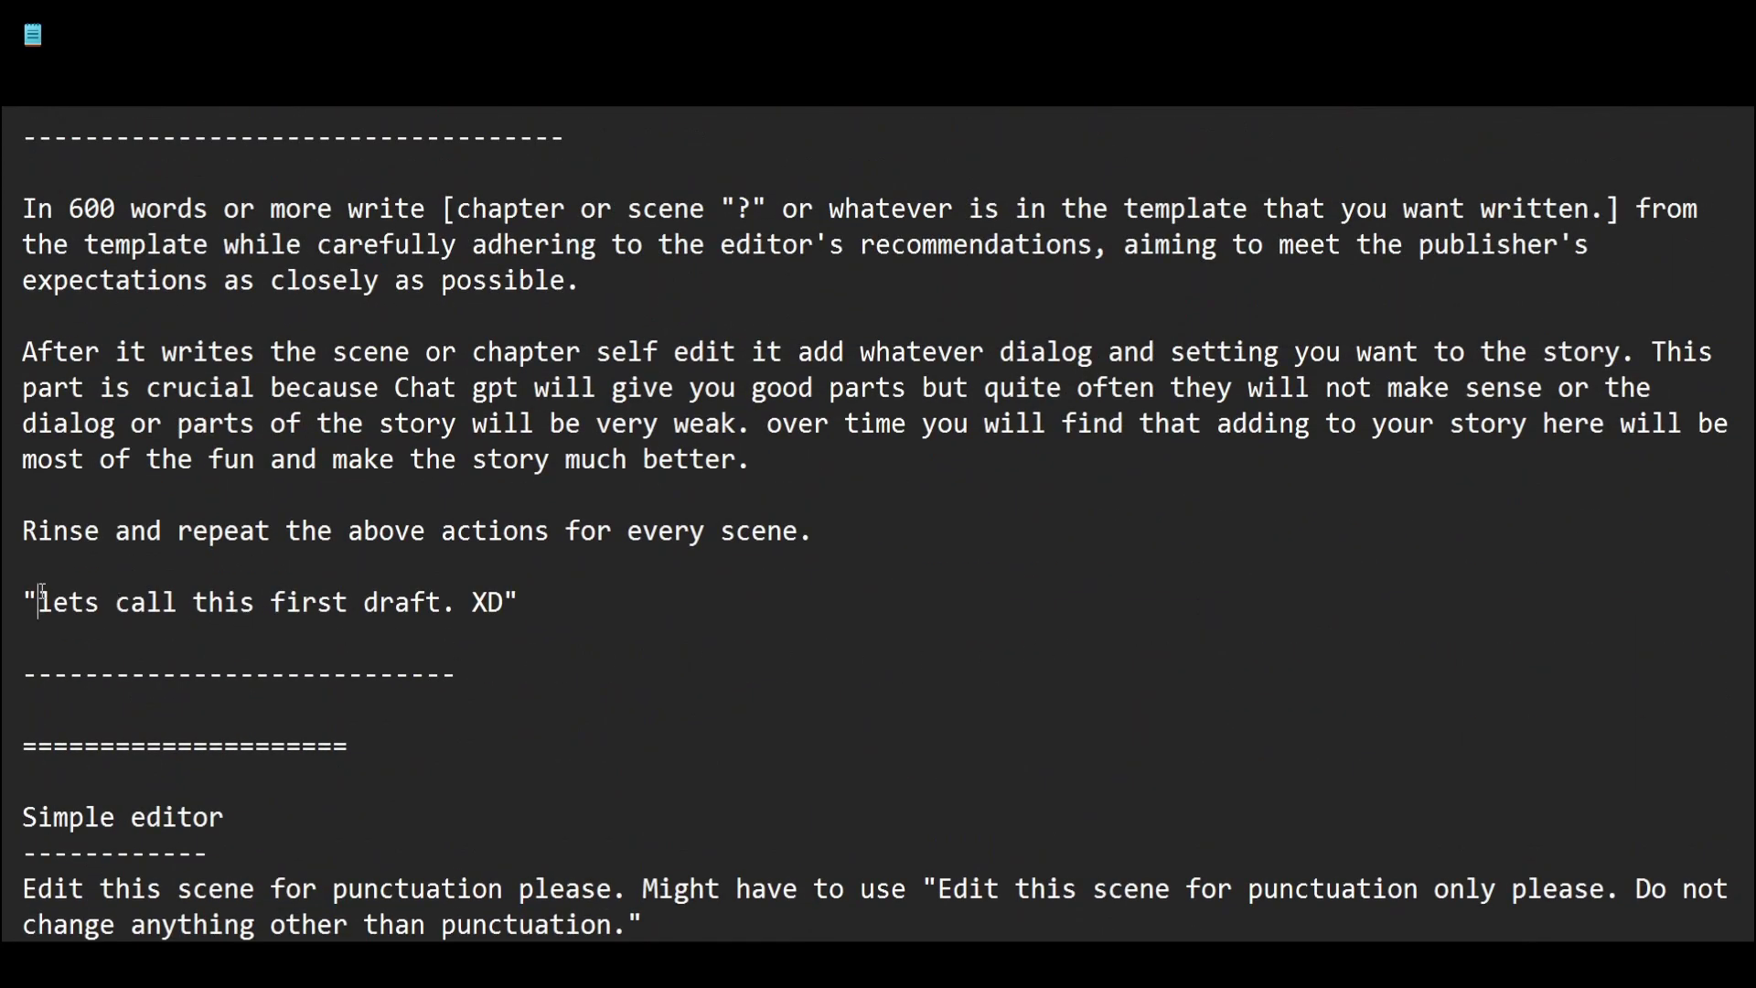
left_click_drag(37, 602, 378, 602)
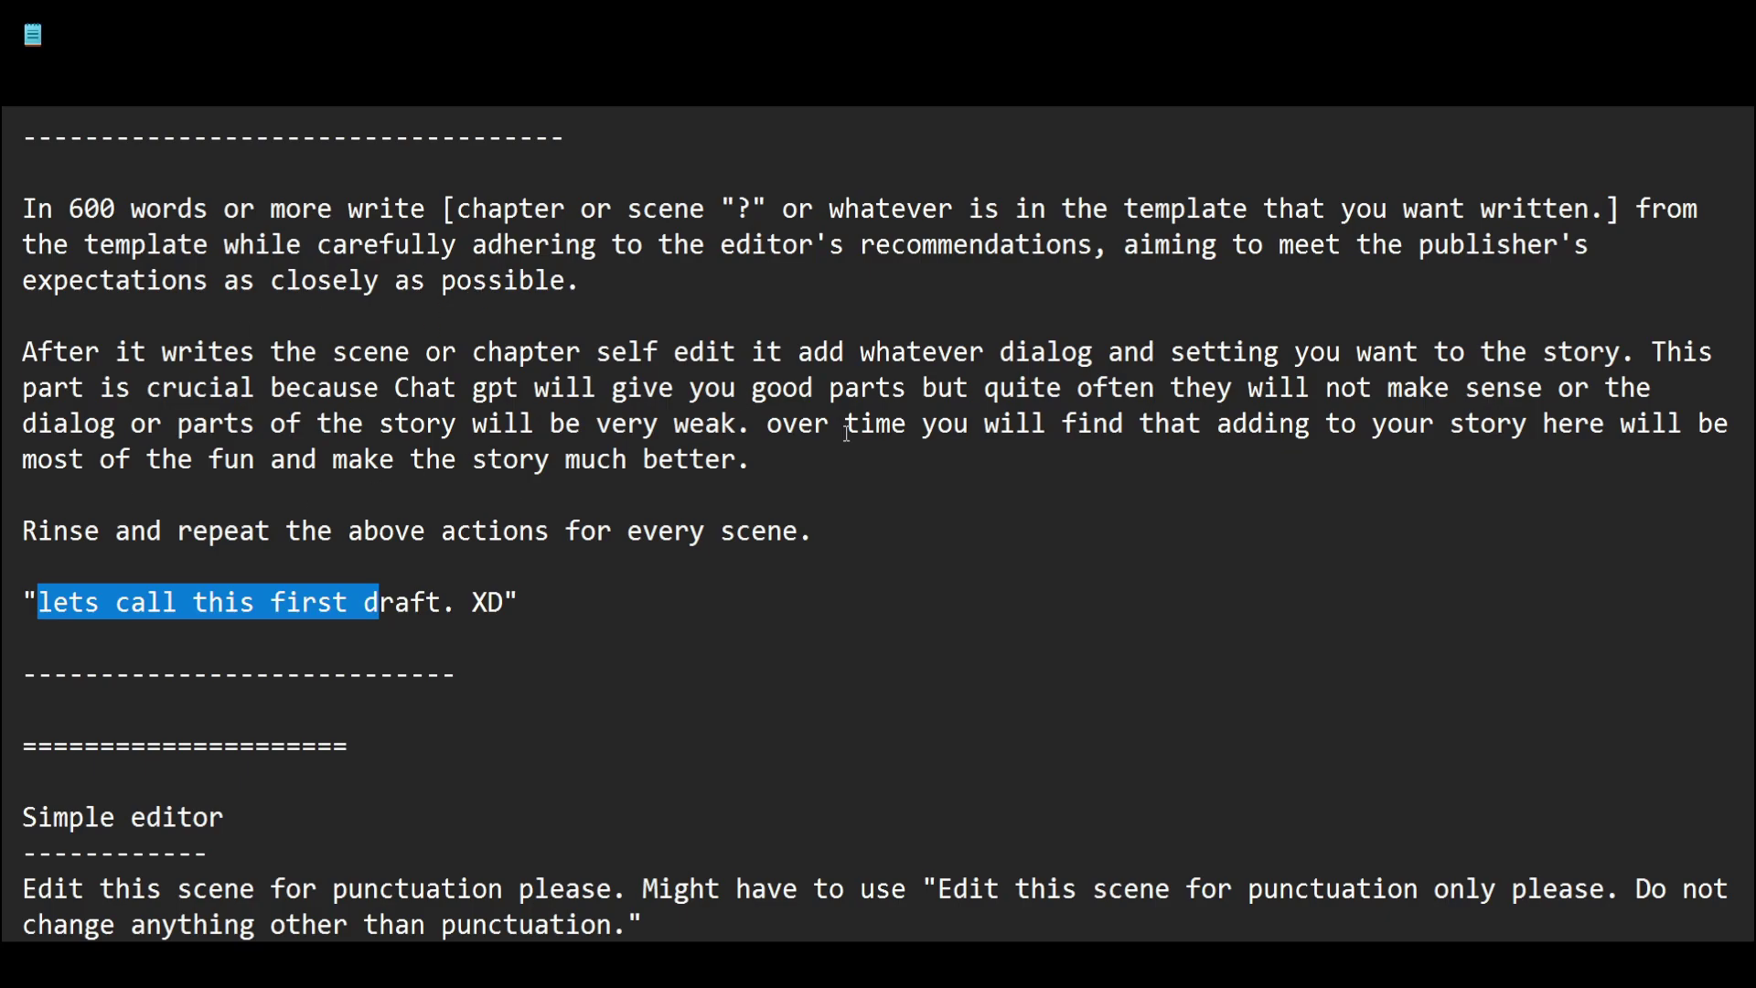
scroll(719, 377, "down", 10)
scroll(596, 519, "down", 15)
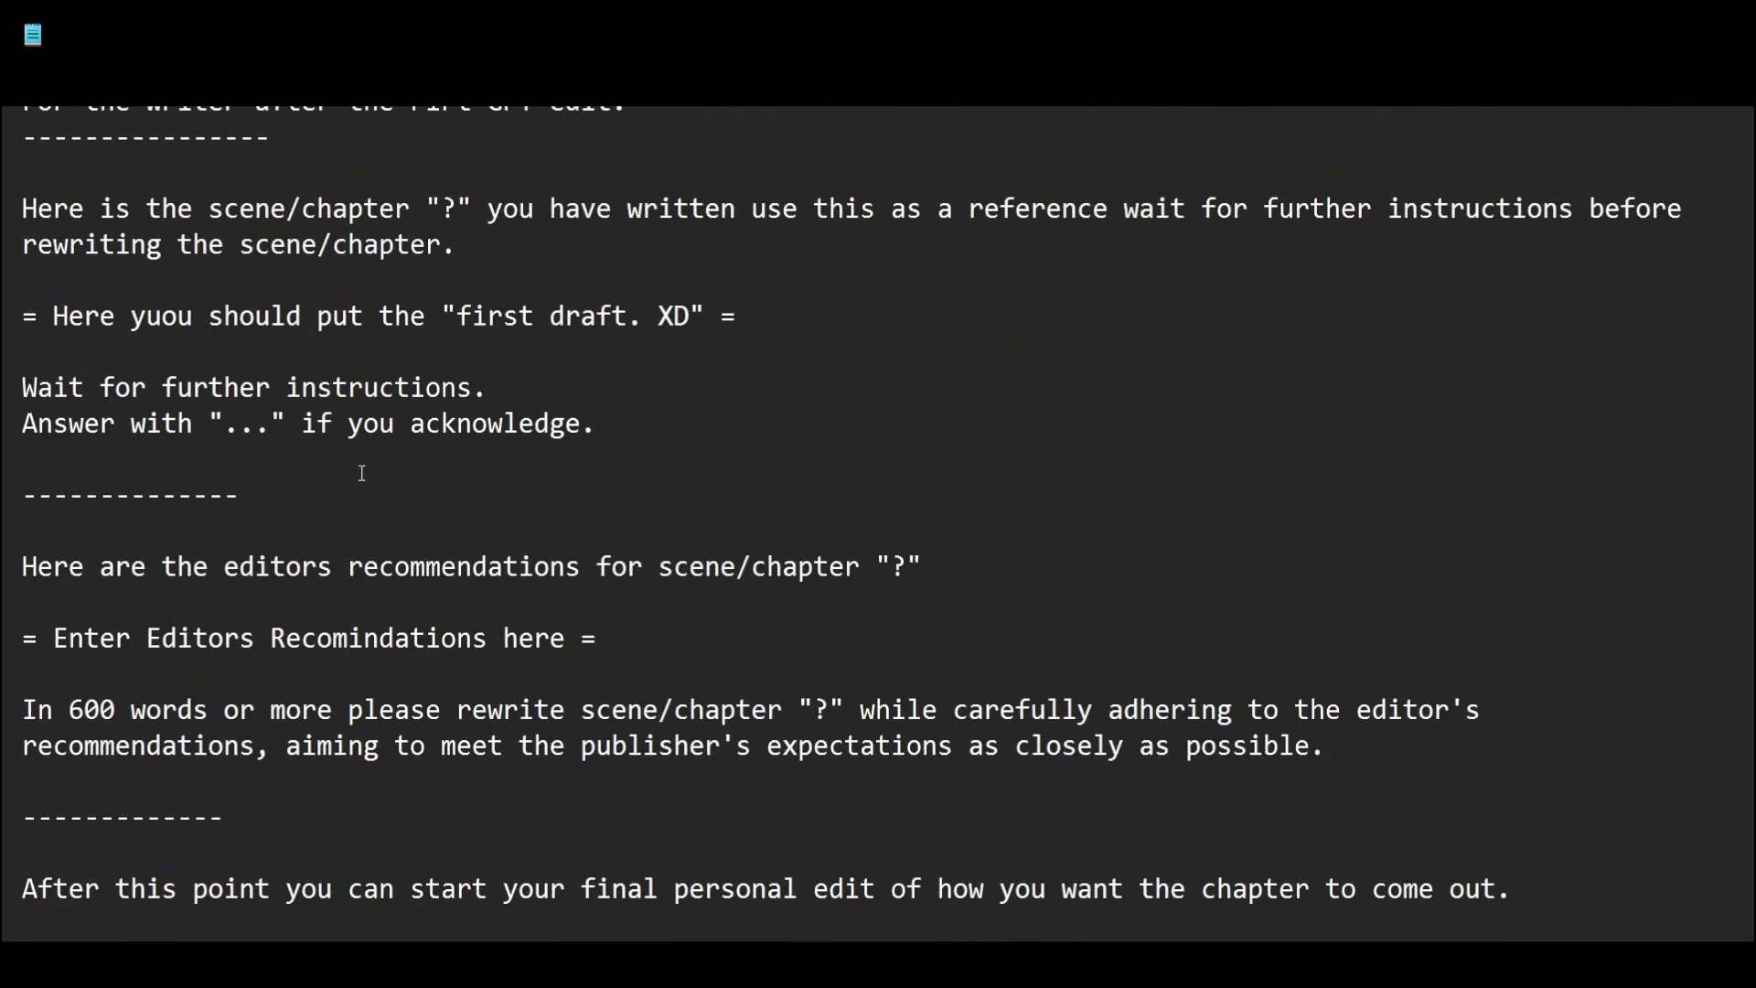
scroll(353, 478, "up", 2)
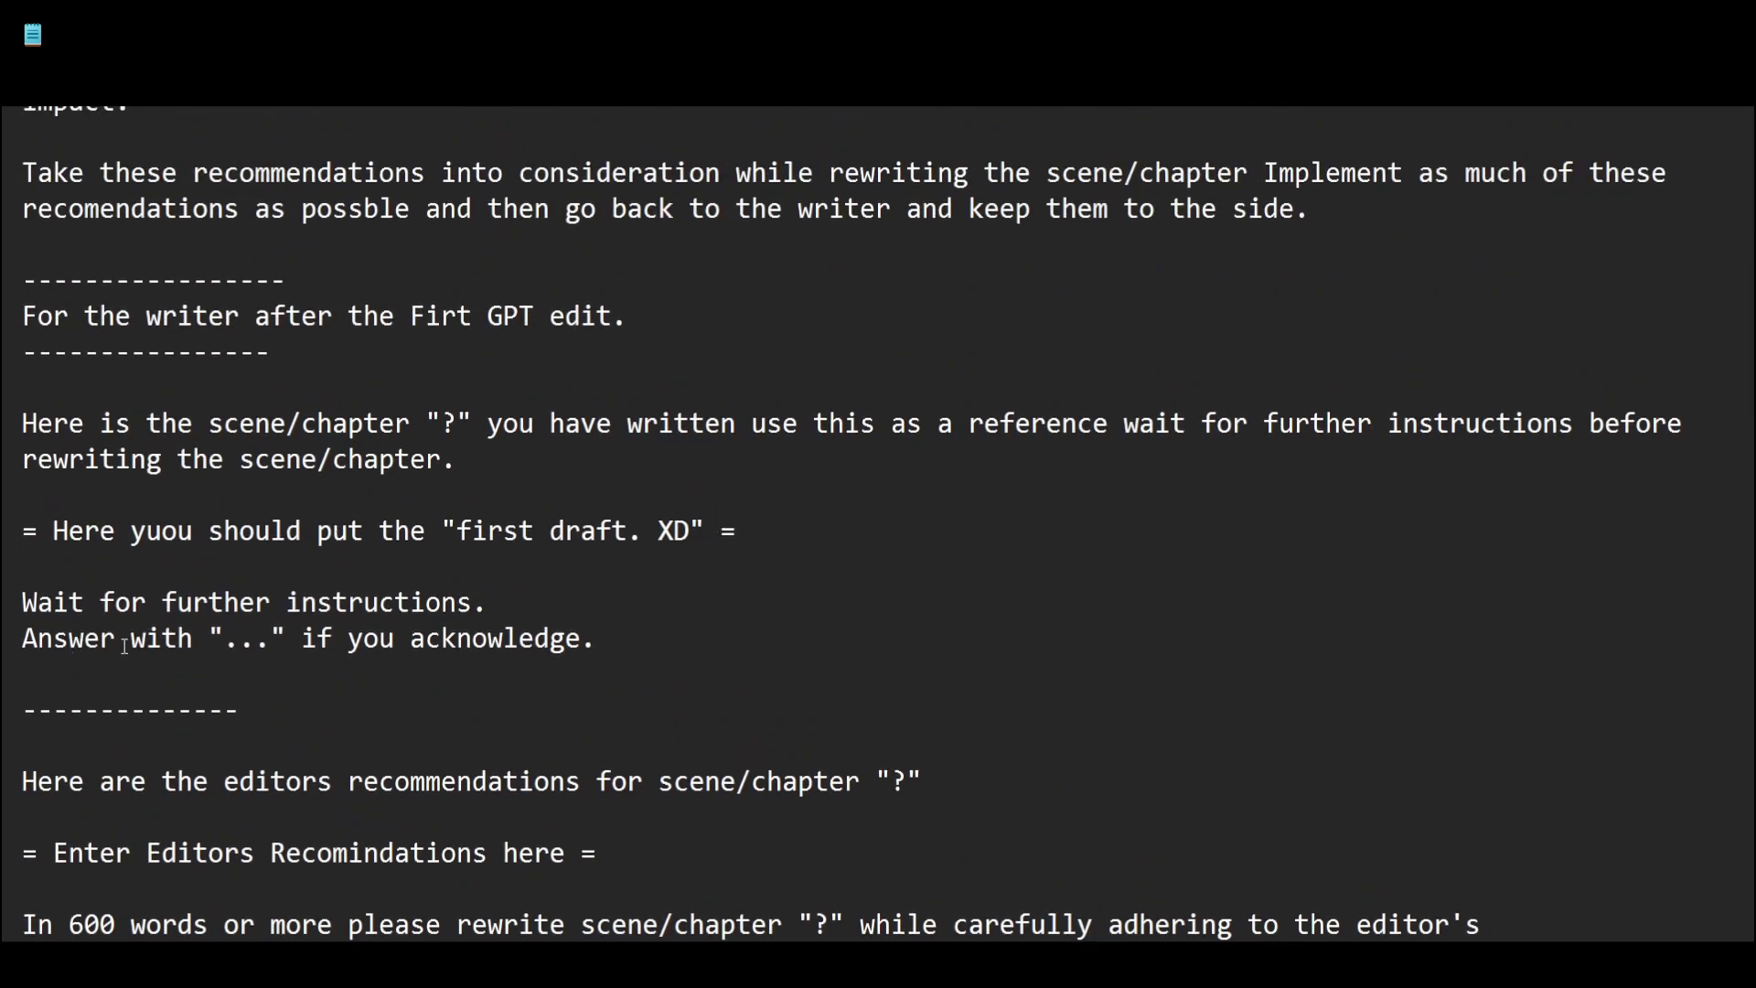
scroll(549, 650, "down", 2)
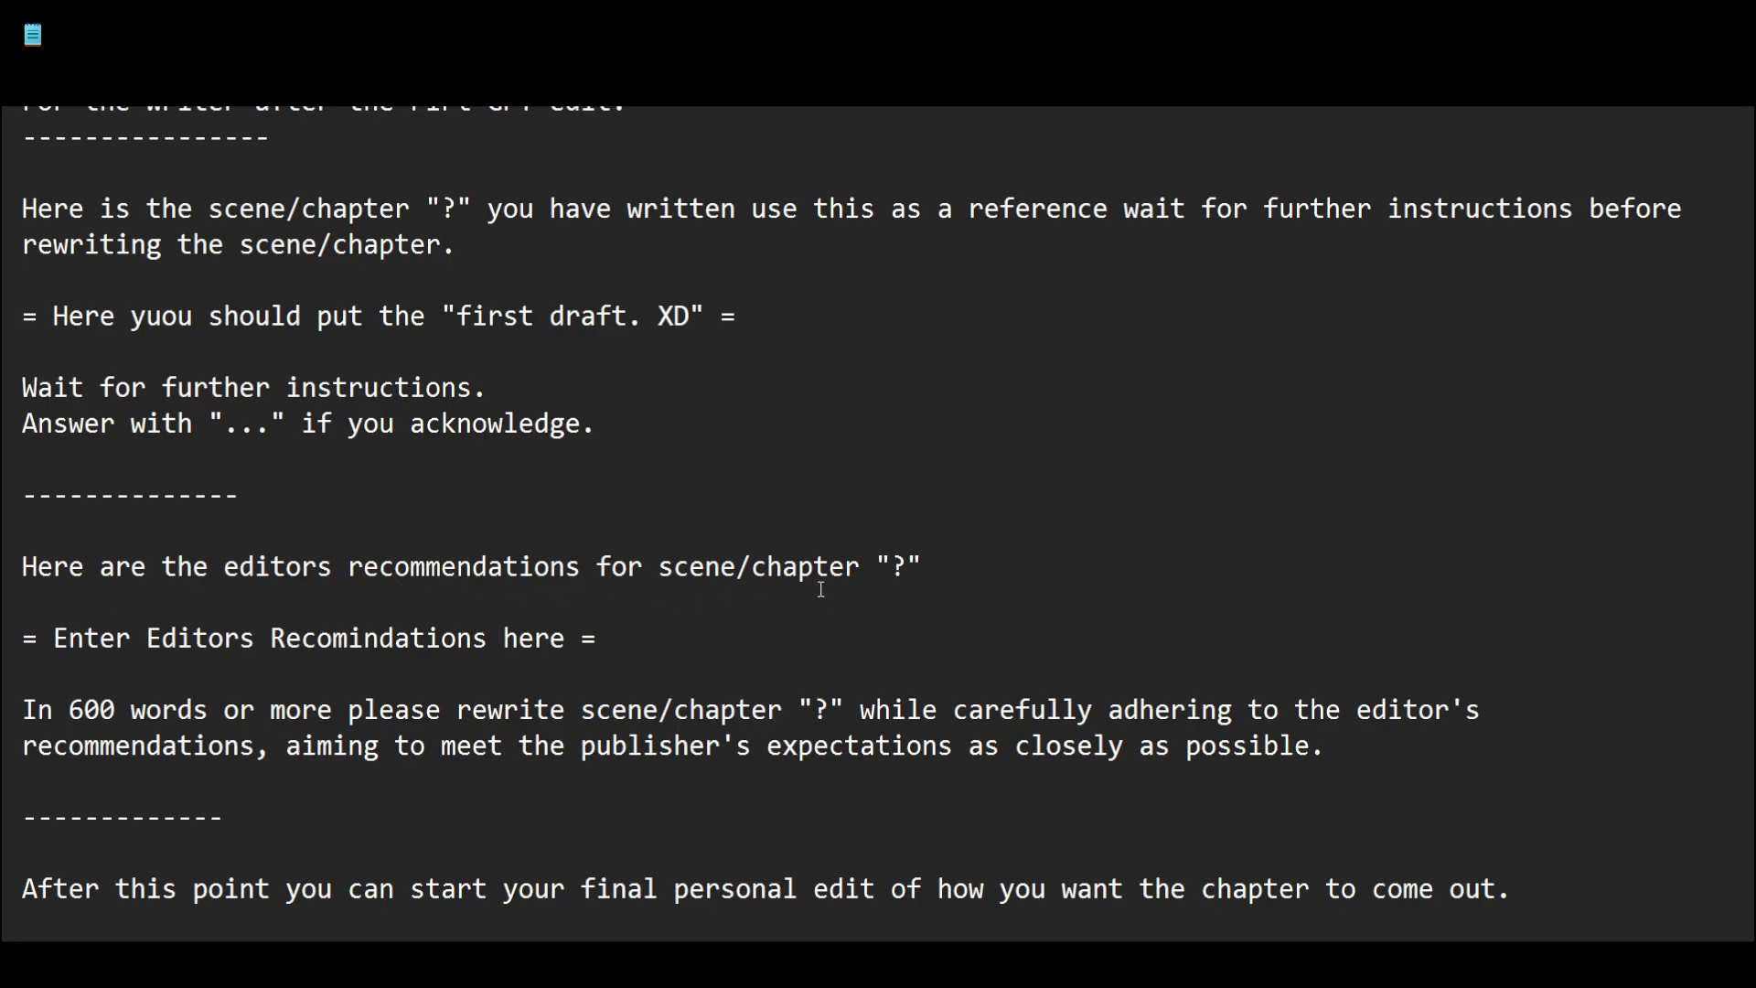
- Highlight the "Enter Editors Recomindations here" placeholder and the "?" in the 600-word rewrite prompt
left_click_drag(53, 638, 567, 638)
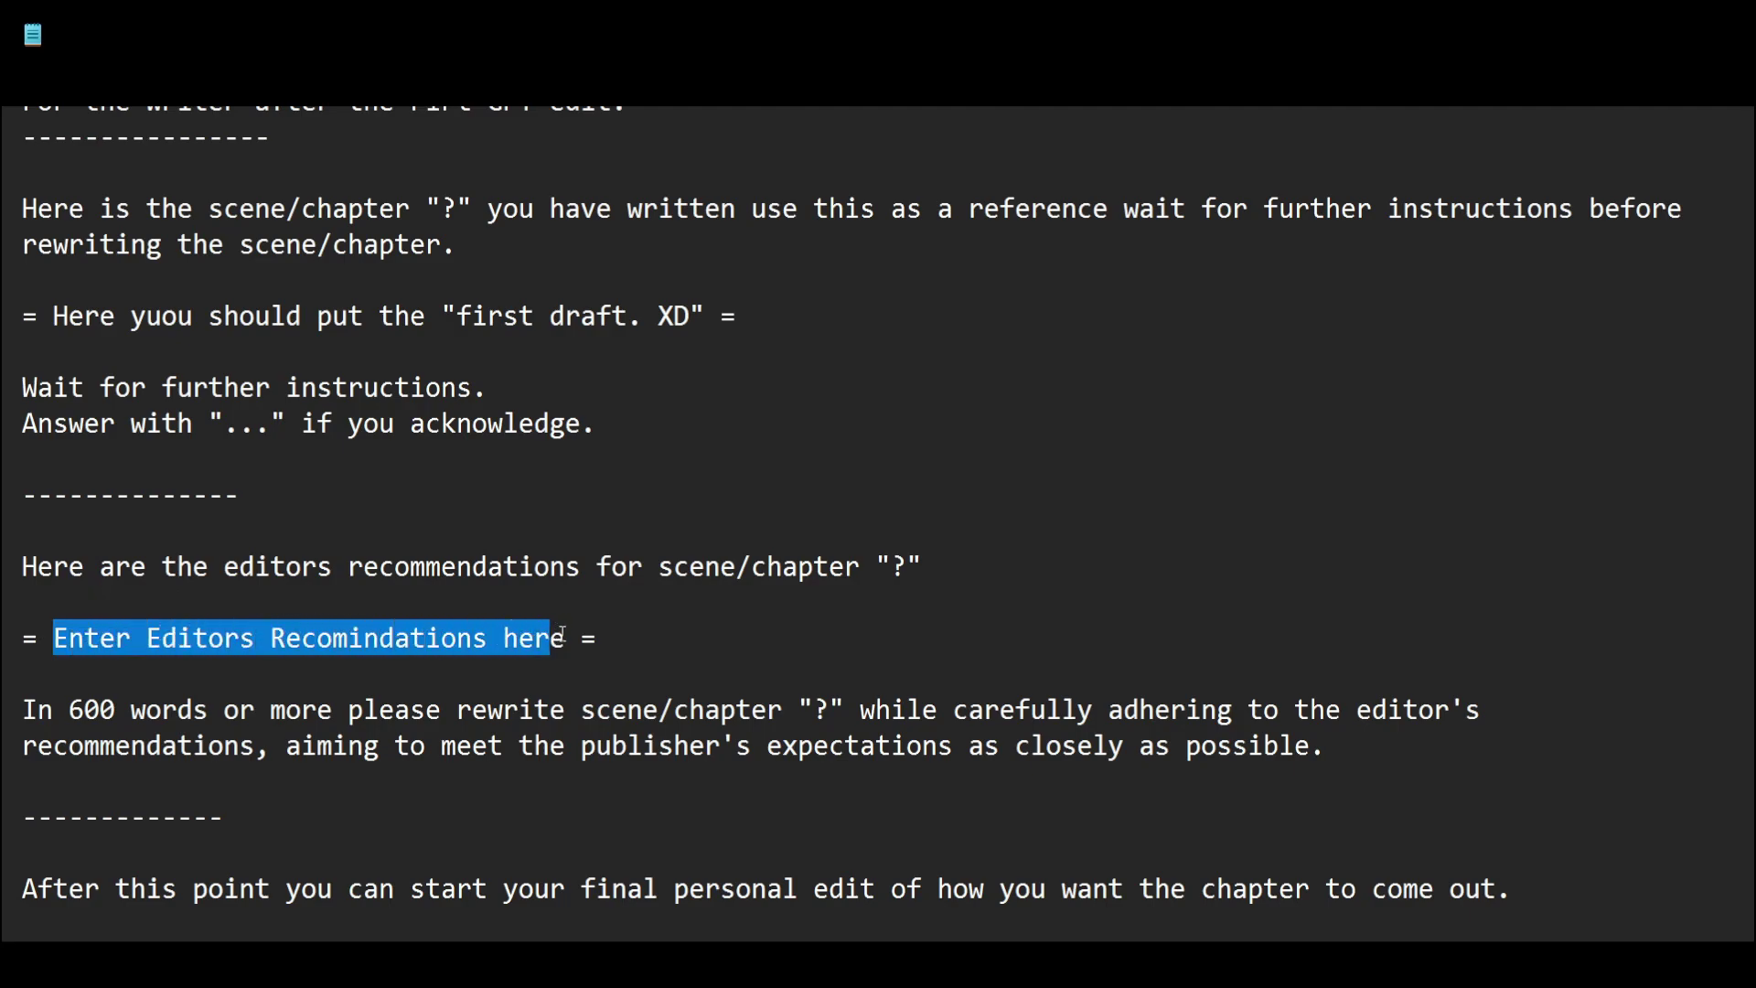
left_click(57, 638)
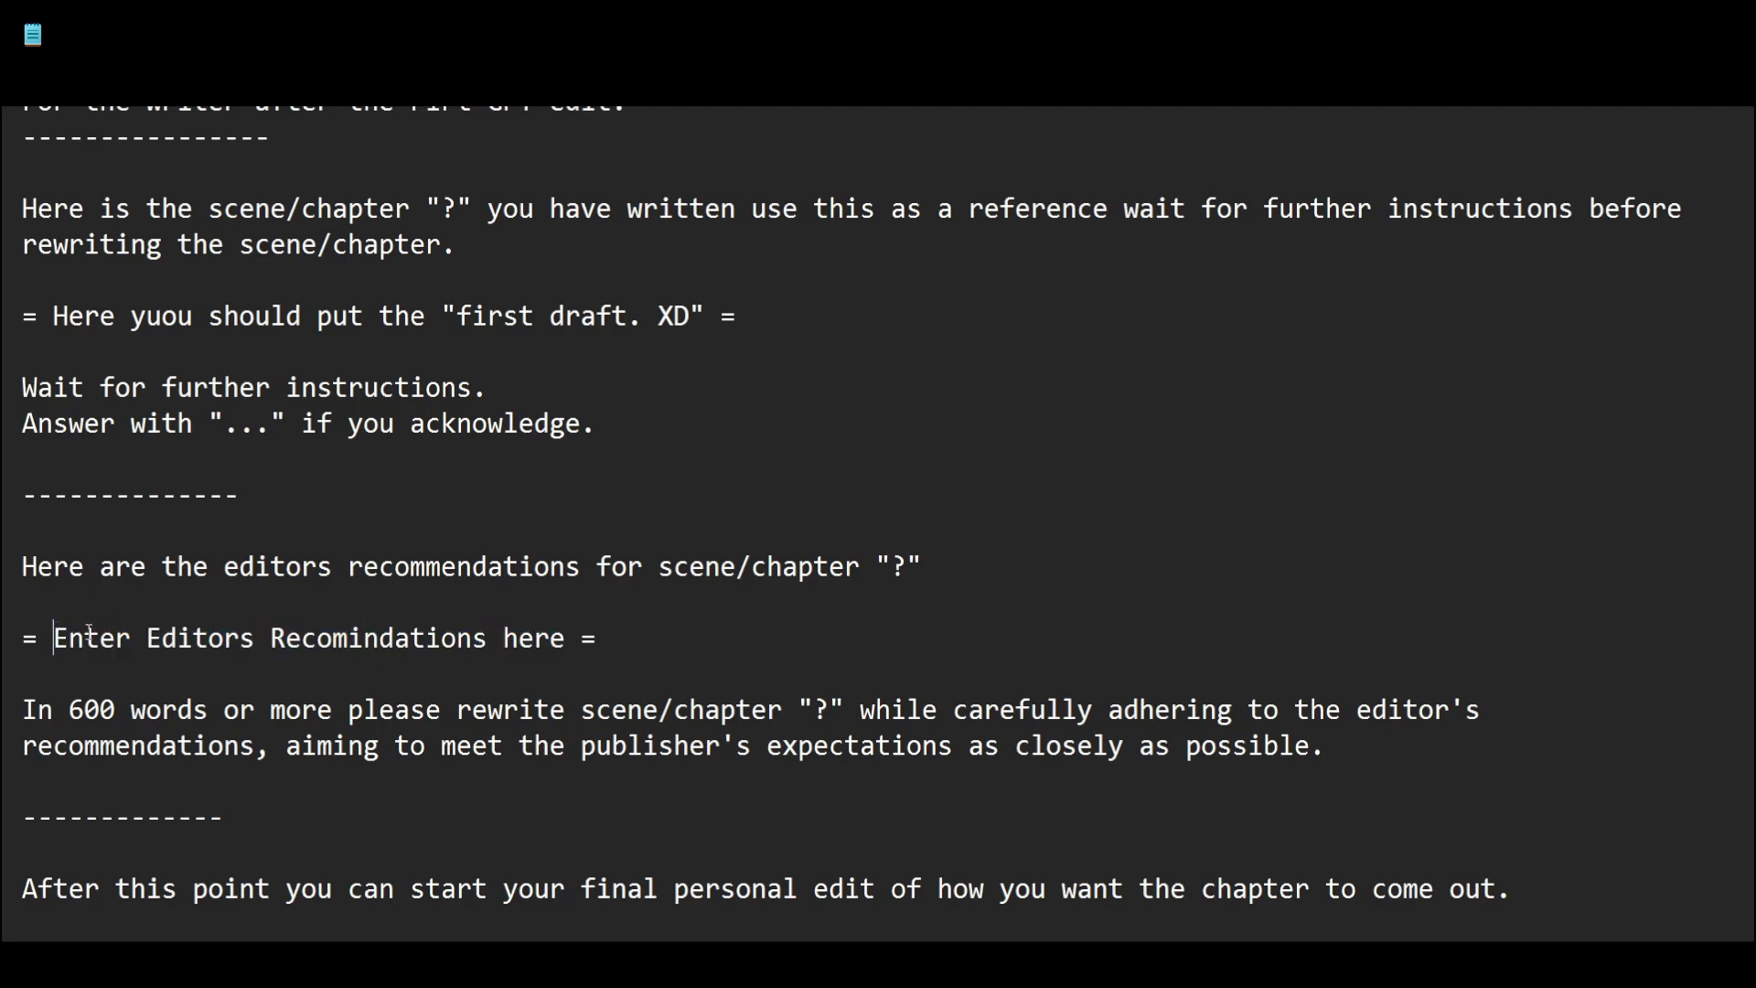
left_click_drag(54, 638, 566, 638)
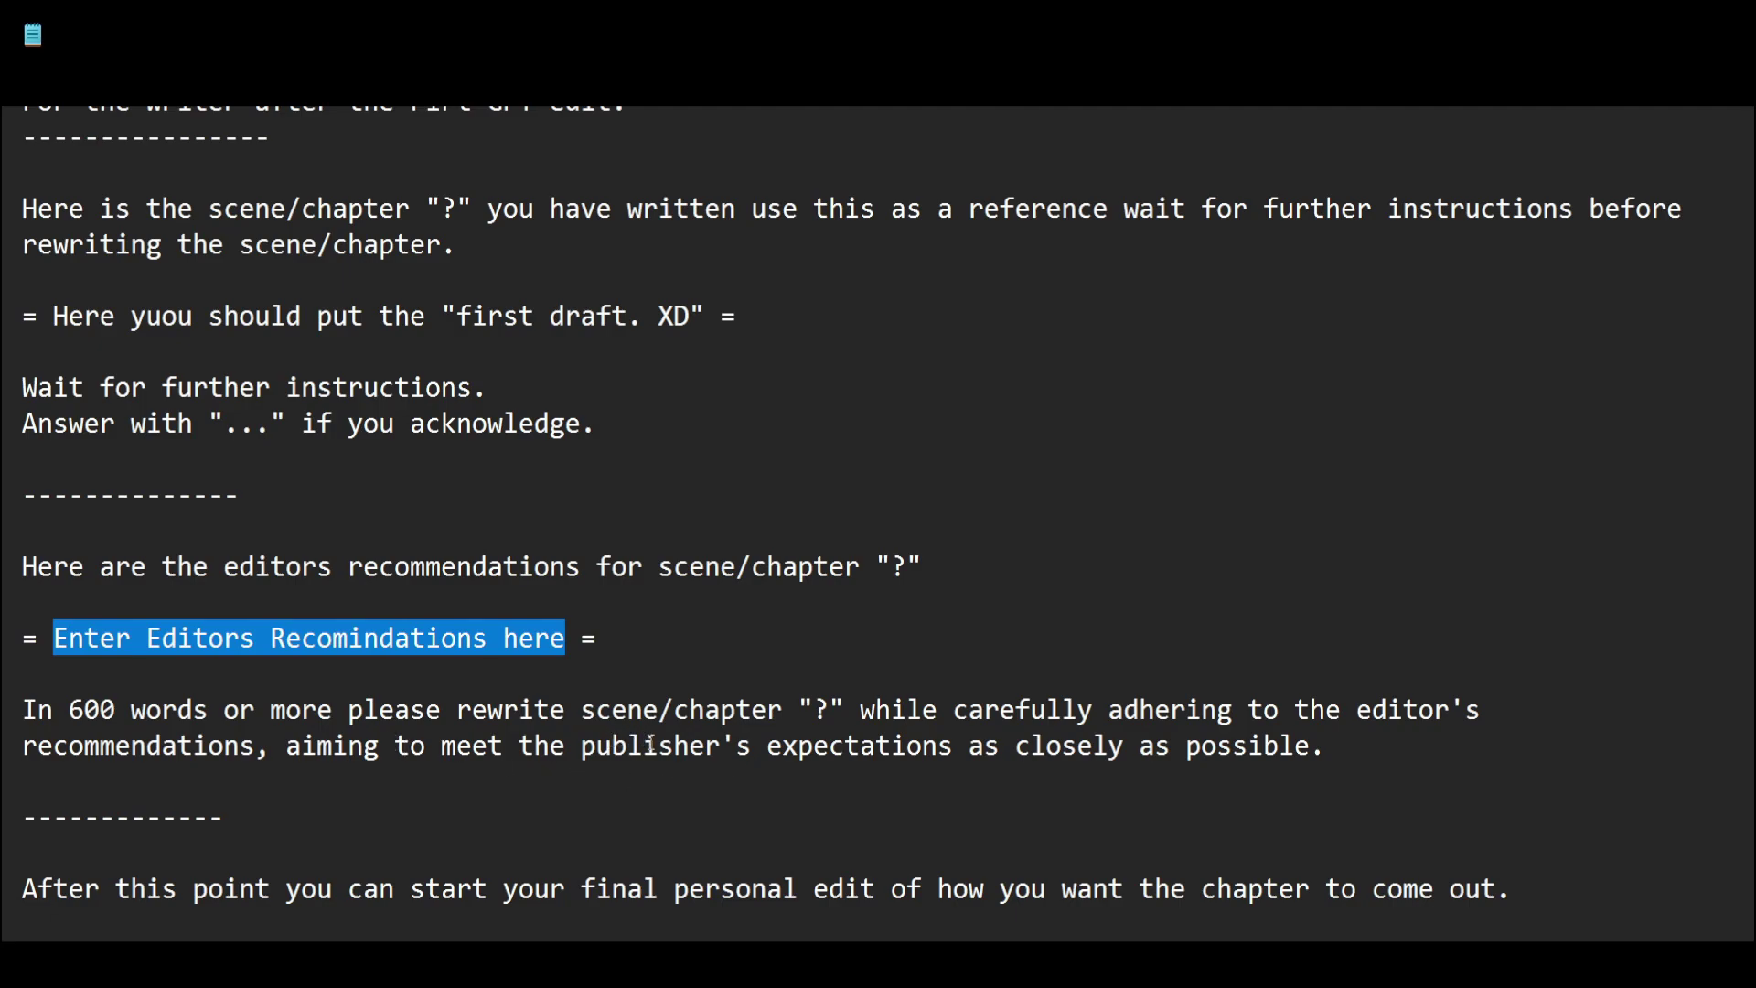
double_click(821, 710)
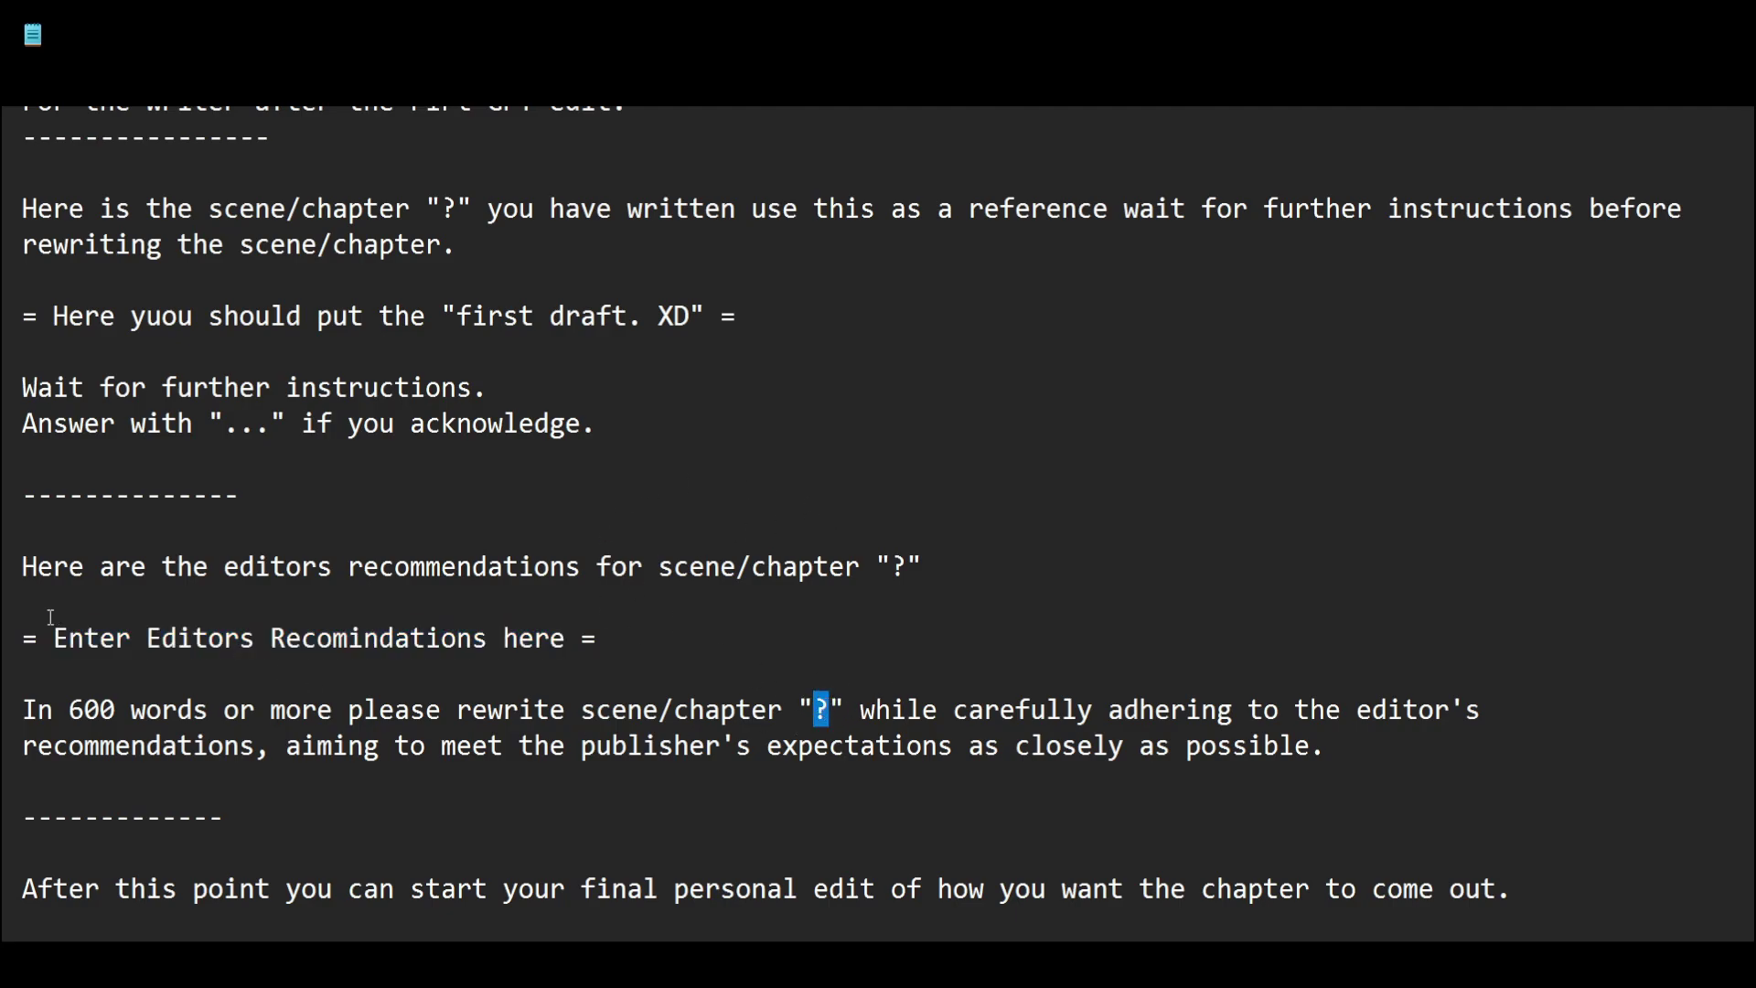
left_click_drag(63, 638, 567, 651)
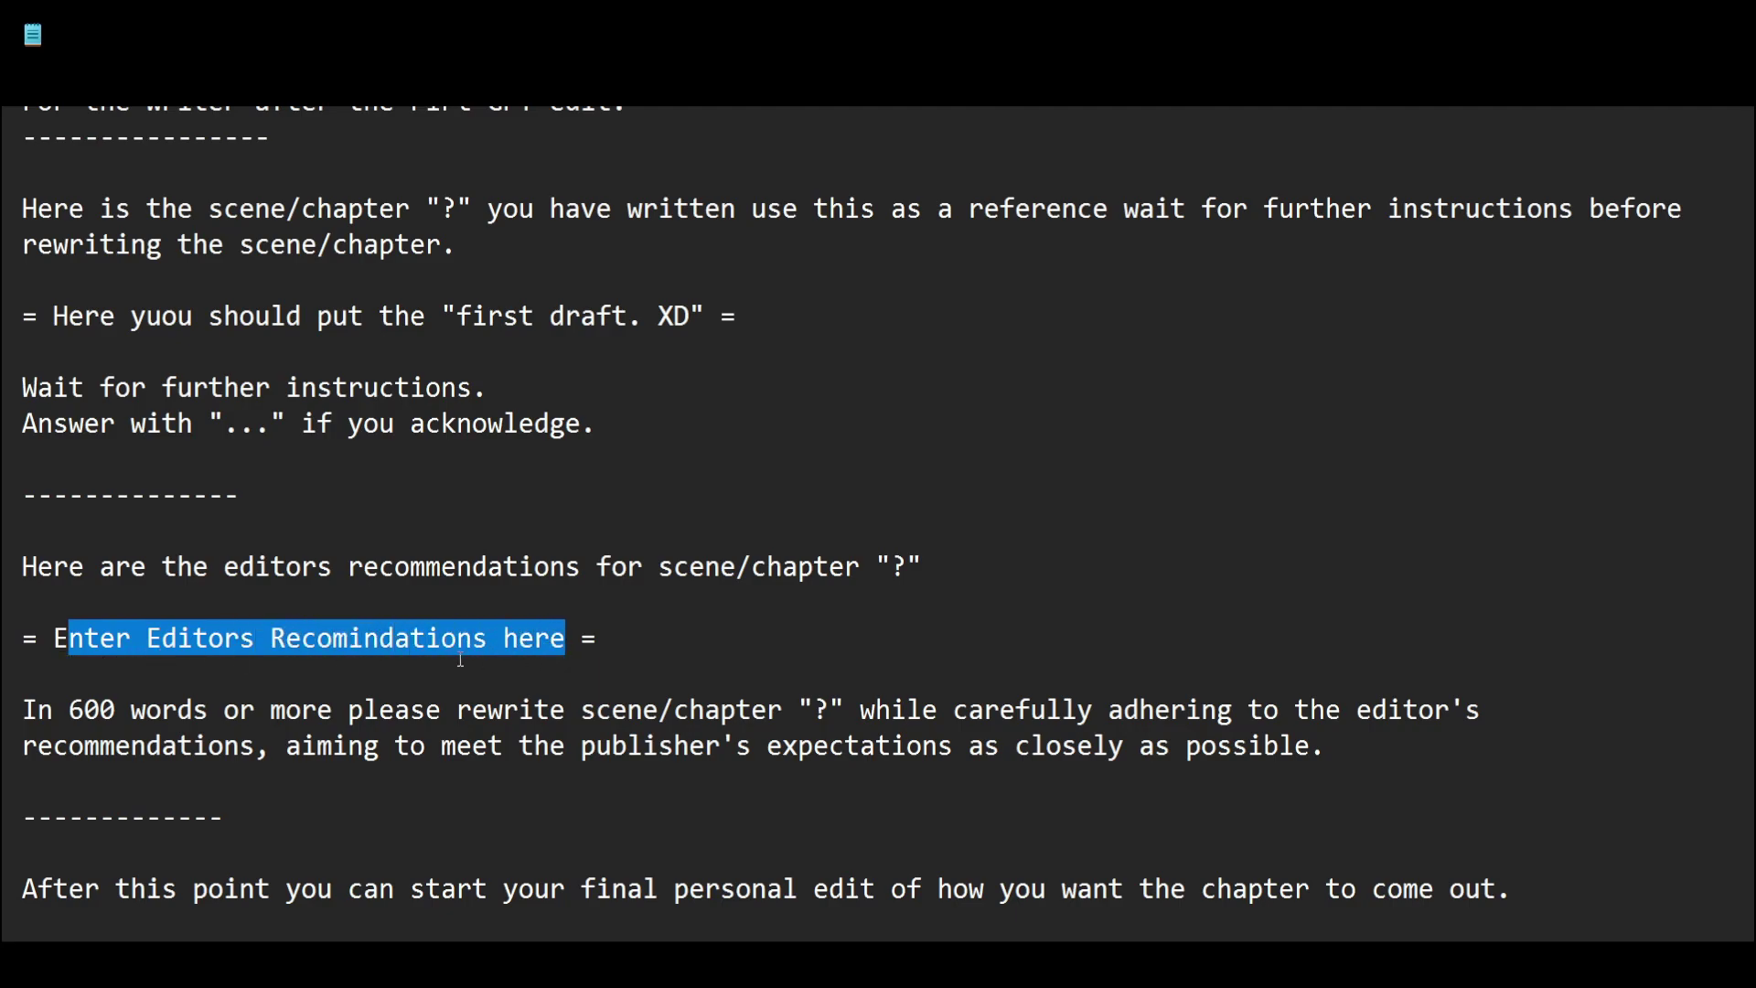
- Highlight the scene/chapter "?" references around the editor's recommendations placeholder and the placeholder itself, and clear the selection
double_click(905, 562)
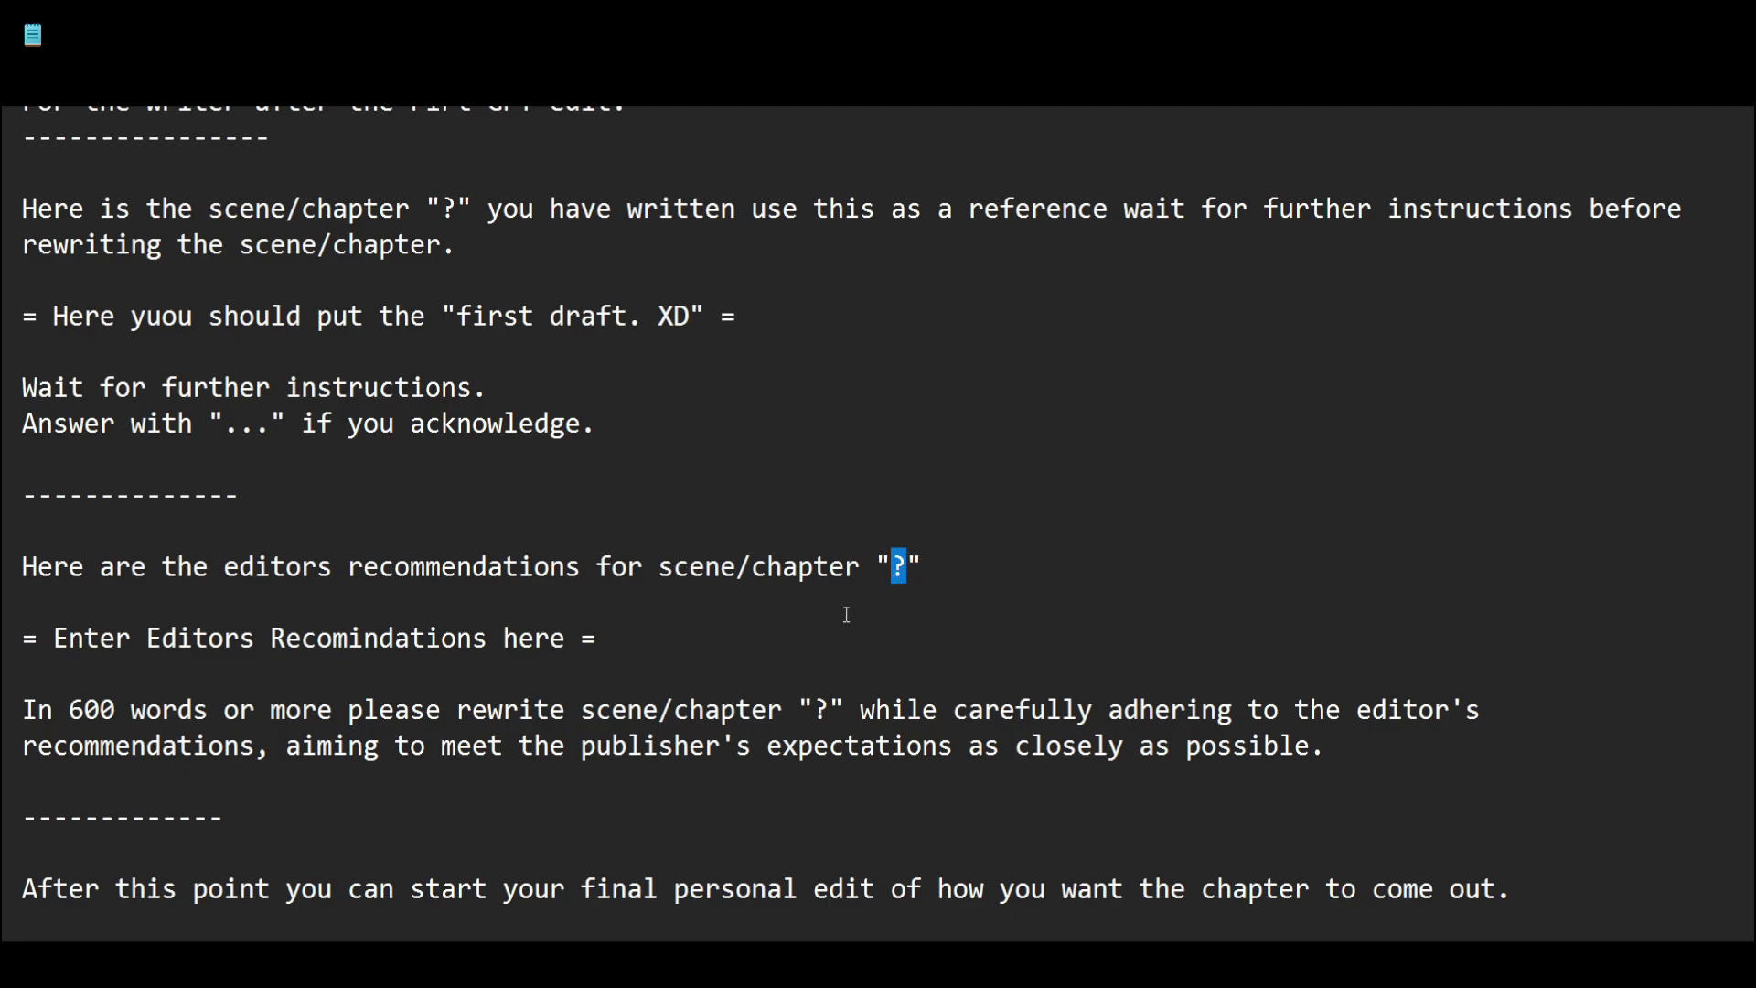
left_click_drag(580, 710, 823, 710)
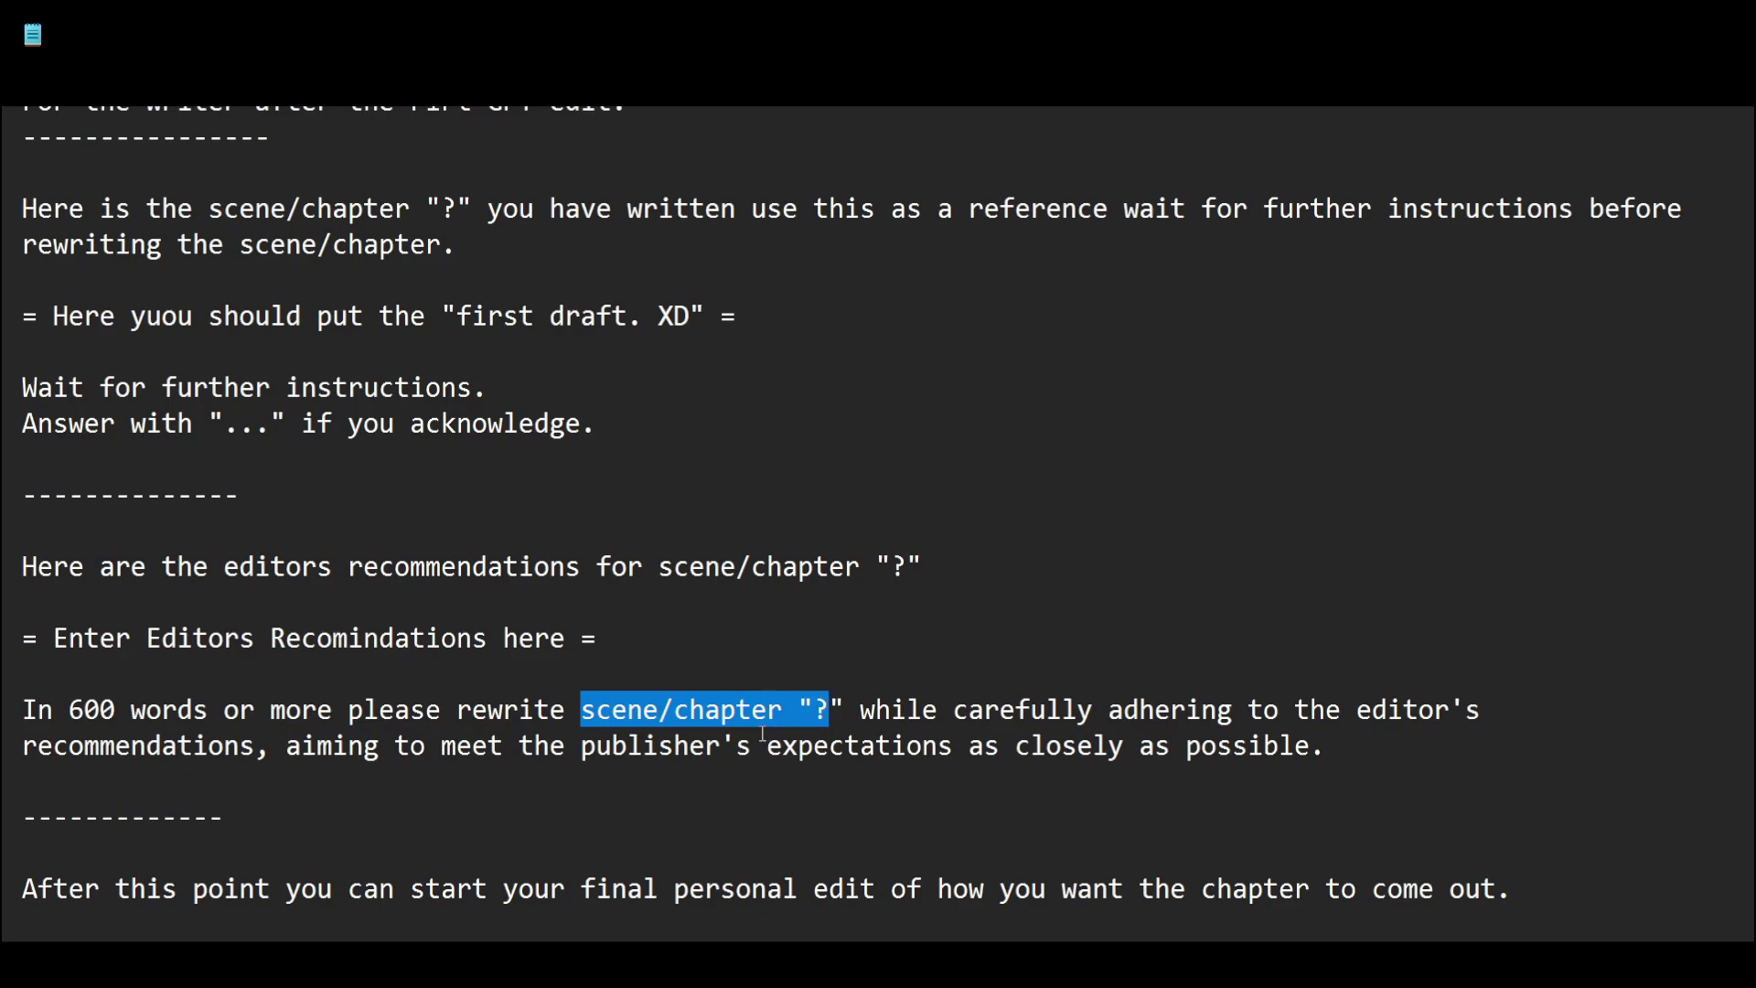
left_click_drag(55, 637, 565, 641)
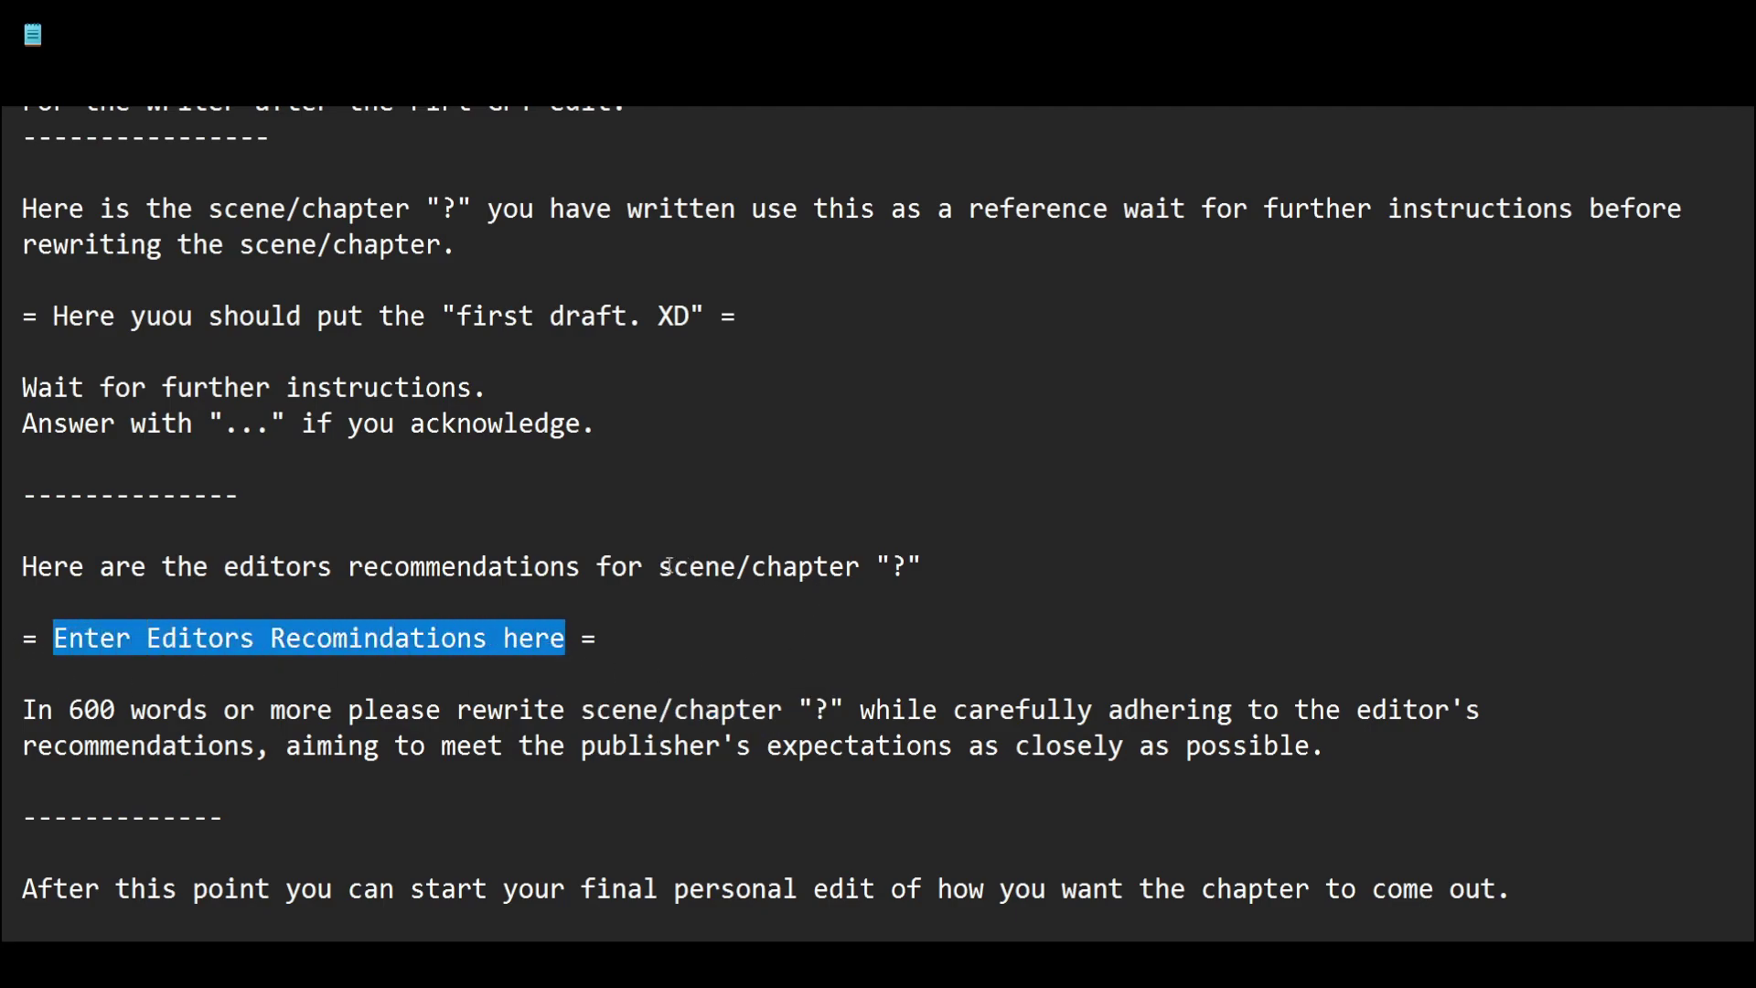
left_click_drag(676, 569, 926, 572)
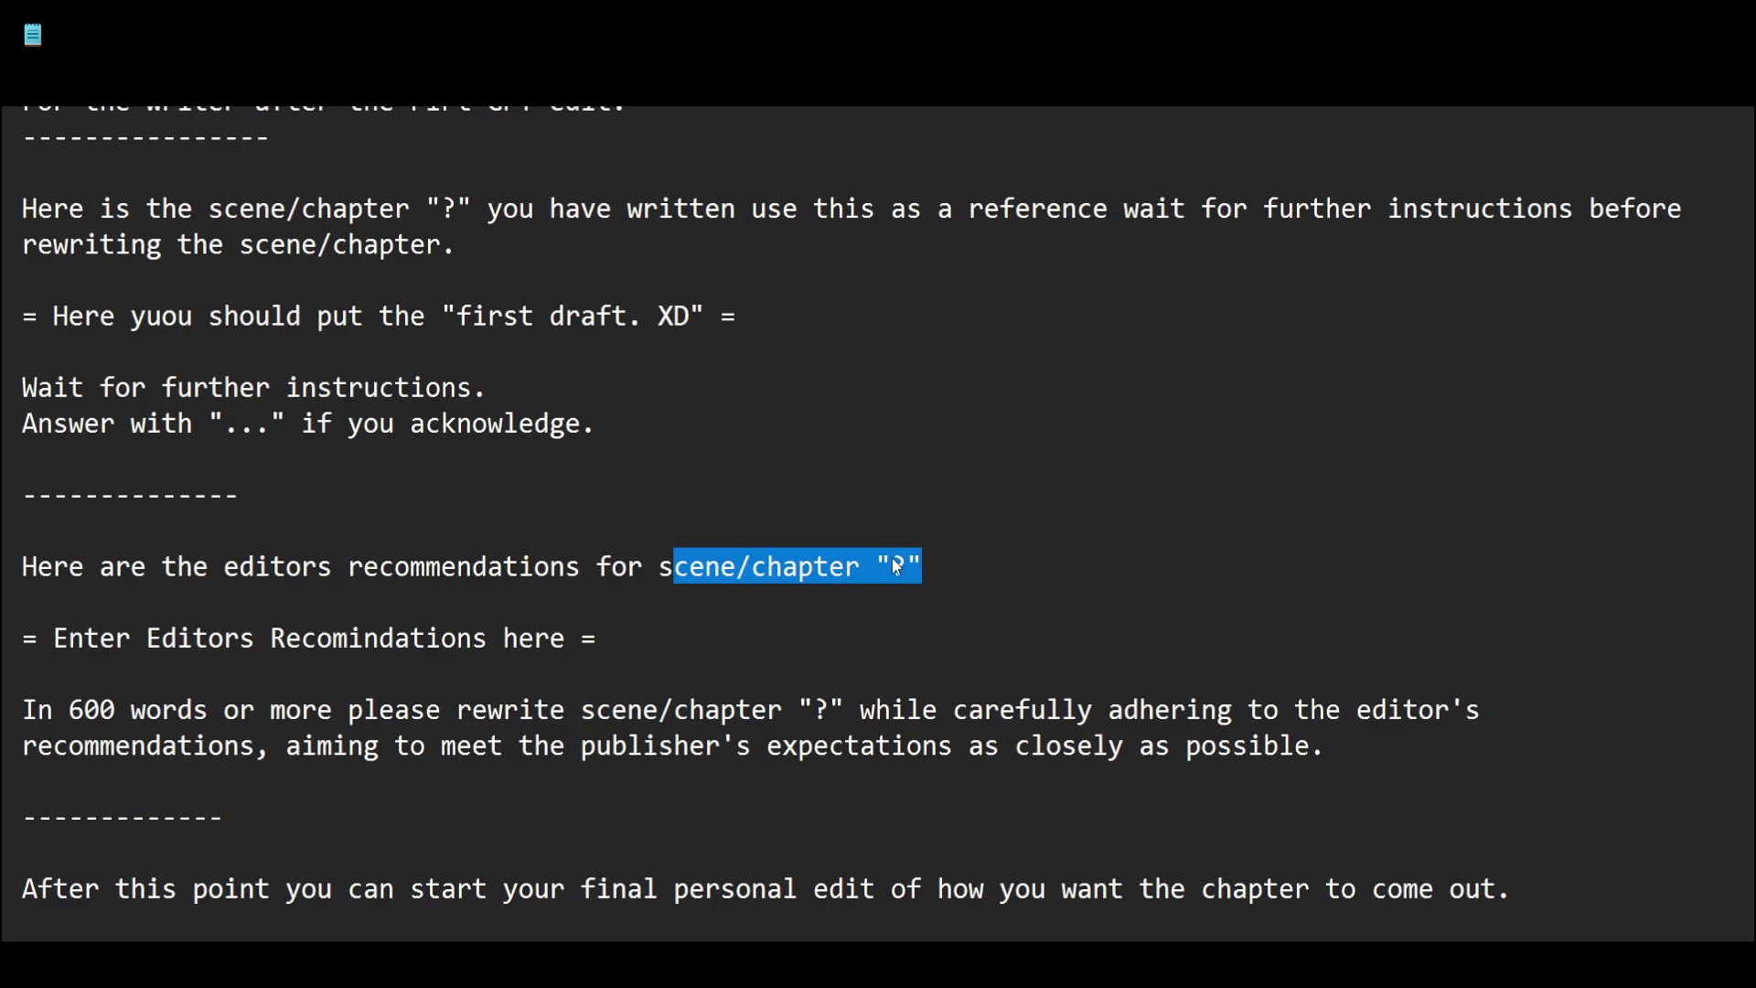
left_click(894, 566)
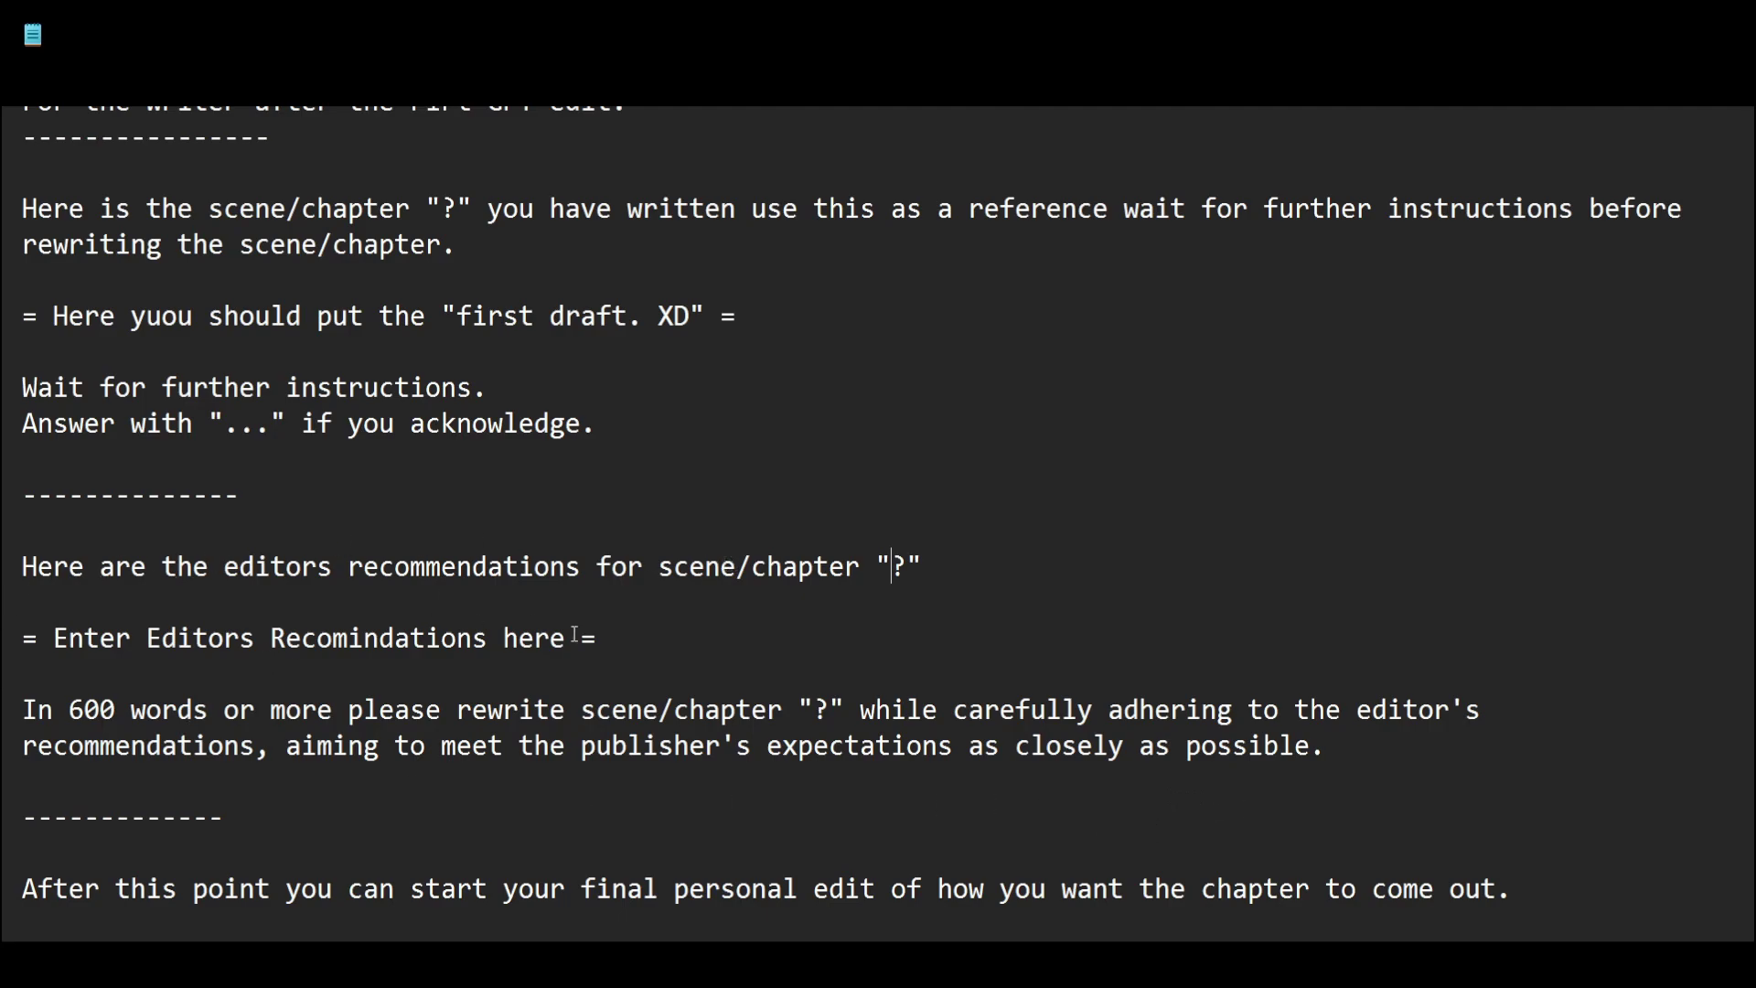
- Skim back from the rewrite prompt through the critique prompt and the detailed and simple editor sections
scroll(539, 624, "up", 3)
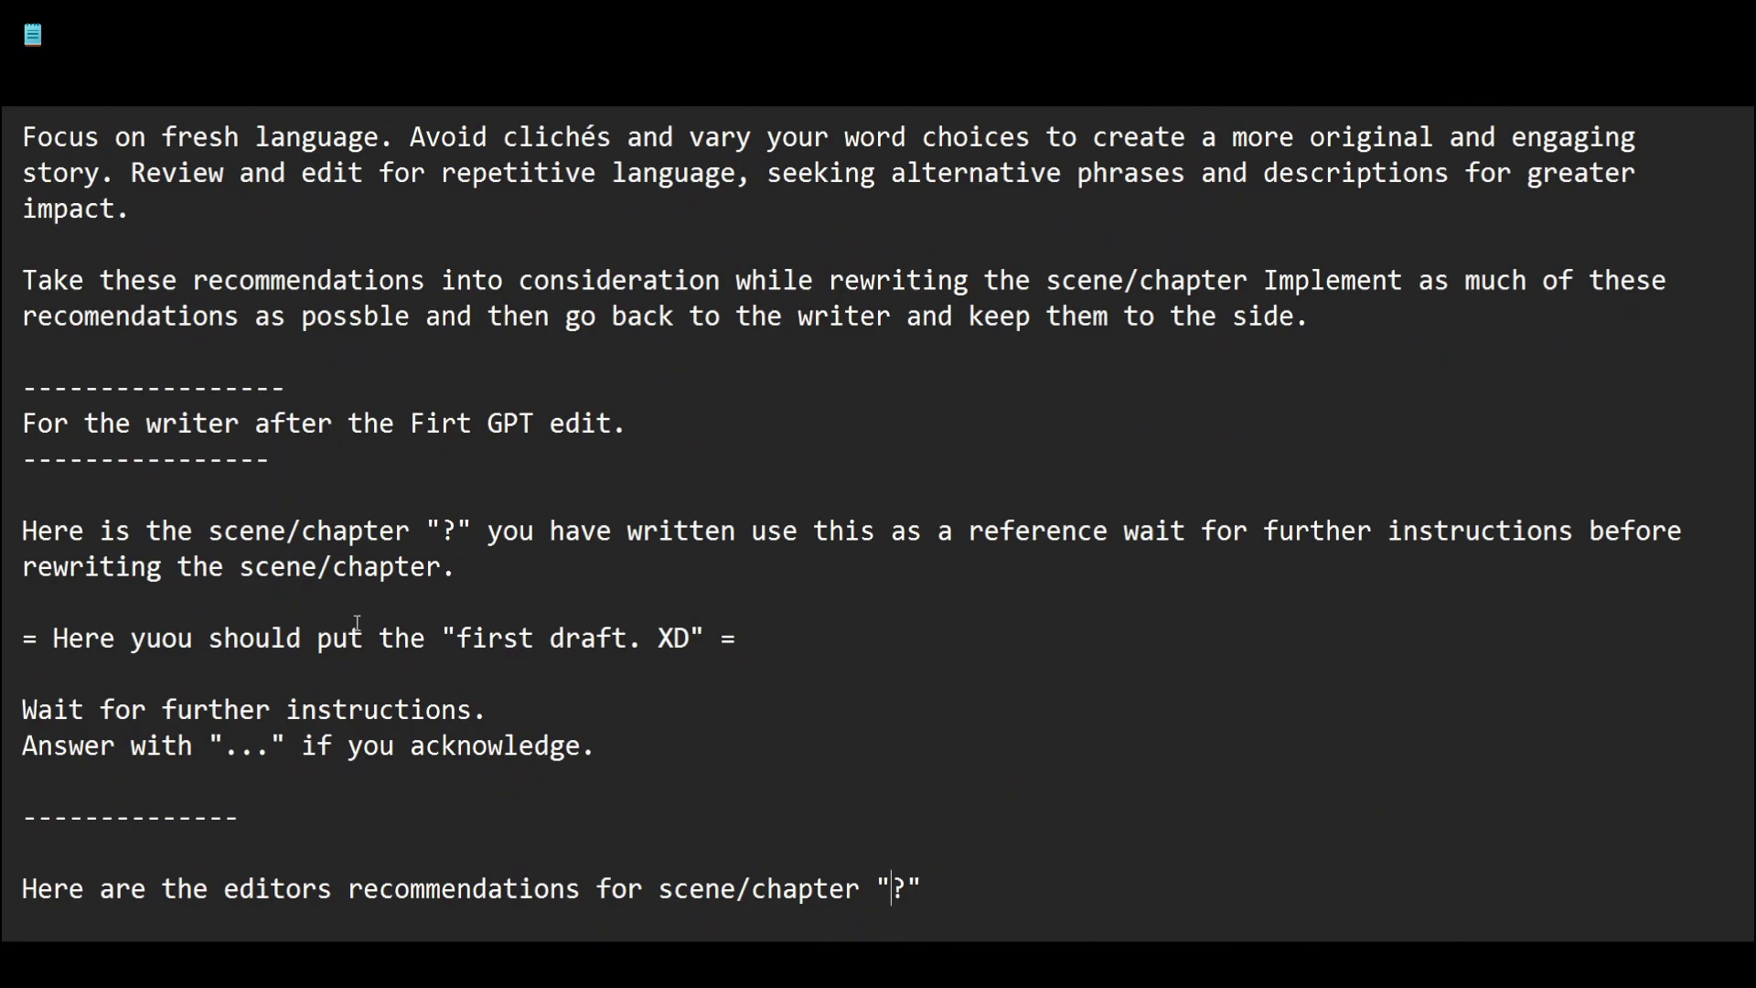
scroll(488, 600, "up", 20)
scroll(656, 455, "down", 20)
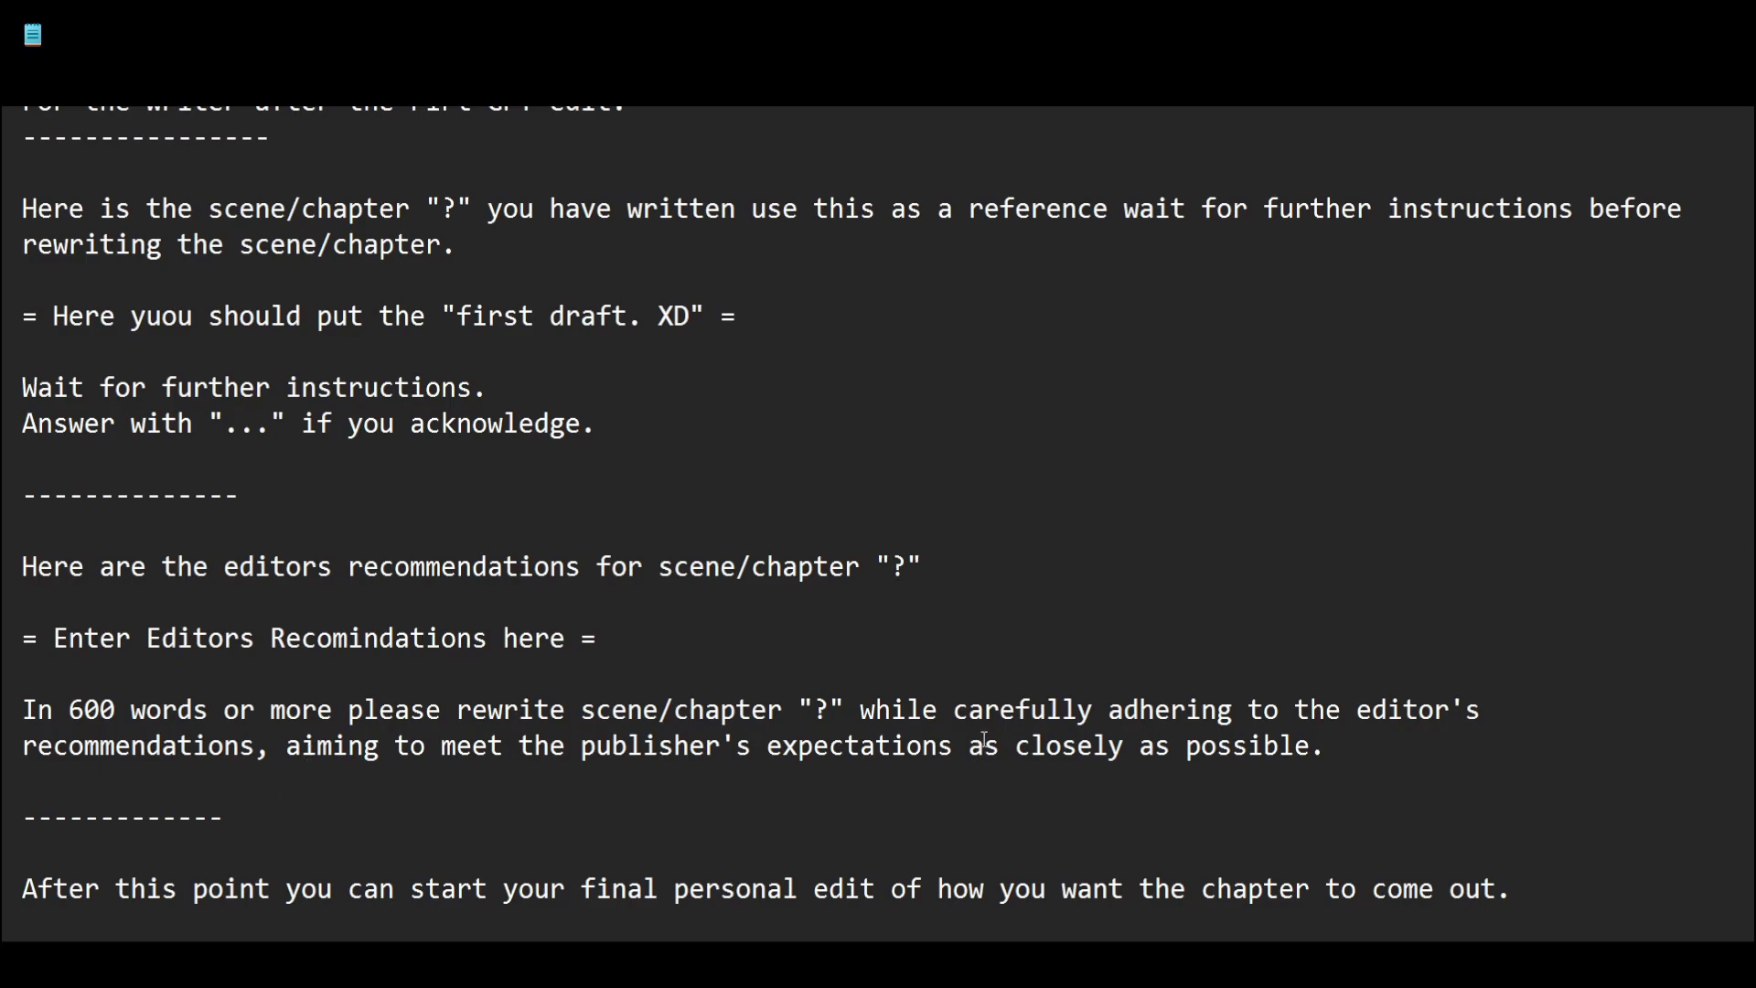
scroll(942, 710, "up", 15)
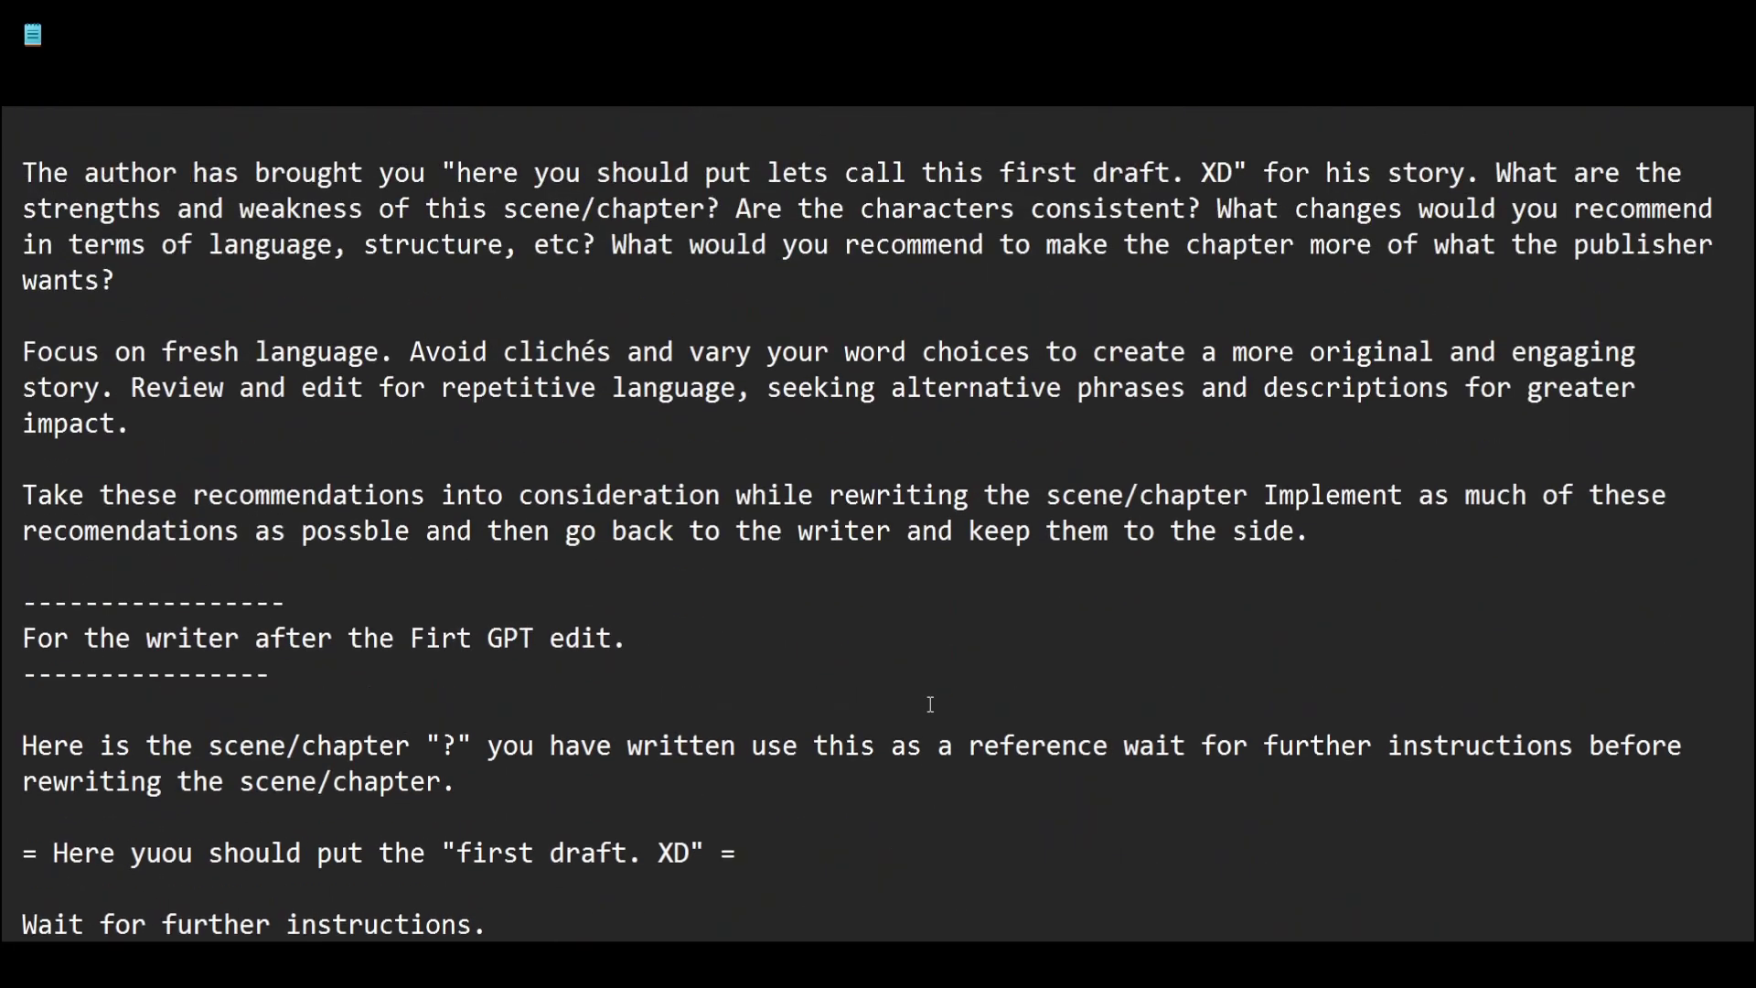
scroll(932, 706, "up", 4)
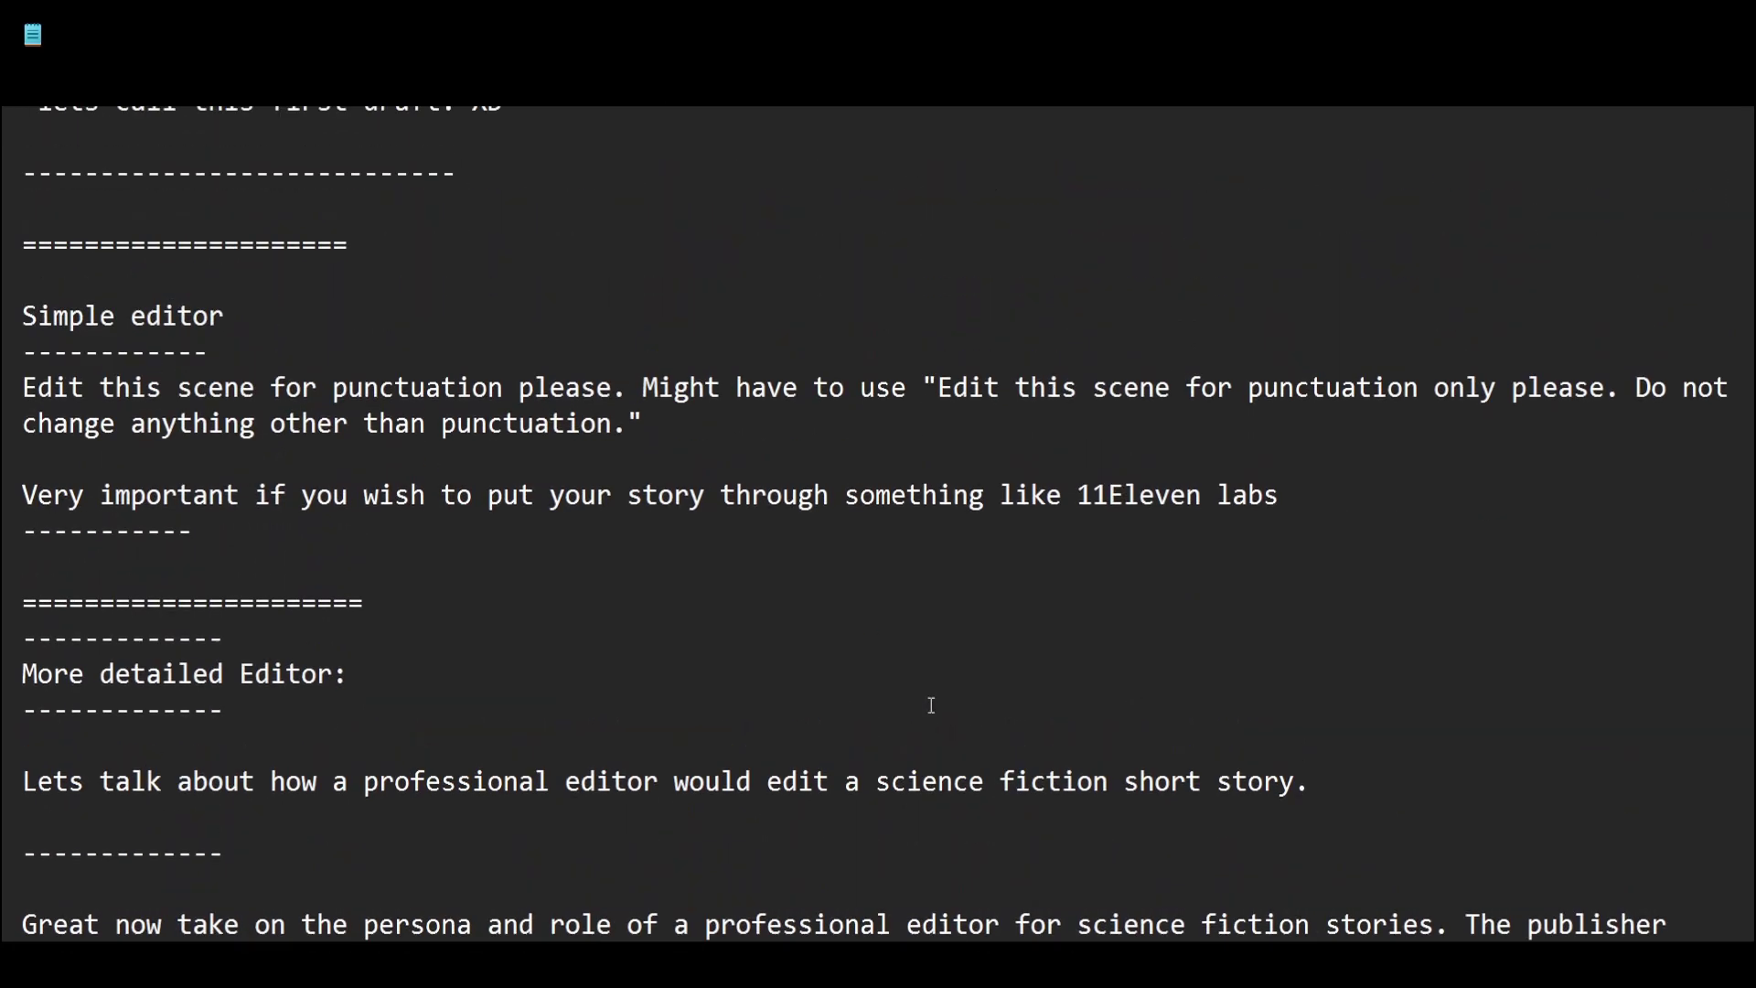
scroll(931, 707, "up", 20)
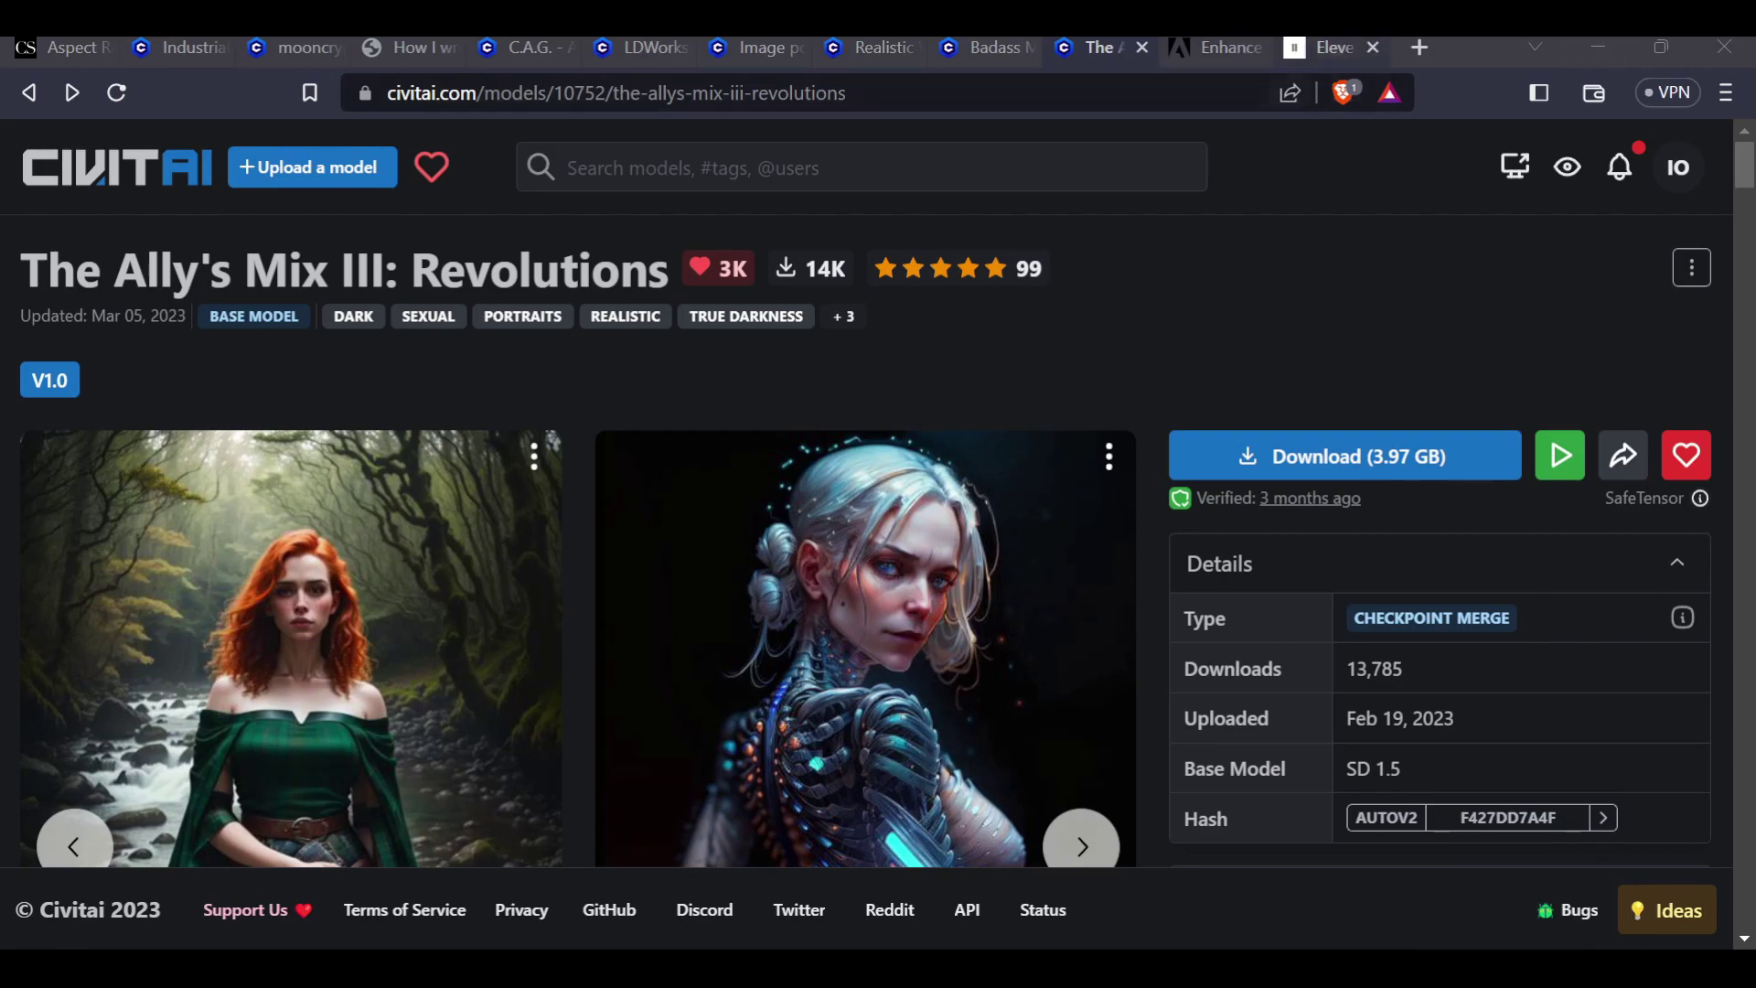
- Examine the open ElevenLabs Prime Voice AI and Adobe Podcast voice enhancement pages in the browser, going back and forth between them
left_click(1317, 47)
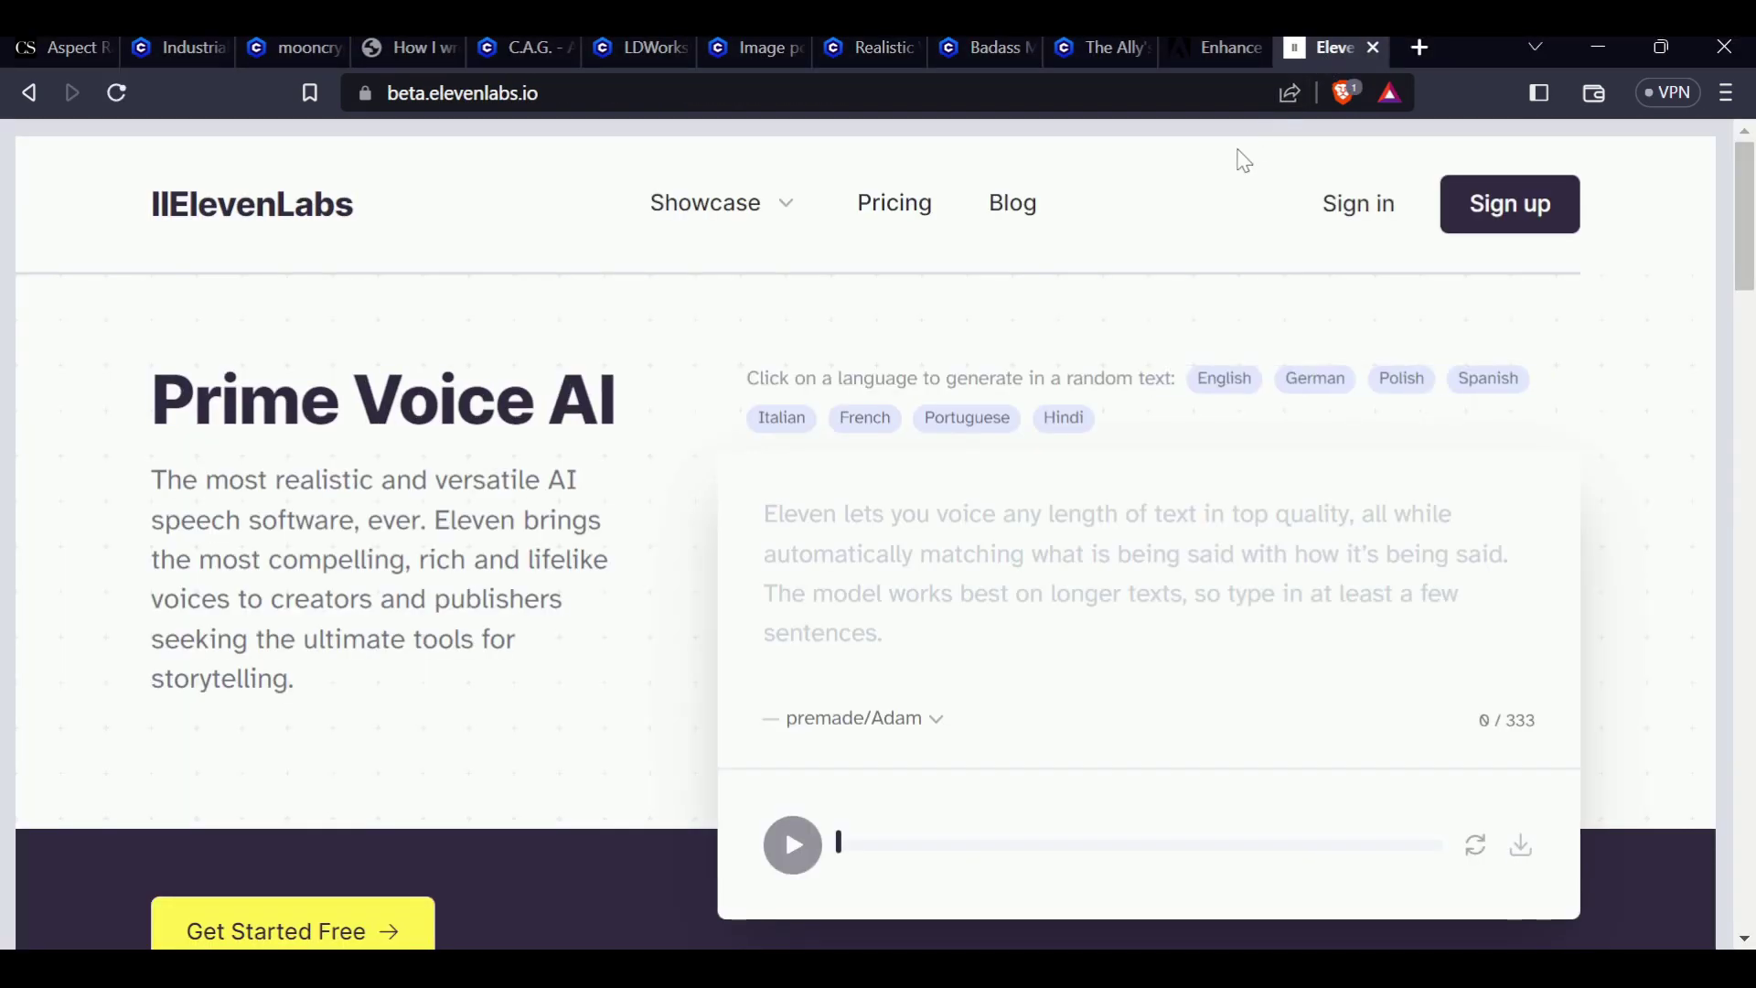
left_click(1201, 51)
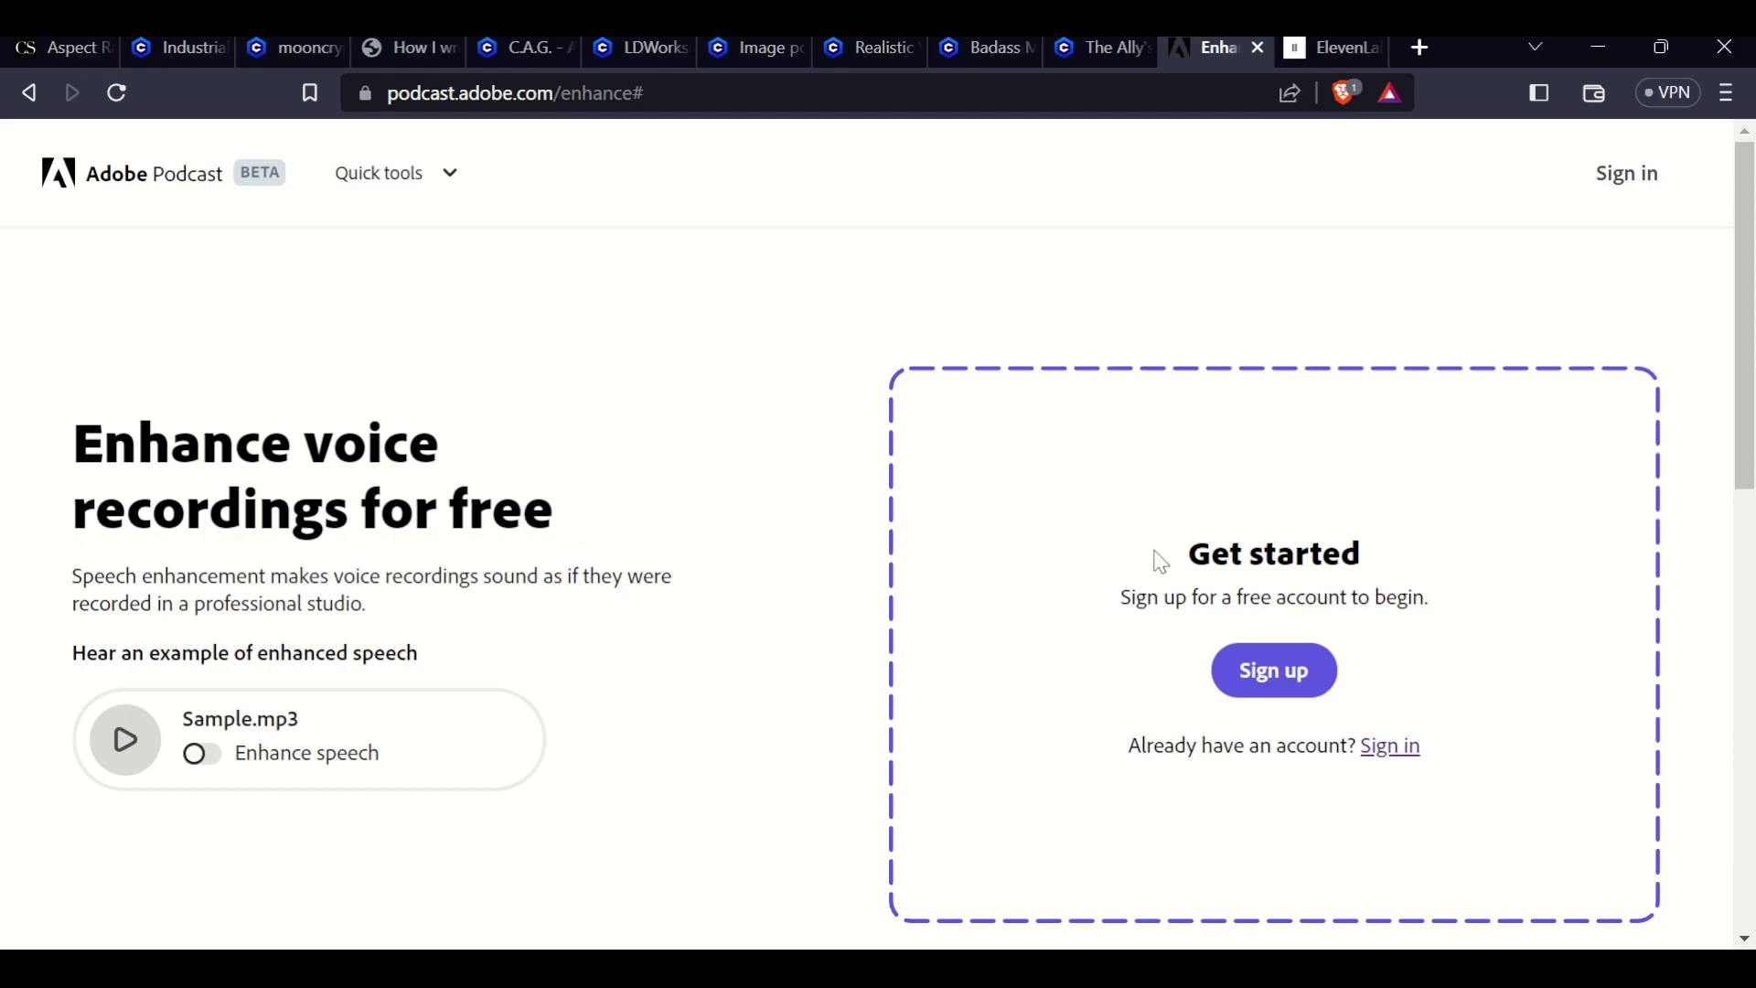
scroll(1137, 588, "down", 8)
scroll(1491, 677, "up", 10)
left_click(1331, 47)
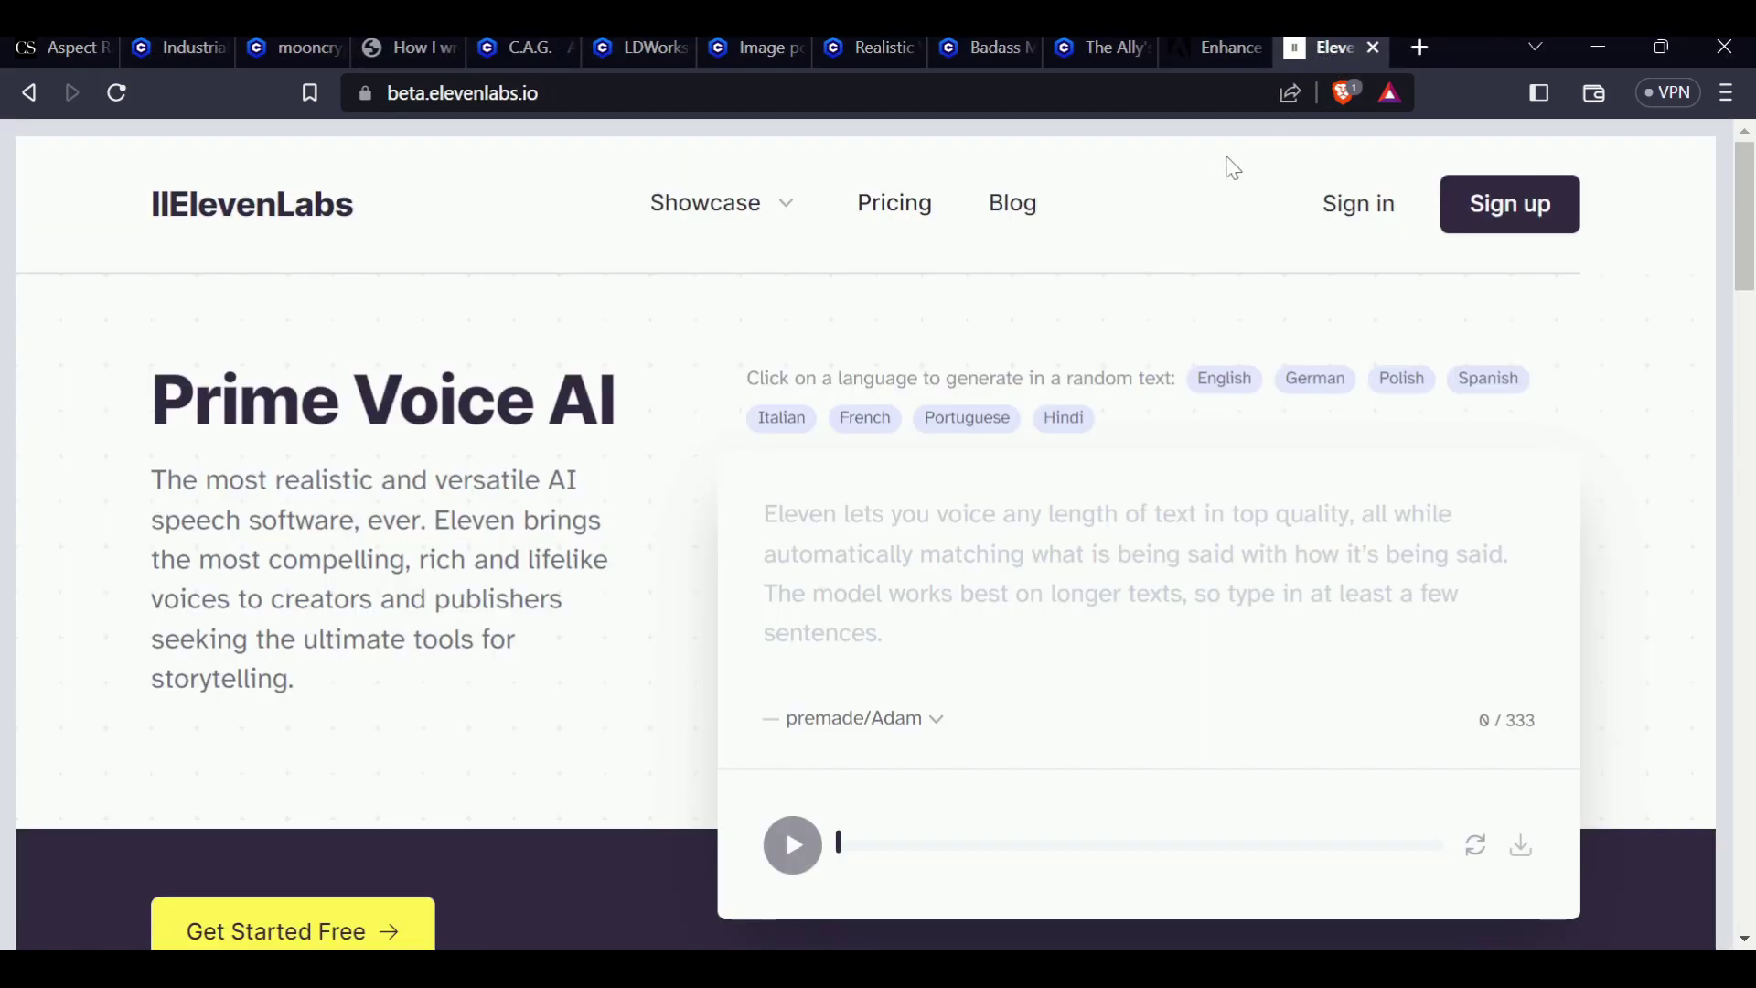
left_click(1212, 45)
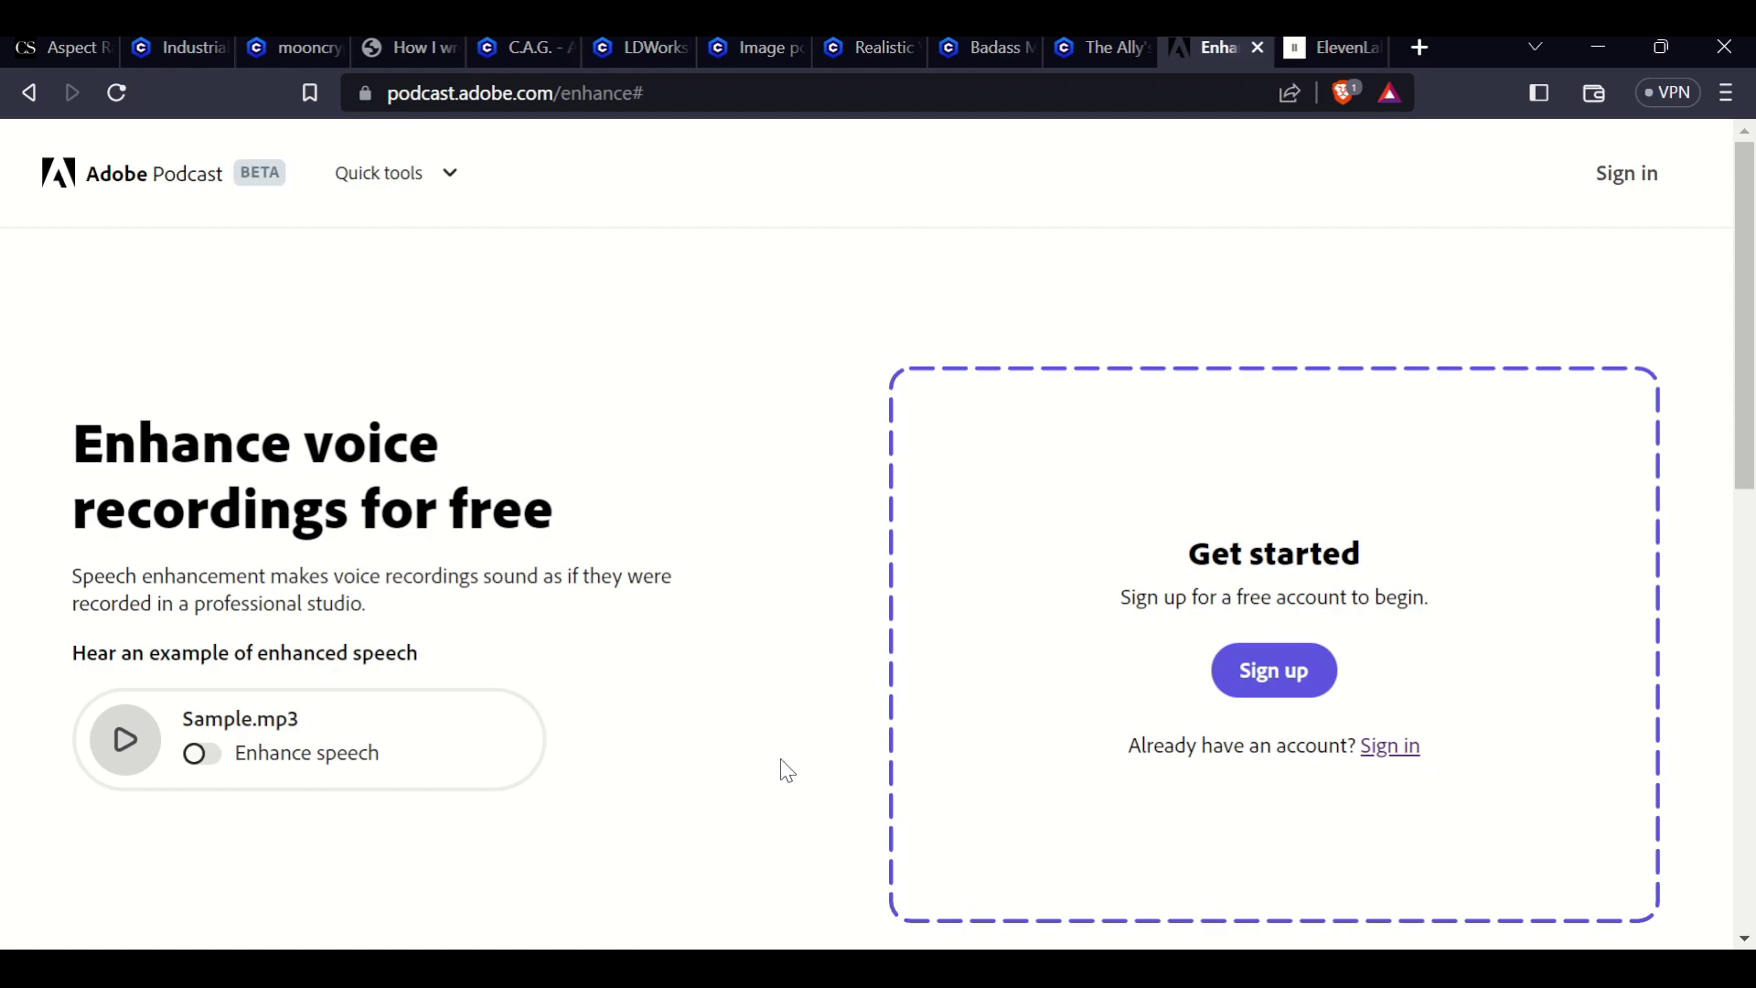
left_click(1315, 46)
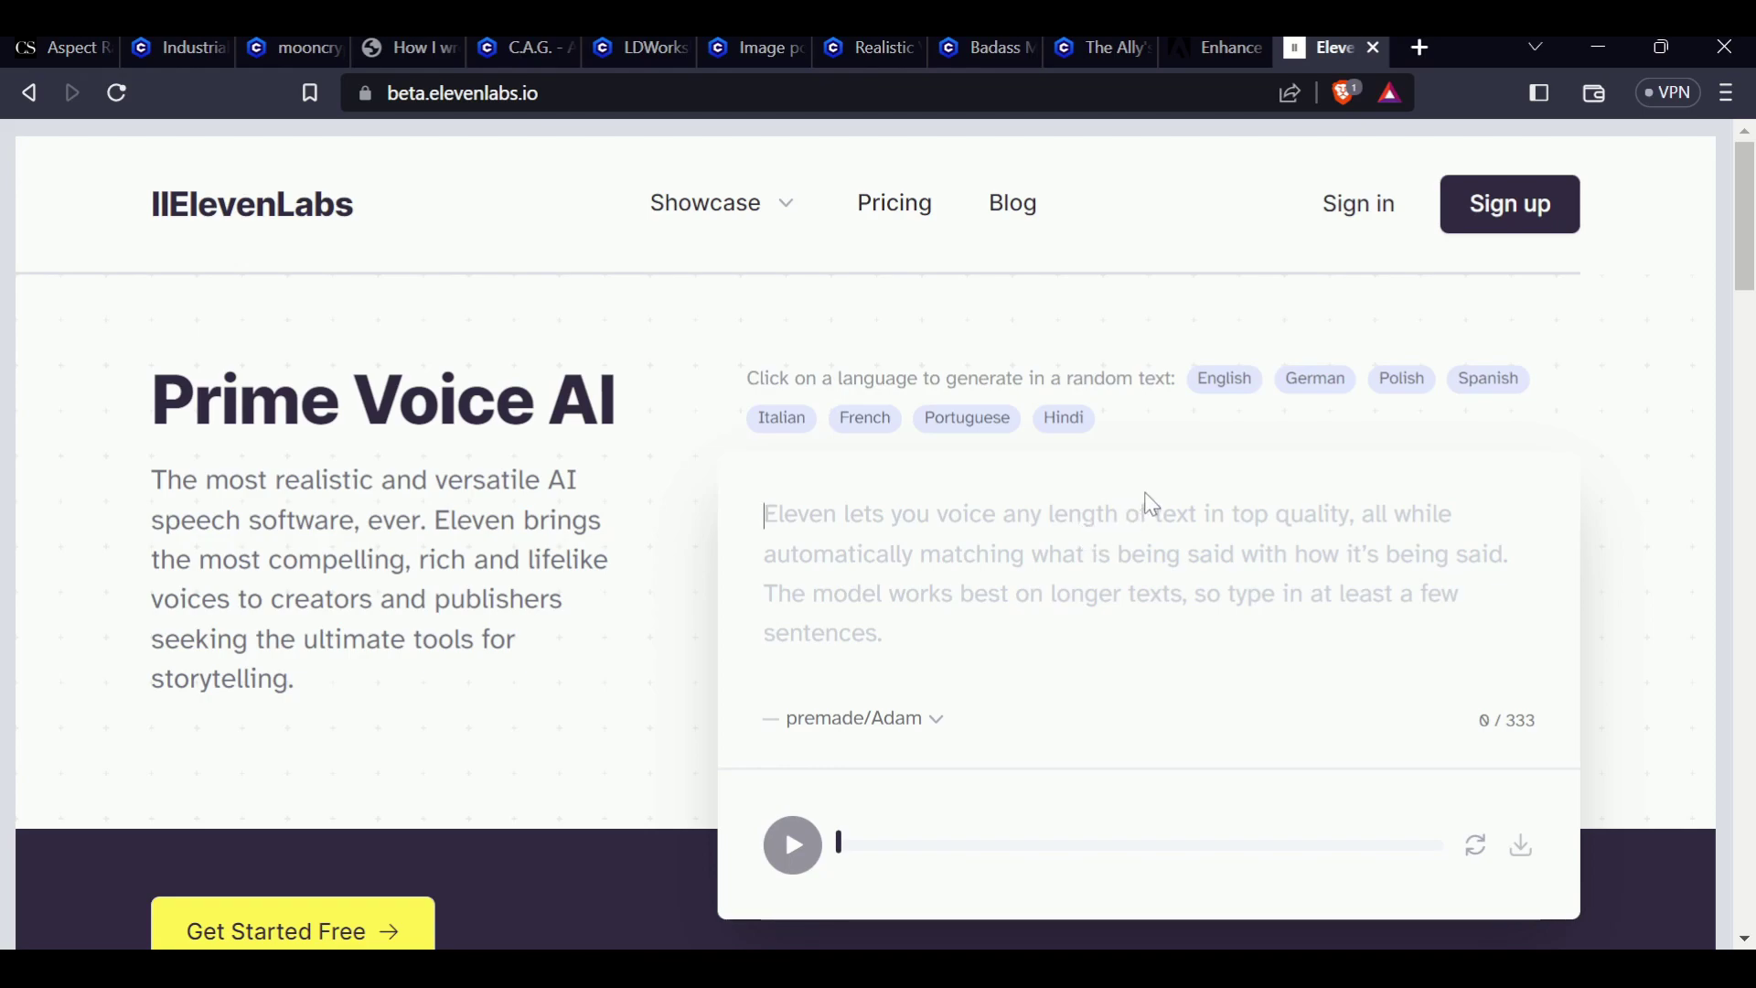
left_click(1230, 46)
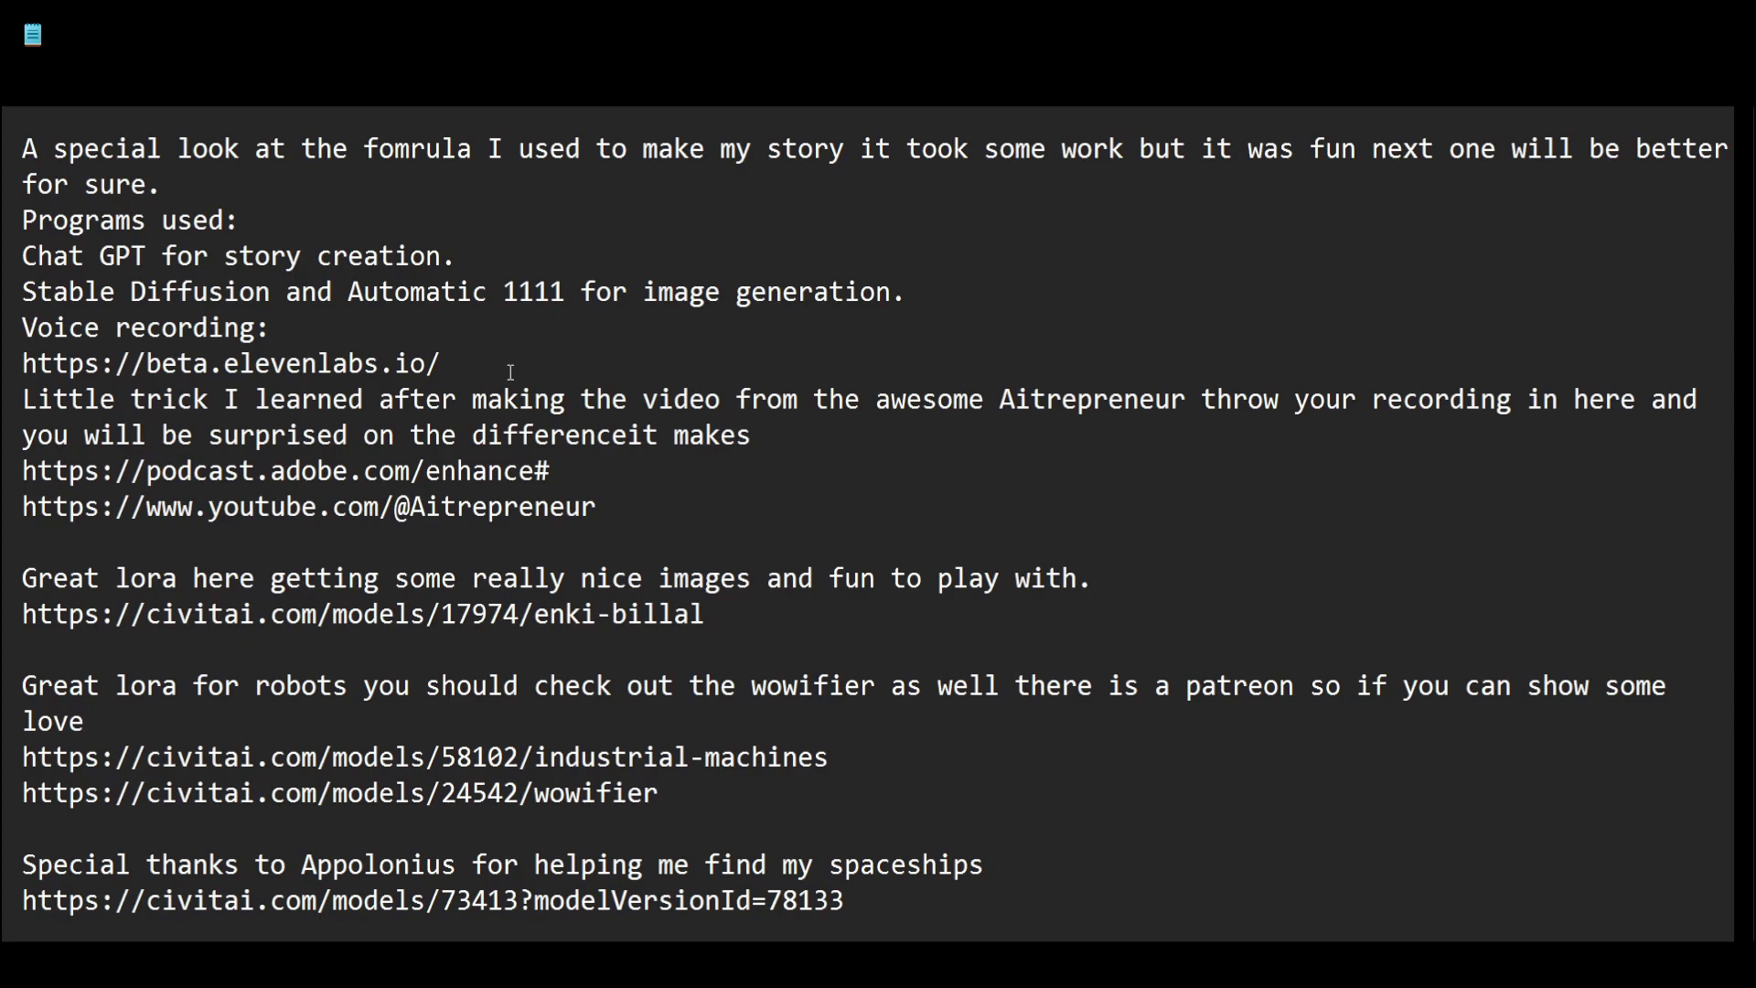
- Review the programs and links at the start of the notes file and highlight the Aitrepreneur YouTube channel link
scroll(511, 371, "down", 4)
scroll(419, 428, "up", 2)
scroll(419, 428, "up", 2)
scroll(420, 428, "down", 2)
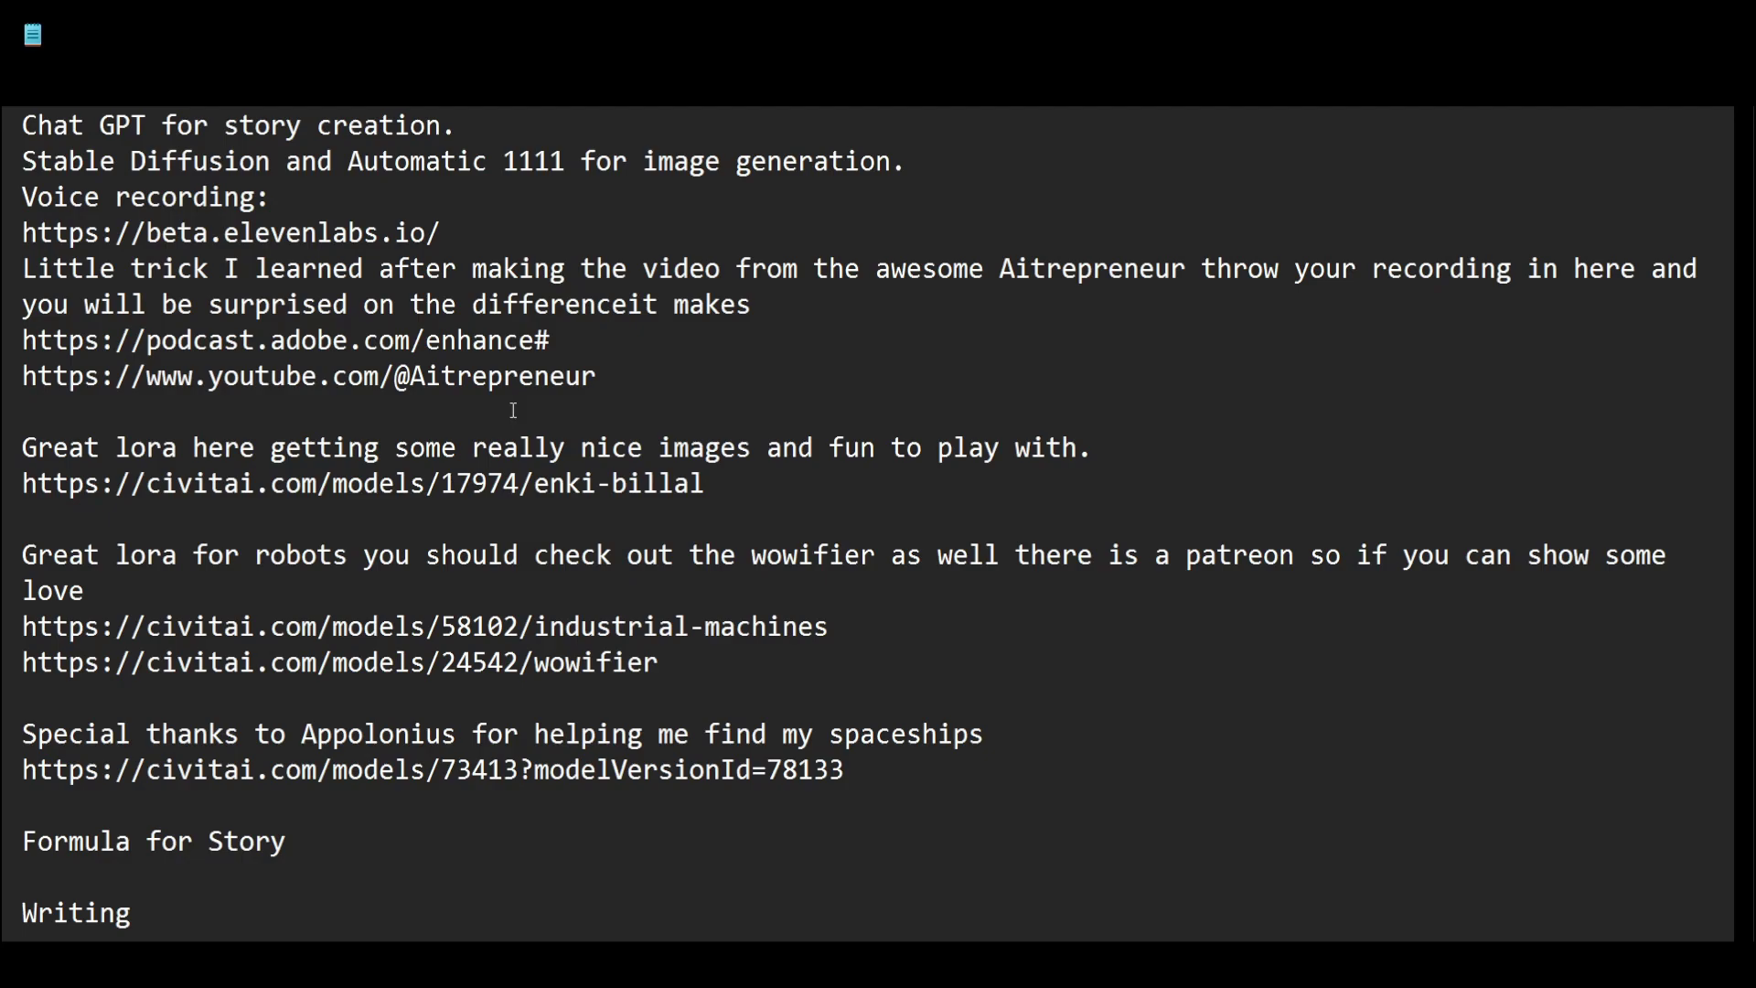
scroll(566, 432, "up", 2)
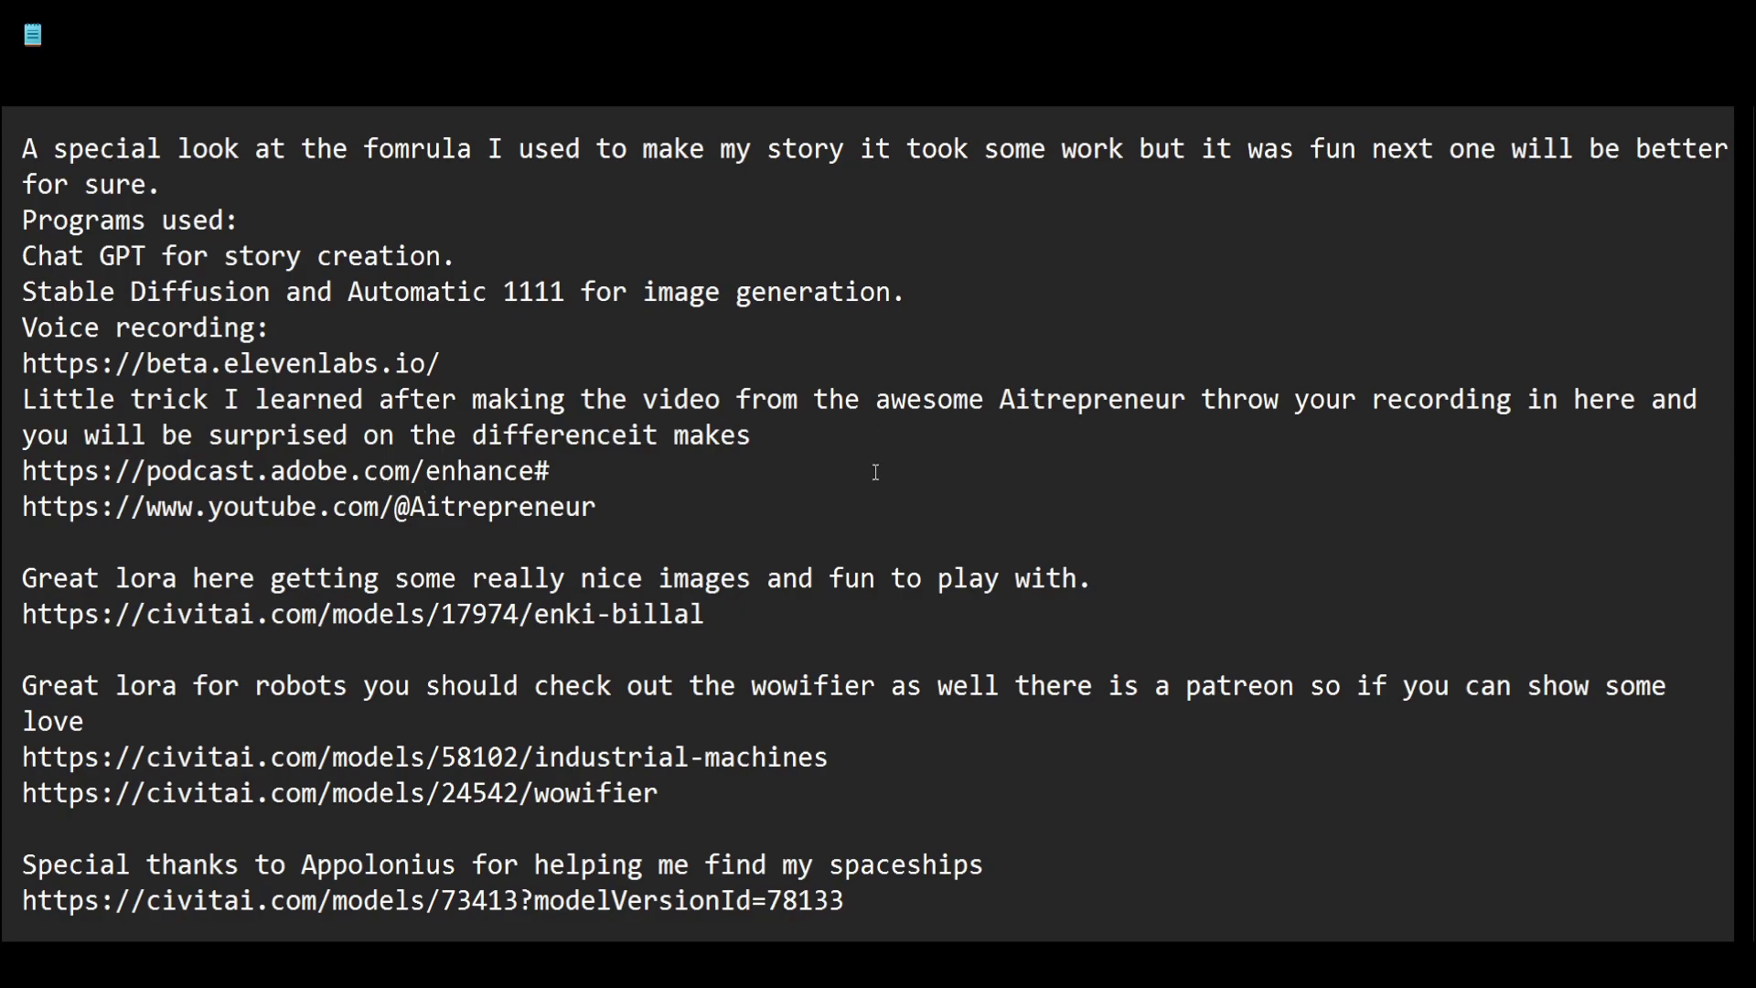
left_click_drag(609, 510, 7, 504)
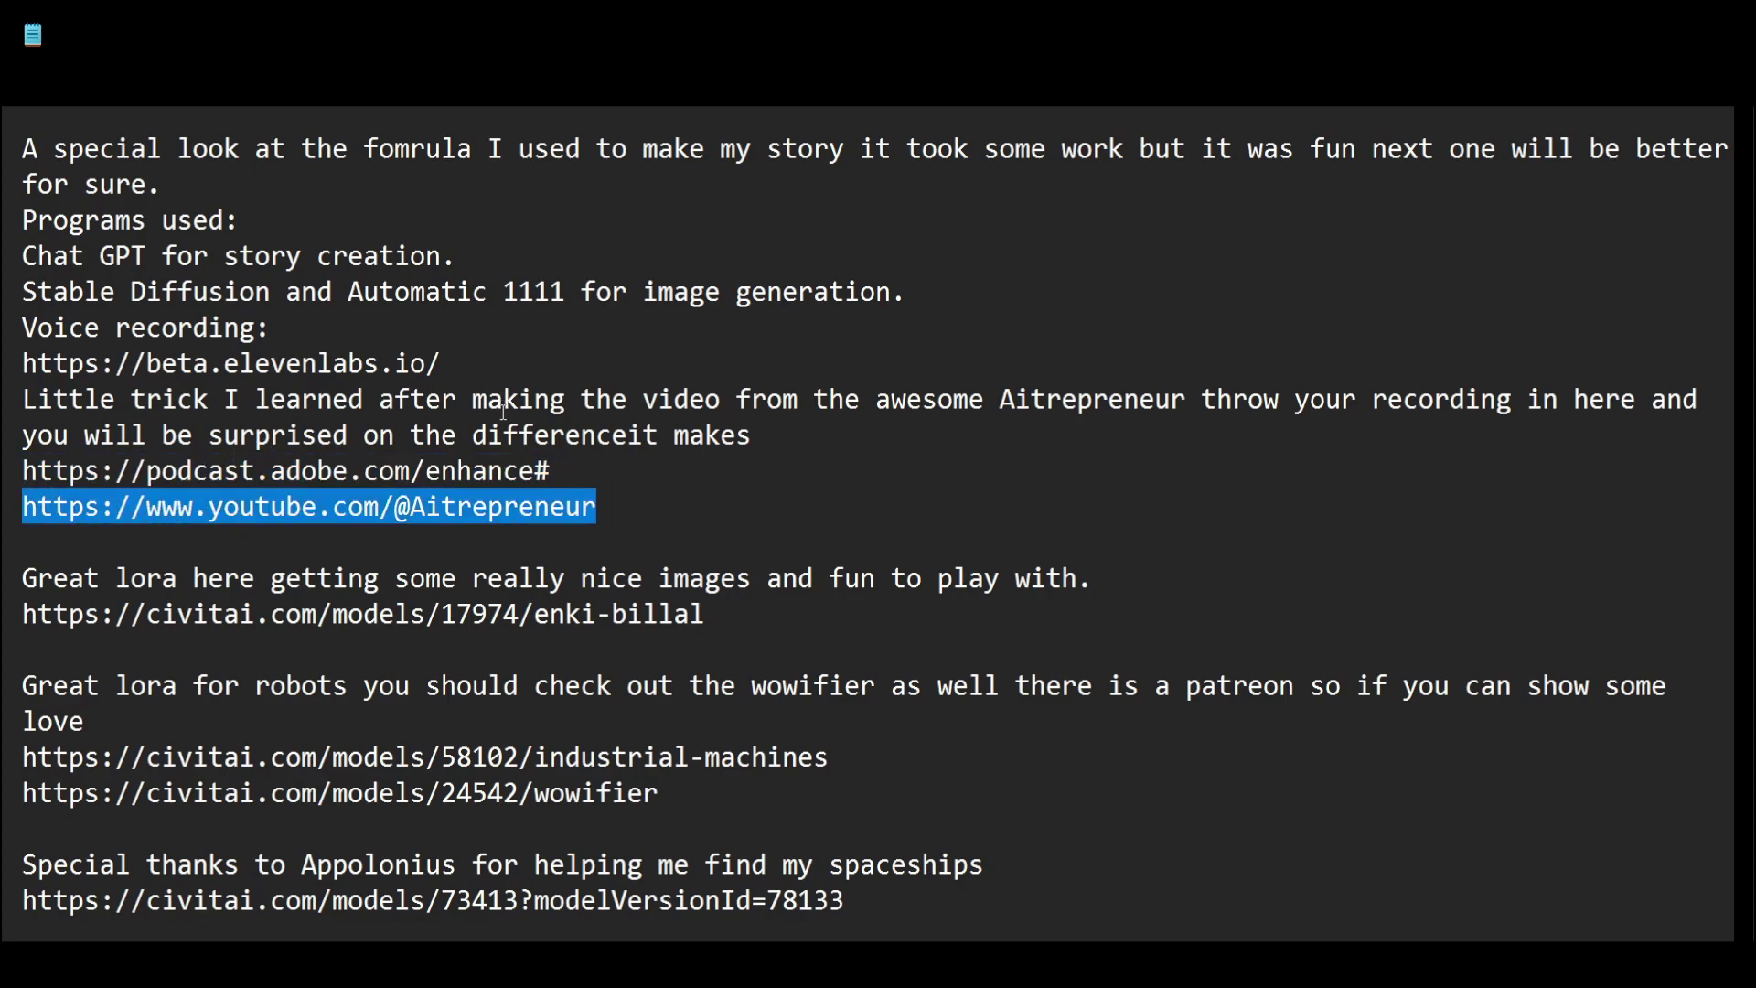
- Highlight the example story genres in the professional science fiction writer prompt, and clear the selection
left_click(668, 472)
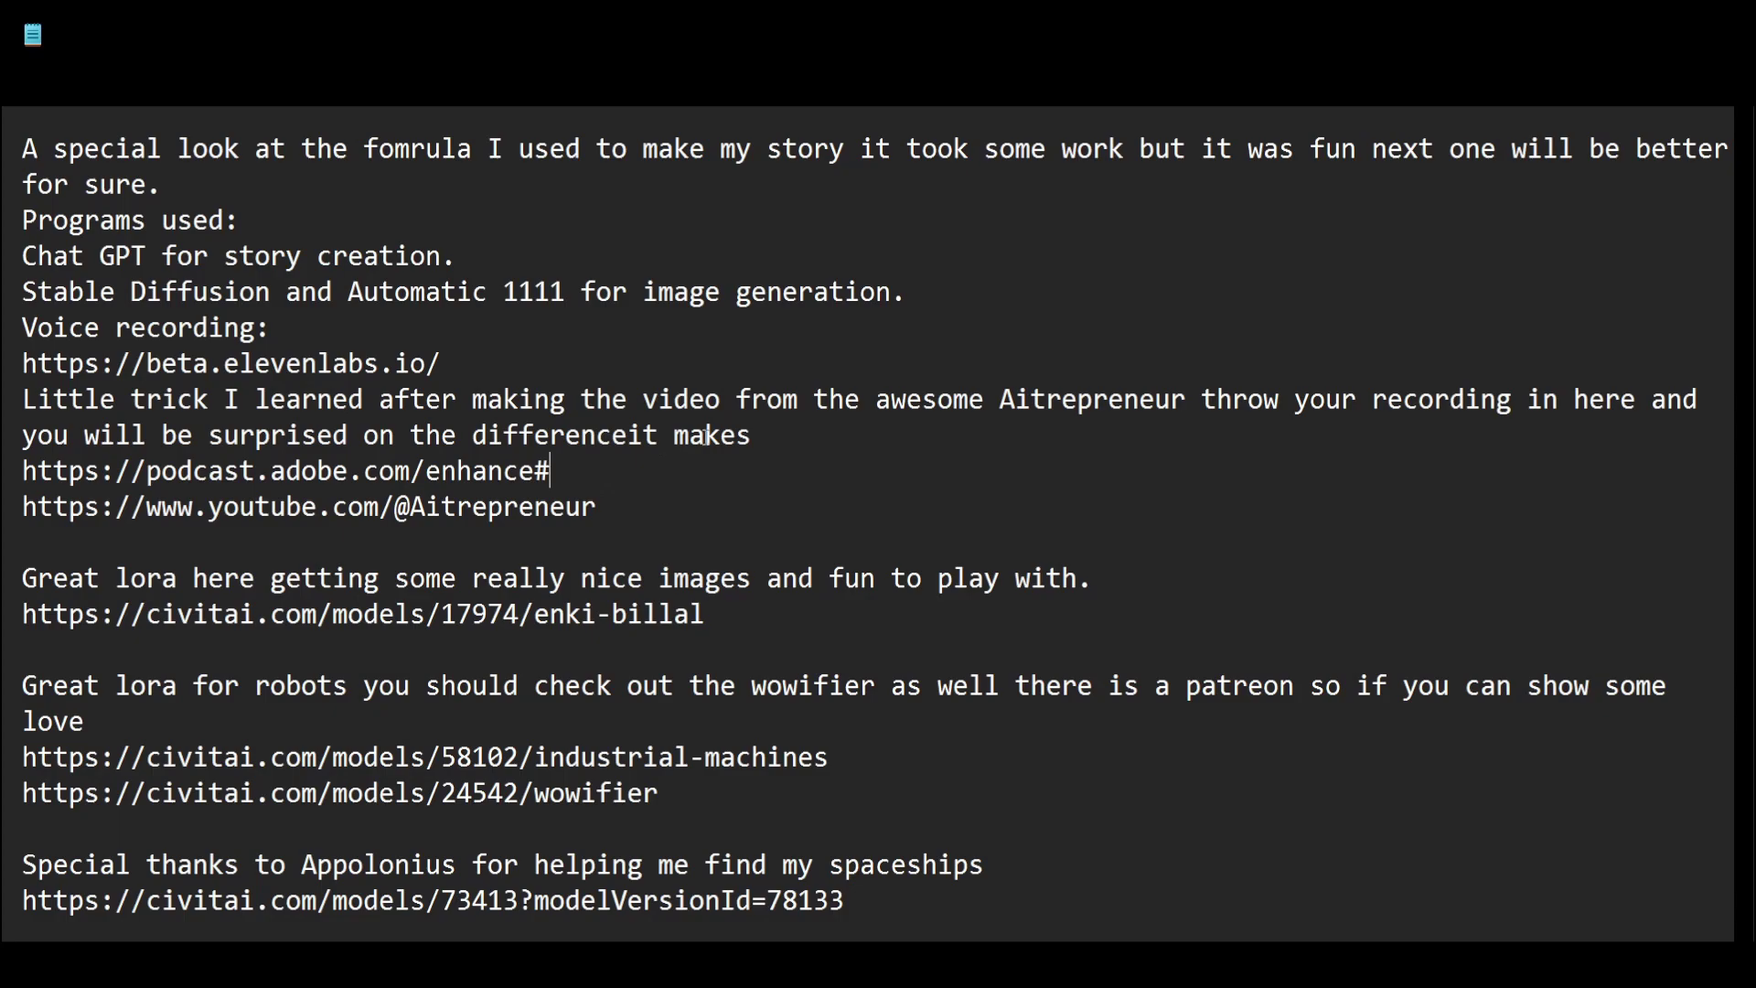
left_click(759, 430)
scroll(1040, 641, "down", 7)
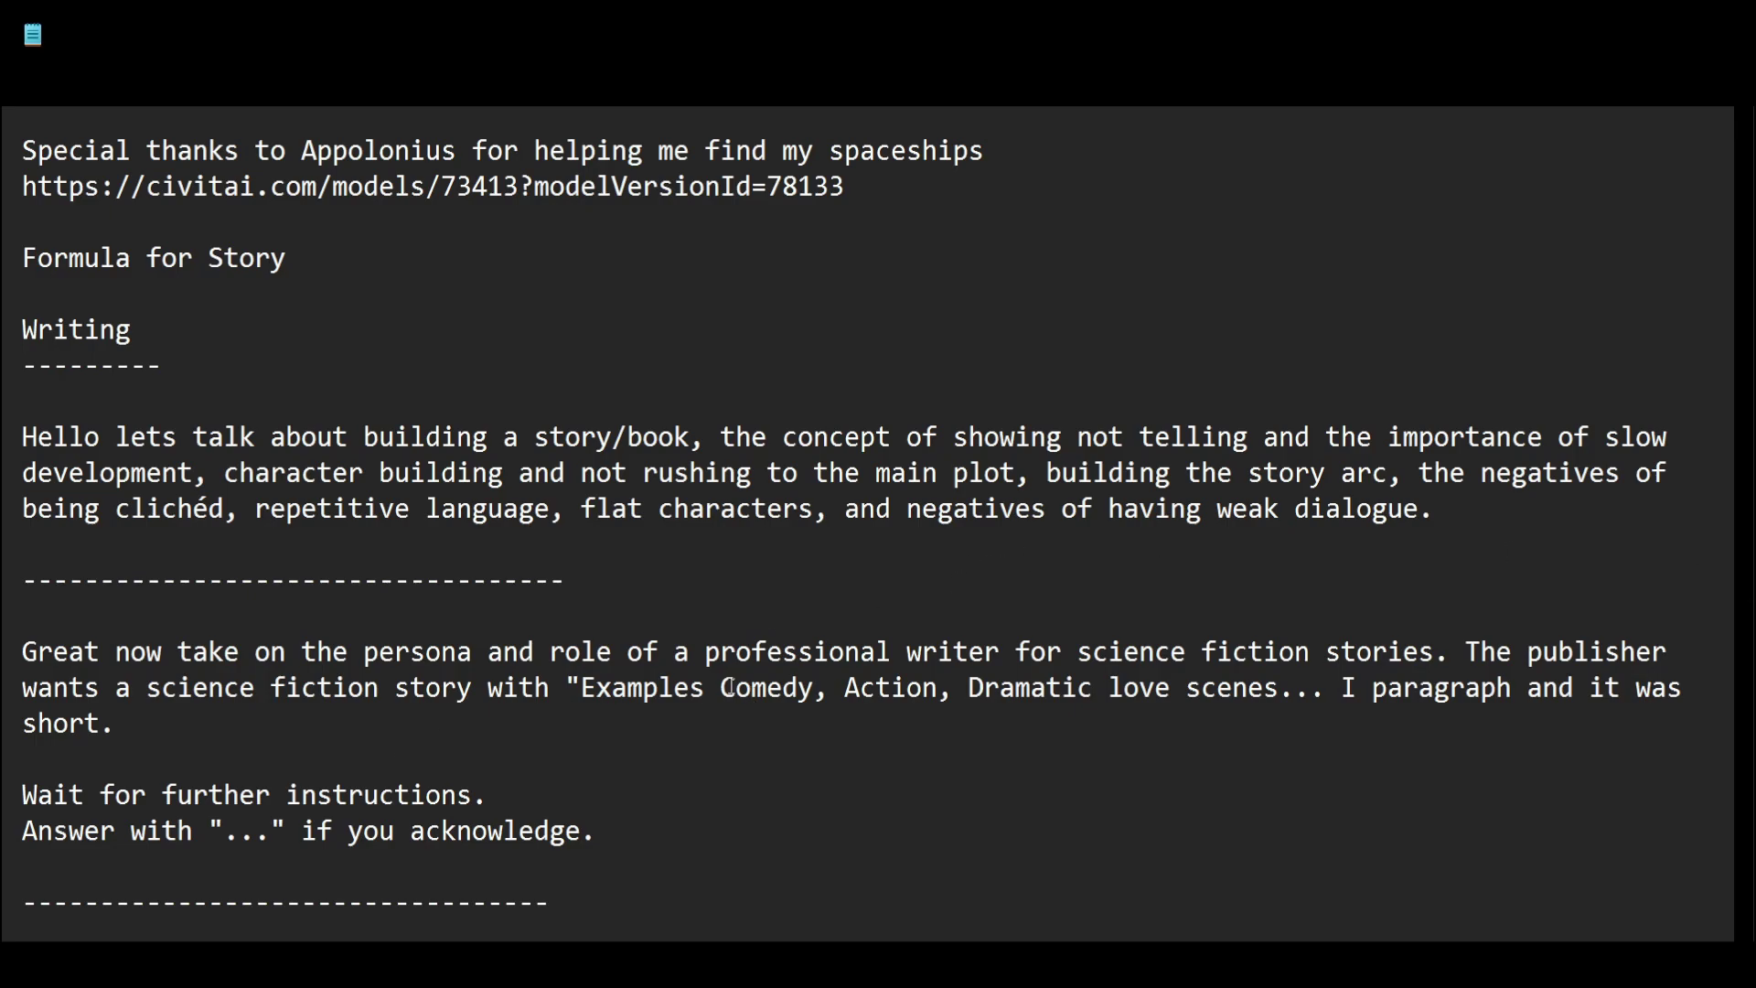
left_click_drag(596, 687, 942, 719)
left_click(943, 719)
left_click_drag(577, 687, 667, 725)
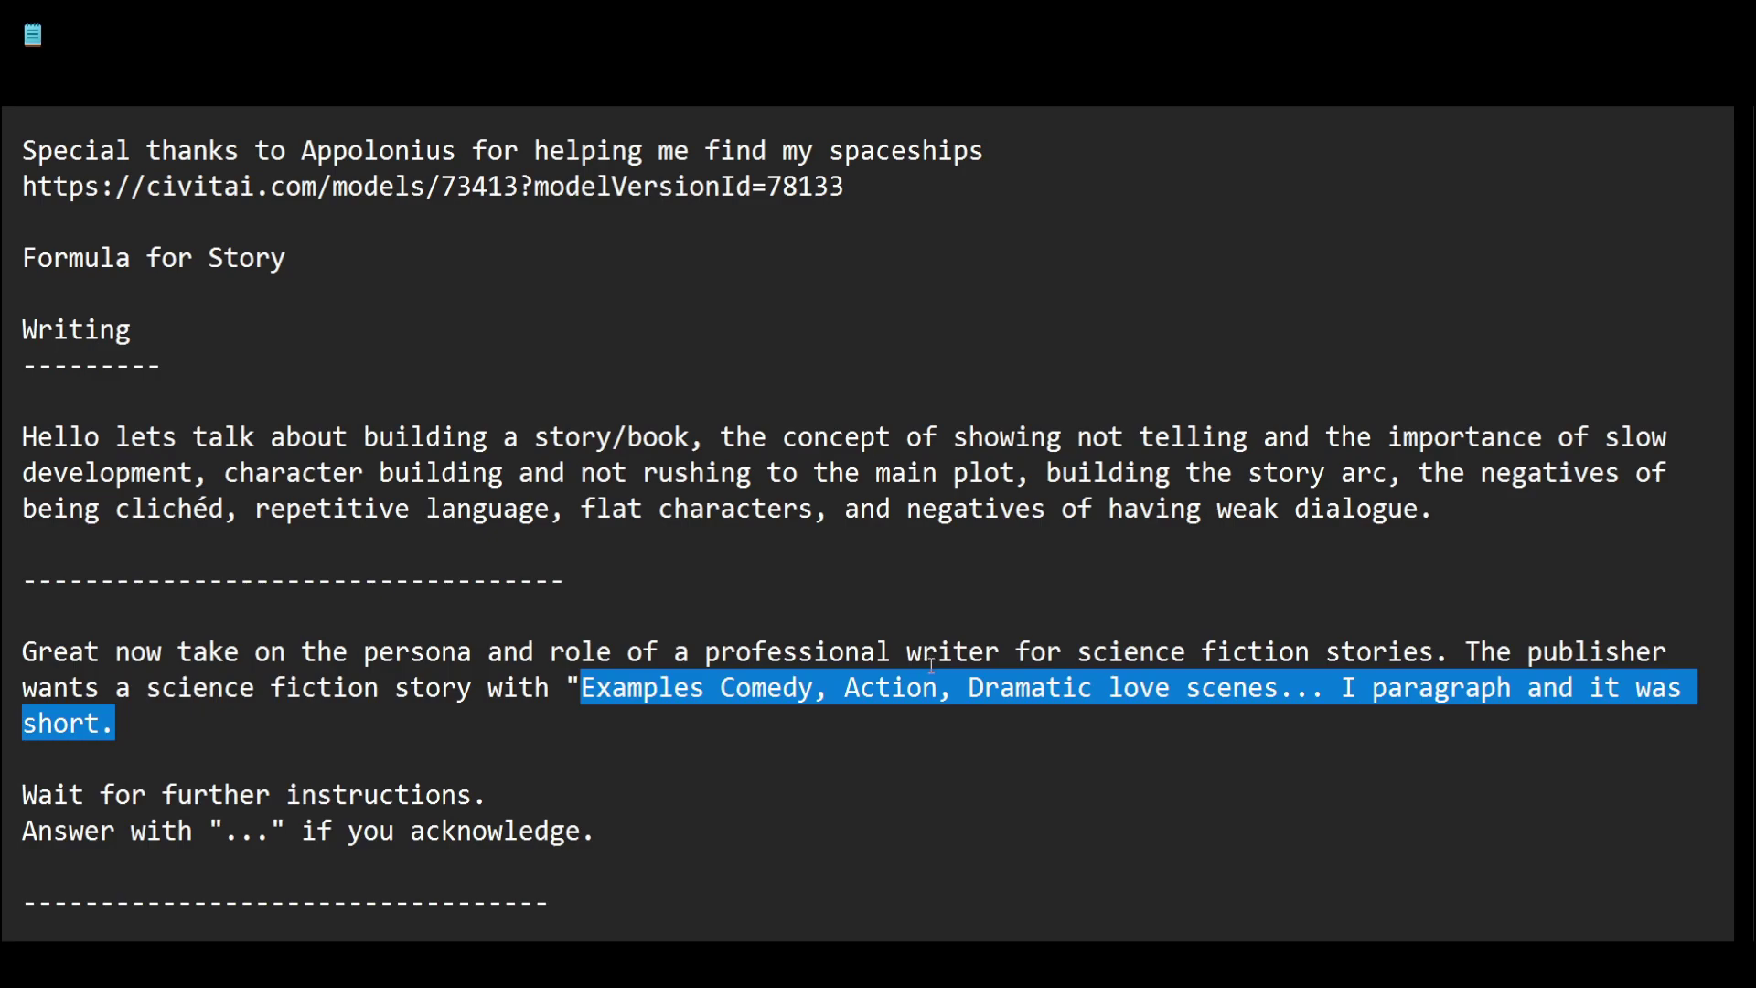
scroll(972, 336, "up", 7)
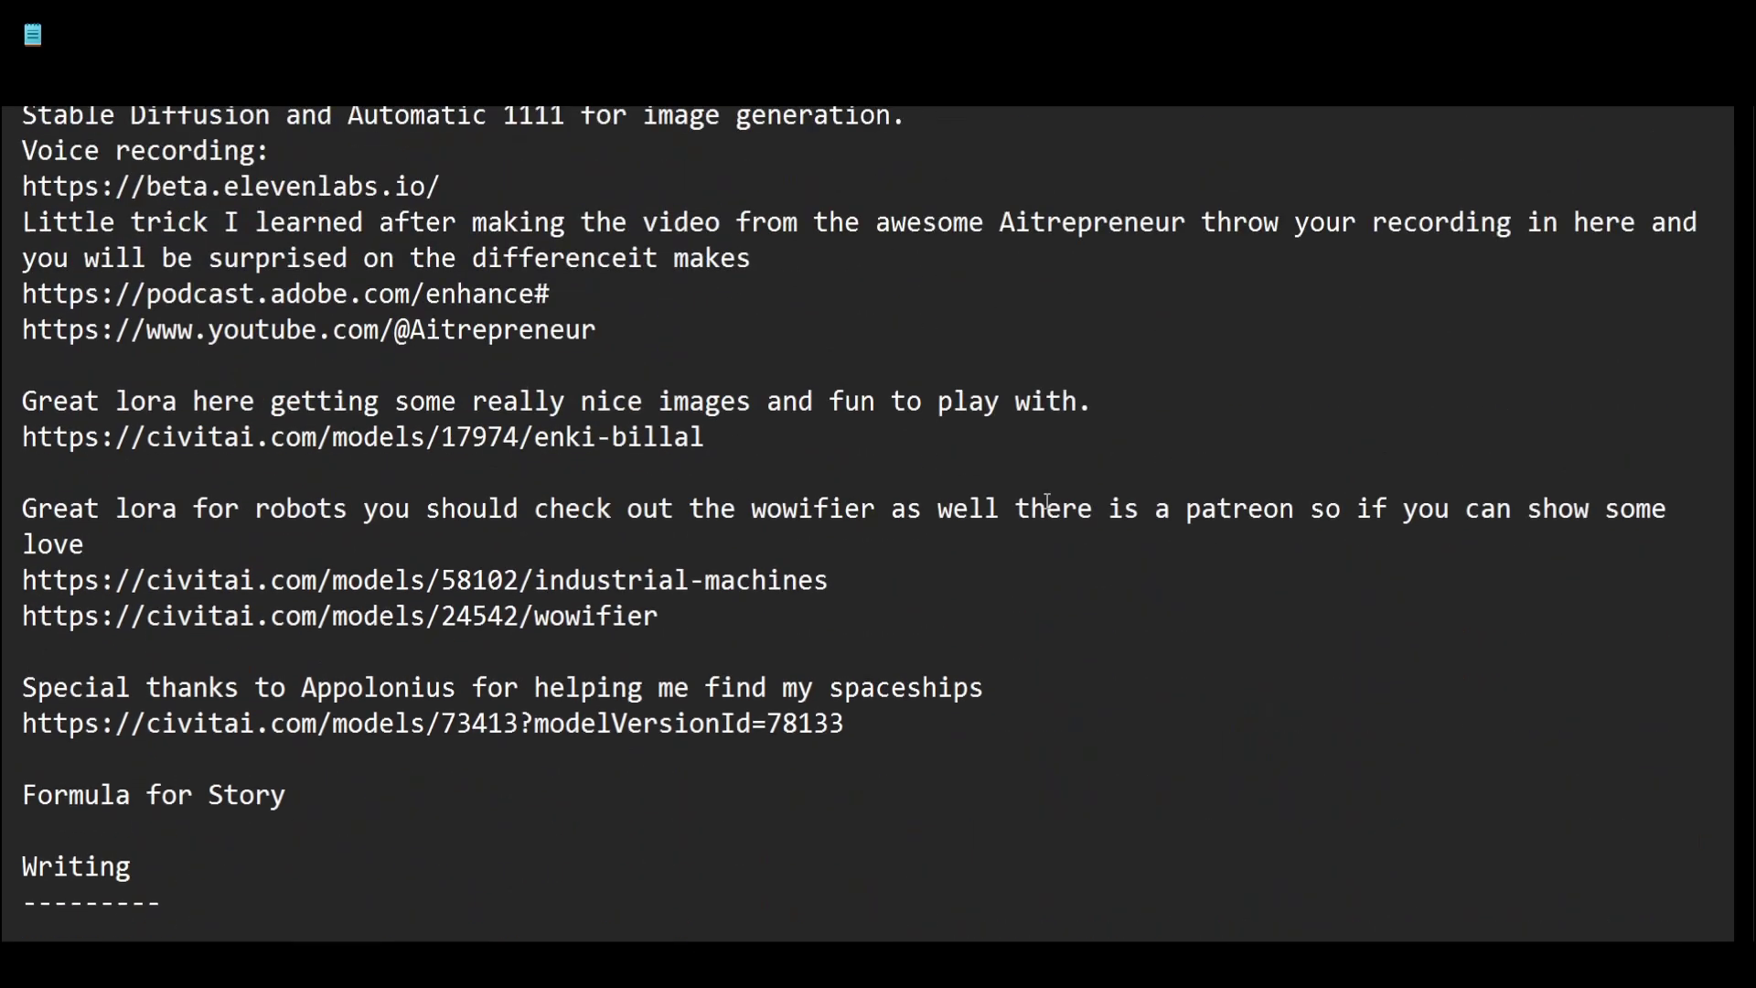
scroll(1048, 503, "down", 8)
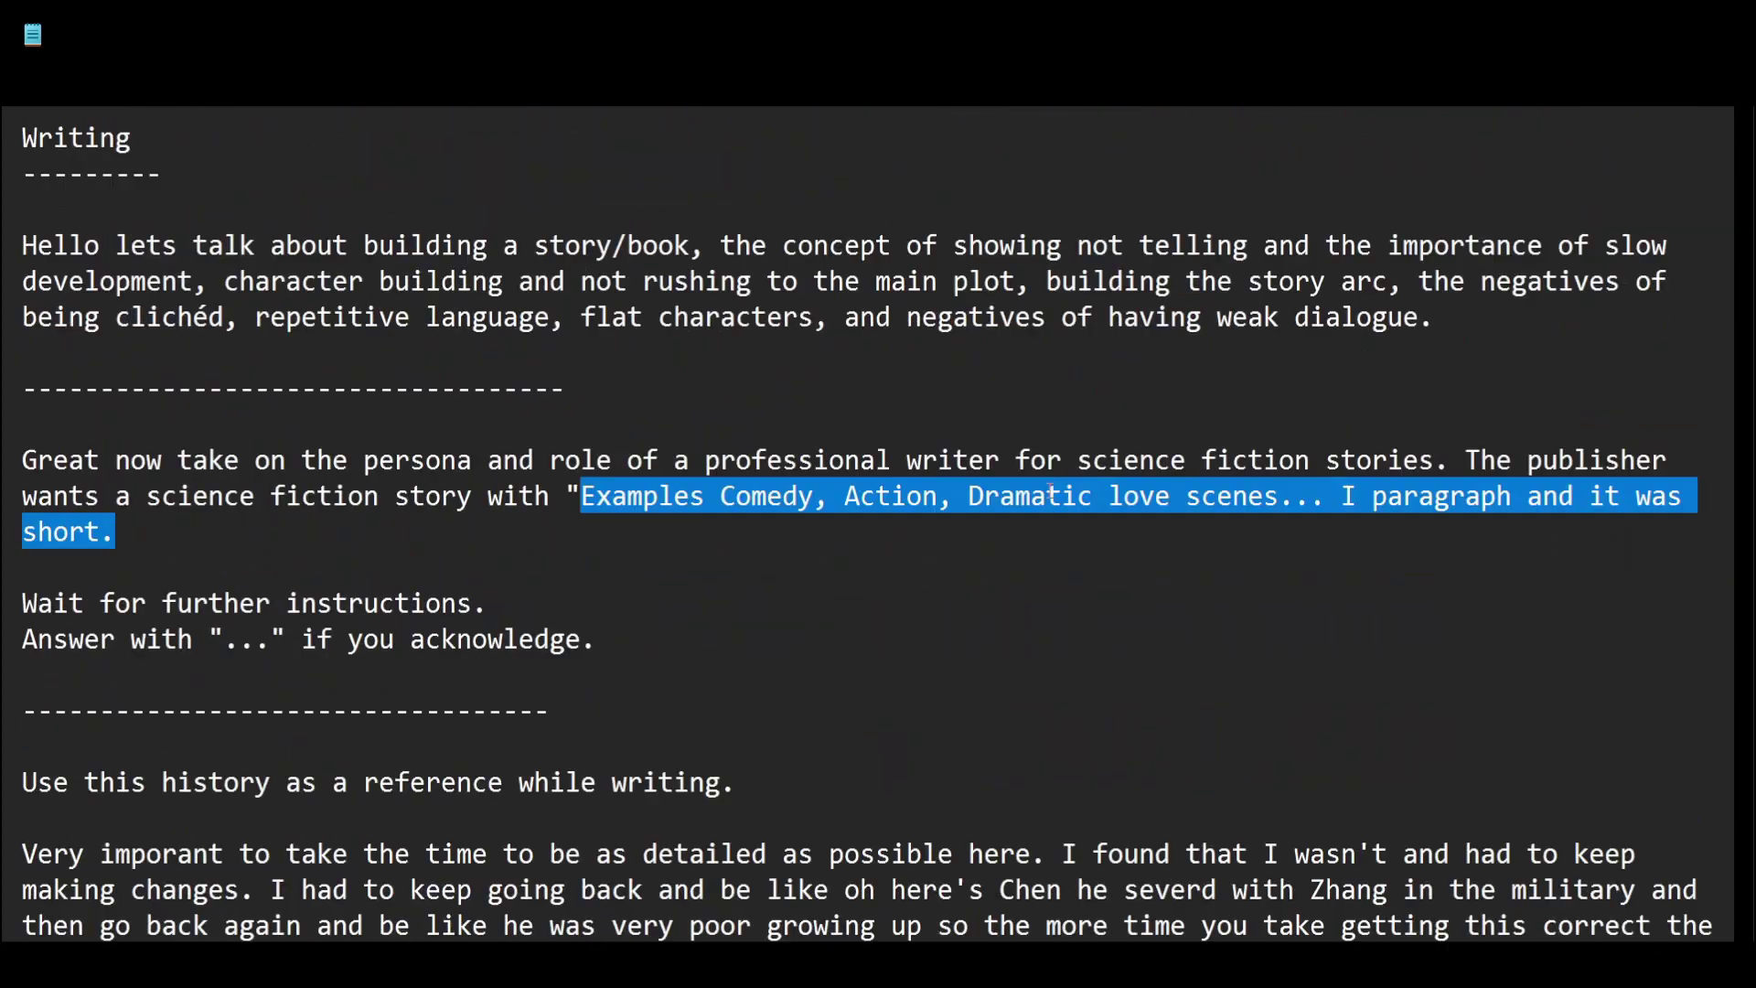
scroll(1052, 499, "up", 5)
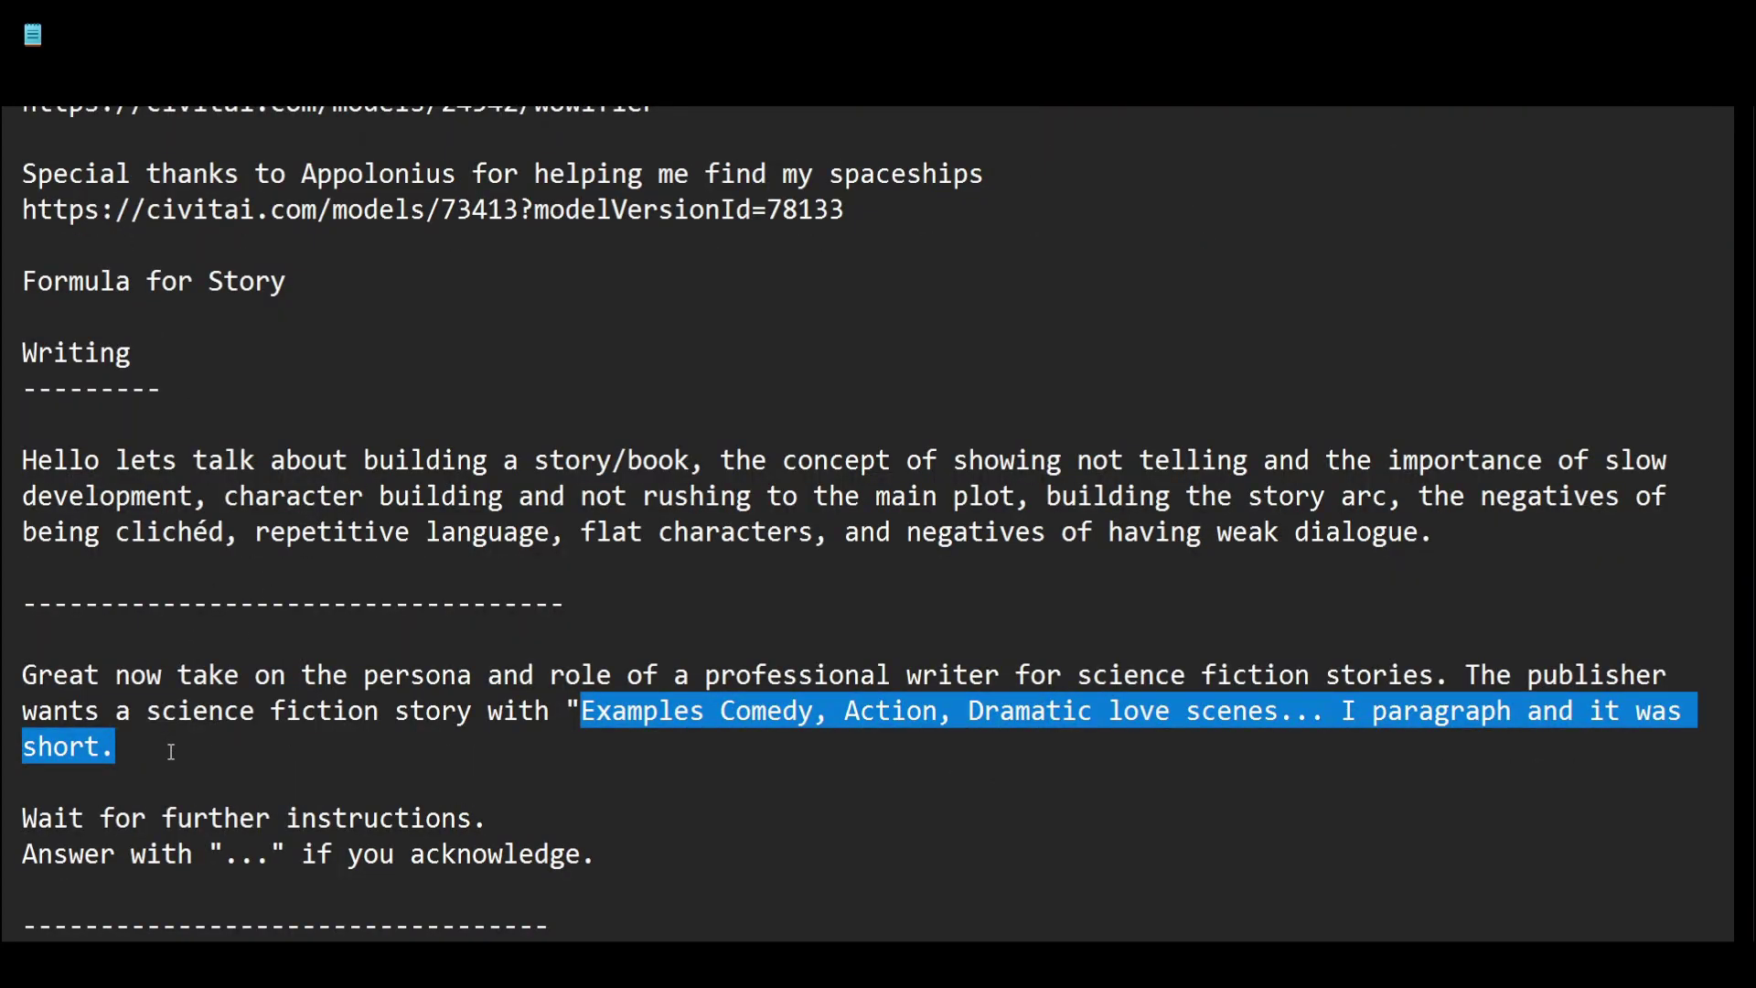
left_click(222, 761)
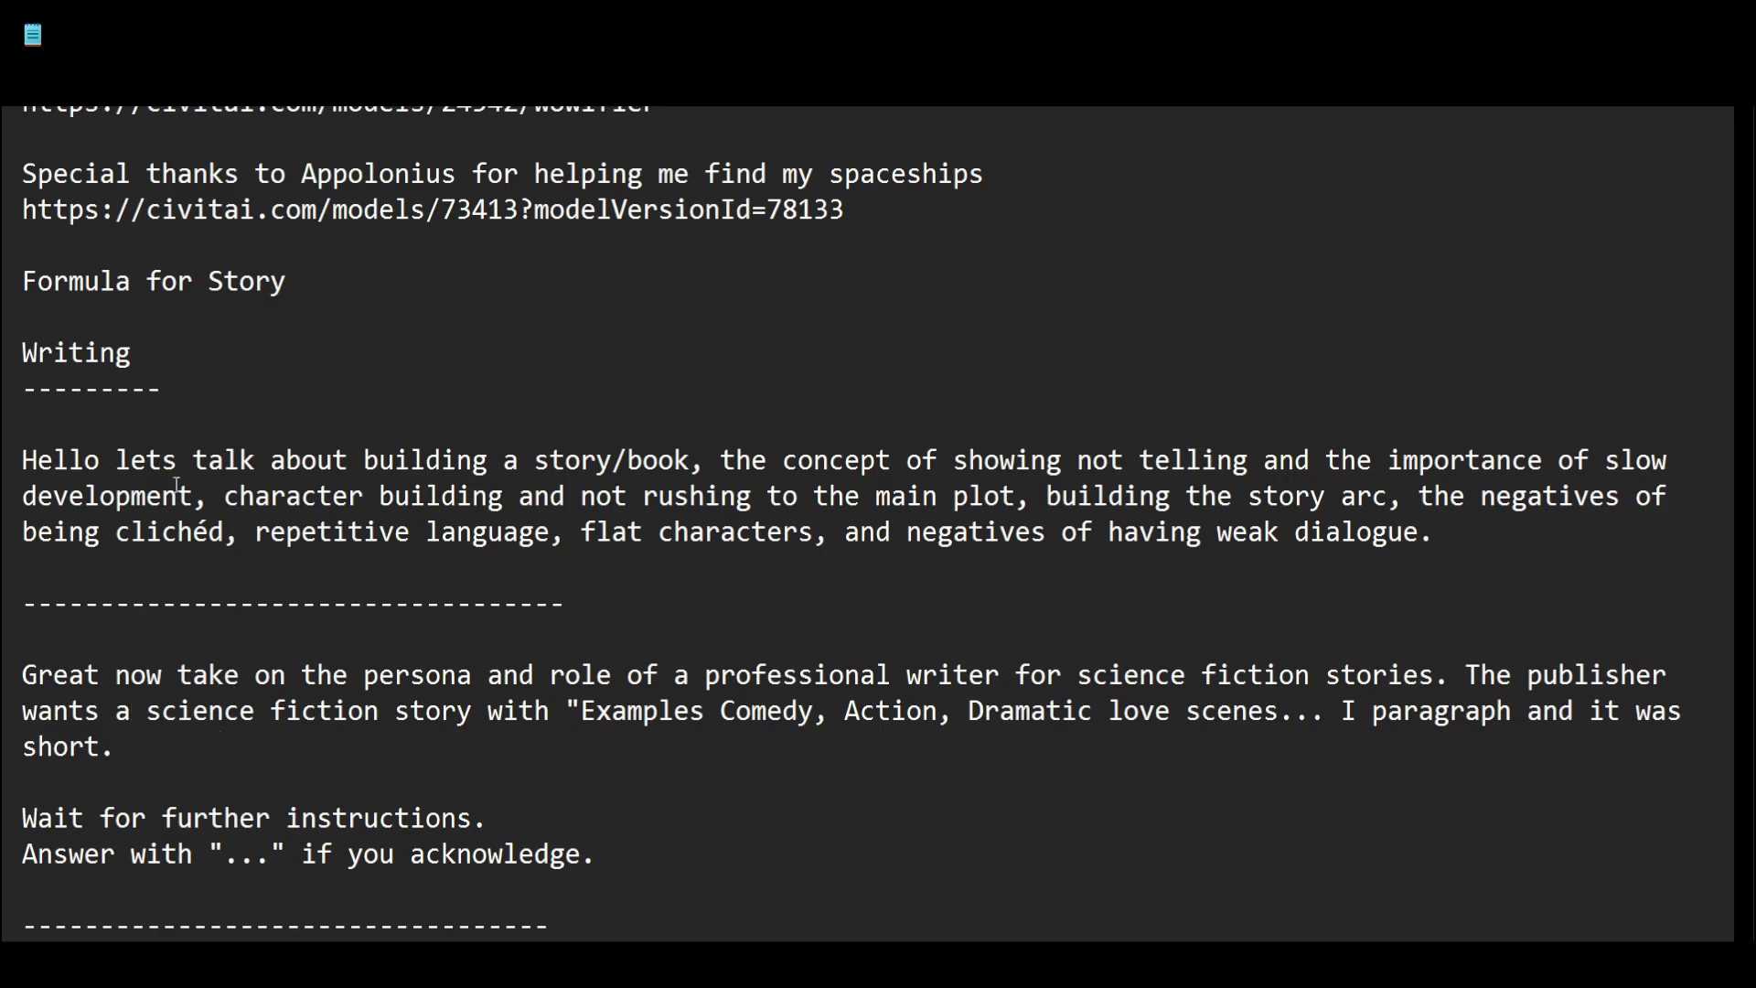
- Skim between the writing prompts and the list of programs and Civitai model links at the start of the notes
scroll(617, 667, "down", 5)
scroll(604, 667, "up", 2)
scroll(604, 666, "up", 10)
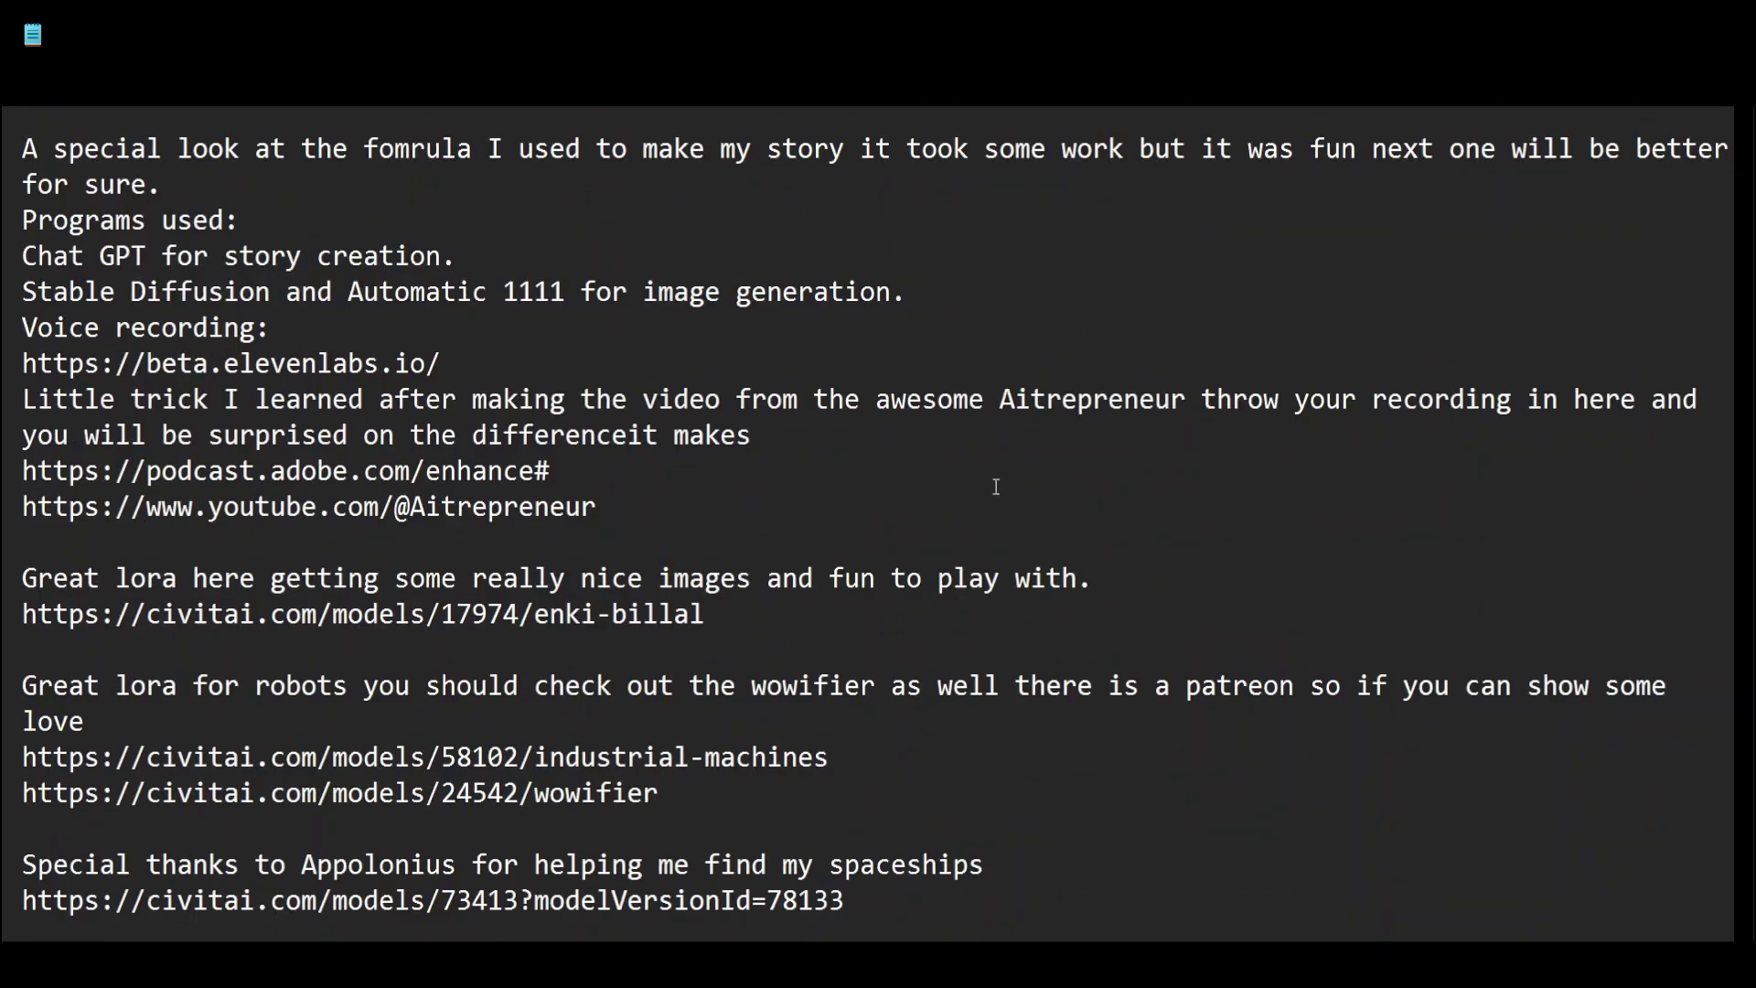
scroll(499, 786, "down", 6)
scroll(503, 759, "up", 4)
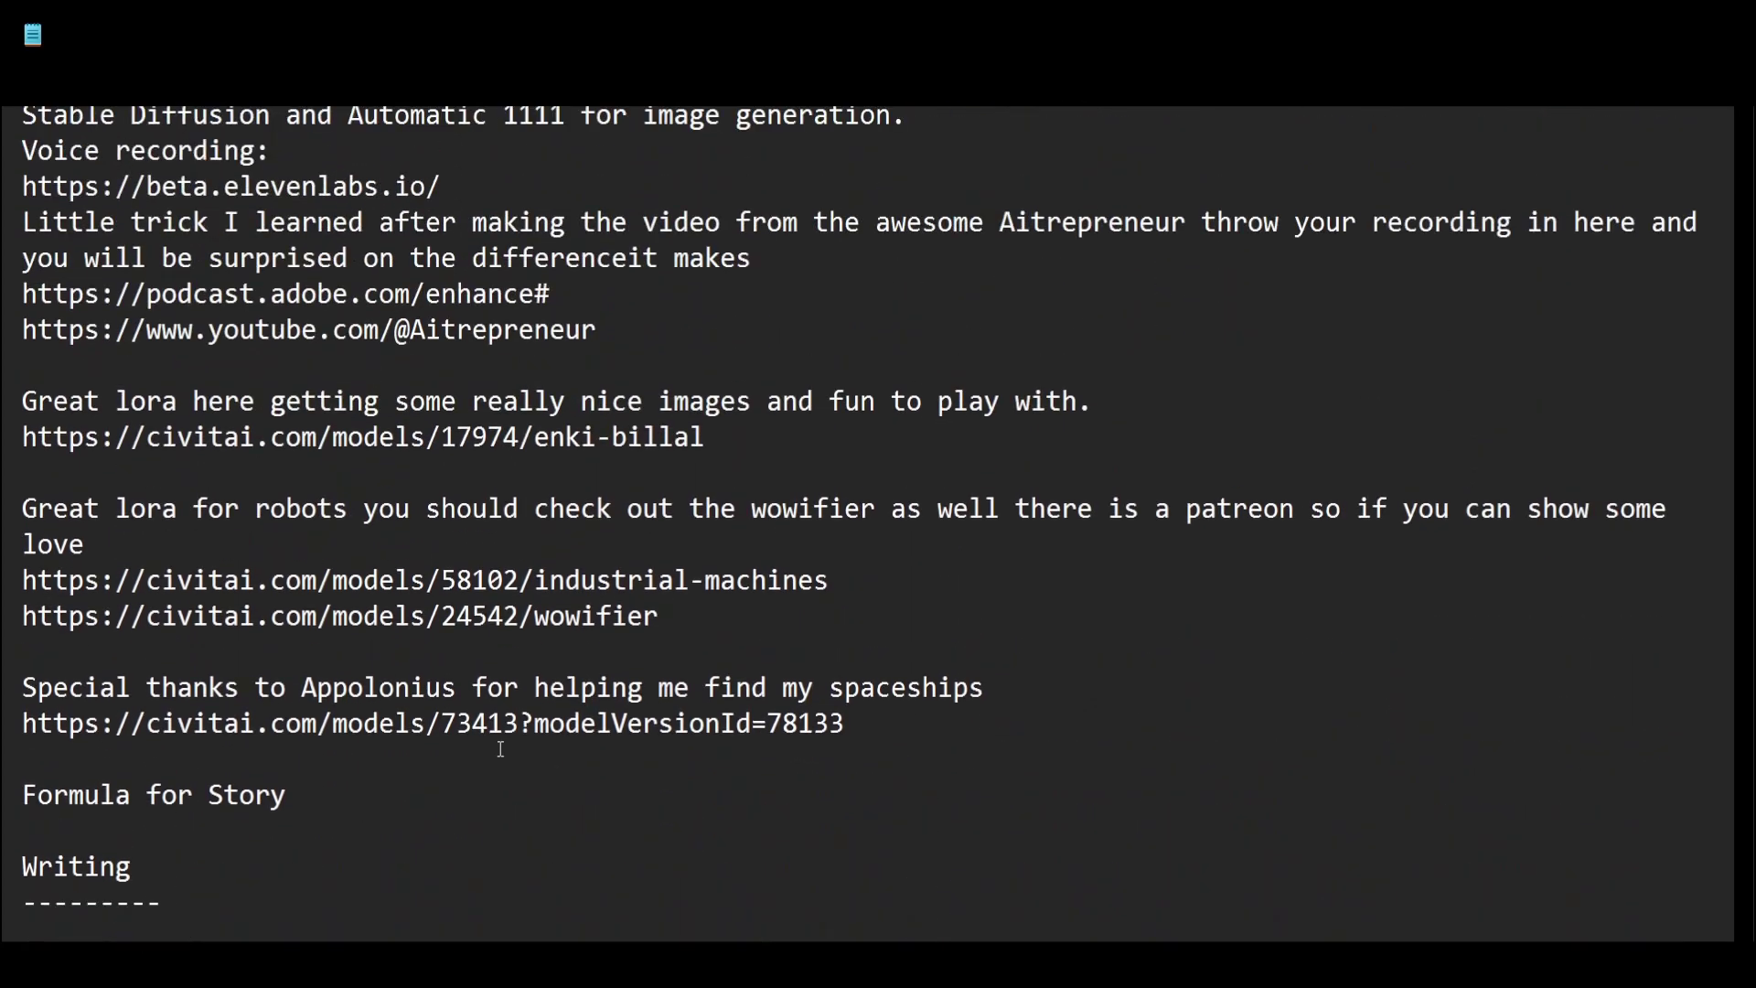
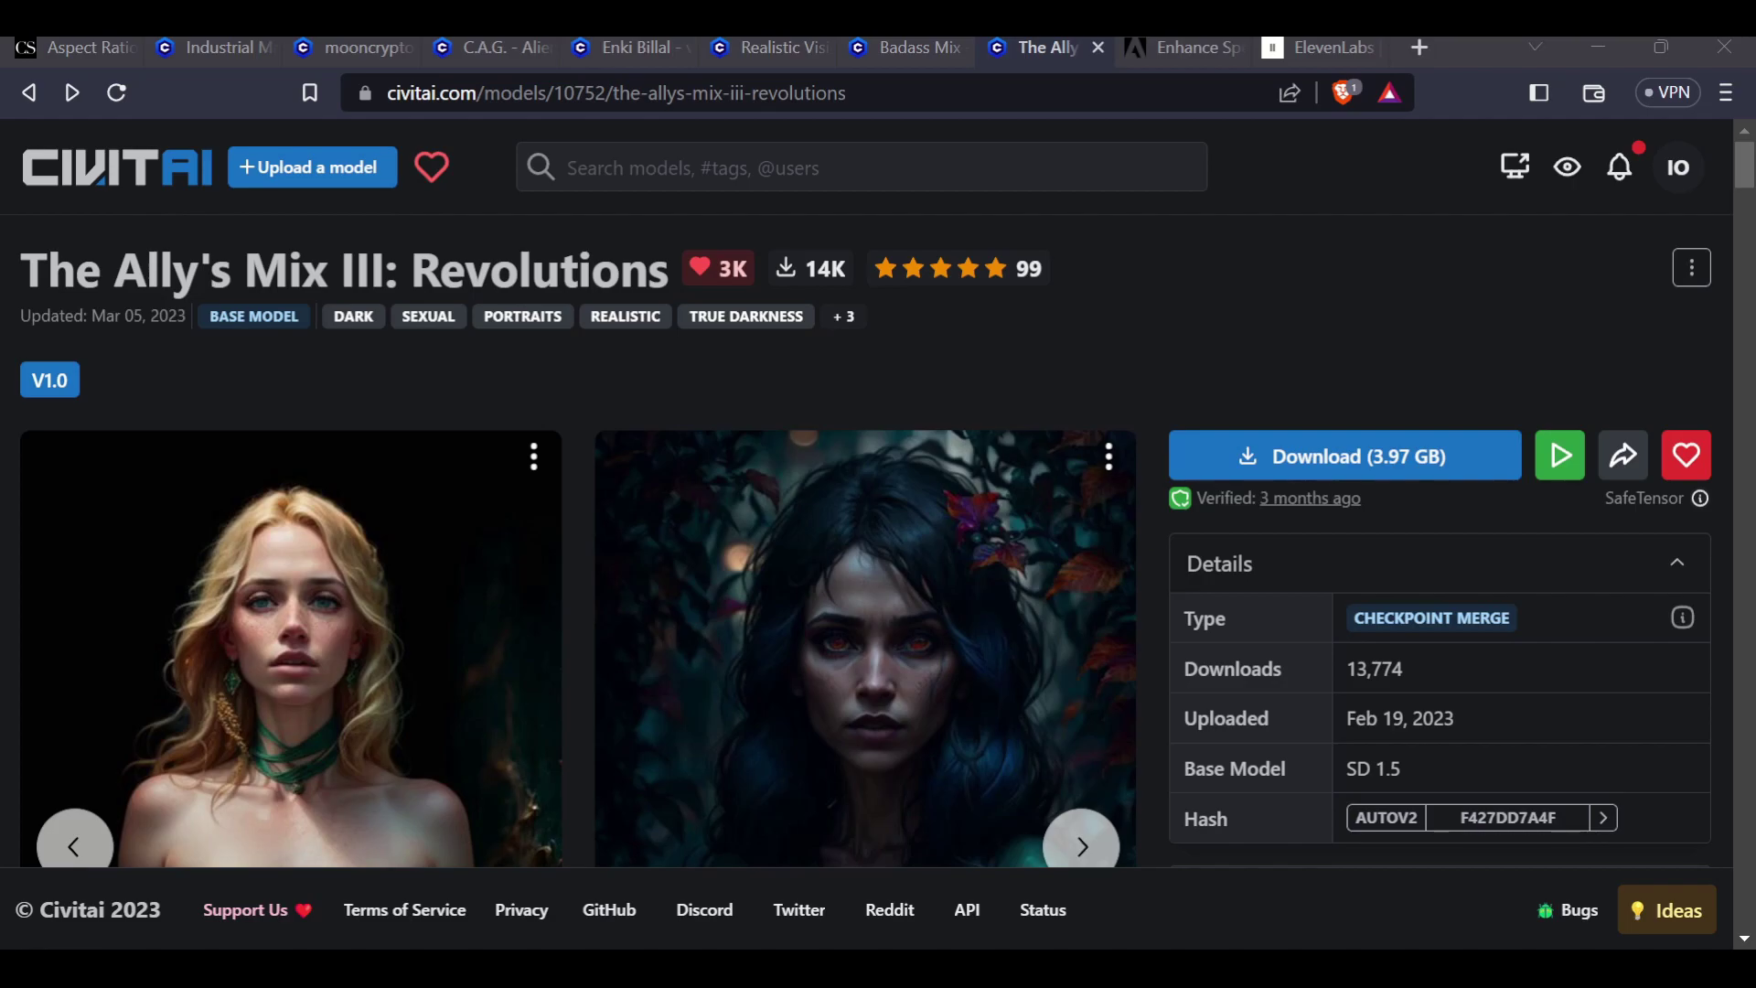
- Switch to the browser and examine the Civitai page for The Ally's Mix III: Revolutions, from its details down into the community gallery
scroll(879, 540, "down", 7)
scroll(878, 539, "up", 7)
scroll(866, 574, "down", 15)
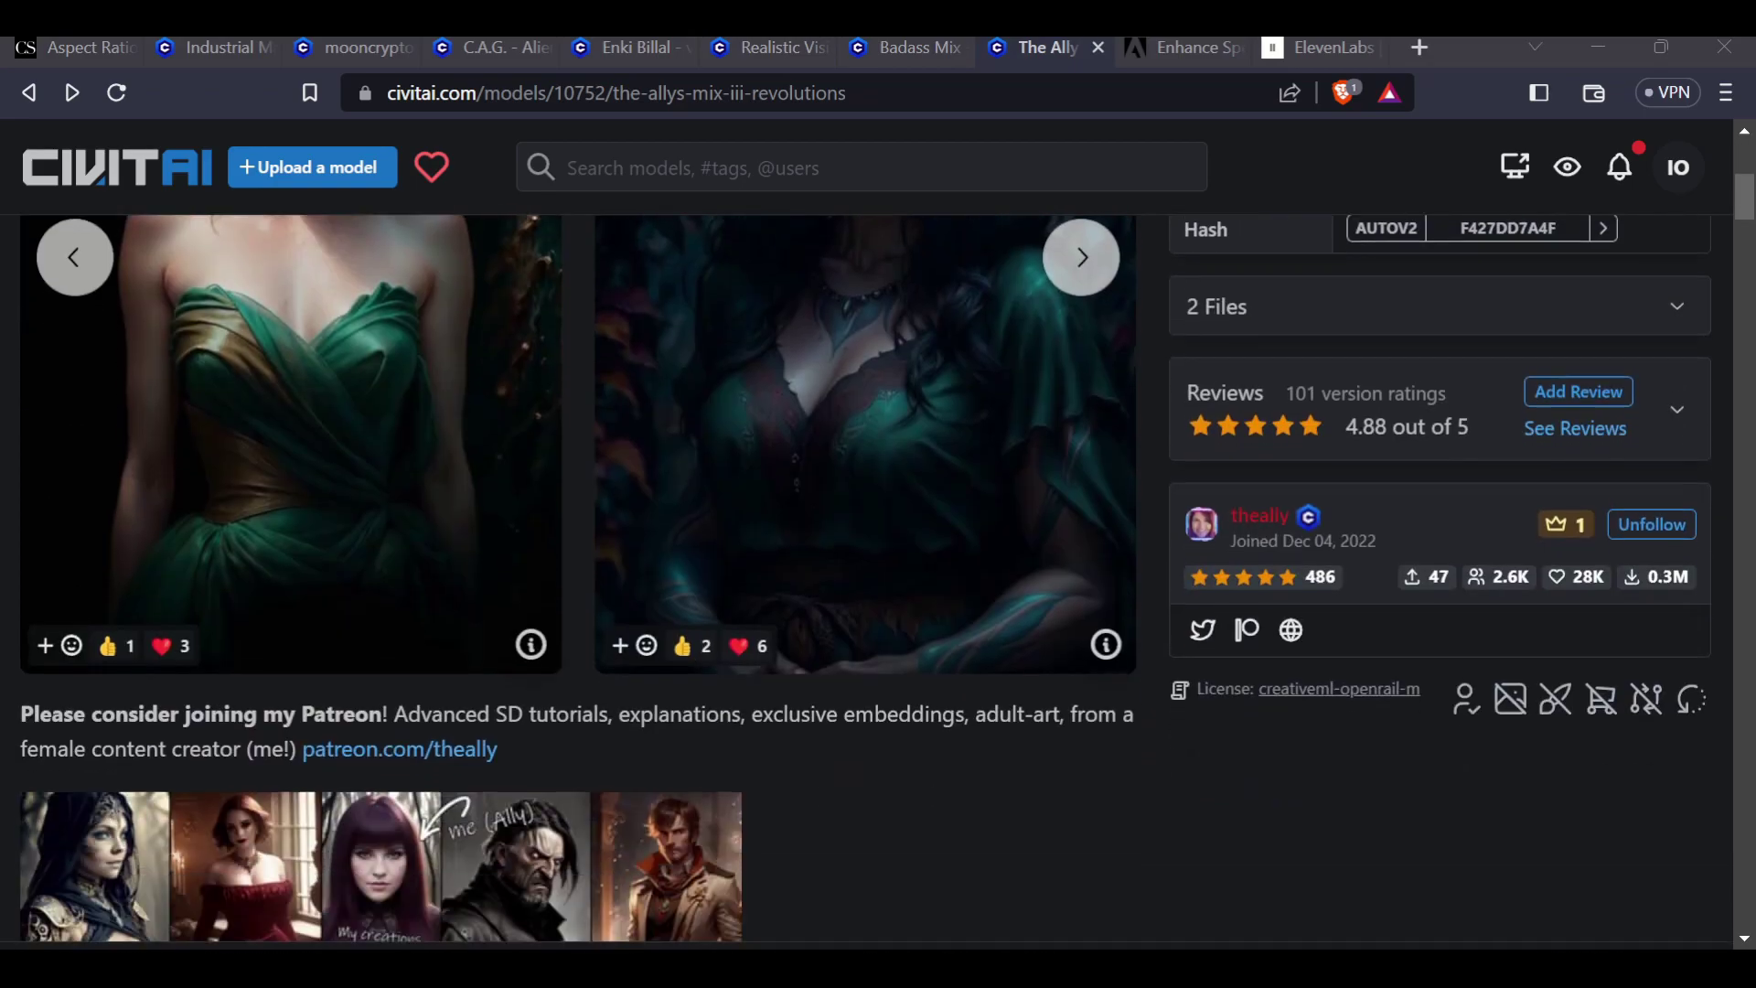
scroll(865, 584, "down", 6)
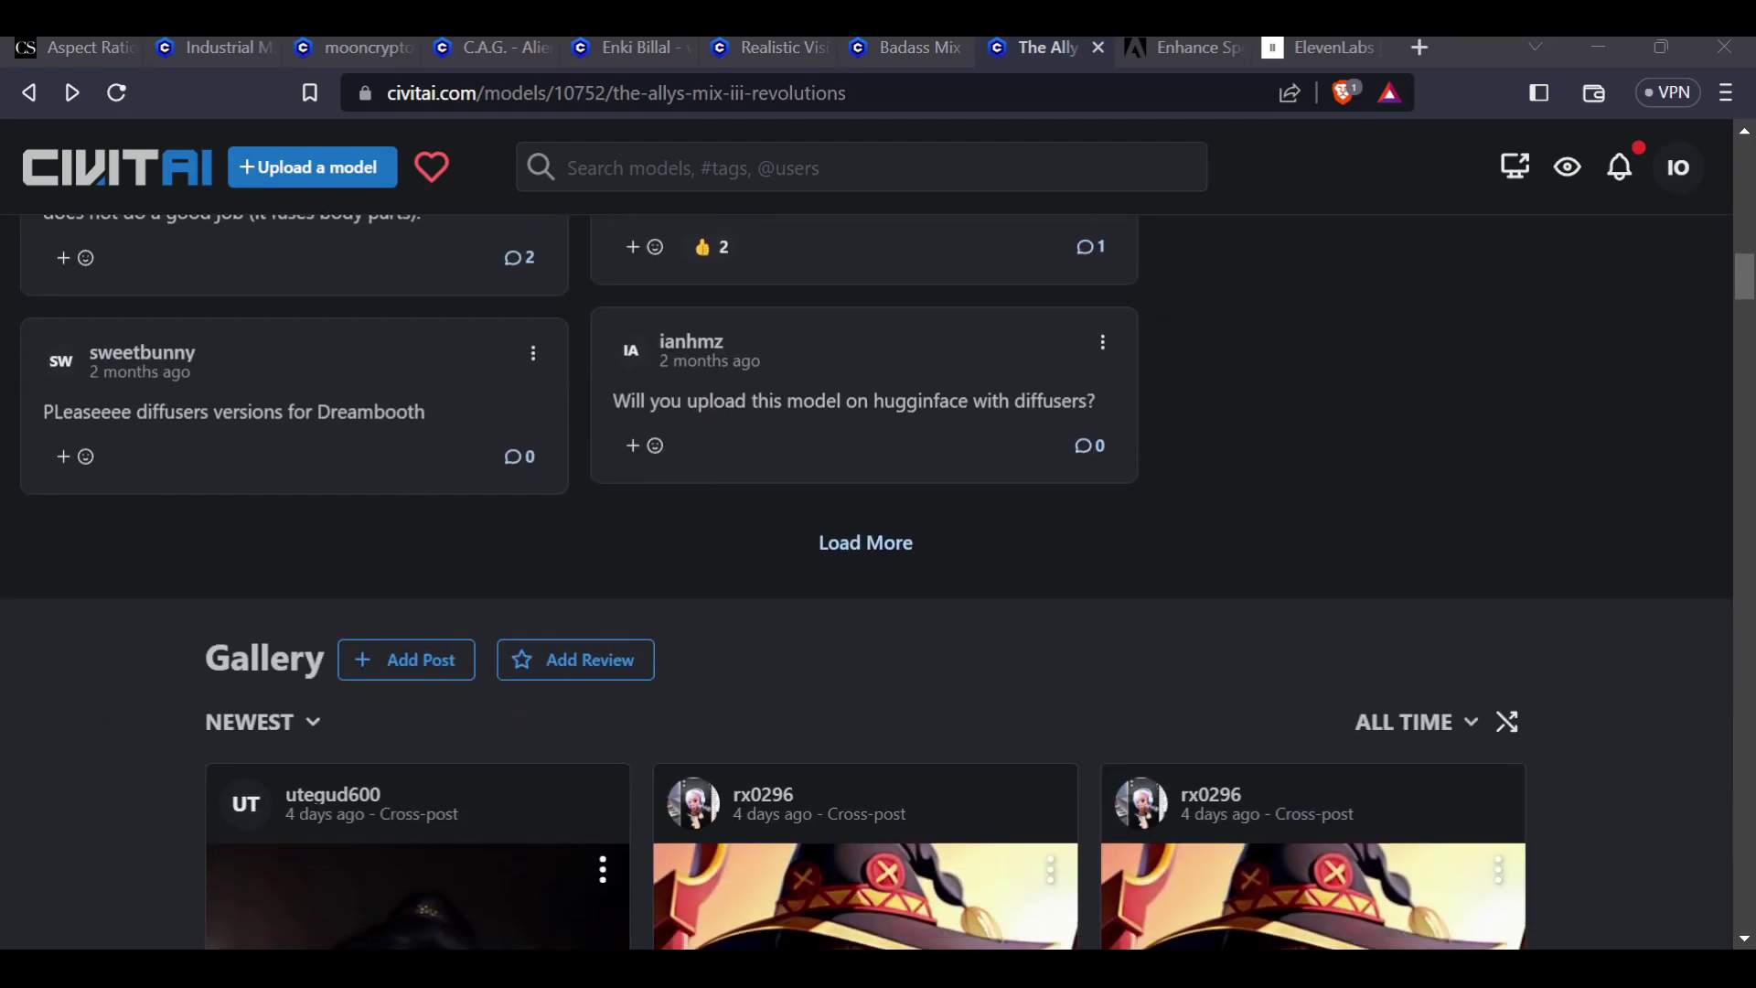
scroll(866, 584, "down", 4)
scroll(866, 582, "down", 2)
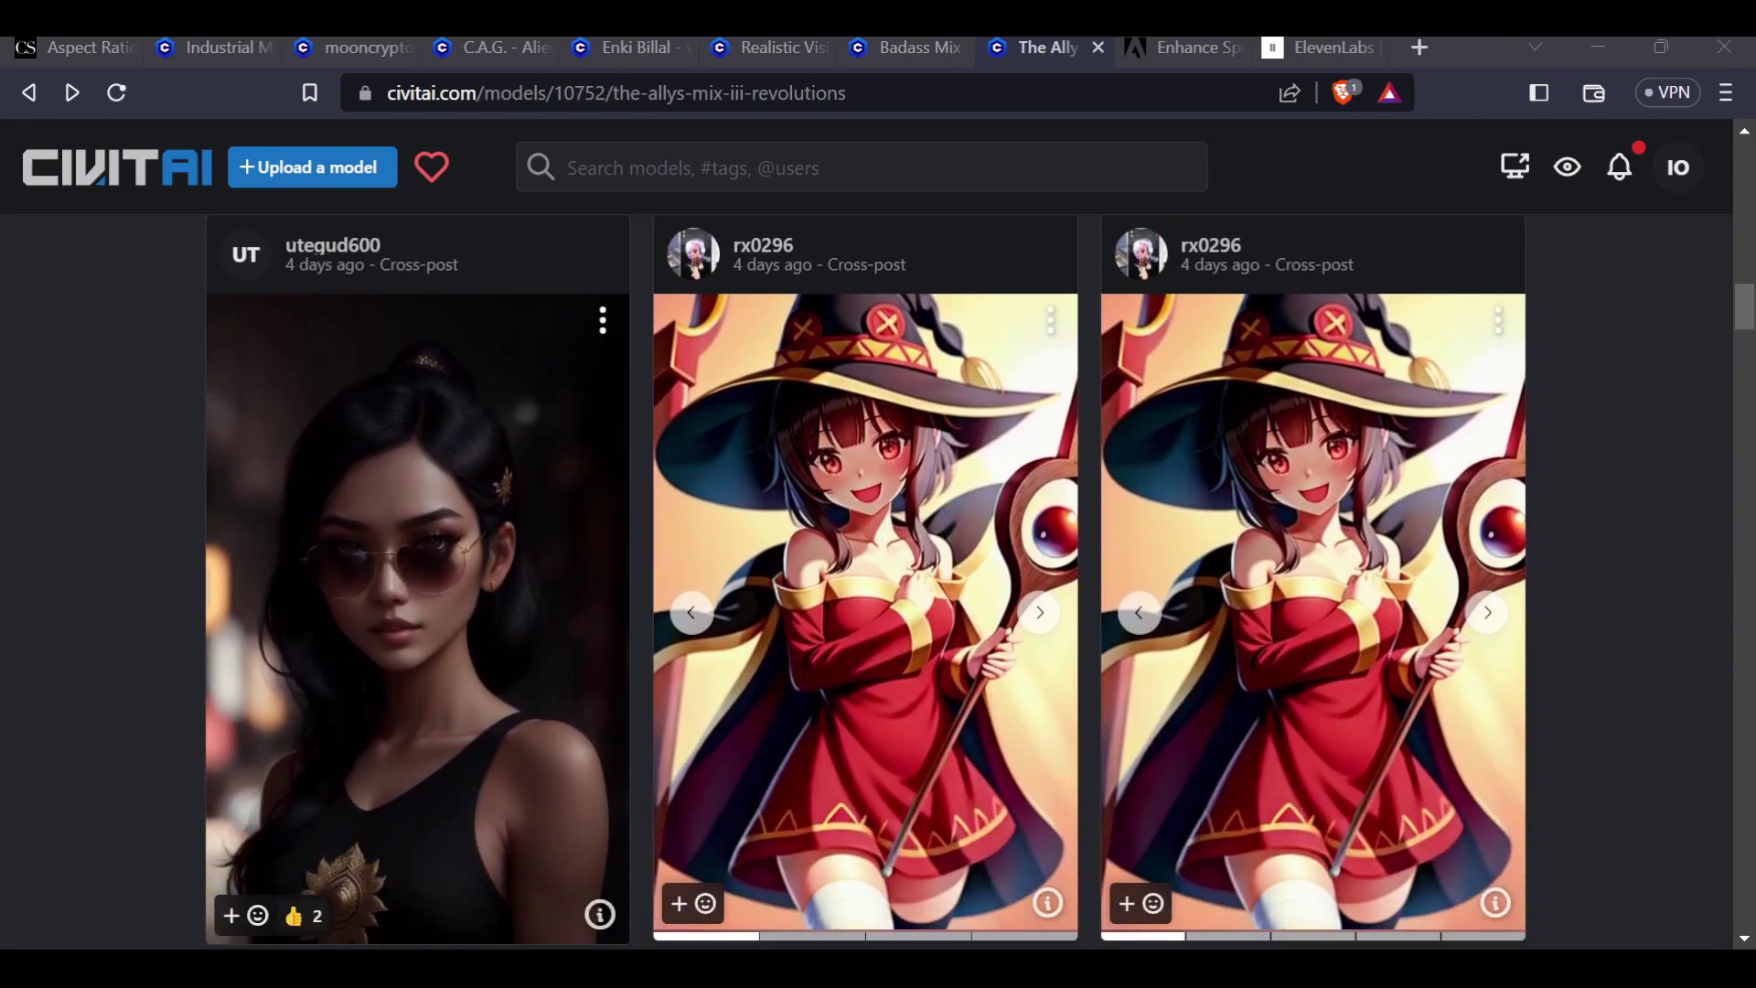
scroll(866, 582, "down", 15)
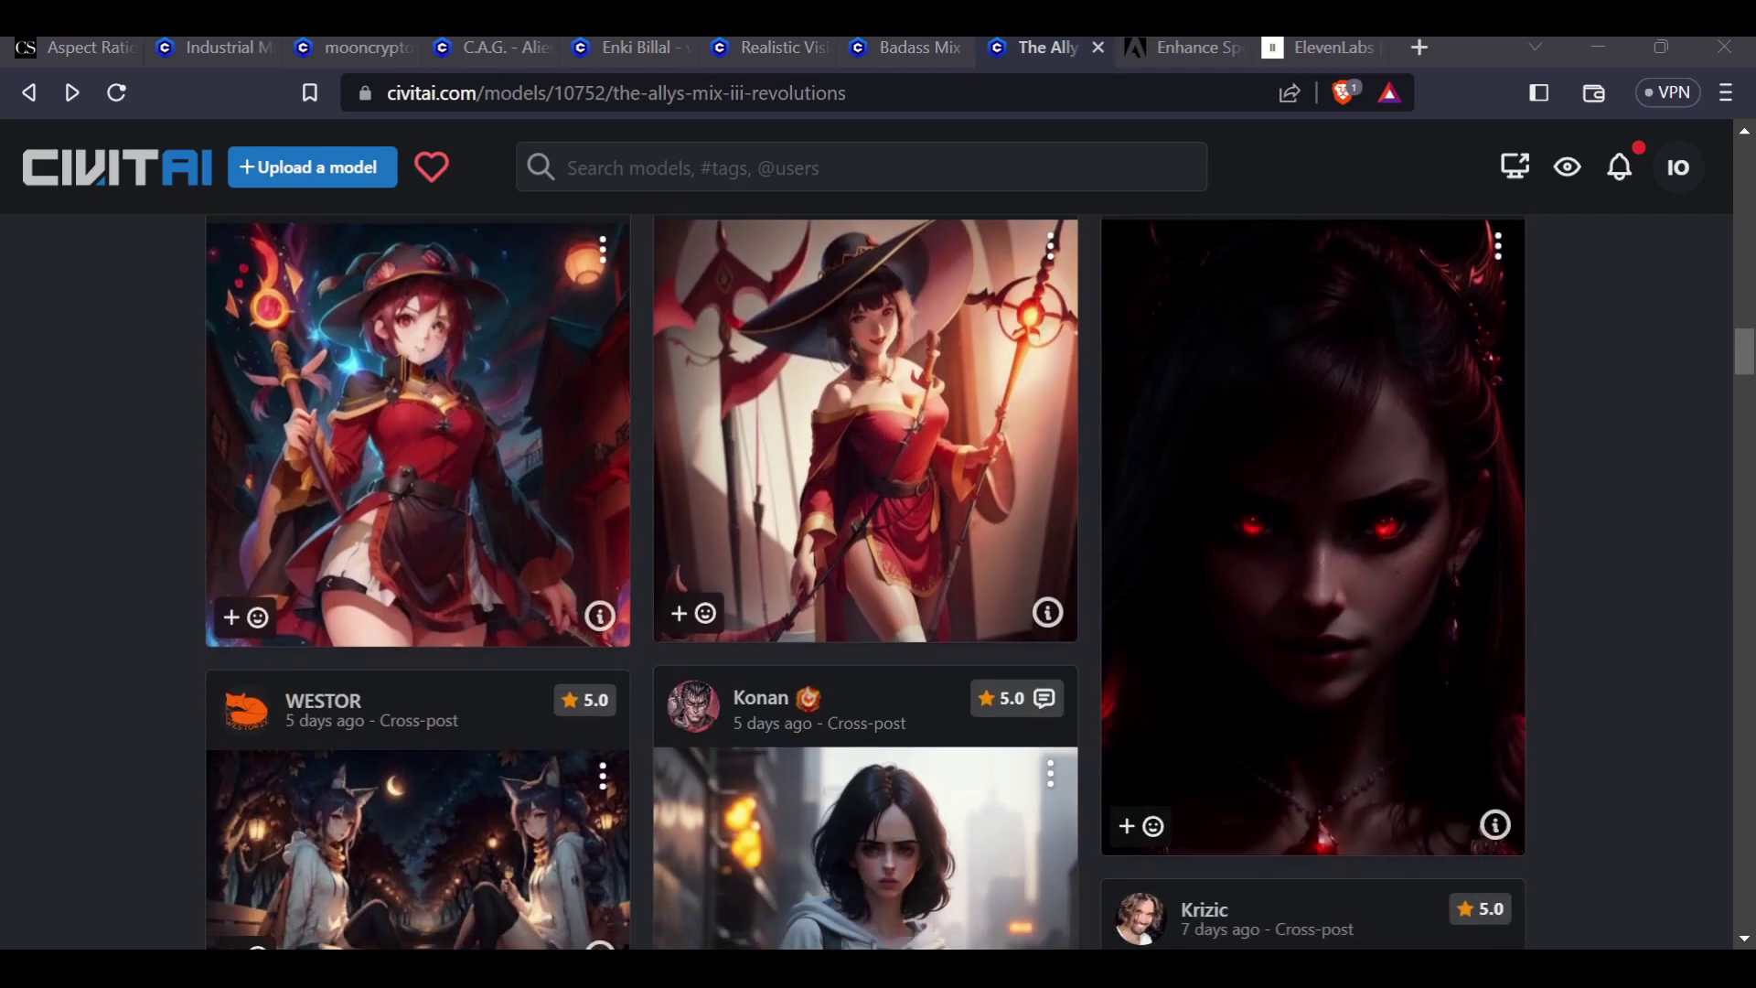
scroll(865, 581, "down", 6)
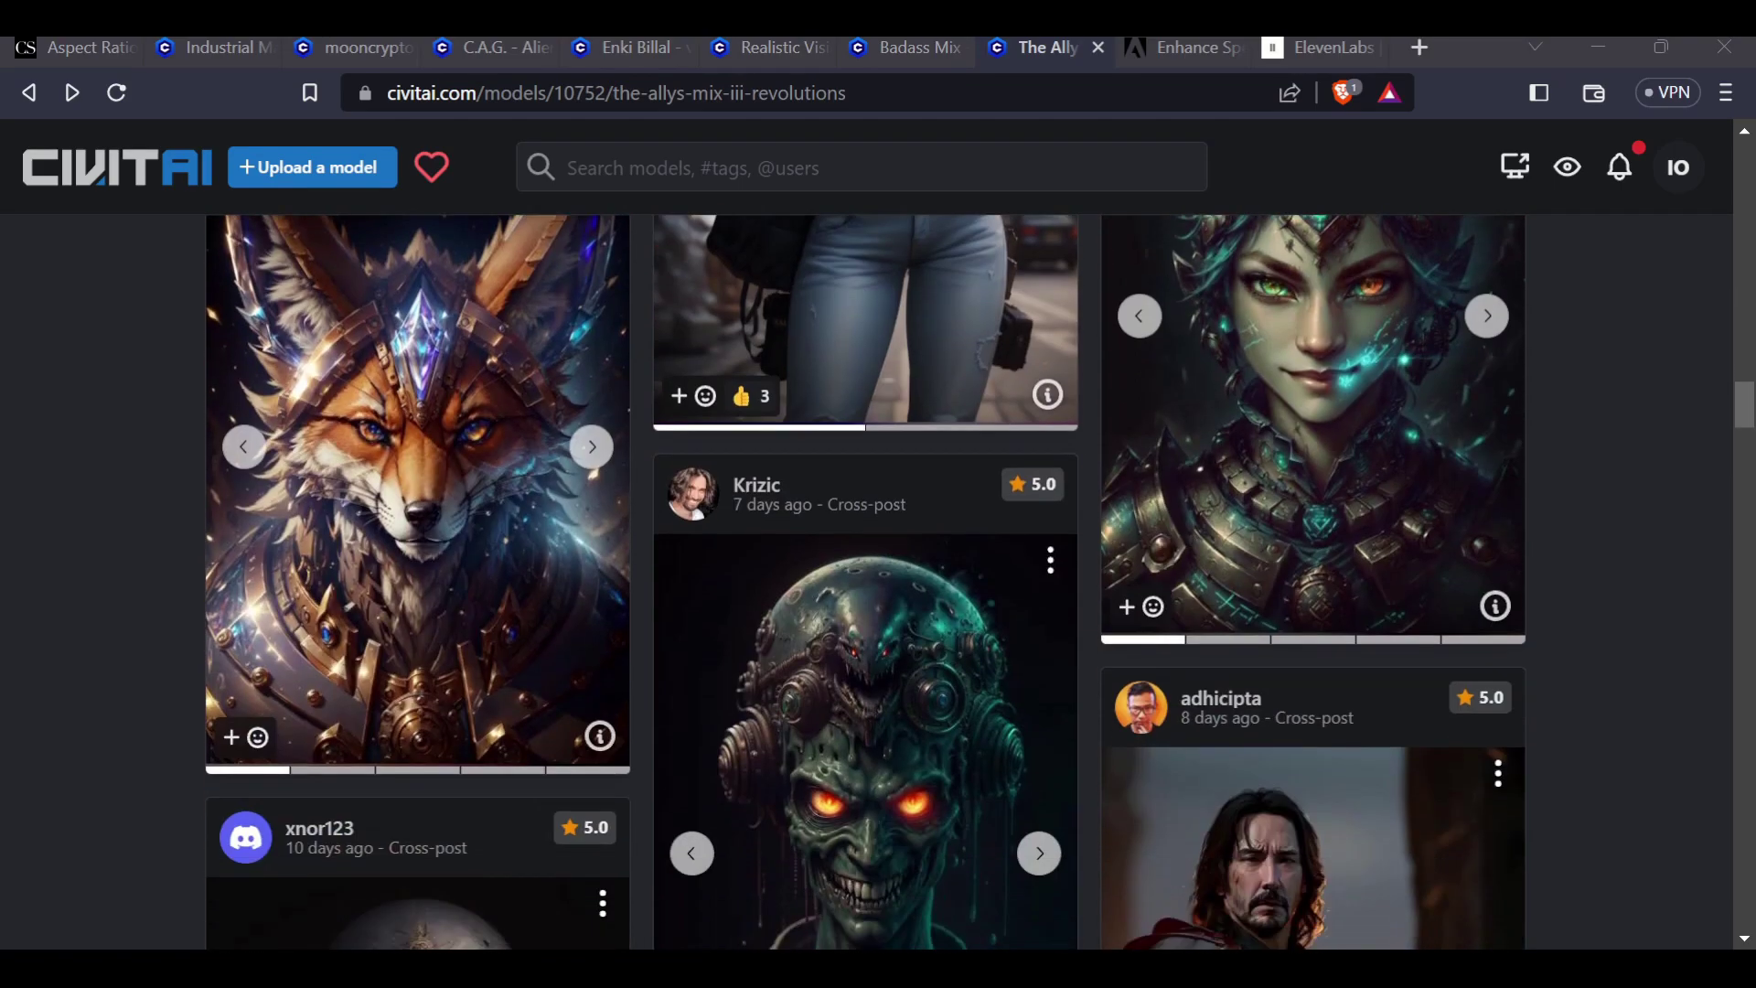
scroll(866, 582, "up", 5)
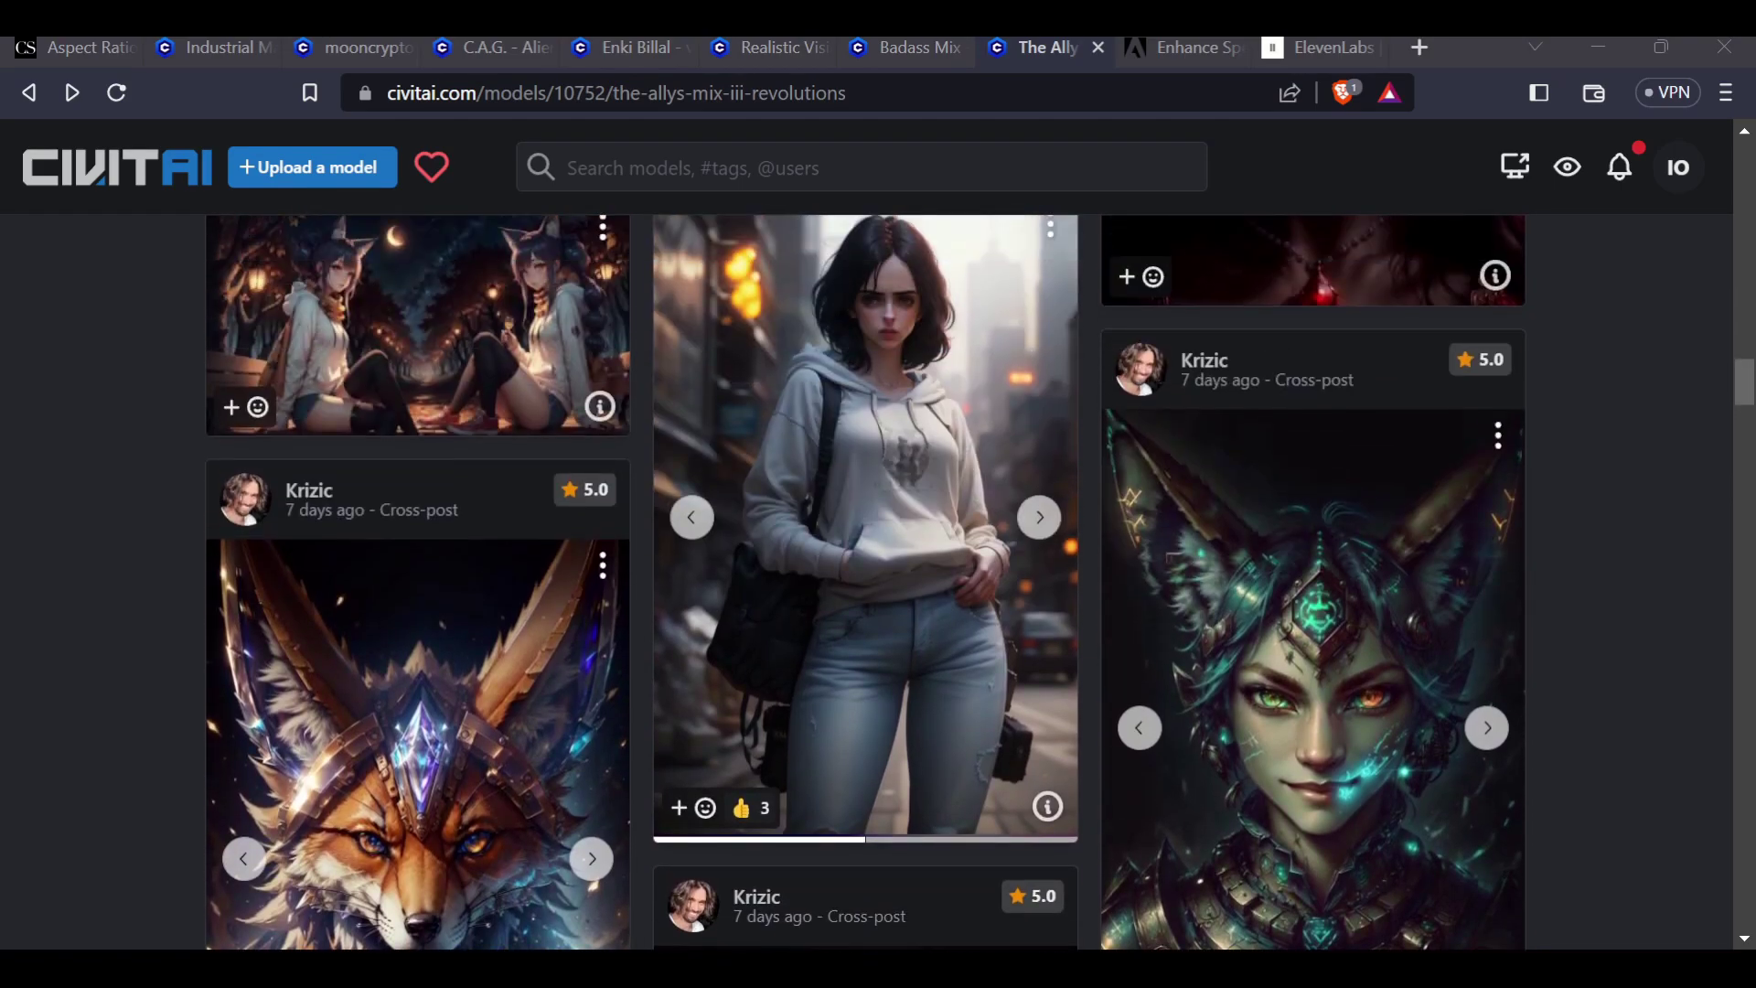
scroll(866, 581, "down", 8)
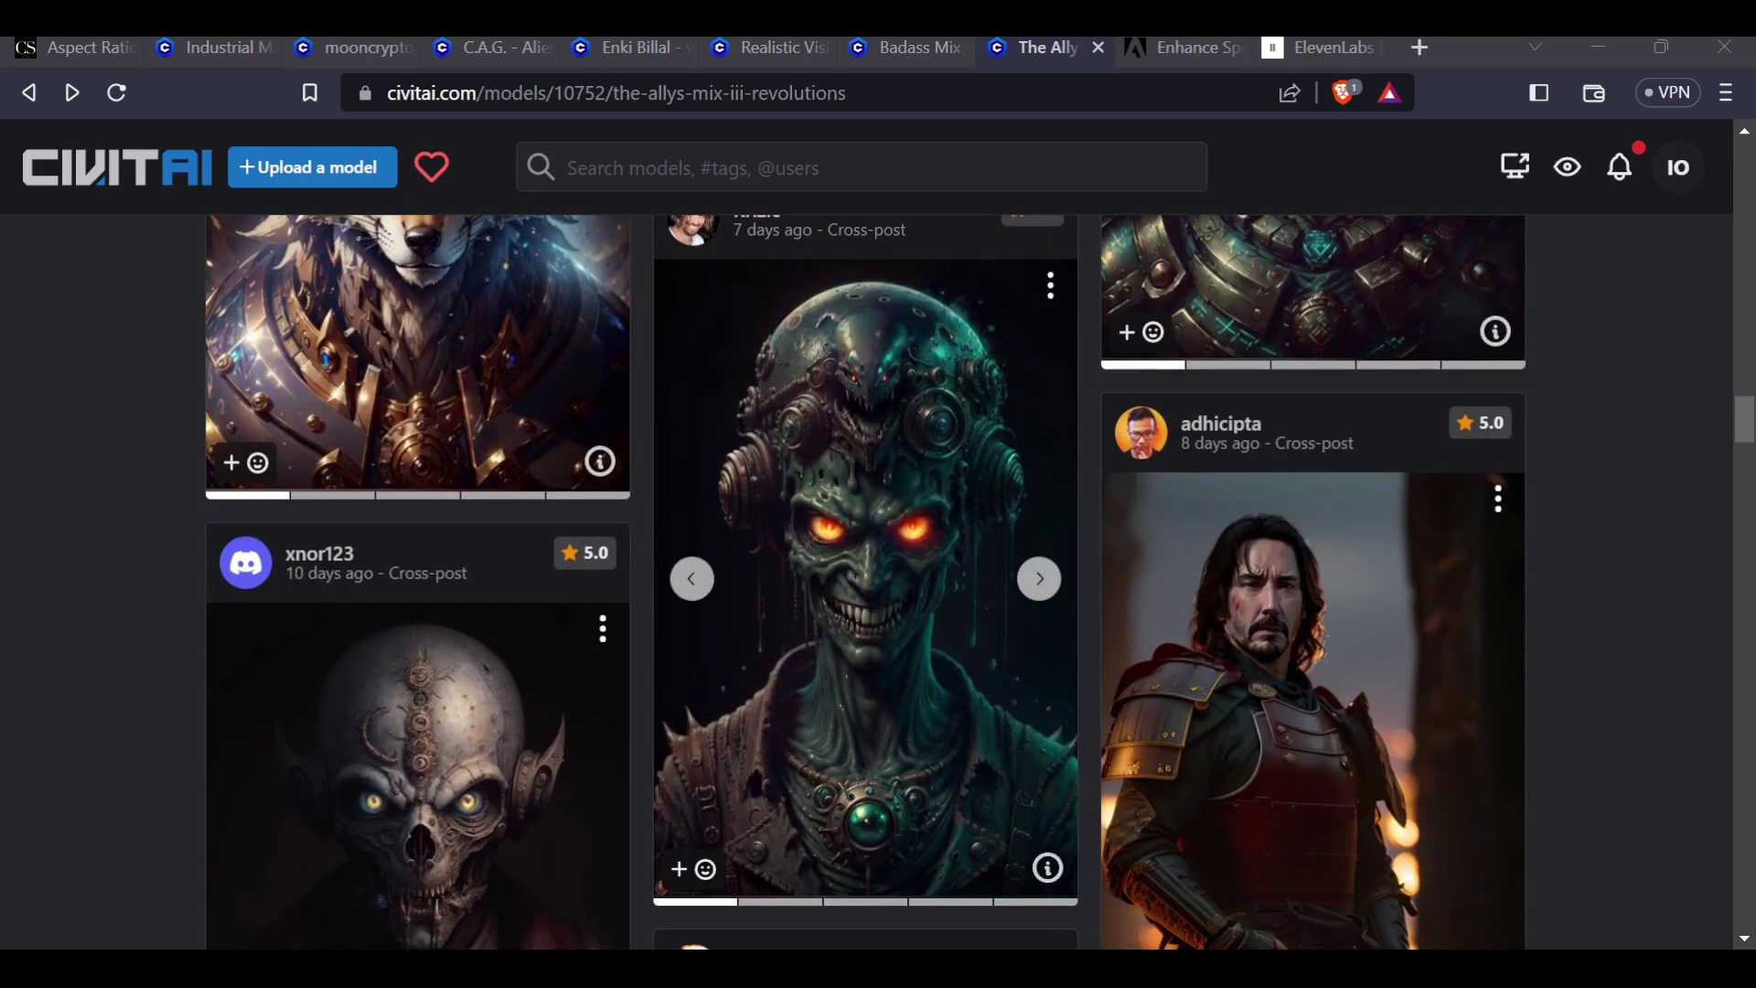
- Page through all the images of the gallery post that shows the grinning green cyborg skull with glowing orange eyes
left_click(1040, 582)
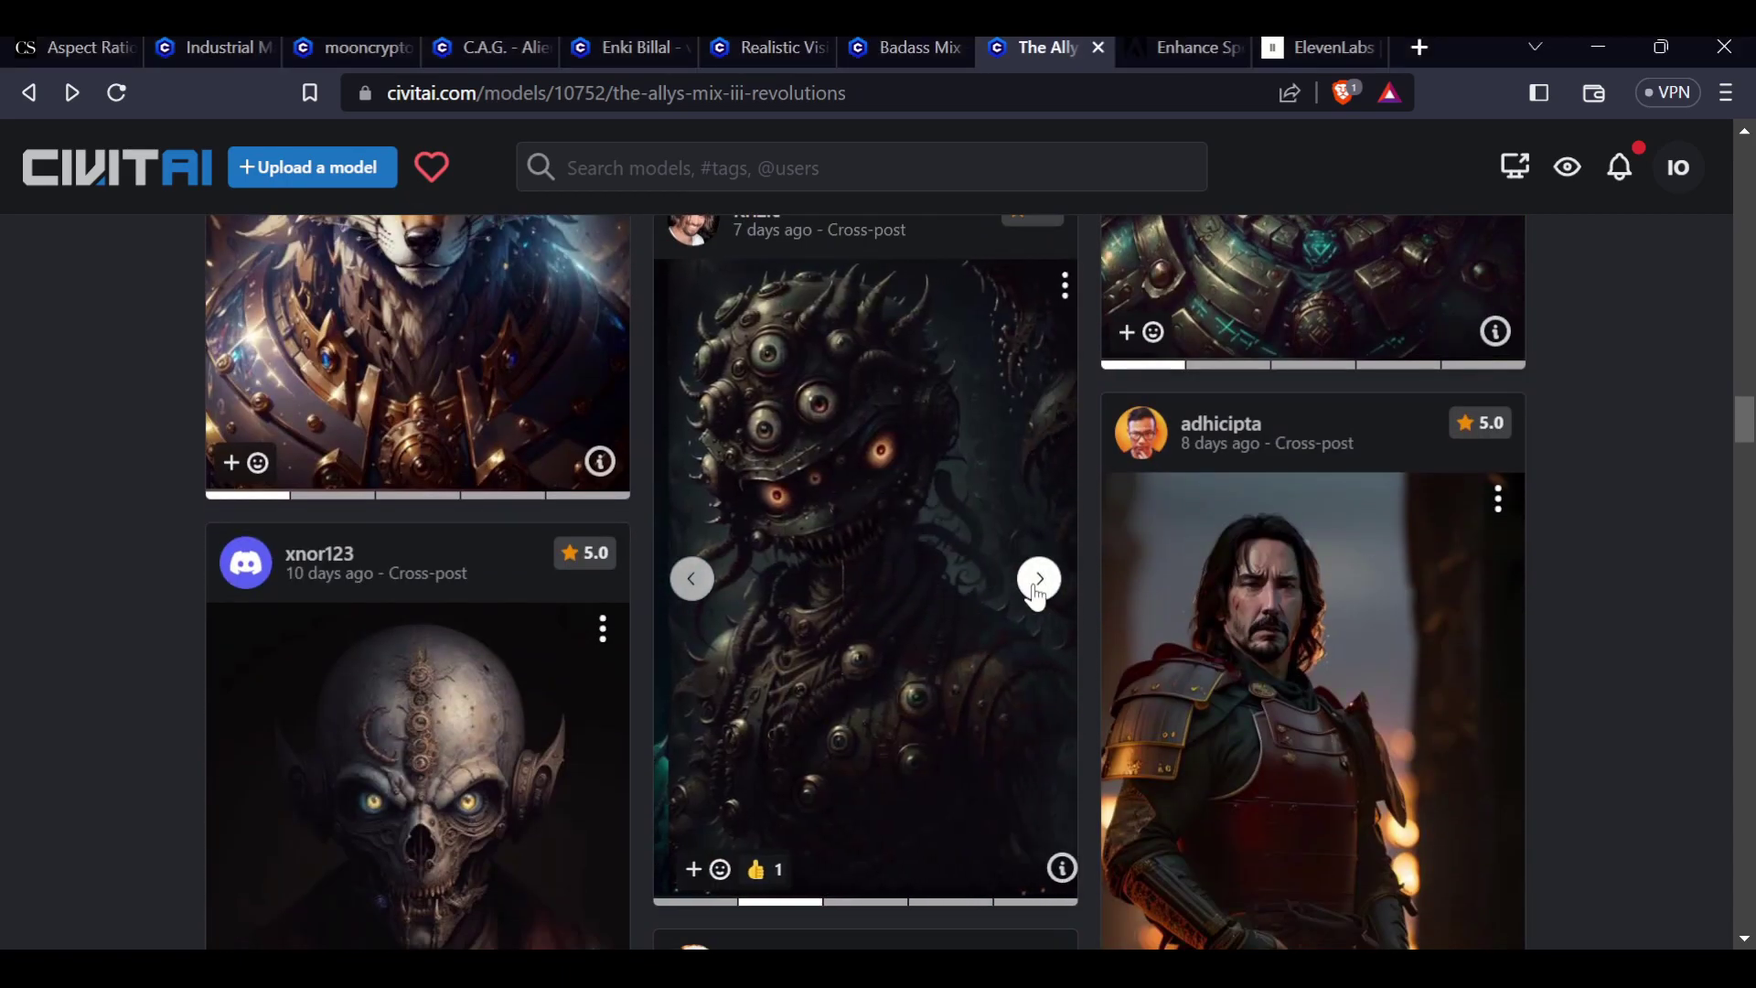
left_click(1039, 582)
left_click(1039, 582)
left_click(1039, 582)
left_click(1039, 582)
left_click(1036, 588)
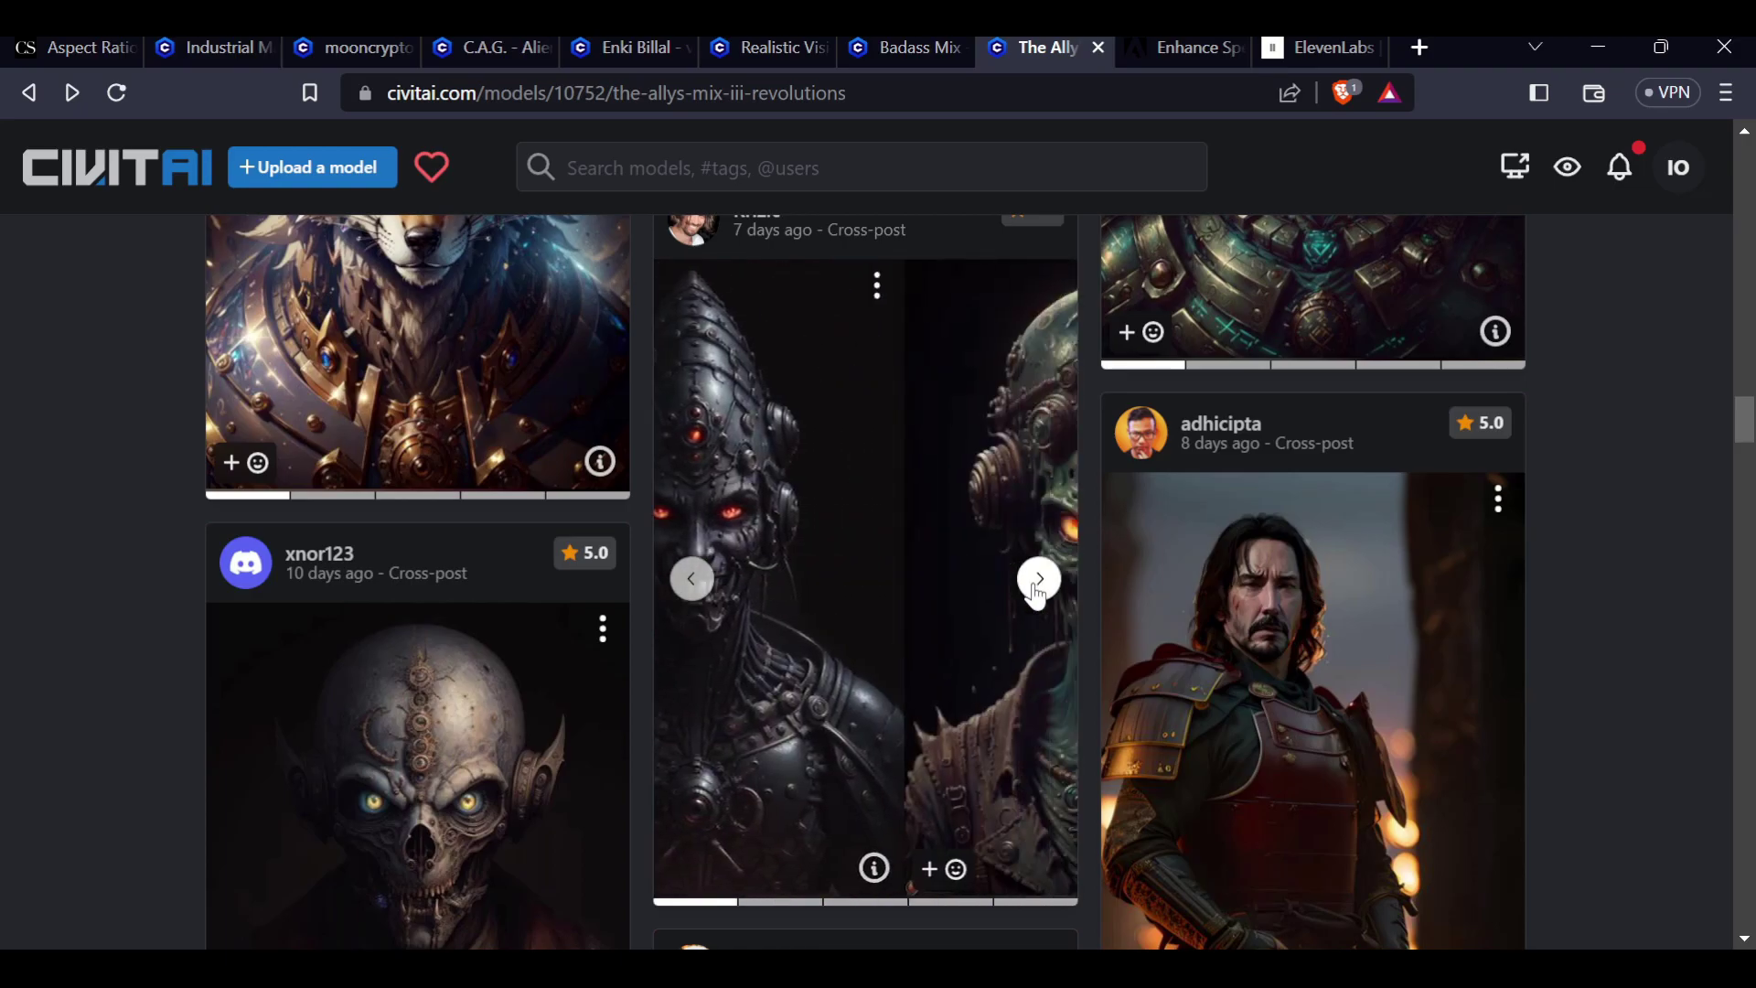
- Review The Ally's Mix III model header again and browse much further through its community gallery, ending back at the header
scroll(1102, 564, "up", 12)
scroll(1107, 590, "up", 20)
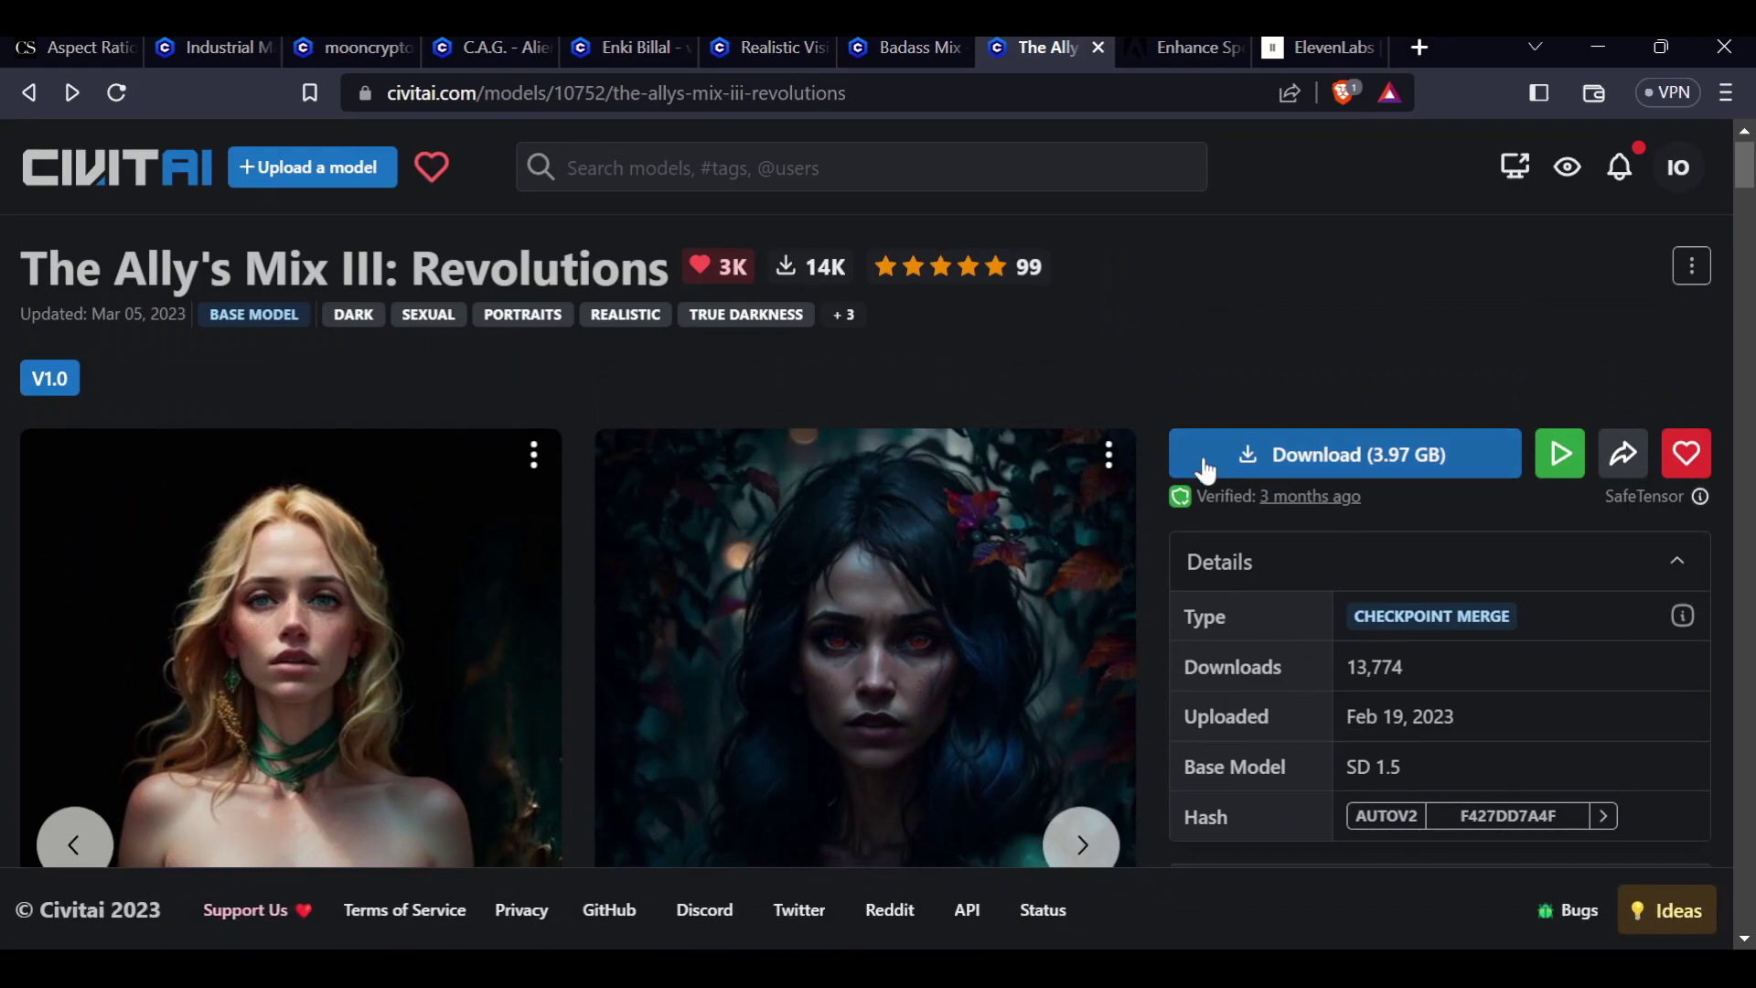
scroll(1207, 455, "down", 5)
scroll(1193, 448, "up", 5)
scroll(1162, 449, "down", 12)
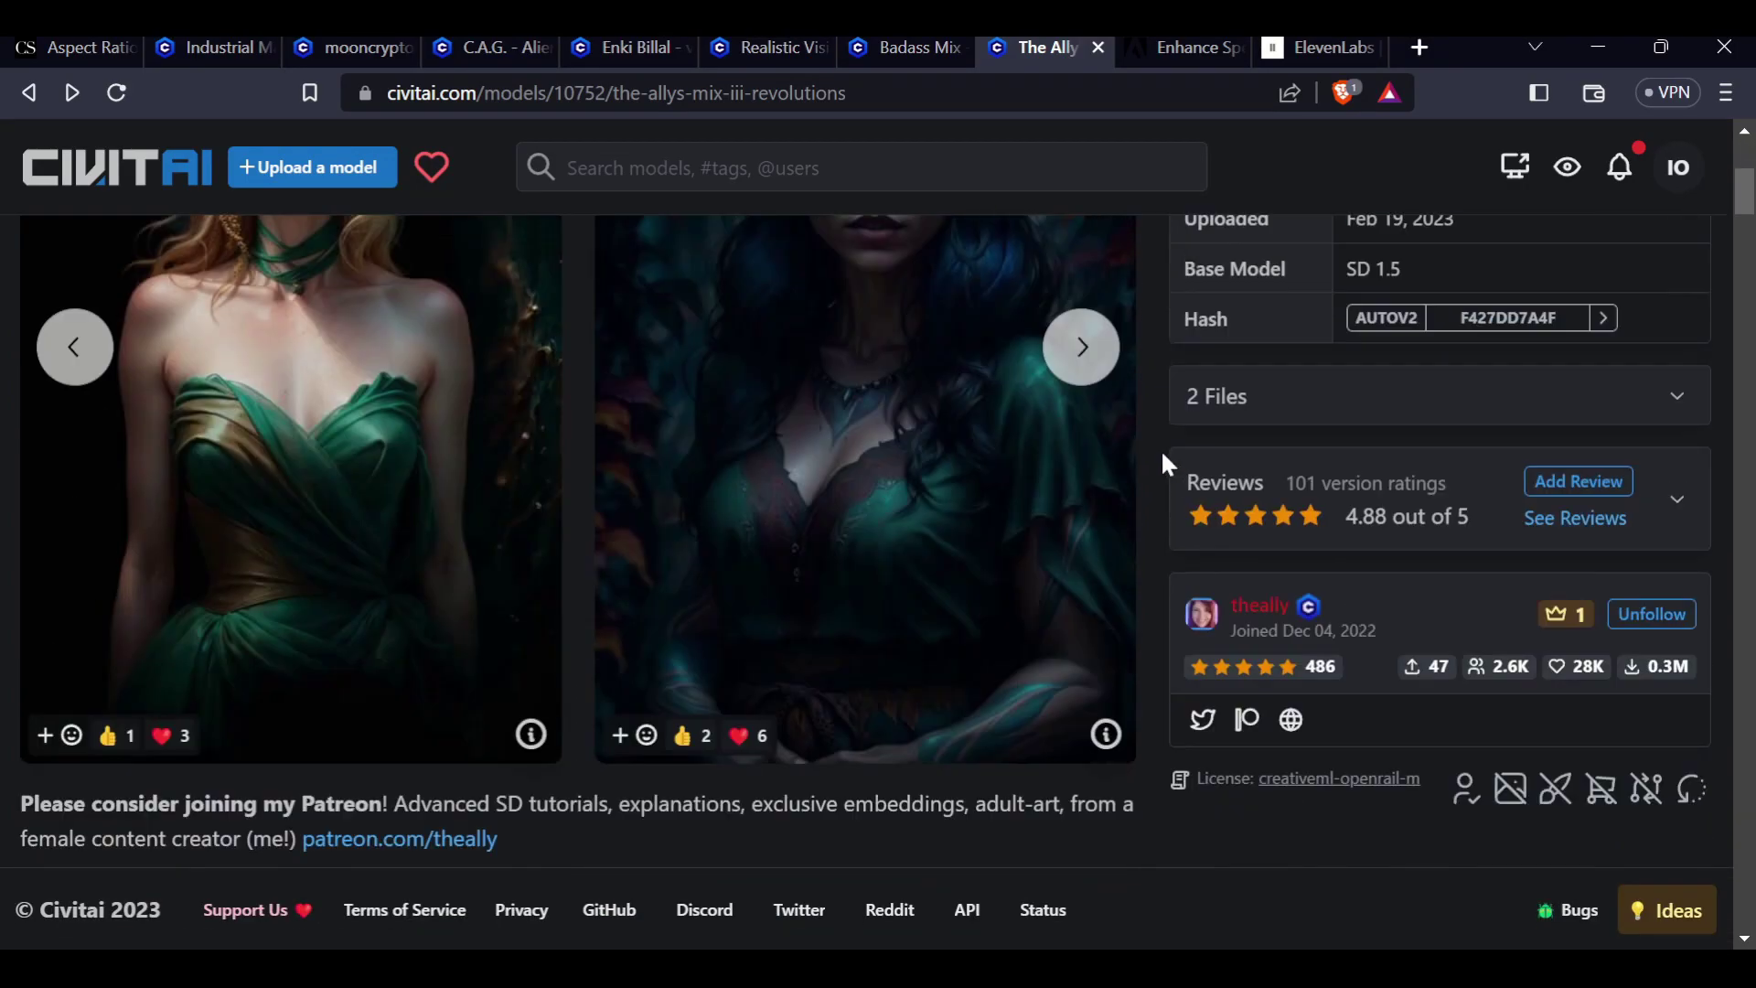
scroll(1144, 460, "down", 15)
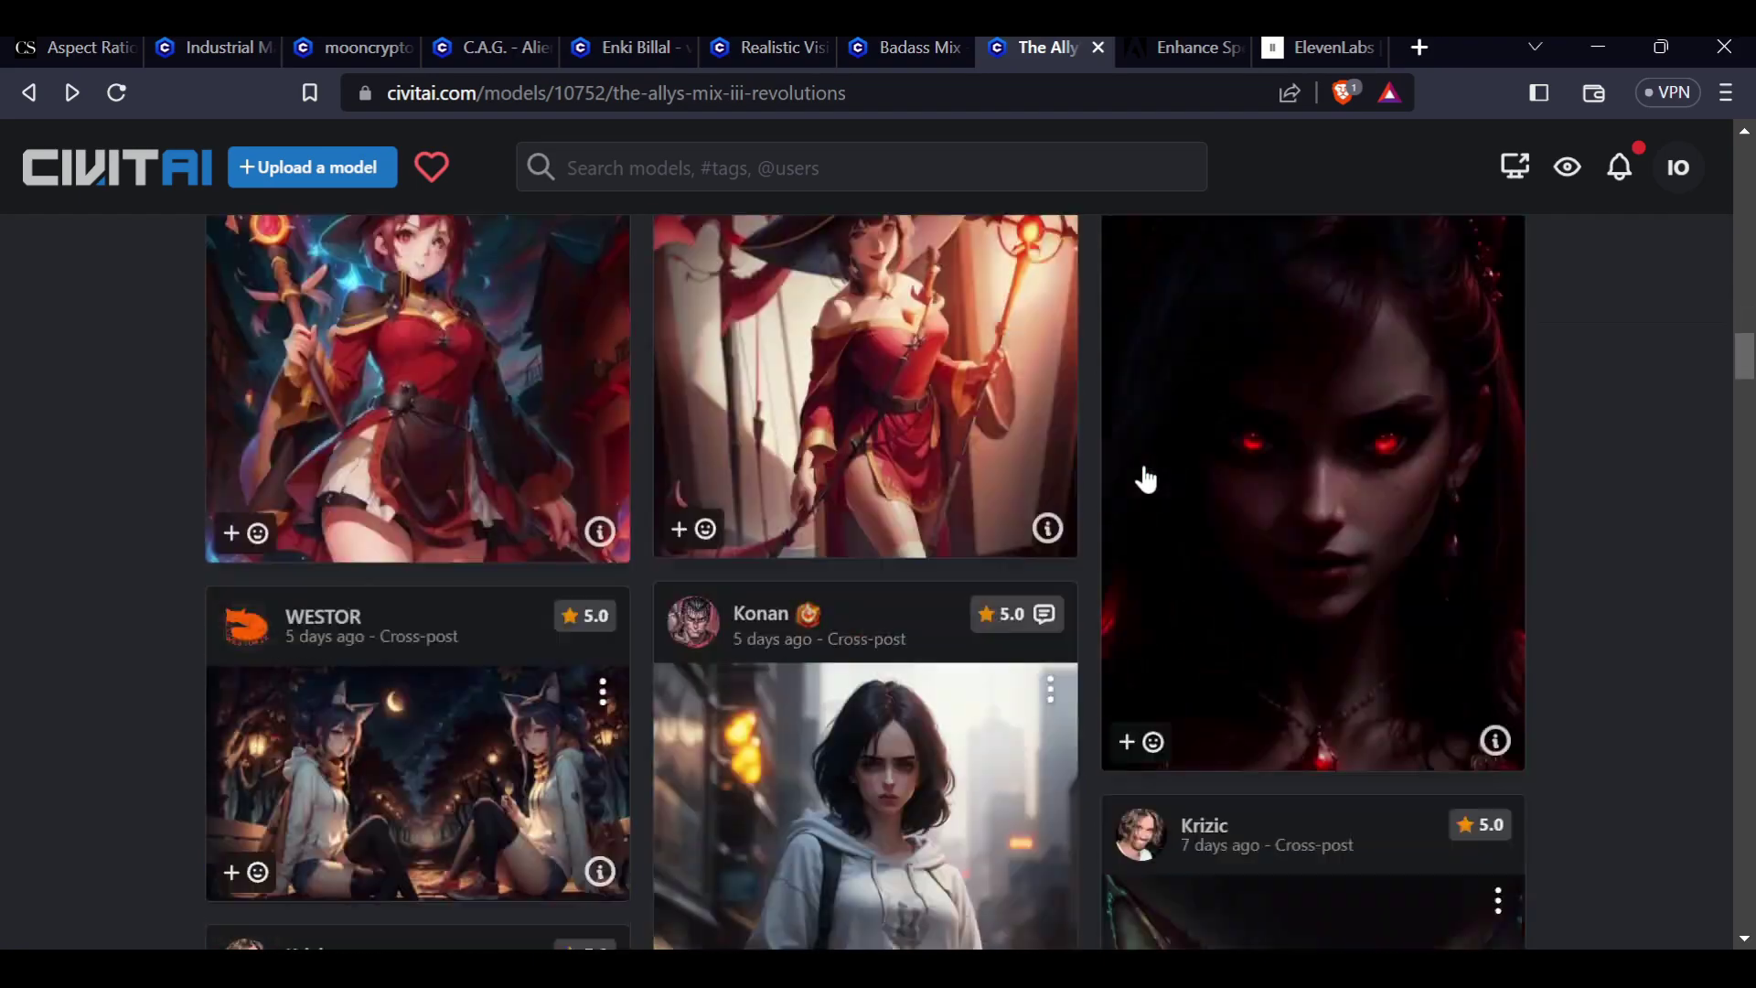
scroll(1142, 476, "down", 15)
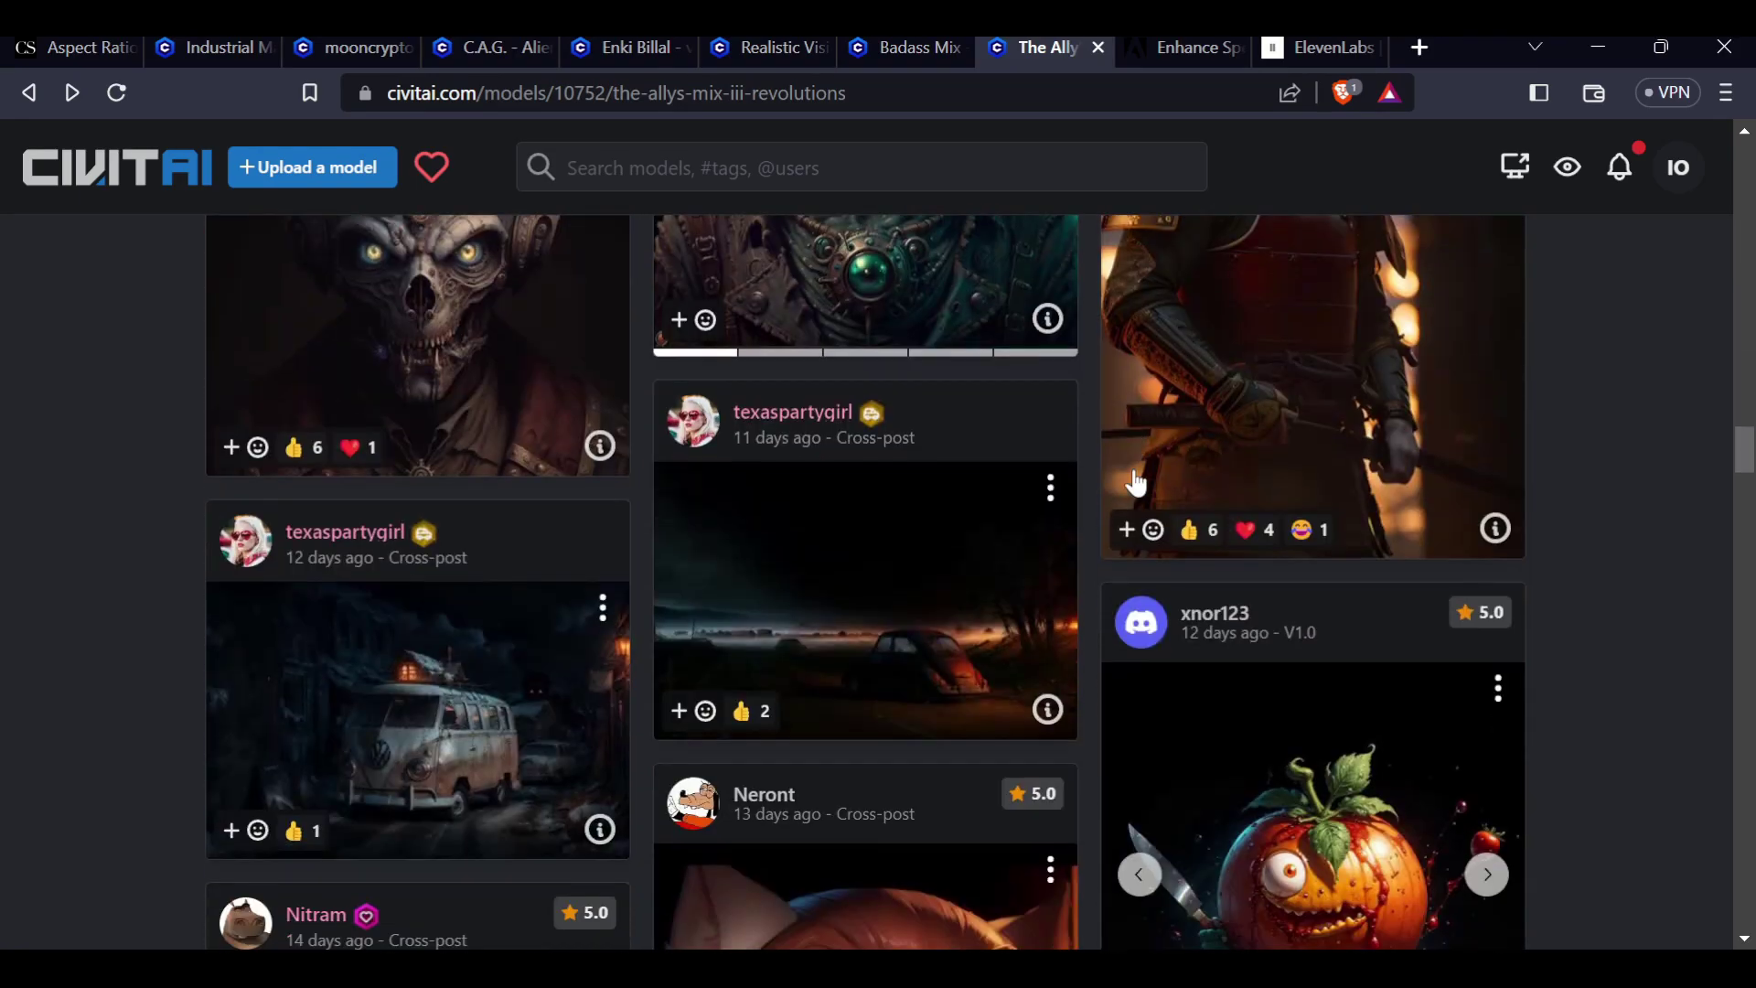
scroll(1133, 476, "down", 6)
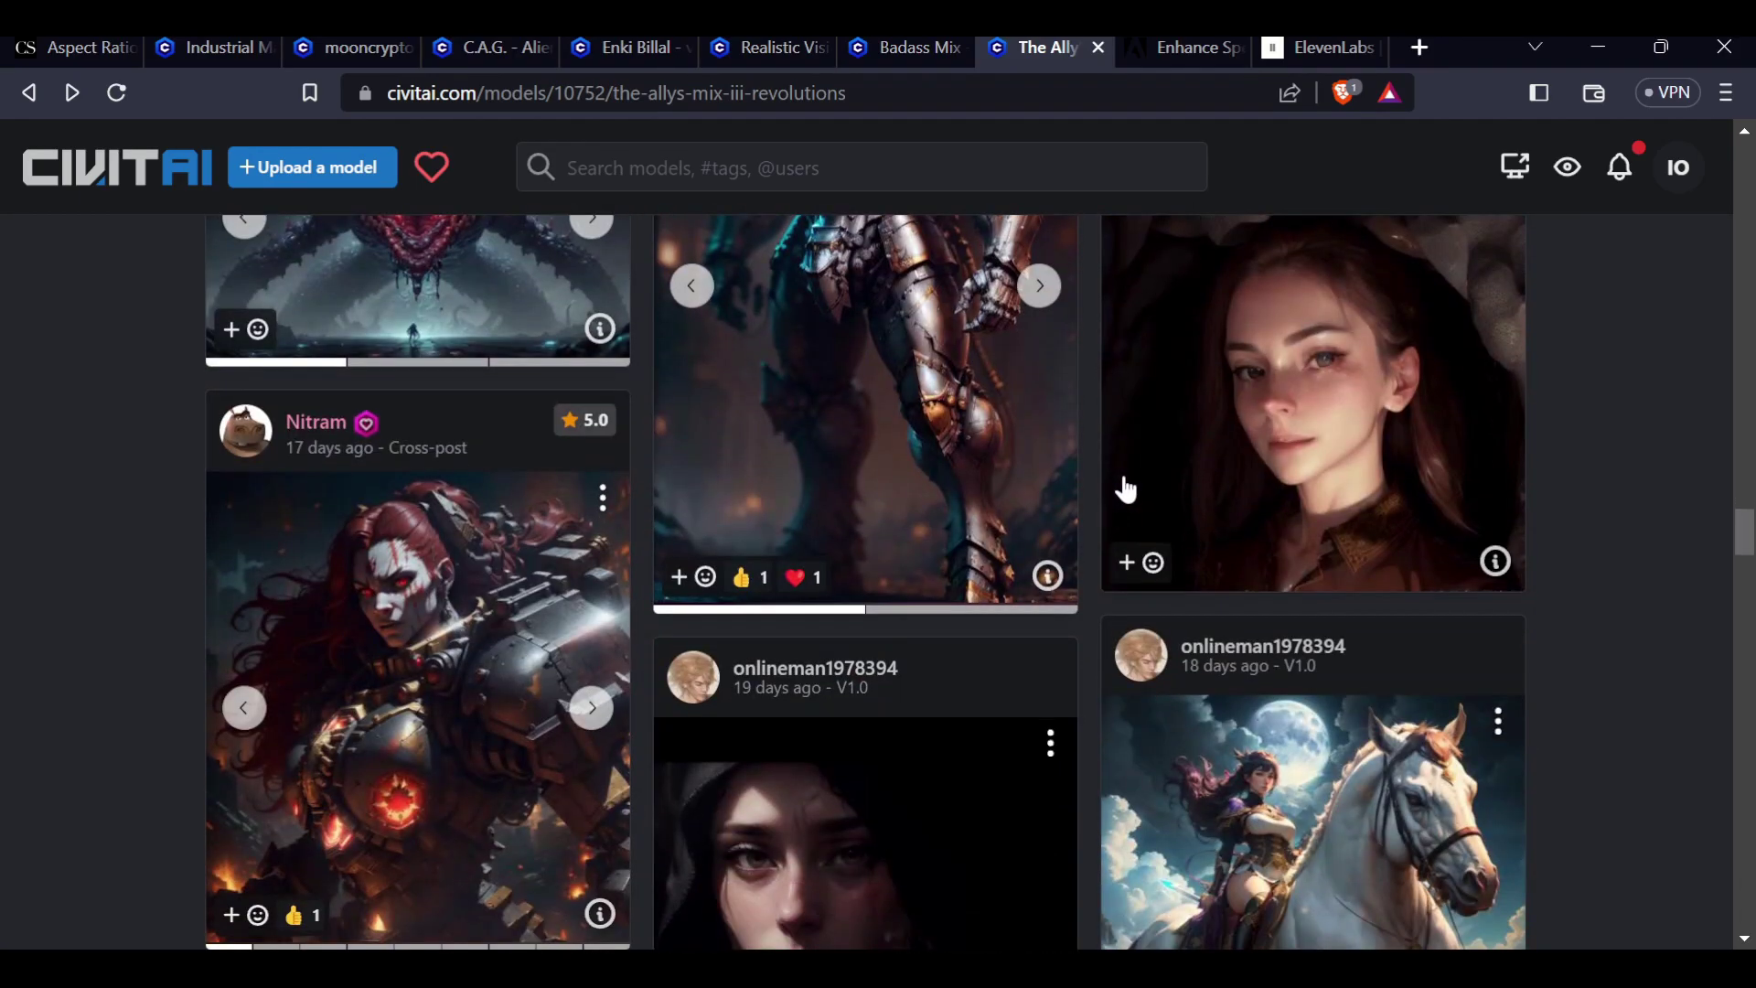
scroll(1129, 494, "down", 5)
scroll(1129, 510, "down", 6)
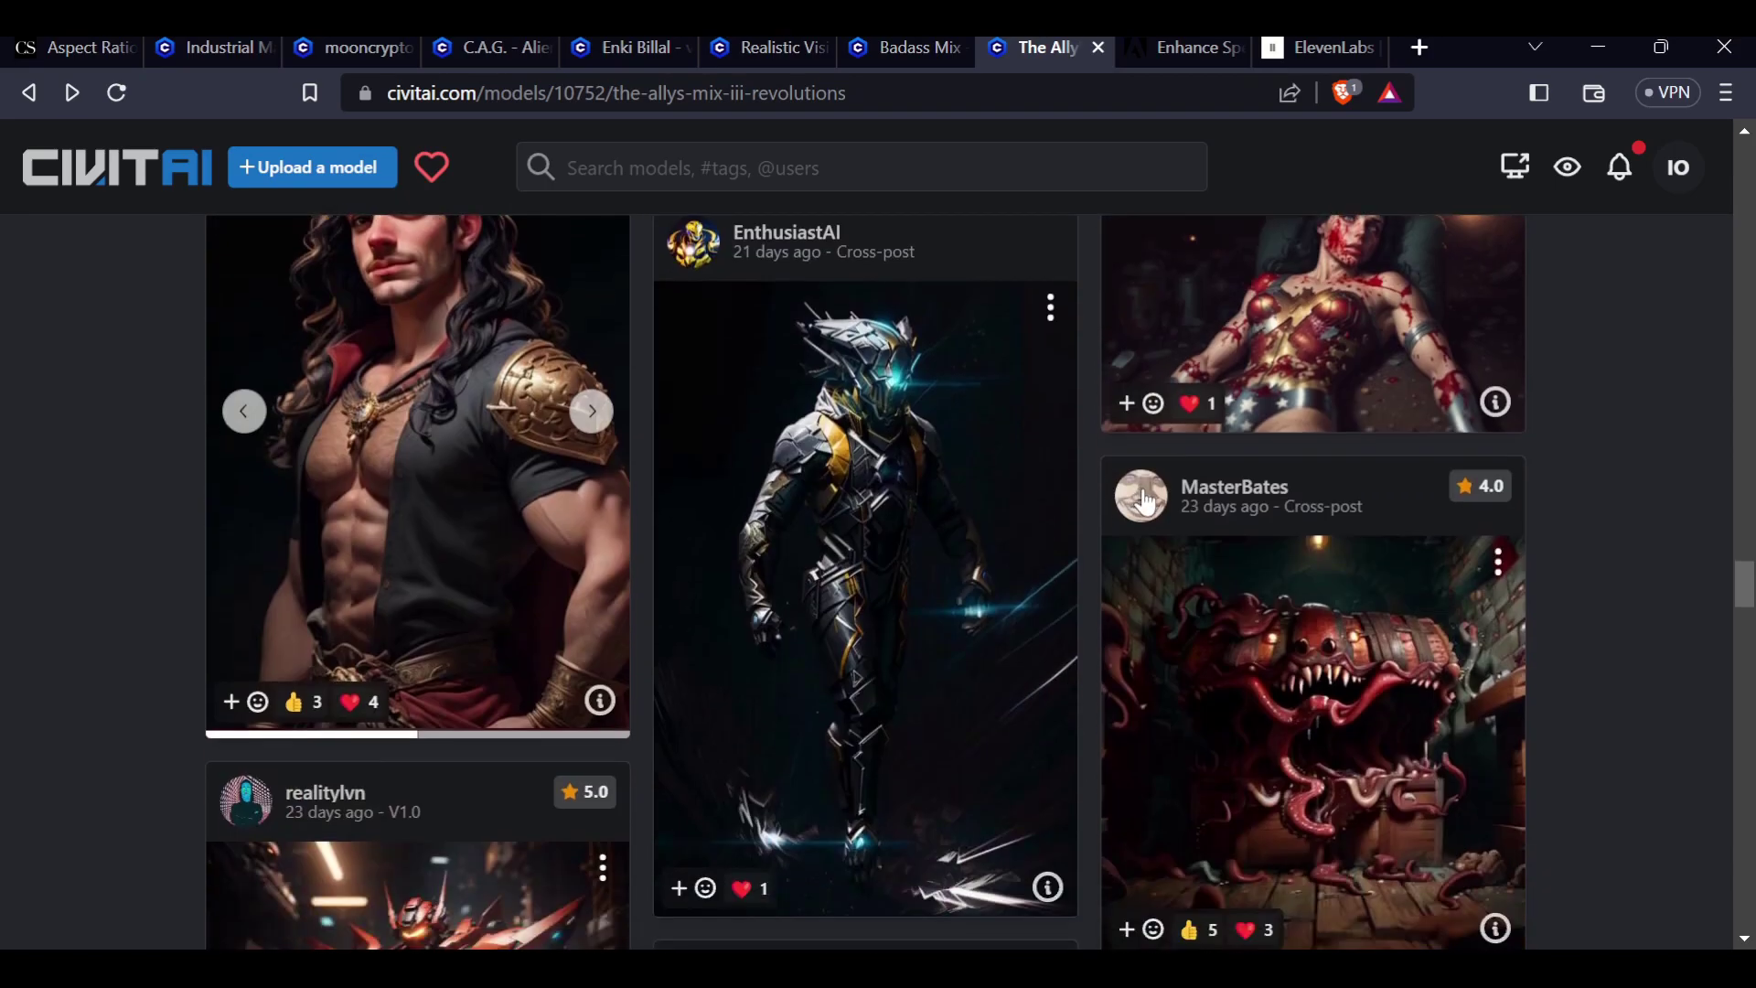
scroll(1149, 498, "down", 6)
scroll(1152, 501, "down", 15)
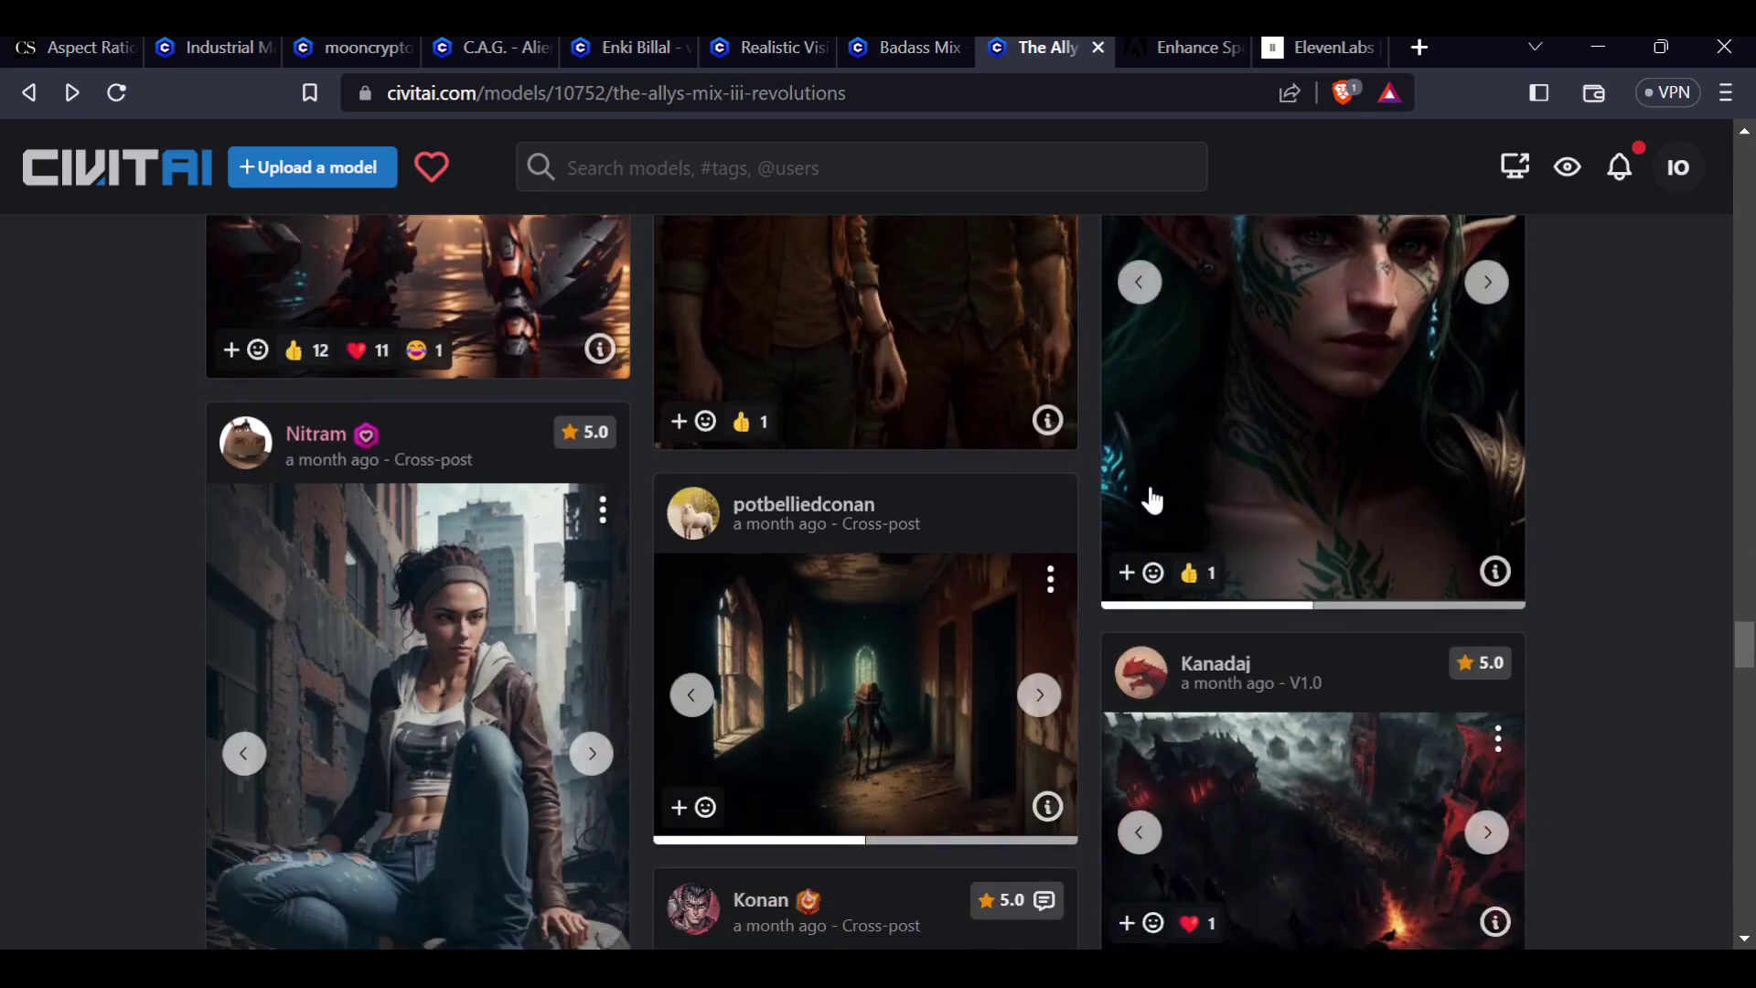
scroll(1149, 486, "down", 11)
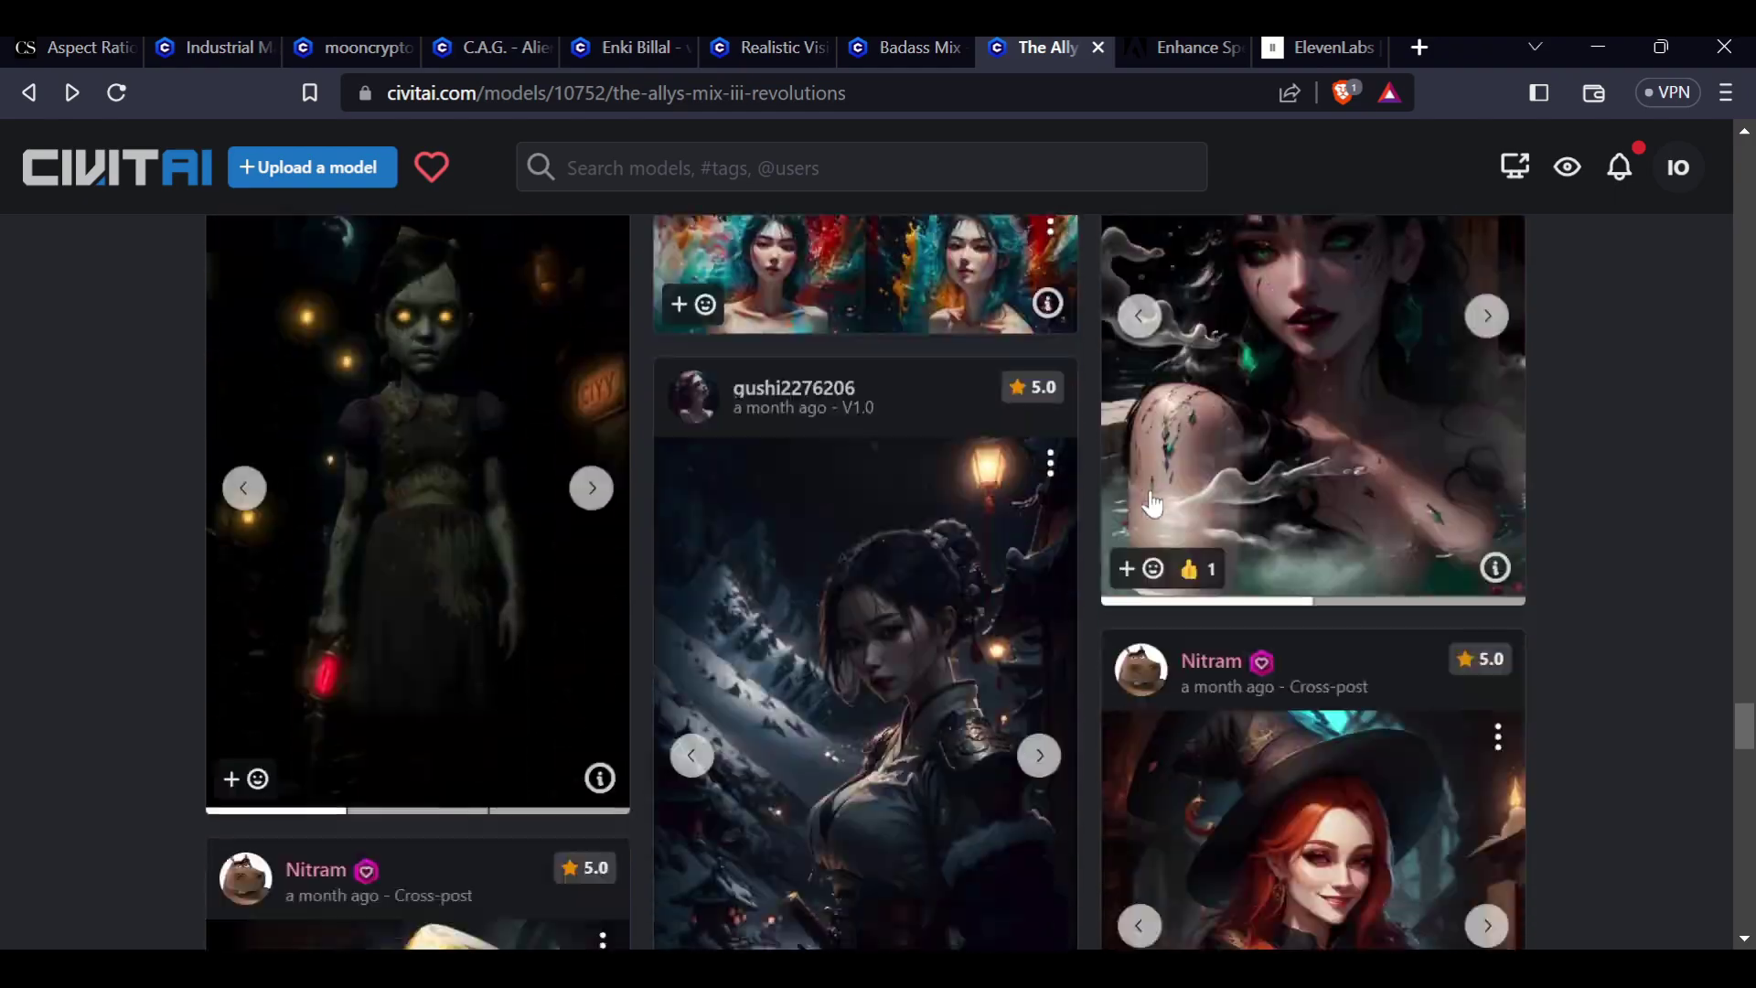
scroll(1157, 492, "up", 4)
scroll(1158, 494, "up", 20)
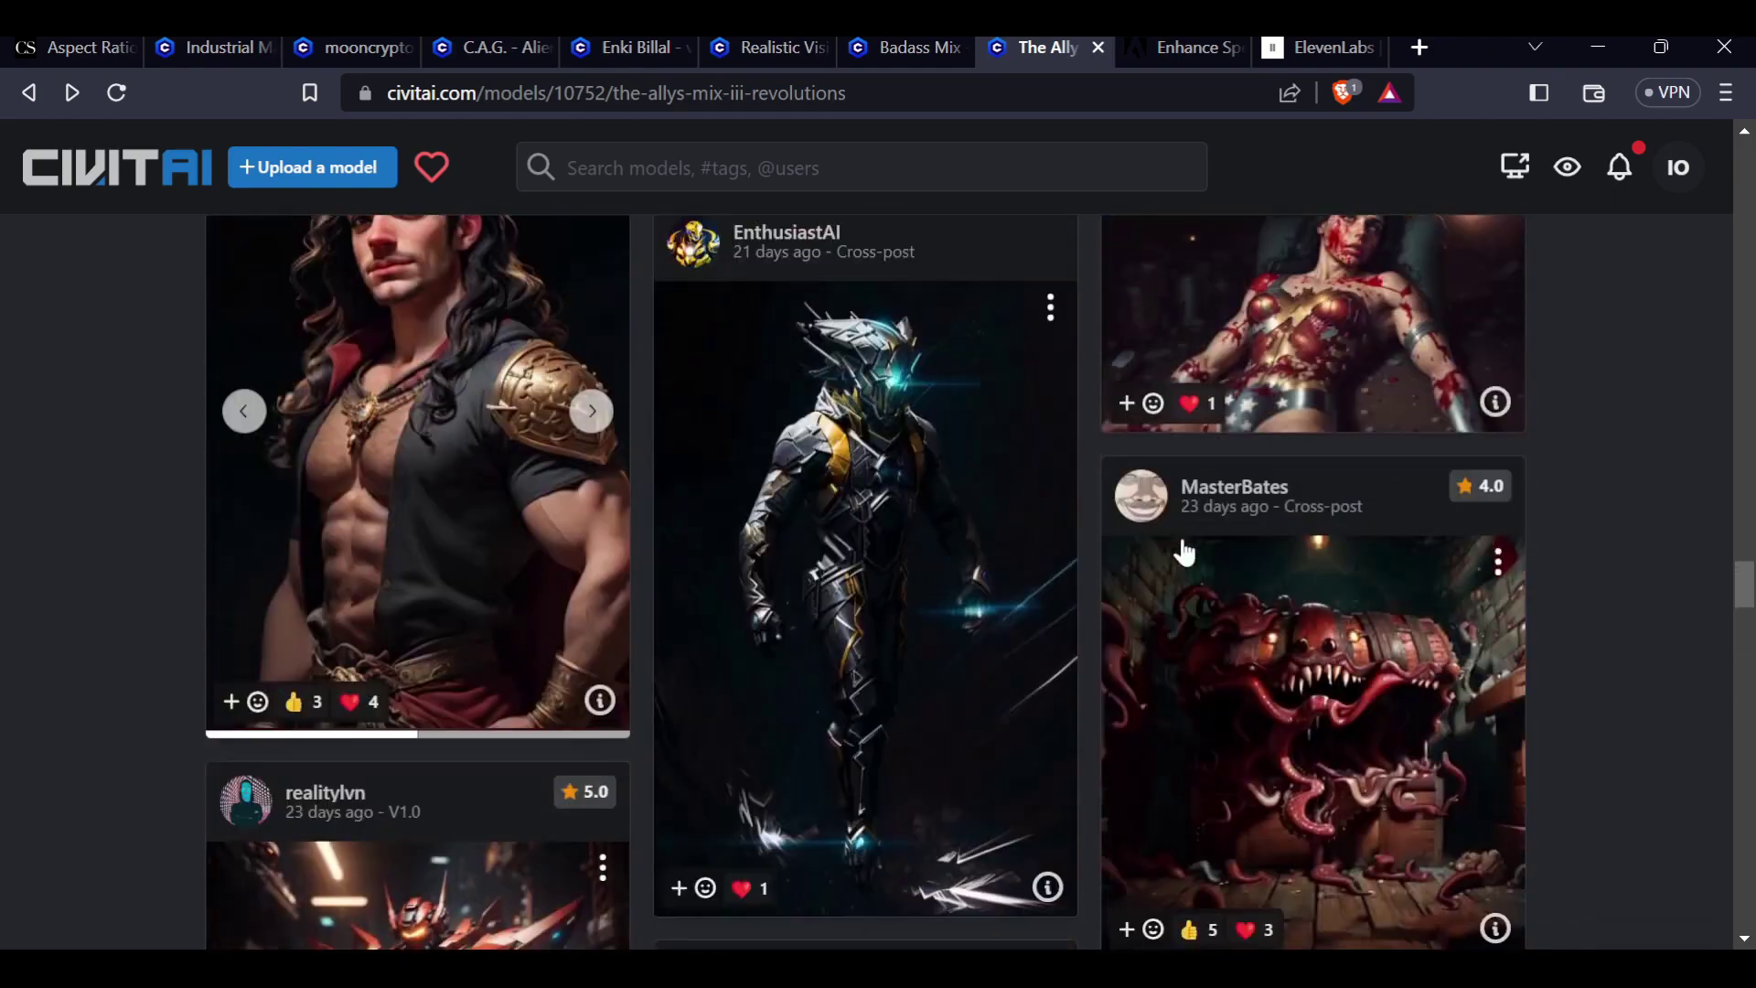
scroll(1172, 543, "up", 20)
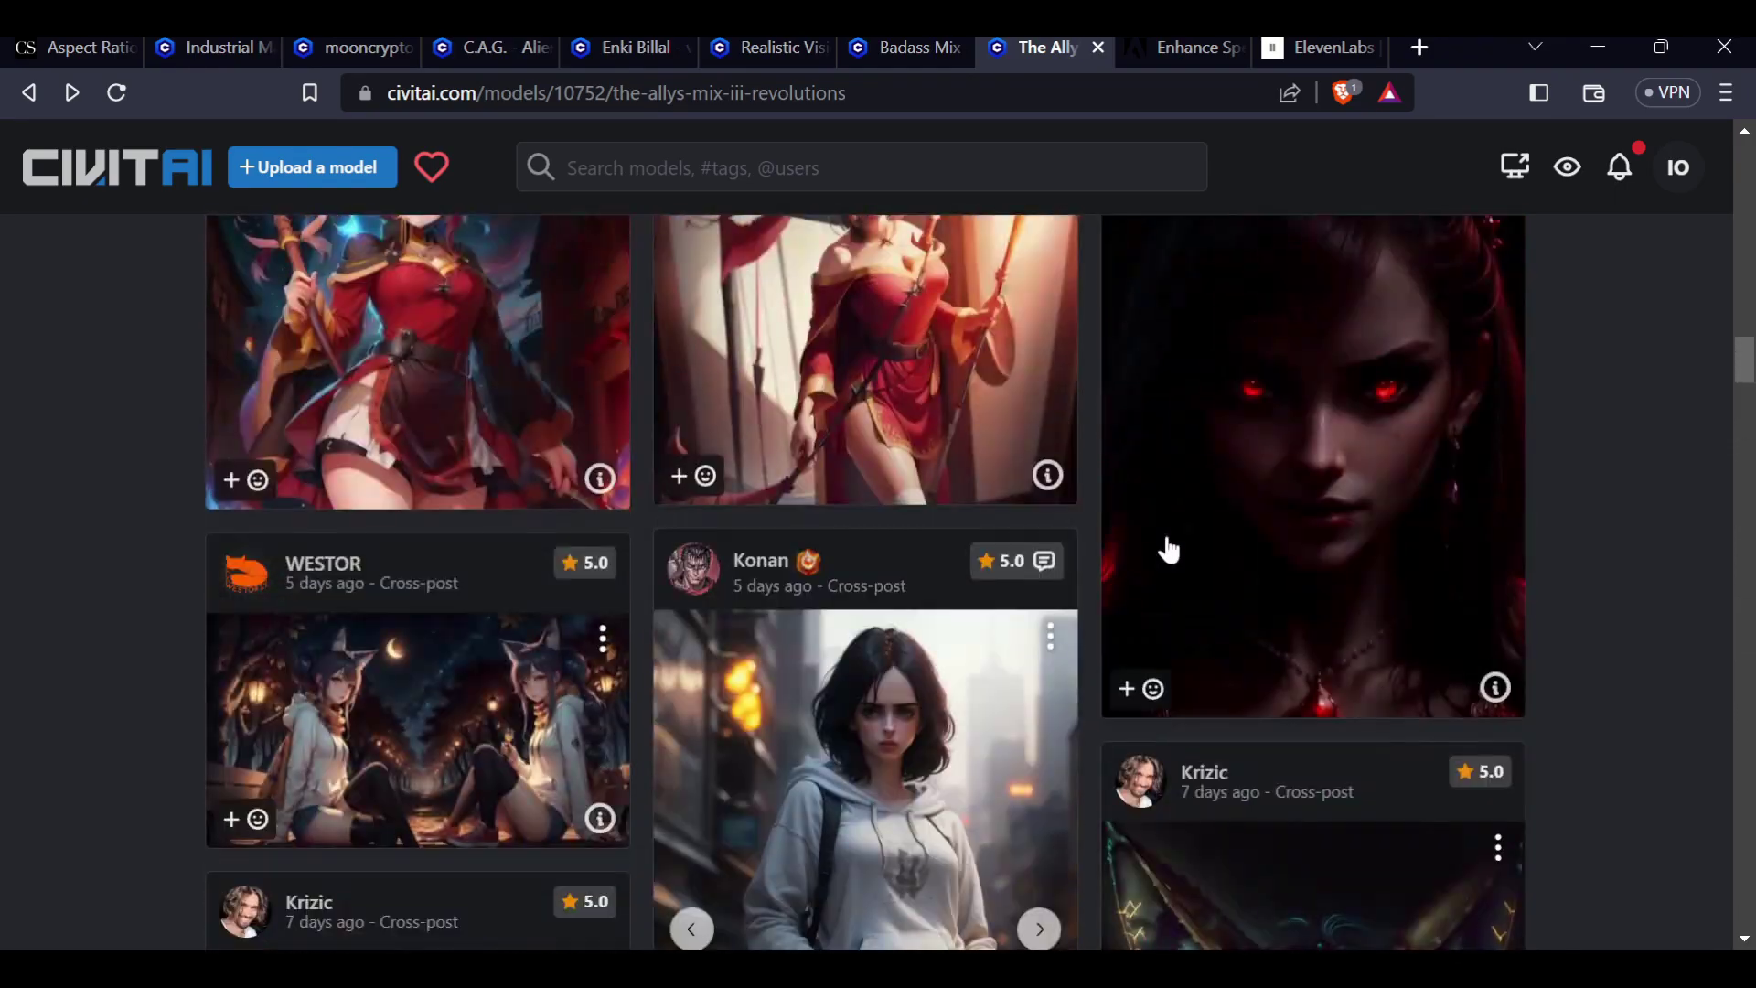
scroll(1165, 534, "up", 20)
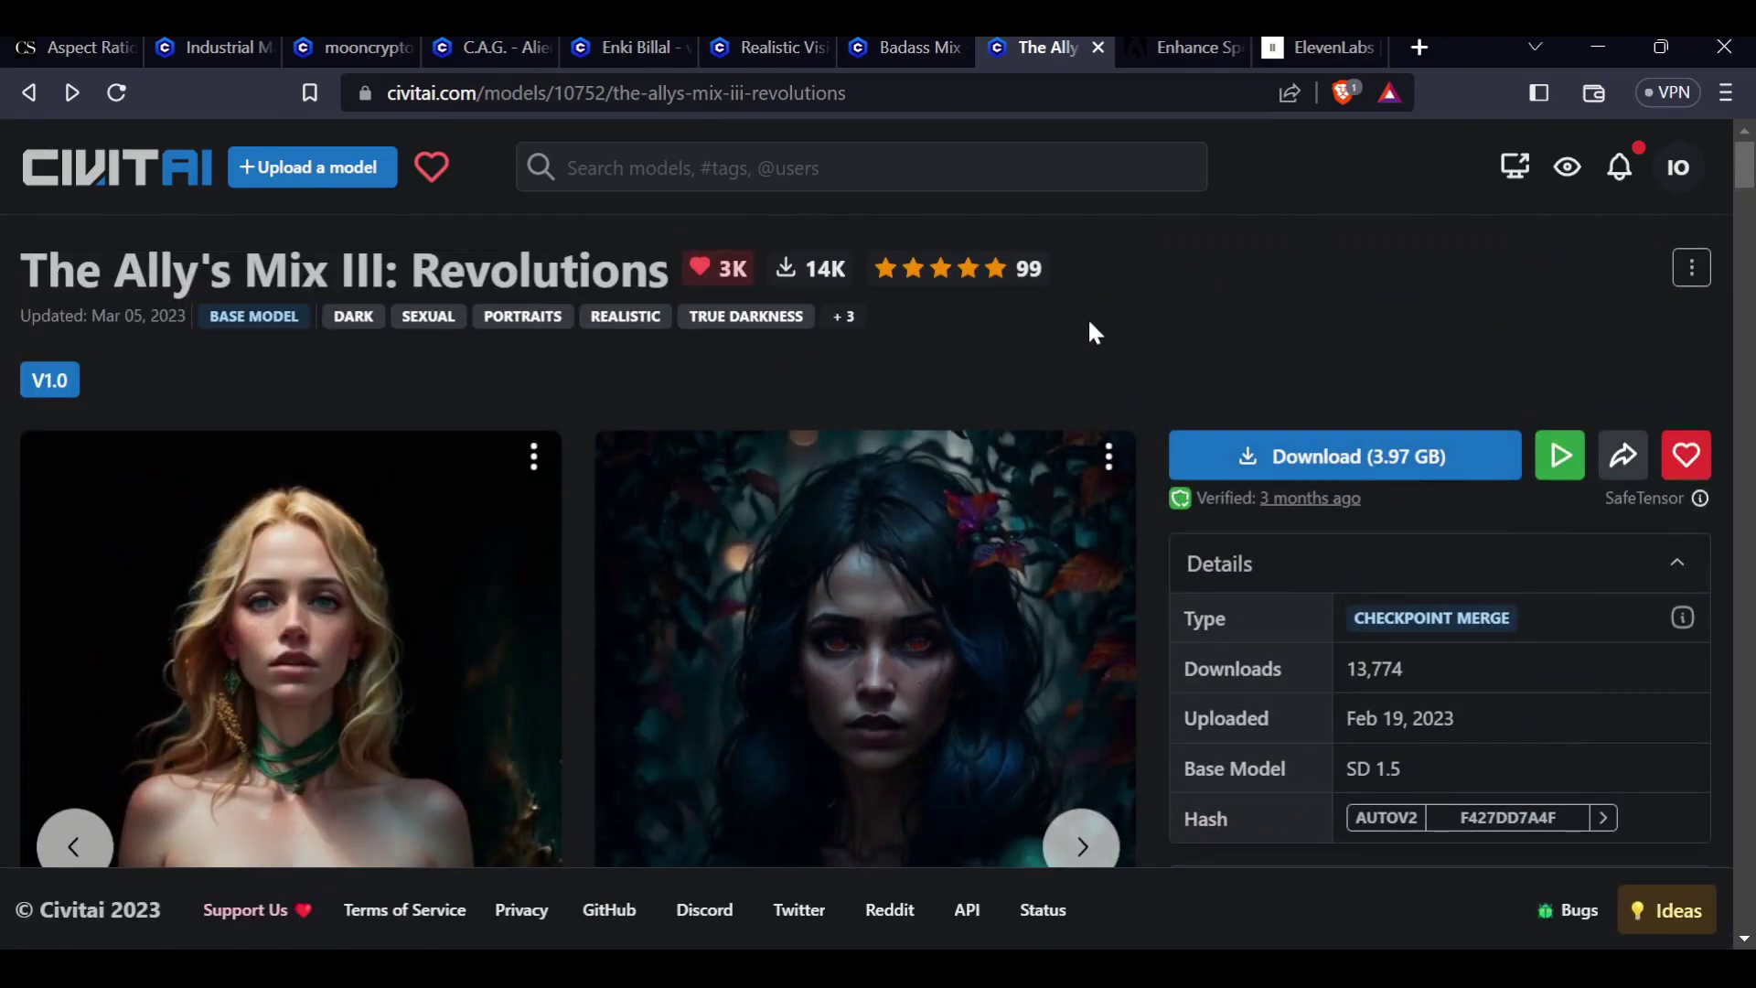
- Review the Badass Mix model page with its sample images and details, and open its creator's profile in a new tab
left_click(920, 49)
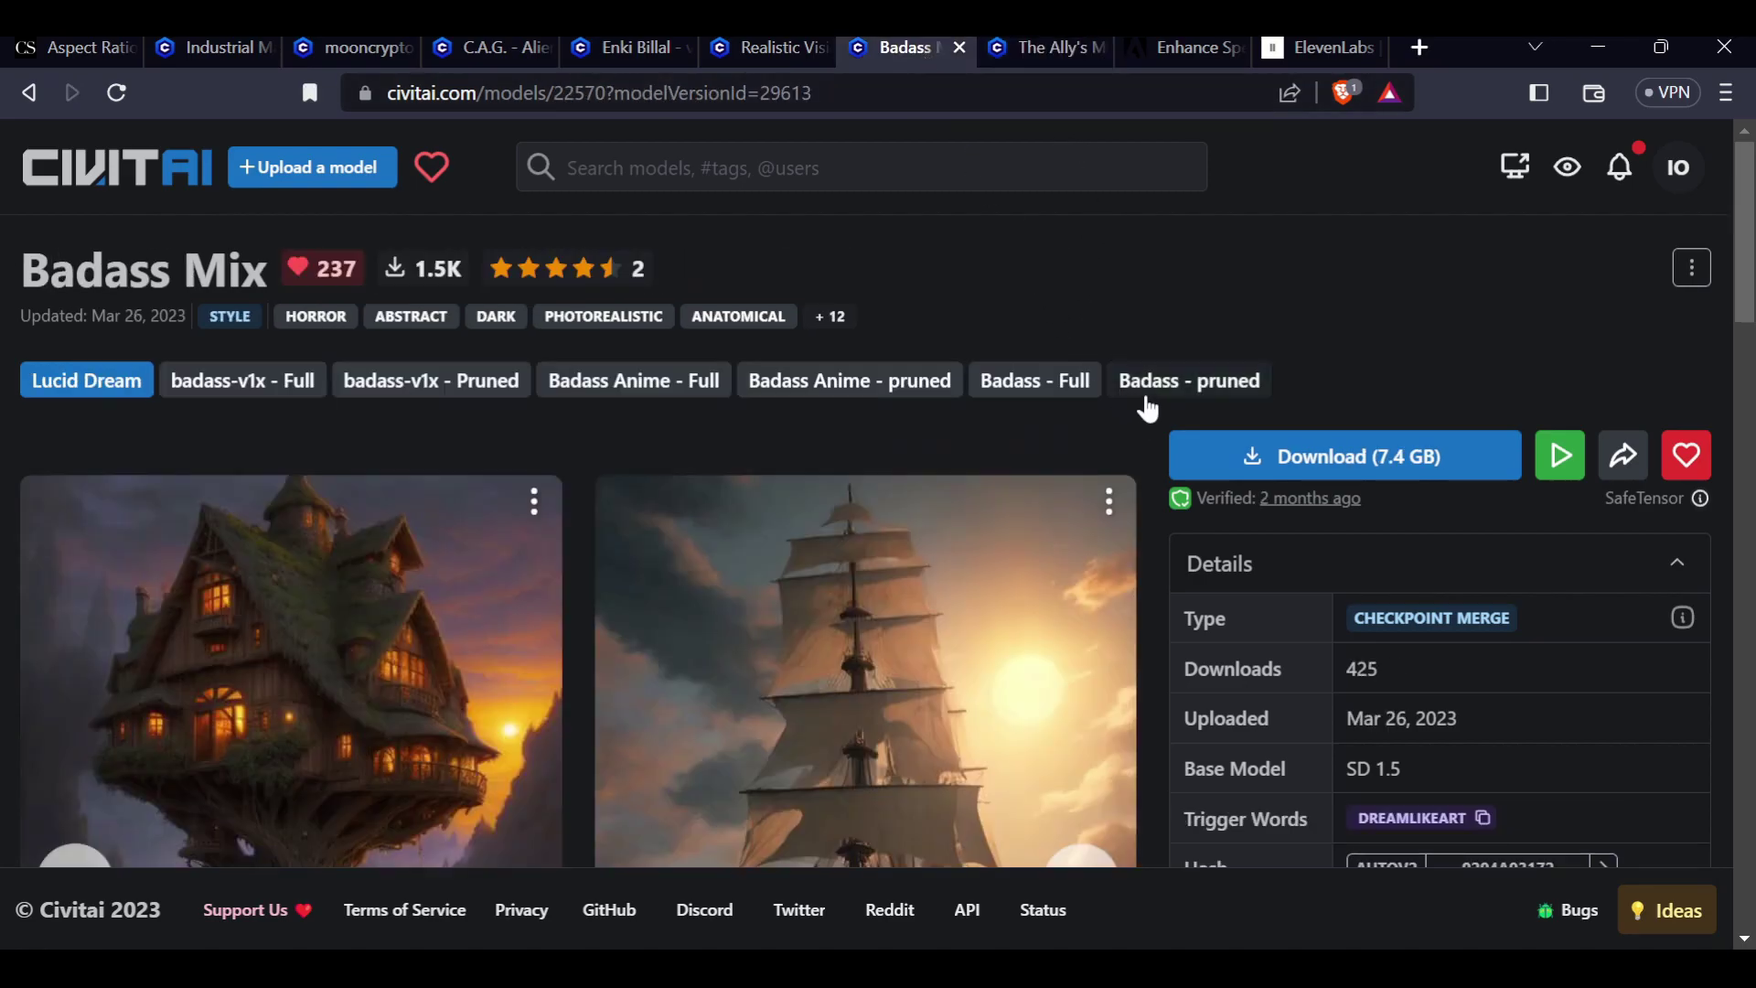
scroll(1254, 321, "down", 3)
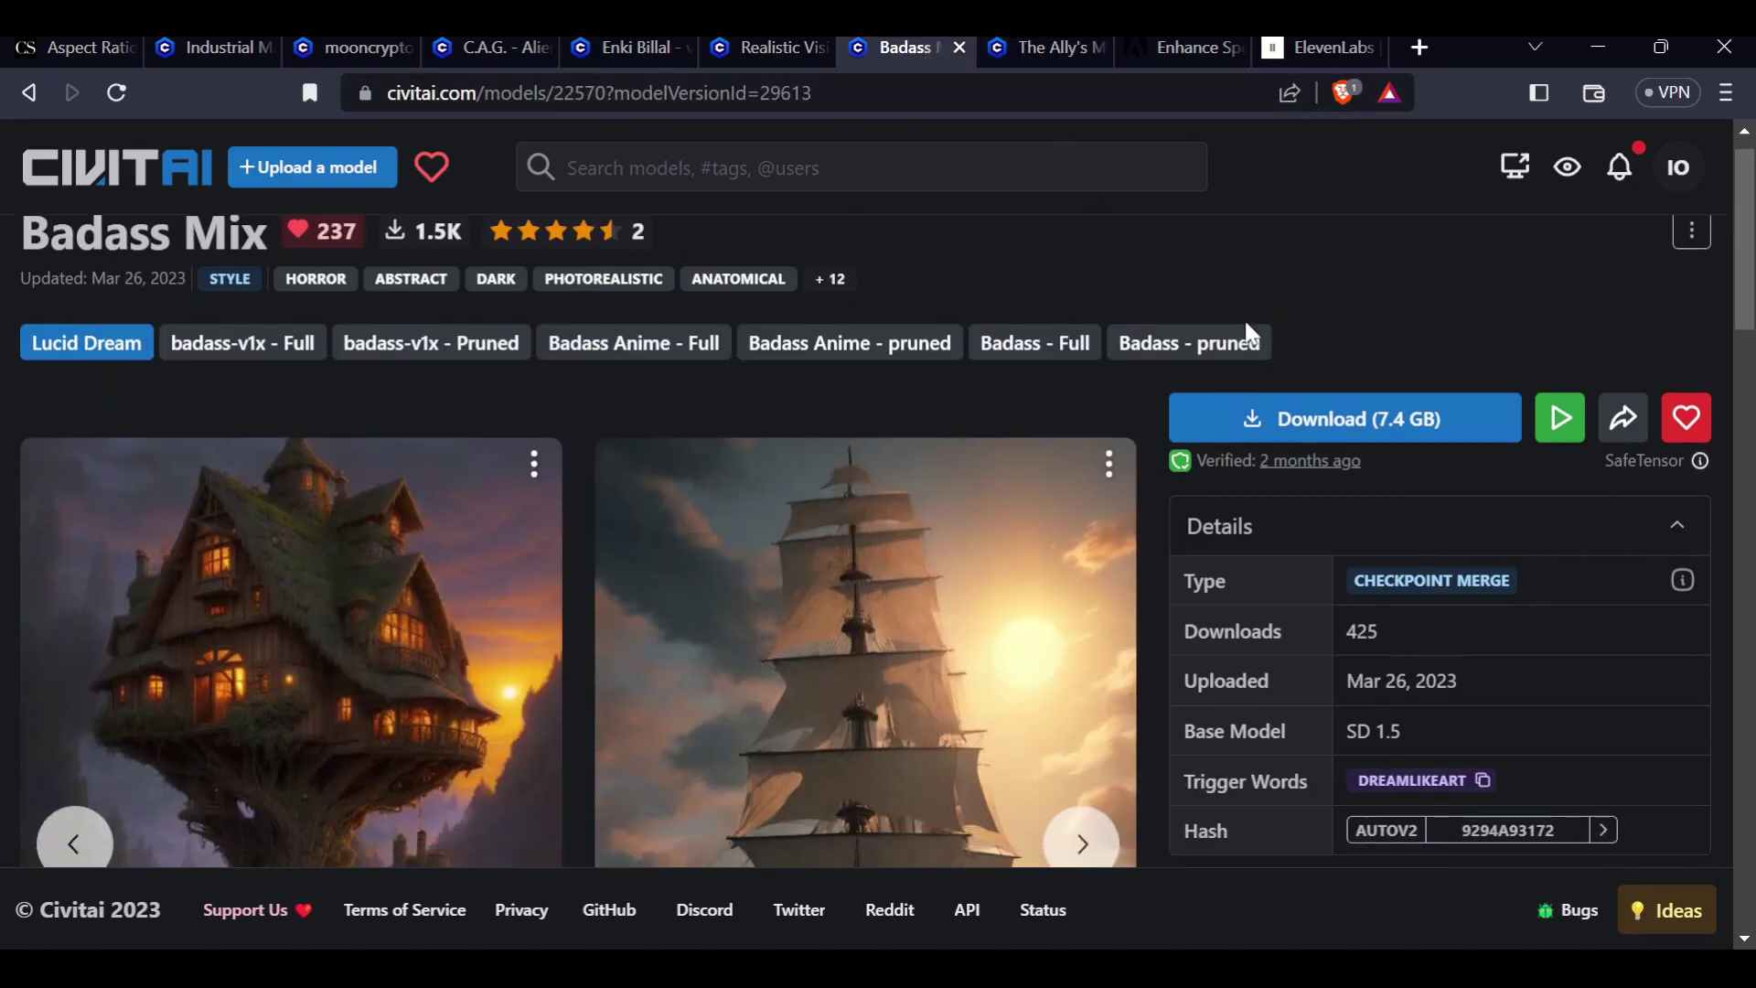
scroll(1142, 476, "down", 2)
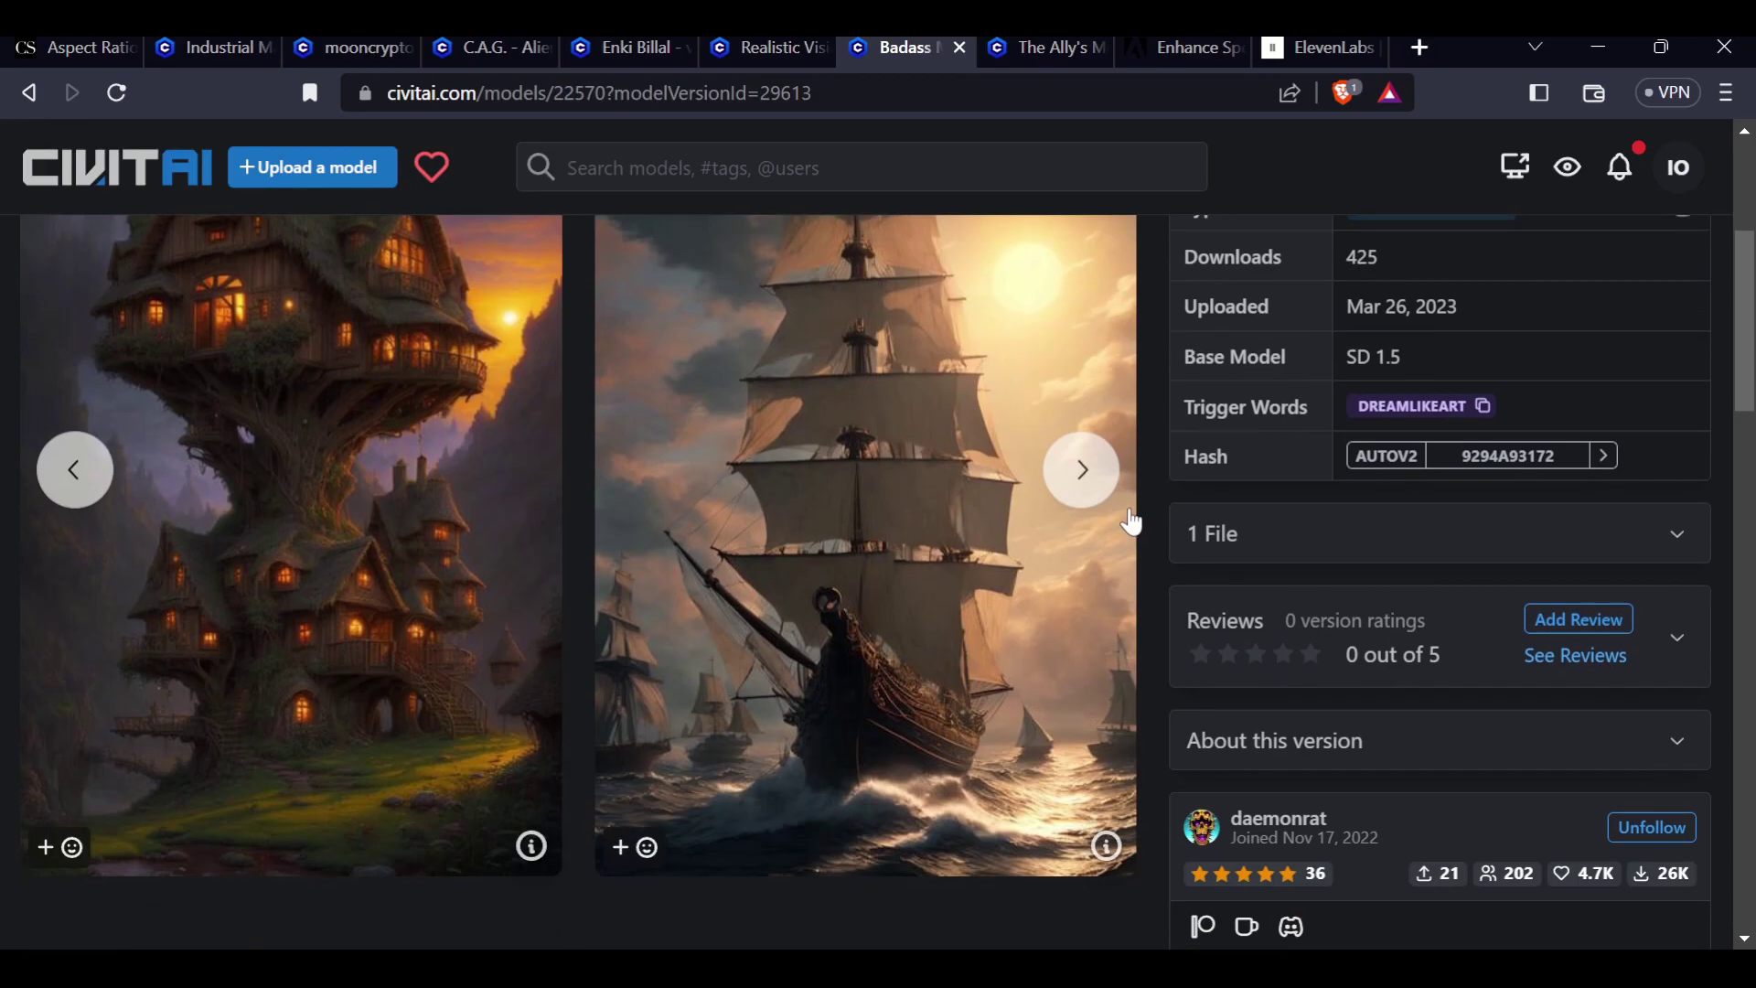
scroll(1132, 521, "down", 6)
scroll(1263, 681, "up", 6)
scroll(1263, 672, "down", 4)
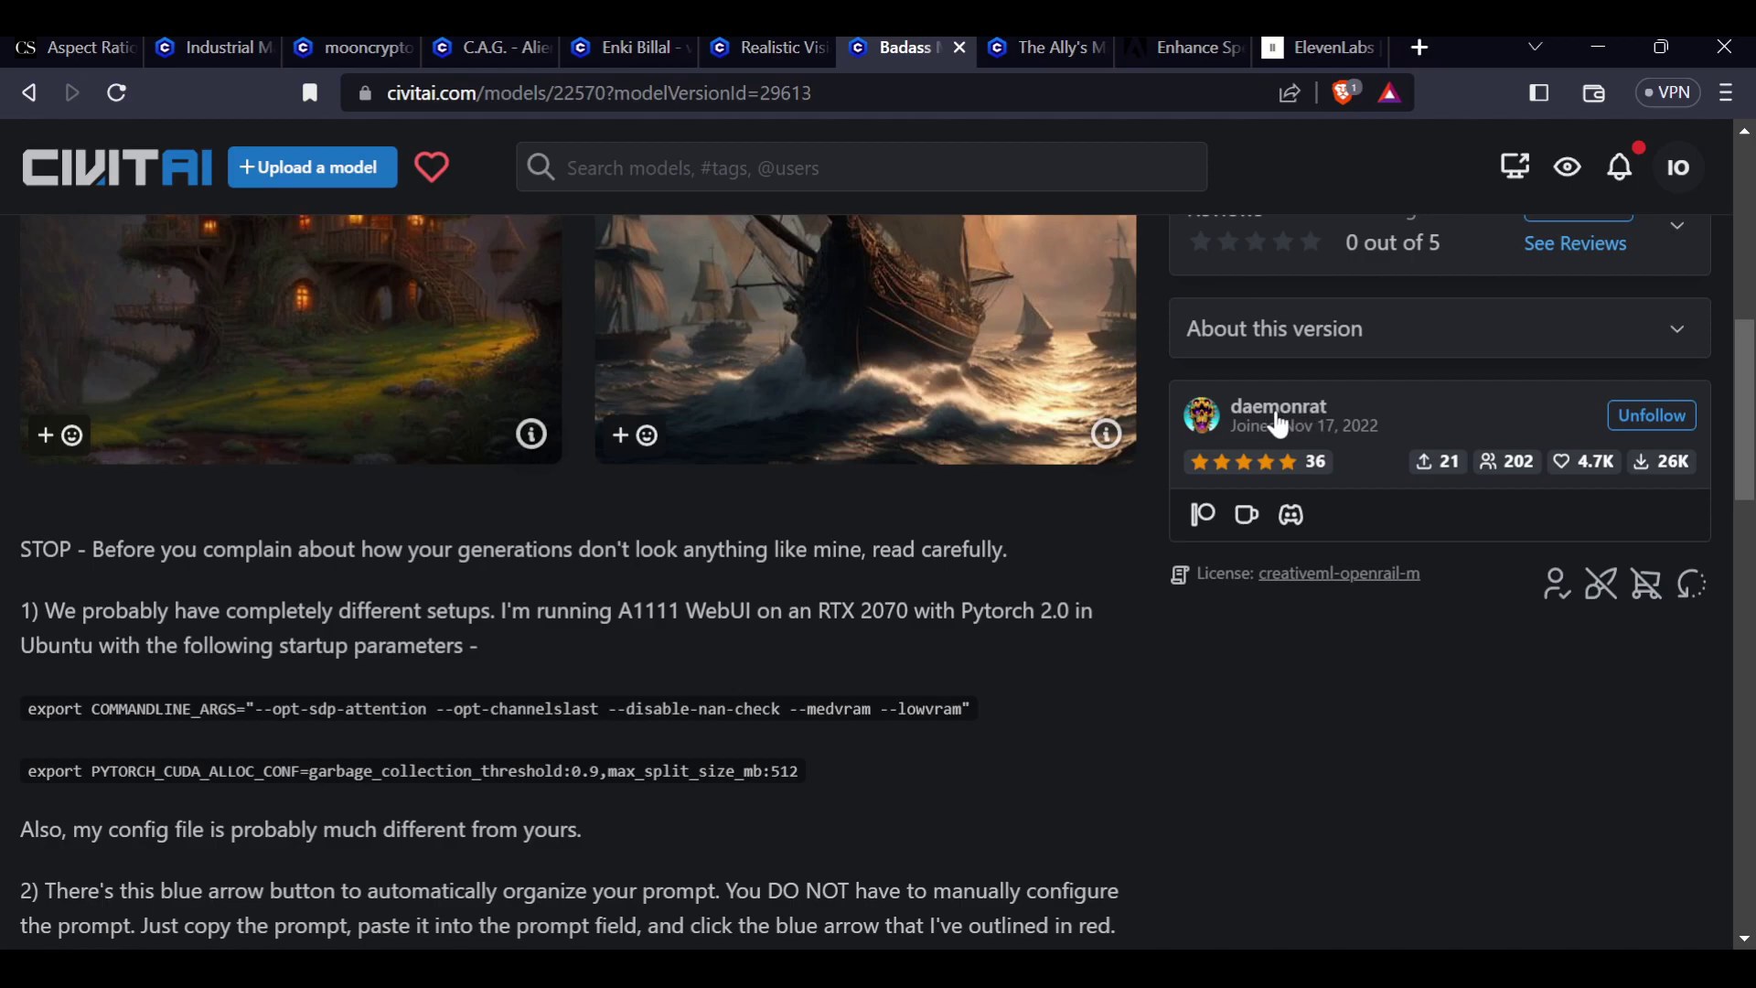
middle_click(1328, 450)
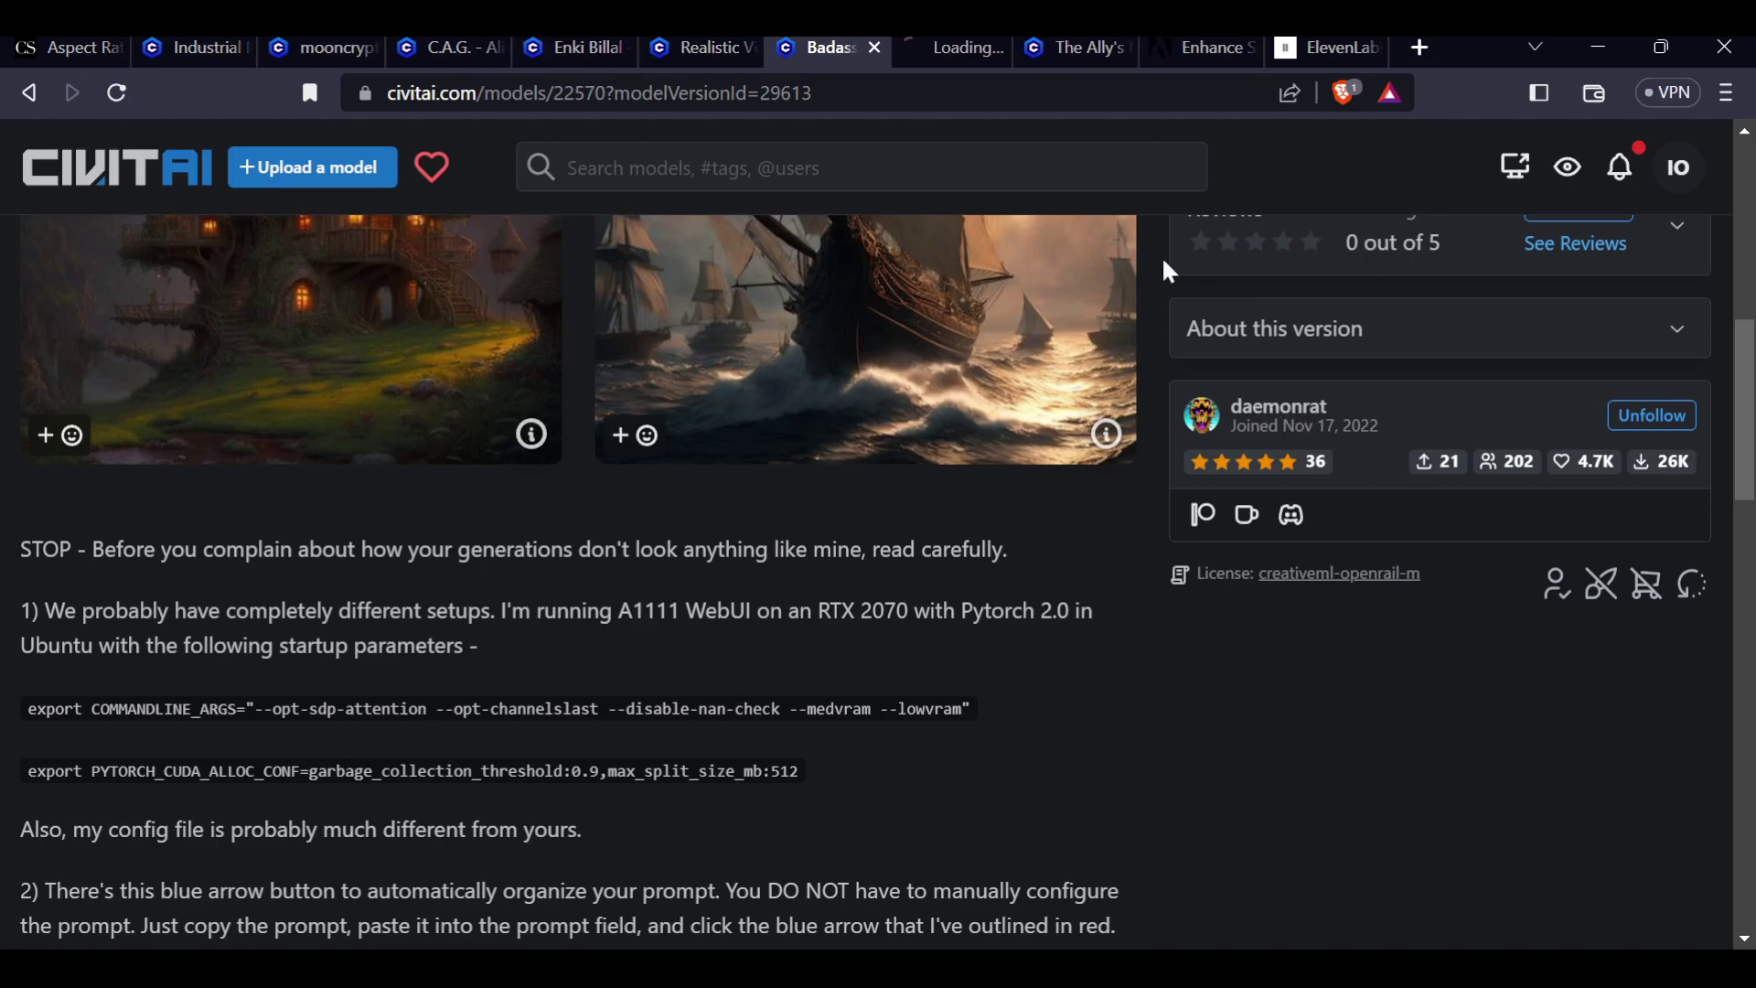
- Browse the models on the Badass Mix creator's profile, return to the profile header and close the profile
left_click(970, 46)
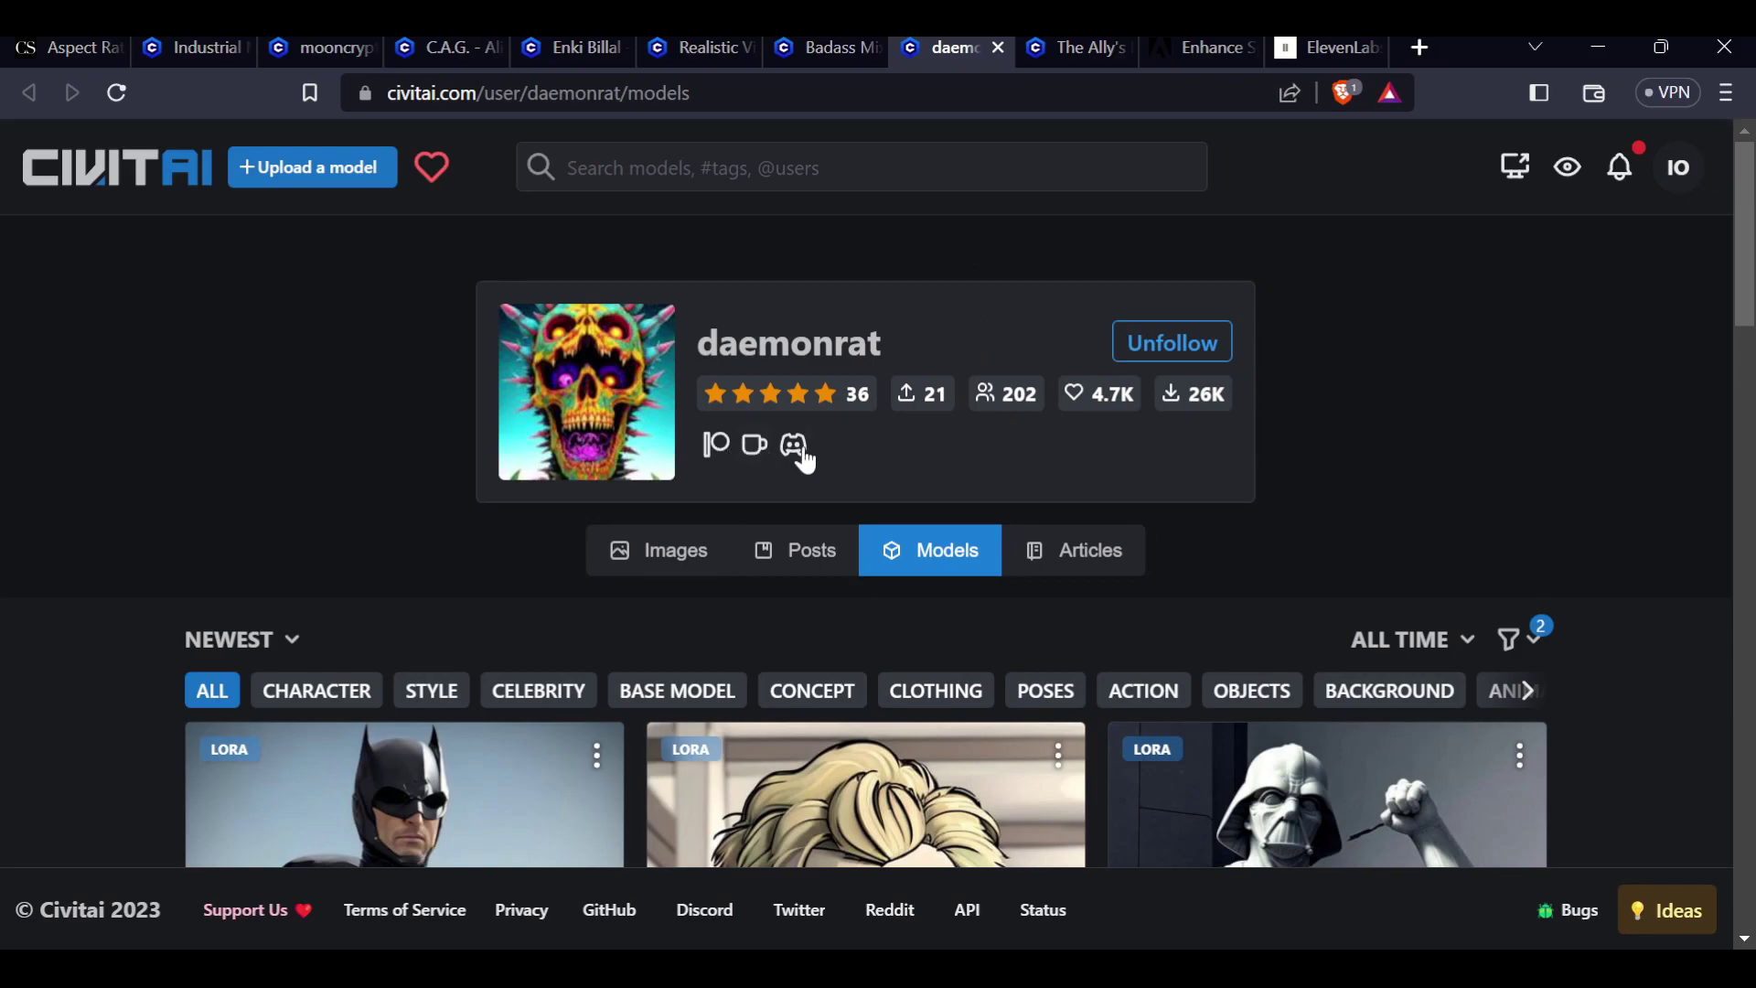
scroll(746, 452, "down", 5)
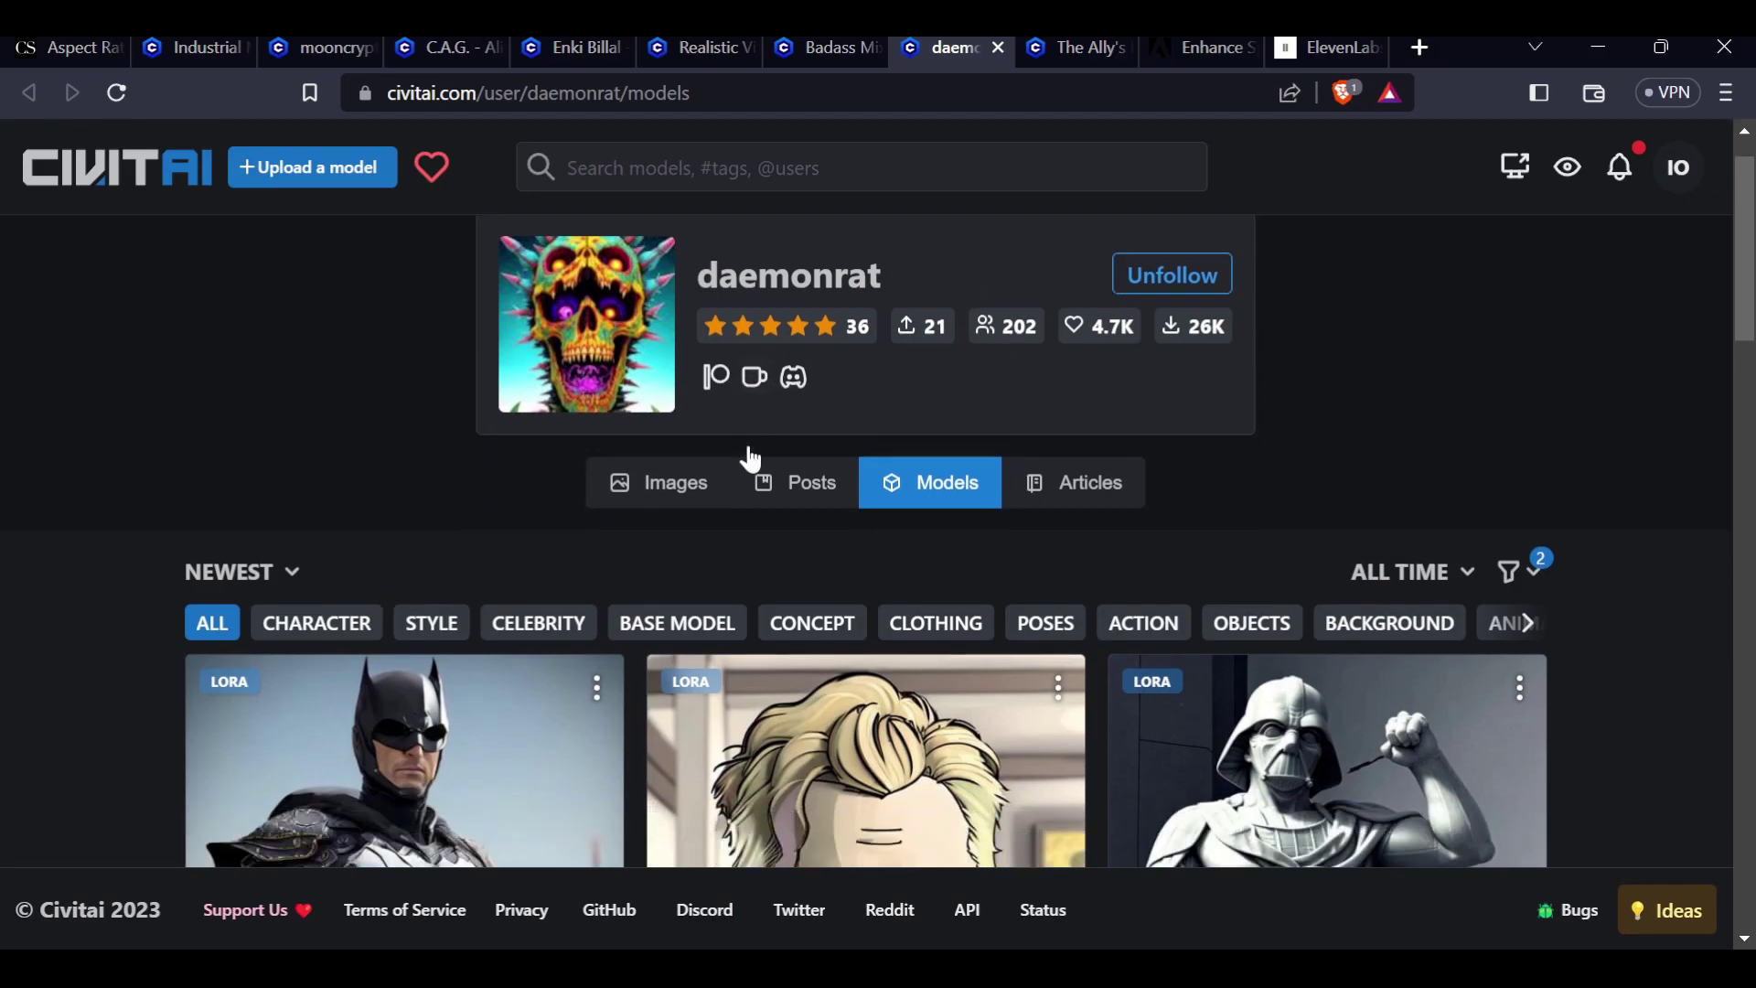
scroll(750, 456, "down", 4)
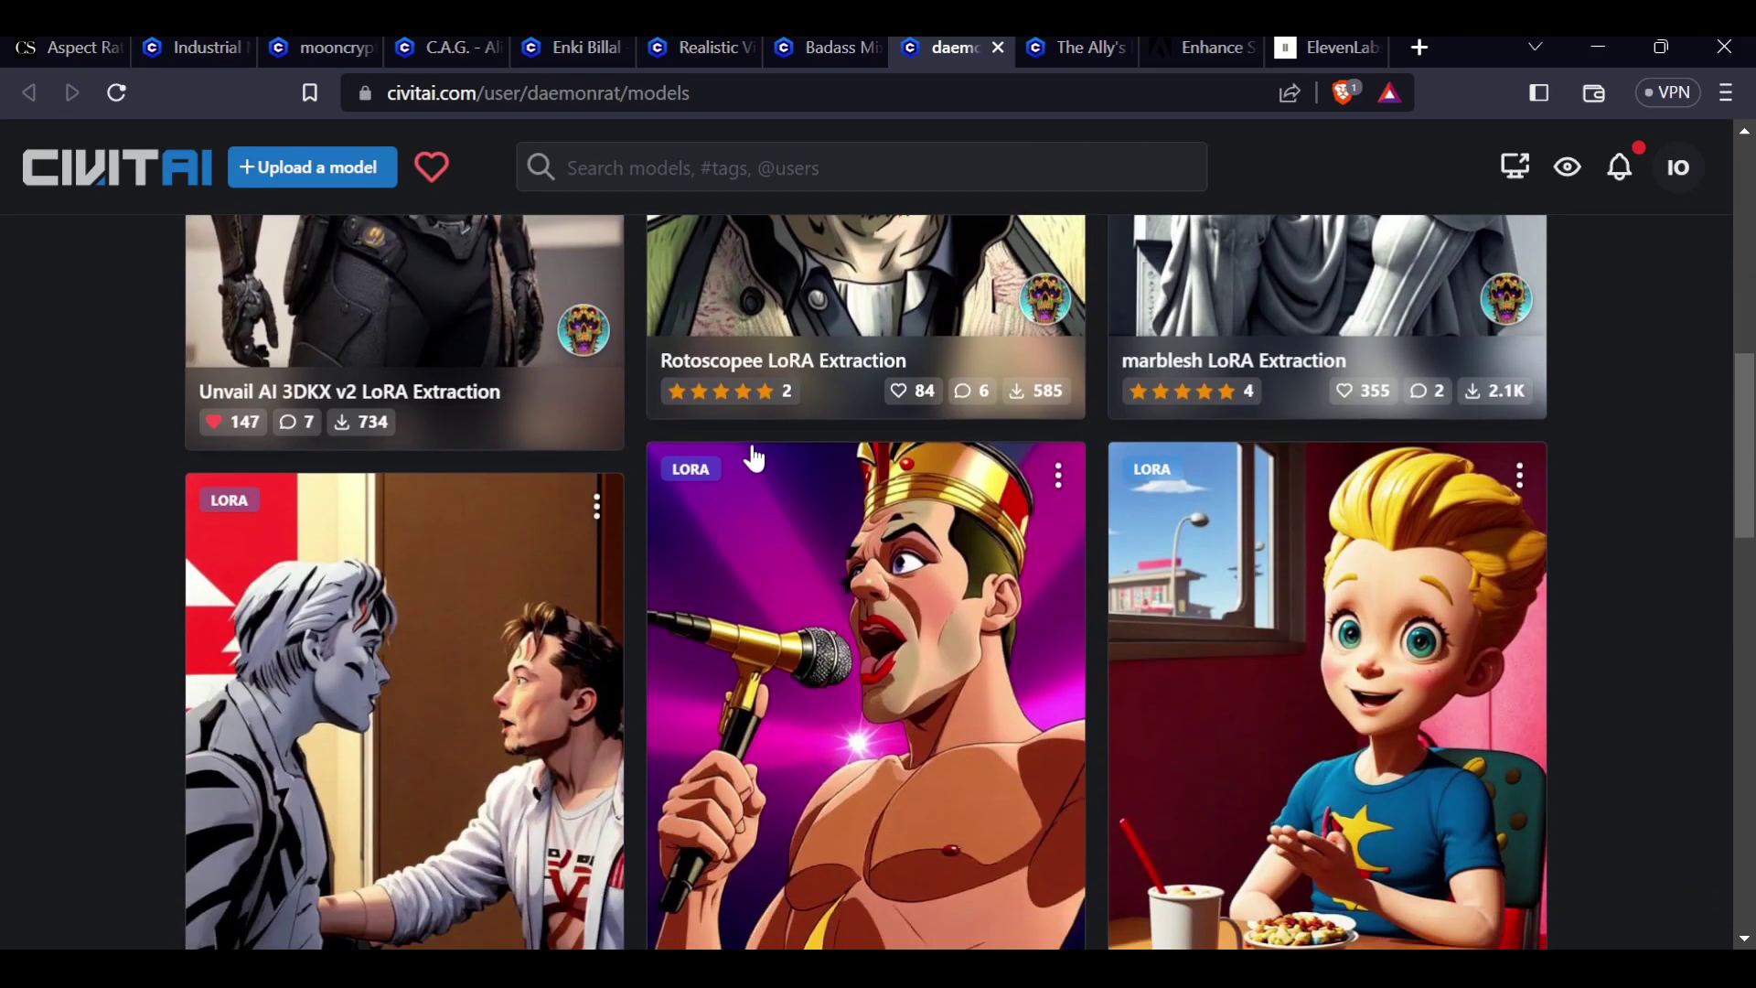
scroll(755, 457, "down", 4)
scroll(756, 460, "down", 5)
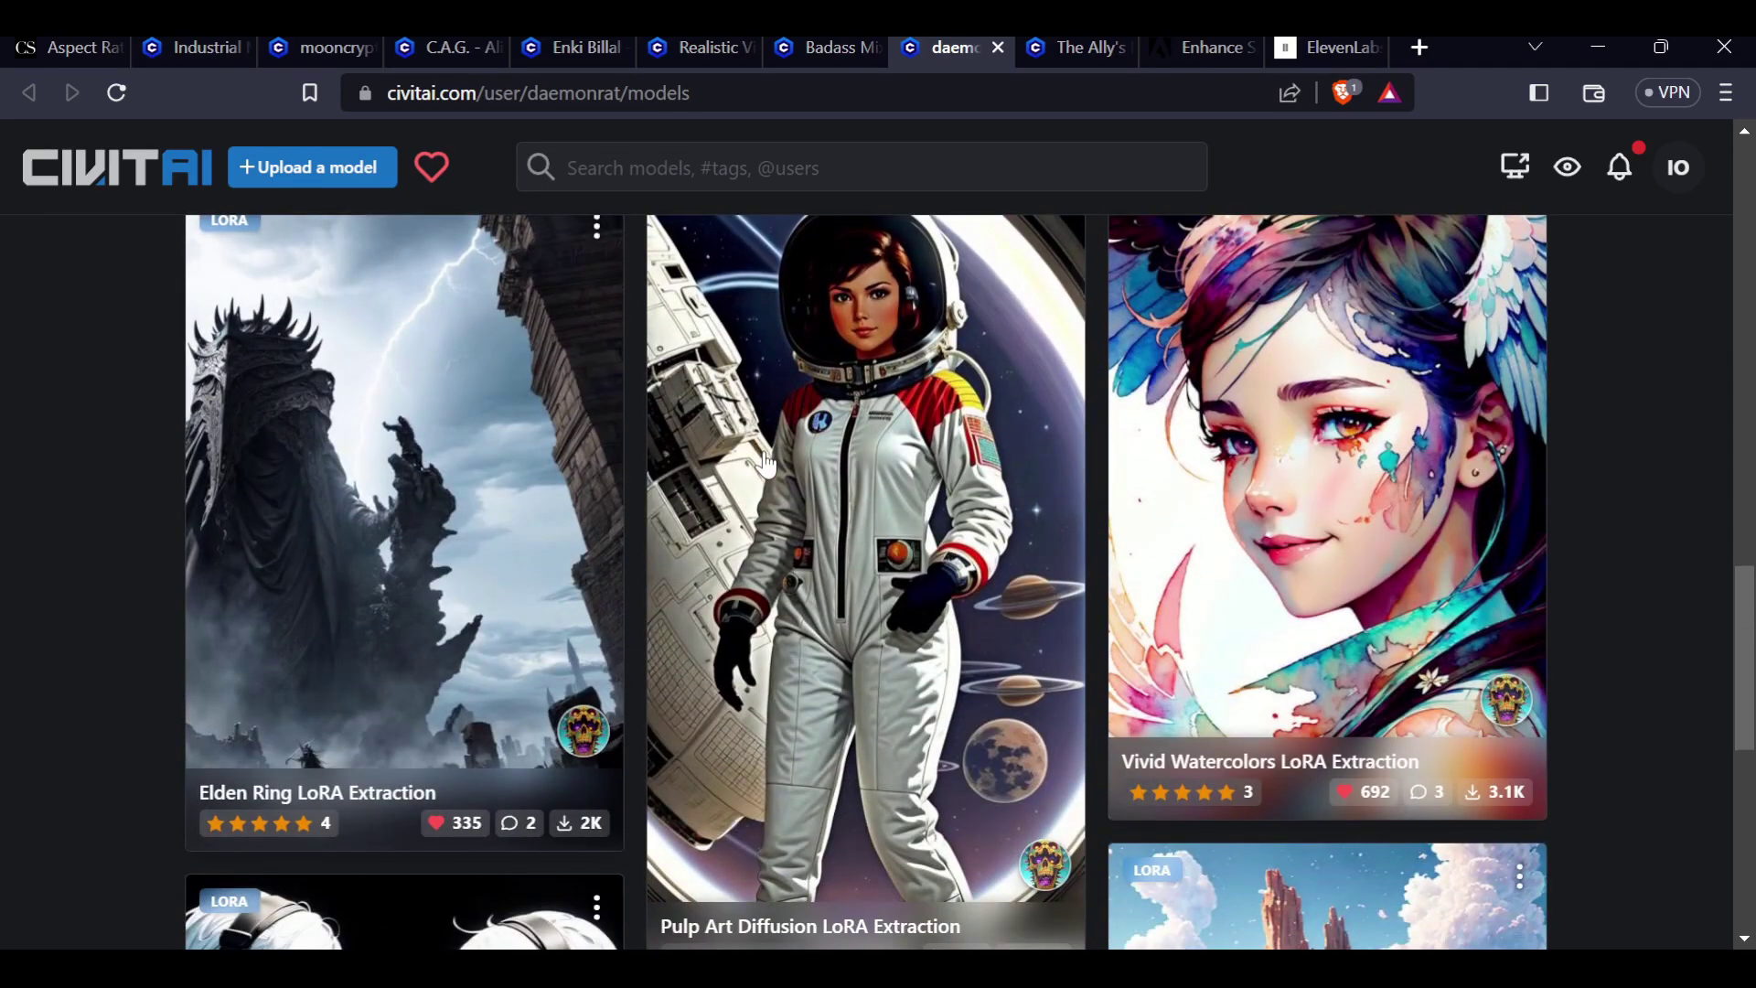
scroll(764, 465, "down", 5)
scroll(787, 485, "up", 20)
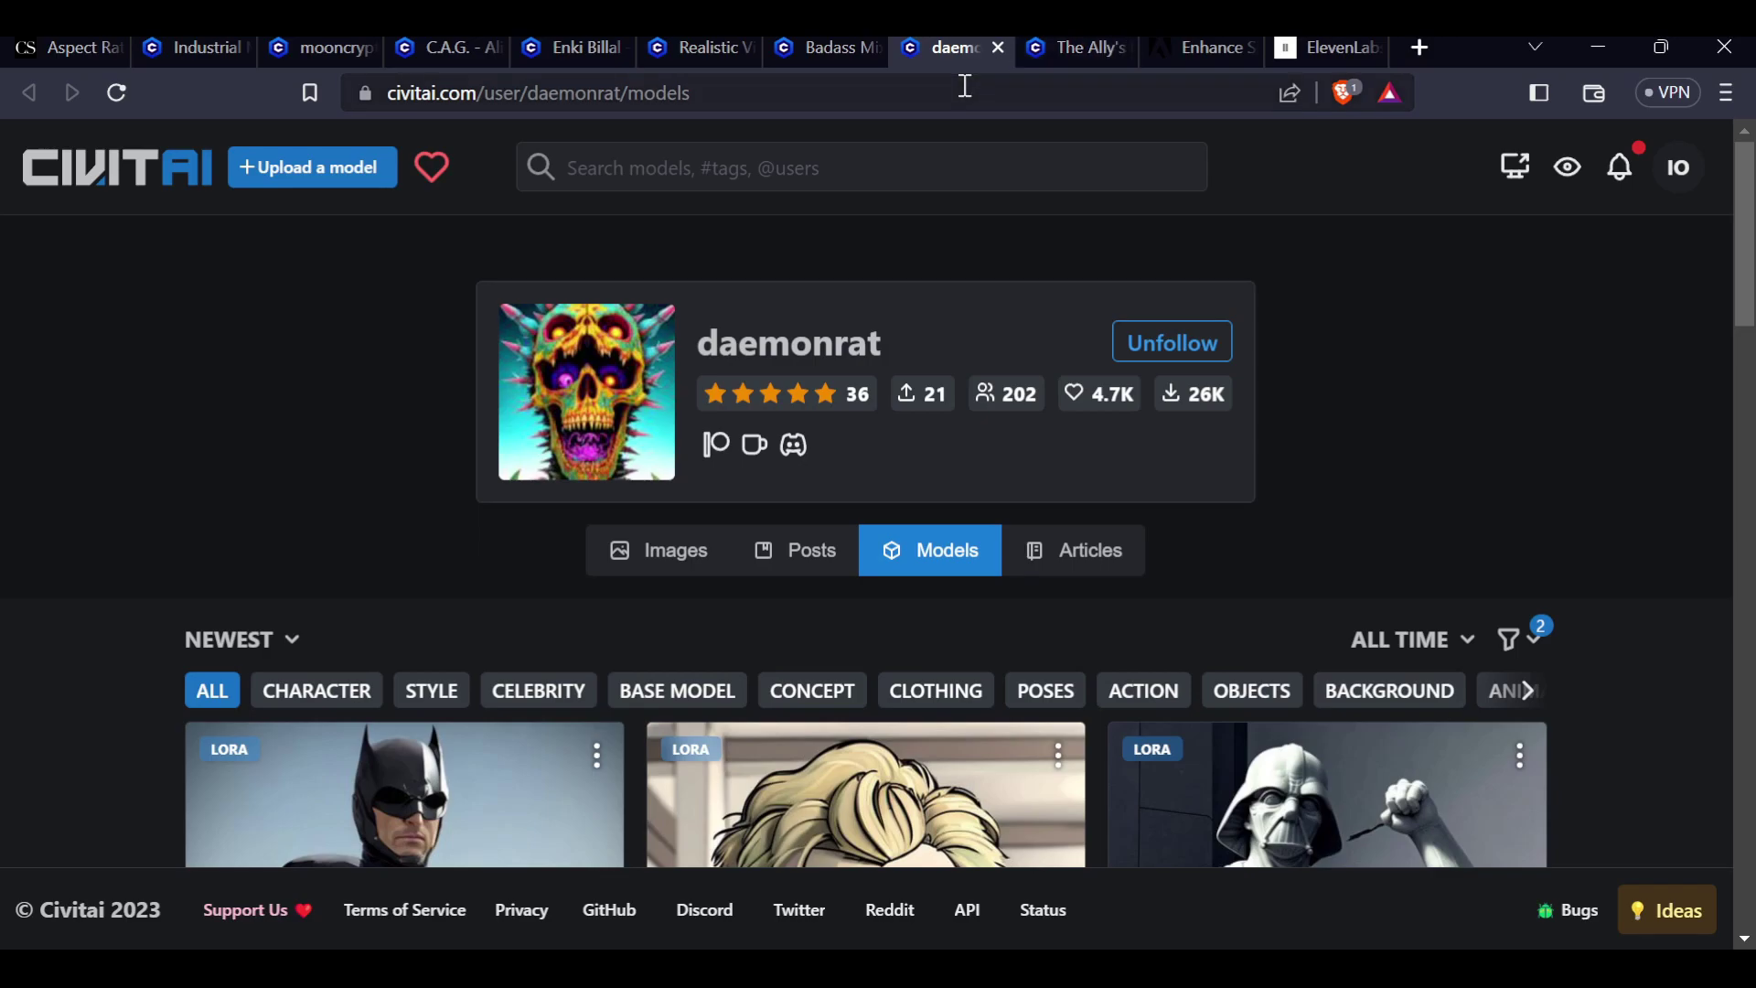
left_click(999, 48)
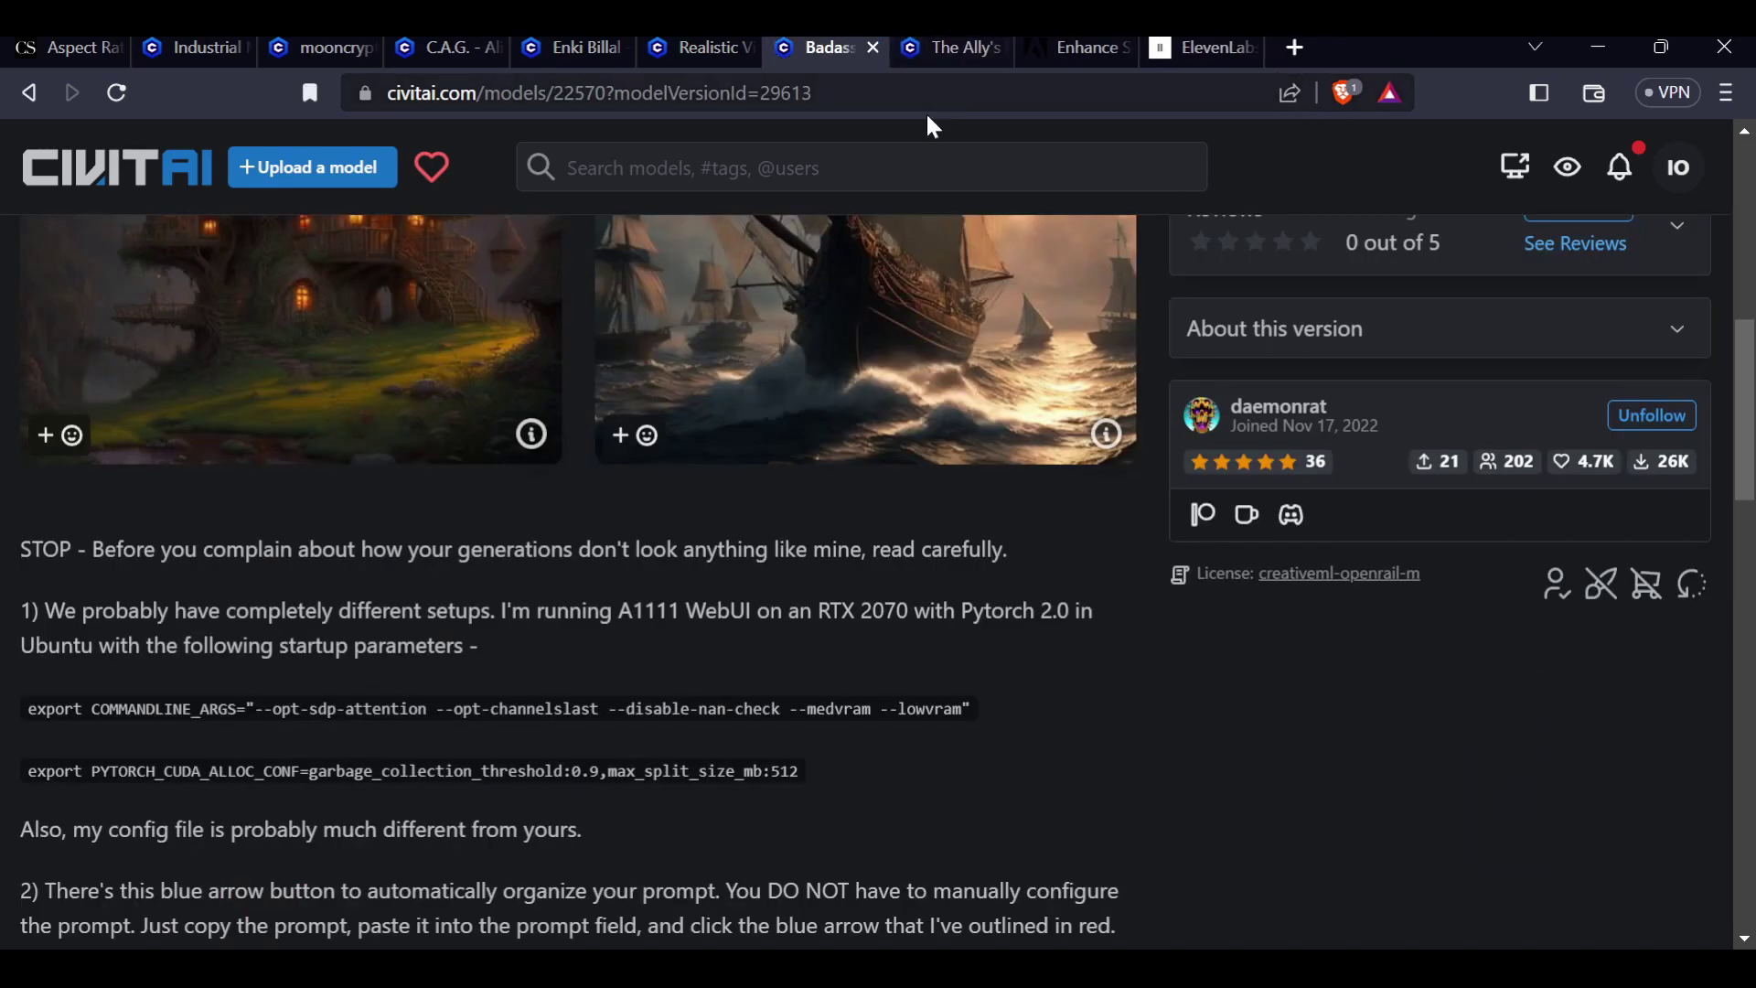
- Review the Badass Mix model page again, from its header down to the creator's setup notes and back
scroll(1463, 673, "up", 6)
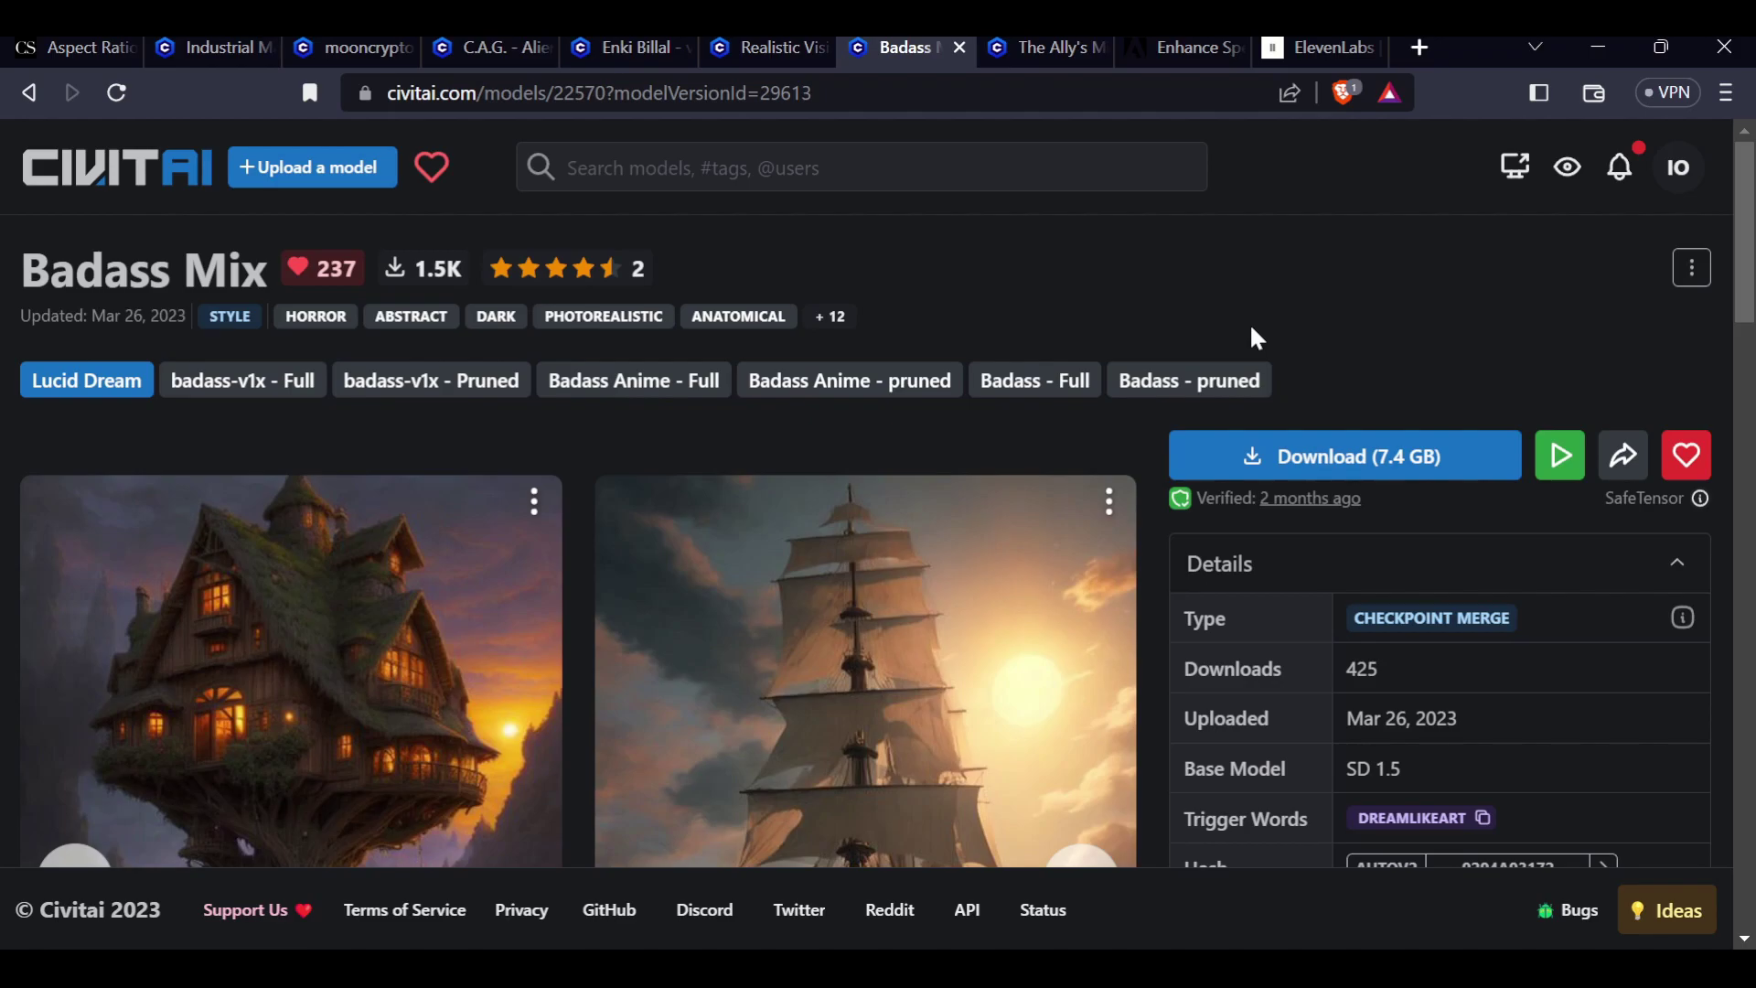
scroll(1255, 338, "down", 8)
scroll(1255, 339, "up", 6)
scroll(1258, 343, "down", 7)
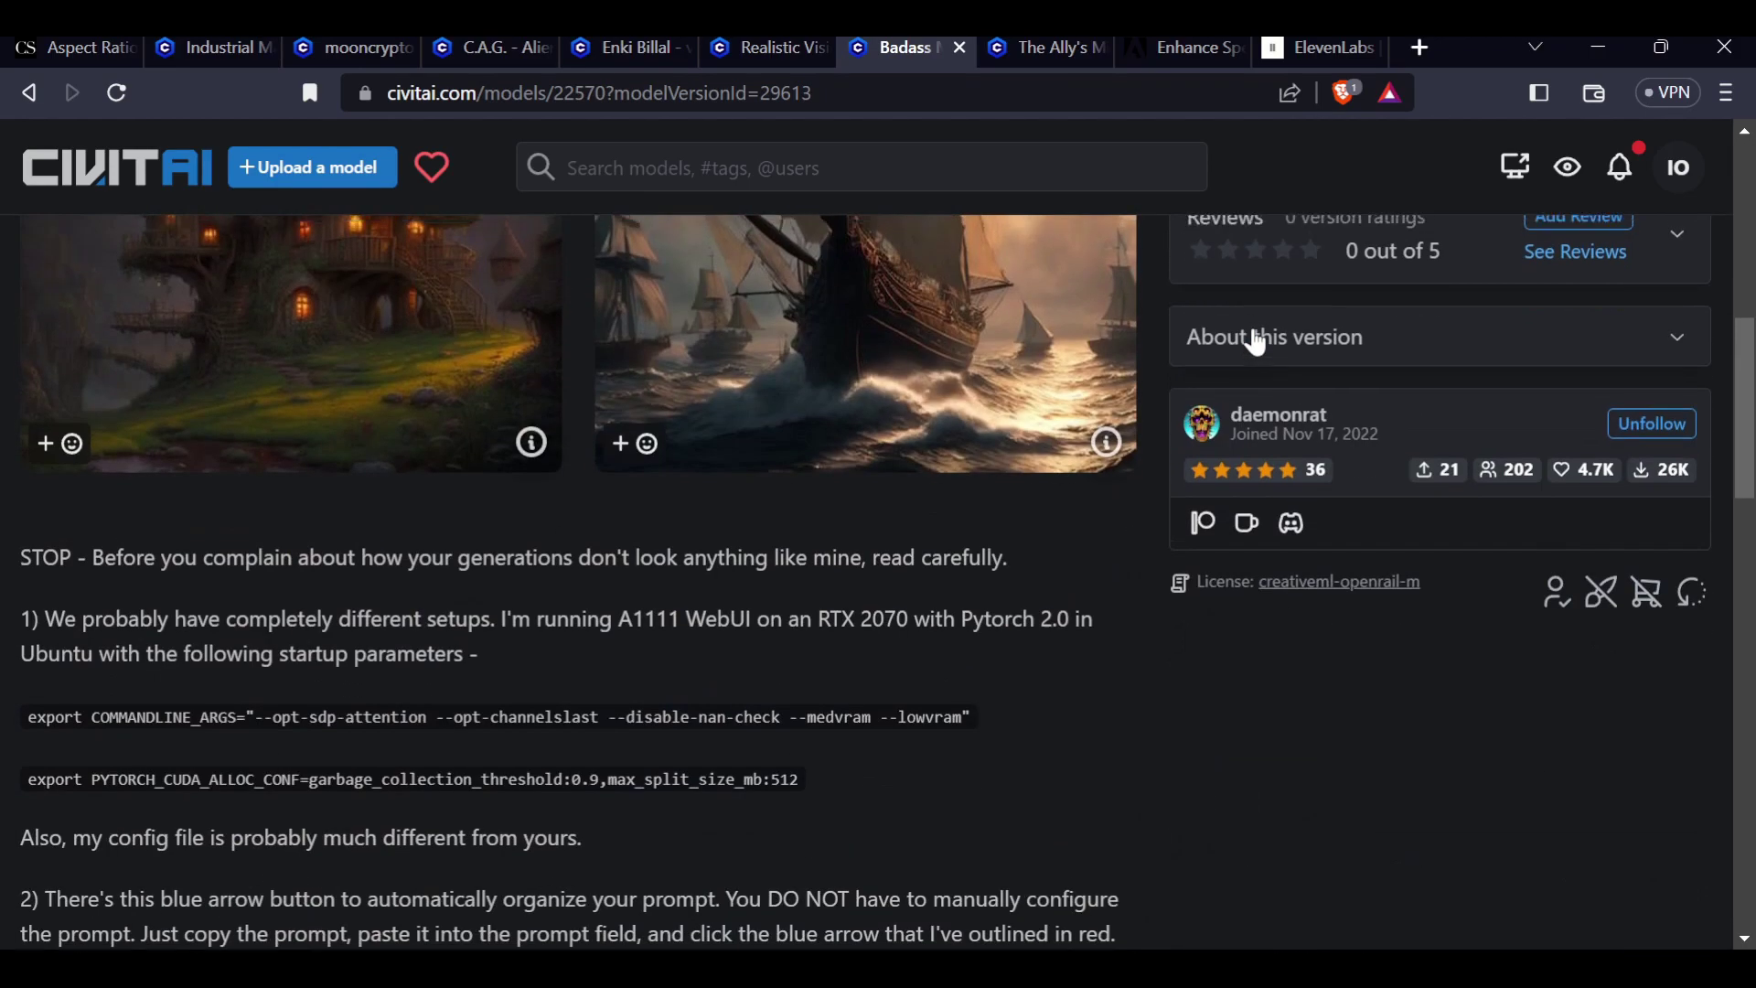
scroll(1255, 340, "up", 8)
- Switch to the Realistic Vision V2.0 model page and examine its sample images, details, description and discussion
left_click(766, 45)
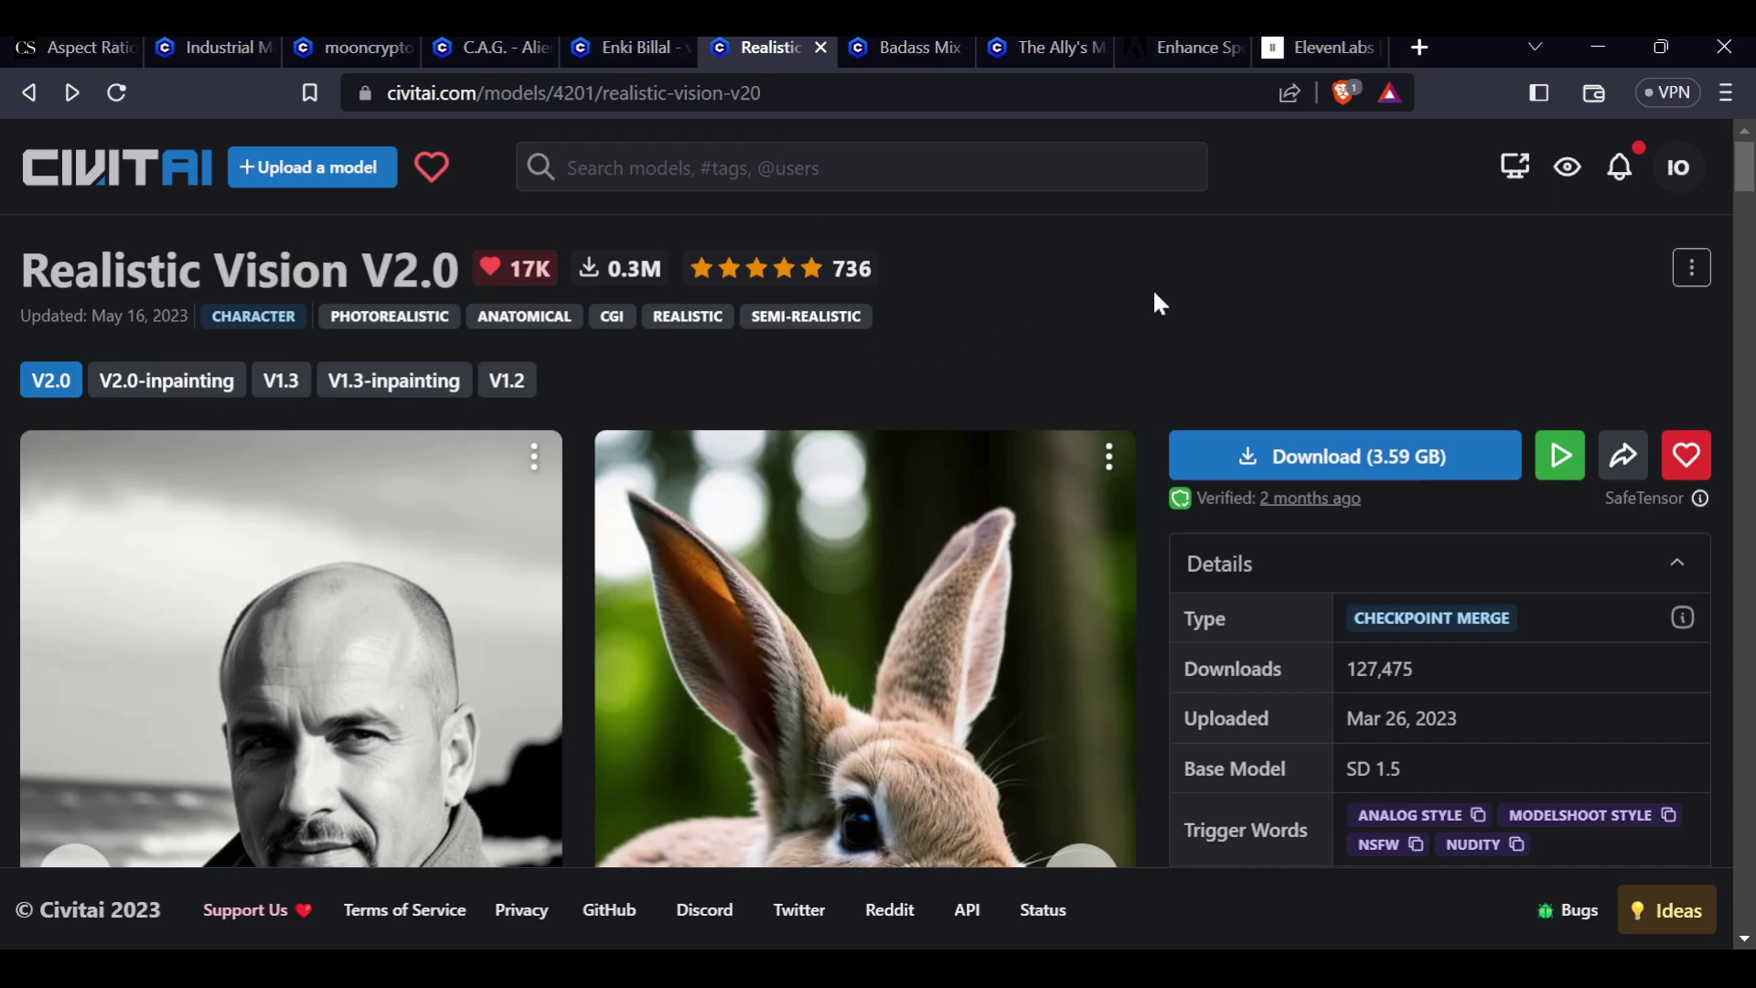
scroll(1181, 294, "down", 20)
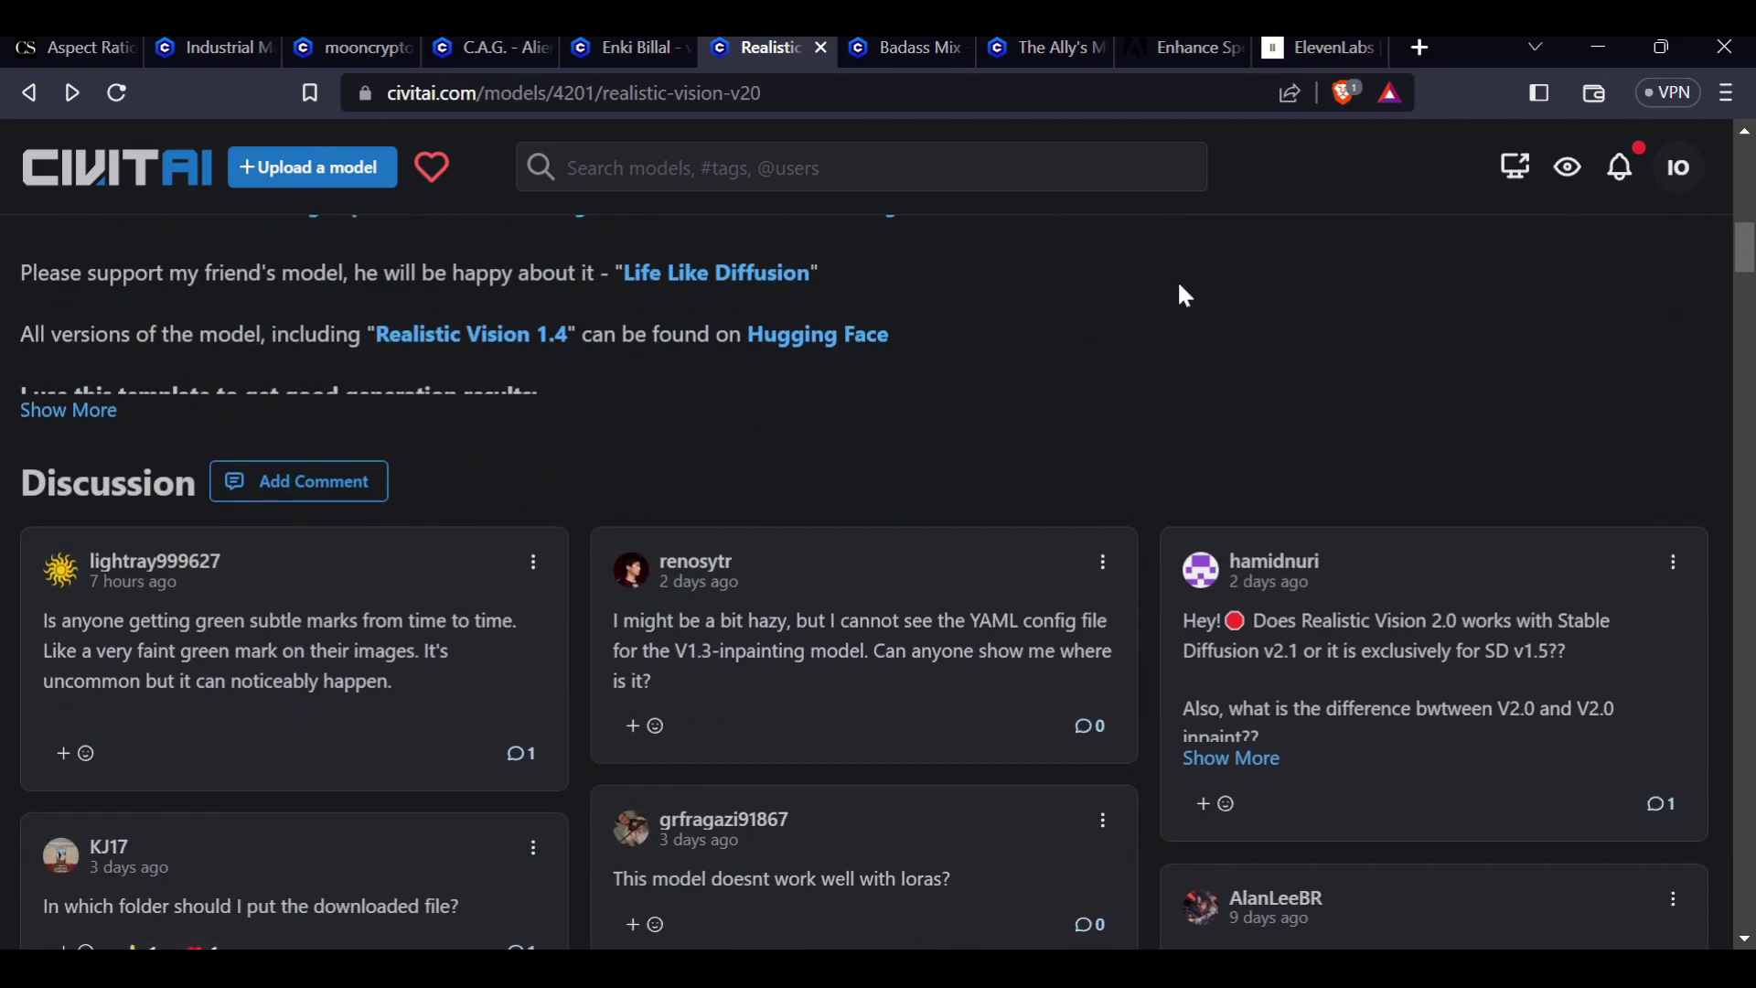
scroll(1180, 288, "up", 20)
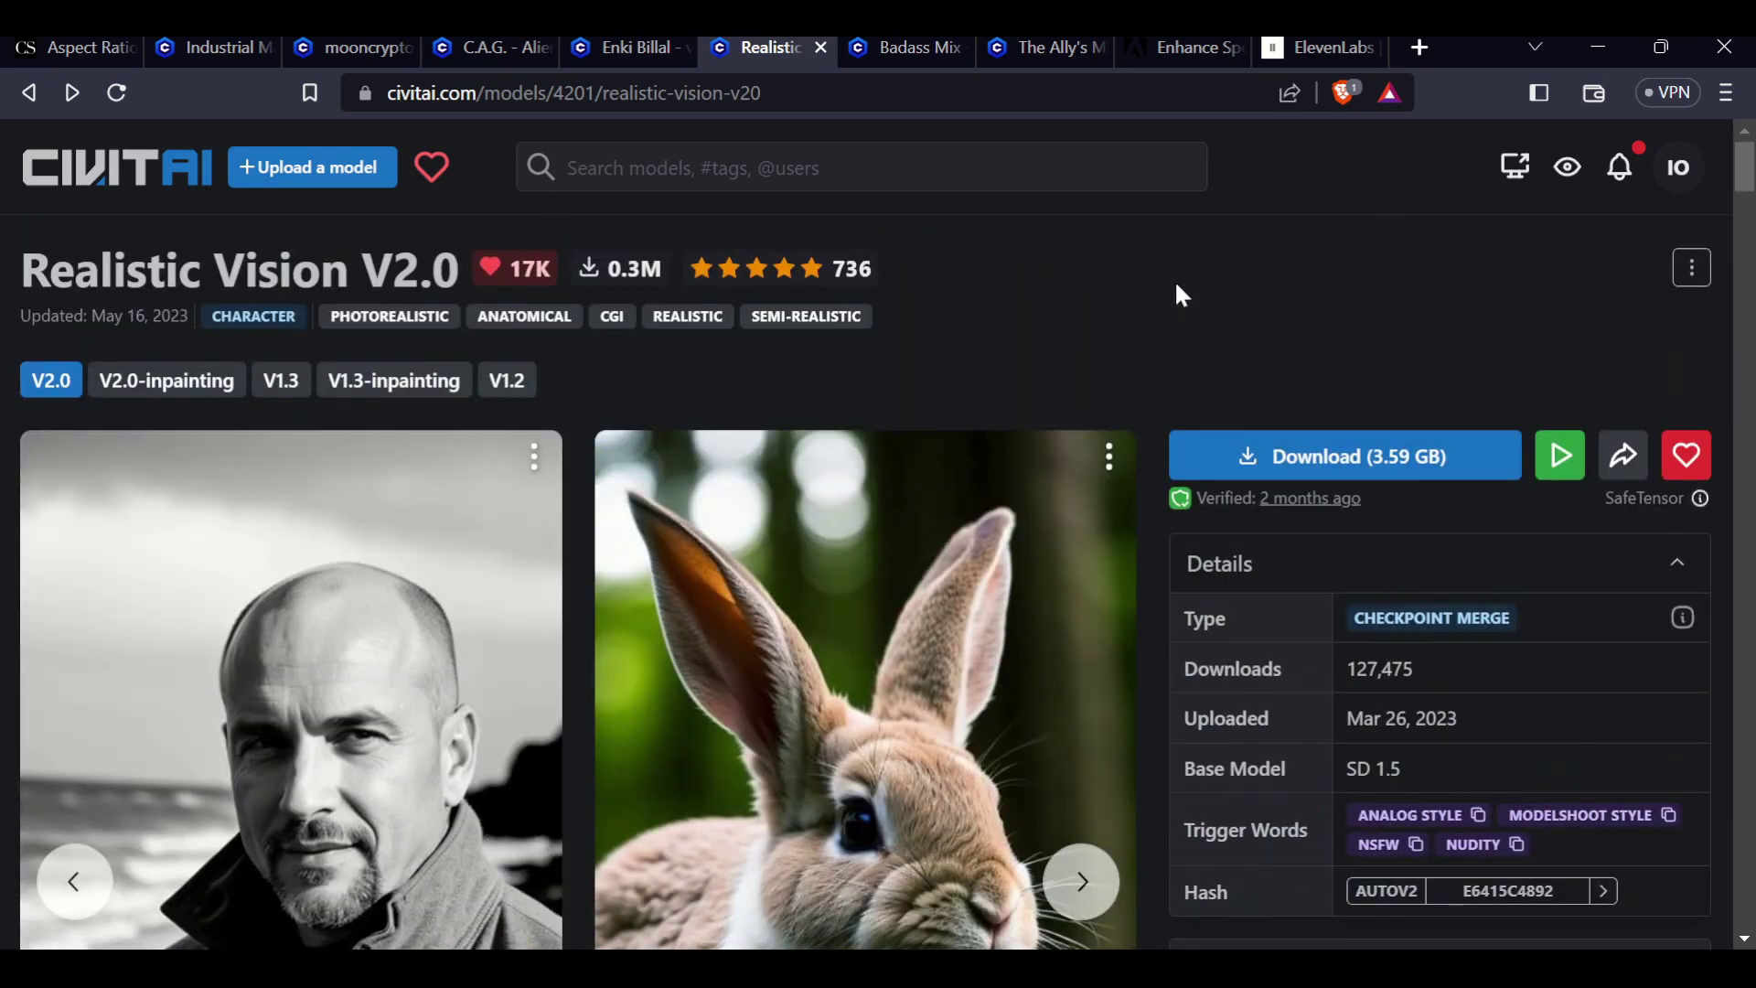
scroll(1176, 285, "down", 5)
scroll(1176, 286, "up", 5)
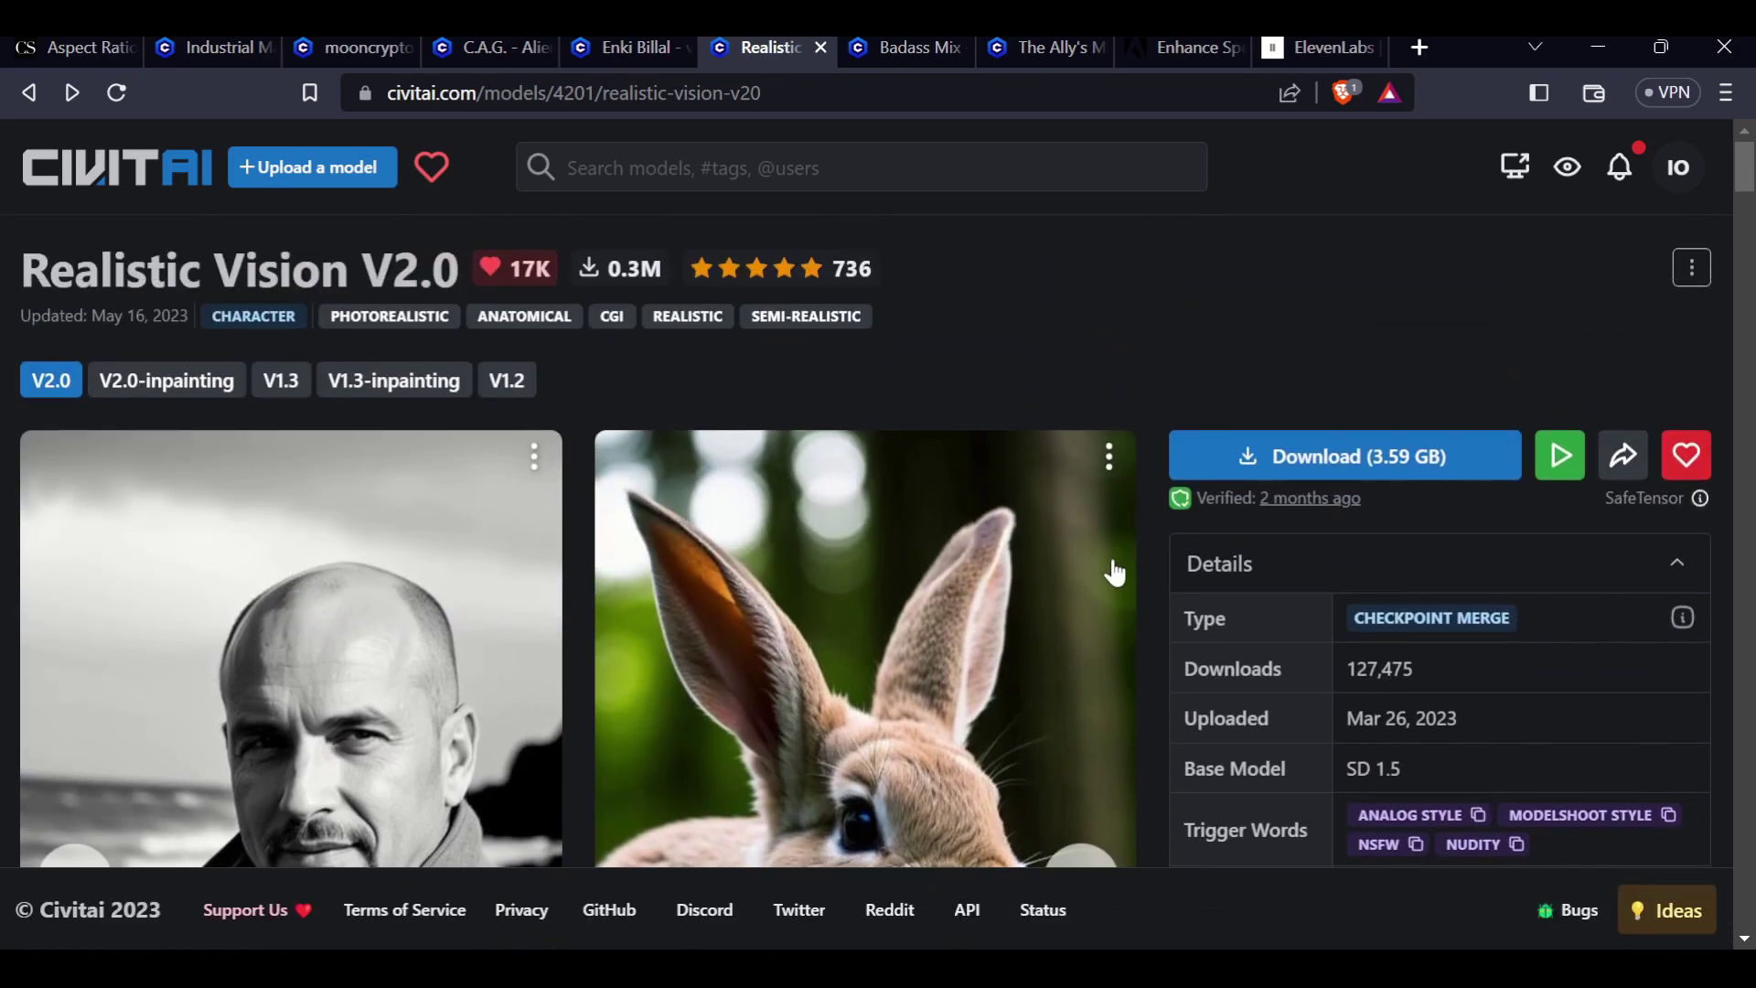
scroll(1144, 554, "down", 5)
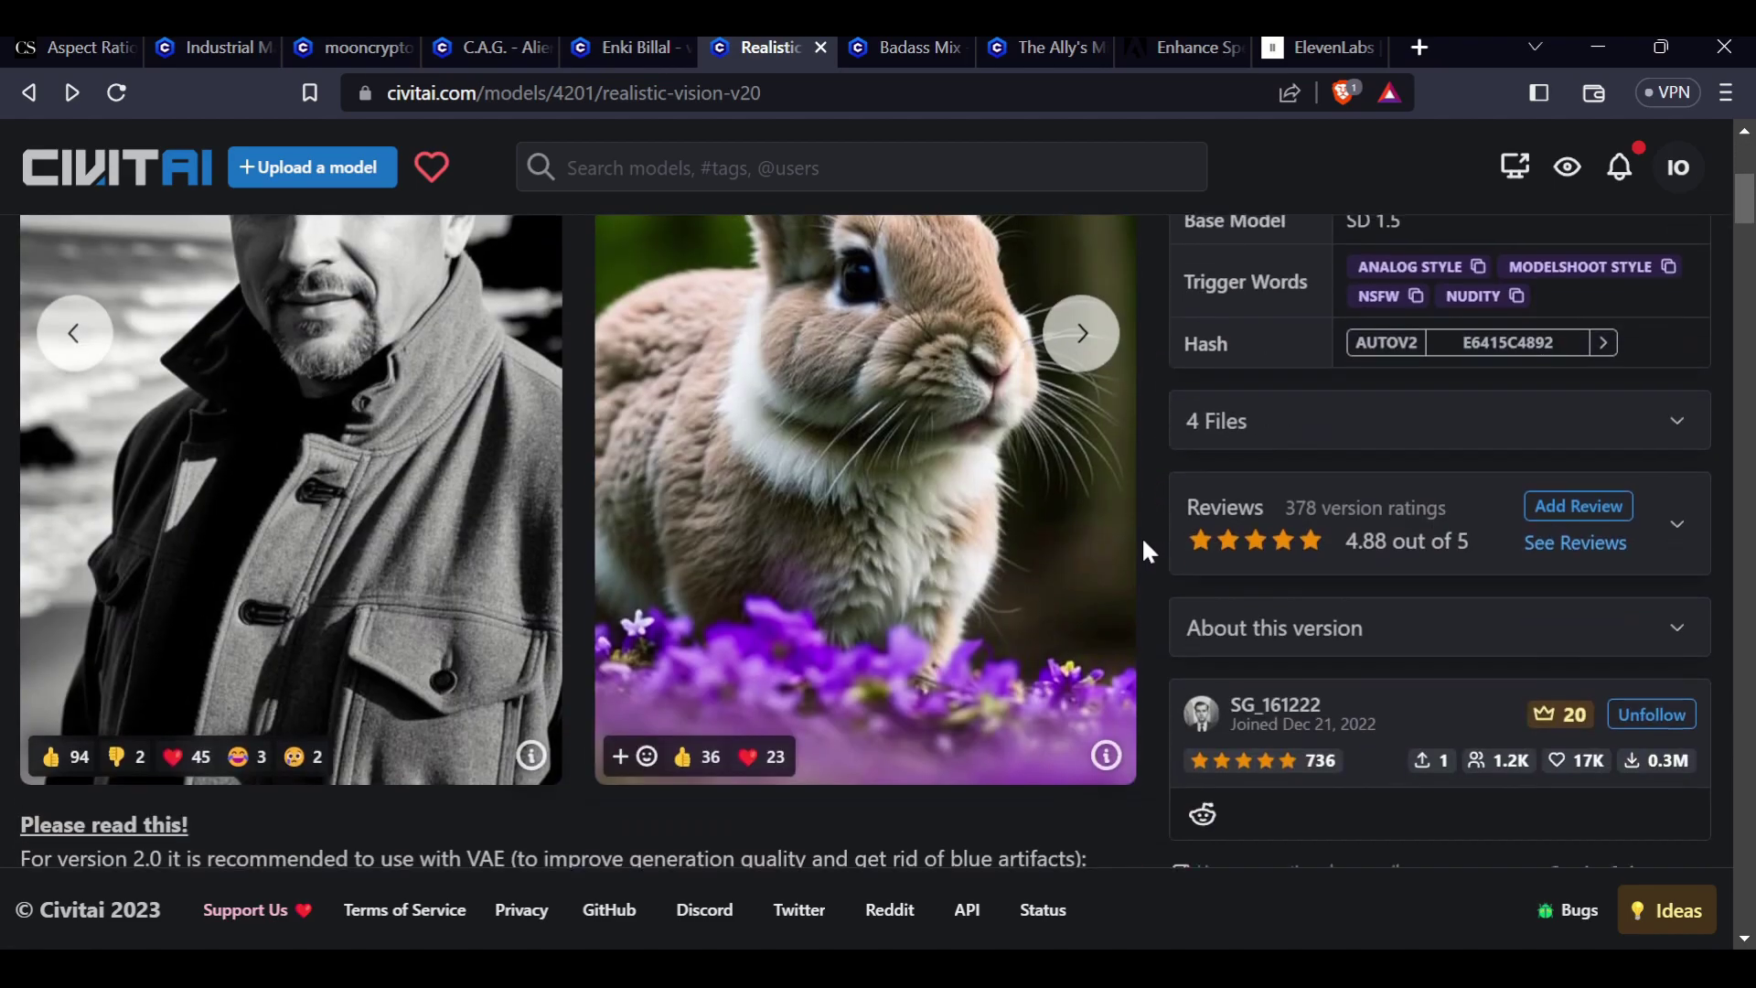
scroll(1141, 536, "up", 5)
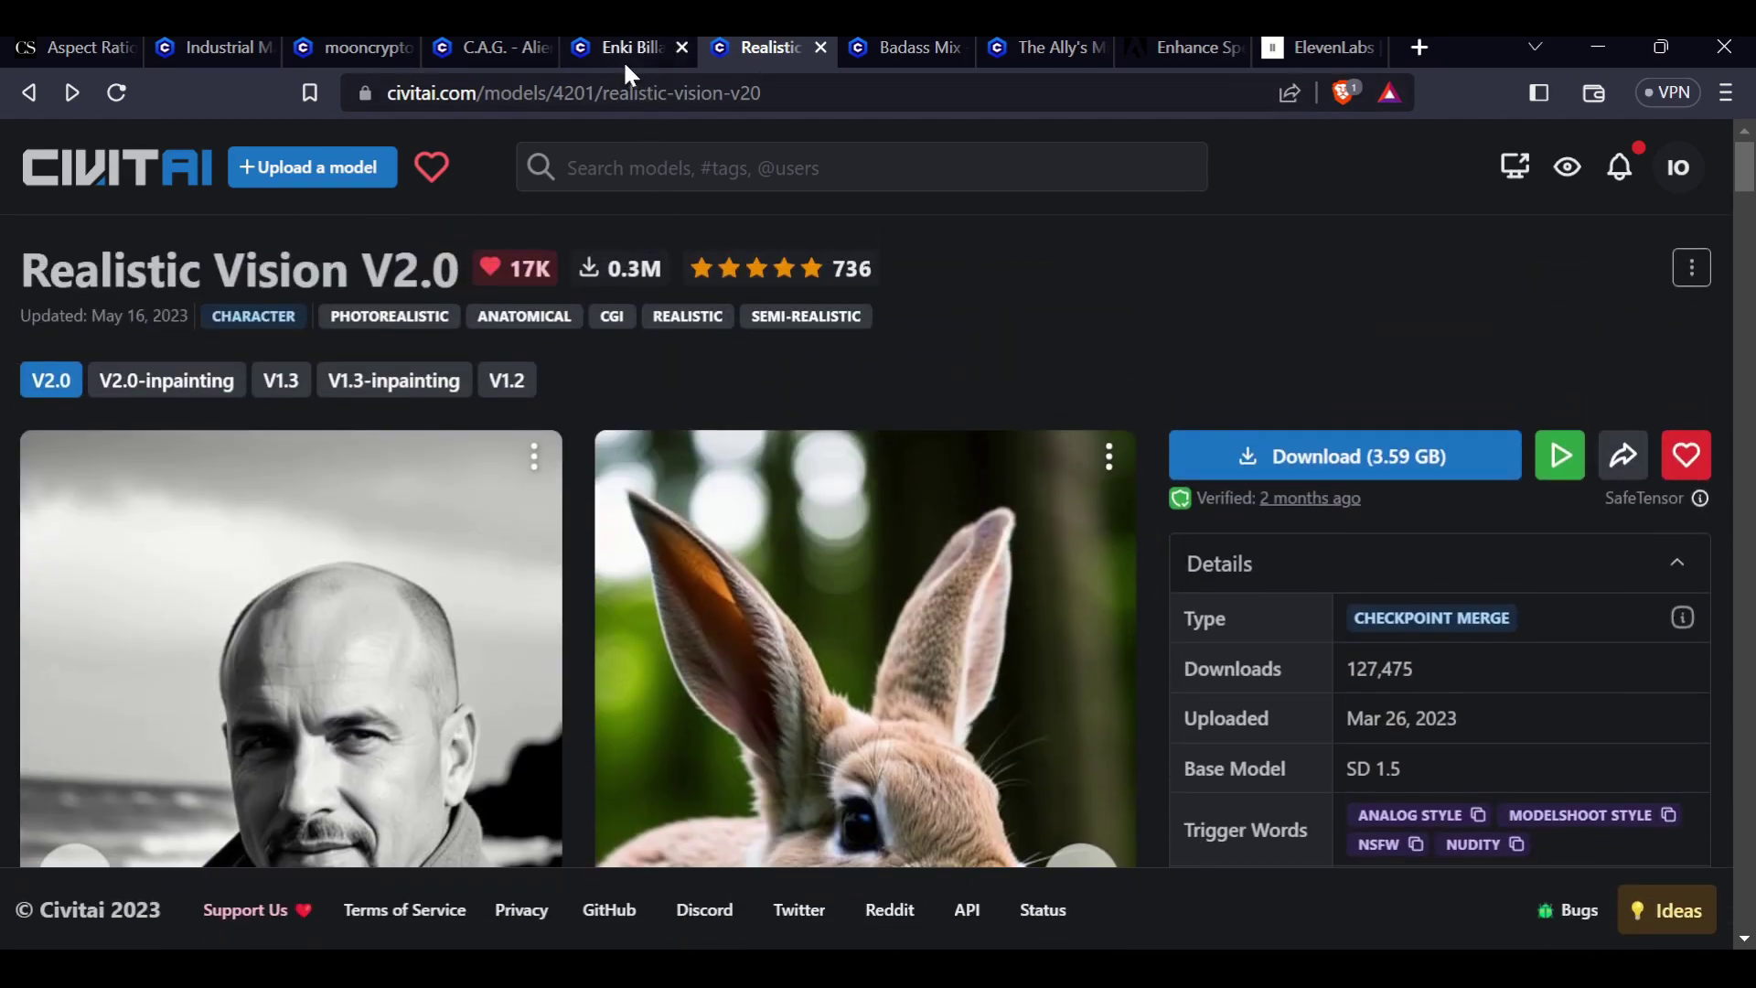
- Glance over the Enki Billal model page, then look once more at the Realistic Vision V2.0 page
left_click(626, 66)
scroll(1019, 394, "down", 4)
scroll(1019, 394, "up", 4)
left_click(755, 44)
scroll(941, 443, "down", 5)
scroll(937, 424, "up", 5)
- Return to the Enki Billal page and page through the gallery post showing the kissing astronaut couple, ending at the model header
left_click(627, 47)
scroll(1137, 336, "down", 10)
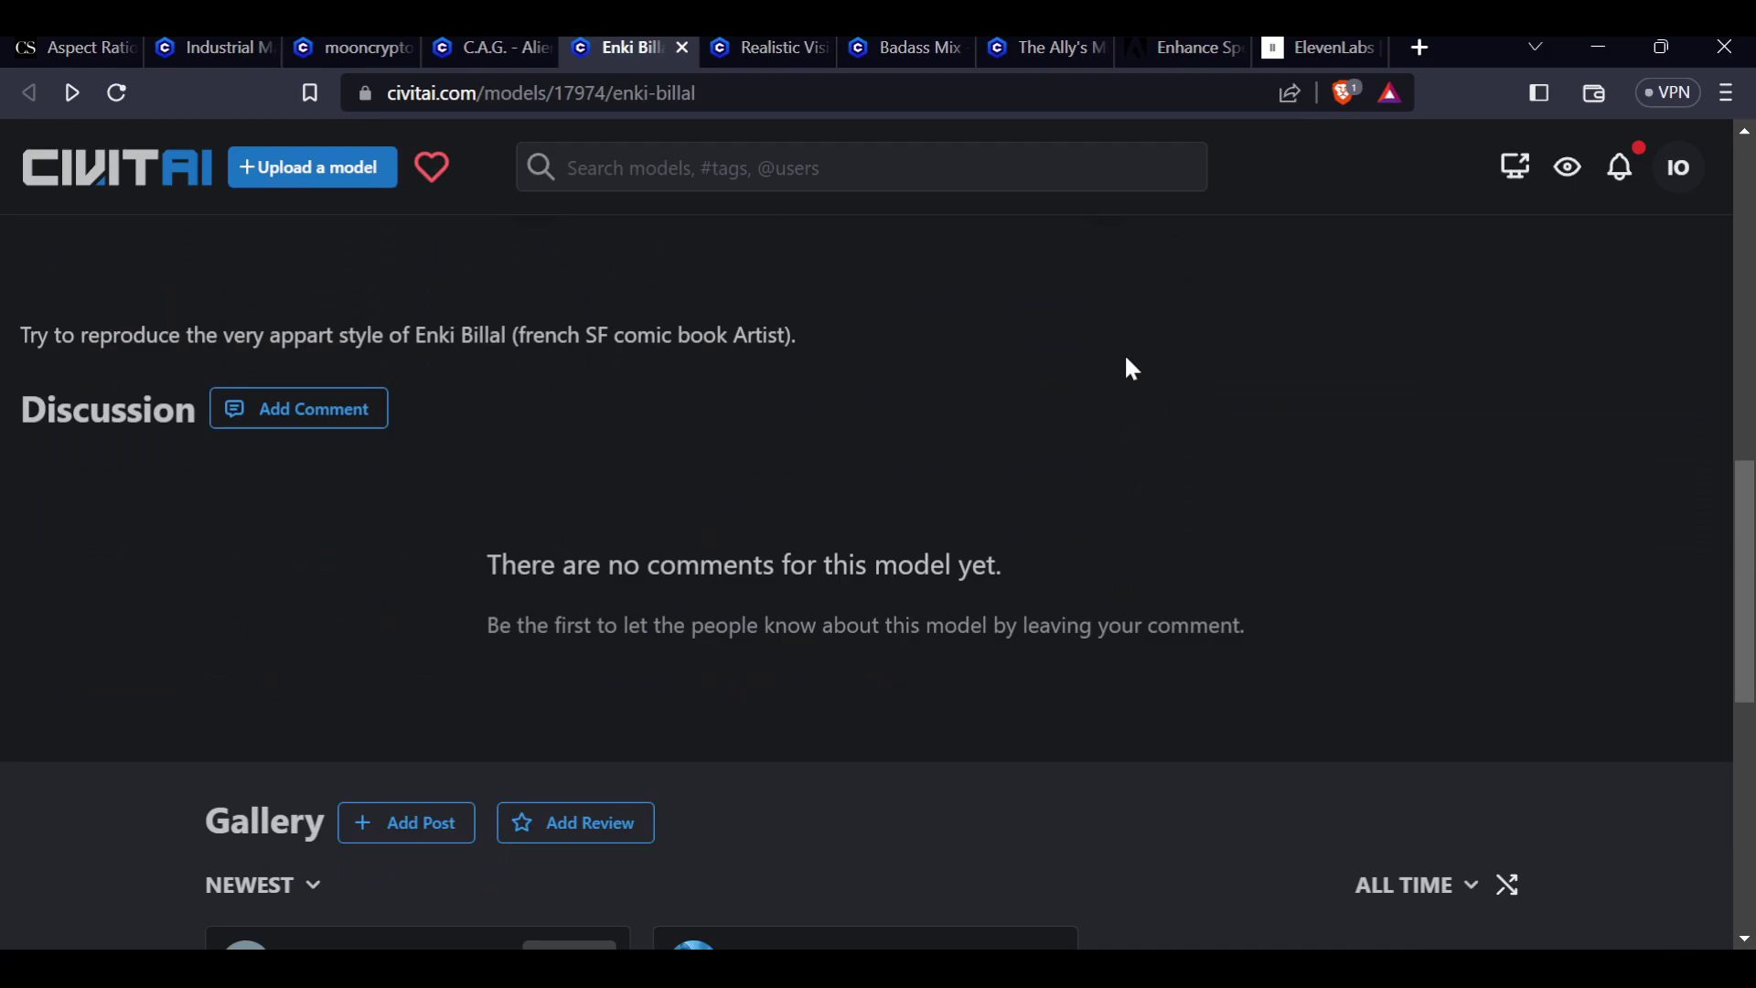
scroll(1131, 368, "down", 6)
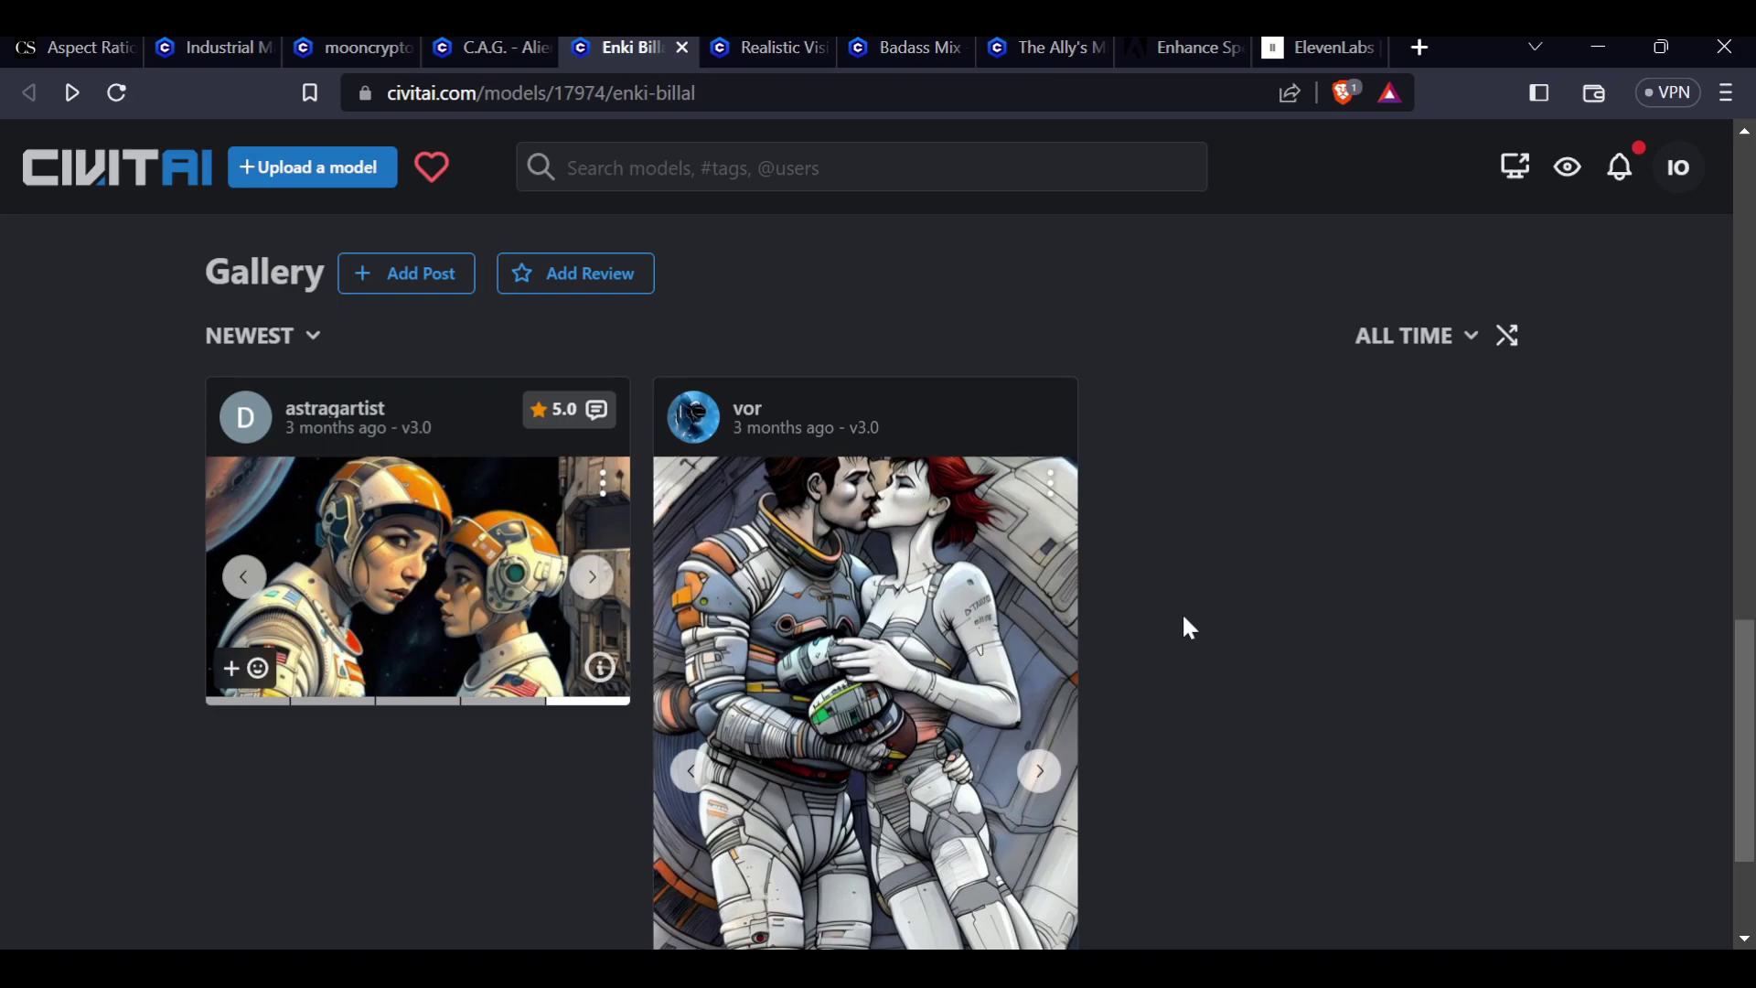
scroll(1187, 628, "down", 2)
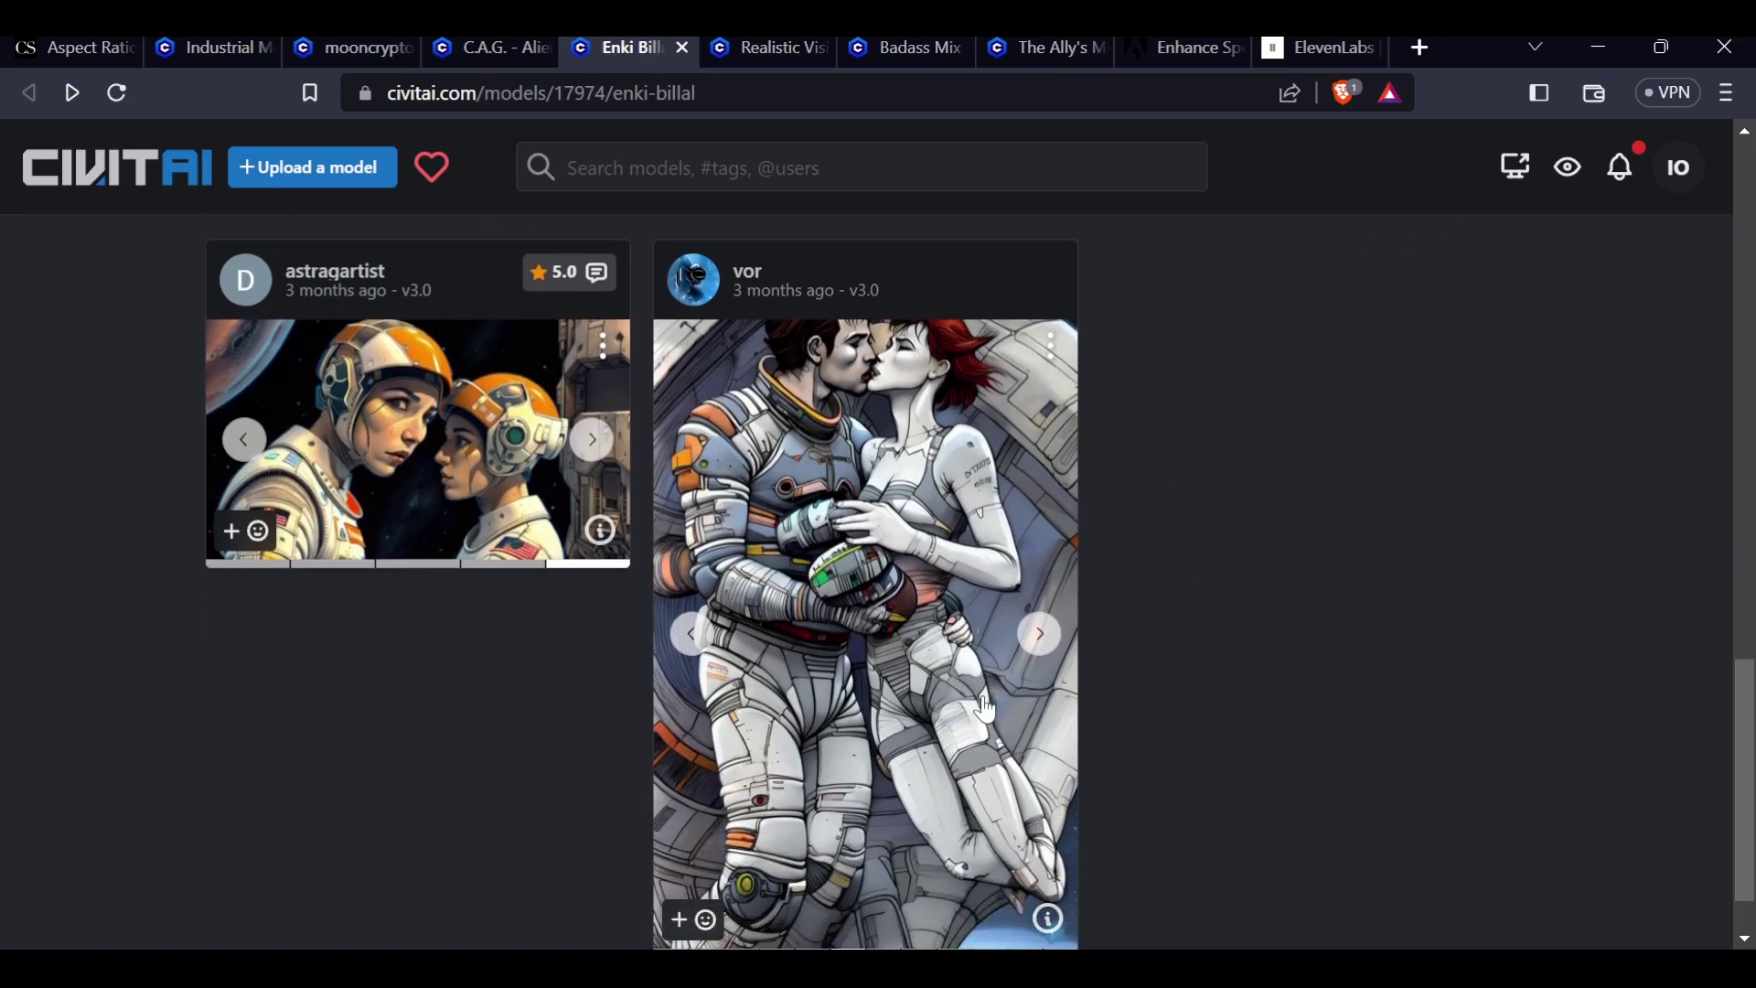
left_click(1043, 635)
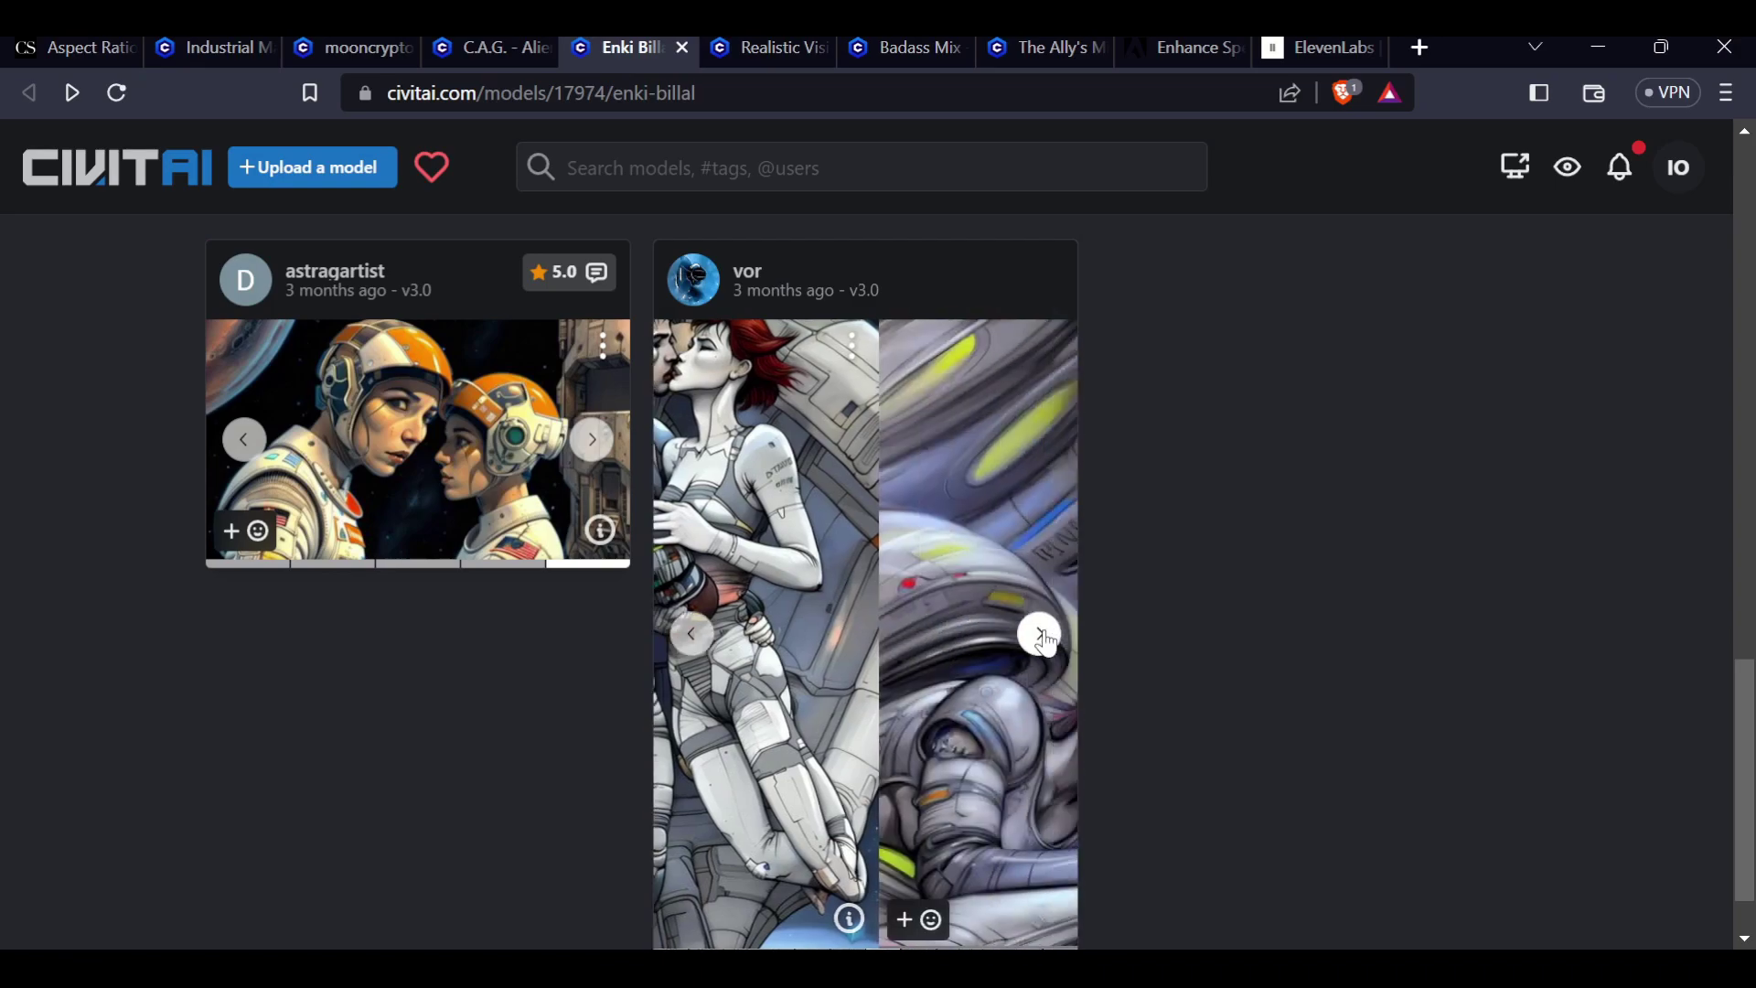
left_click(1042, 635)
left_click(1043, 635)
left_click(1043, 635)
left_click(1043, 635)
left_click(1043, 635)
left_click(1043, 635)
left_click(1043, 635)
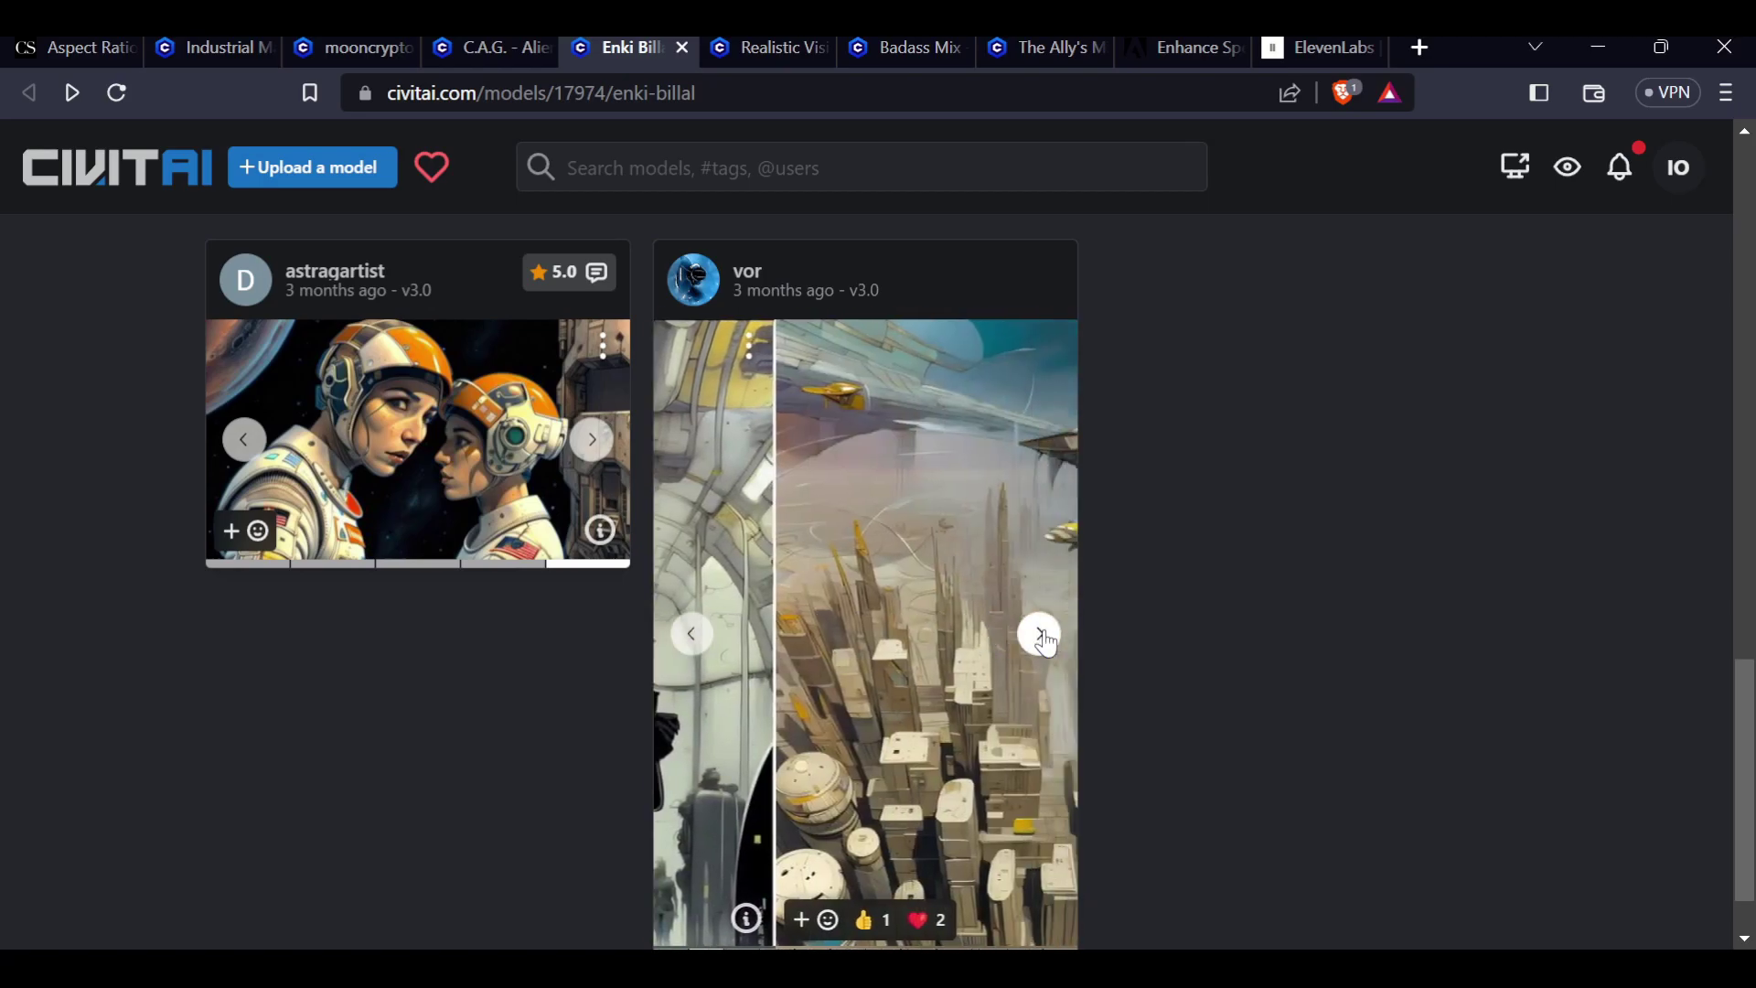
left_click(1043, 635)
left_click(1042, 635)
left_click(1043, 634)
left_click(1043, 635)
scroll(1285, 645, "up", 10)
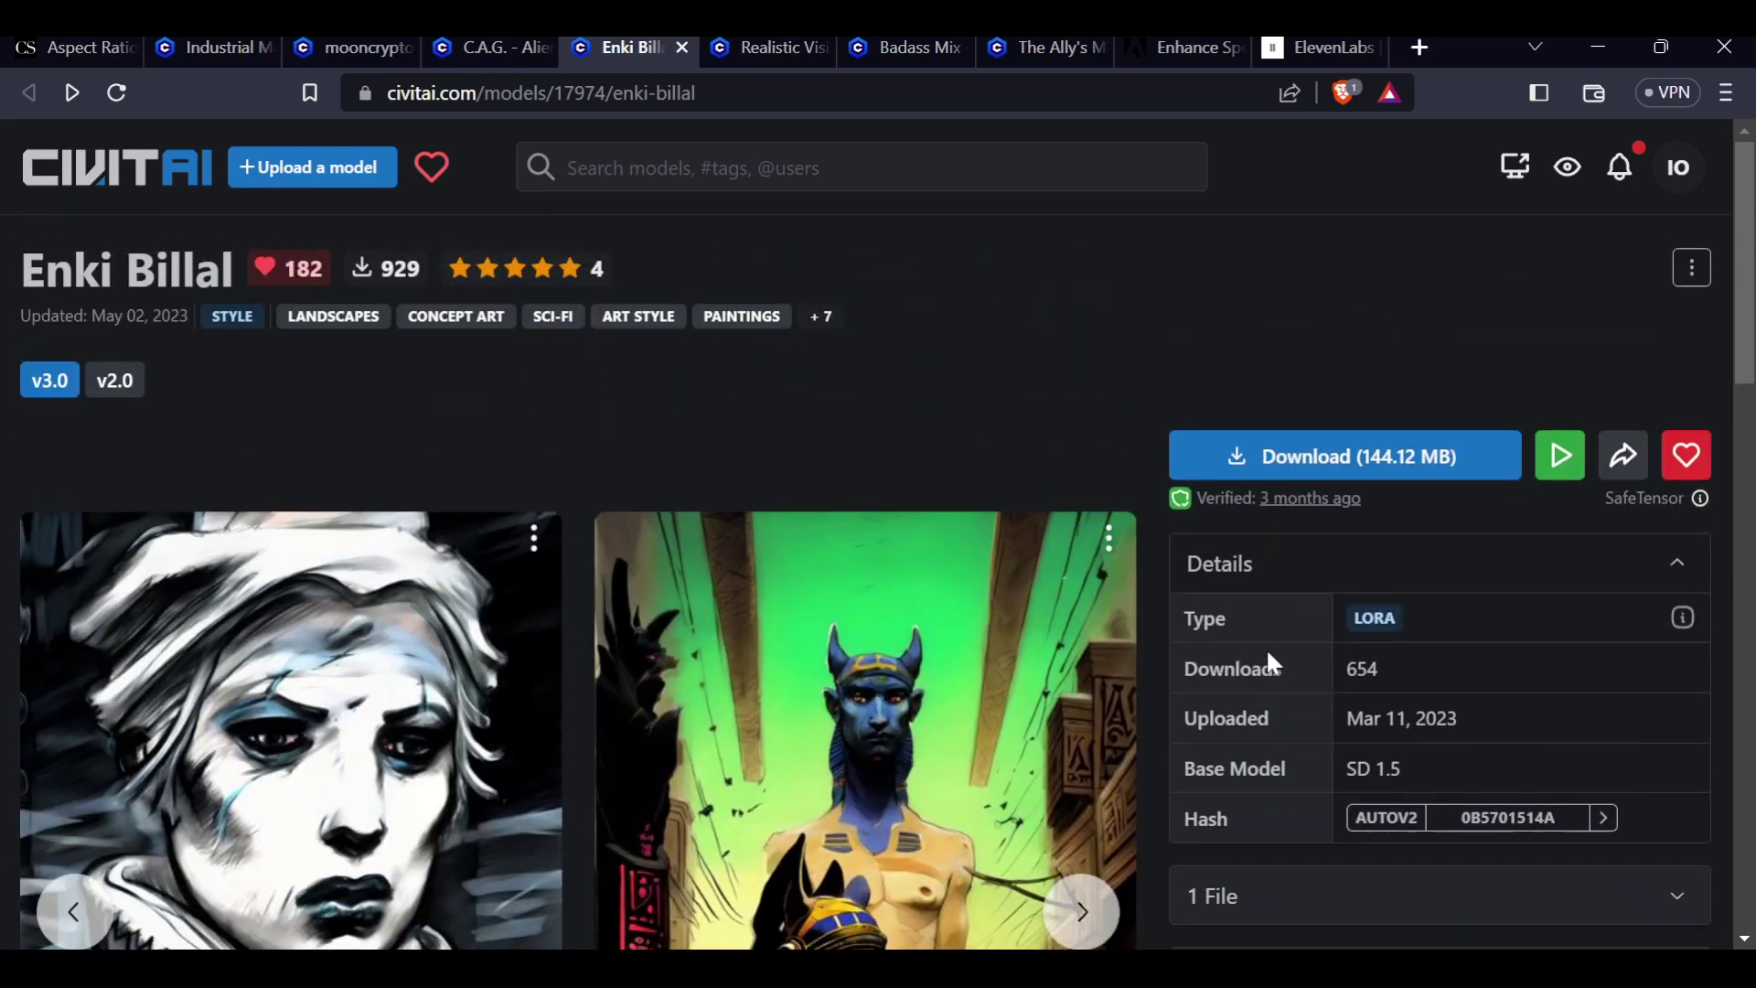
- Page through the Enki Billal model's sample images and examine the helmeted woman and the futuristic city with flying ships
scroll(1266, 648, "down", 4)
scroll(1214, 649, "up", 2)
left_click(1072, 637)
left_click(1073, 638)
left_click(1072, 638)
left_click(1072, 637)
left_click(1071, 641)
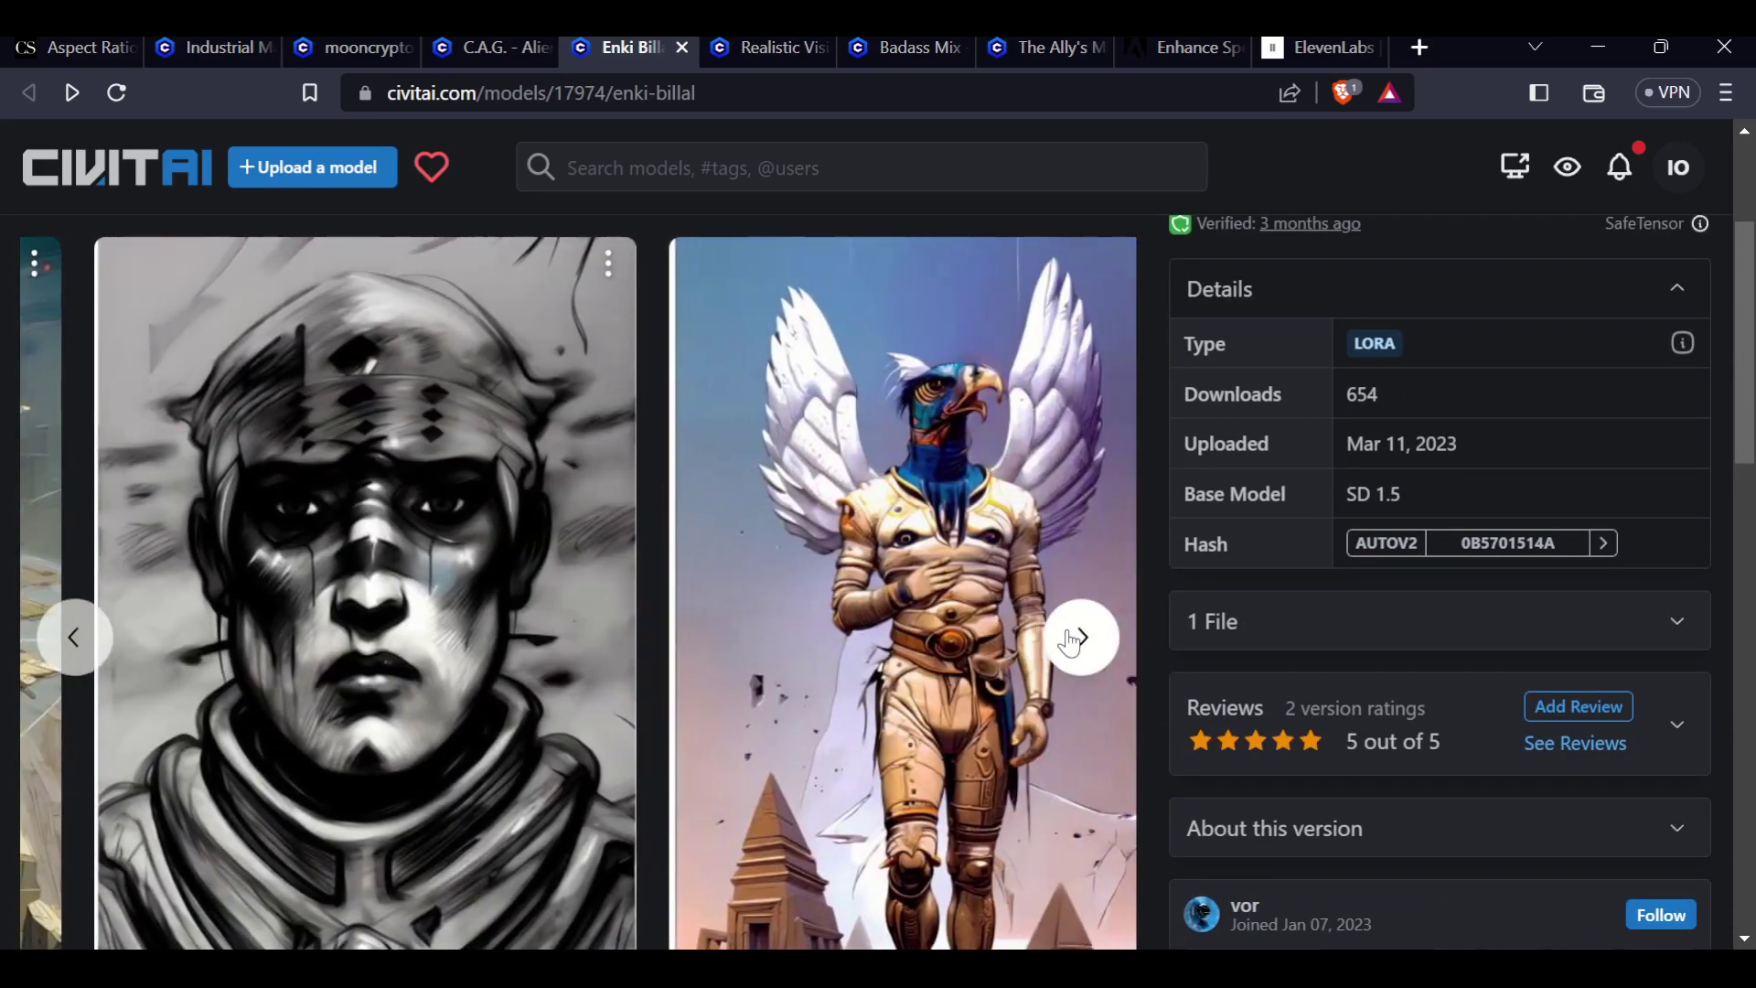
left_click(98, 643)
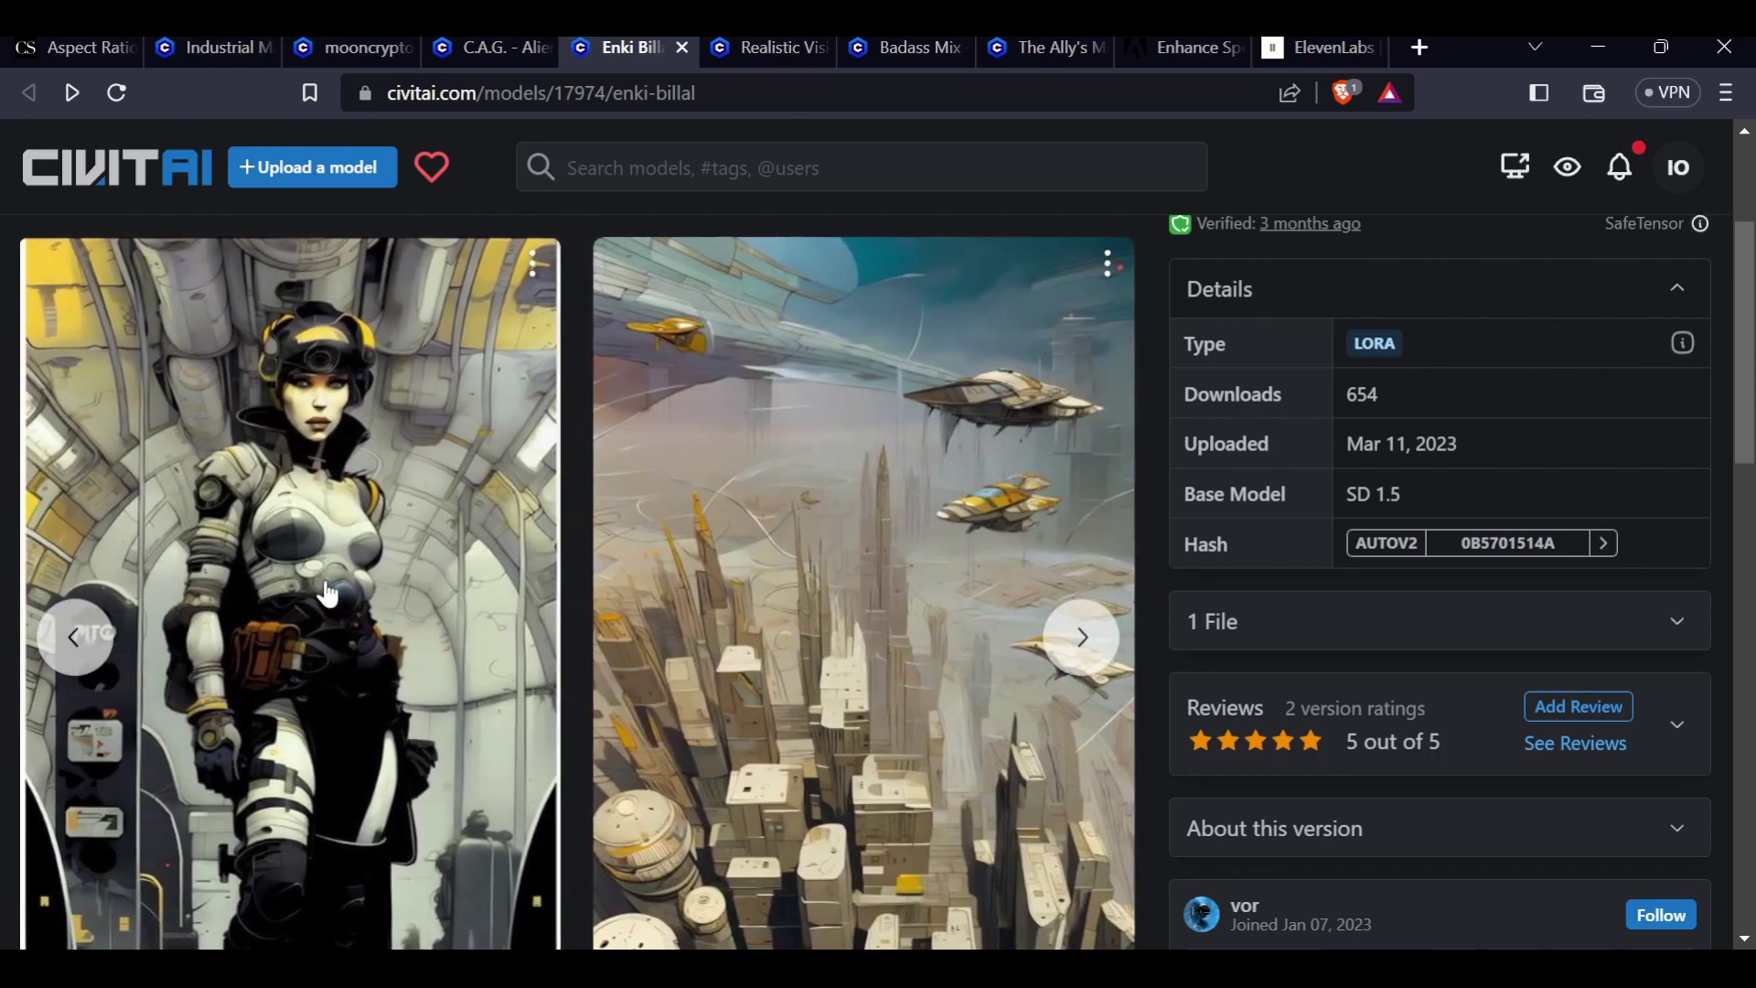
scroll(326, 599, "down", 2)
scroll(325, 600, "up", 2)
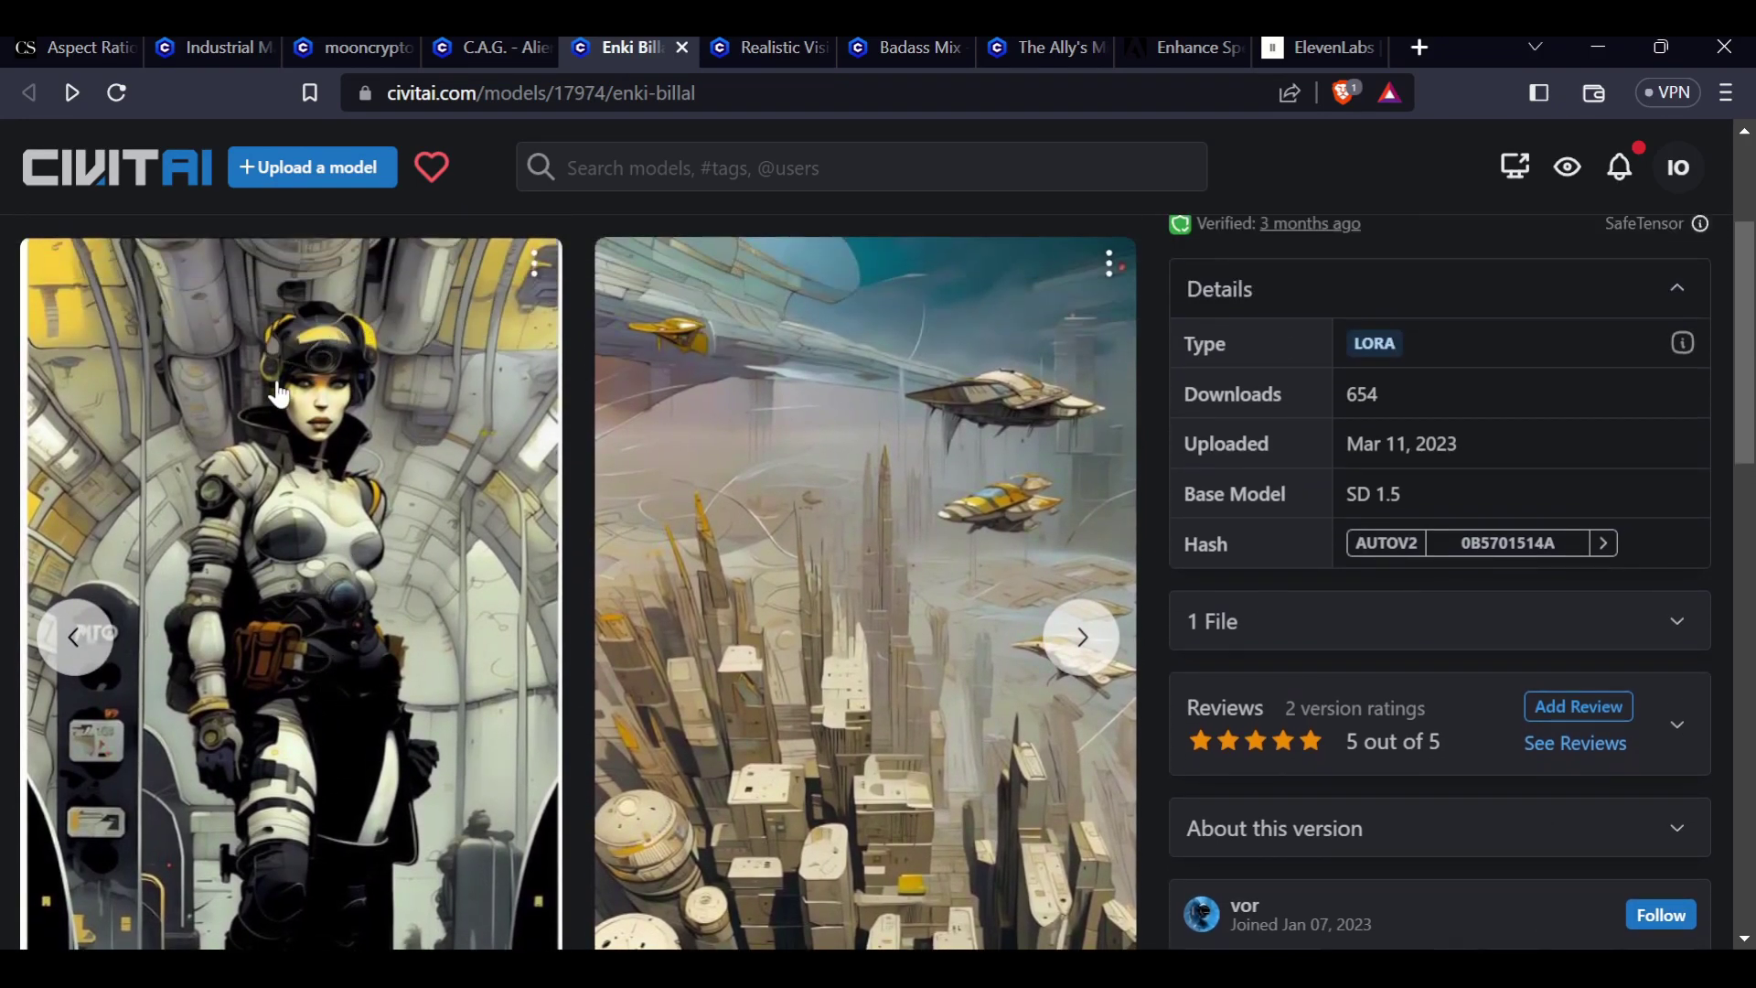
- Advance the Enki Billal sample images to the yellow taxi and the kissing astronauts, and inspect both pictures from top to bottom
left_click(1077, 639)
left_click(1074, 642)
scroll(729, 677, "down", 2)
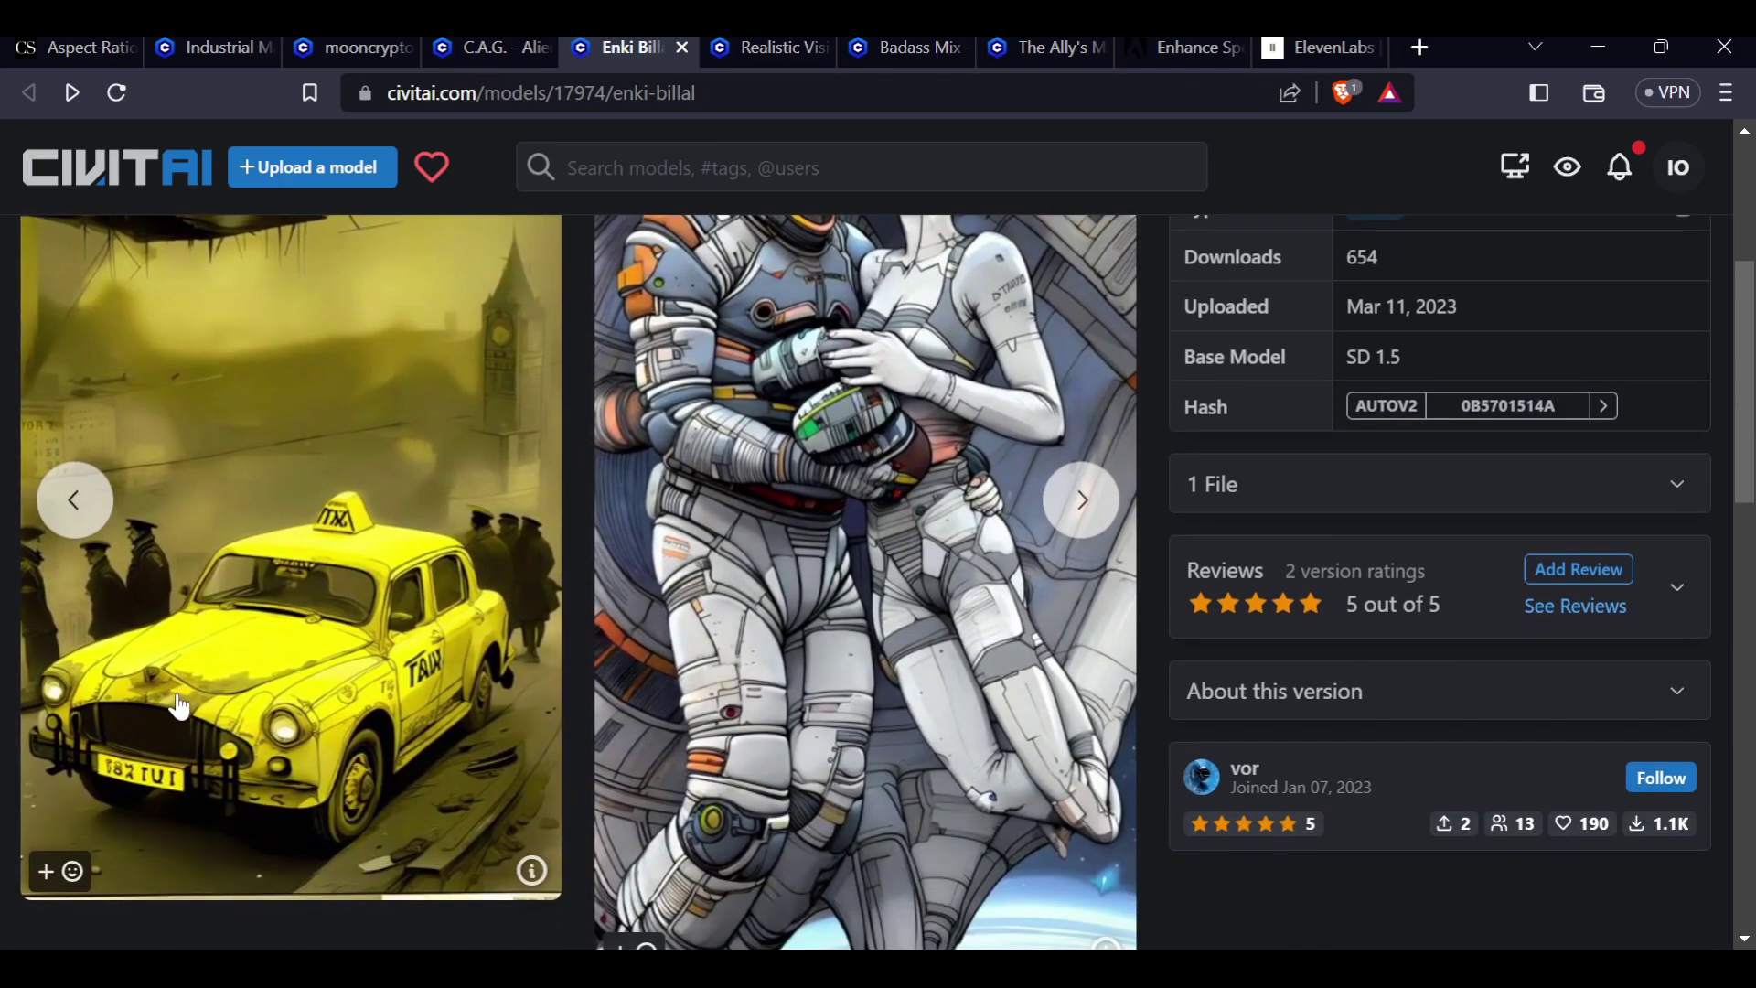
scroll(729, 677, "up", 4)
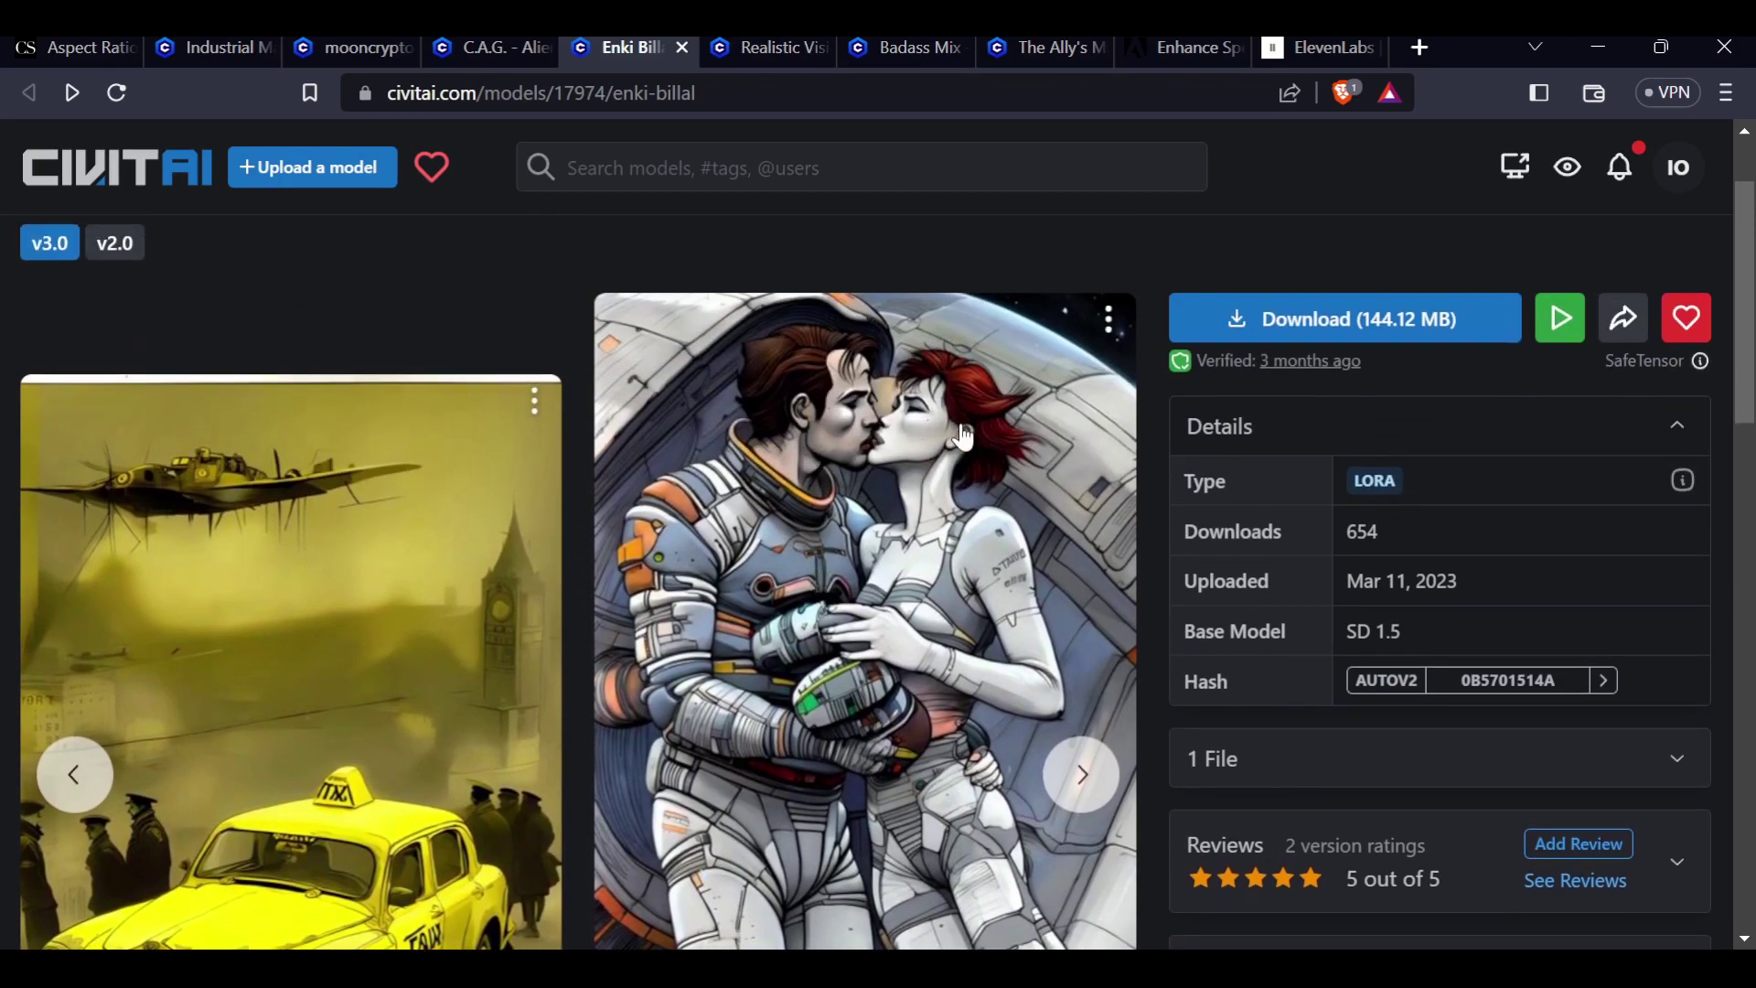
scroll(855, 793, "down", 4)
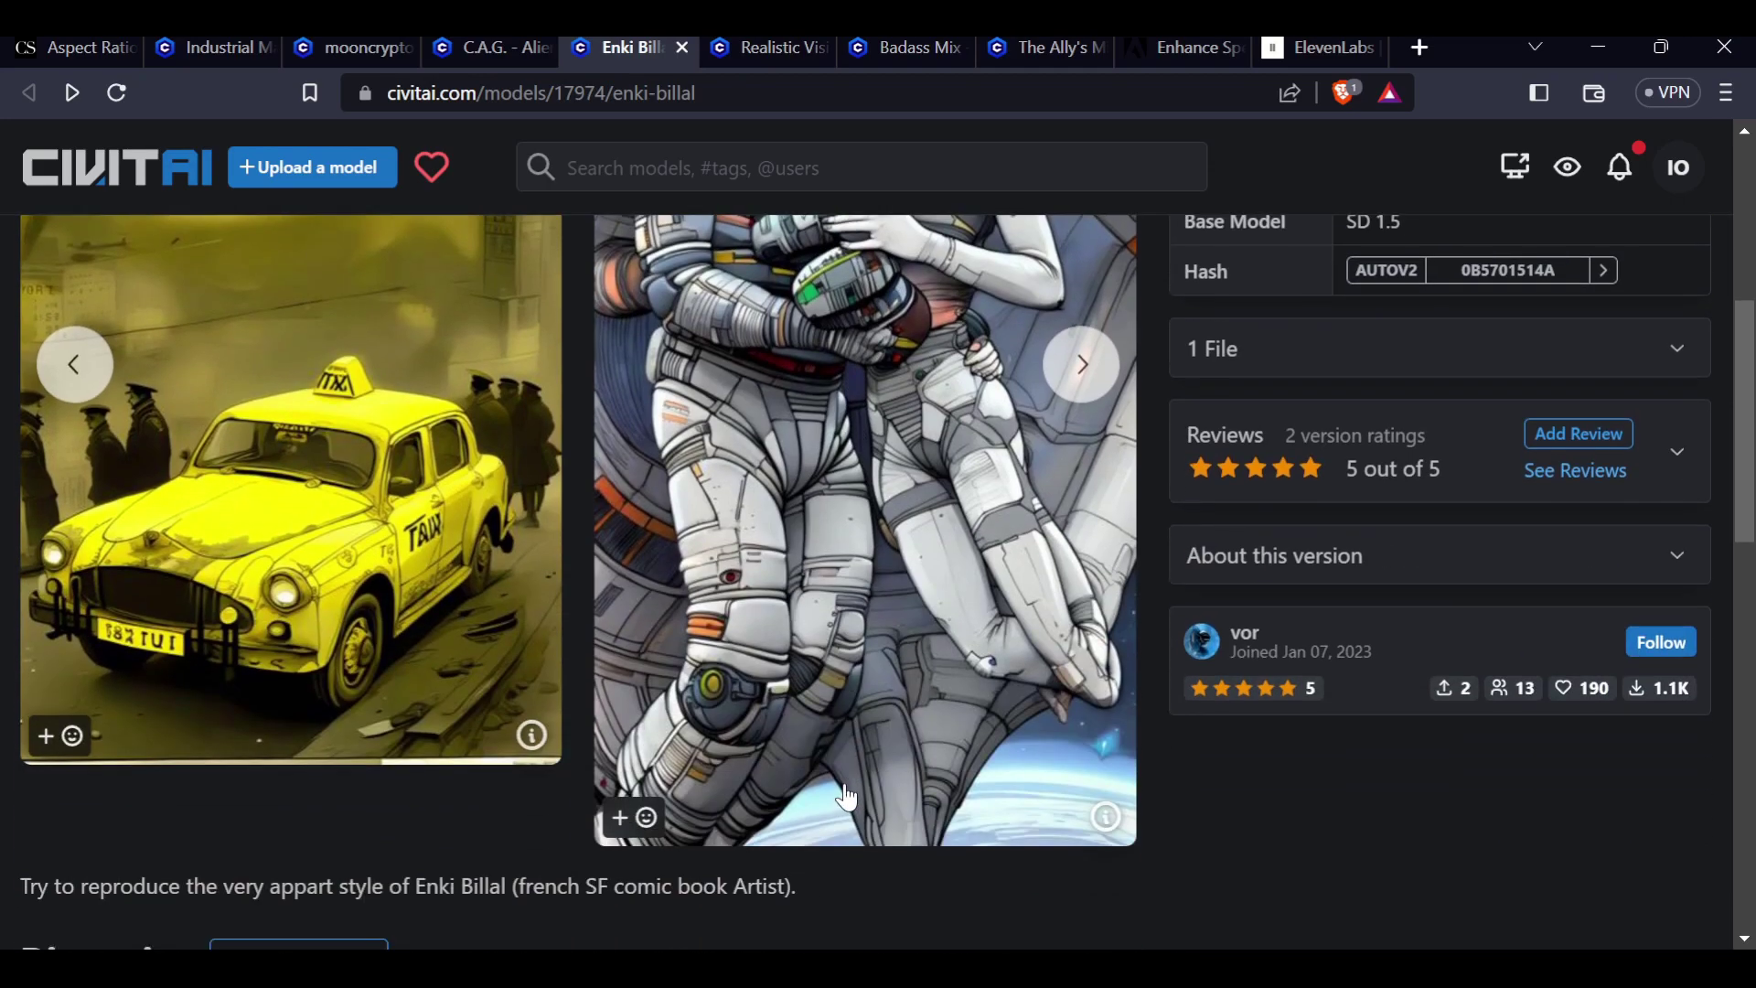
scroll(833, 773, "up", 4)
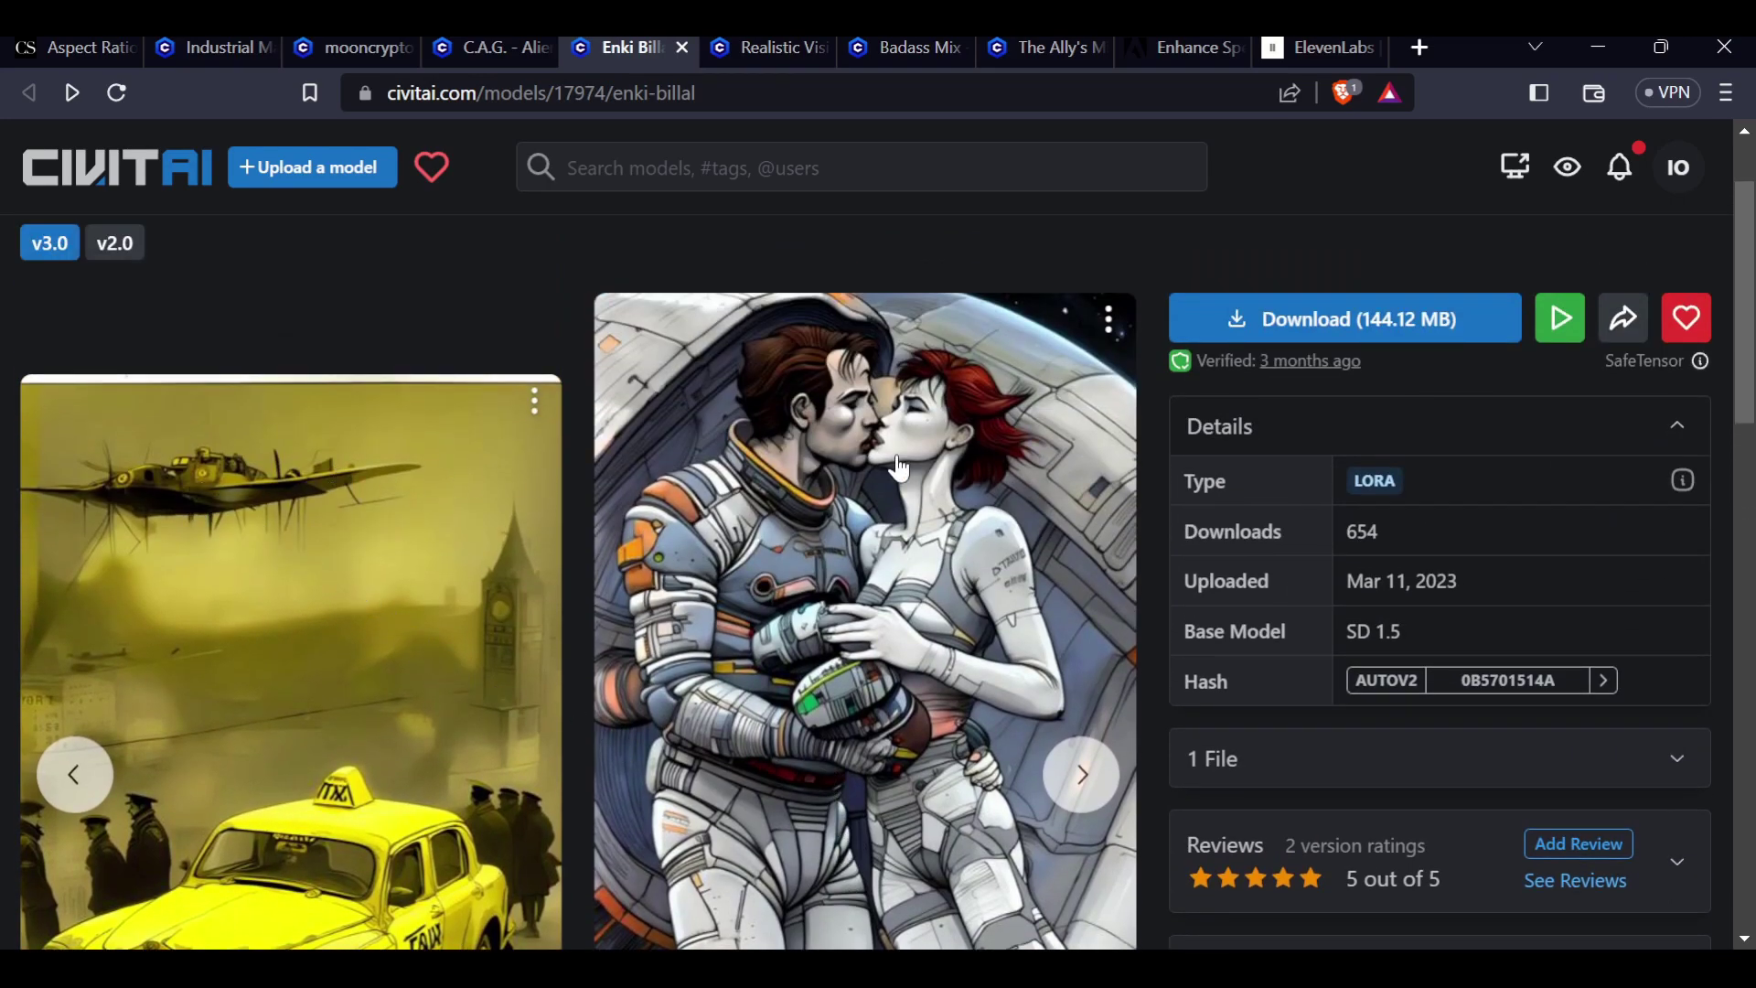
- Review the C.A.G. - Alien Spaceships model page with its details and usage notes, and open its creator's profile in a new tab
left_click(490, 57)
scroll(929, 513, "up", 4)
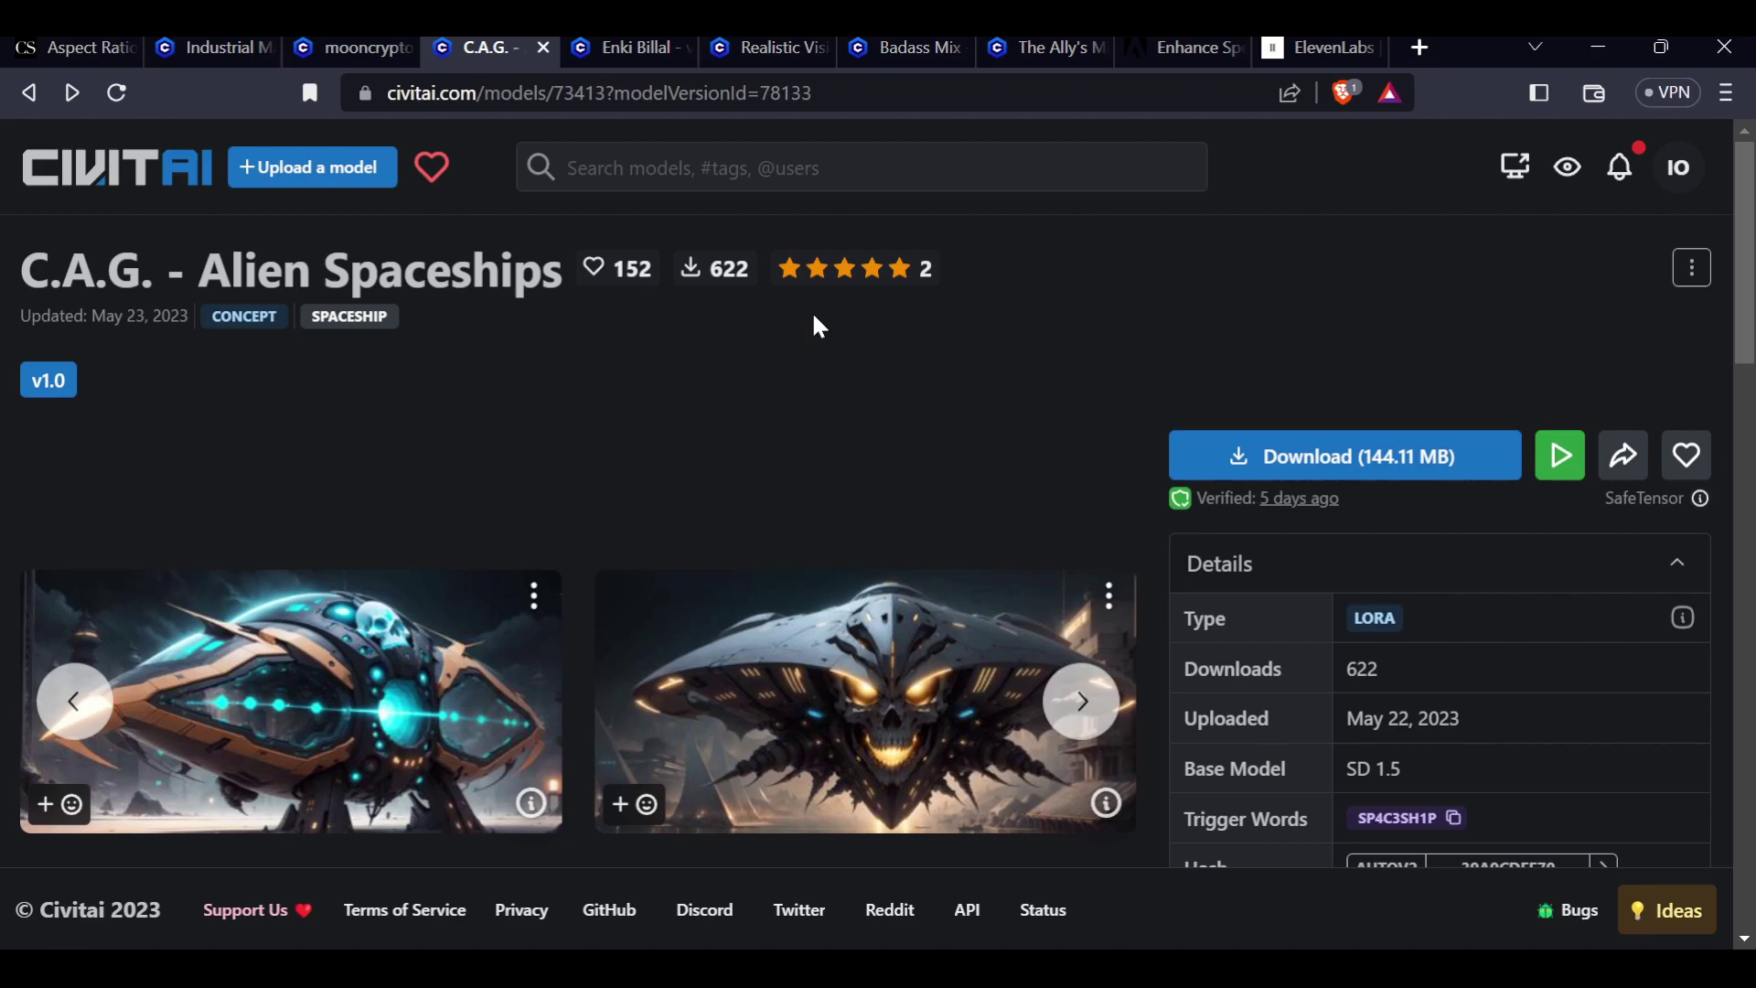
scroll(819, 327, "down", 6)
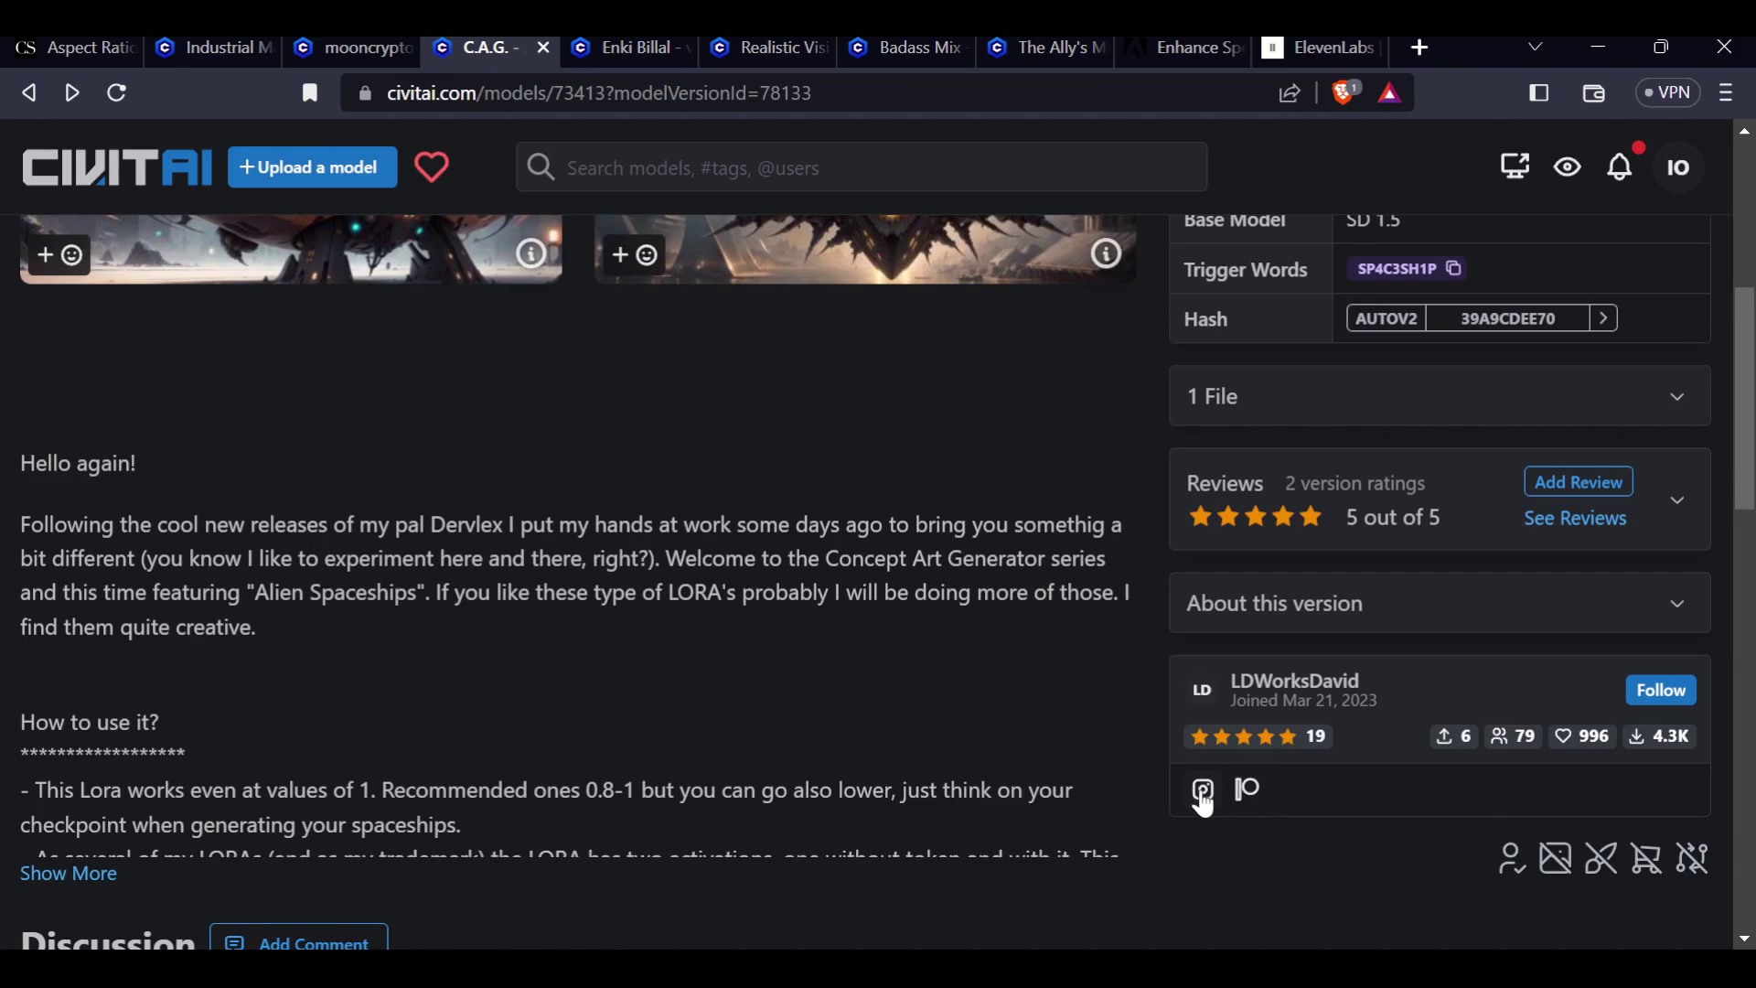
scroll(851, 668, "up", 6)
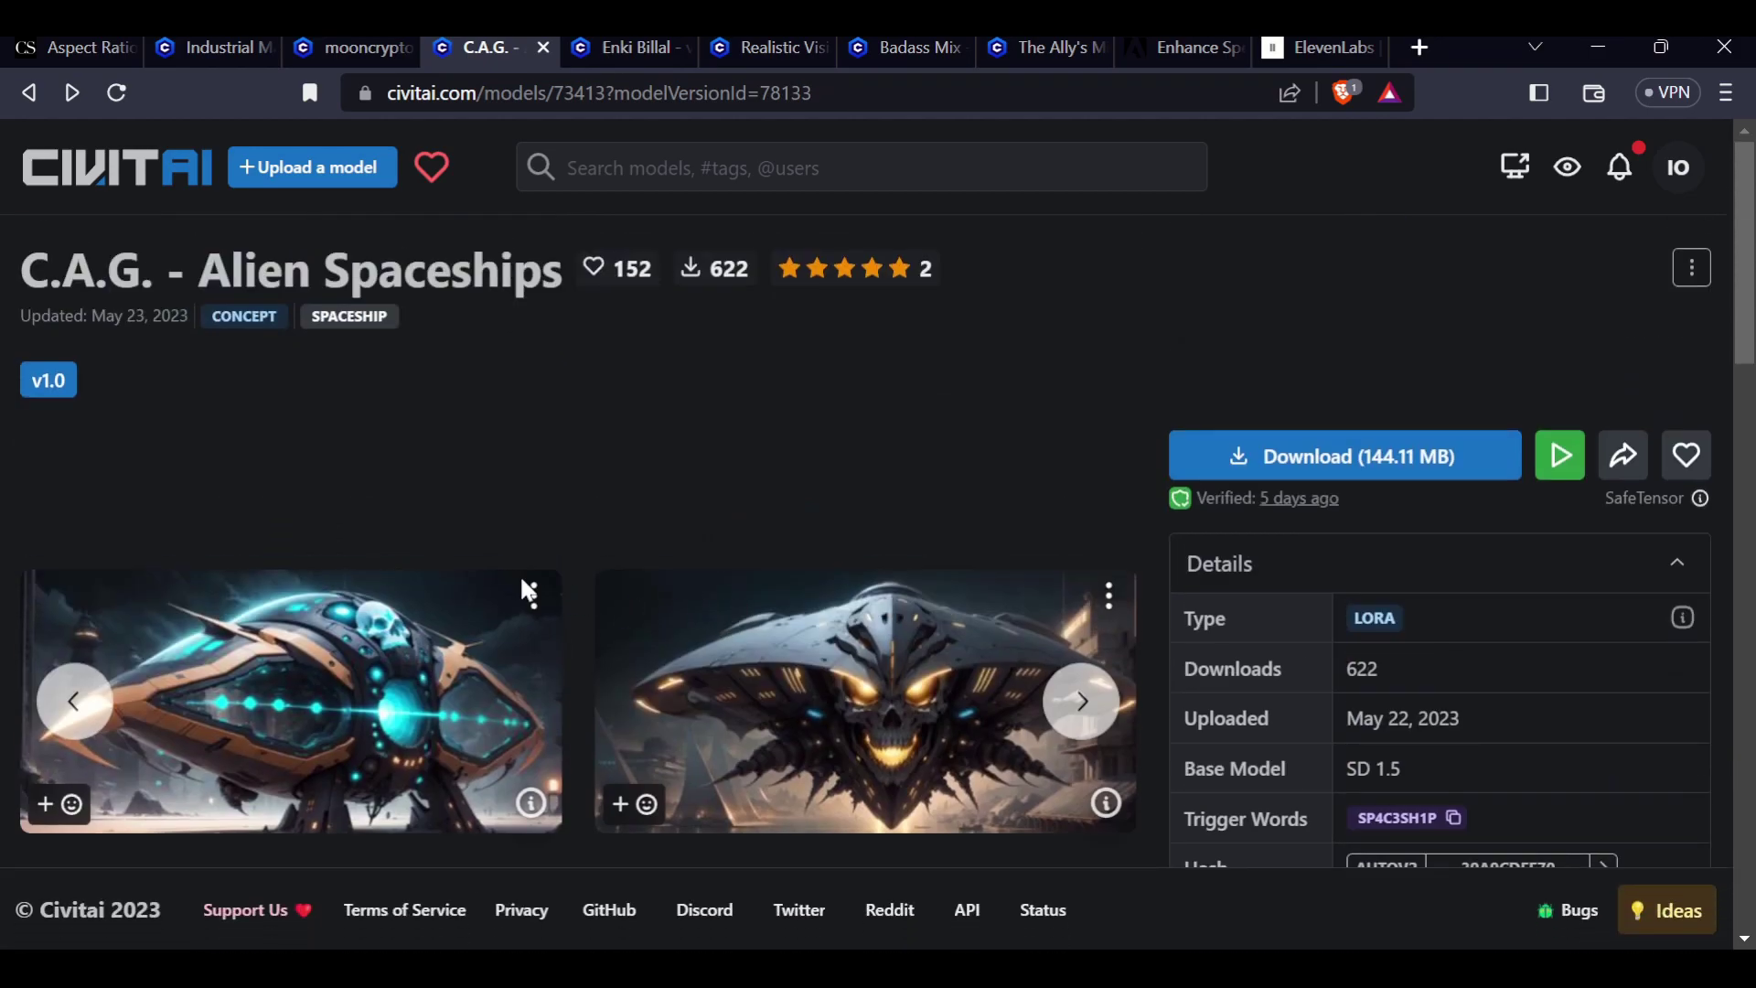
scroll(786, 526, "down", 7)
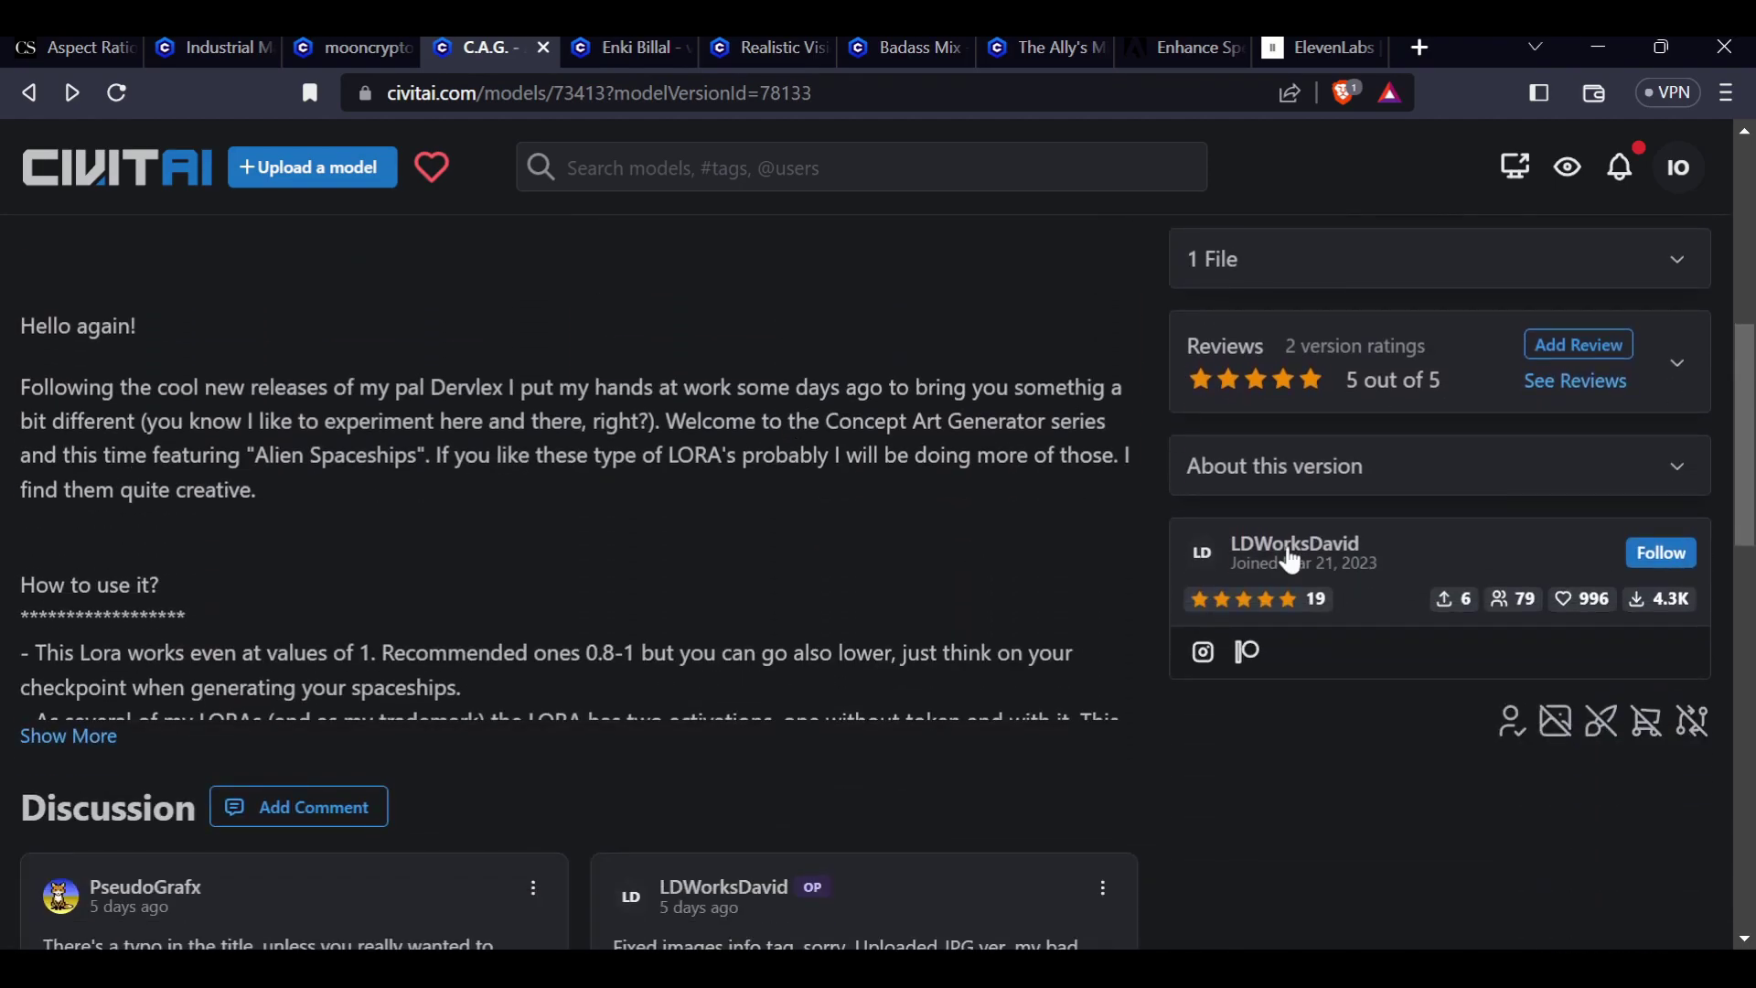
middle_click(1364, 580)
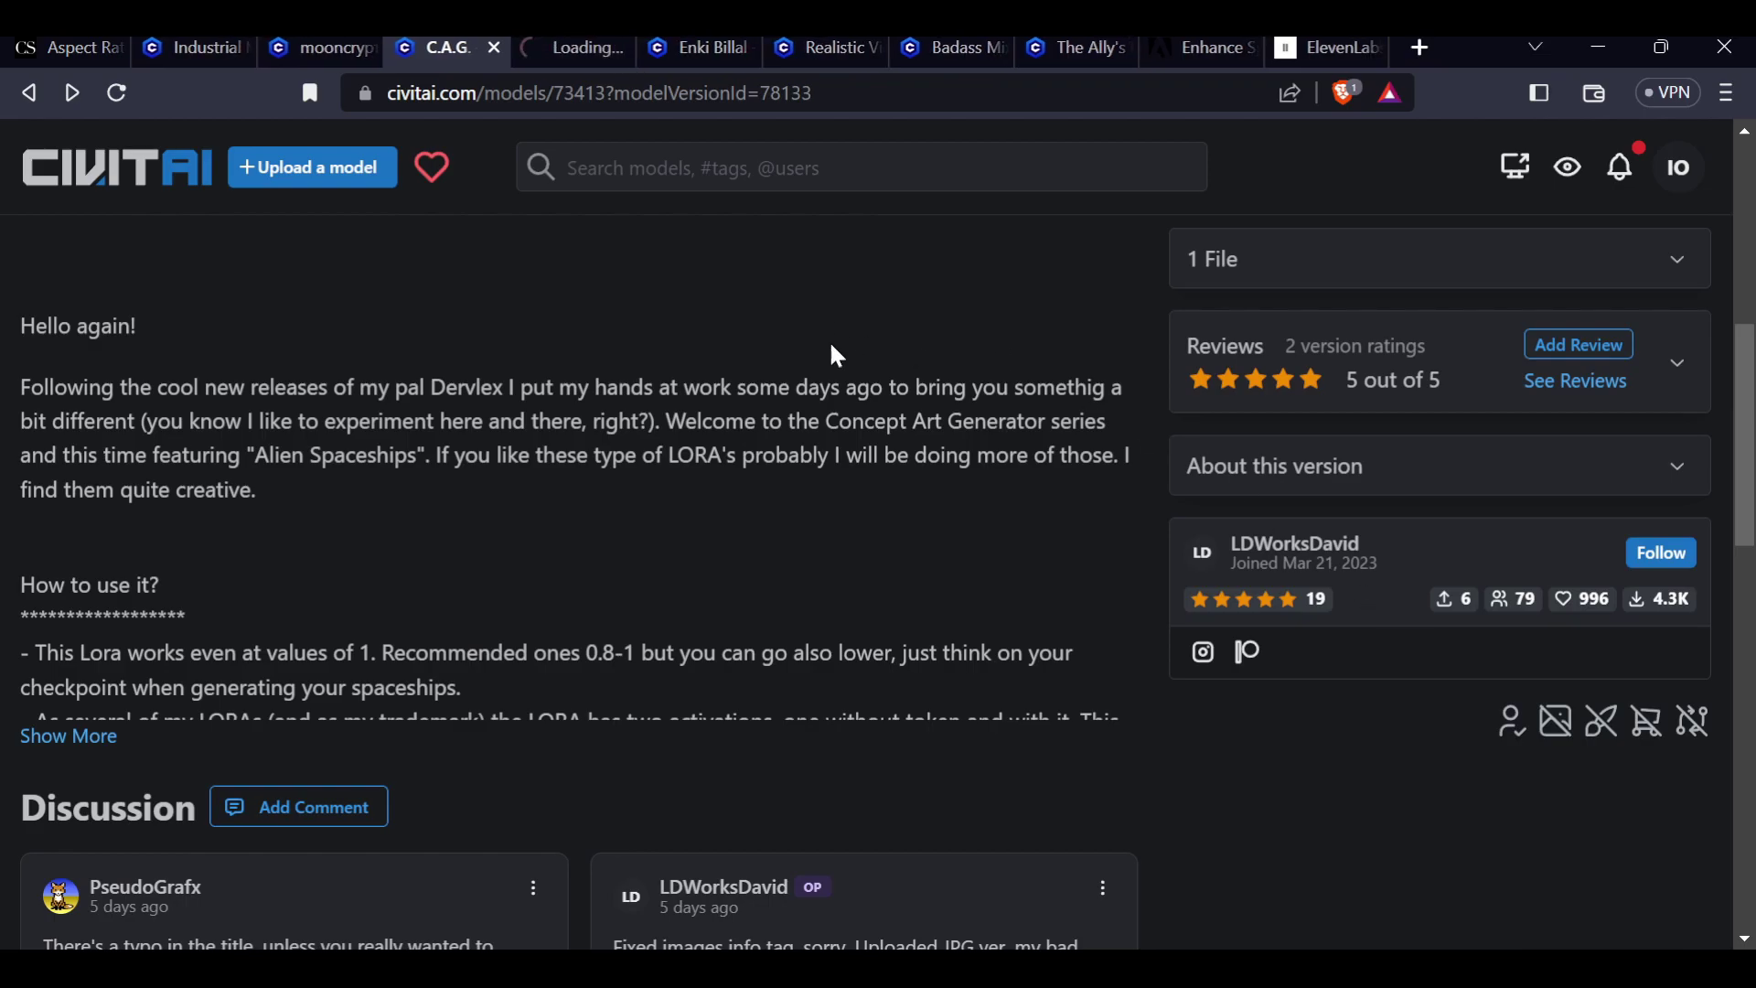
scroll(815, 313, "up", 7)
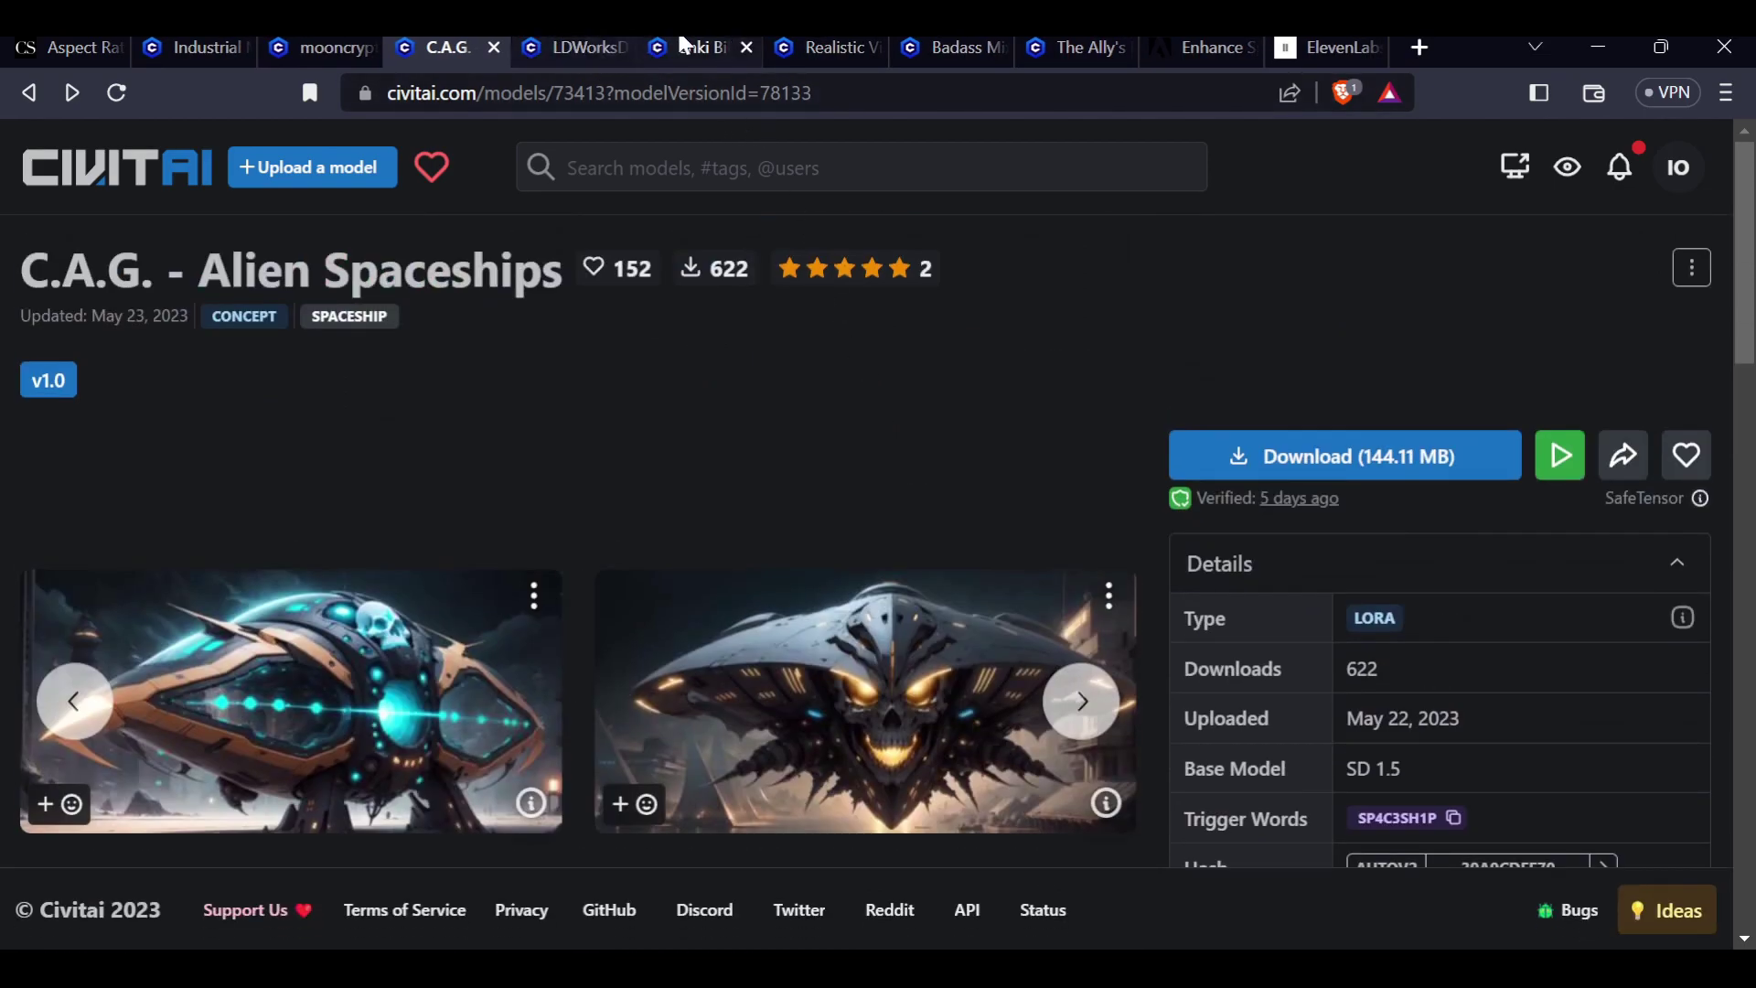
- Browse the published models on the Alien Spaceships creator's profile down to the end of the list
left_click(583, 50)
scroll(781, 357, "down", 10)
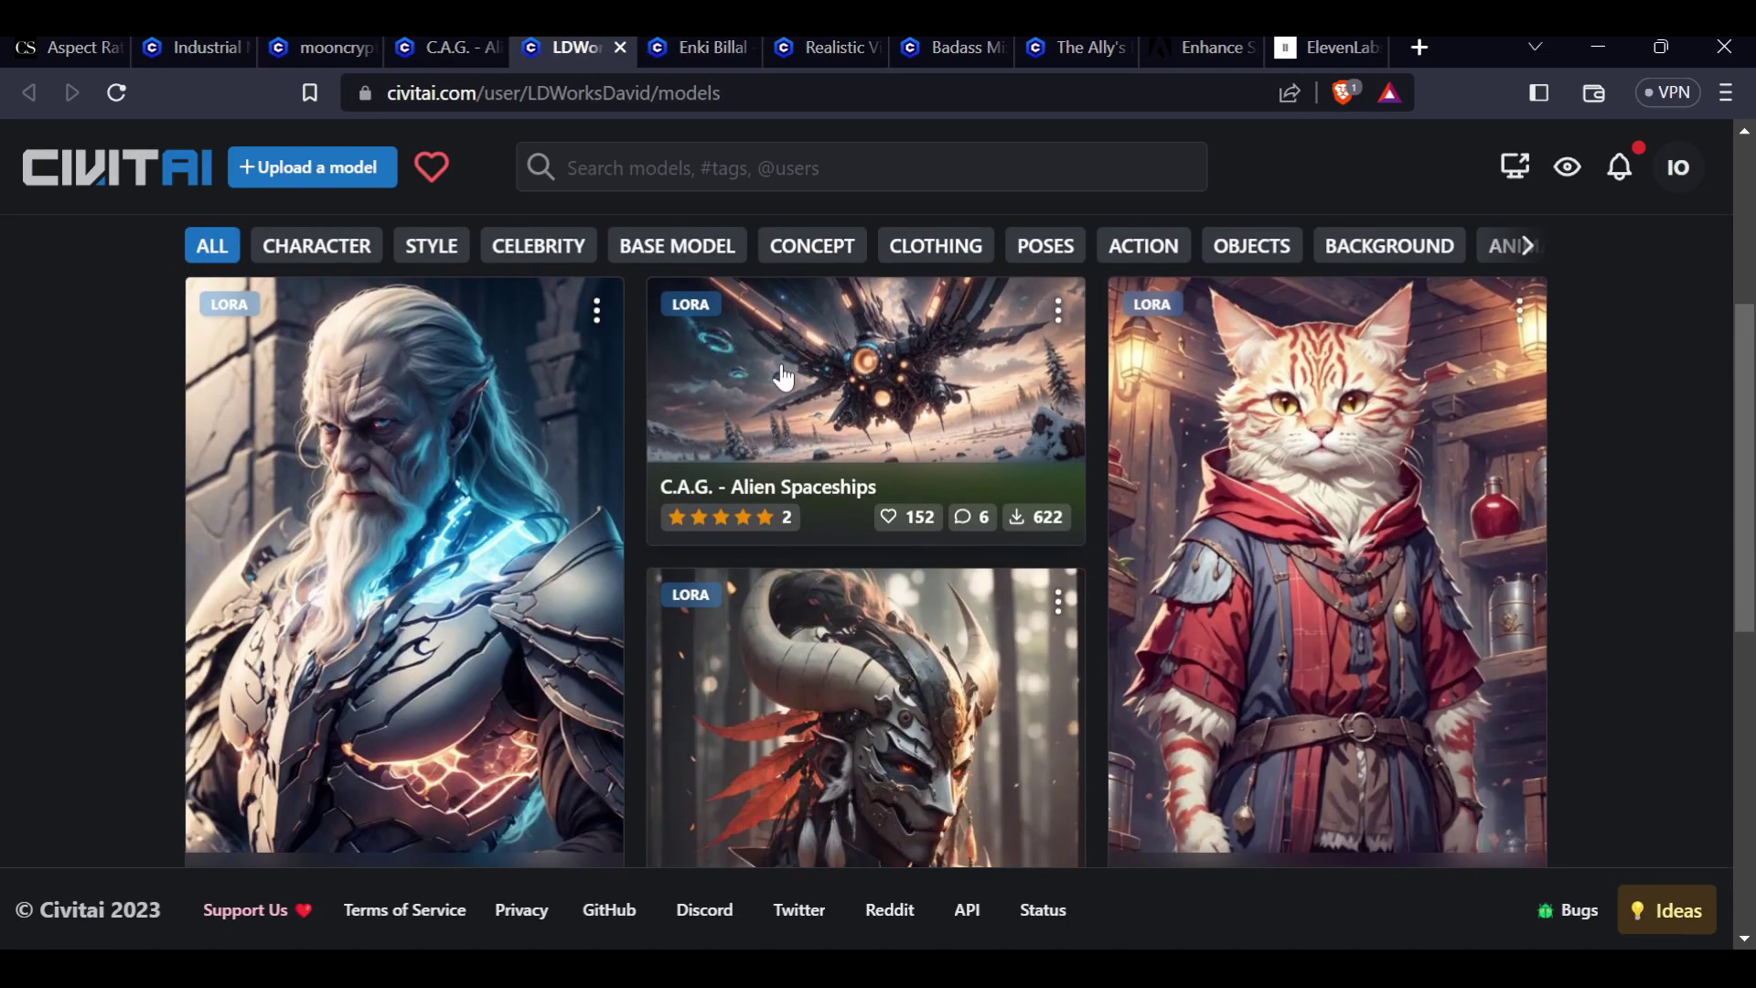
scroll(781, 375, "down", 3)
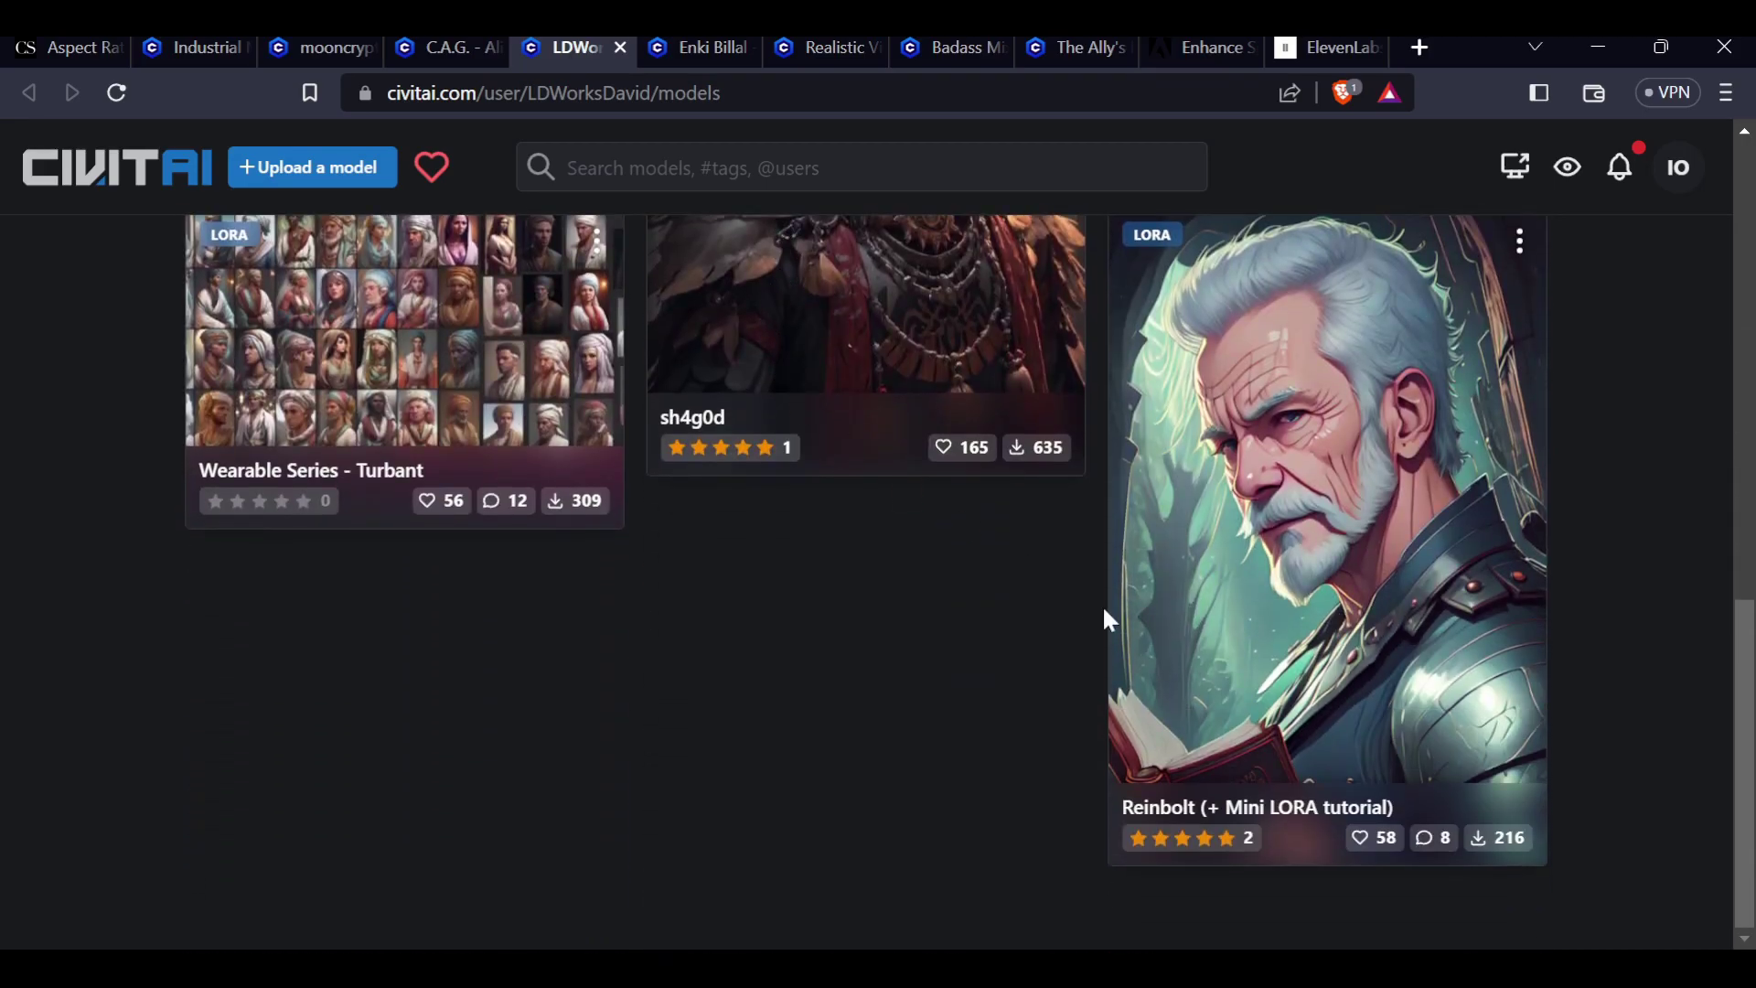
- Look over the Alien Spaceships creator's published models once more and follow the creator
scroll(1103, 599, "up", 6)
scroll(1103, 590, "up", 5)
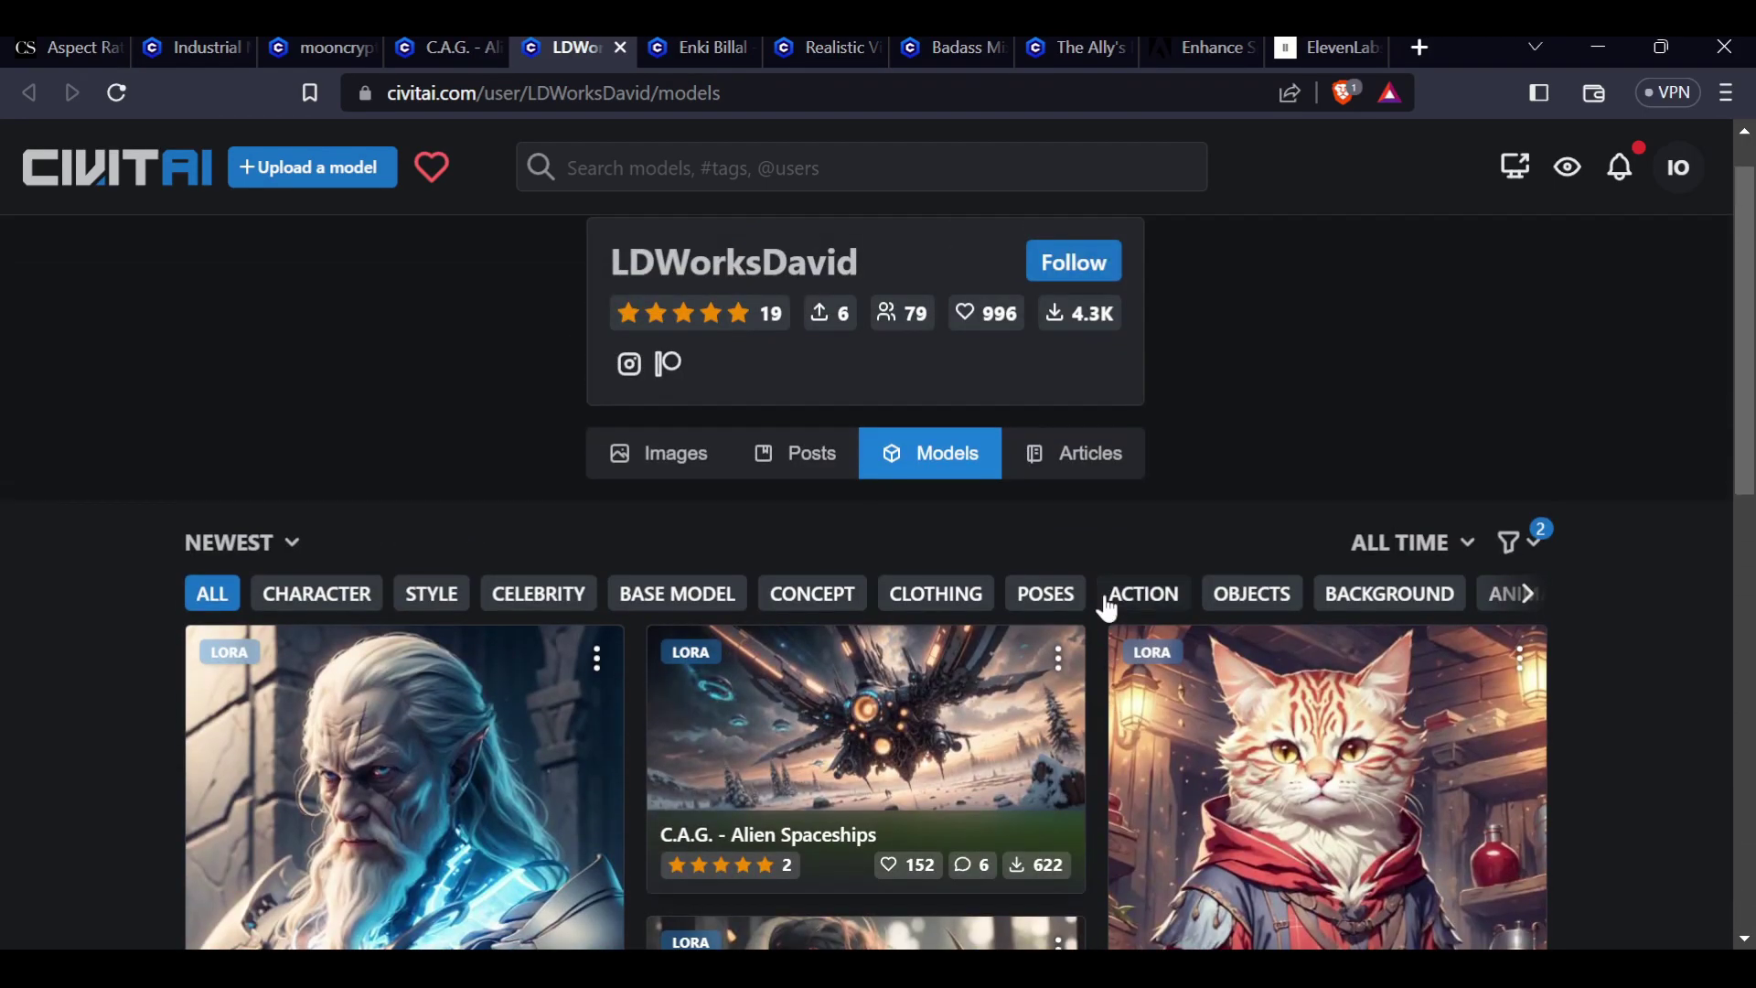
scroll(1104, 591, "down", 5)
scroll(1107, 606, "down", 2)
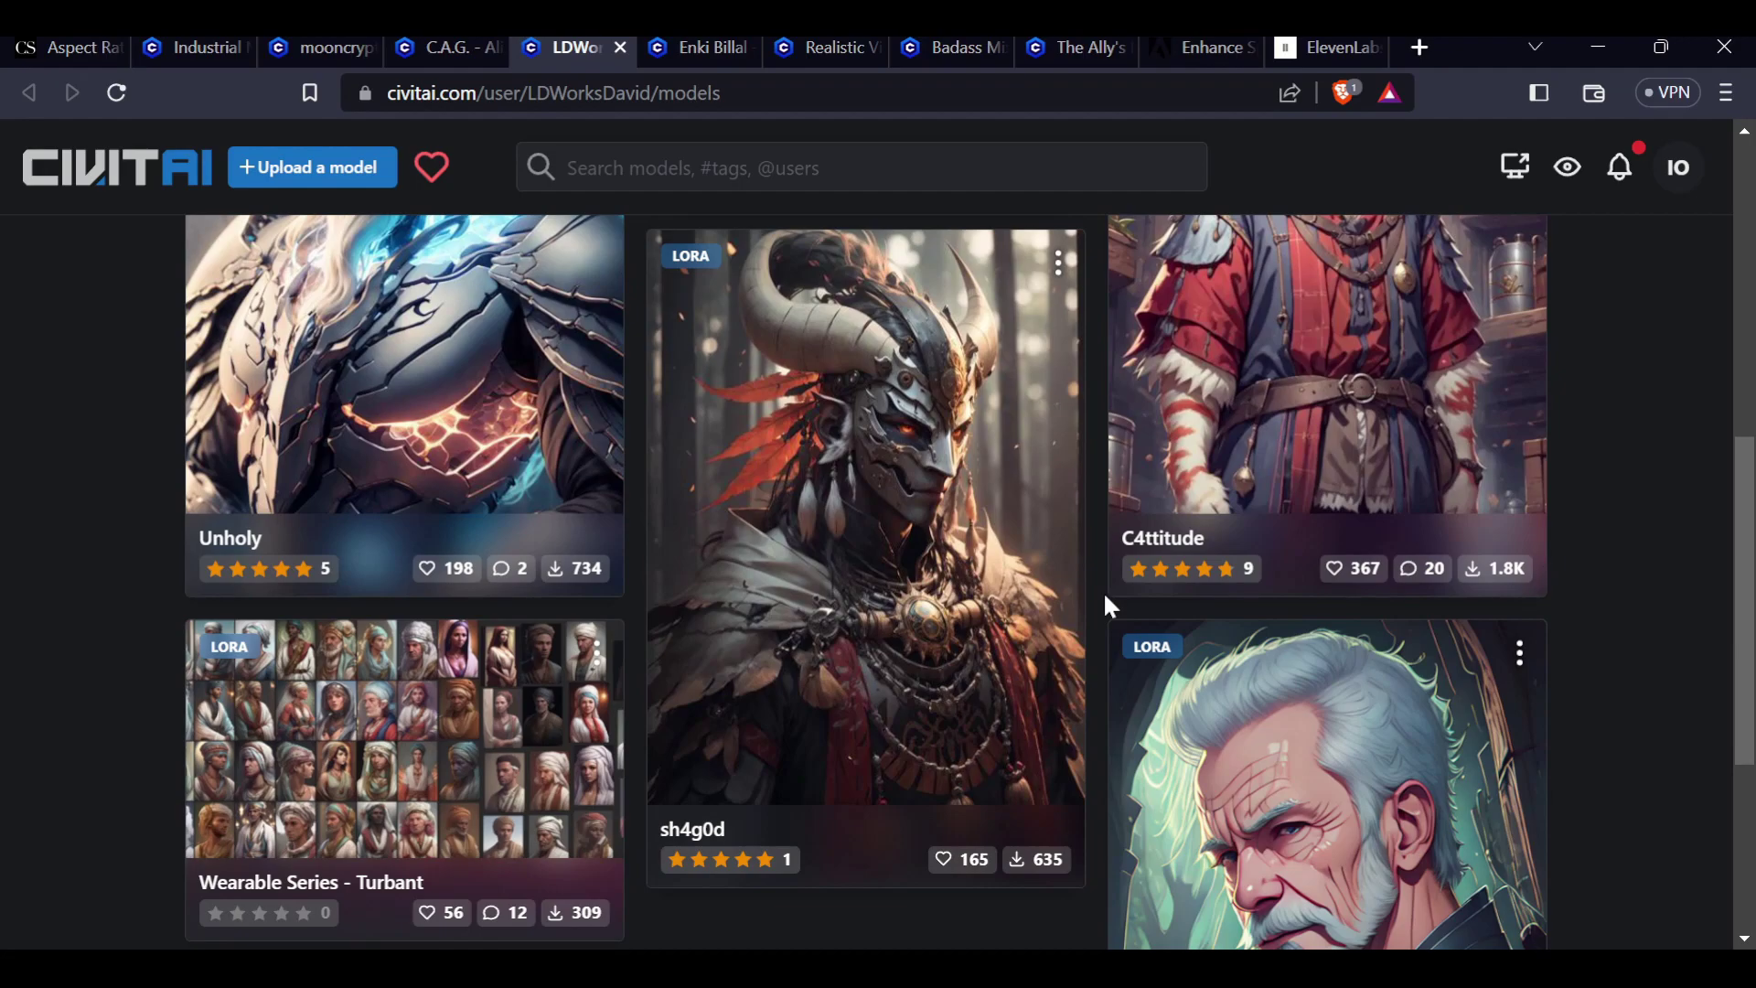
scroll(1105, 599, "up", 5)
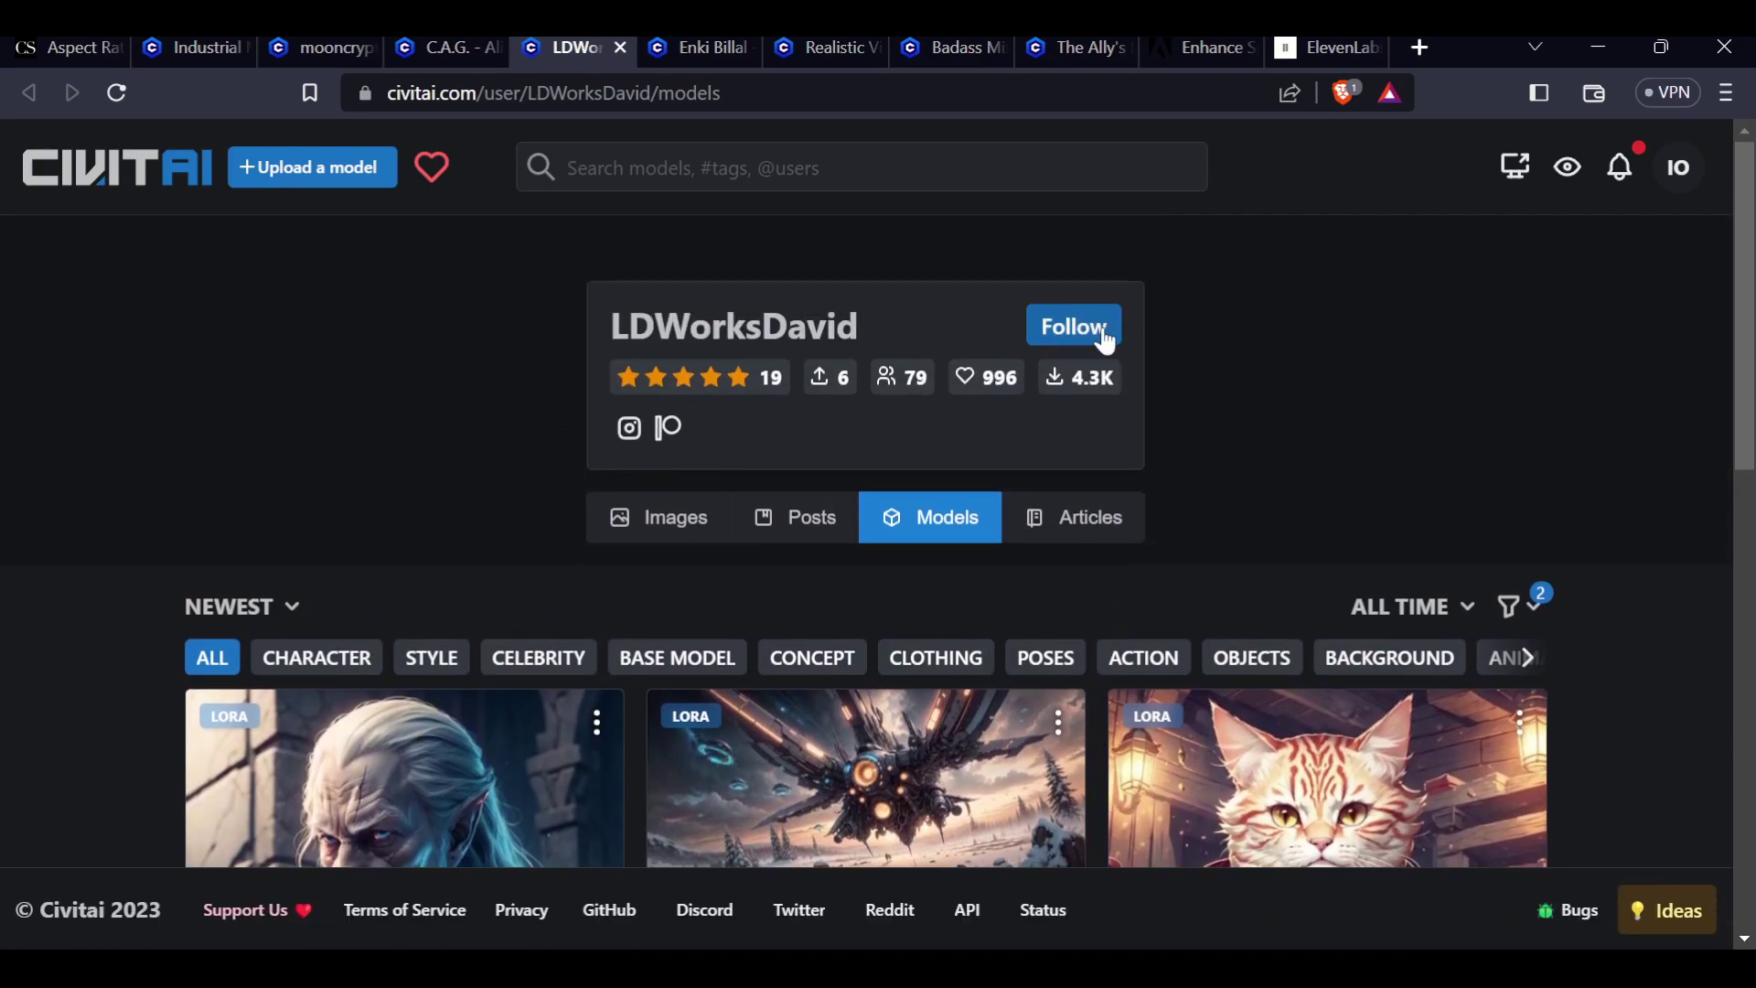
left_click(1100, 341)
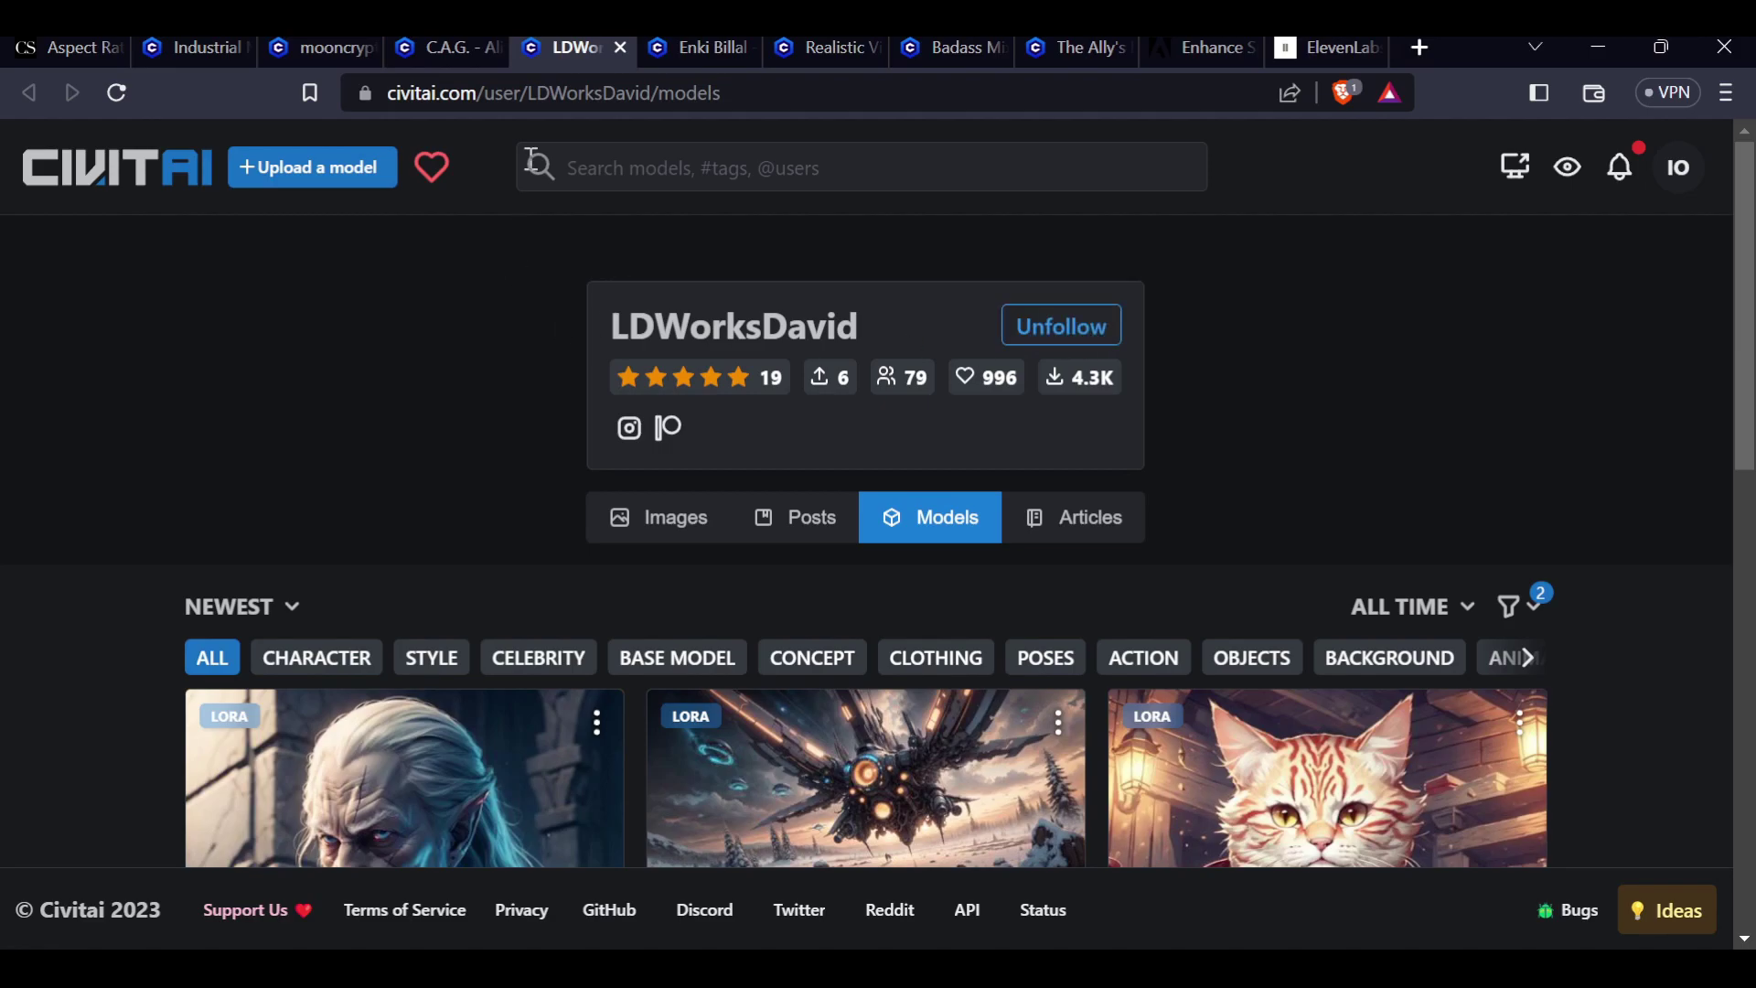
- Return to the C.A.G. - Alien Spaceships model page and add the model to the favourites
left_click(443, 48)
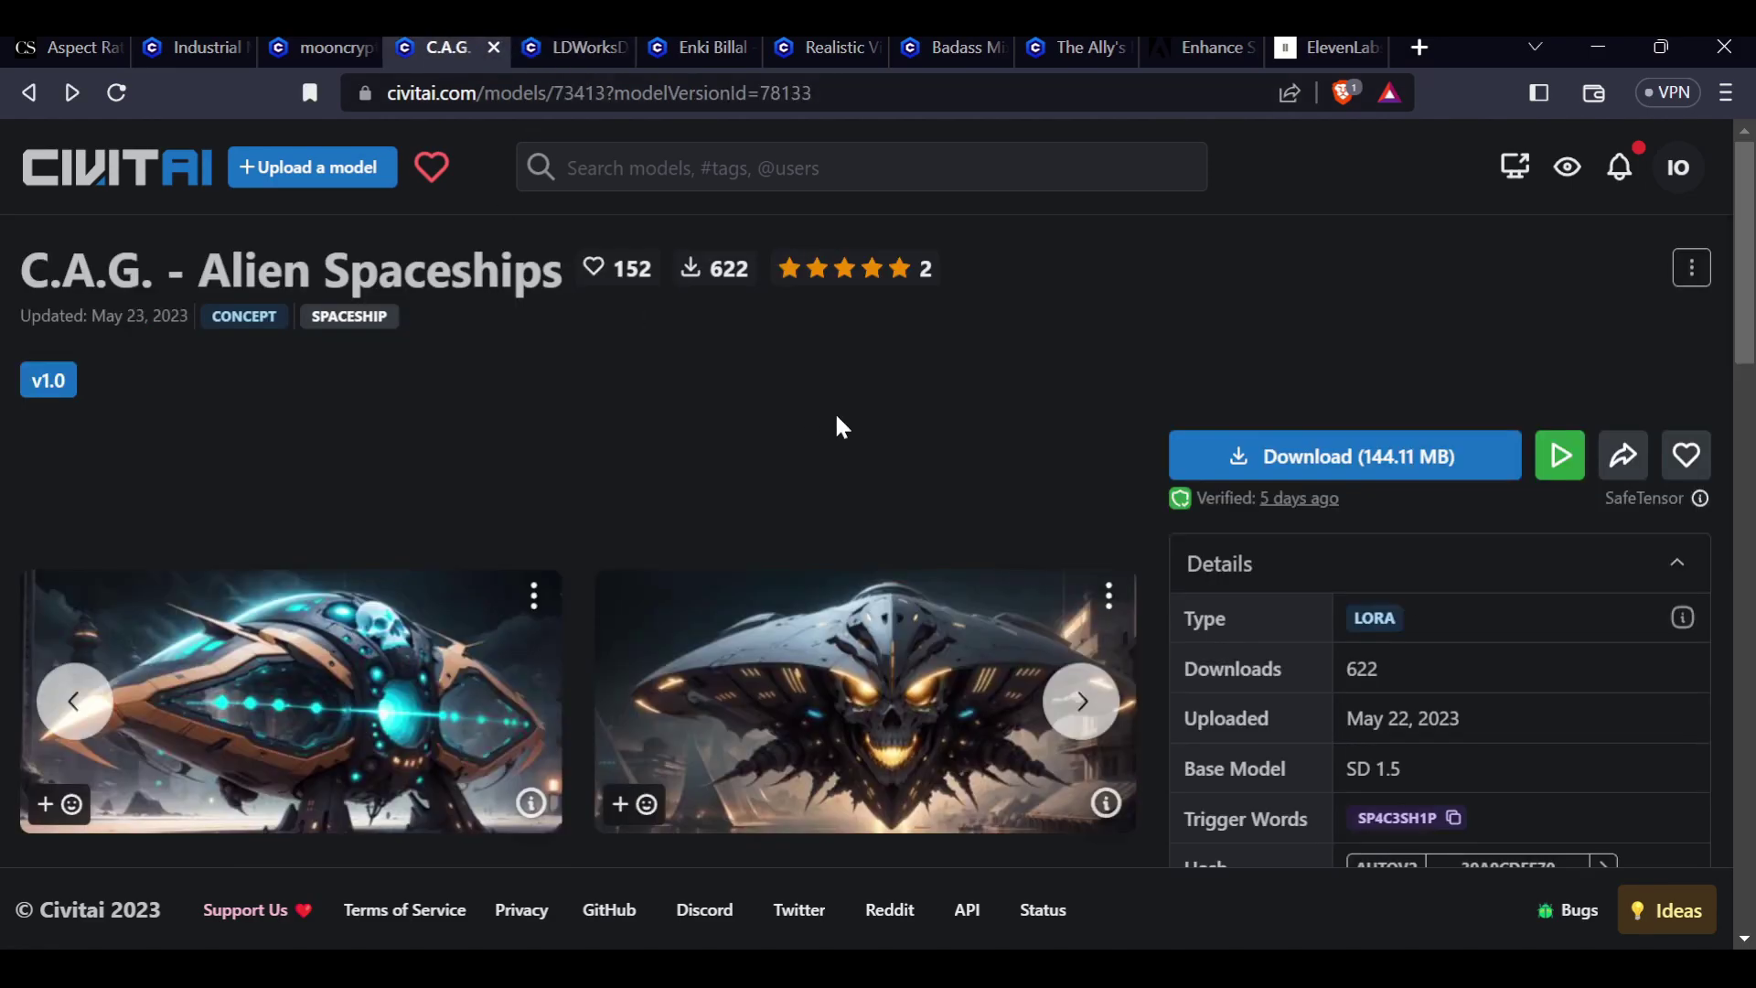
left_click(1686, 455)
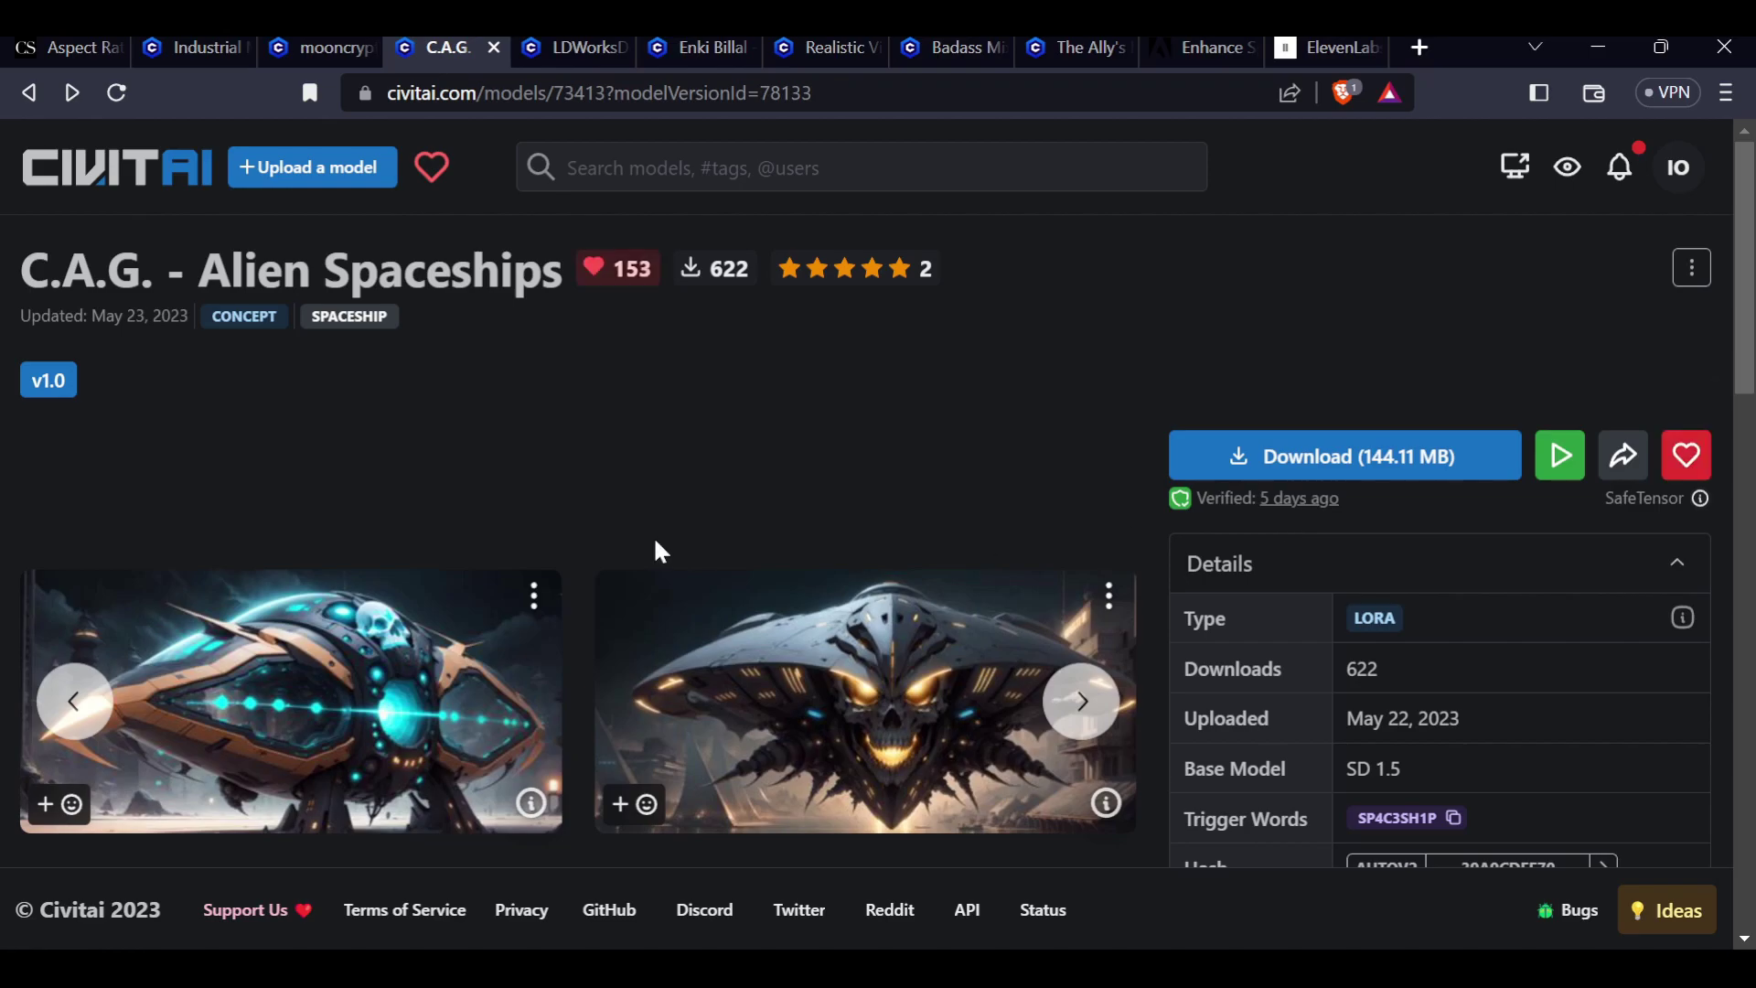
scroll(677, 512, "down", 5)
scroll(704, 494, "up", 5)
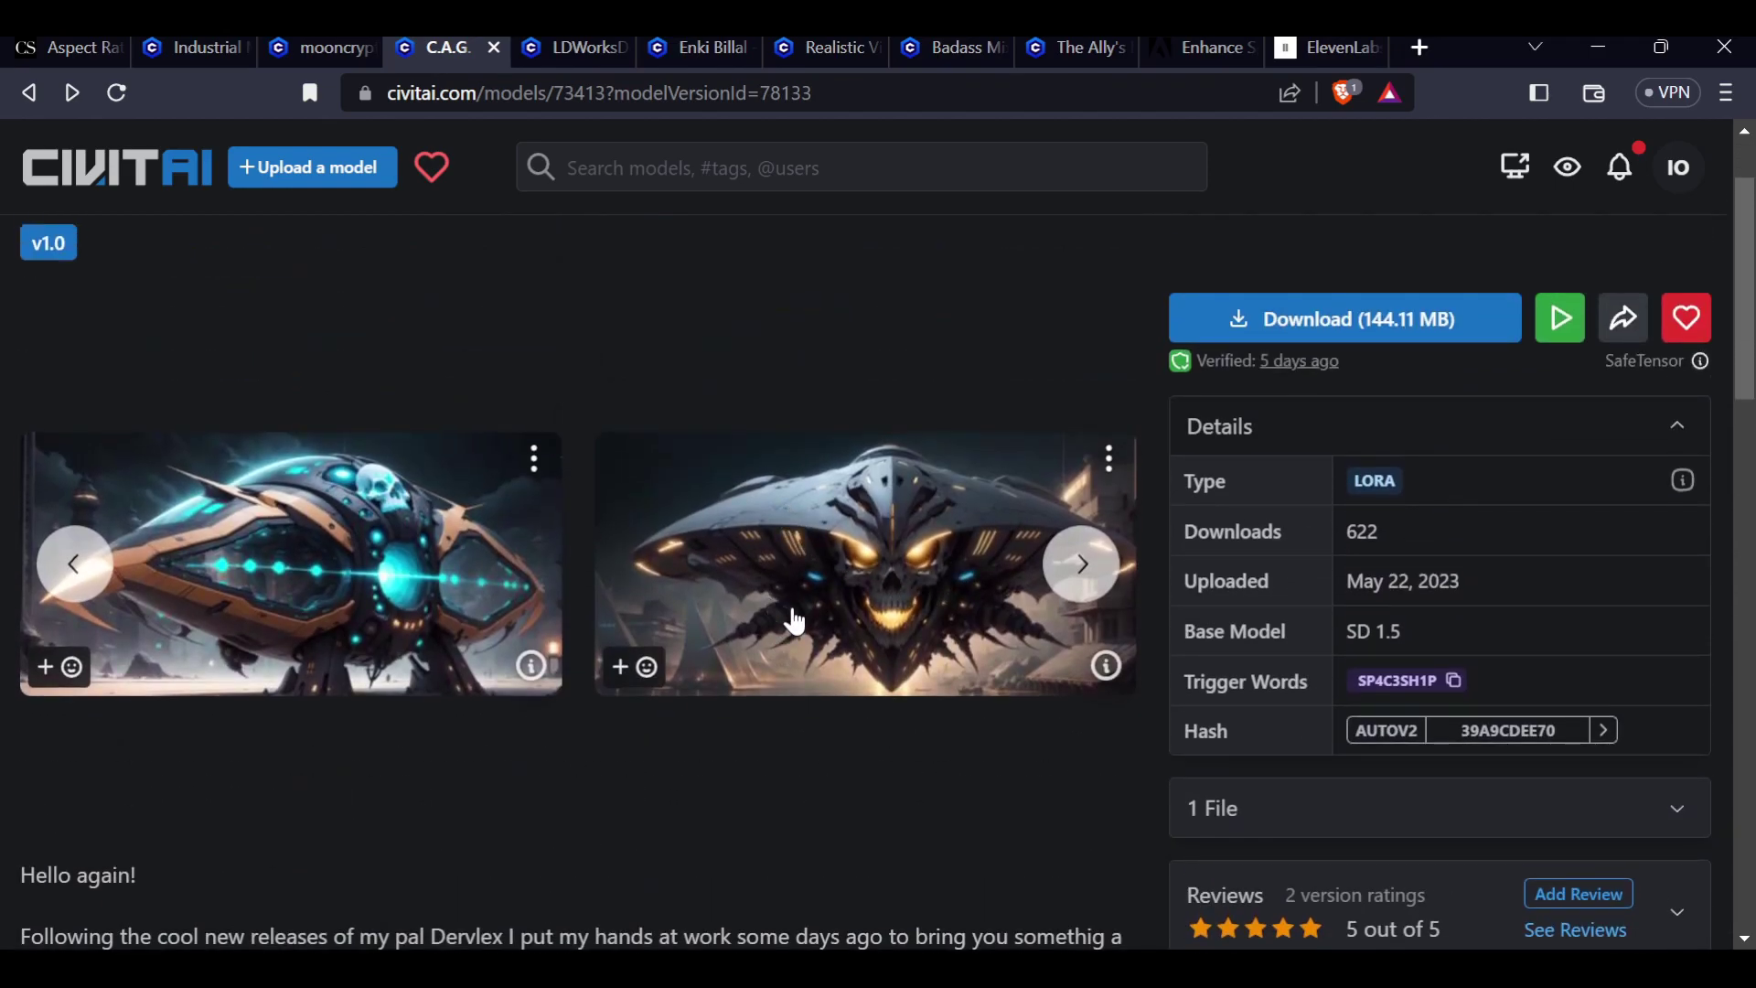
- Switch to the Industrial Machines creator's profile and browse the published models down to wowifier
left_click(333, 42)
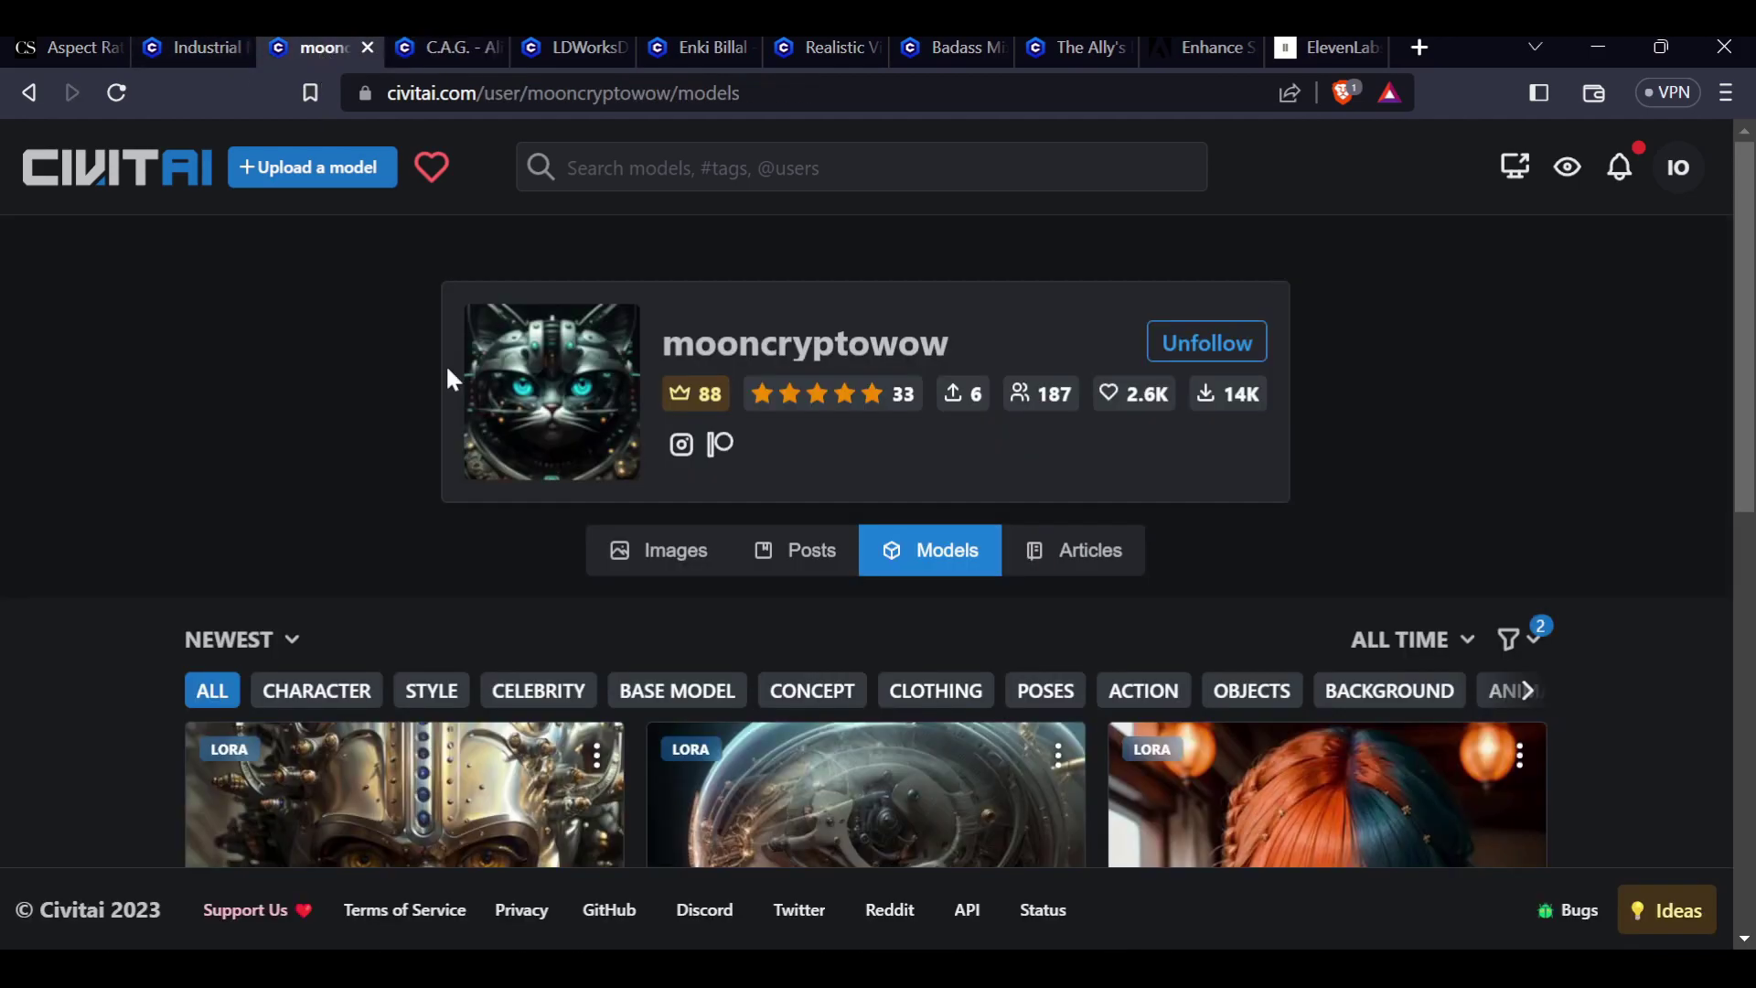
scroll(907, 566, "down", 2)
scroll(894, 576, "down", 4)
scroll(887, 576, "up", 6)
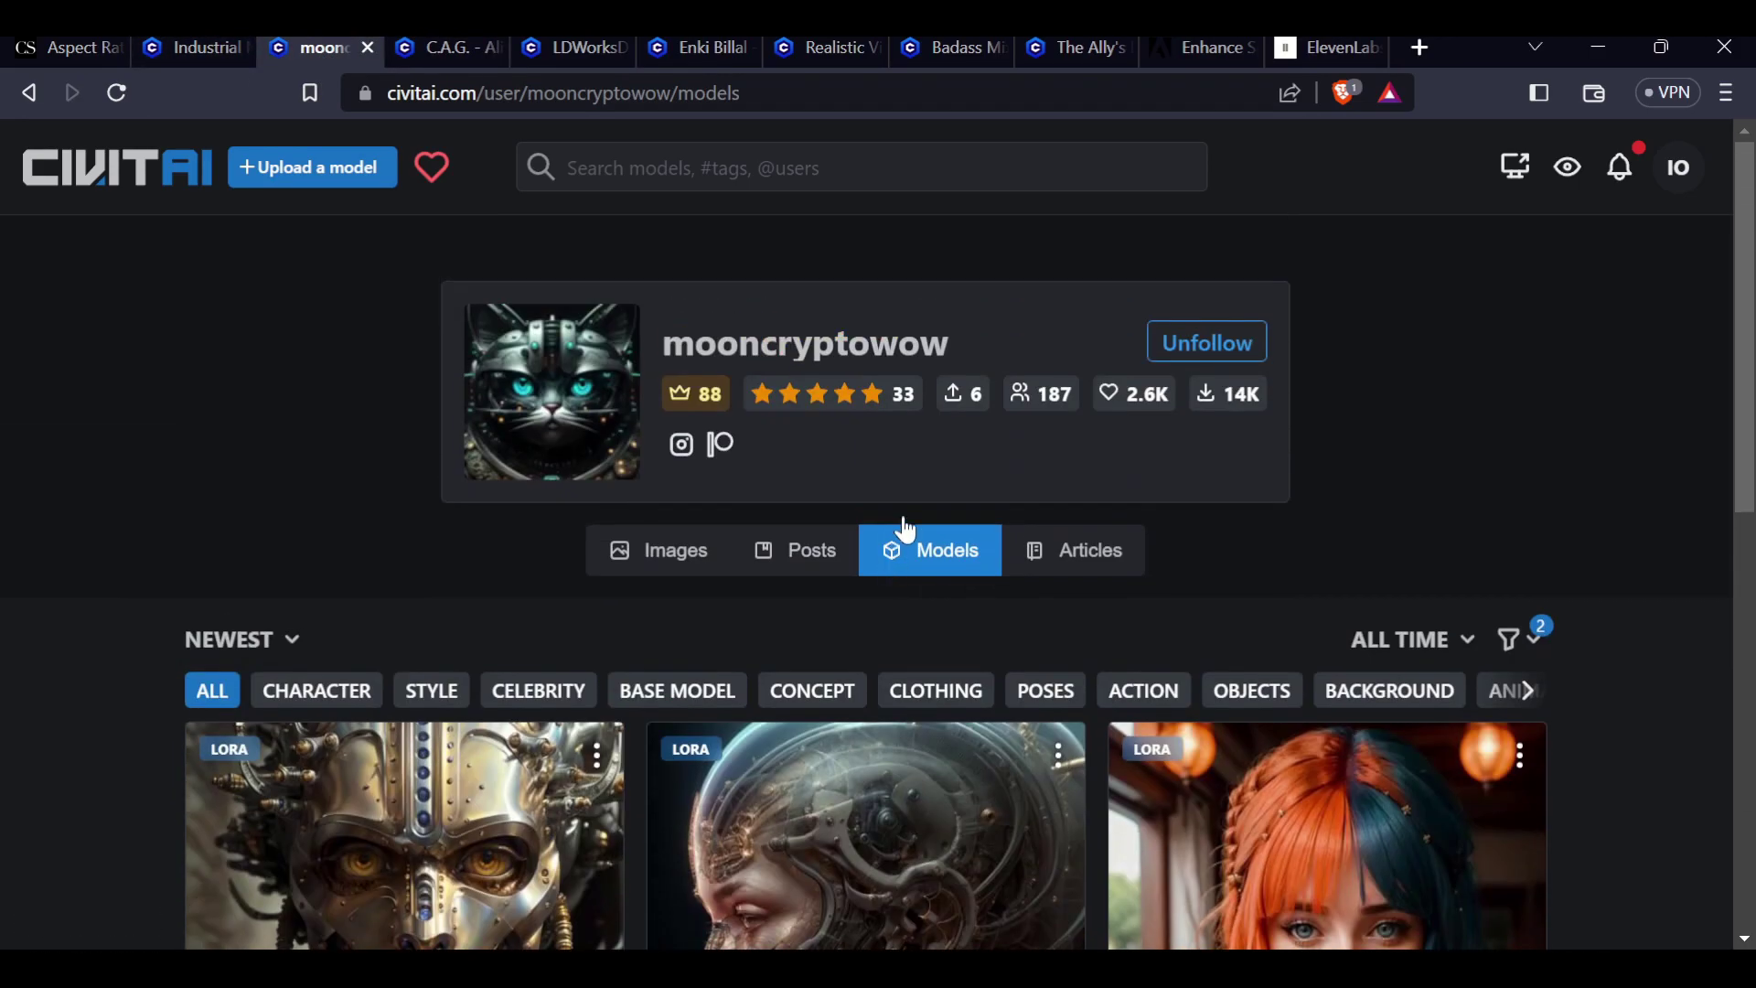
scroll(874, 389, "down", 5)
scroll(873, 388, "down", 4)
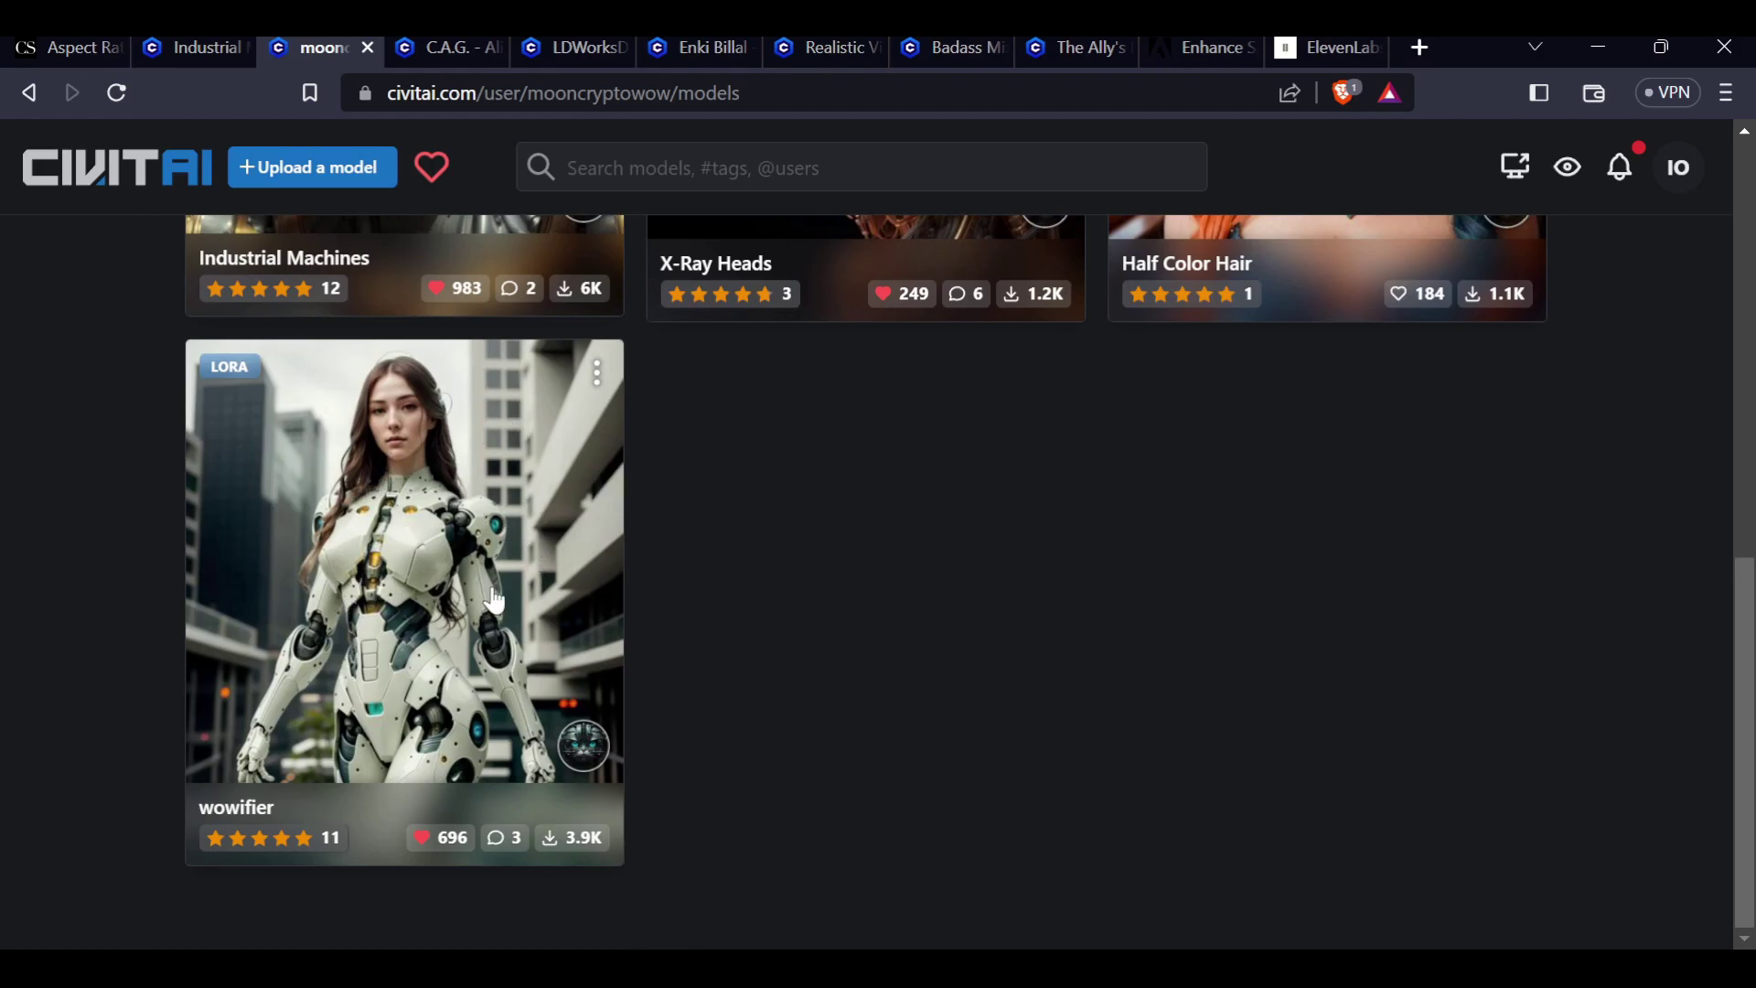
scroll(495, 601, "up", 6)
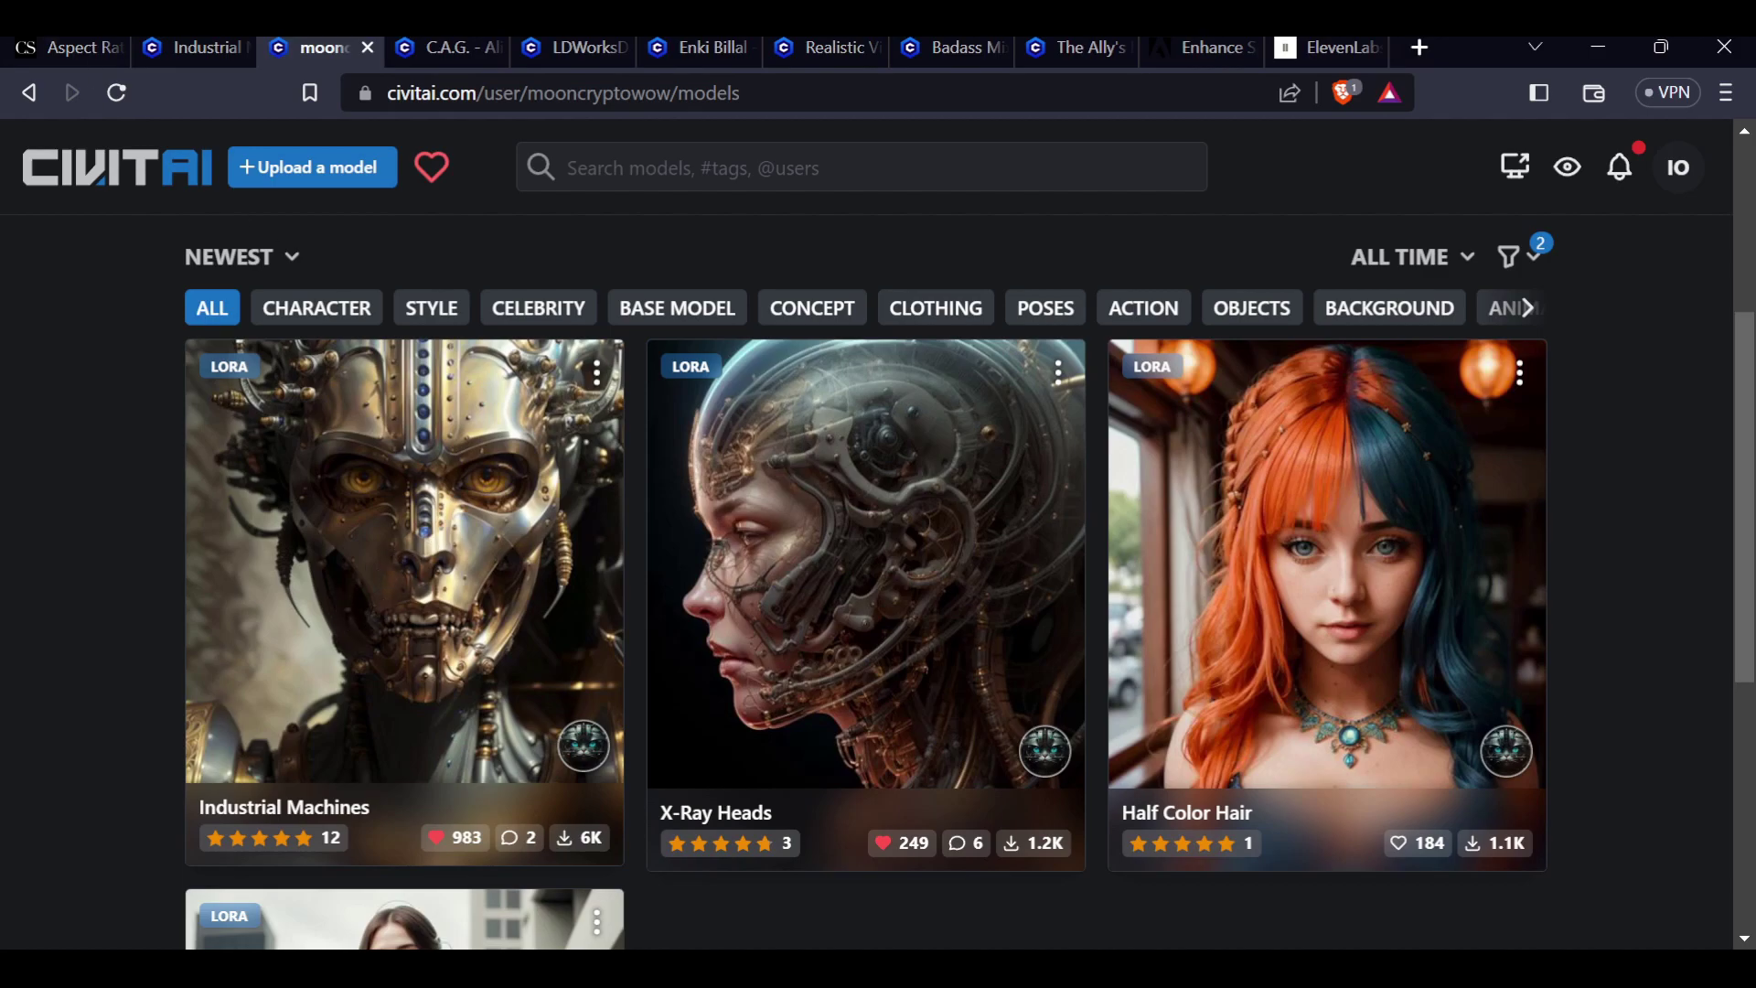
- Glance over the Industrial Machines model page and return to its creator's list to compare the listed models
left_click(186, 45)
scroll(420, 596, "down", 5)
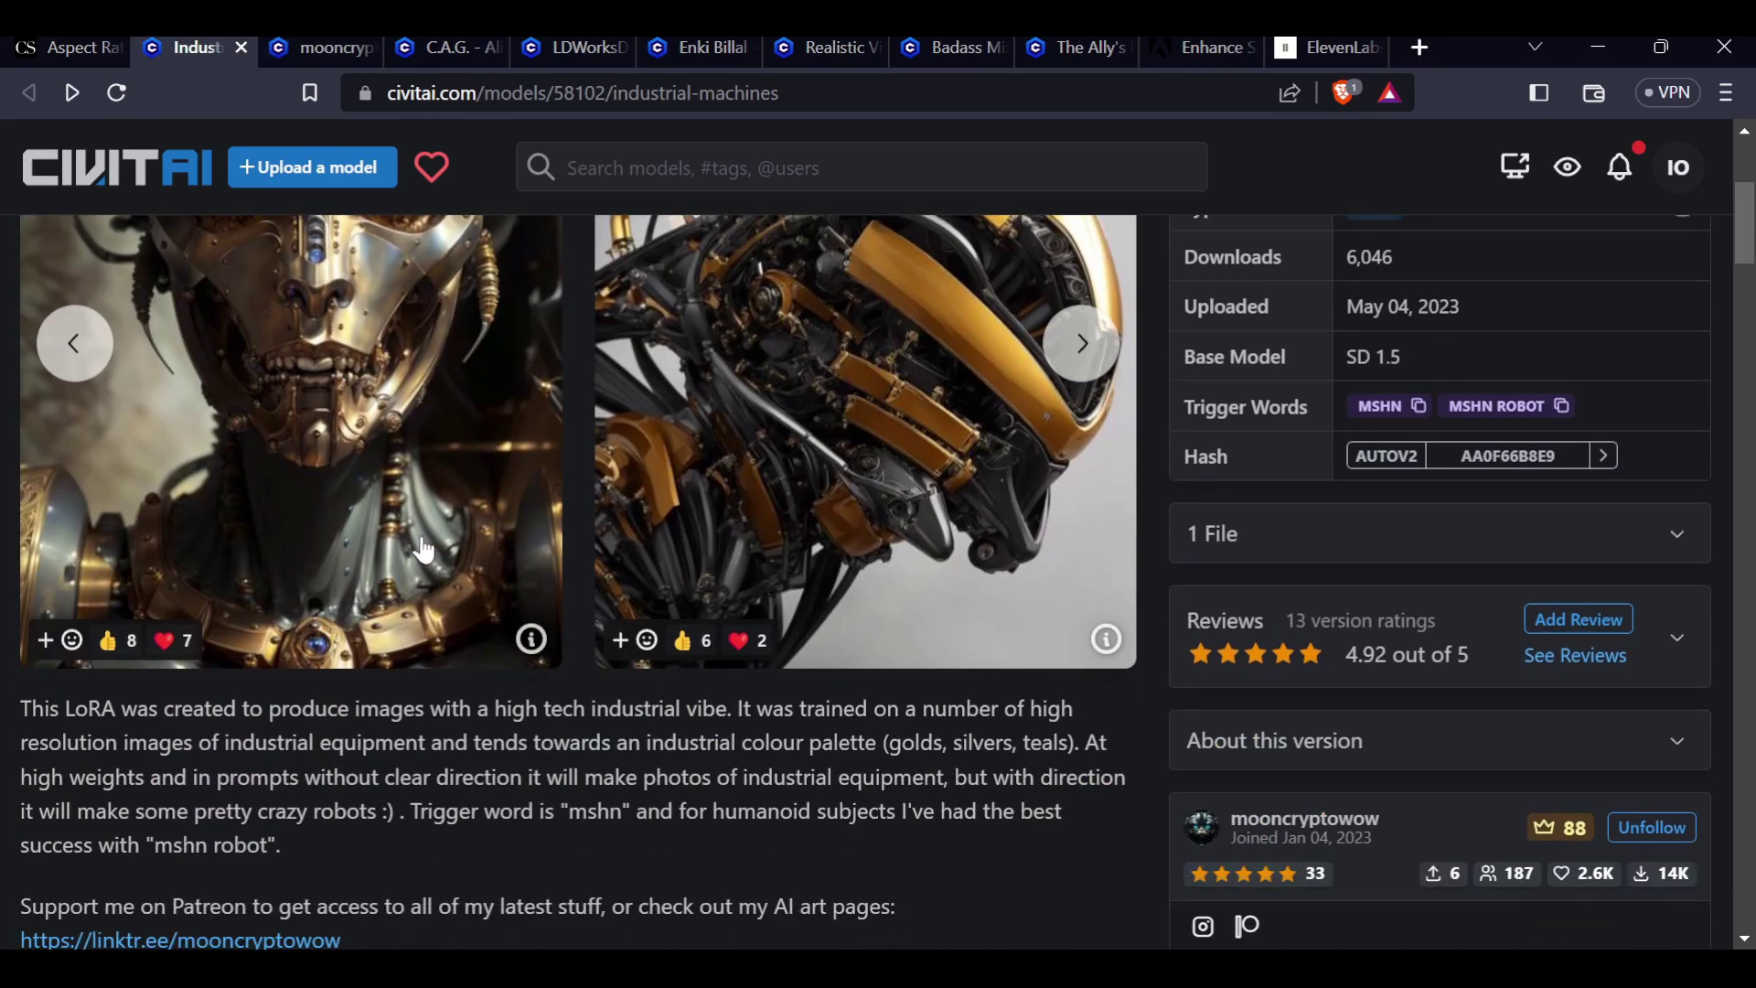
scroll(385, 412, "up", 3)
left_click(355, 46)
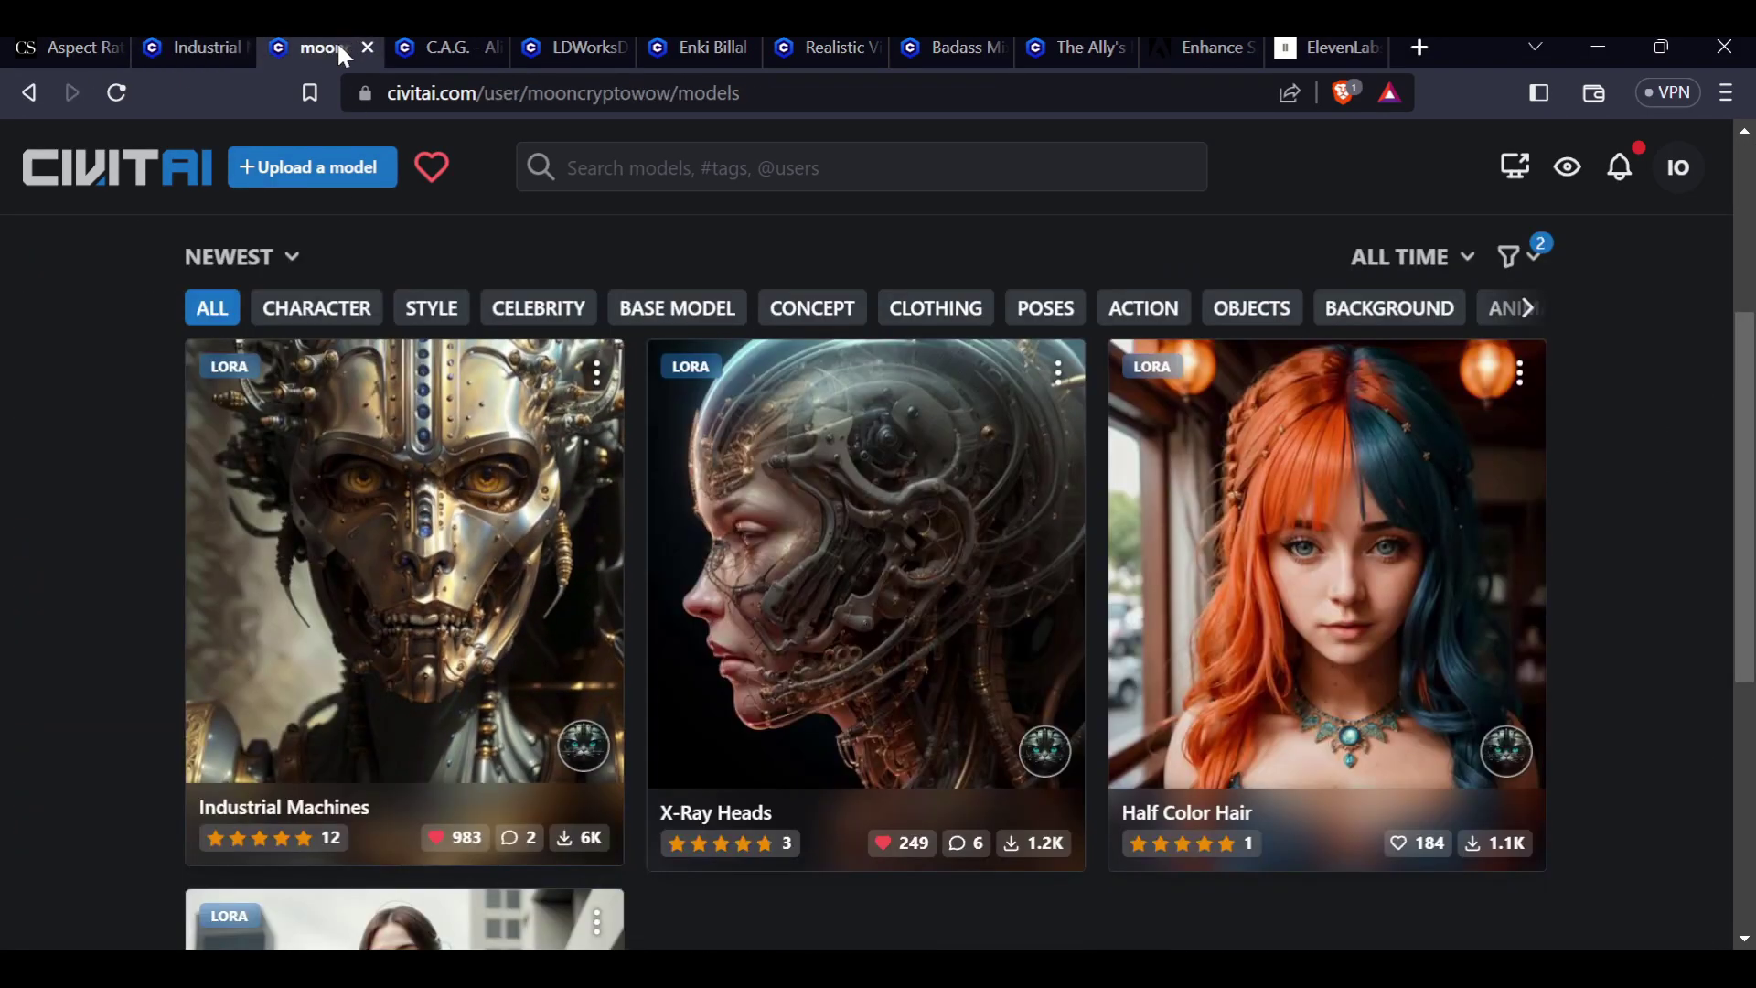
scroll(650, 549, "down", 5)
scroll(389, 706, "up", 1)
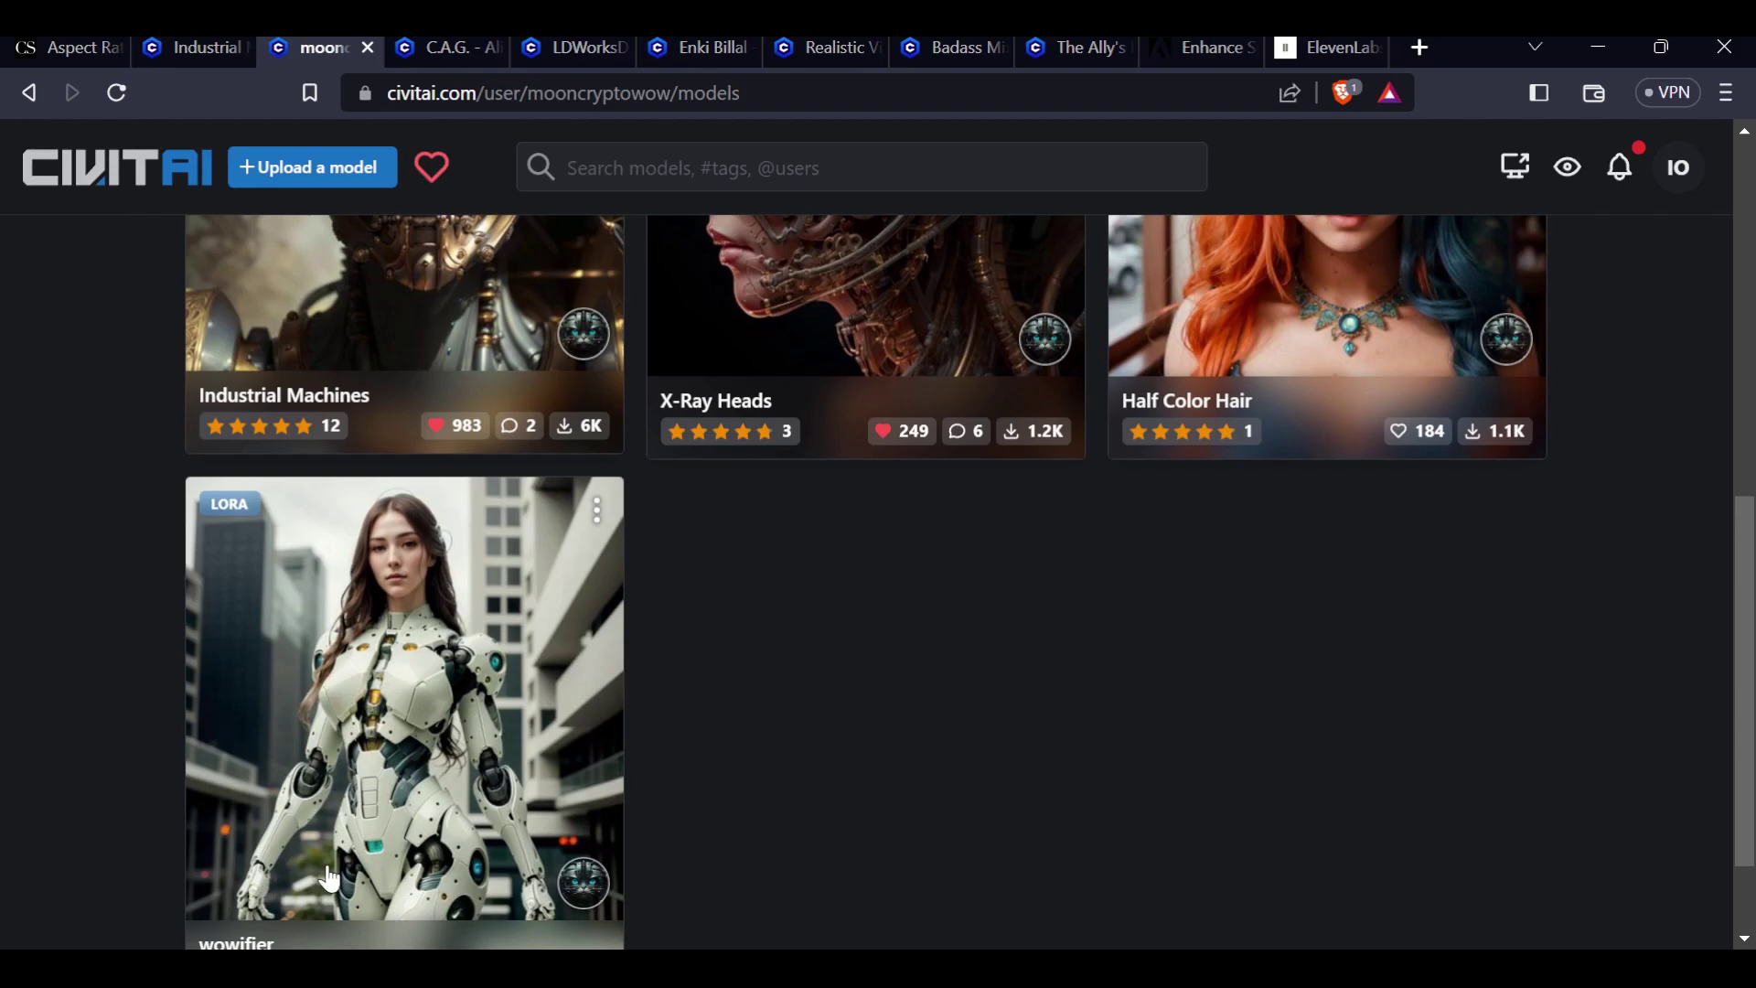
scroll(435, 742, "up", 5)
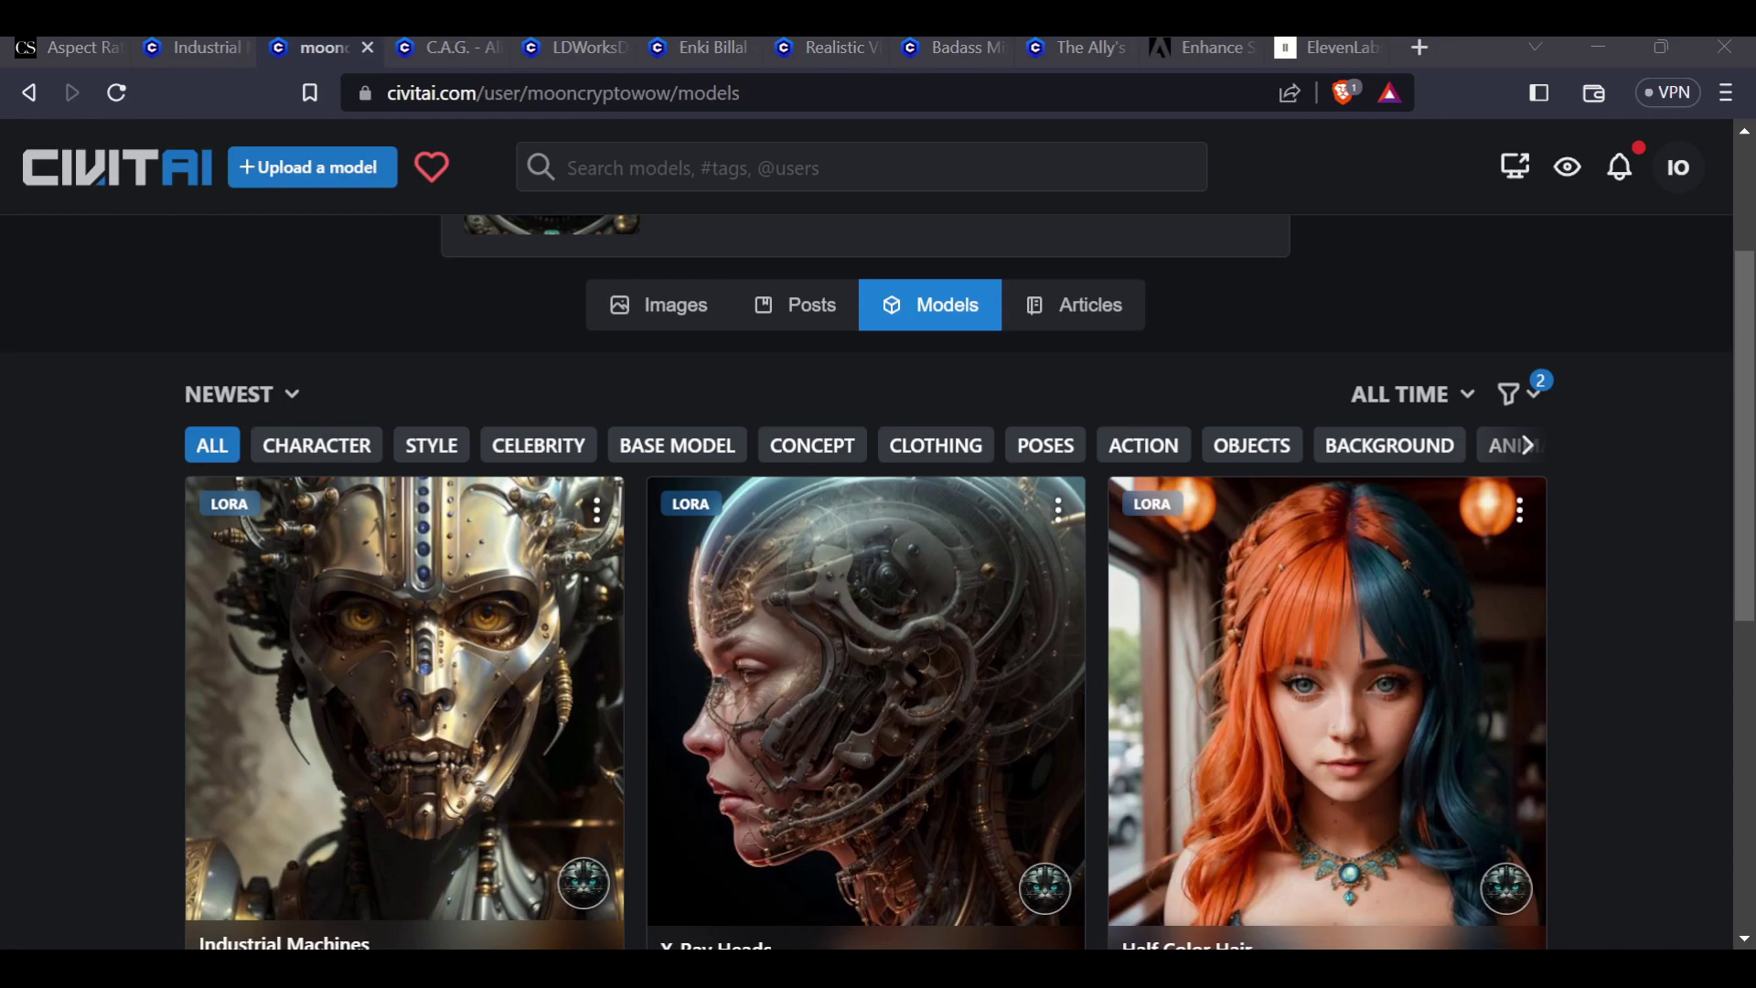
- Read the Industrial Machines model description and browse its community gallery to the robot and biomechanical woman images
left_click(196, 46)
scroll(615, 645, "down", 5)
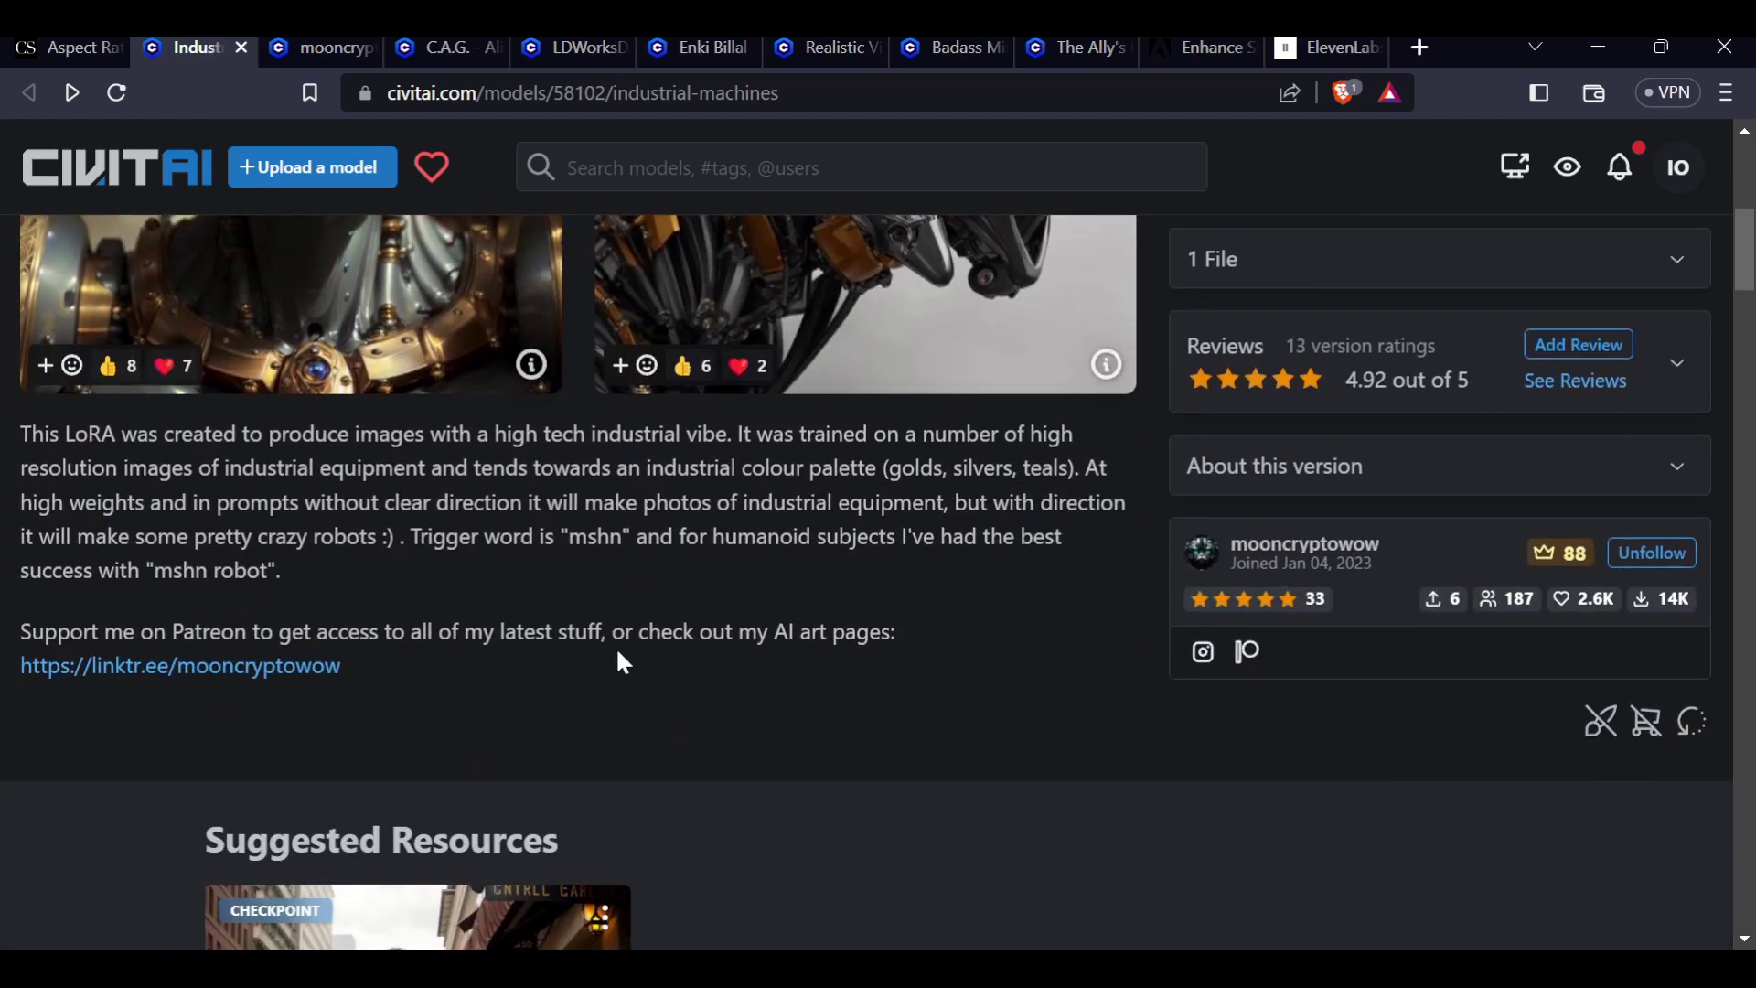
scroll(613, 649, "down", 15)
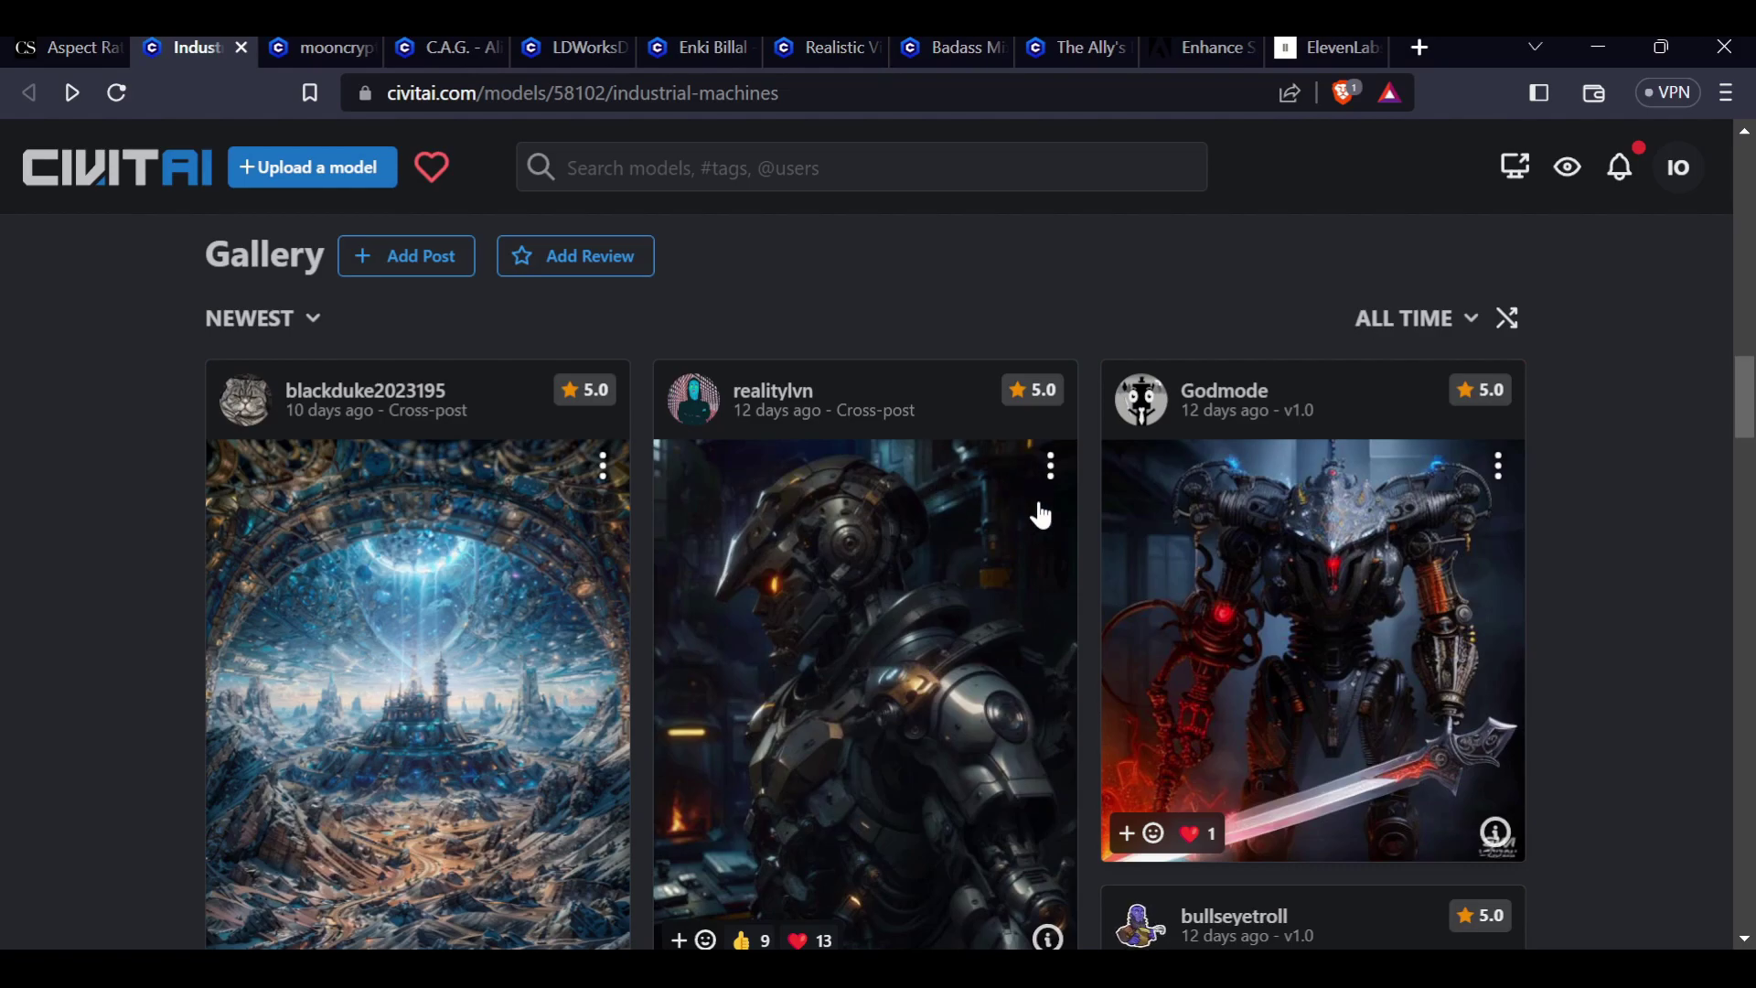
scroll(1577, 553, "down", 6)
scroll(1572, 553, "down", 5)
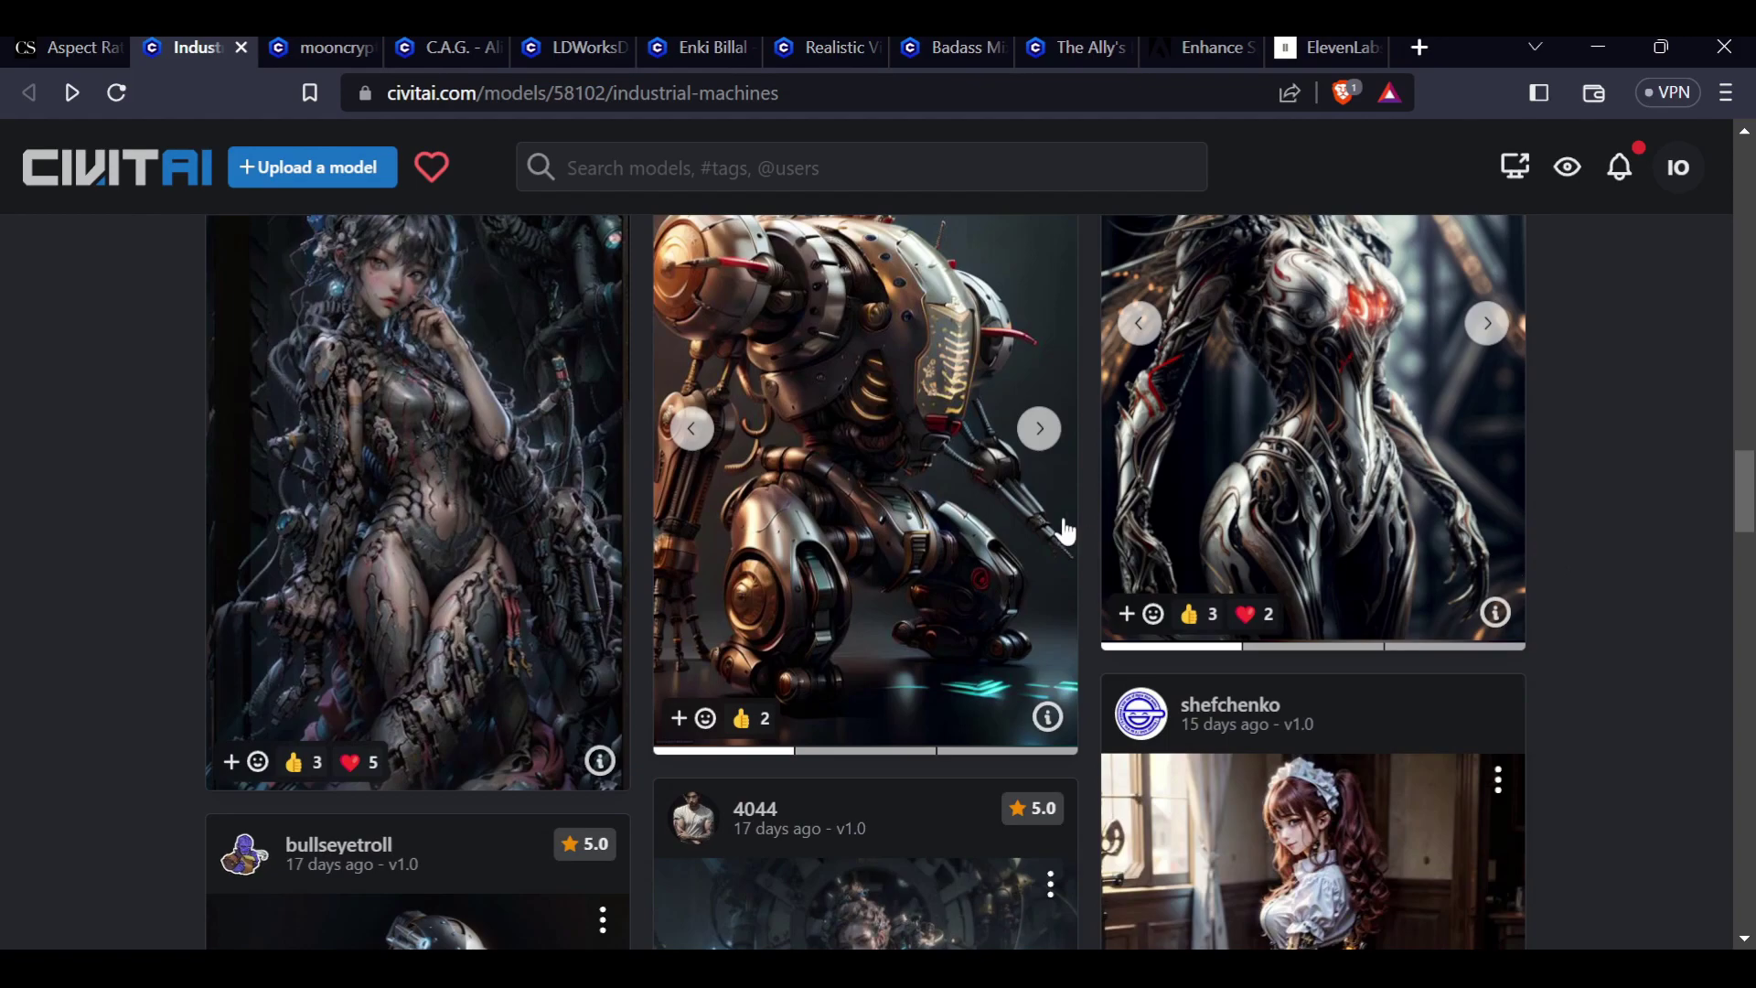
scroll(1058, 521, "up", 3)
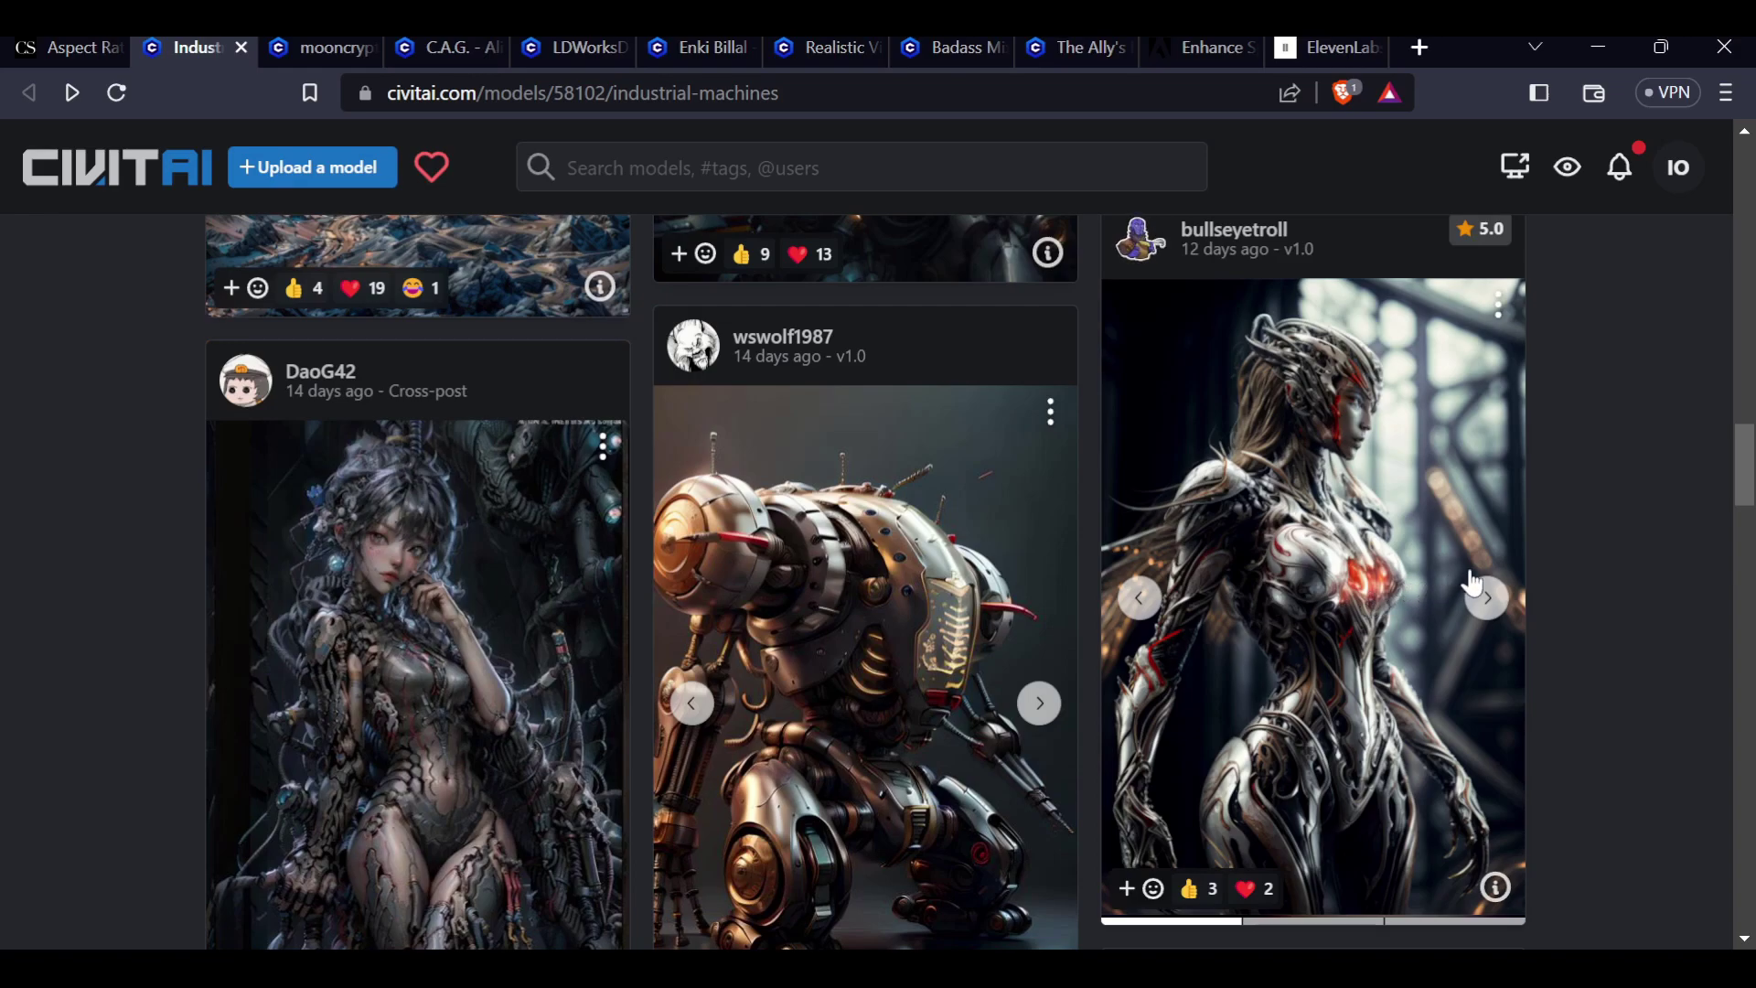
scroll(1454, 593, "down", 2)
scroll(1450, 596, "up", 2)
- View the silver biomechanical woman post full size, page through its three images, and close the viewer
left_click(1392, 587)
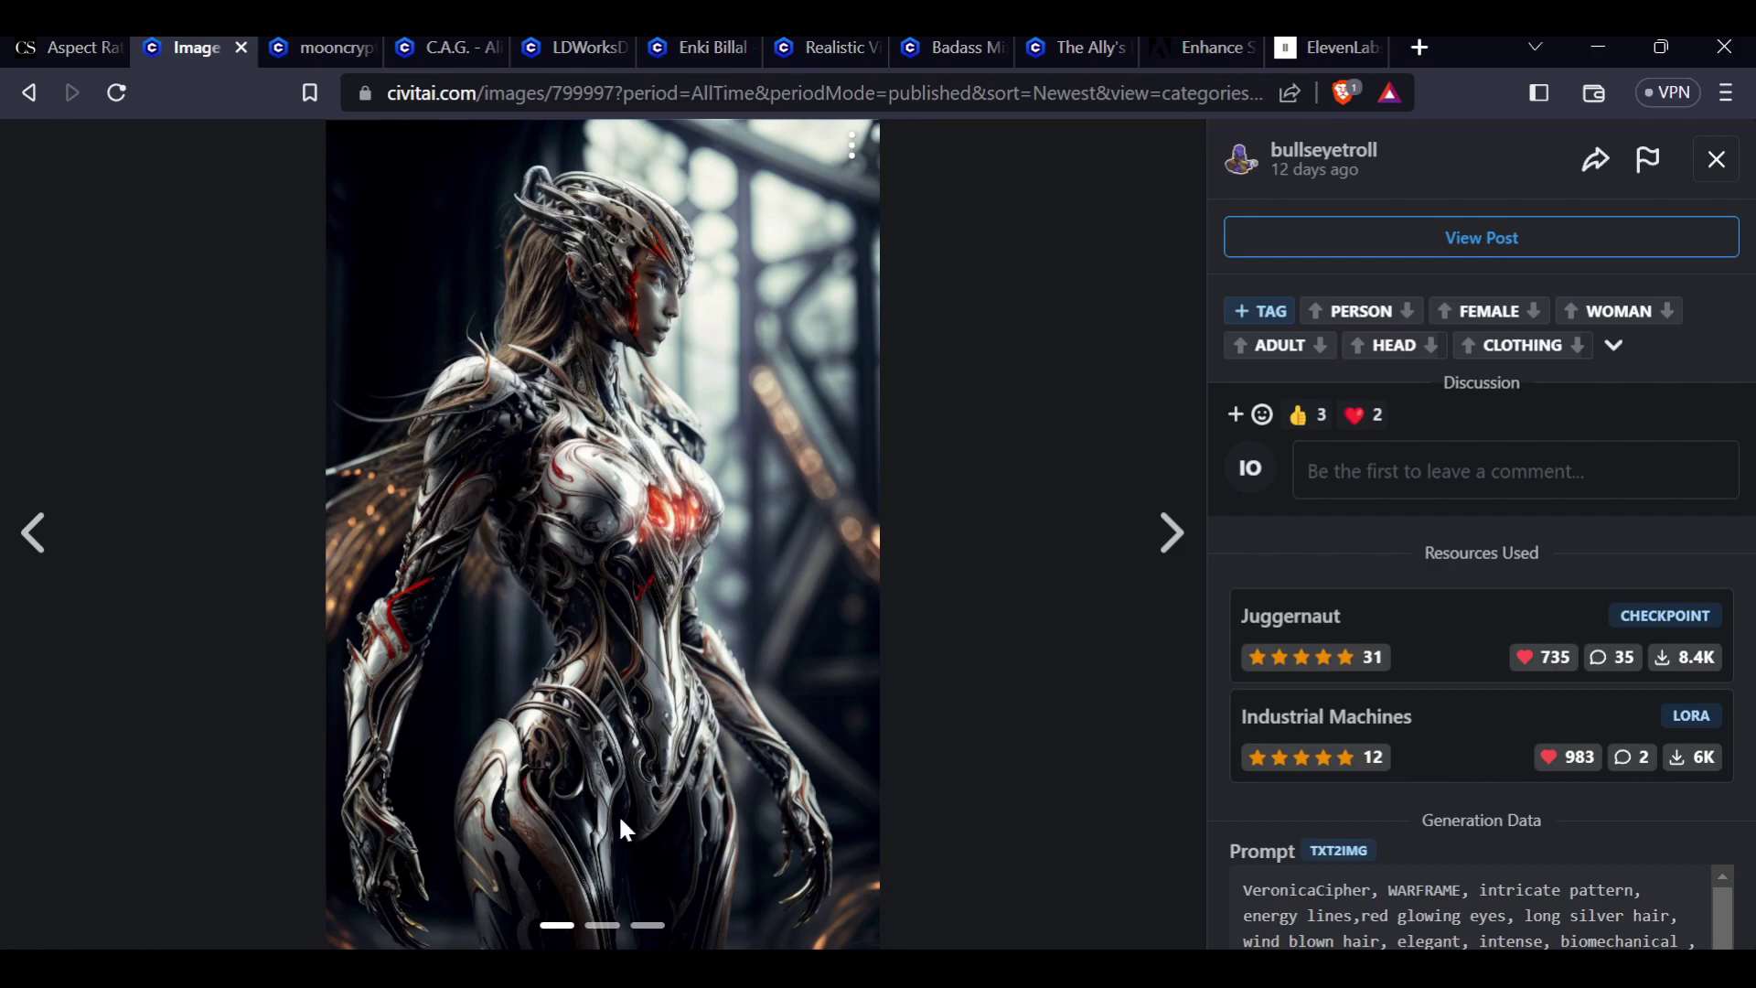
left_click(1172, 555)
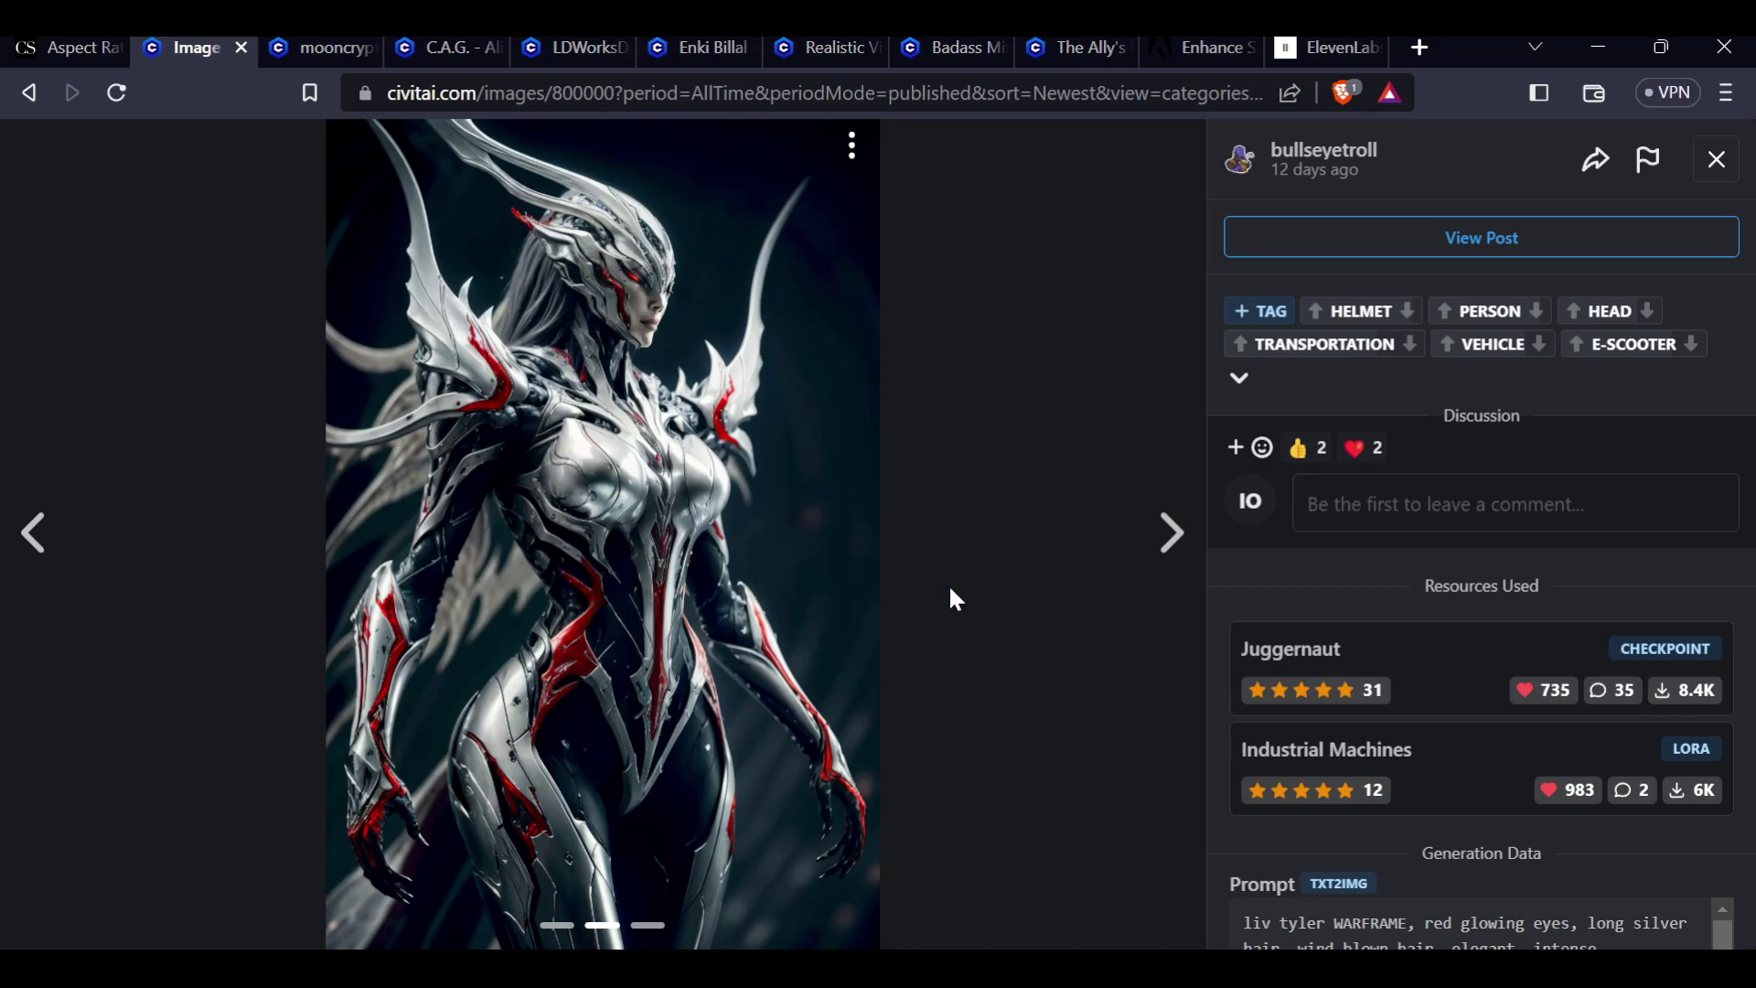
left_click(1168, 535)
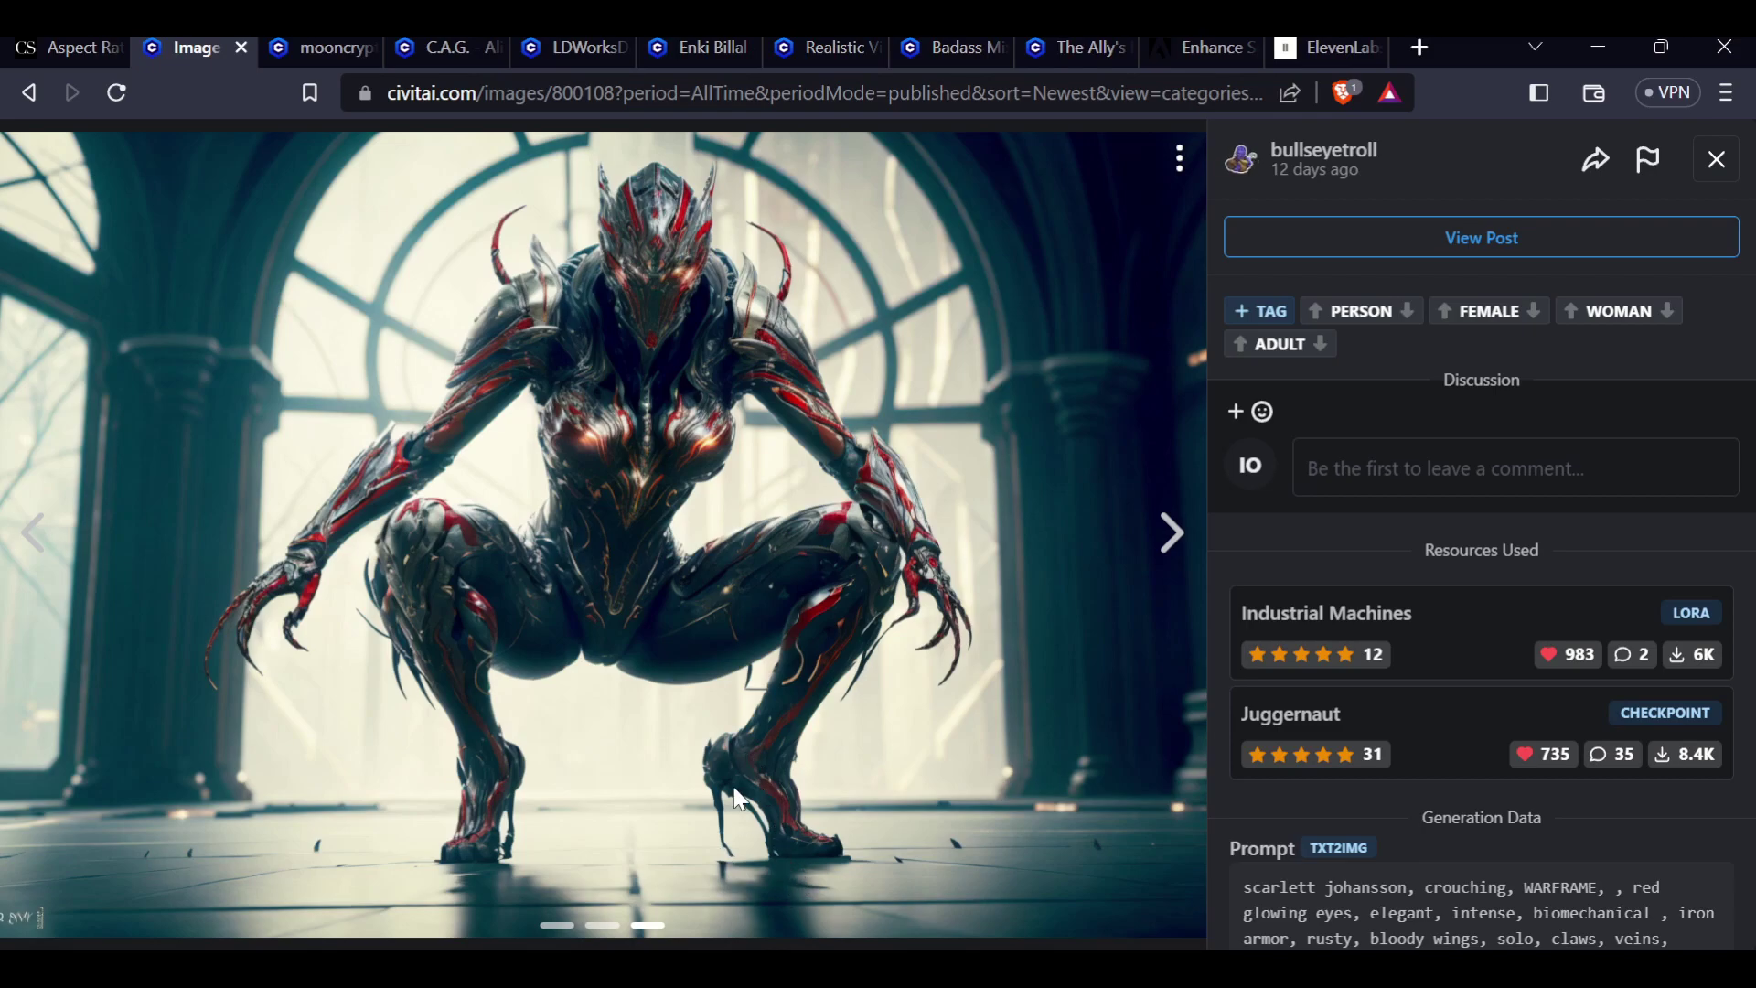
left_click(1171, 535)
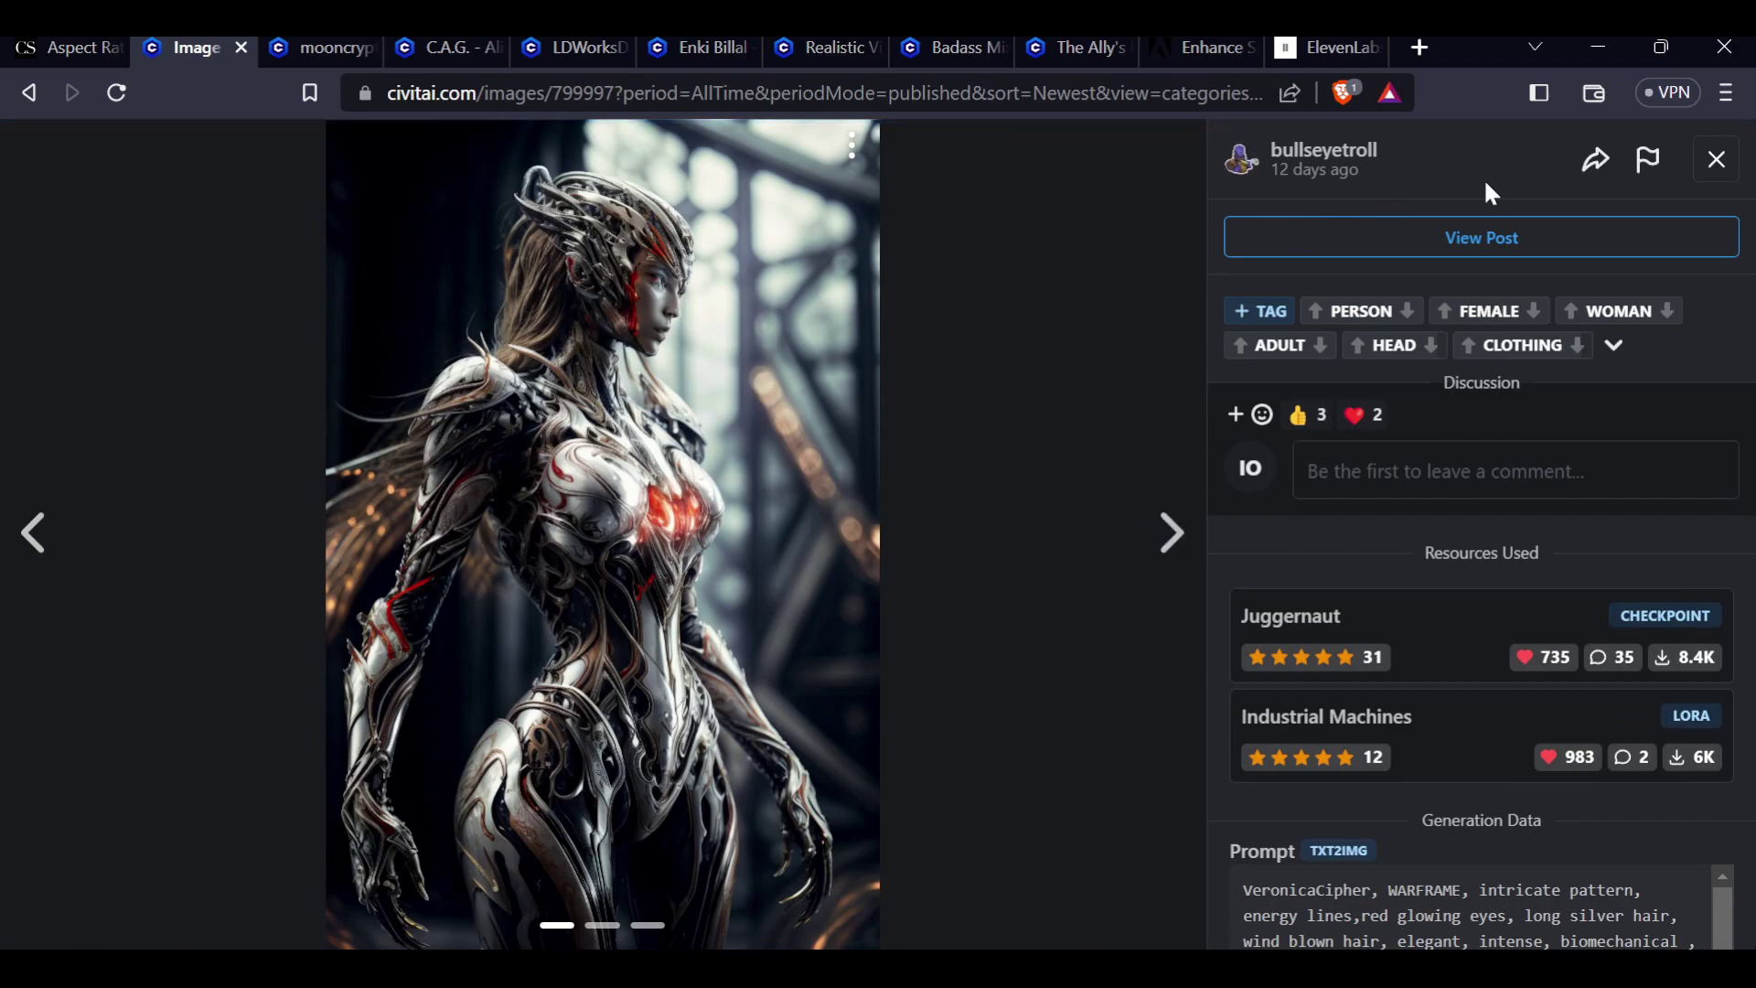
left_click(1717, 163)
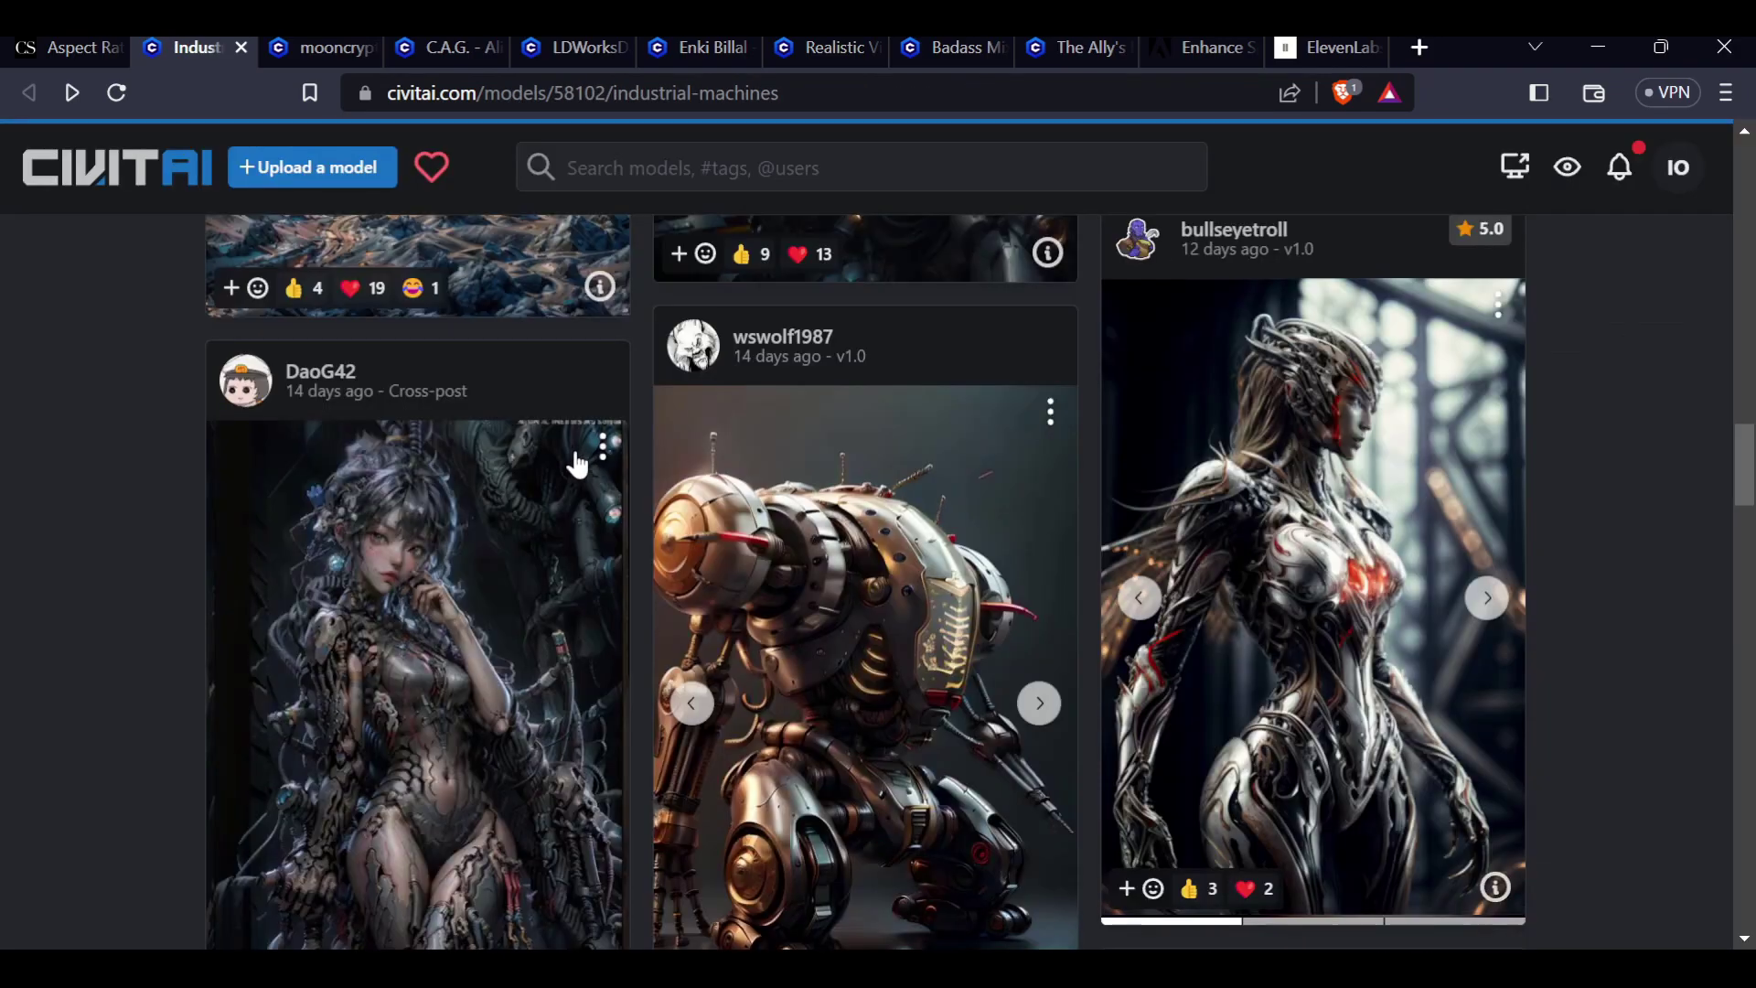
- Go back to the start of the Industrial Machines page and review its sample images, description and trigger words
scroll(857, 608, "up", 7)
scroll(858, 608, "up", 10)
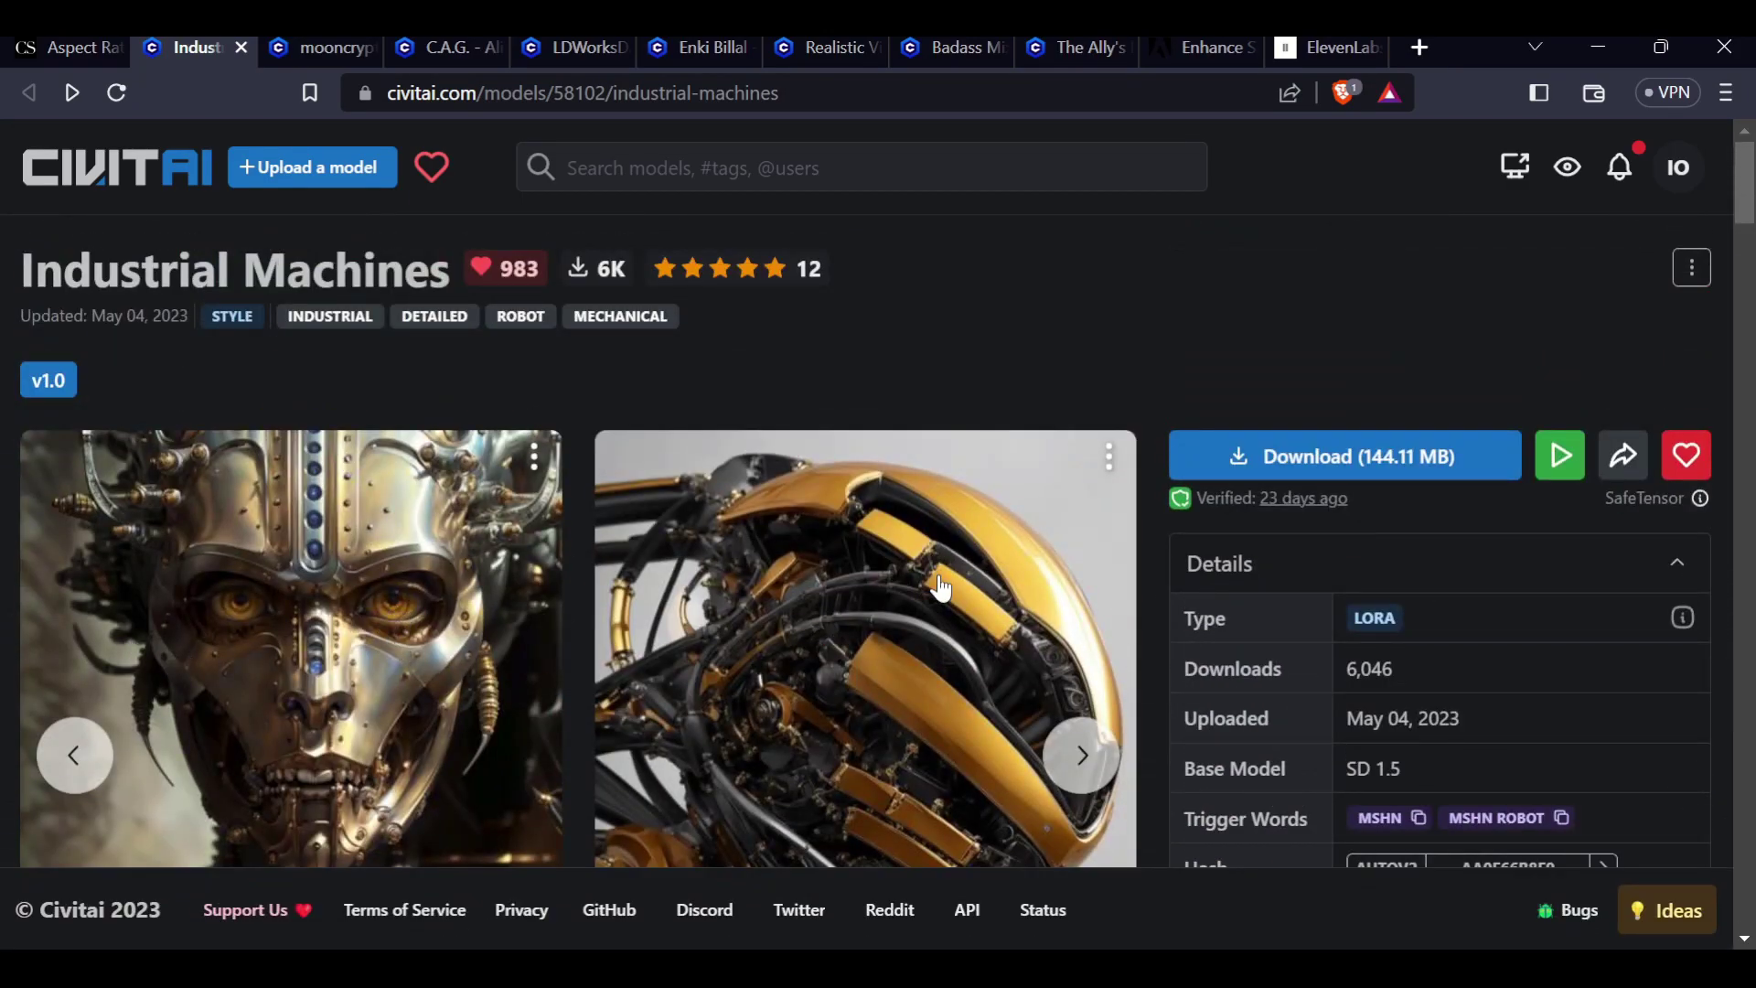
scroll(787, 553, "down", 5)
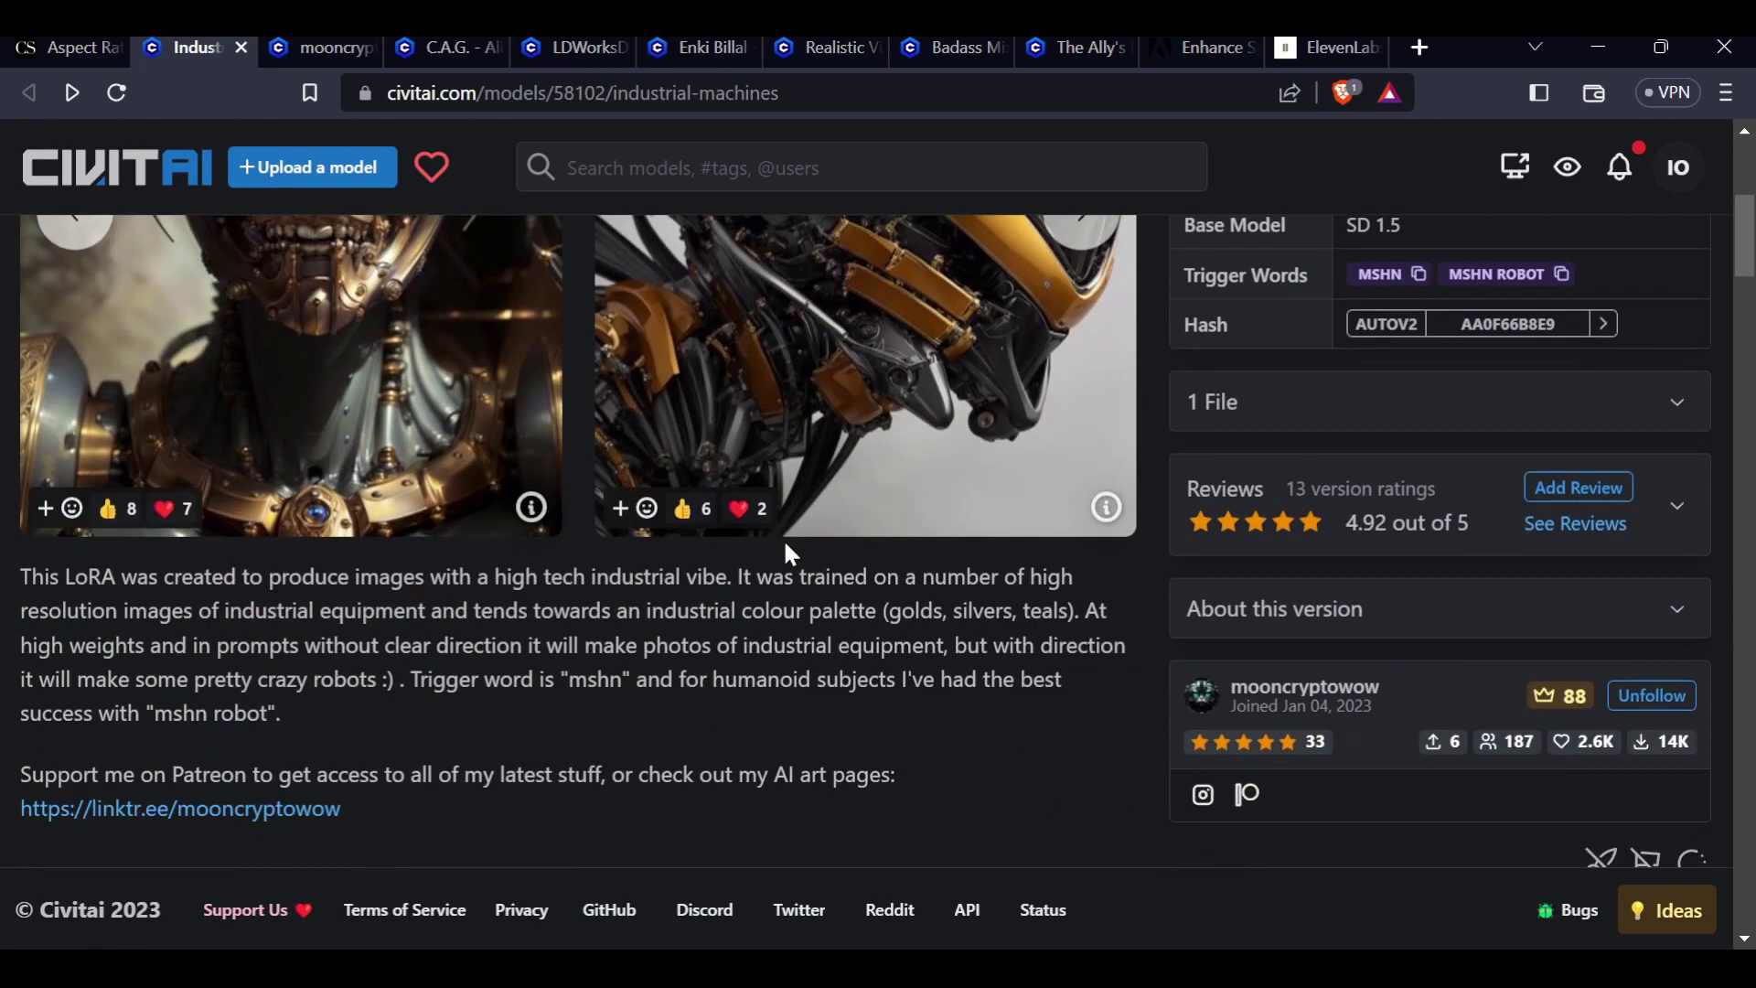
scroll(784, 557, "up", 4)
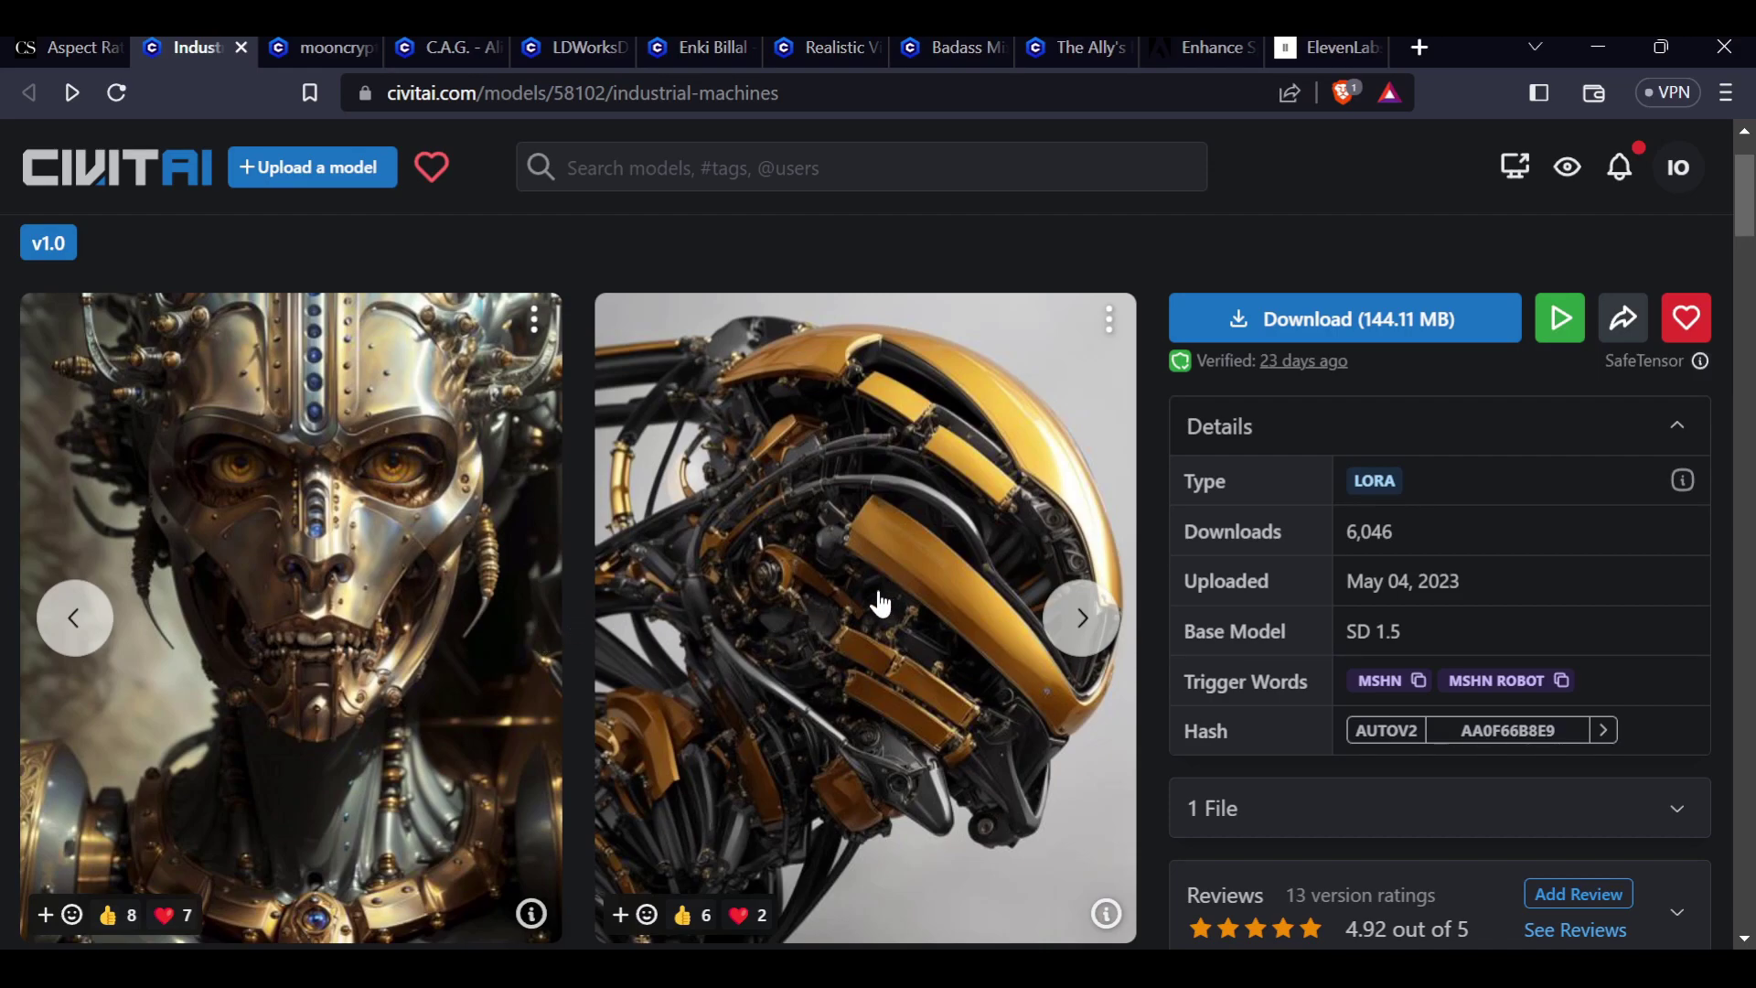
scroll(879, 601, "down", 6)
scroll(873, 590, "down", 5)
scroll(872, 589, "up", 5)
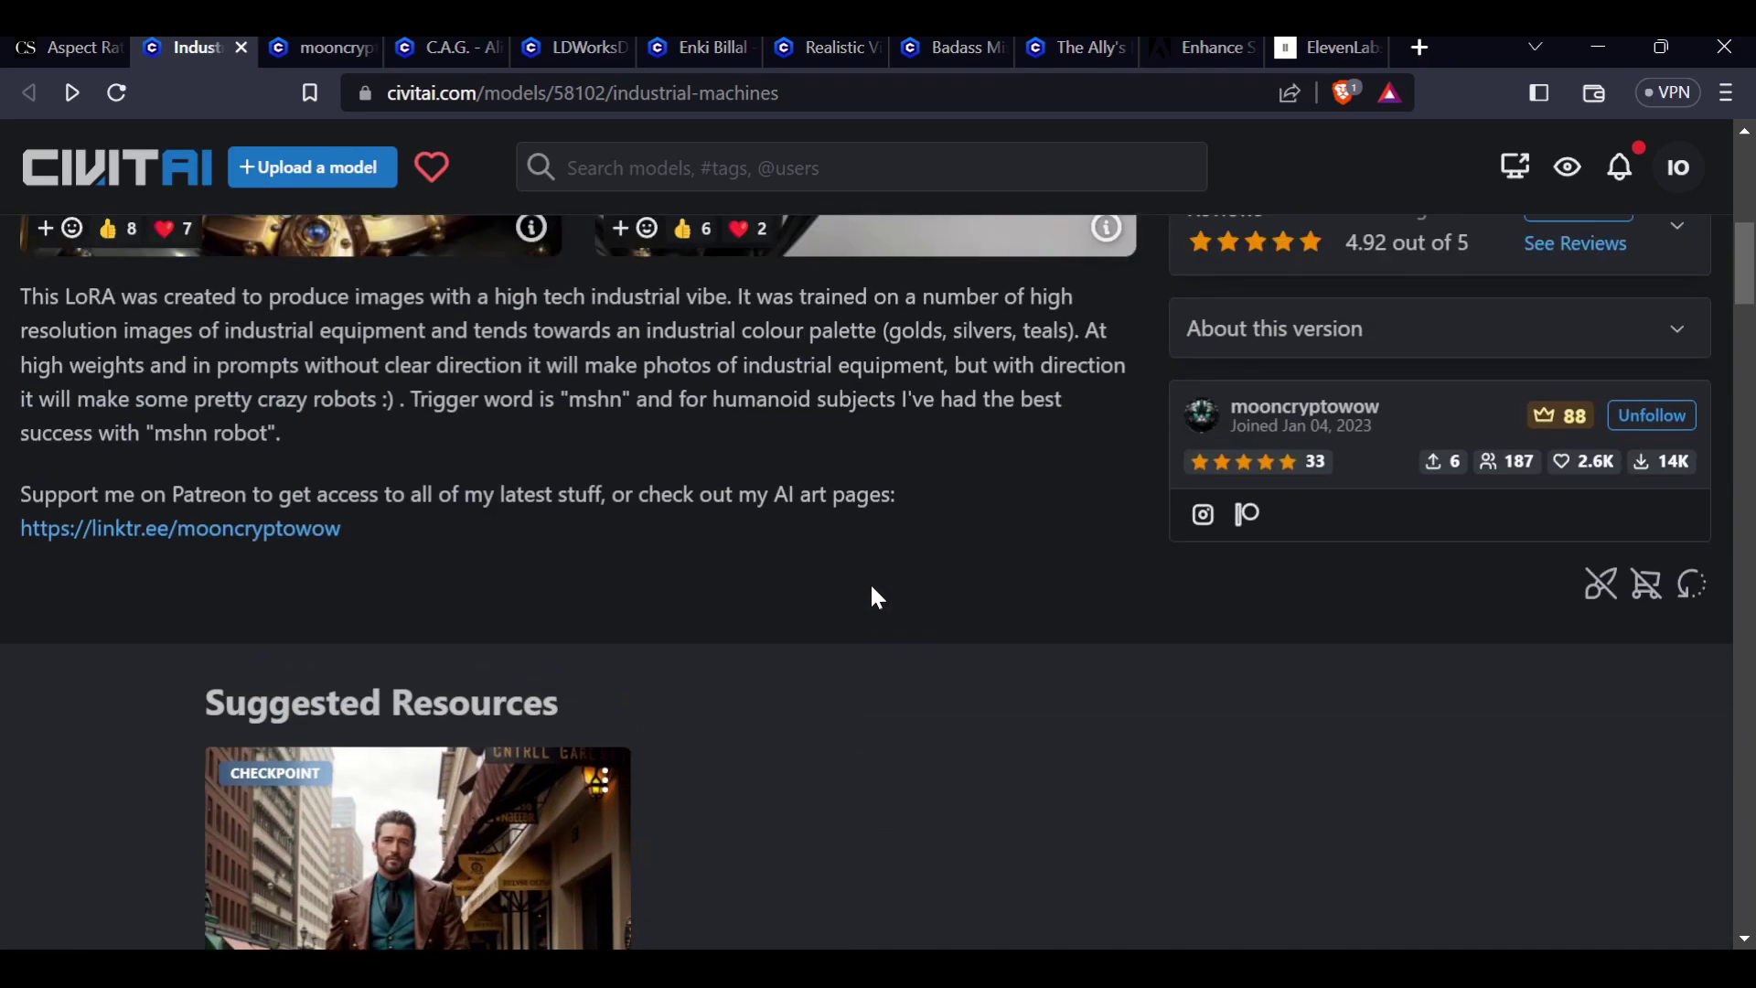
scroll(876, 596, "up", 6)
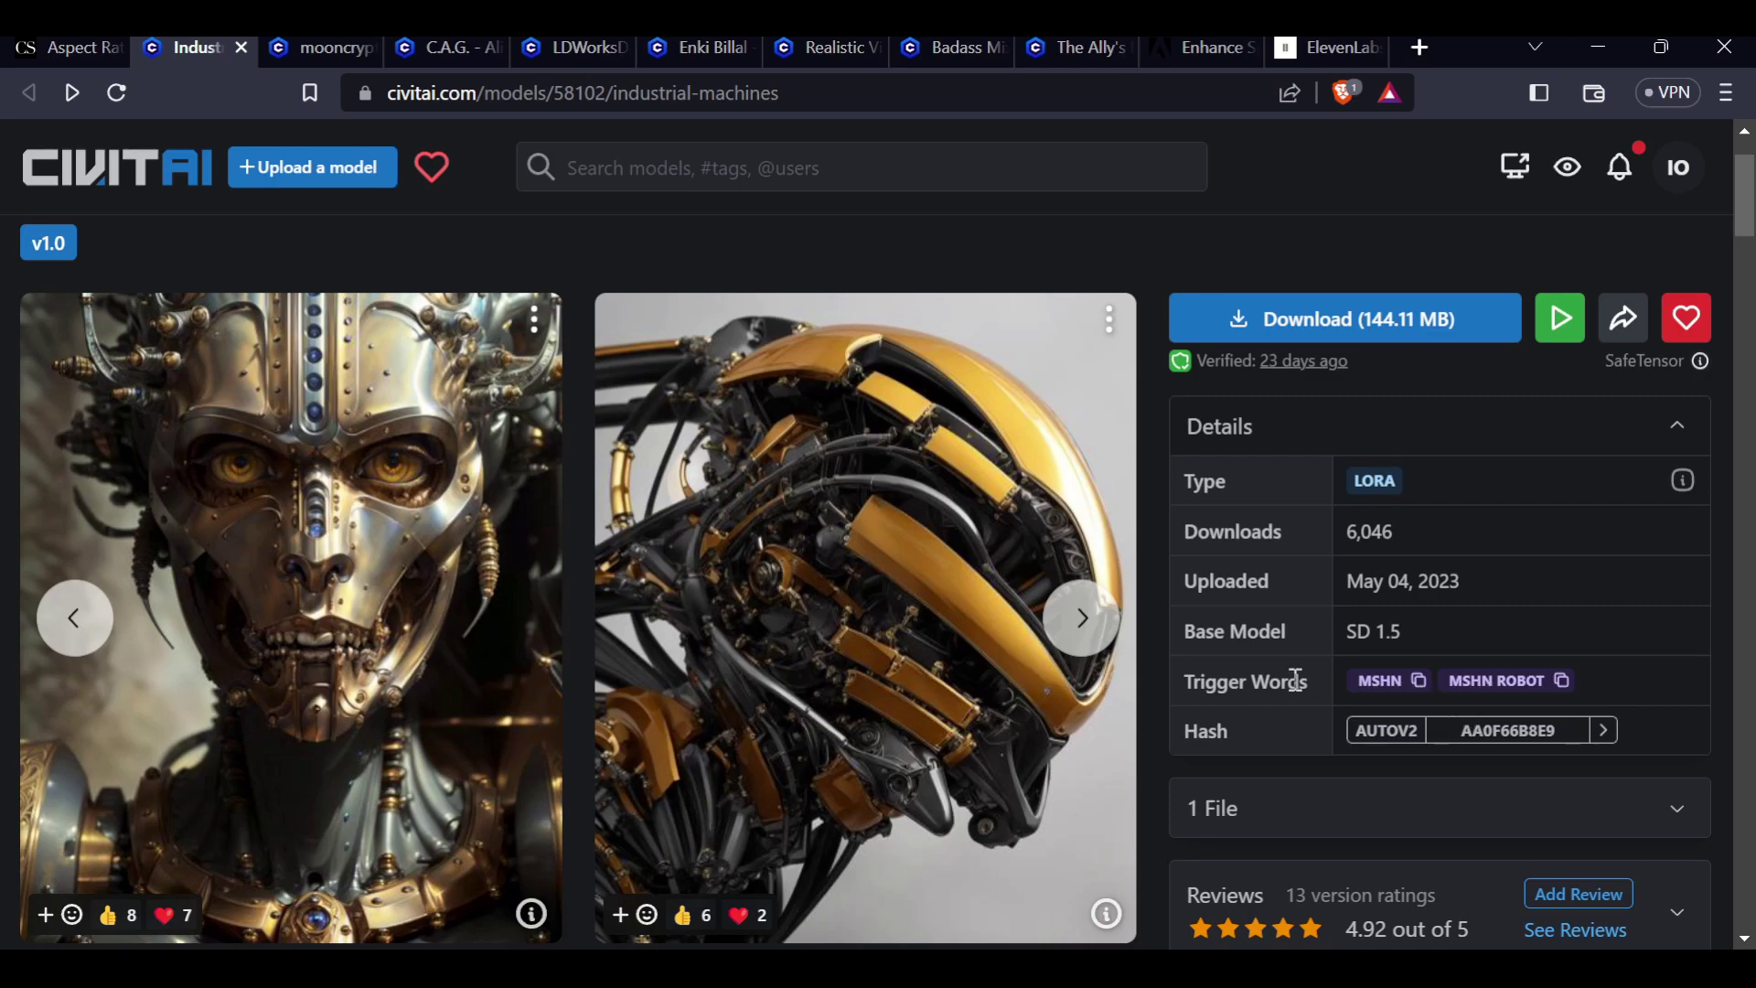
- Examine the creator's details and Patreon link on the Industrial Machines page, and return to the model heading
scroll(1209, 704, "down", 7)
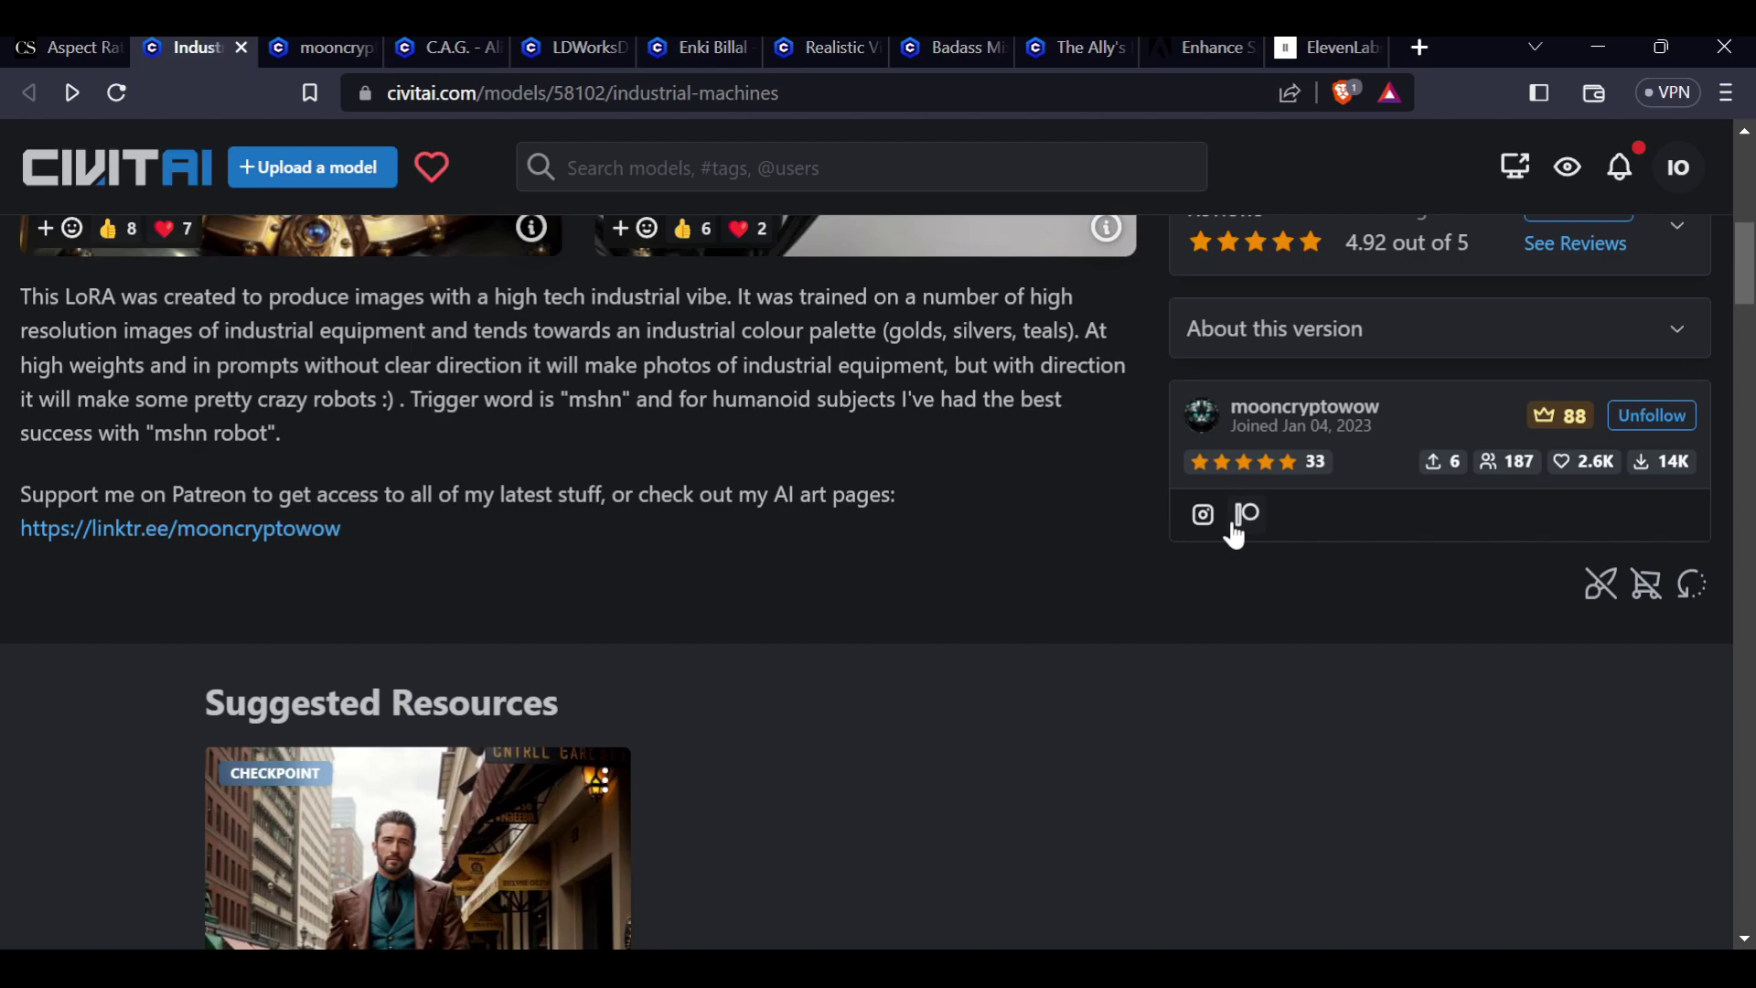
scroll(563, 494, "up", 7)
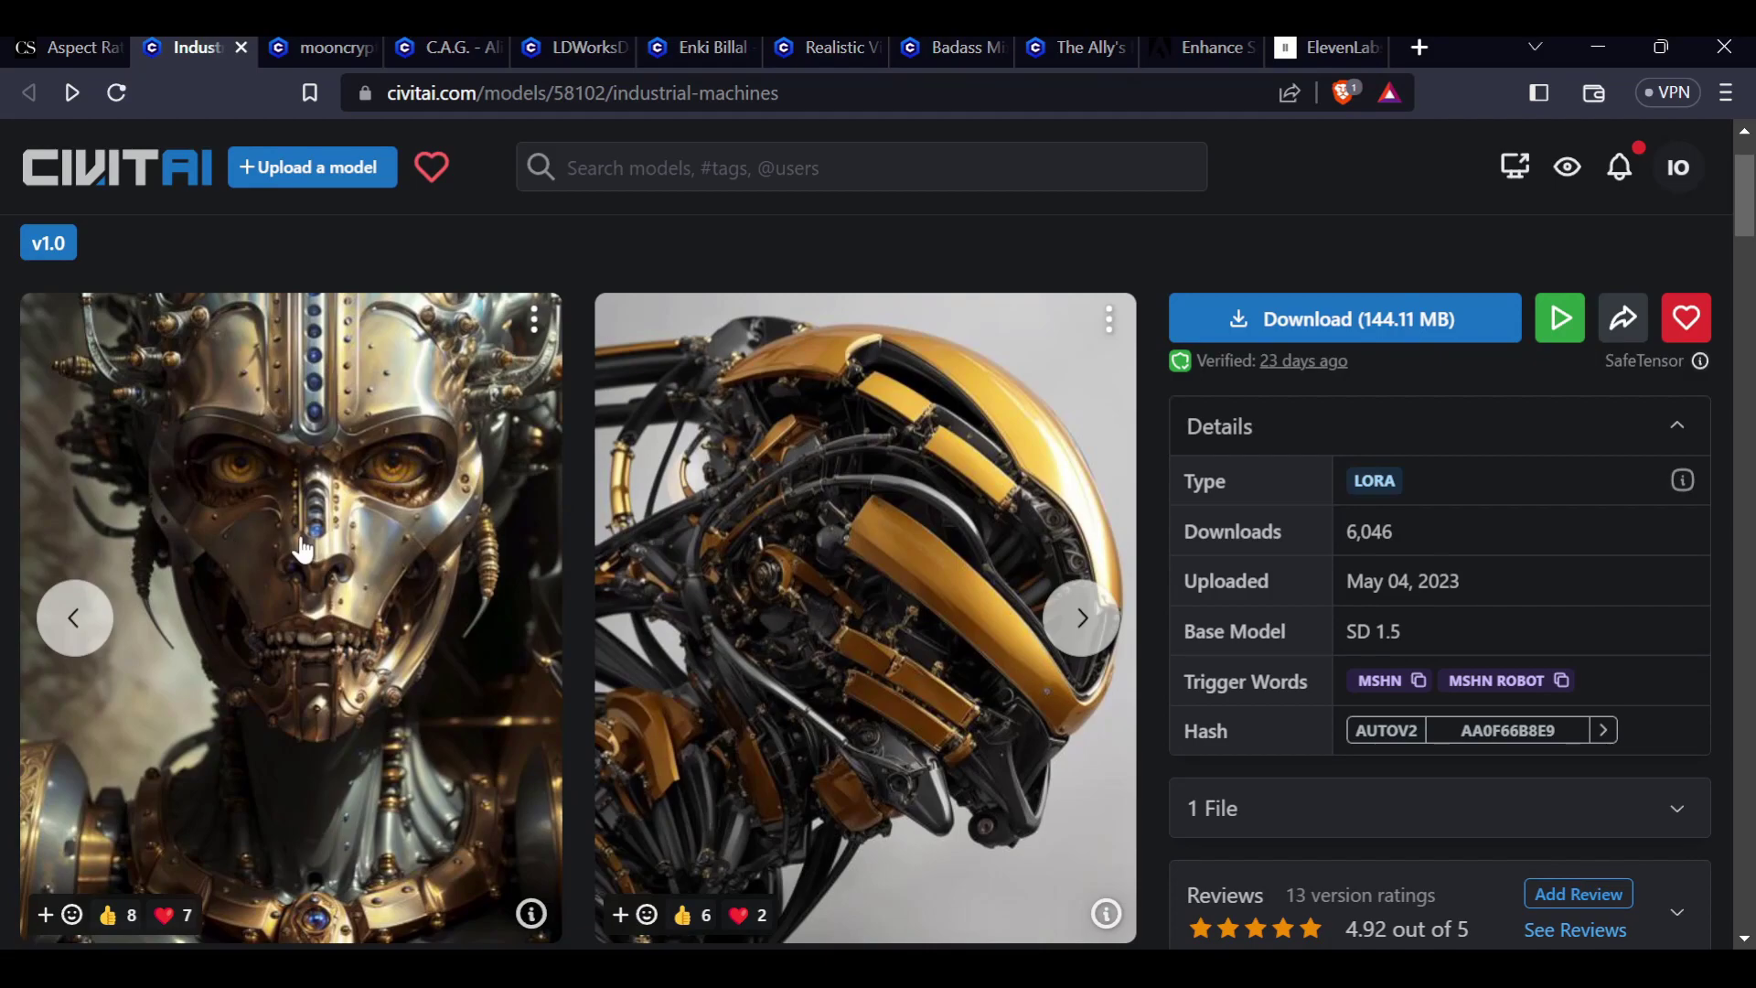
scroll(303, 549, "down", 3)
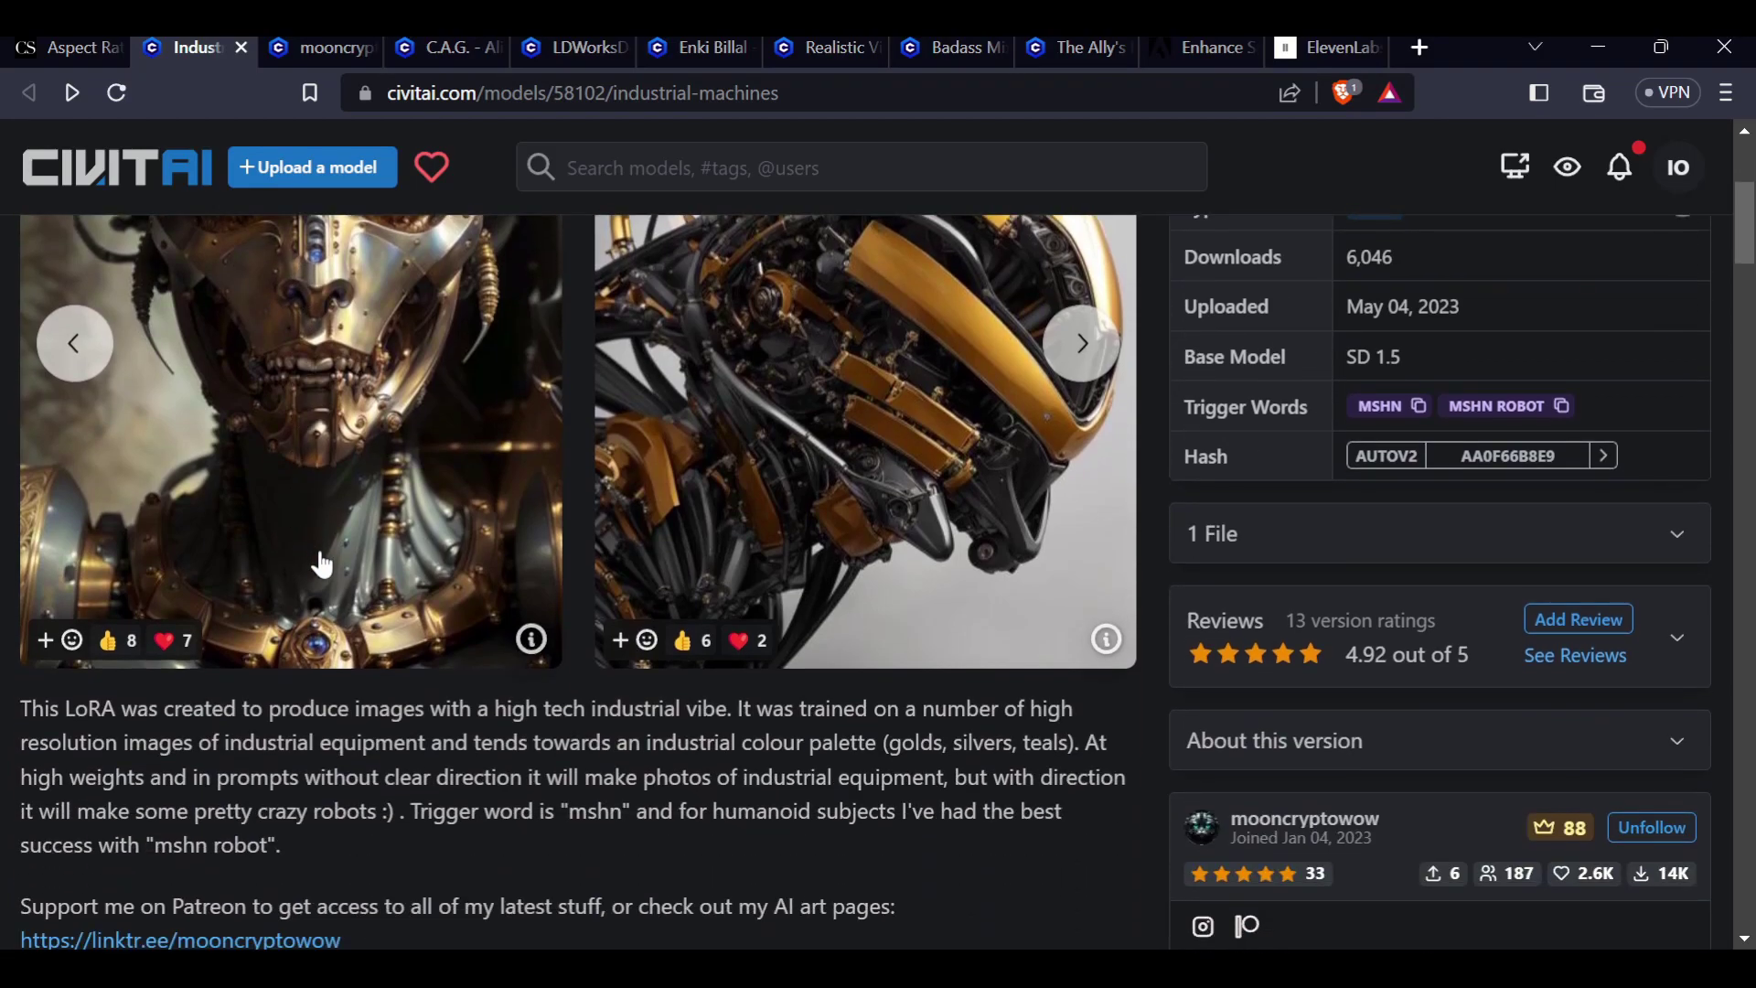
scroll(316, 548, "down", 6)
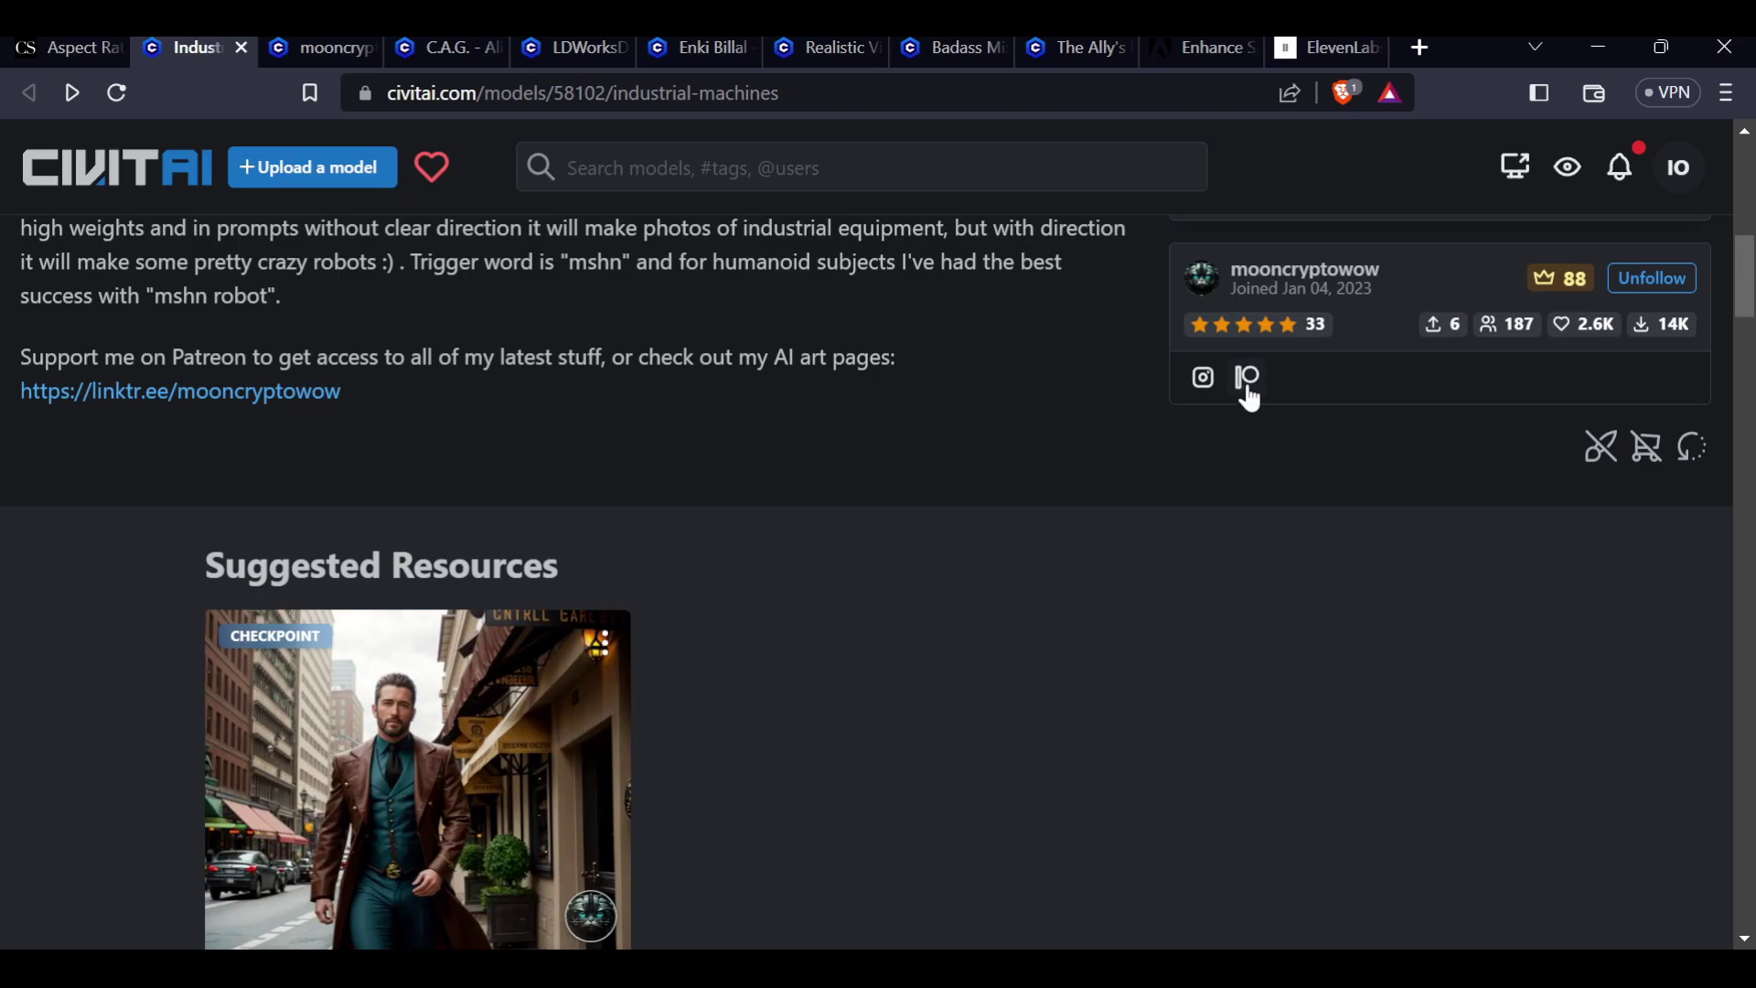
scroll(1021, 441, "up", 10)
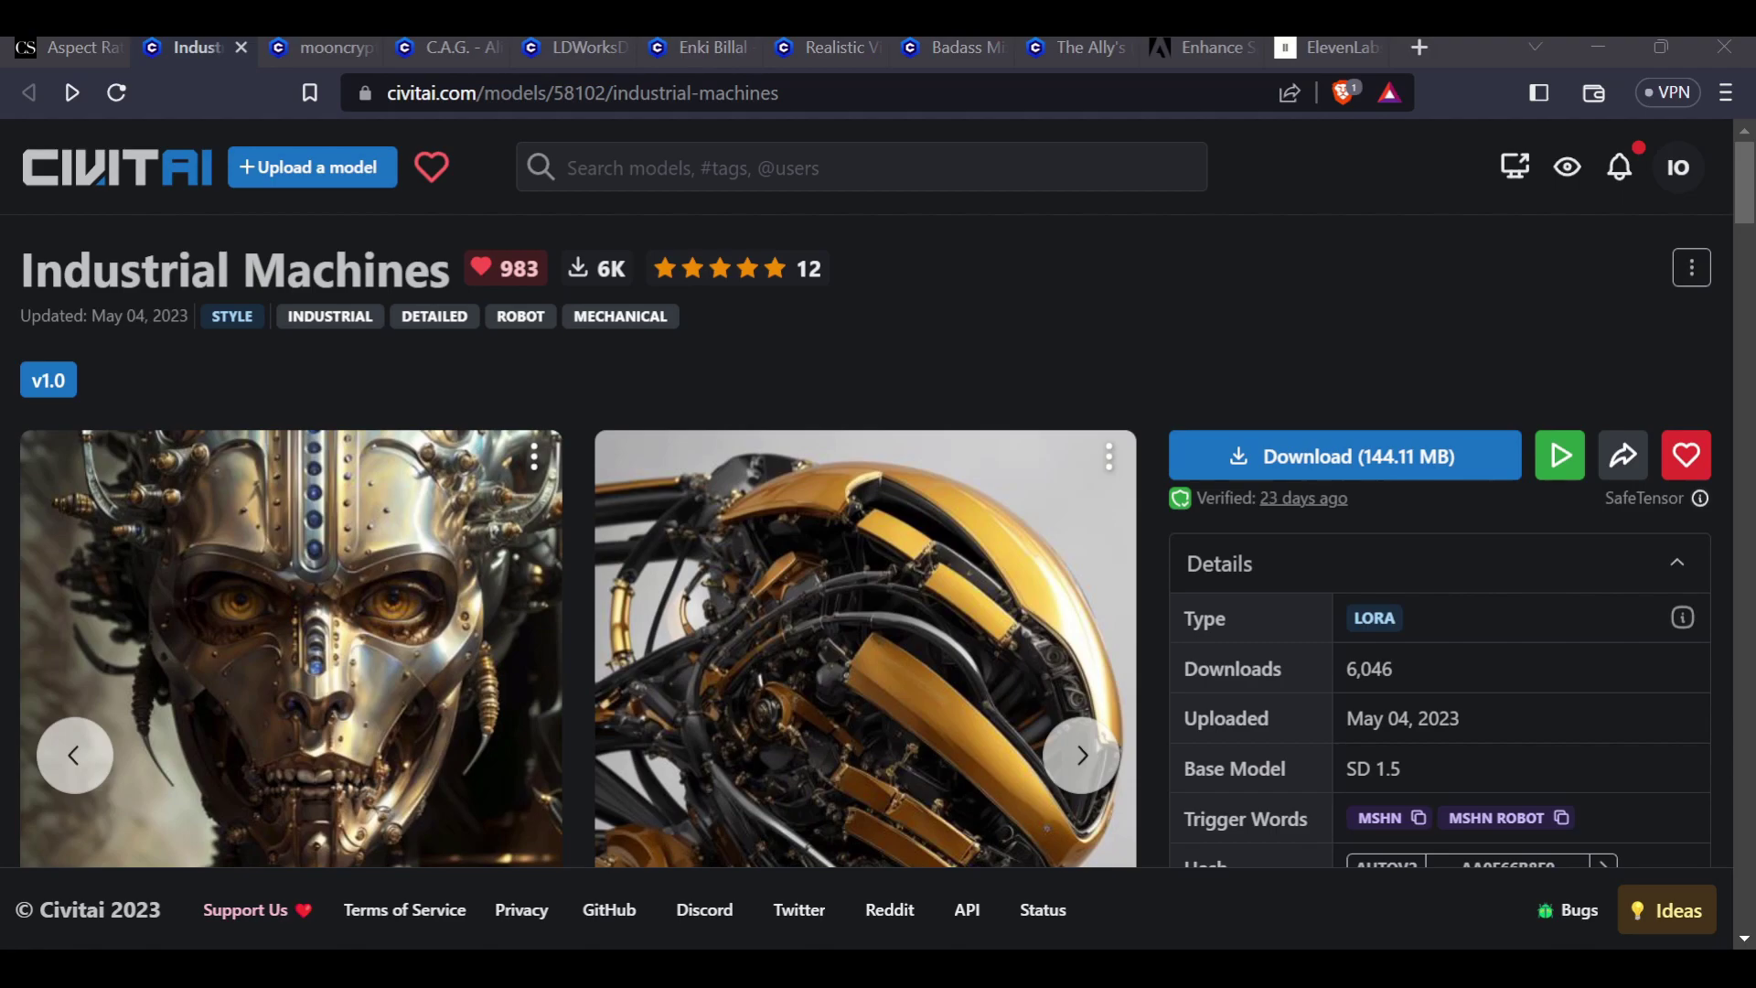
- Switch to the image viewer with the grey spaceship and asteroid picture
key("alt+Tab")
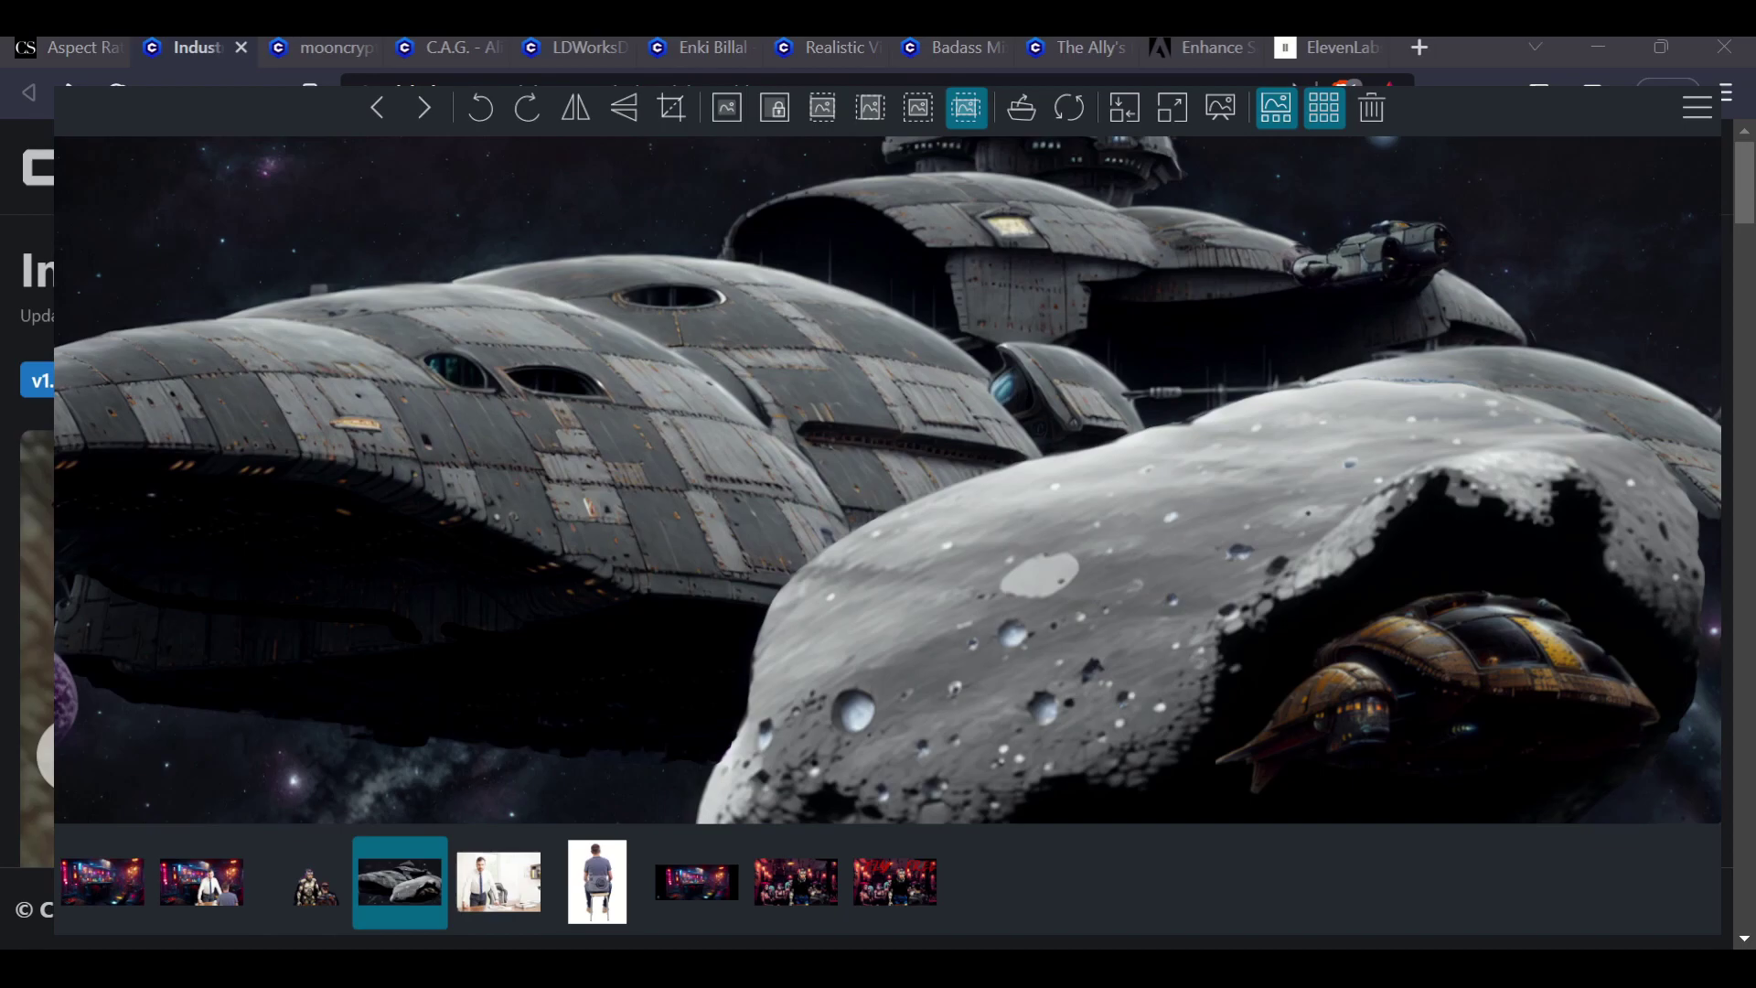
- Examine the asteroid and the brown and yellow turtle-shaped ship in its cavity up close in the spaceship picture
scroll(887, 480, "down", 3)
scroll(1106, 656, "up", 5)
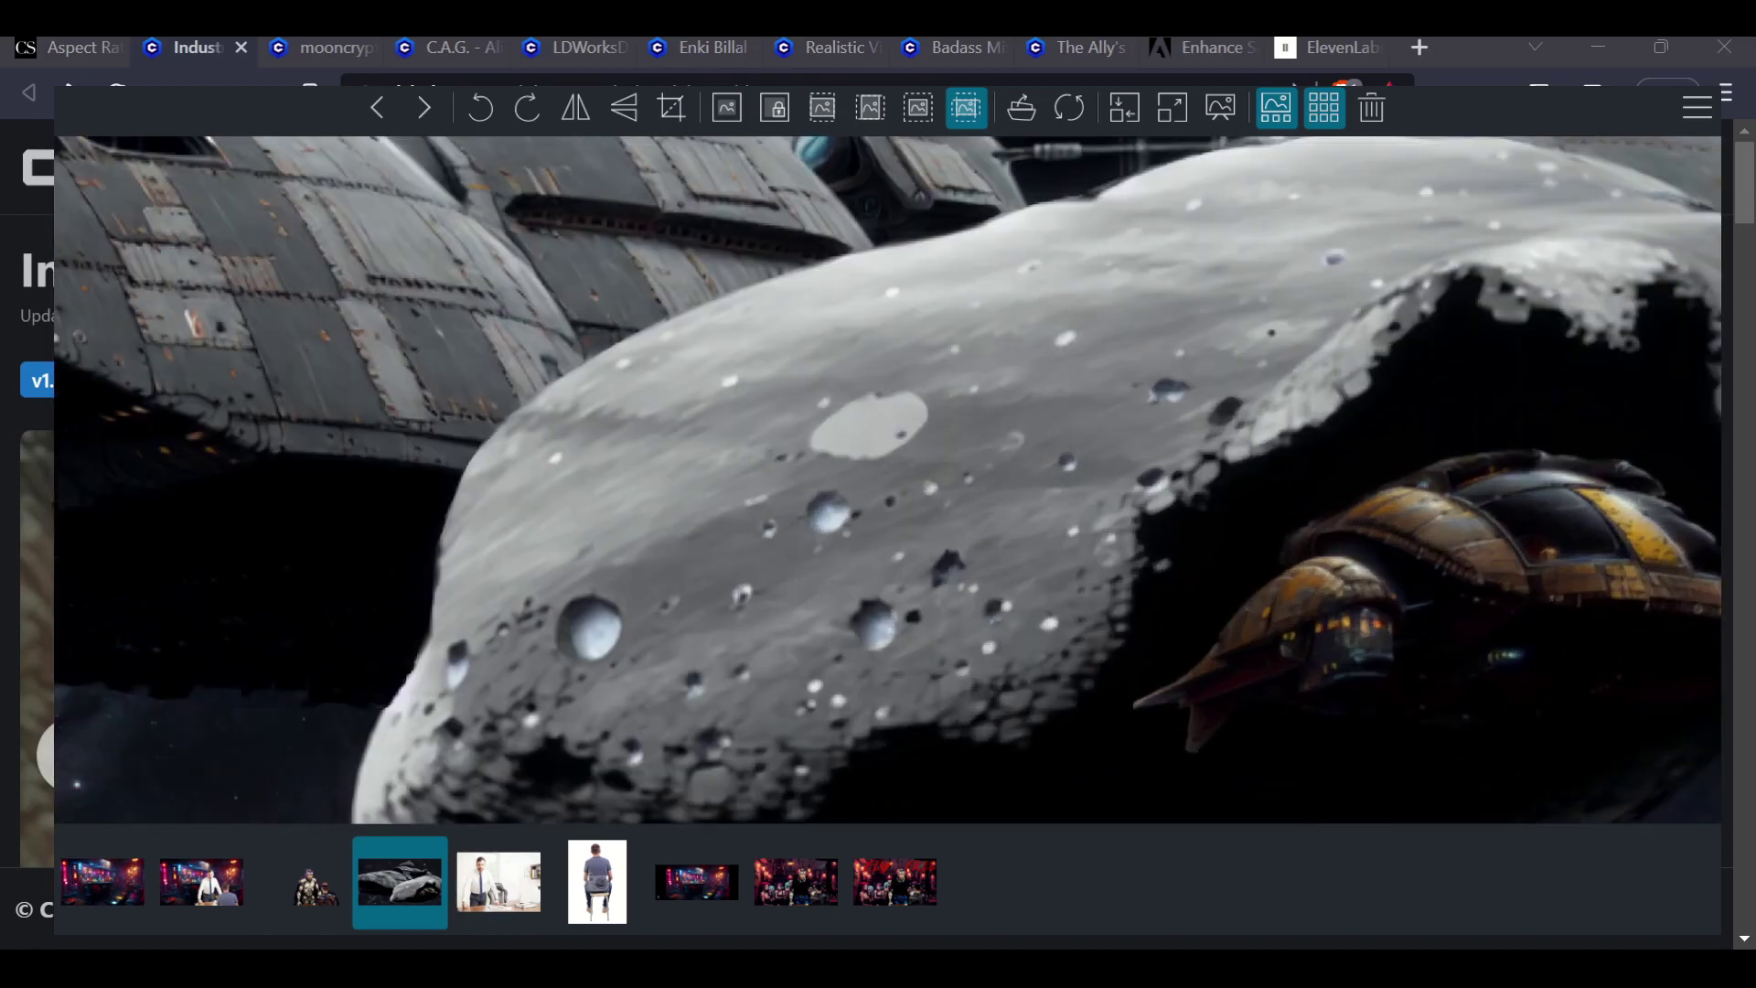
scroll(1189, 357, "down", 3)
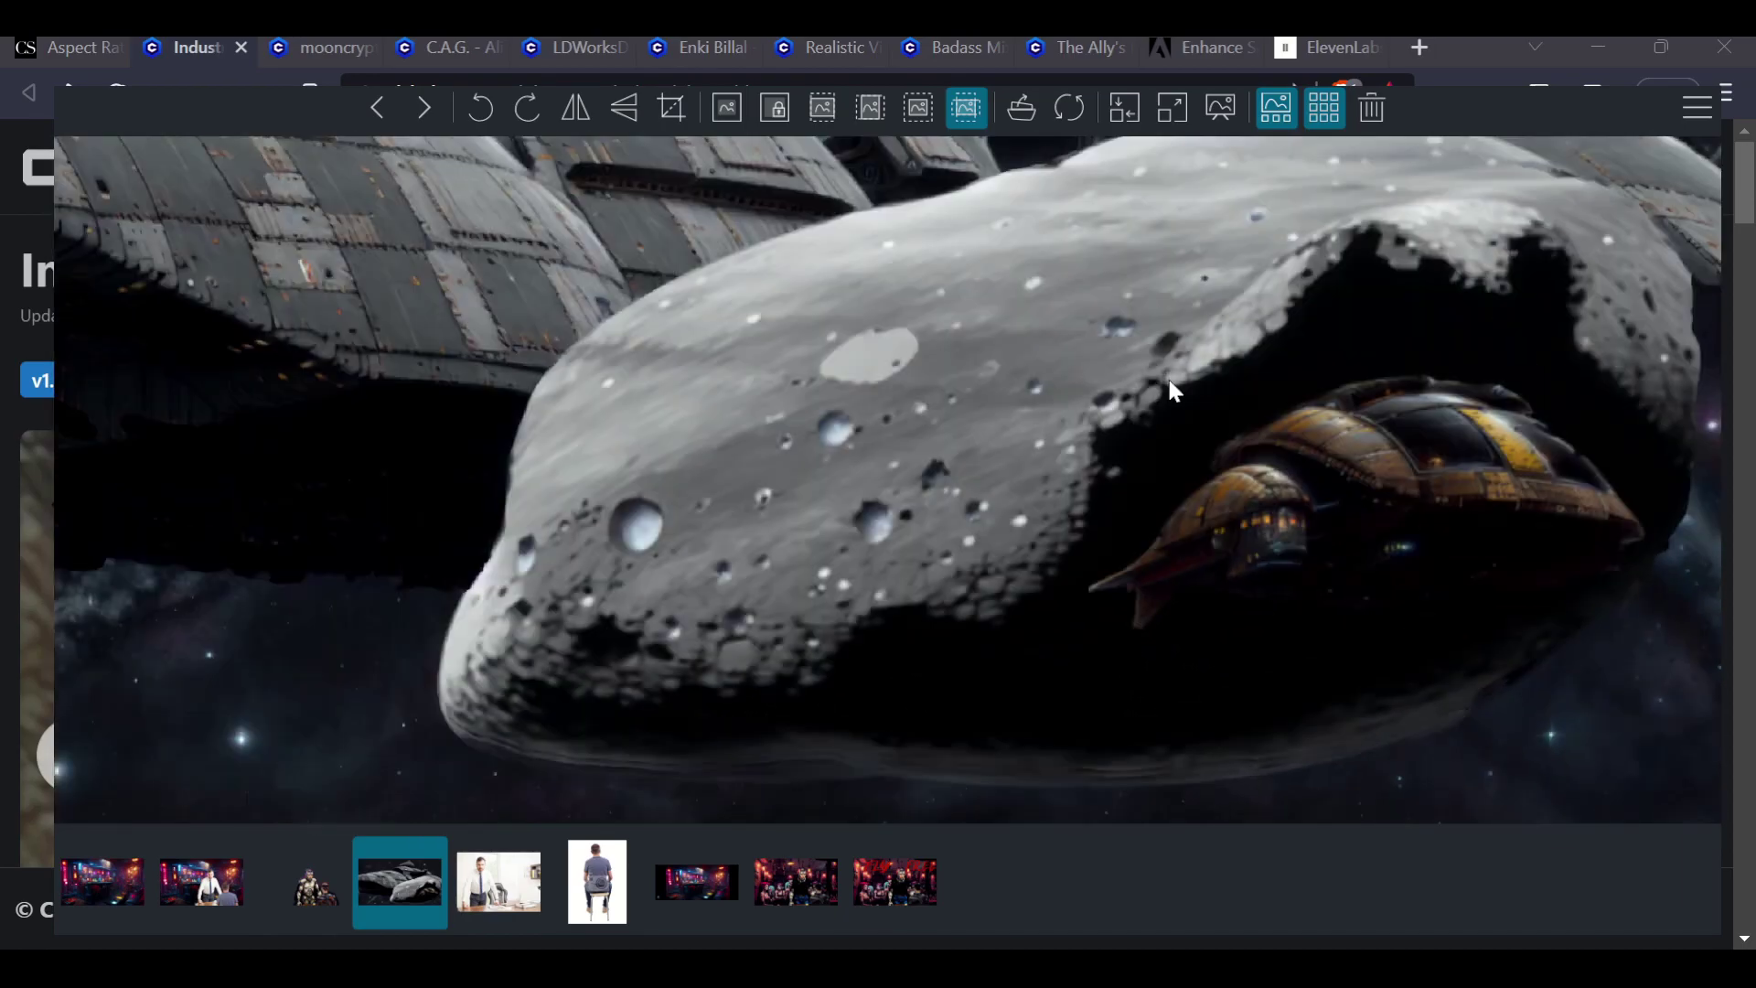
scroll(1605, 549, "up", 2)
scroll(1601, 544, "up", 2)
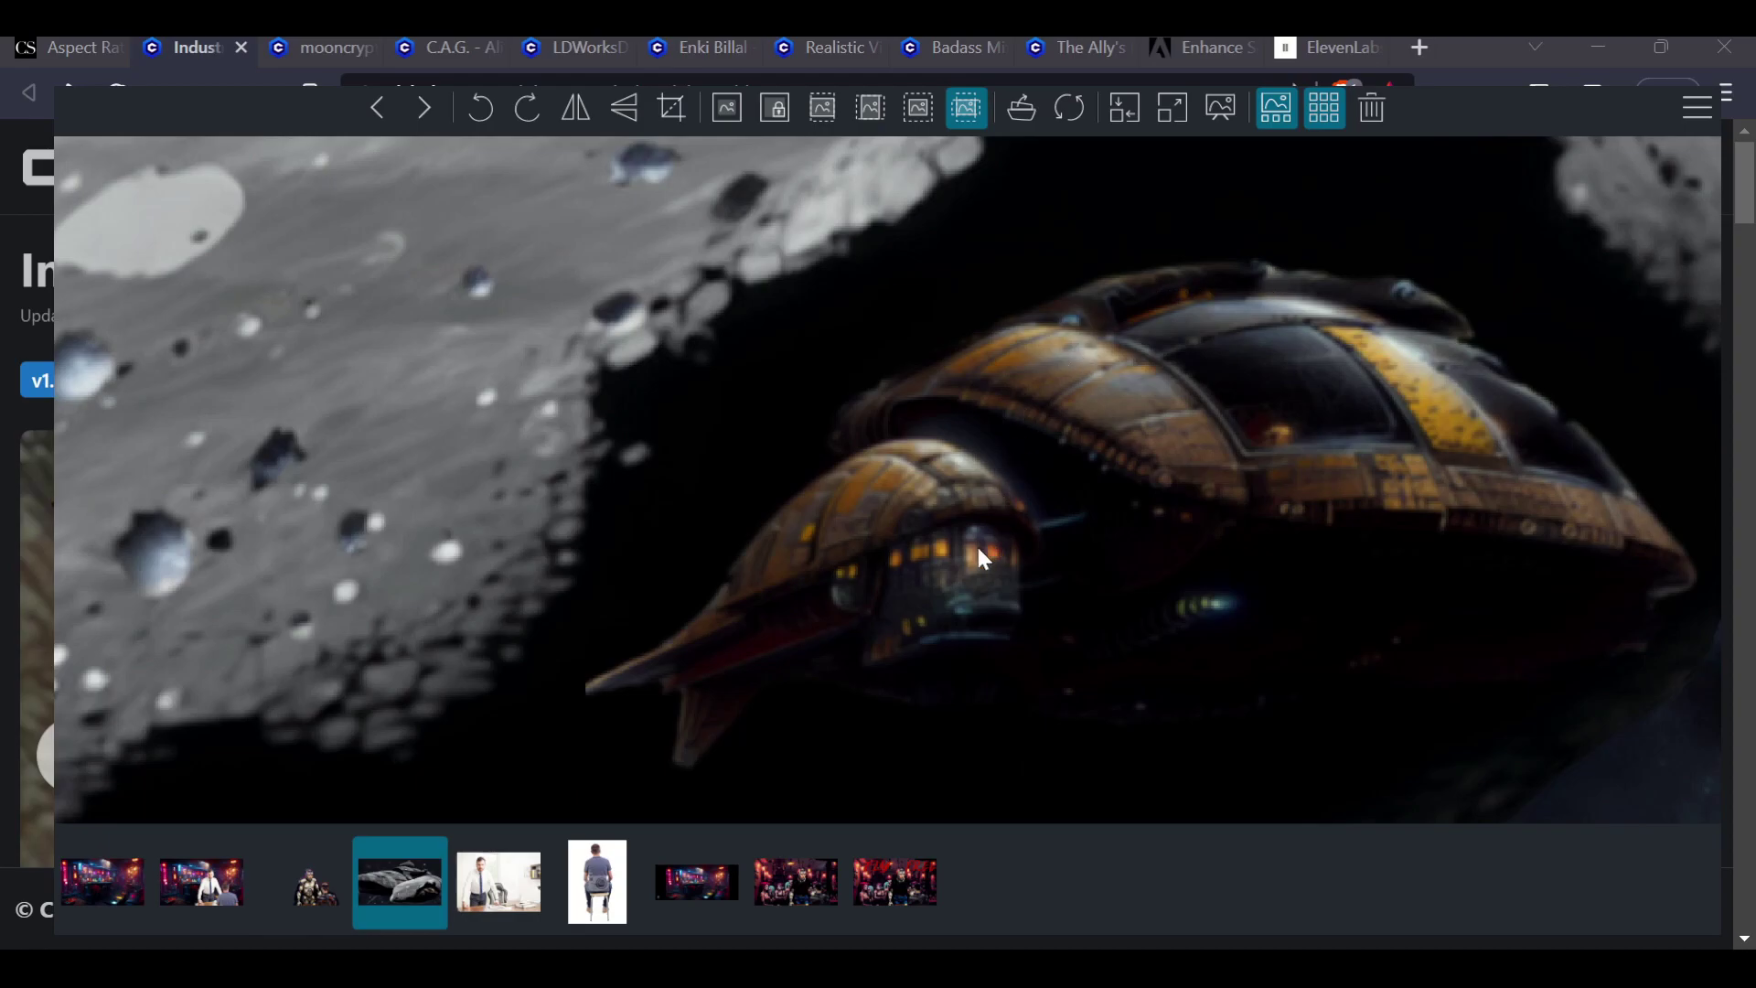
scroll(1372, 476, "down", 3)
scroll(608, 352, "up", 4)
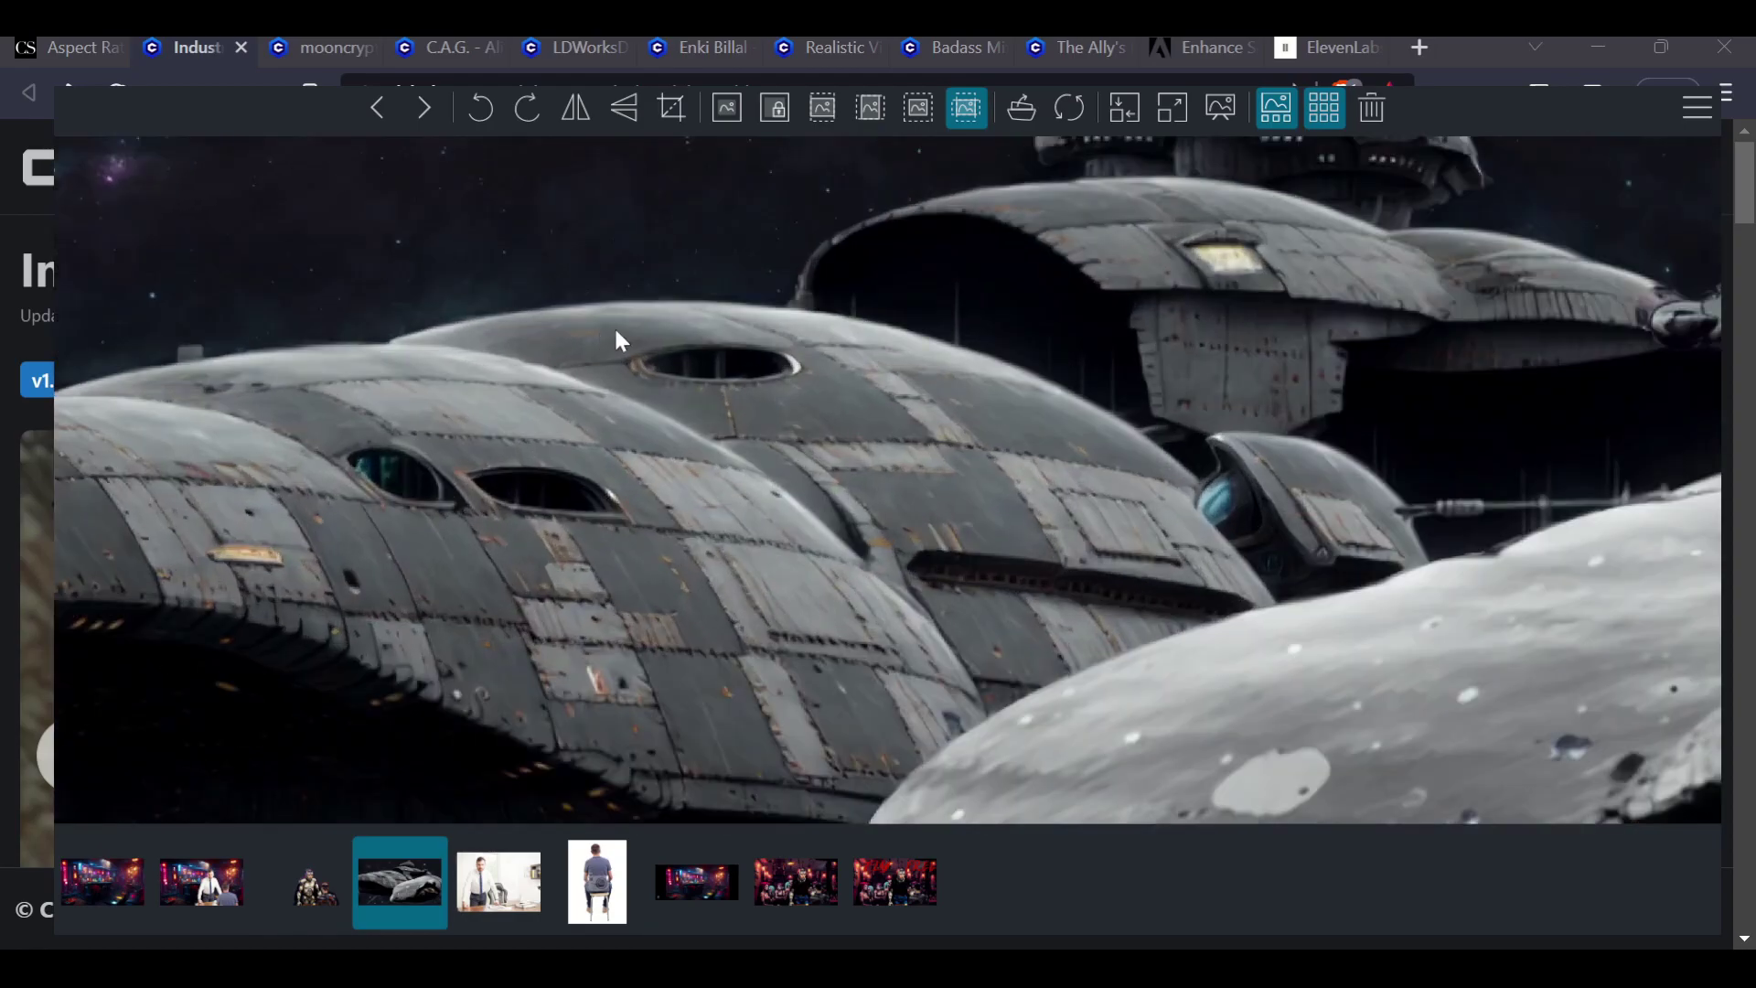
- Inspect the grey spaceship's riveted hull panels and the small craft near its upper deck, and return to the whole picture
left_click_drag(645, 640, 608, 283)
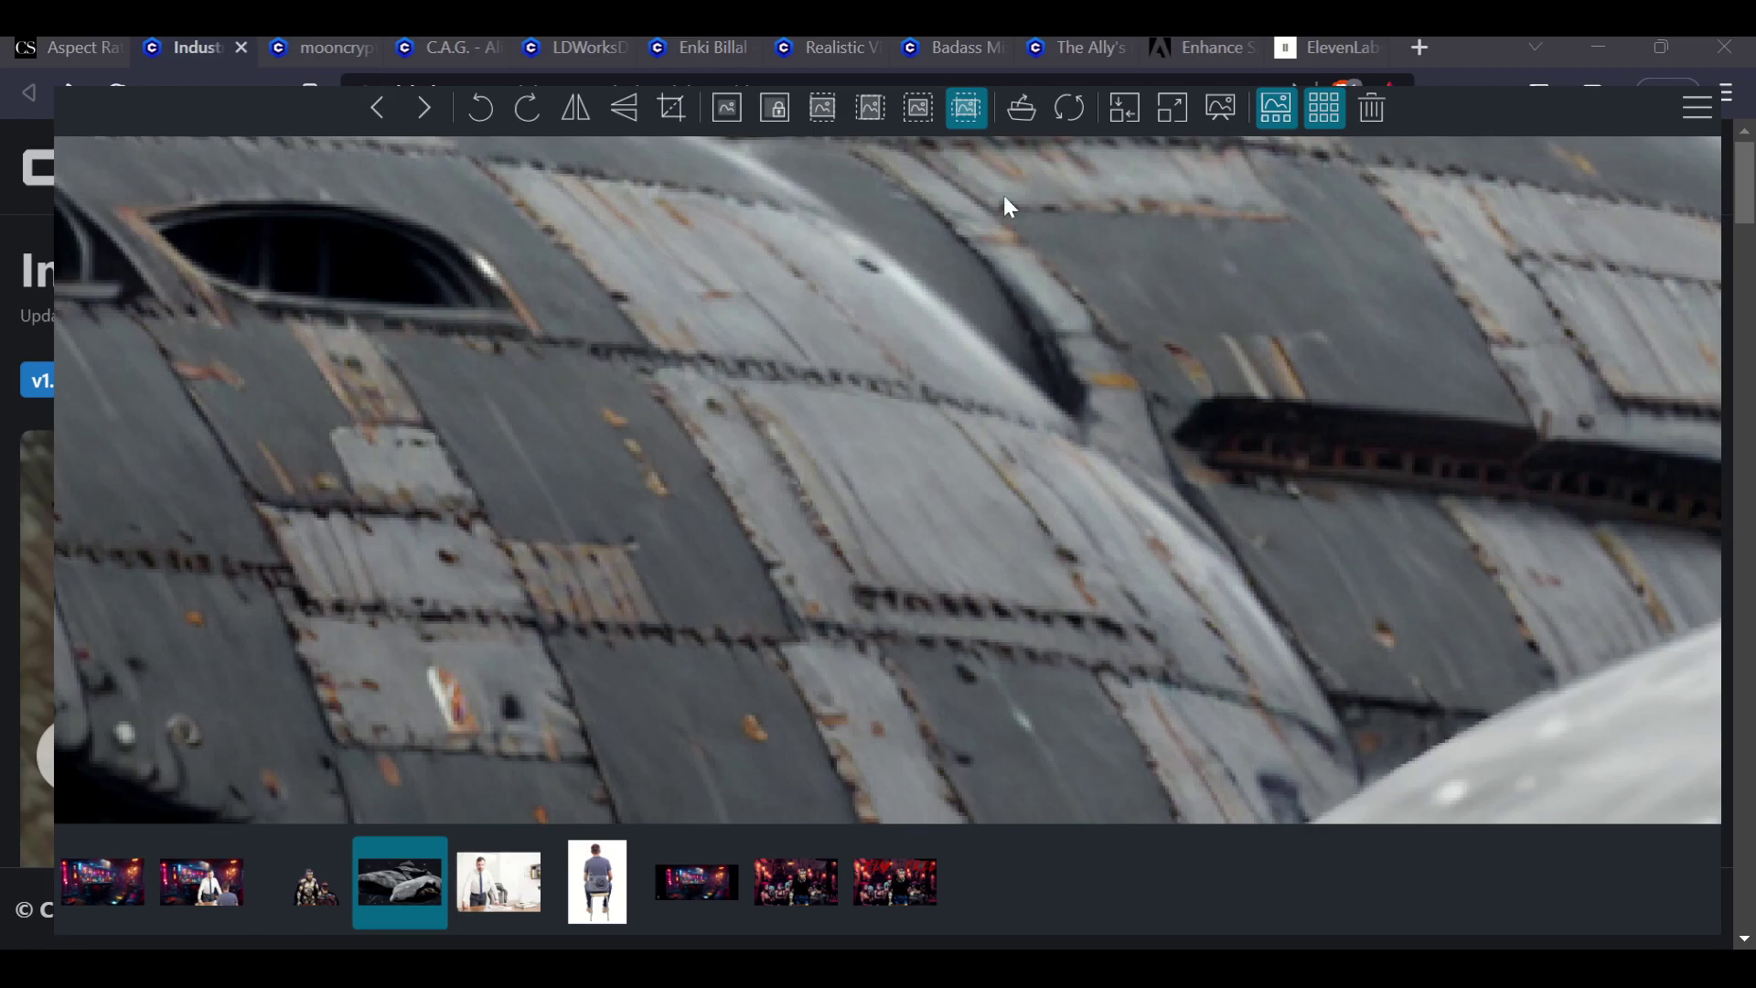
scroll(1222, 375, "down", 3)
scroll(1392, 224, "up", 2)
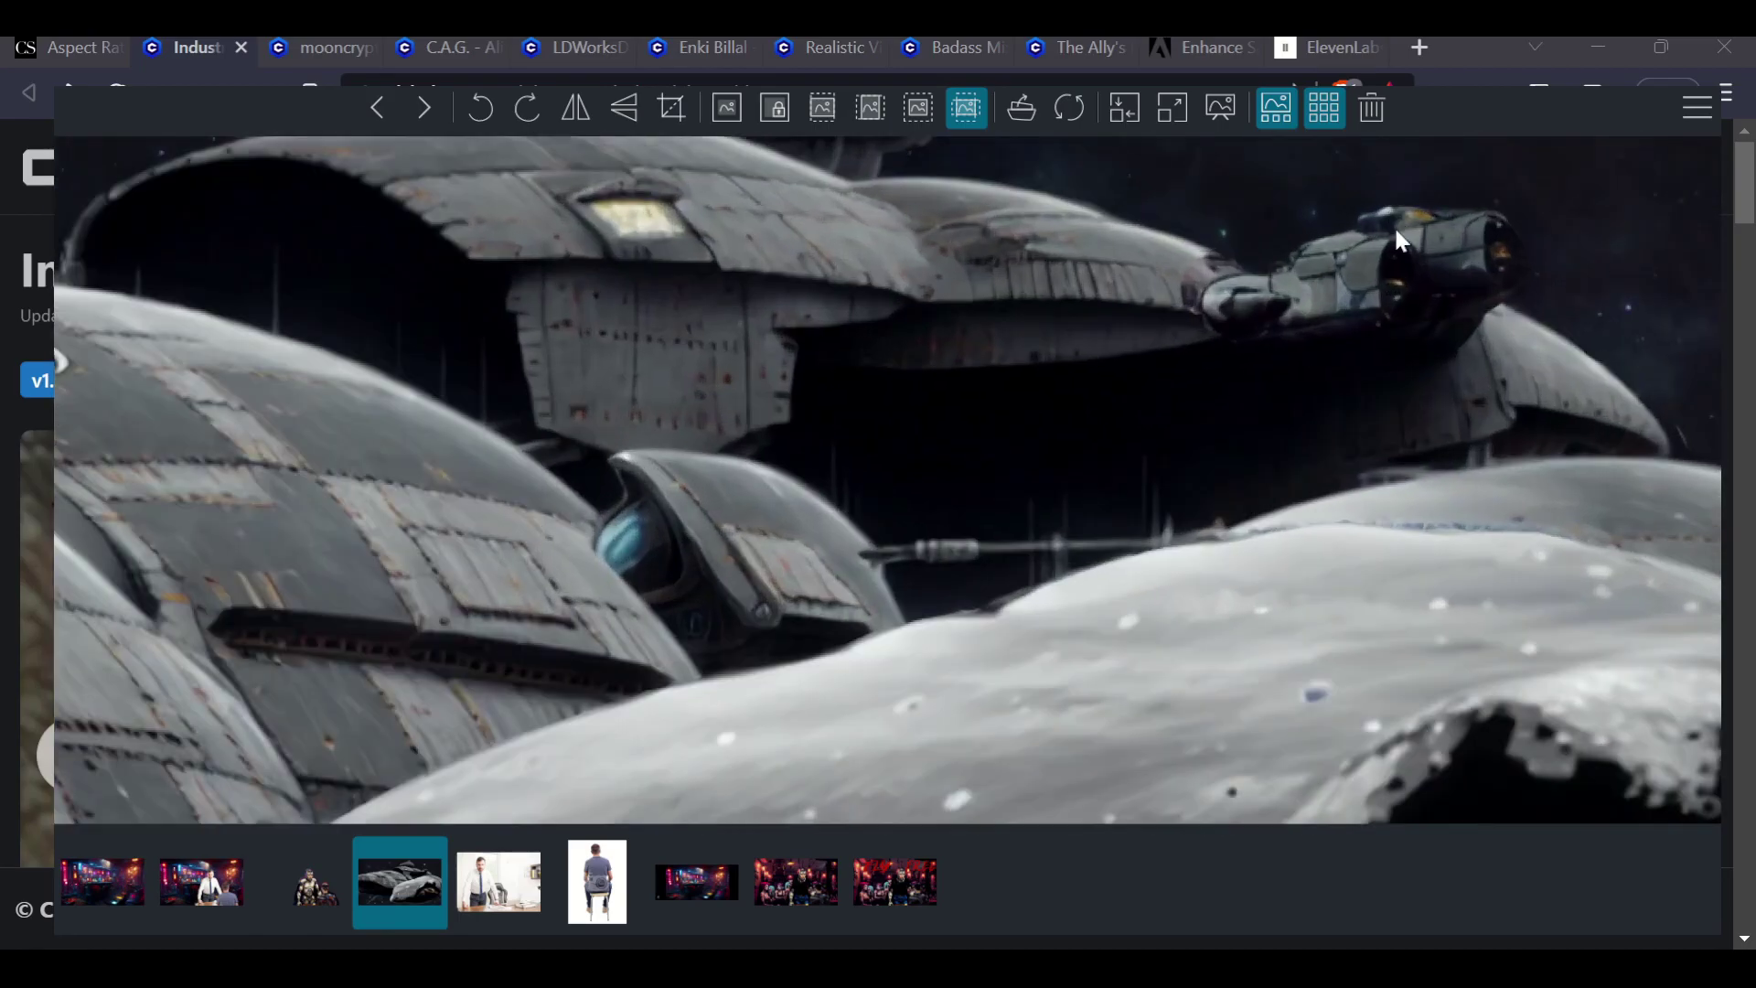
scroll(1396, 236, "up", 2)
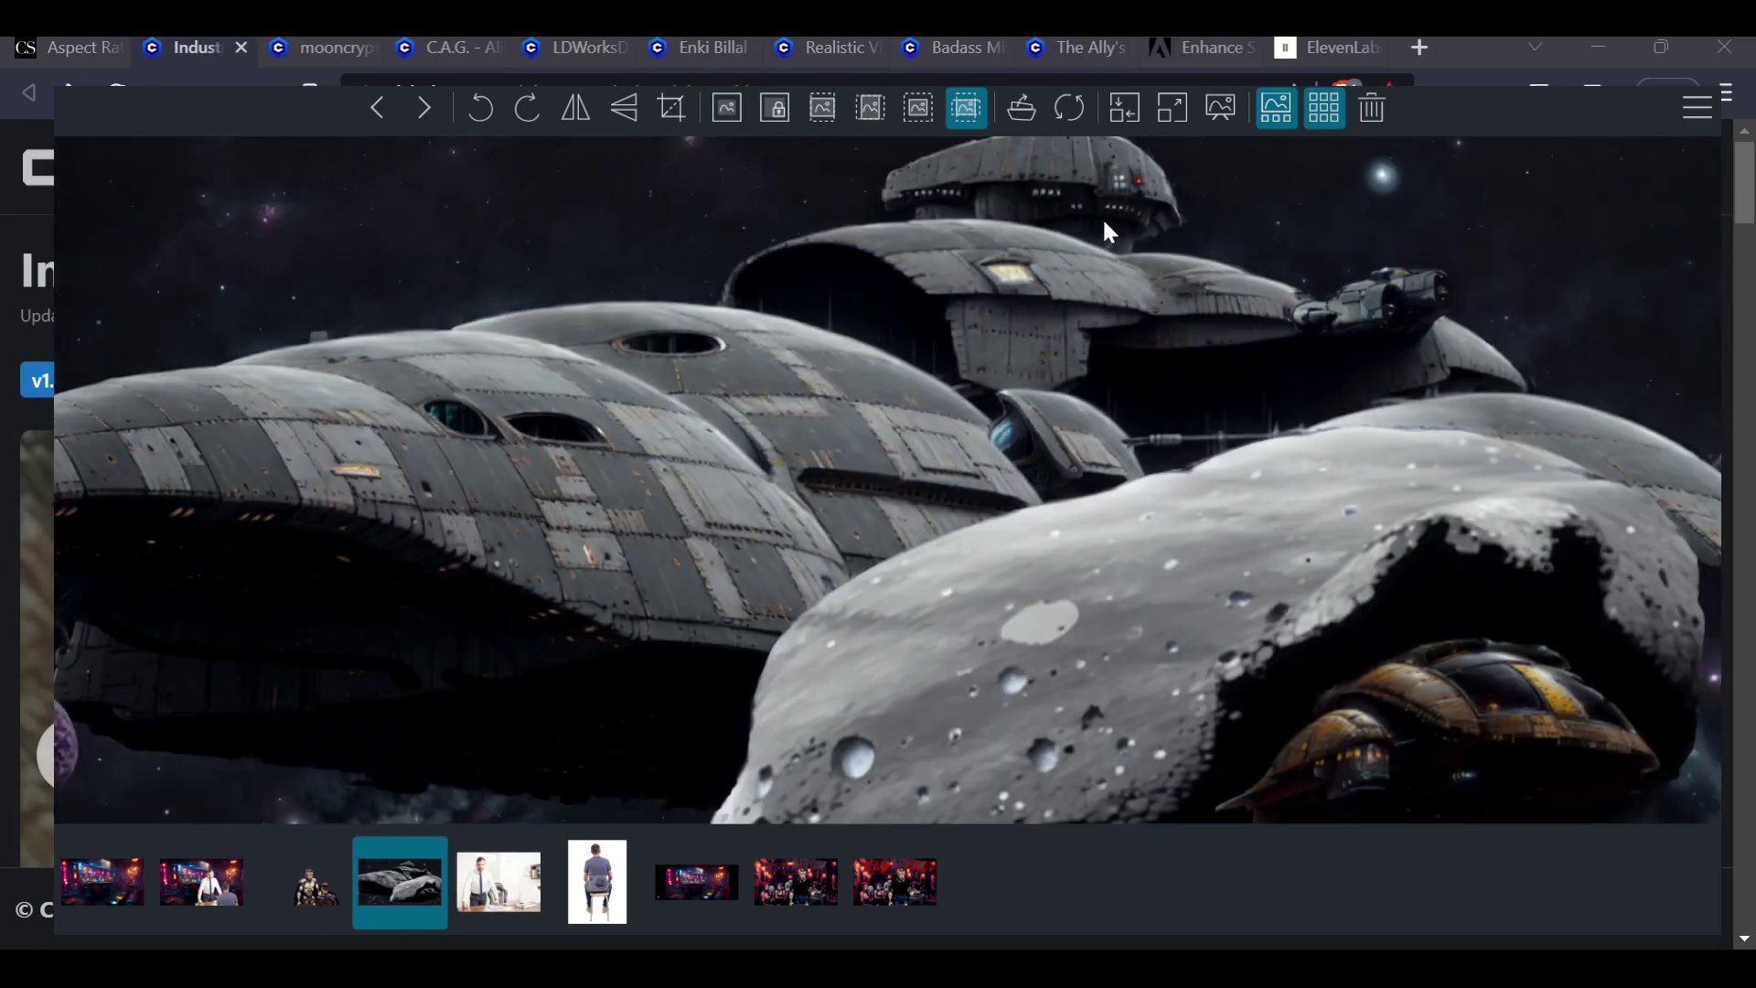
scroll(1131, 329, "down", 4)
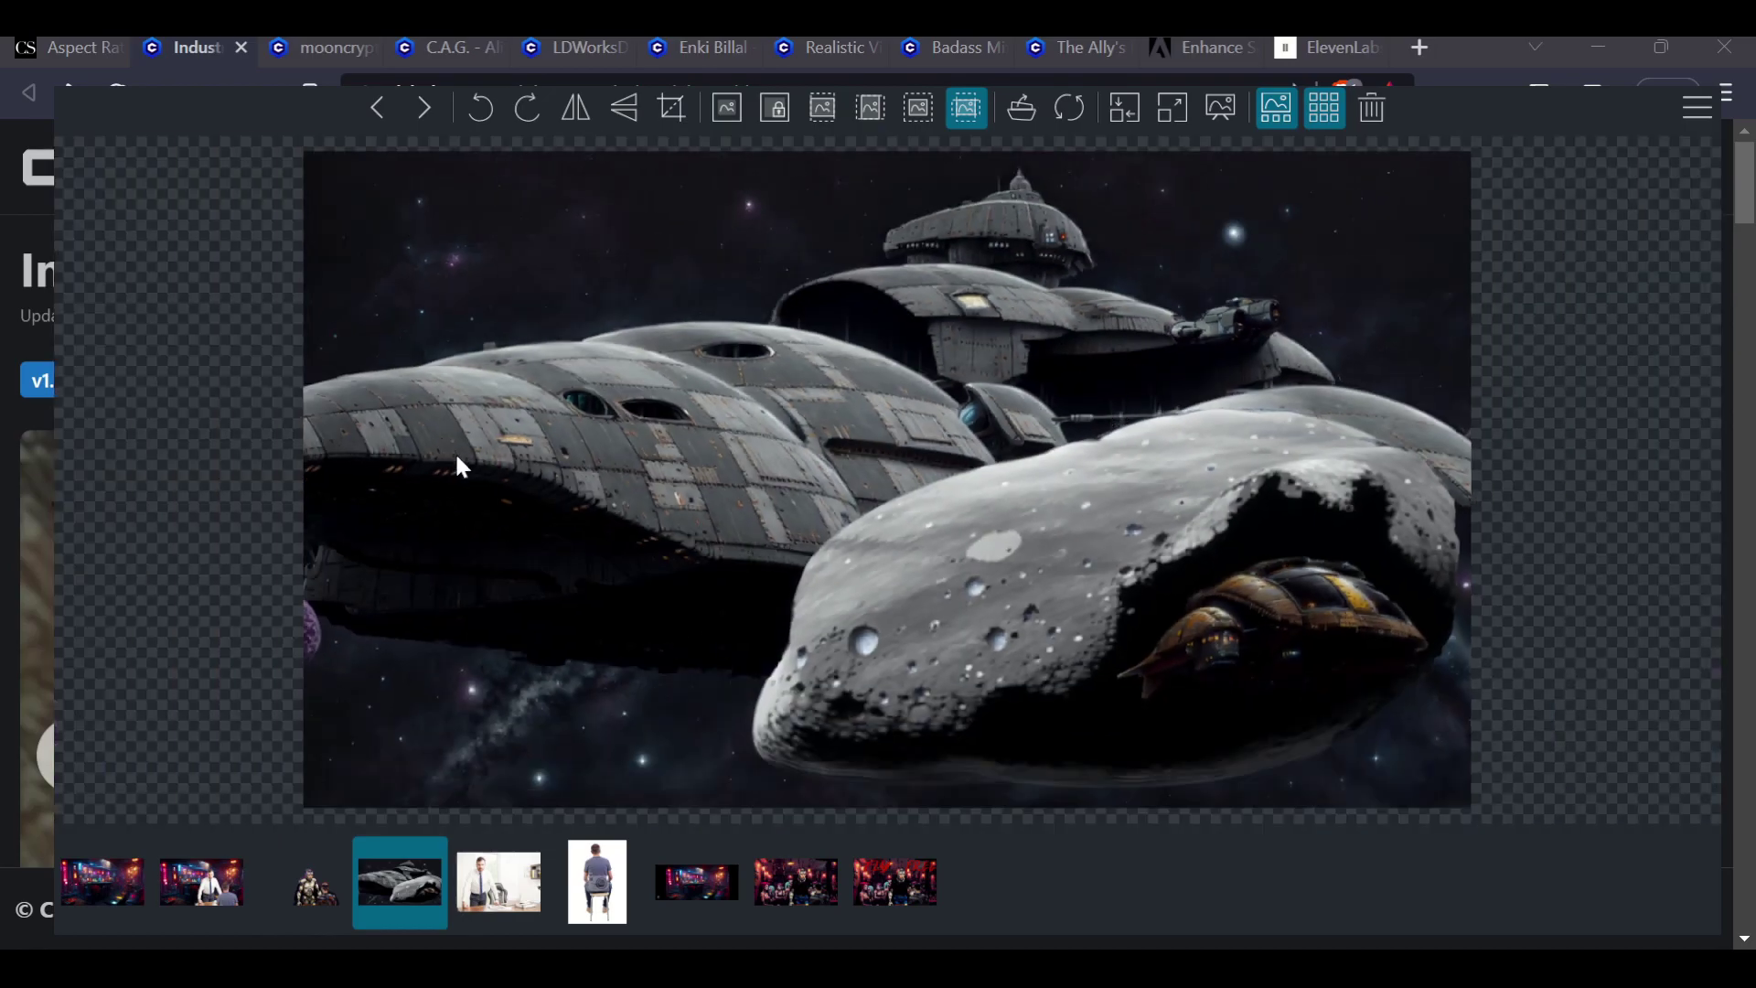
scroll(766, 395, "up", 6)
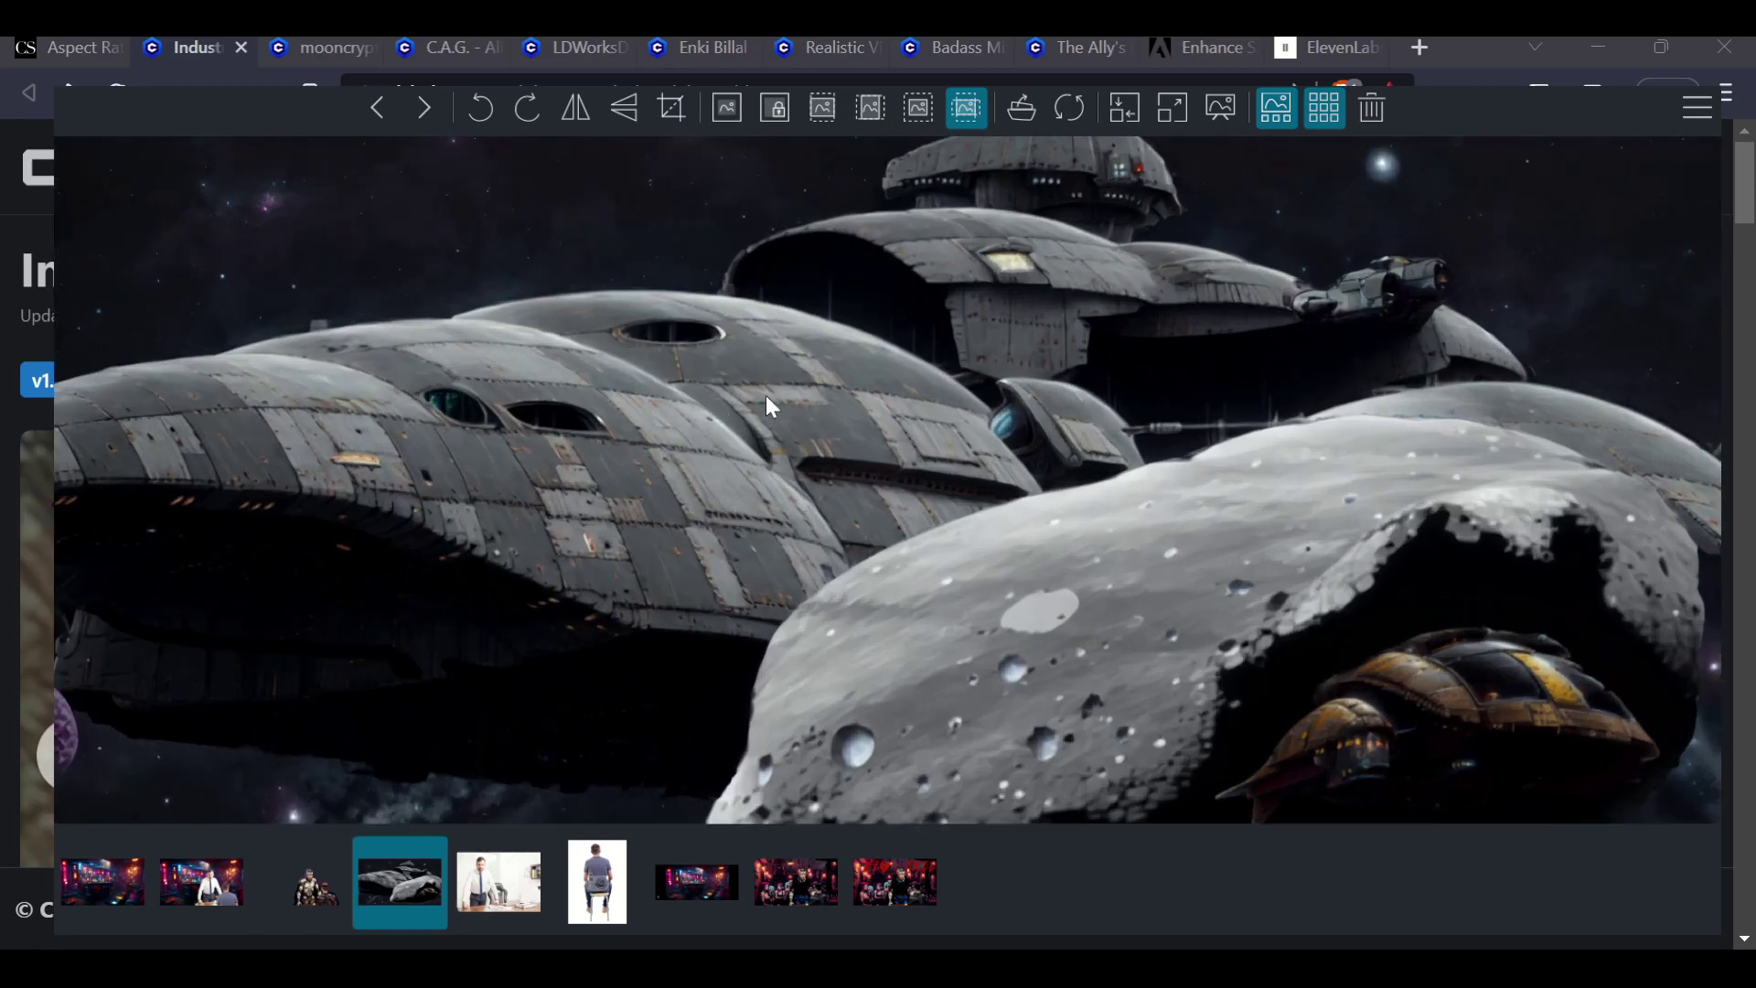
left_click_drag(765, 408, 865, 236)
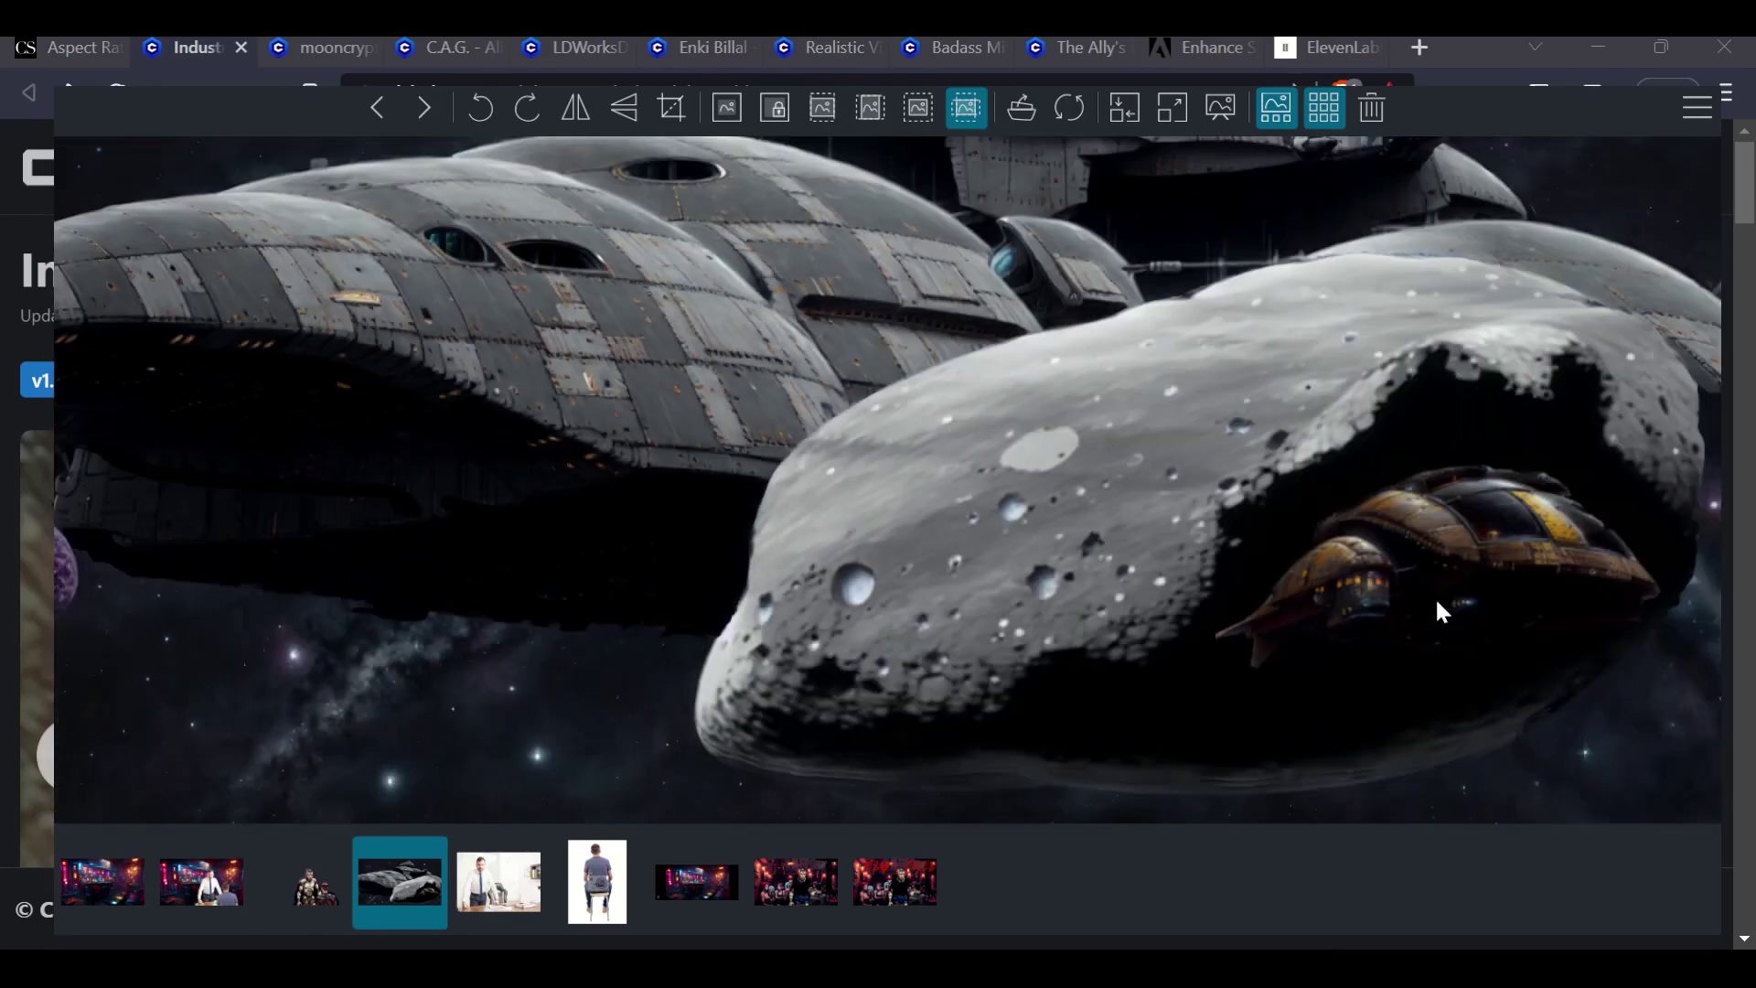
left_click_drag(1162, 482, 998, 472)
scroll(994, 463, "down", 2)
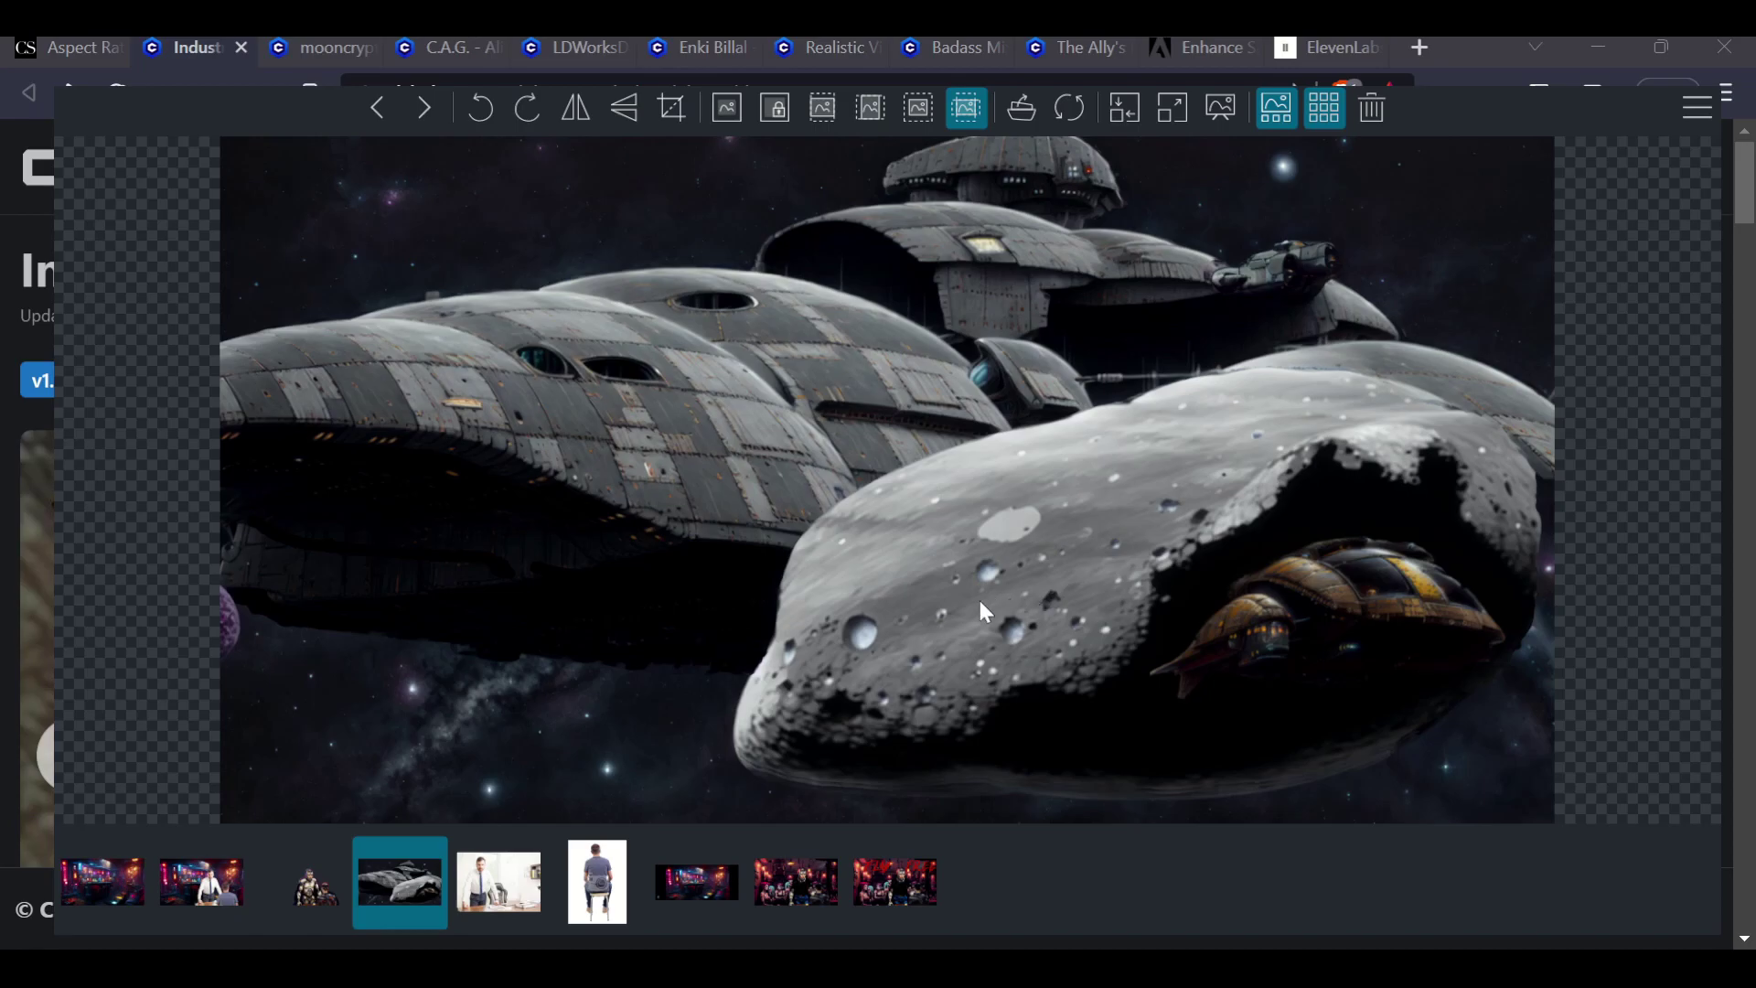
- Open the red-lit bar picture with the cyborg in a black sweater and examine his mechanical arms and hand up close
left_click(778, 887)
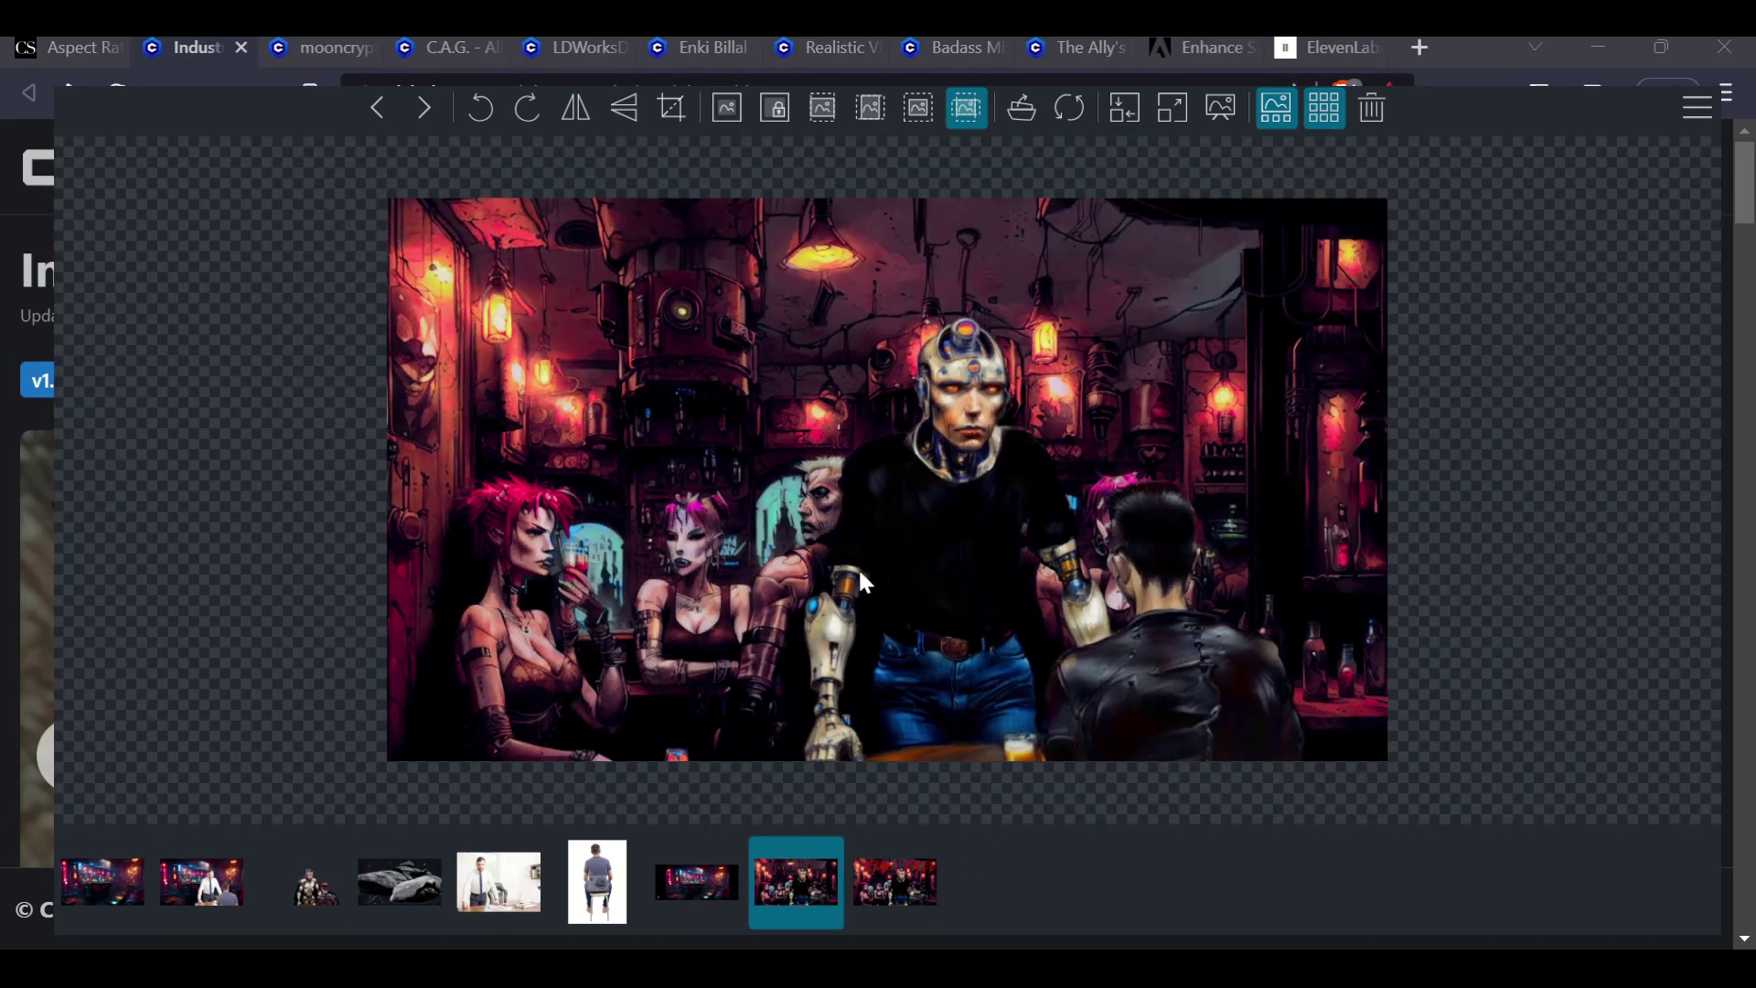
scroll(1035, 540, "up", 1)
scroll(851, 586, "up", 2)
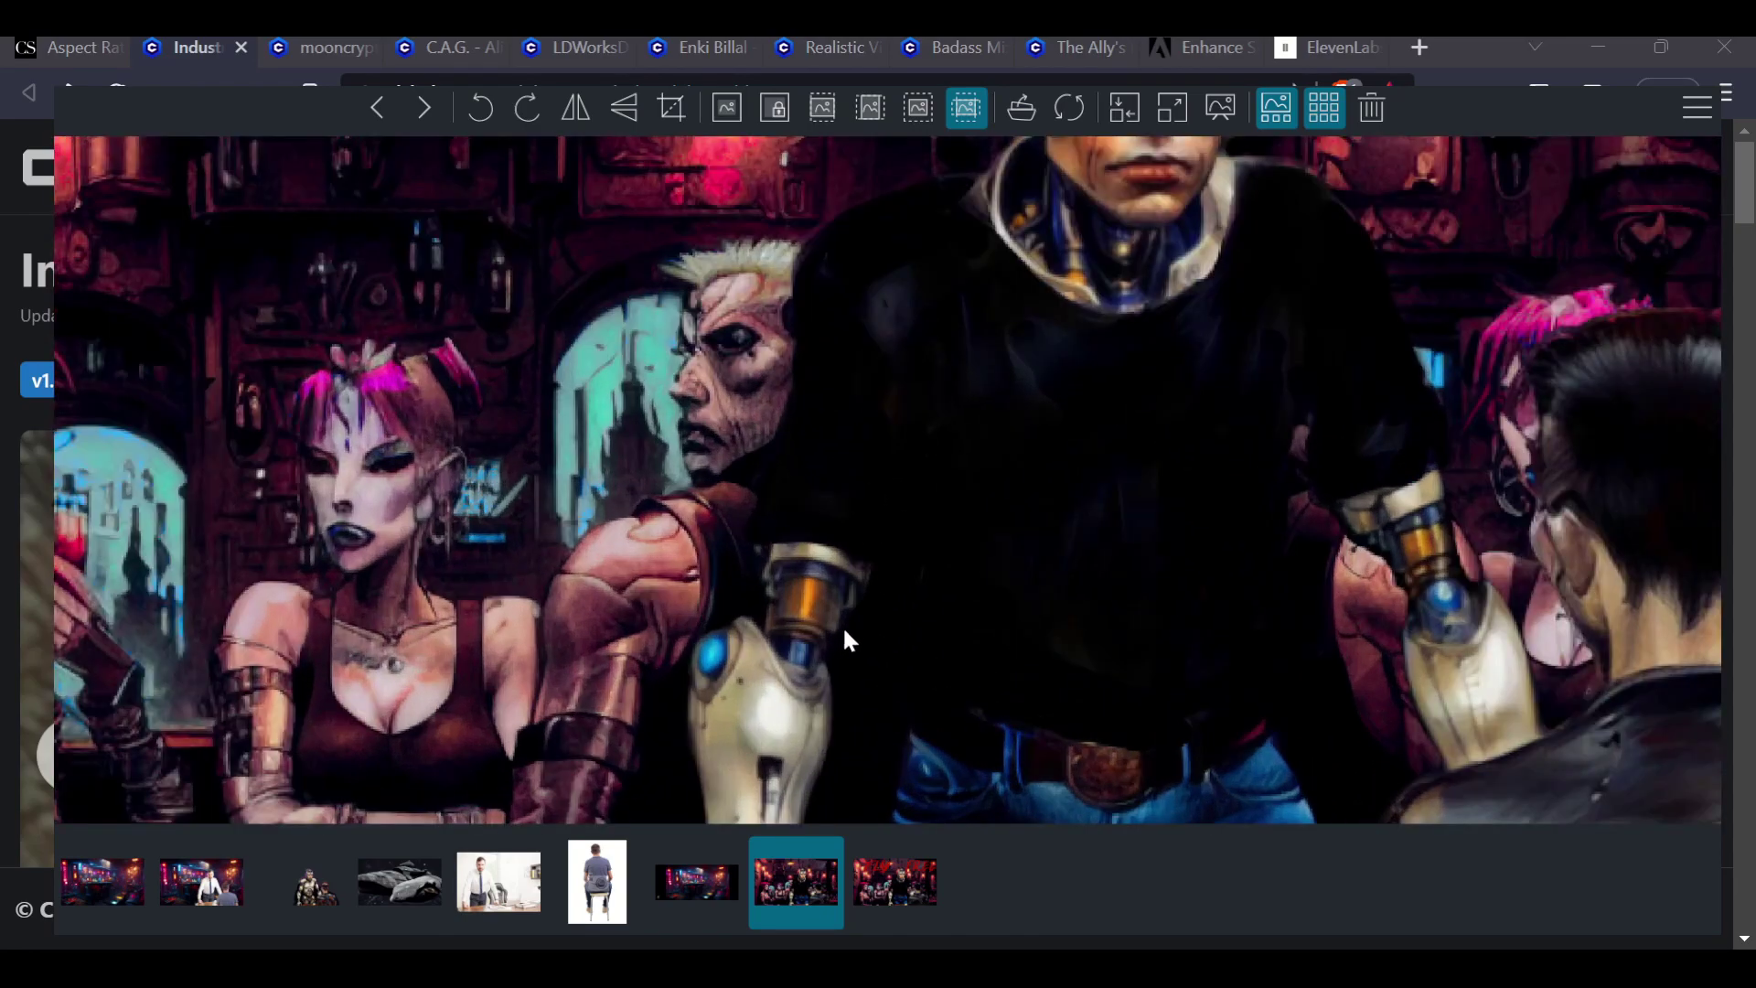
scroll(851, 633, "up", 2)
scroll(789, 412, "up", 2)
left_click_drag(730, 203, 615, 243)
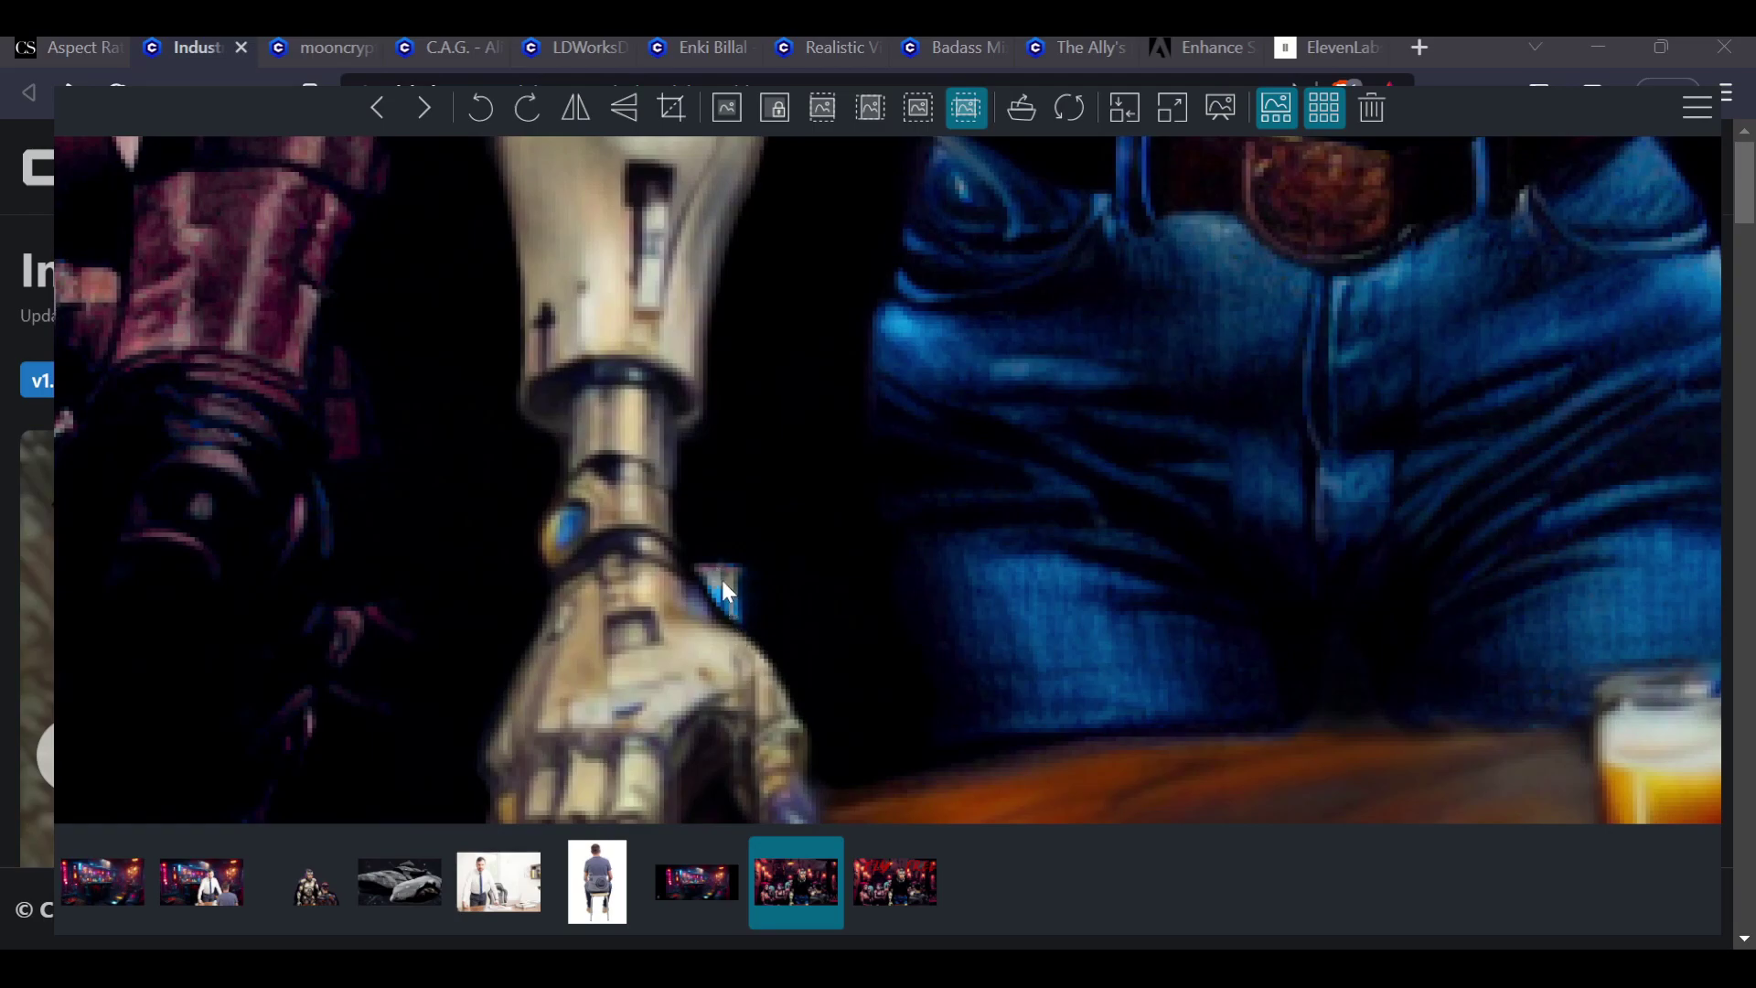
scroll(731, 585, "down", 3)
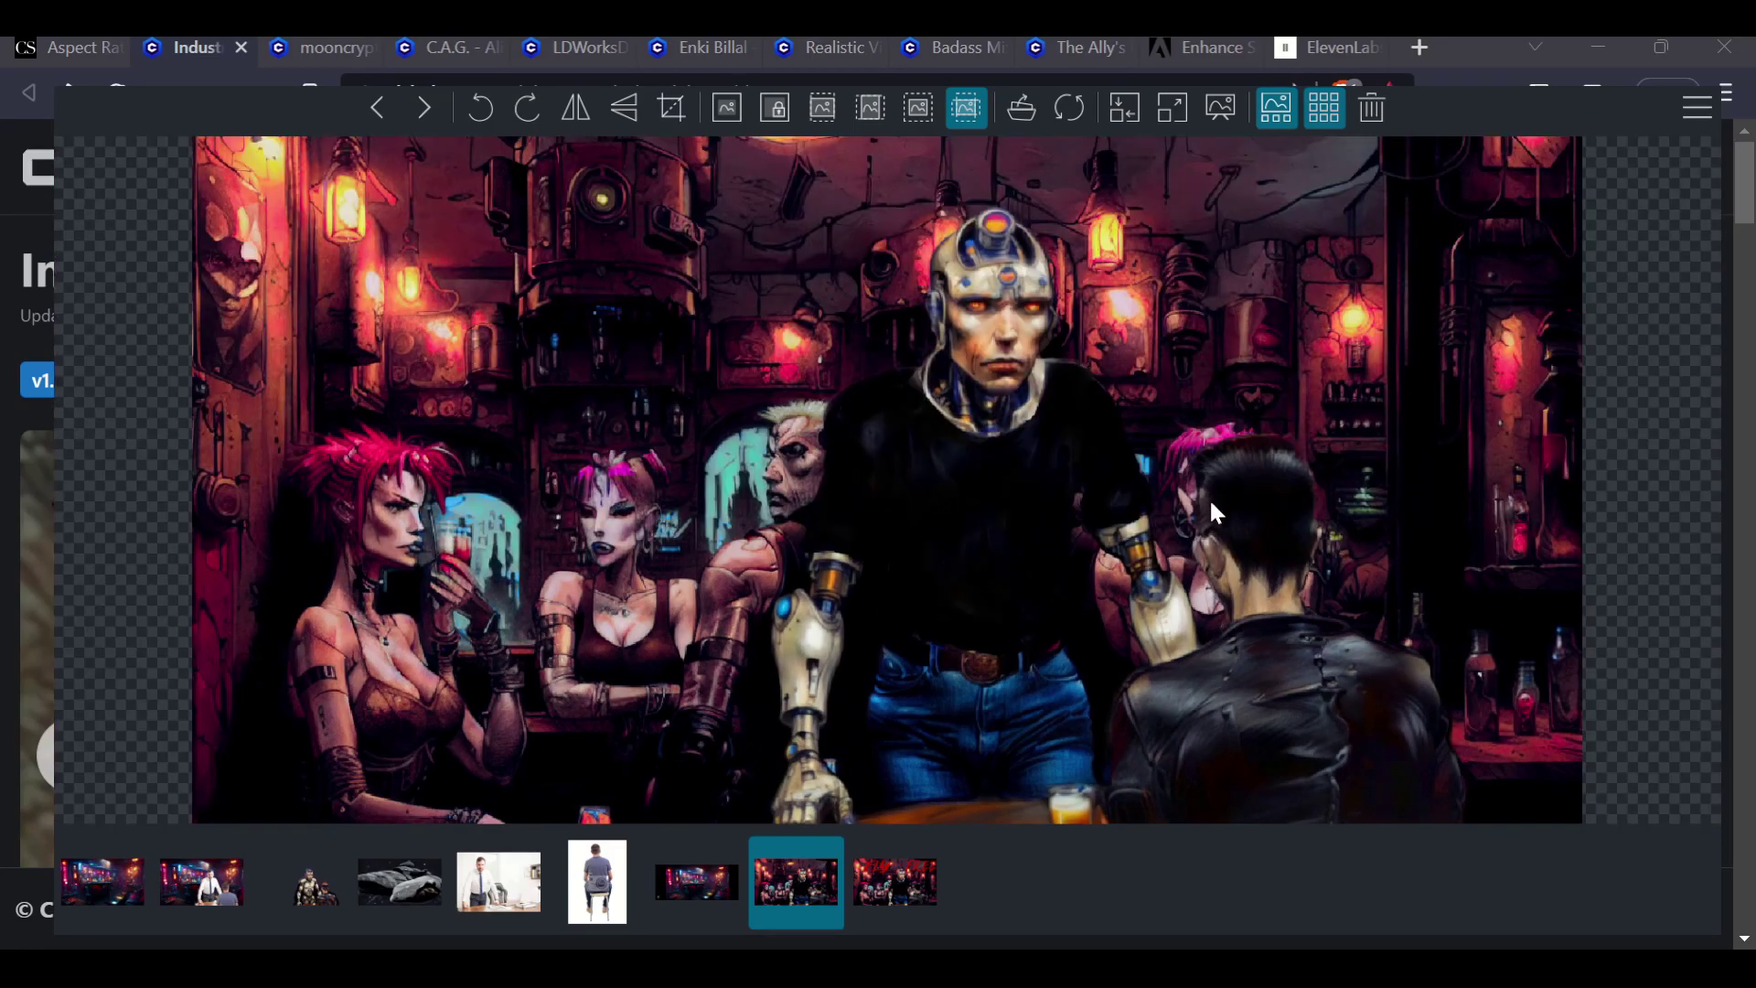
scroll(1211, 496, "up", 4)
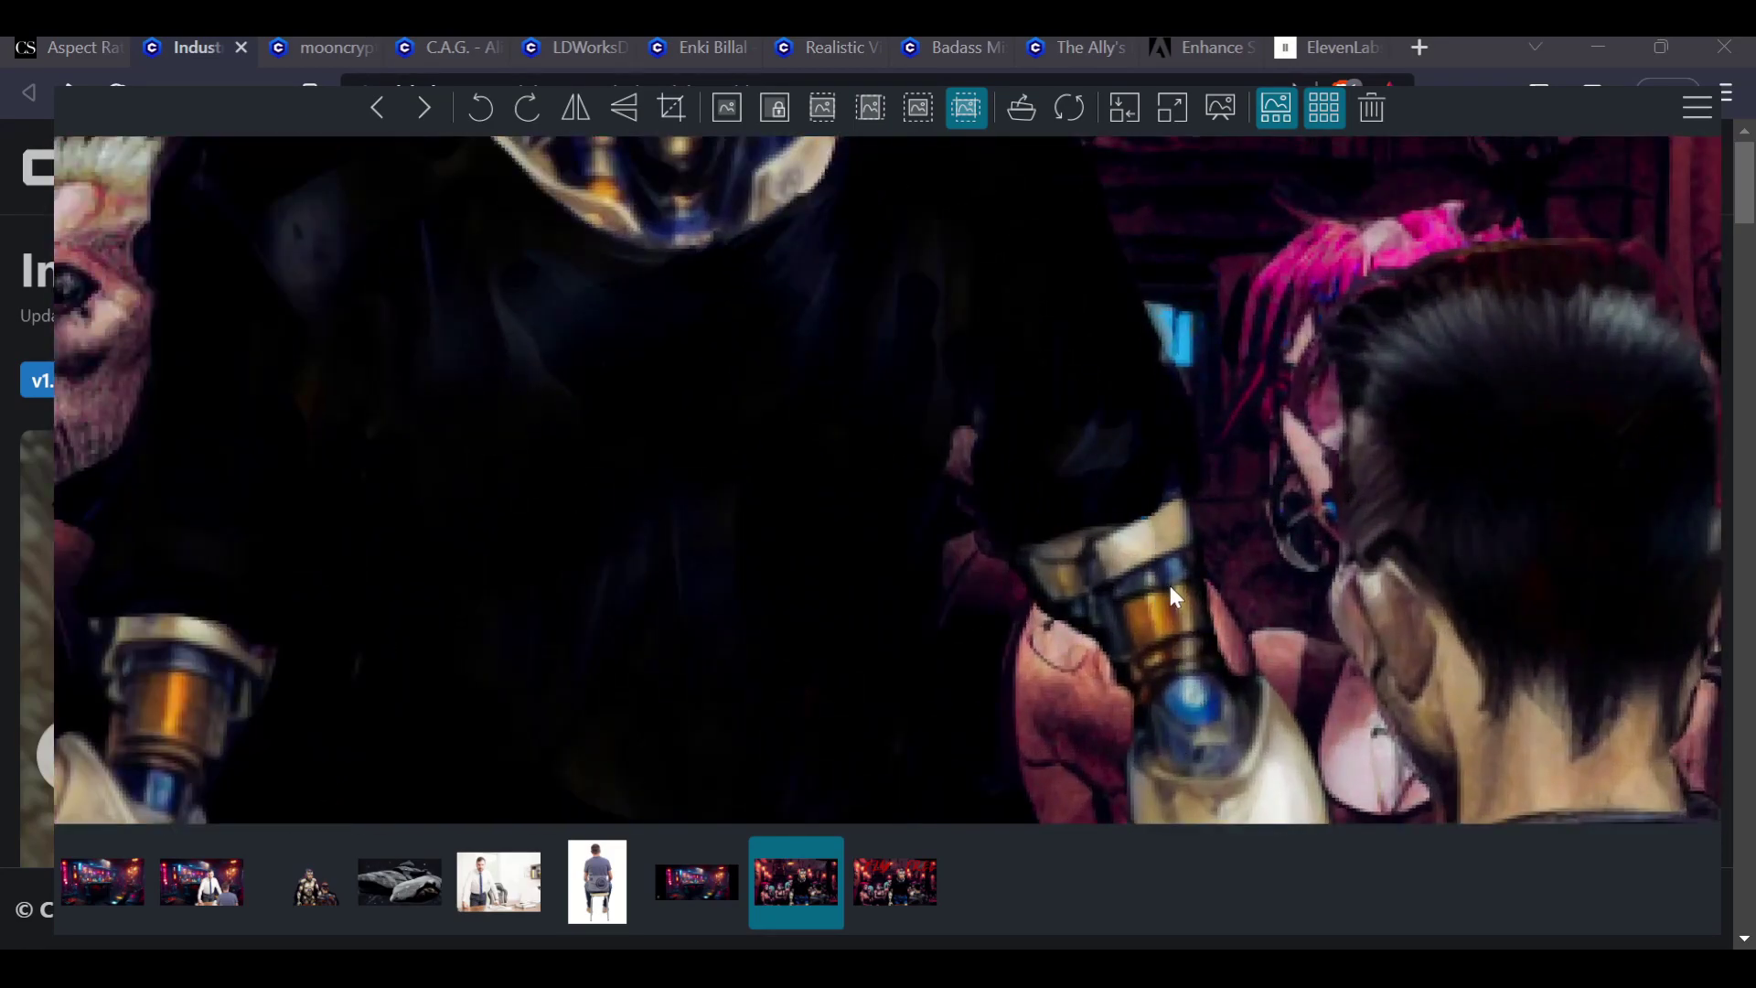
scroll(1085, 365, "down", 4)
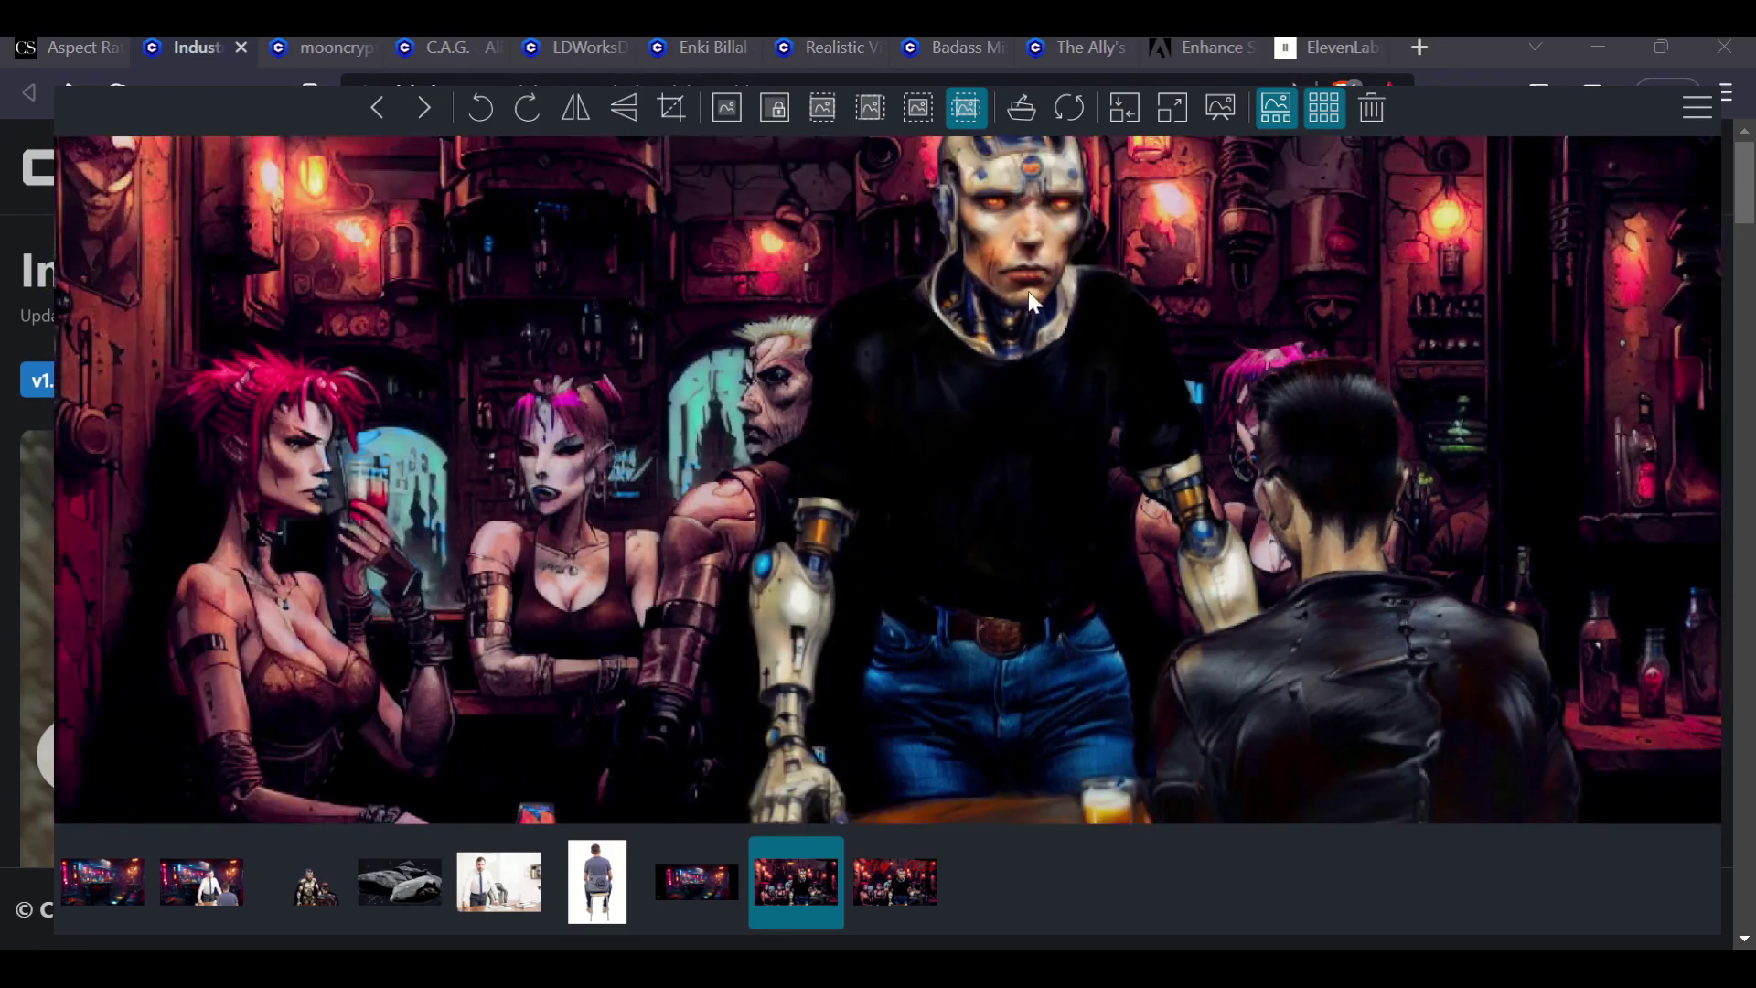
- Examine the cyborg's face, head and mechanical neck up close, and return to the whole bar picture
scroll(1026, 295, "up", 3)
scroll(1011, 381, "down", 3)
scroll(1006, 428, "up", 4)
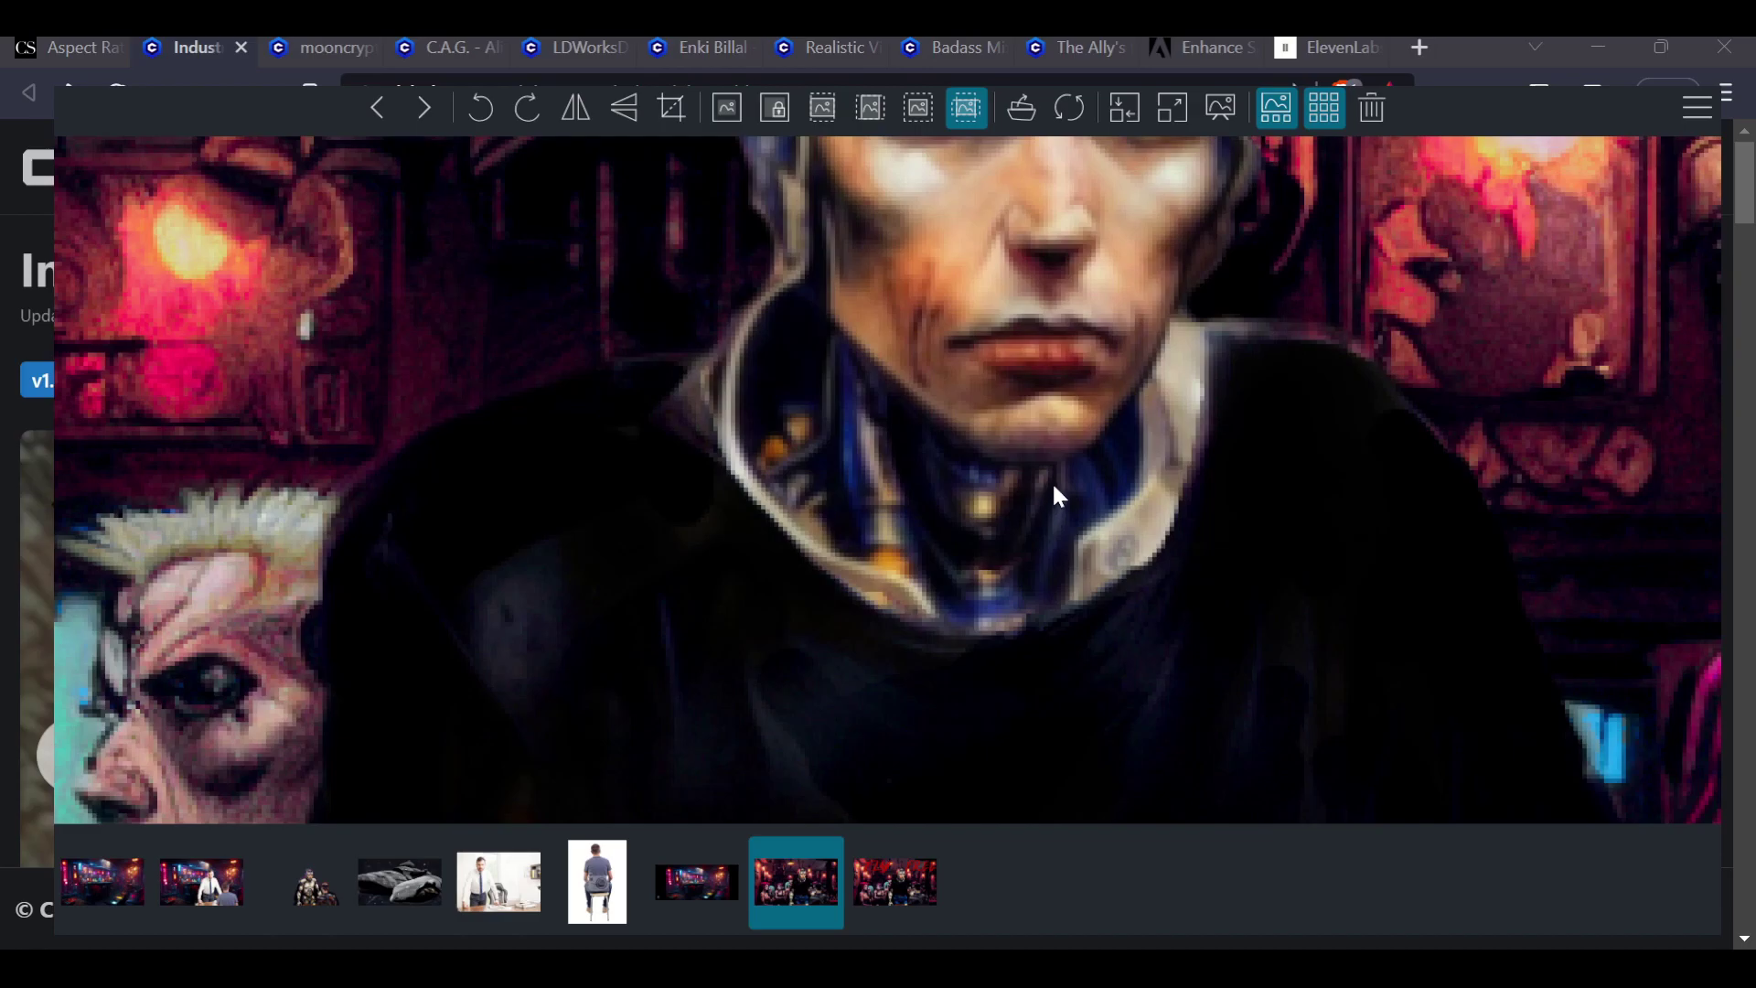
scroll(1011, 423, "down", 3)
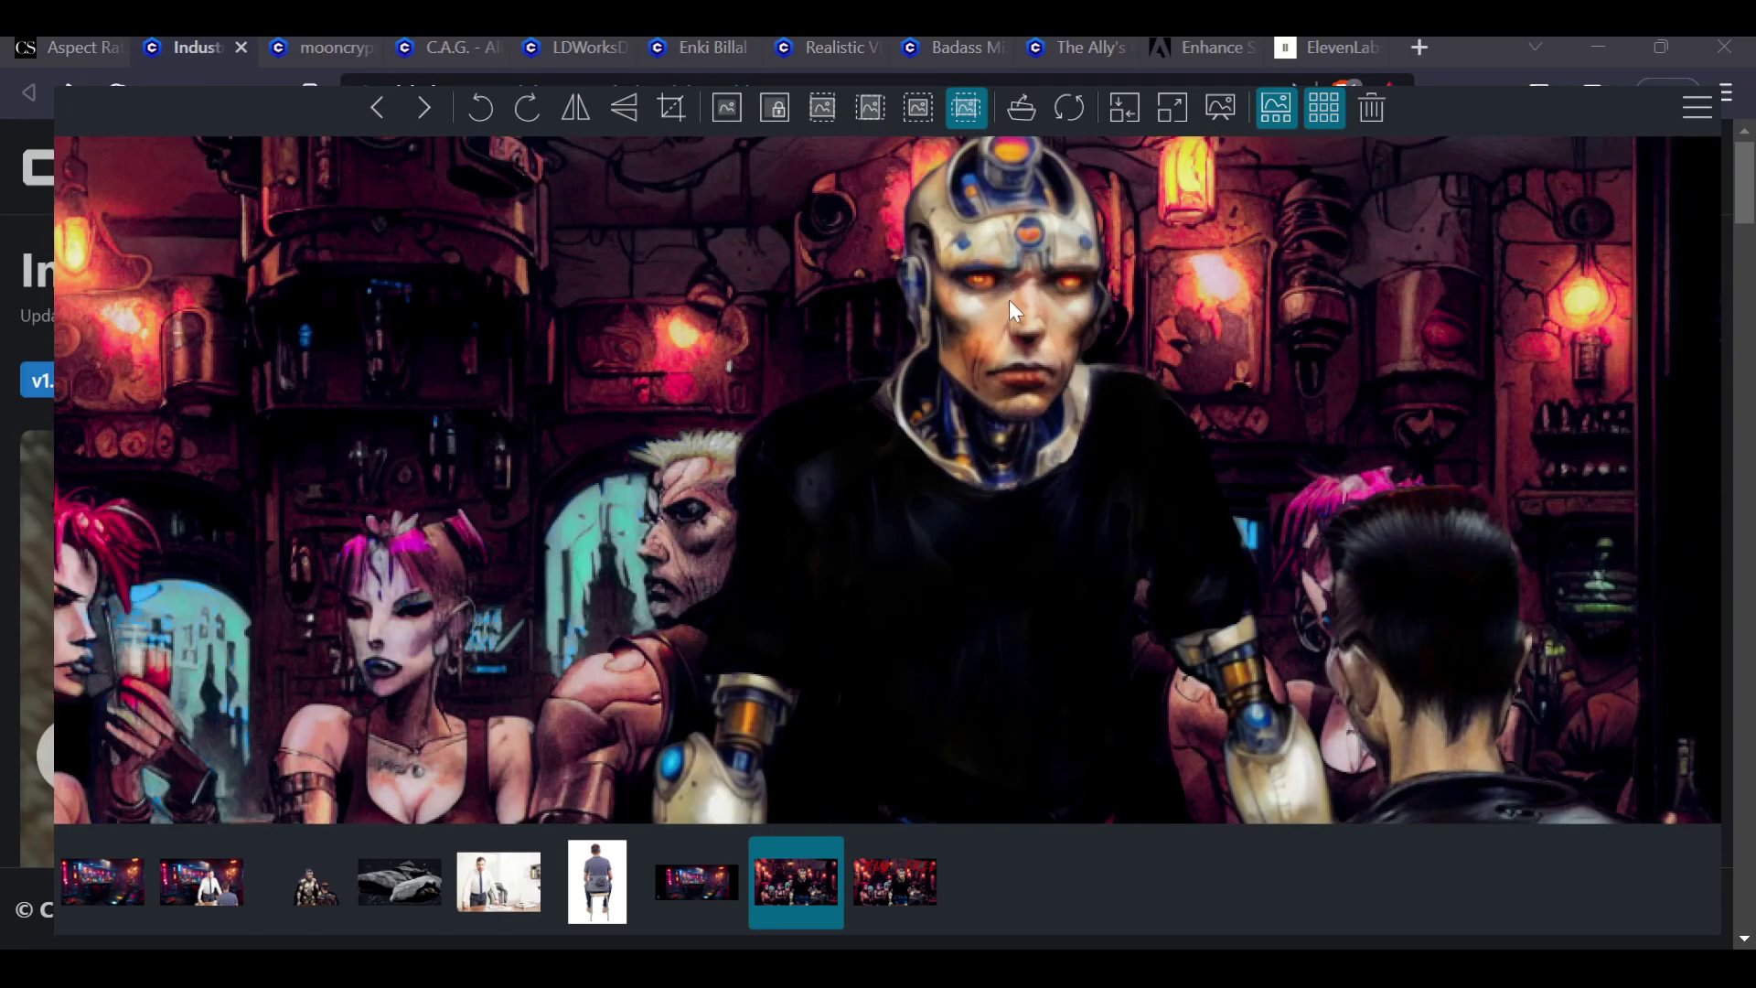
scroll(1009, 236, "up", 3)
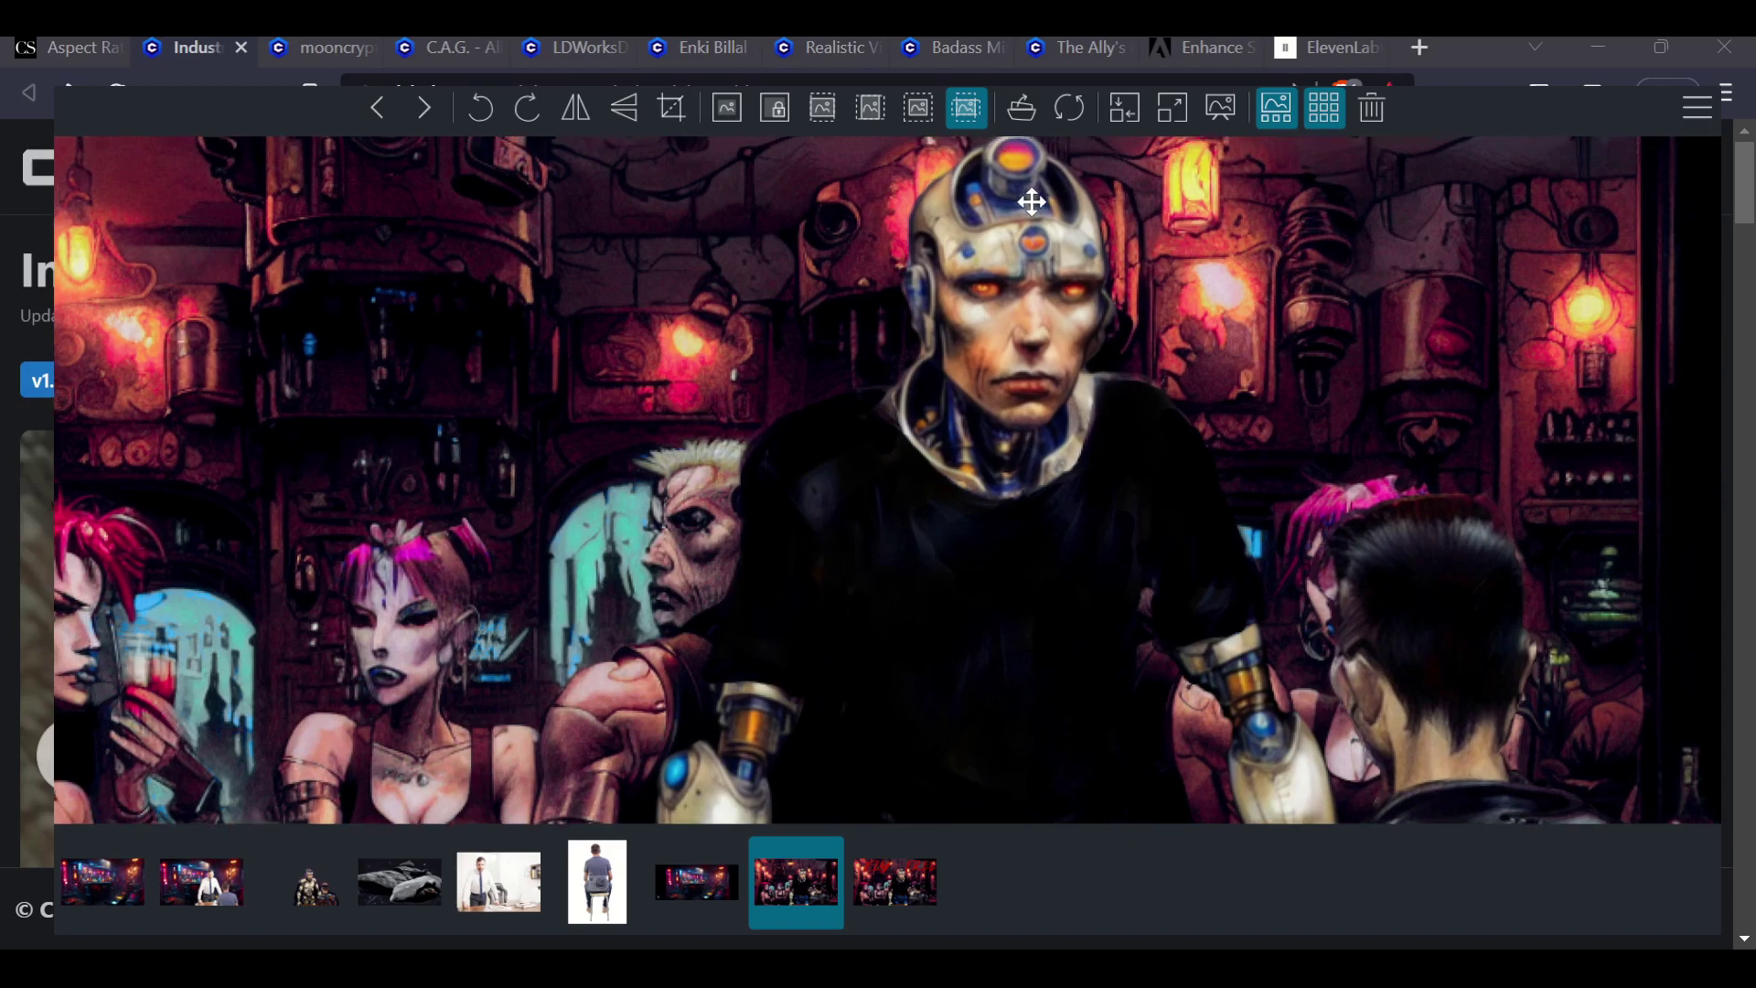
scroll(1052, 384, "down", 2)
scroll(1061, 403, "up", 2)
scroll(1065, 415, "down", 3)
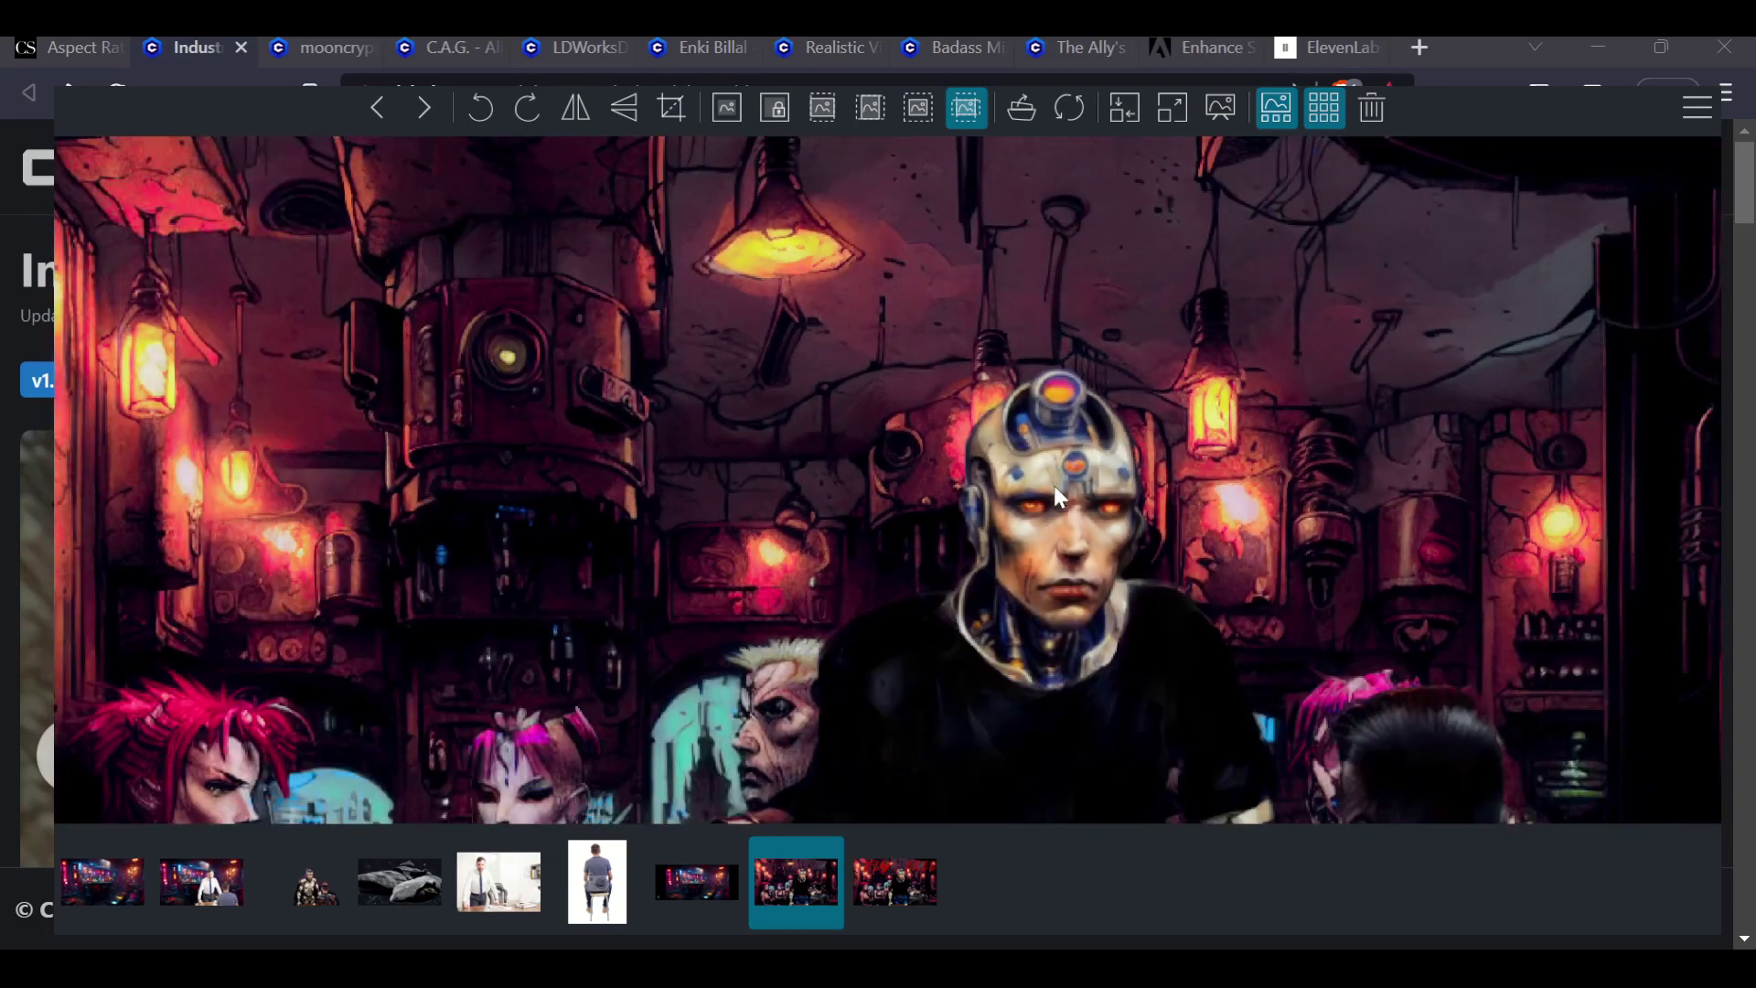
scroll(1059, 491, "up", 2)
scroll(1072, 564, "down", 4)
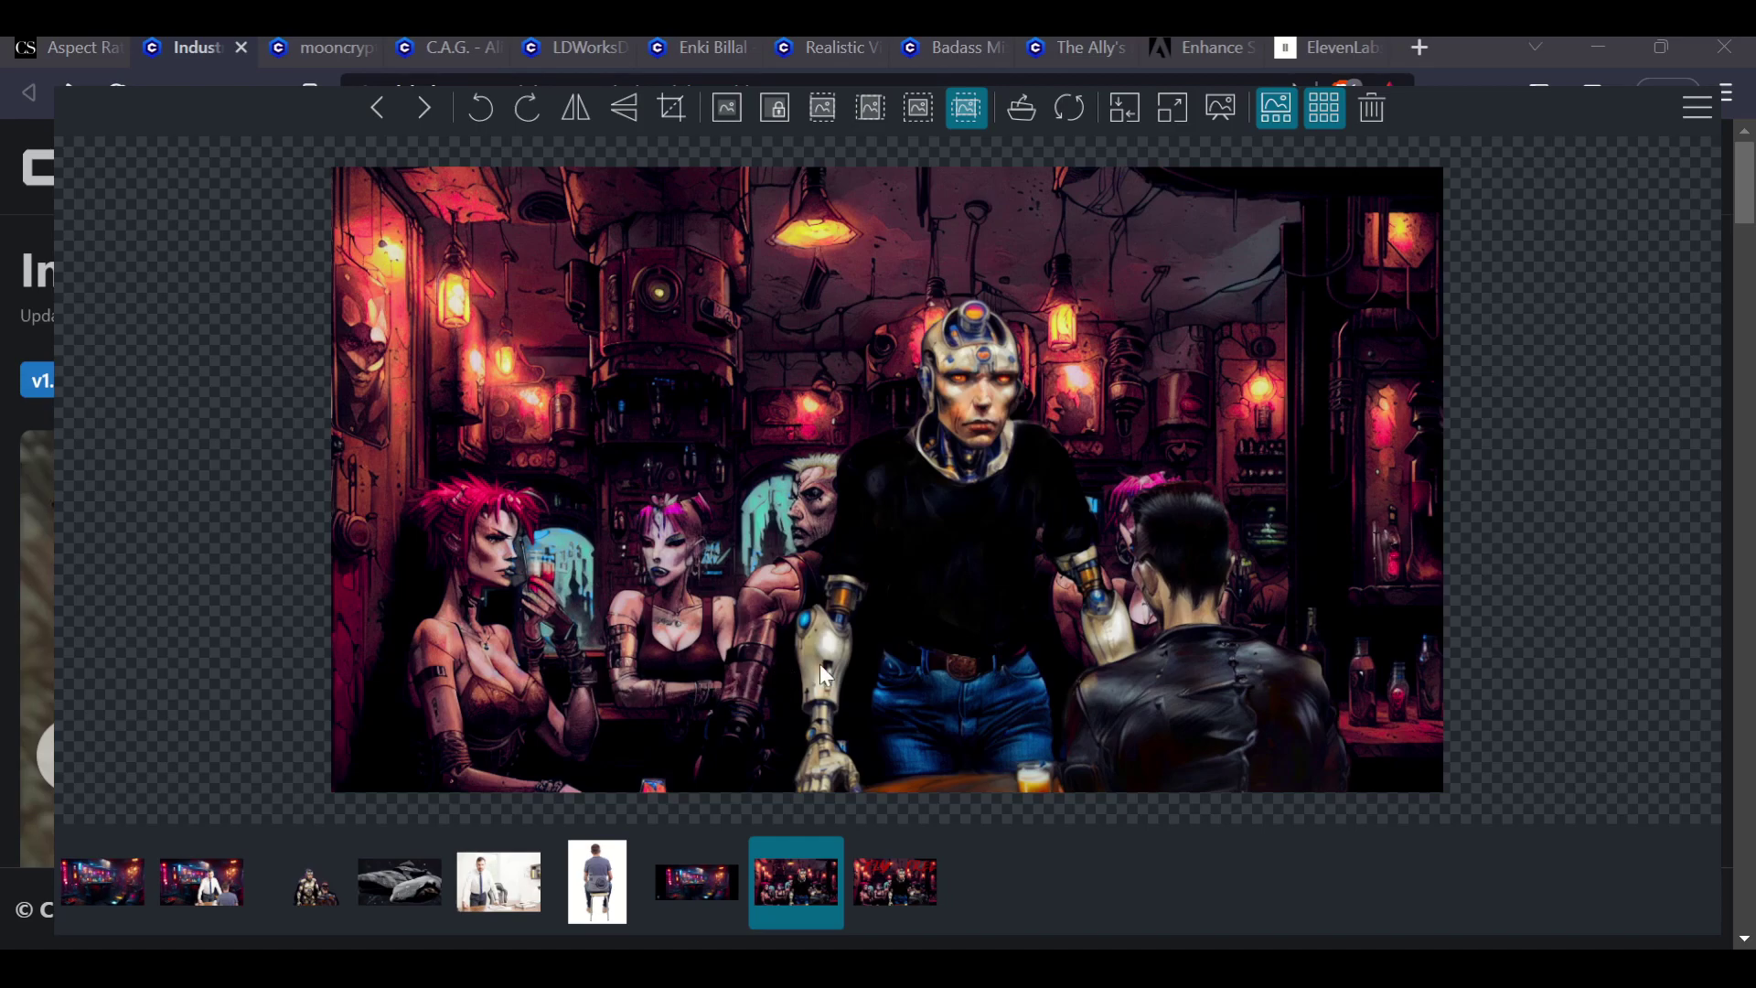
- Inspect the bar patrons, the background and the man in the leather jacket up close, and return to the wider scene
scroll(640, 631, "up", 1)
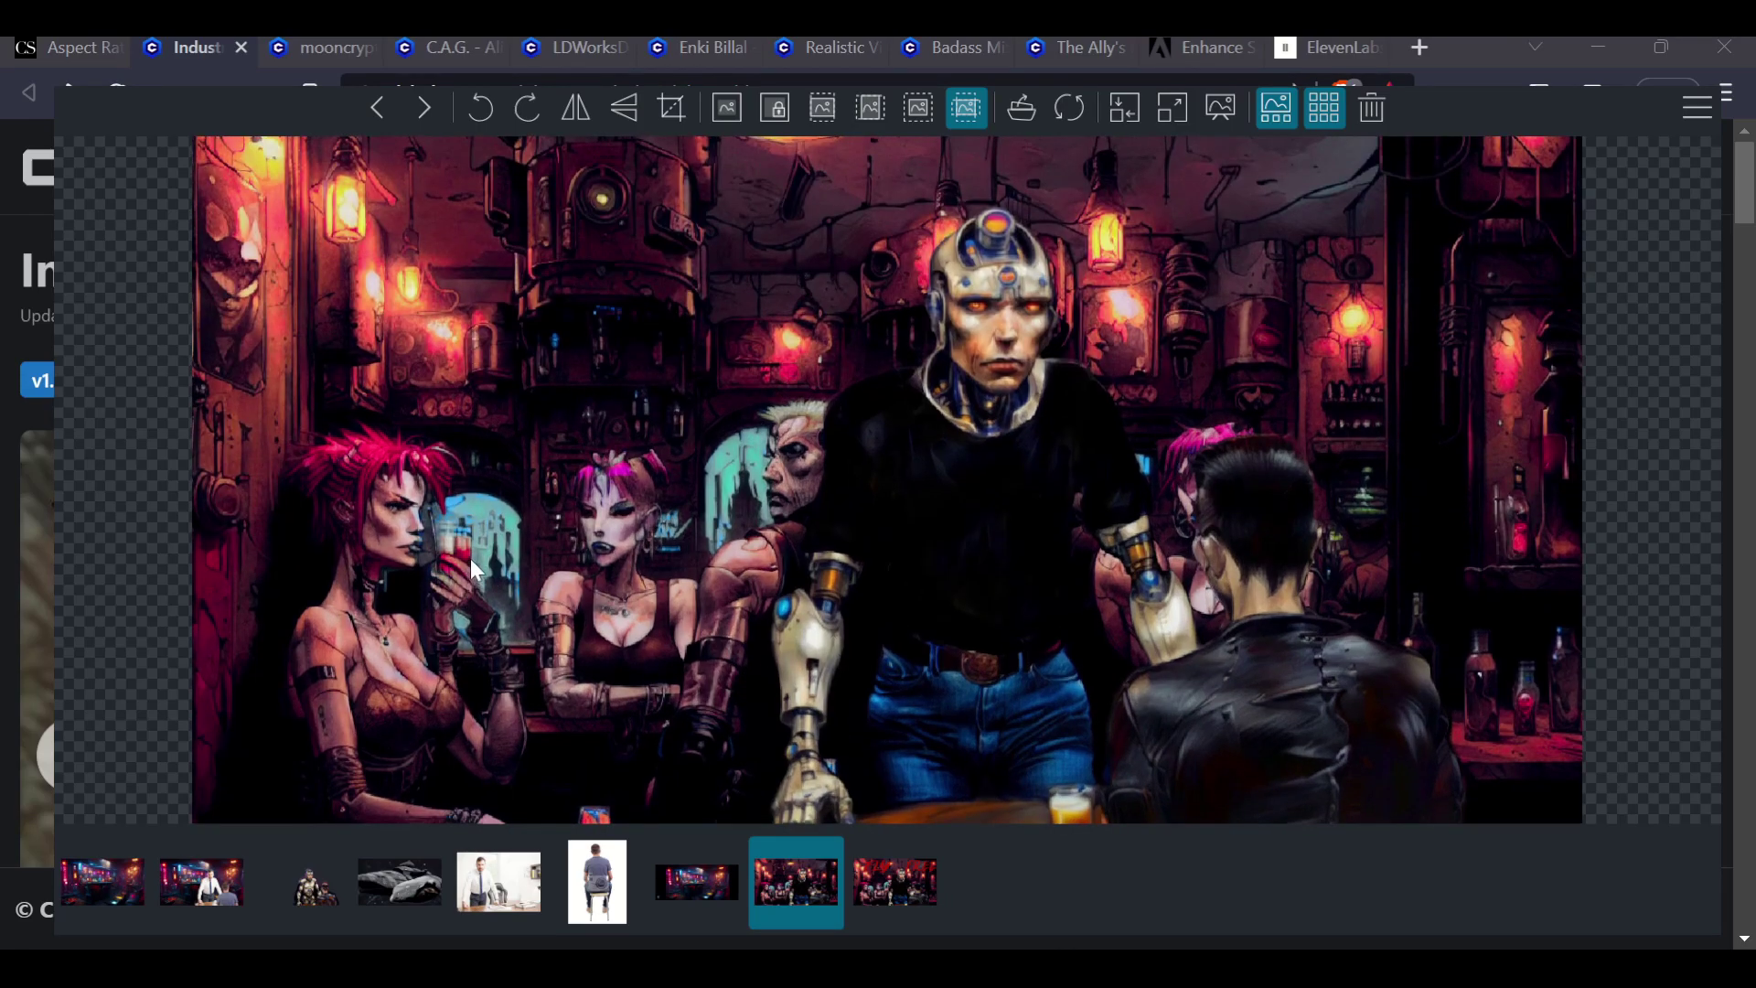
scroll(470, 565, "up", 2)
left_click_drag(272, 545, 686, 568)
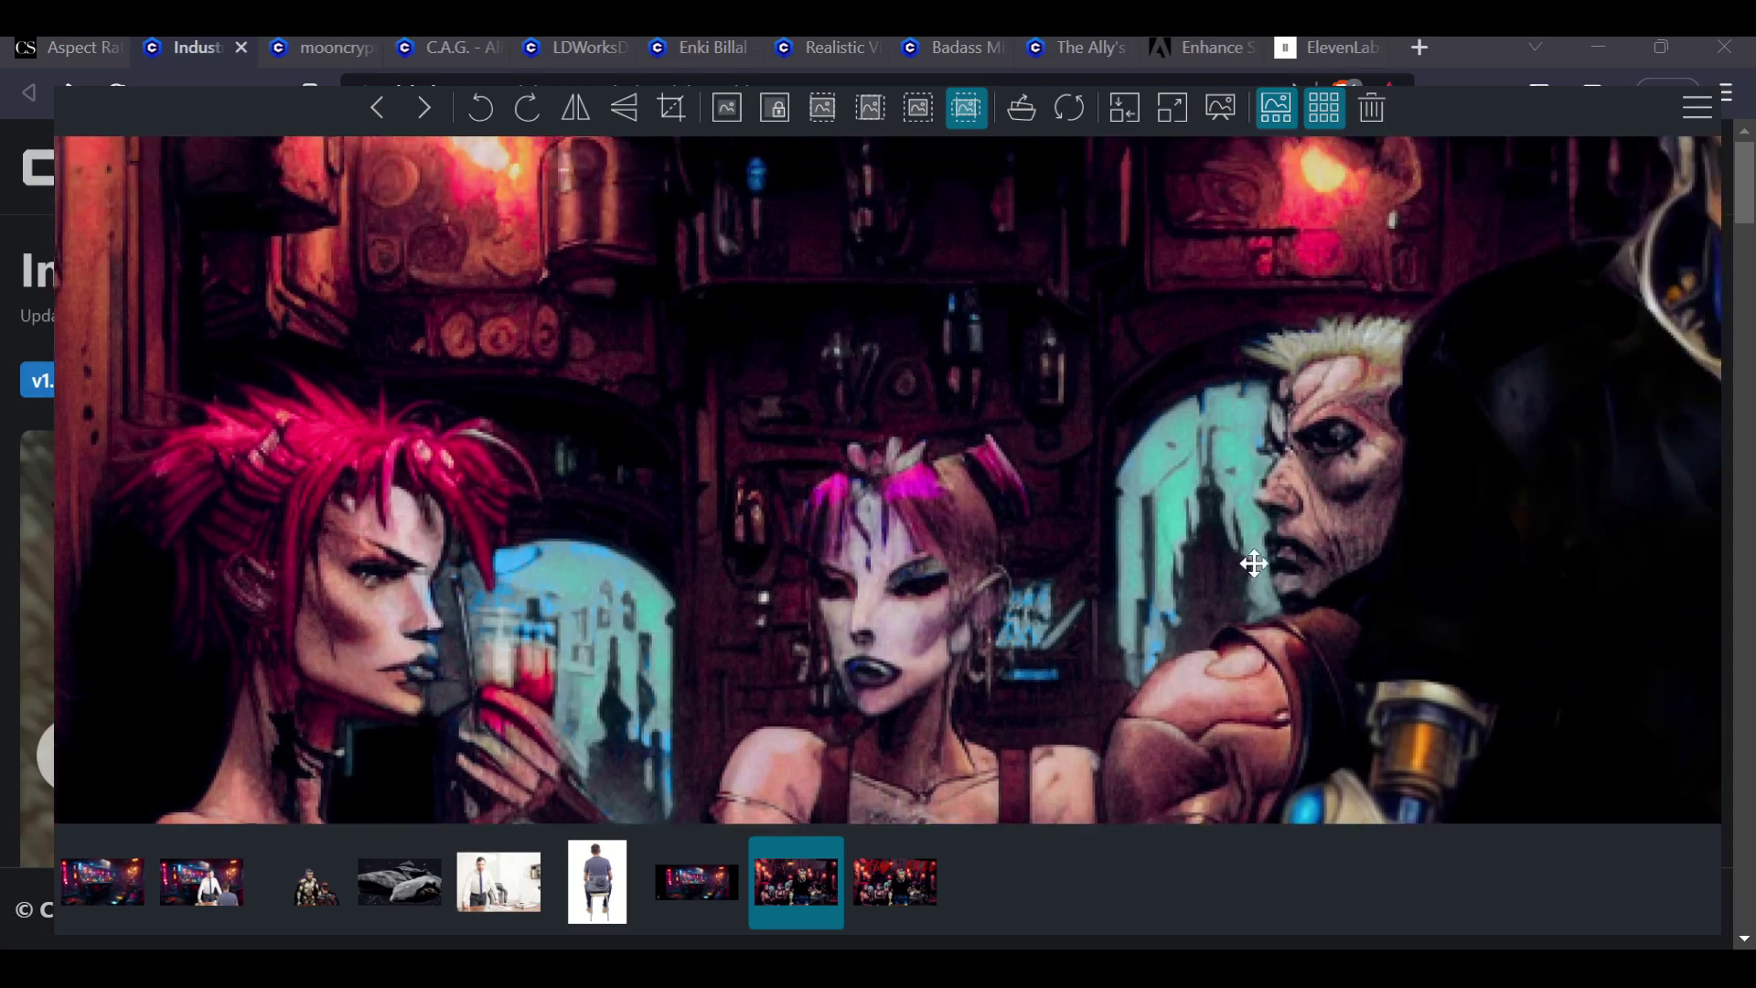
left_click_drag(1262, 211, 92, 238)
left_click_drag(1066, 266, 1072, 136)
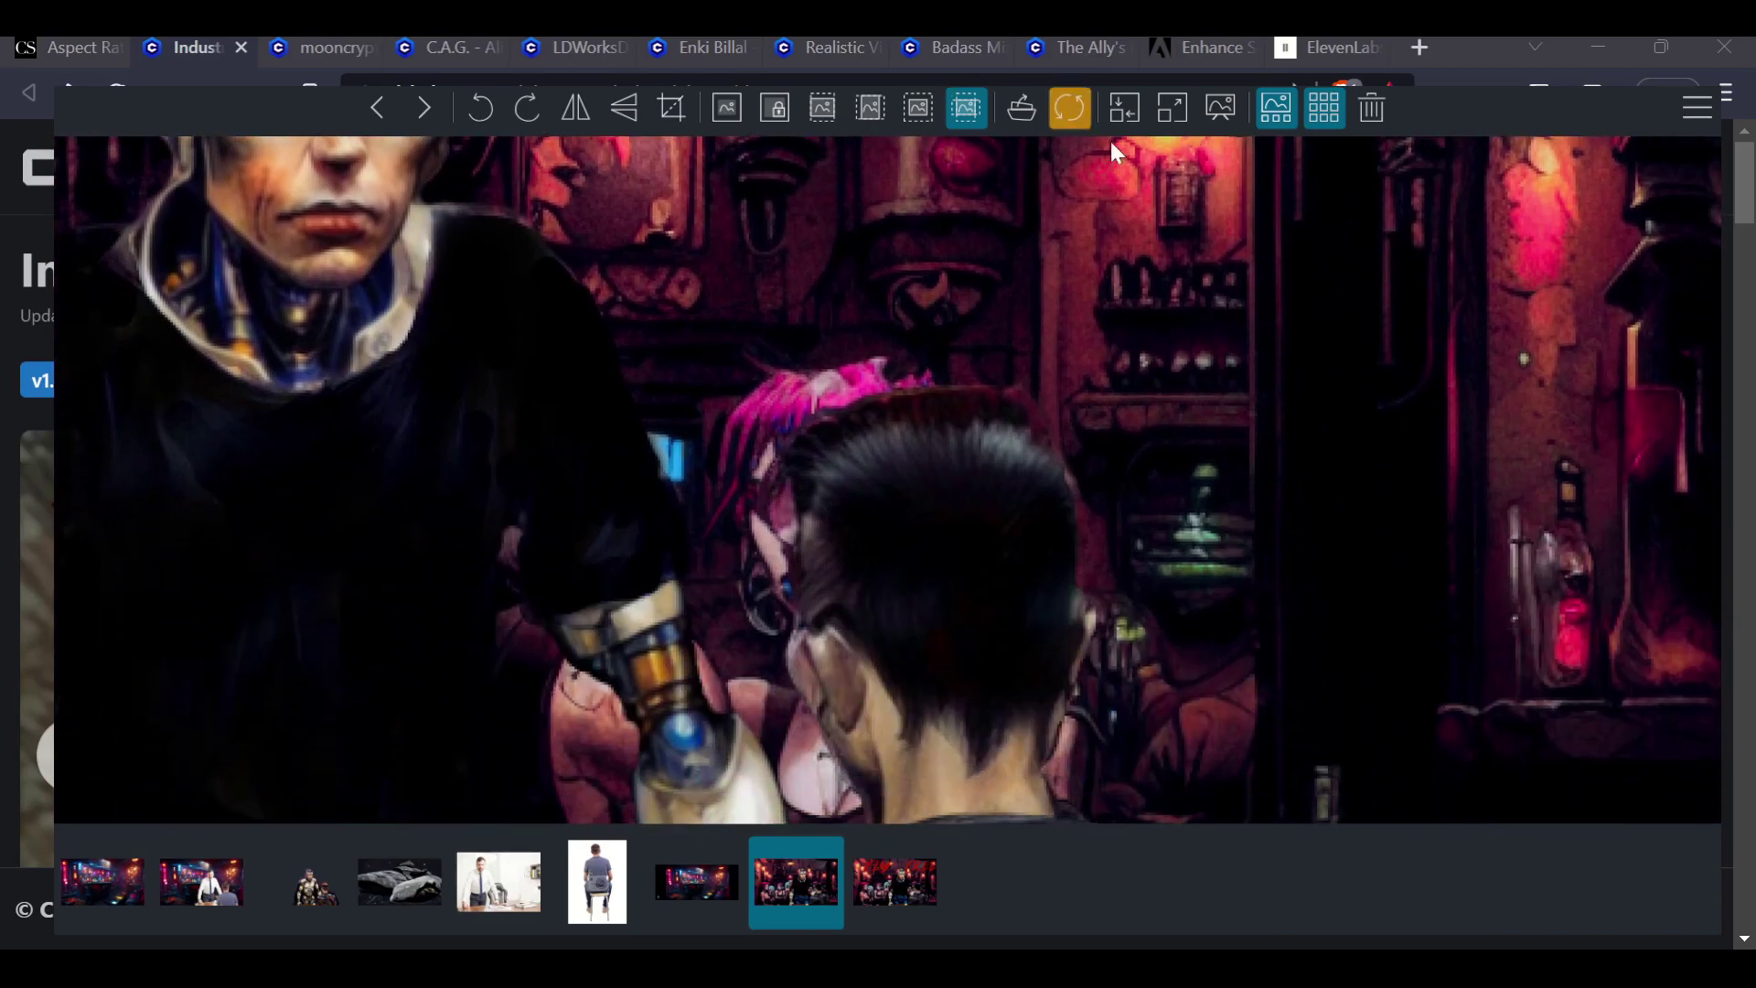
left_click(1070, 115)
scroll(1293, 532, "down", 5)
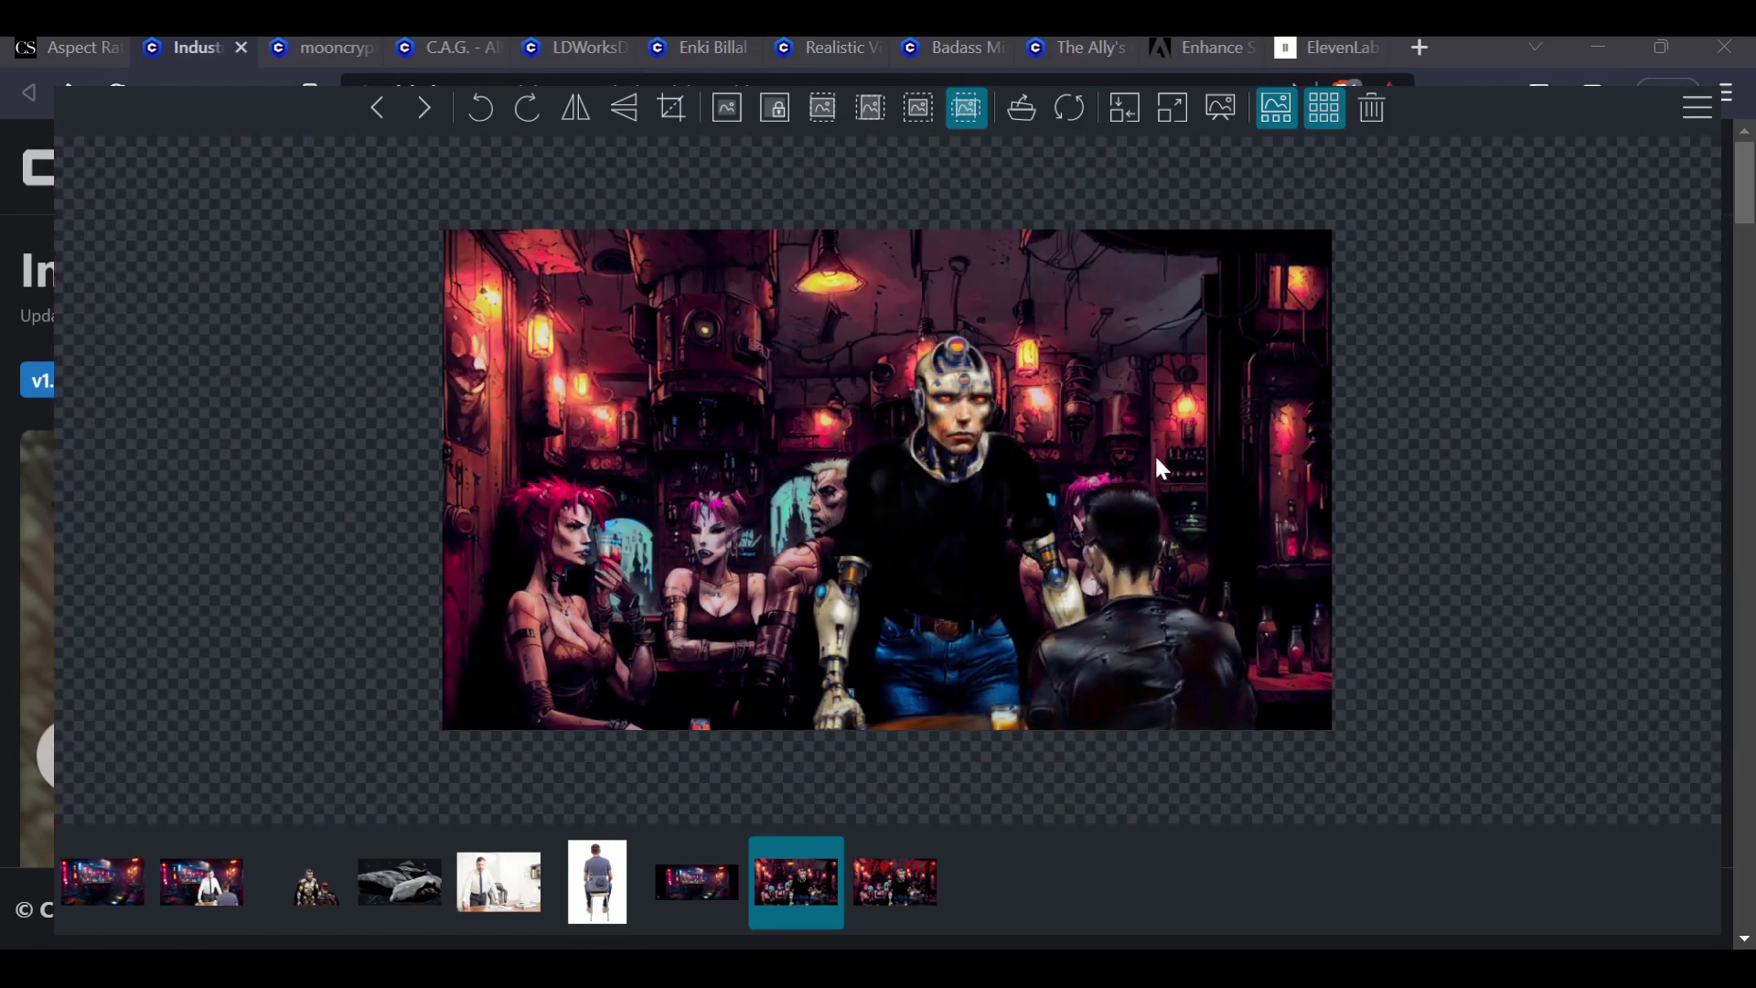
scroll(1157, 460, "up", 10)
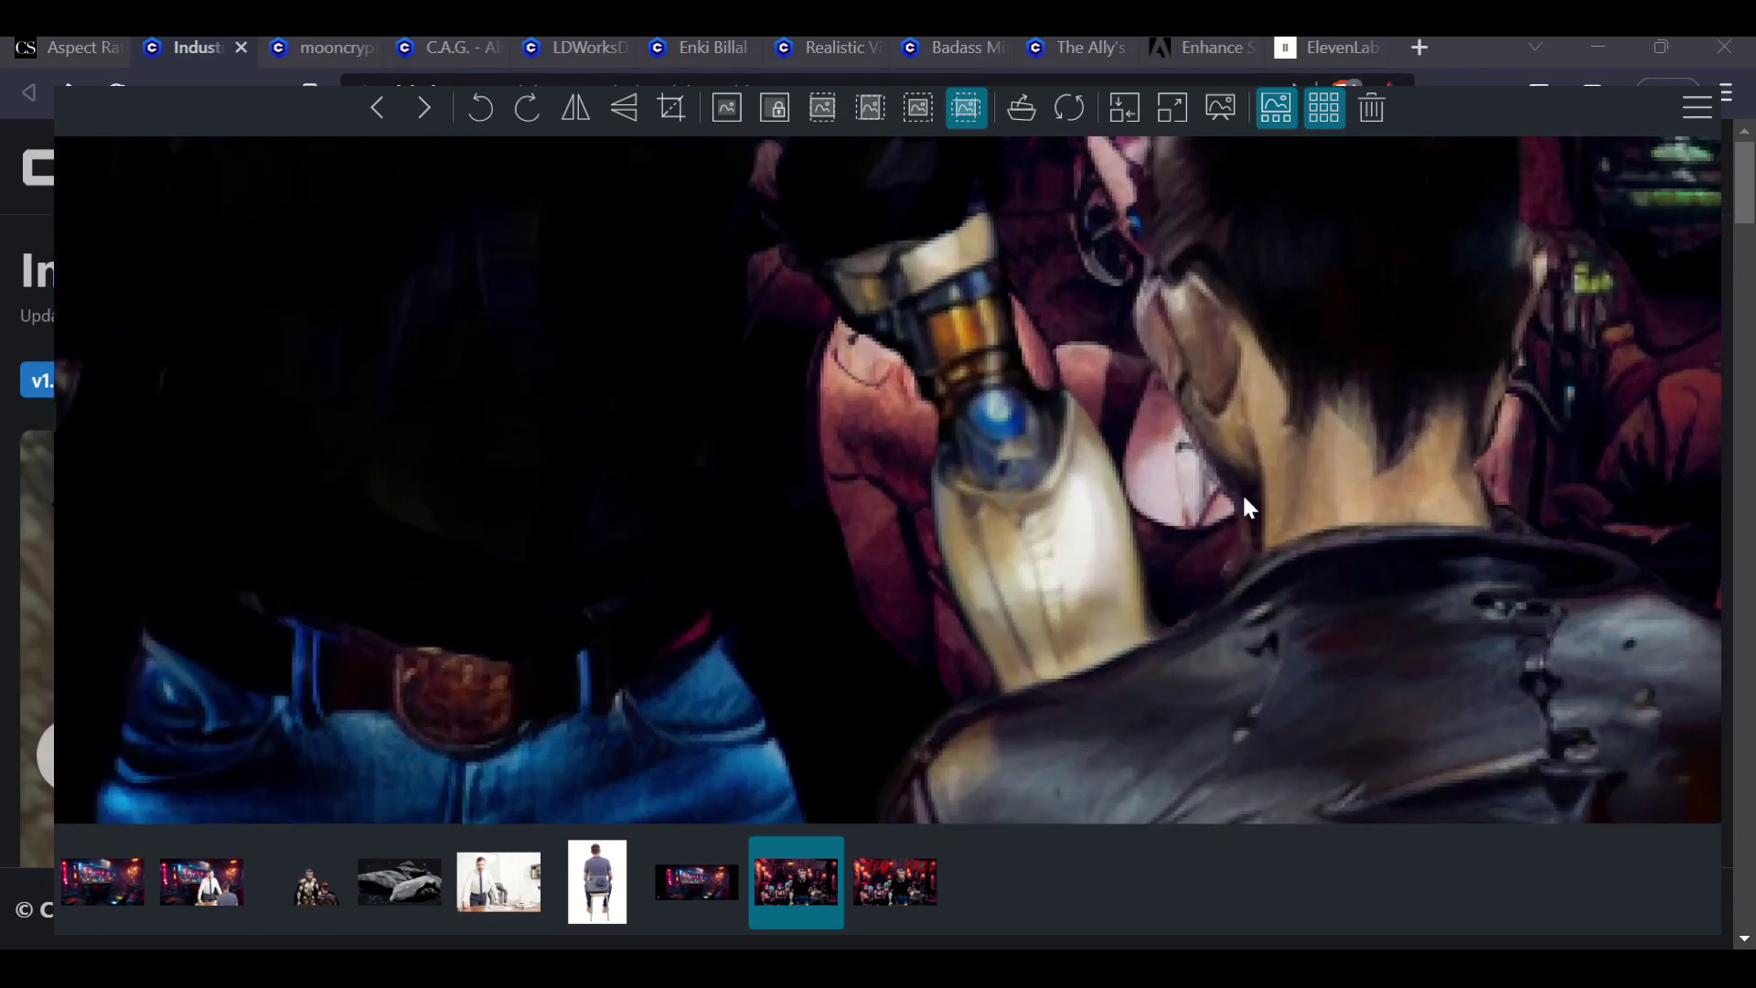
scroll(1244, 503, "down", 10)
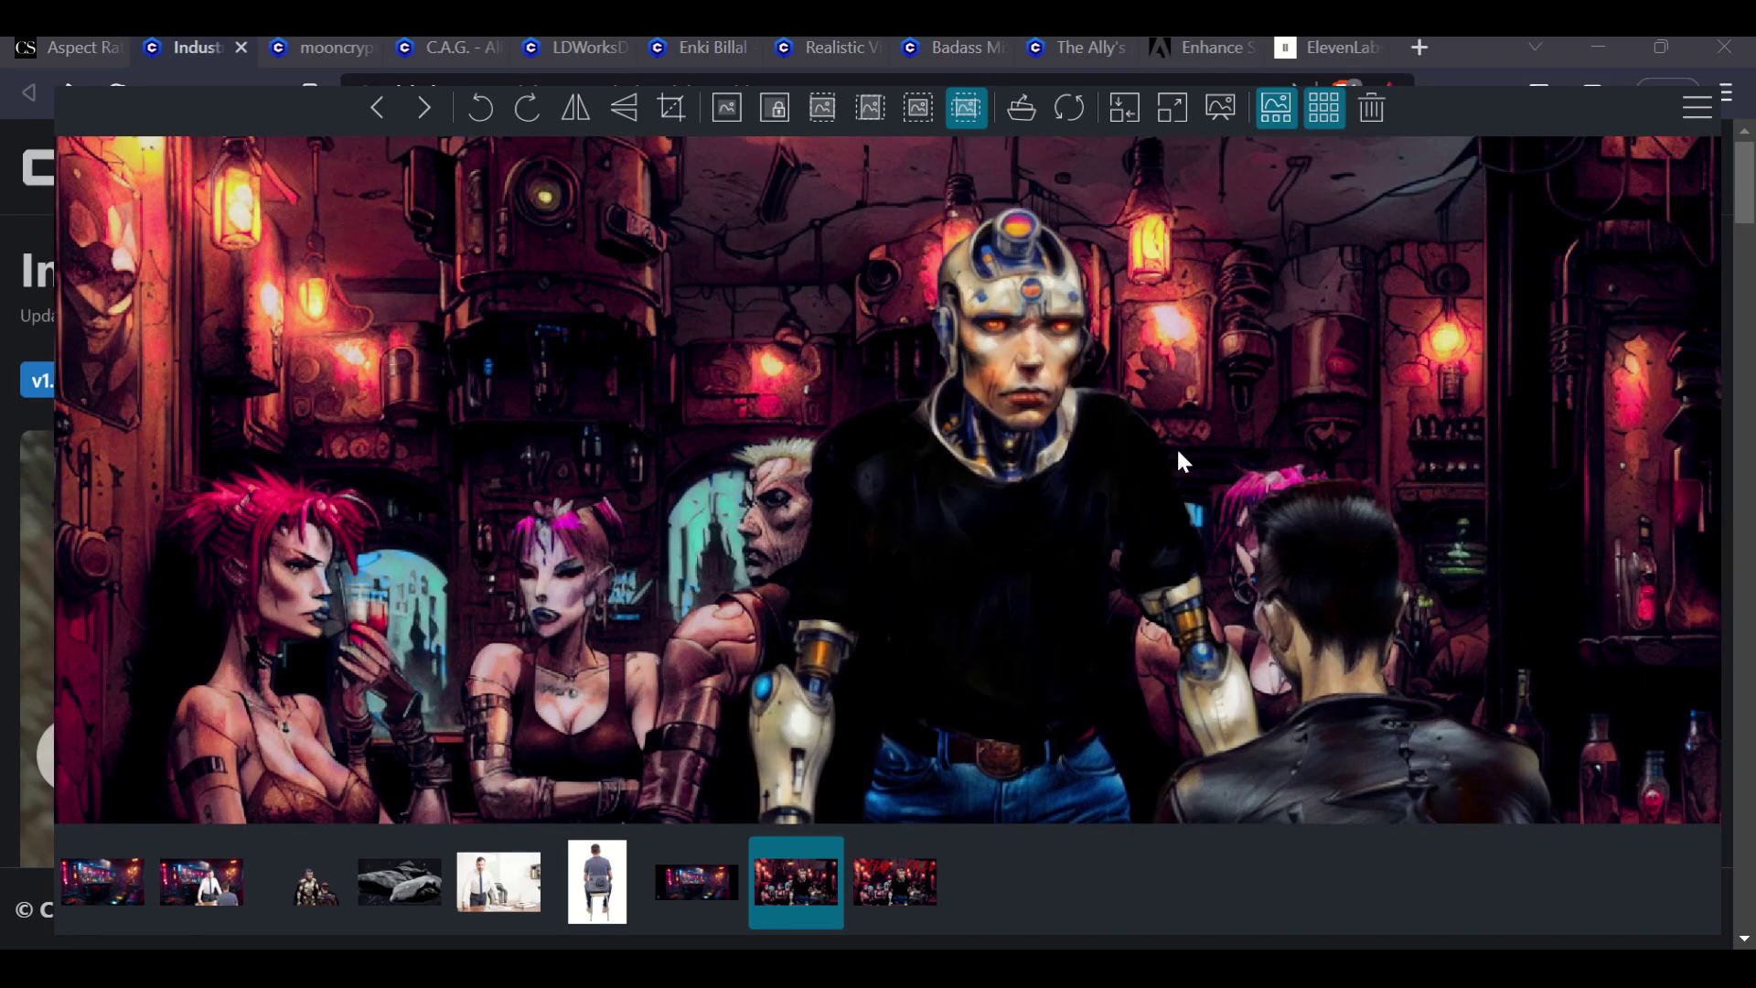
- View the source pictures in turn: the empty neon bar, the man leaning on a desk and the man seated on a stool
left_click(103, 881)
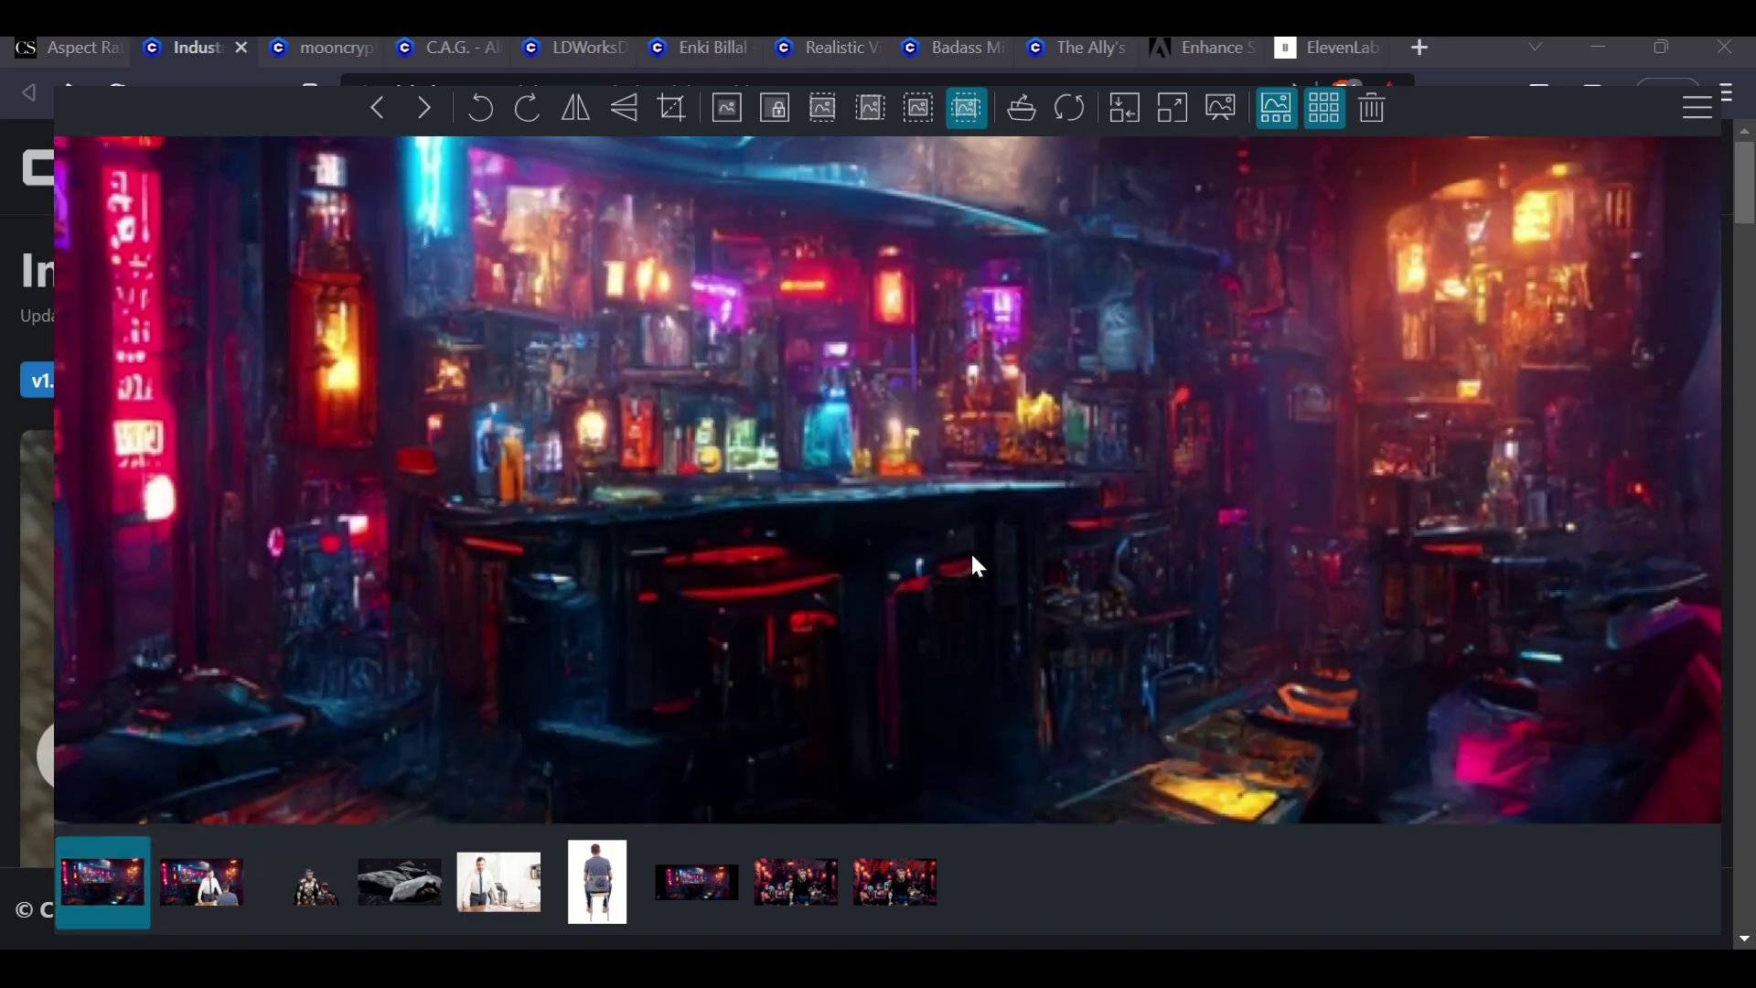
scroll(977, 565, "down", 3)
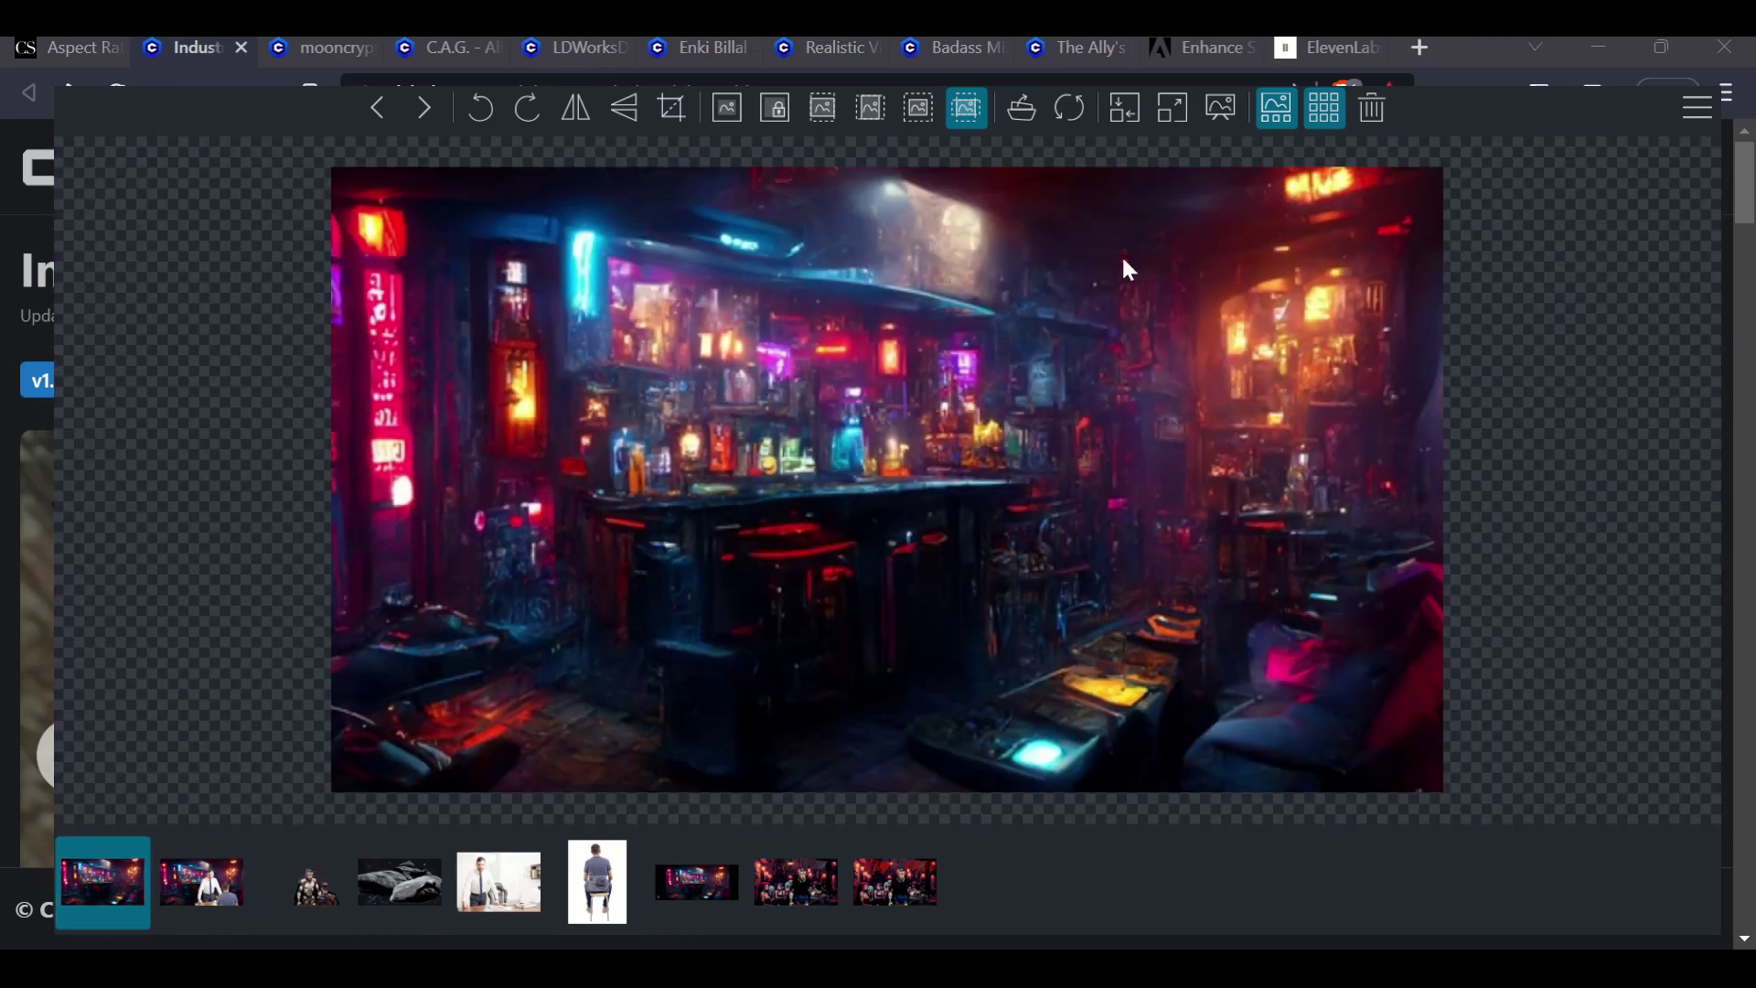
left_click(511, 881)
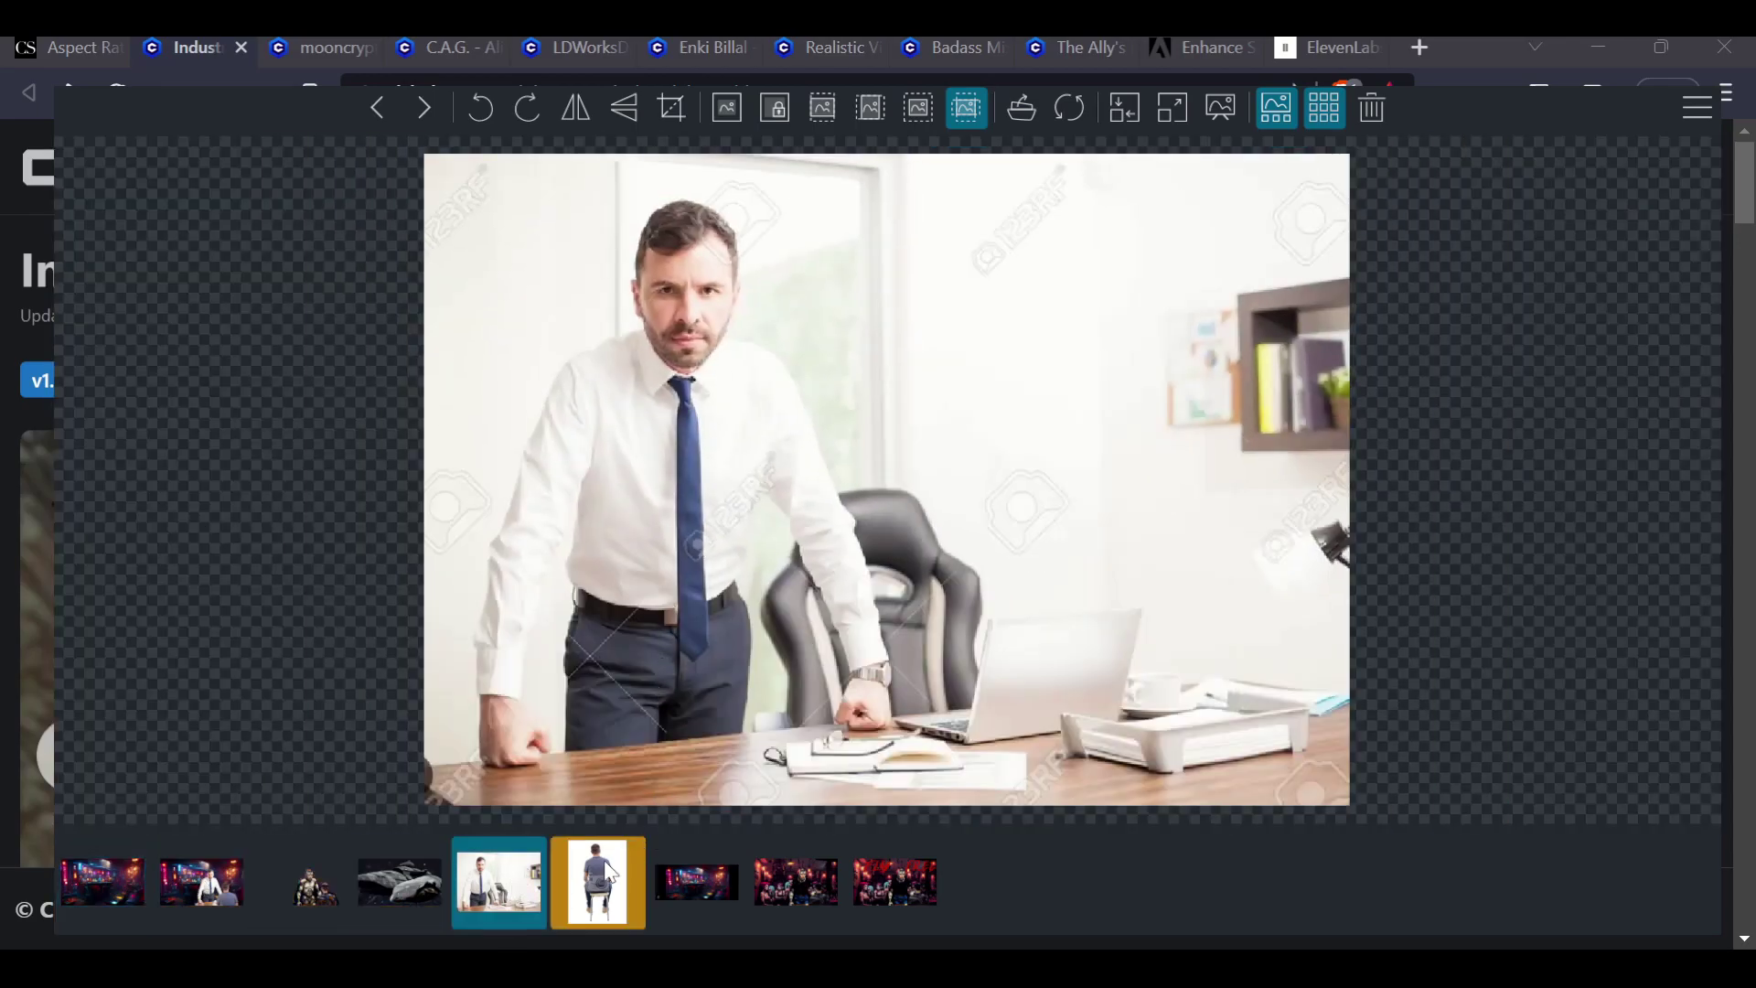
left_click(600, 881)
scroll(760, 557, "down", 4)
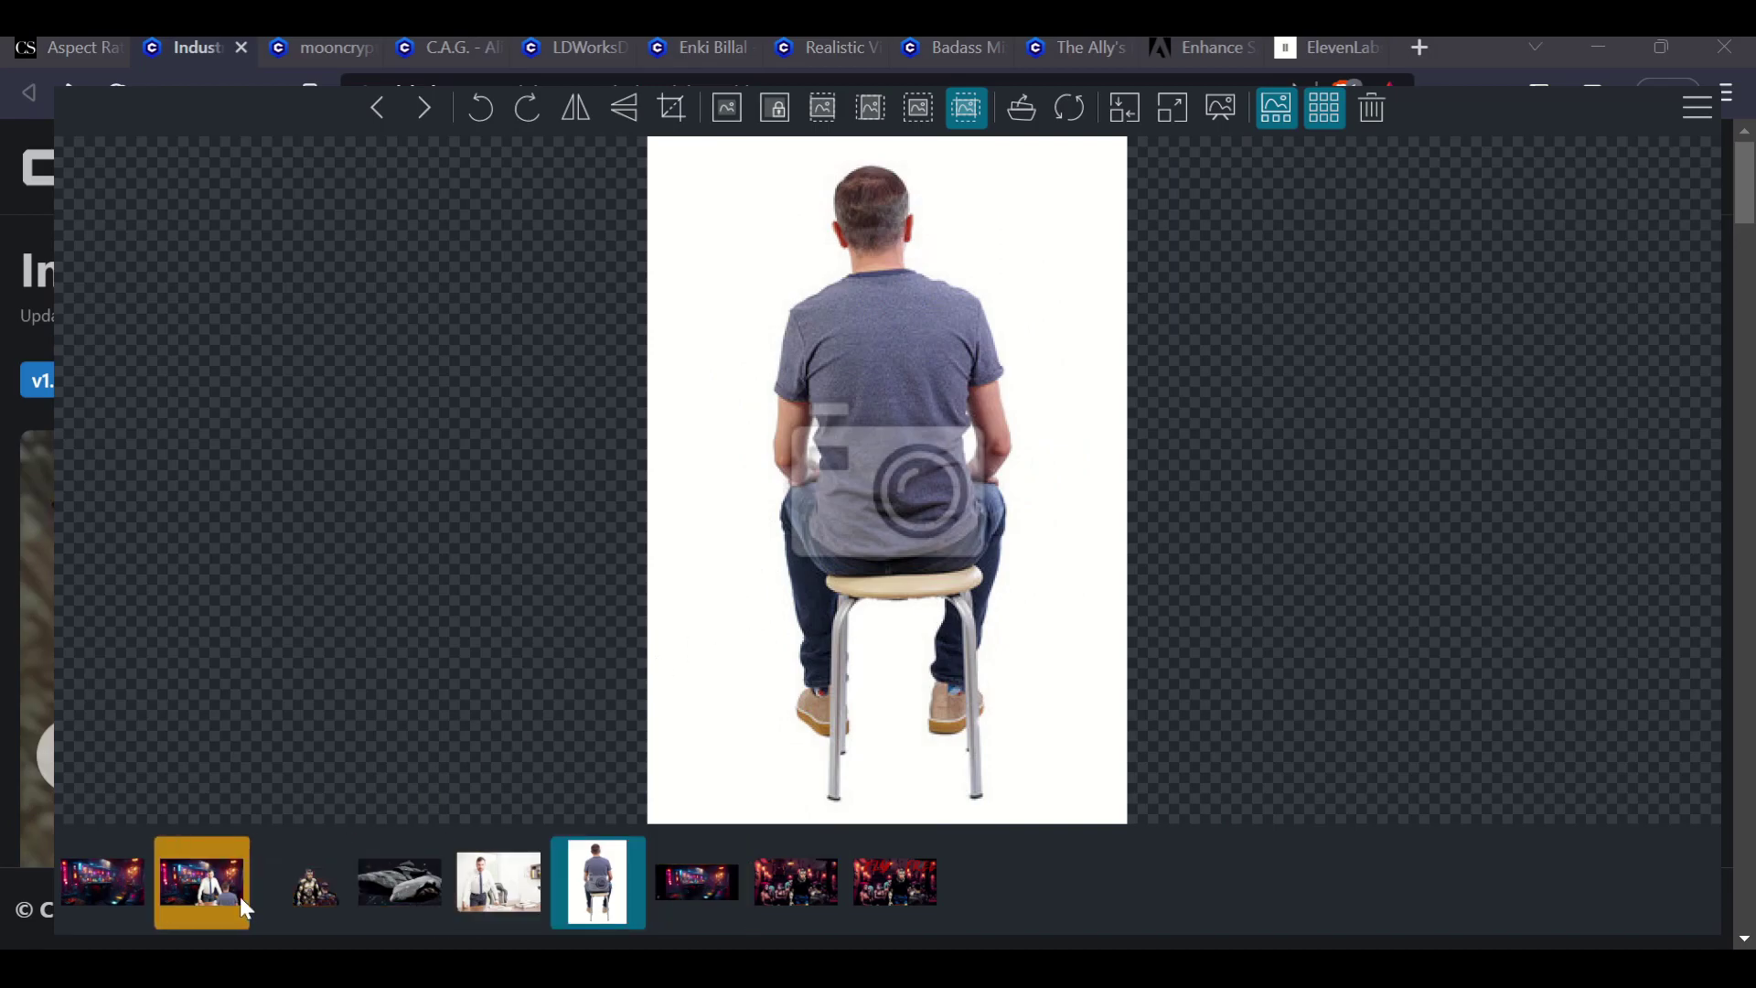
- View the composite of both men in the neon bar, and examine the cutout of the cyborg and leather-jacketed man up close
left_click(219, 880)
scroll(883, 540, "down", 2)
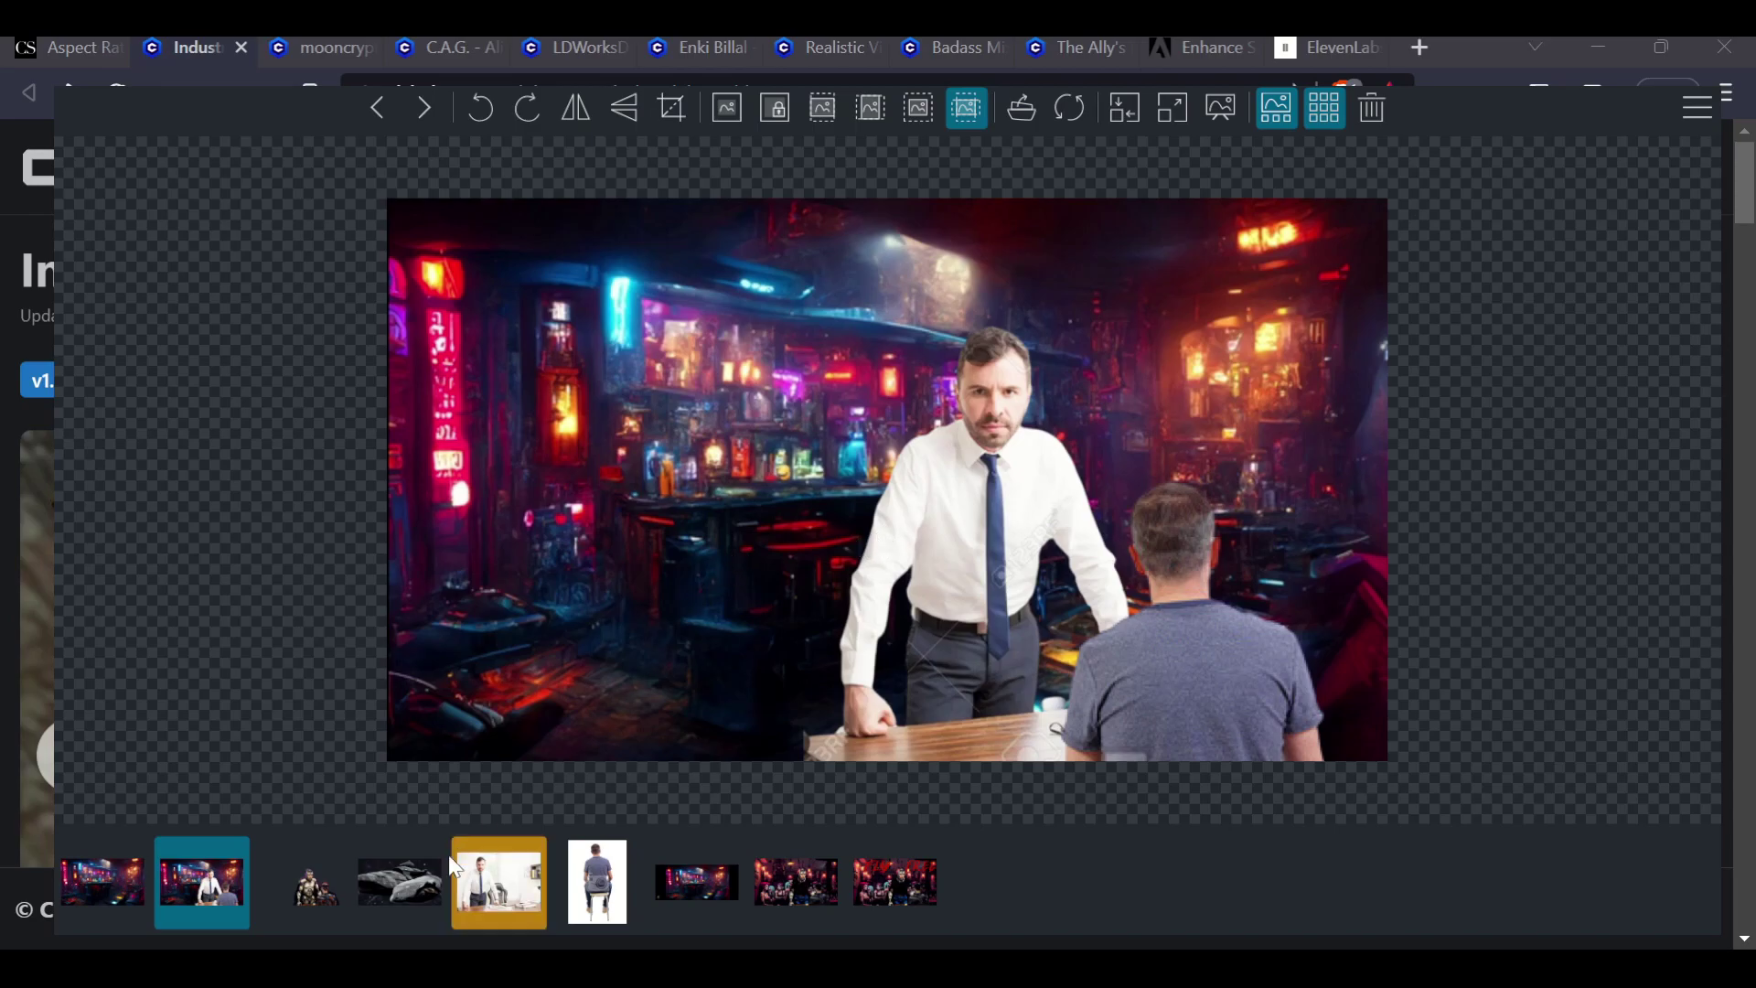
left_click(302, 883)
scroll(1045, 574, "down", 2)
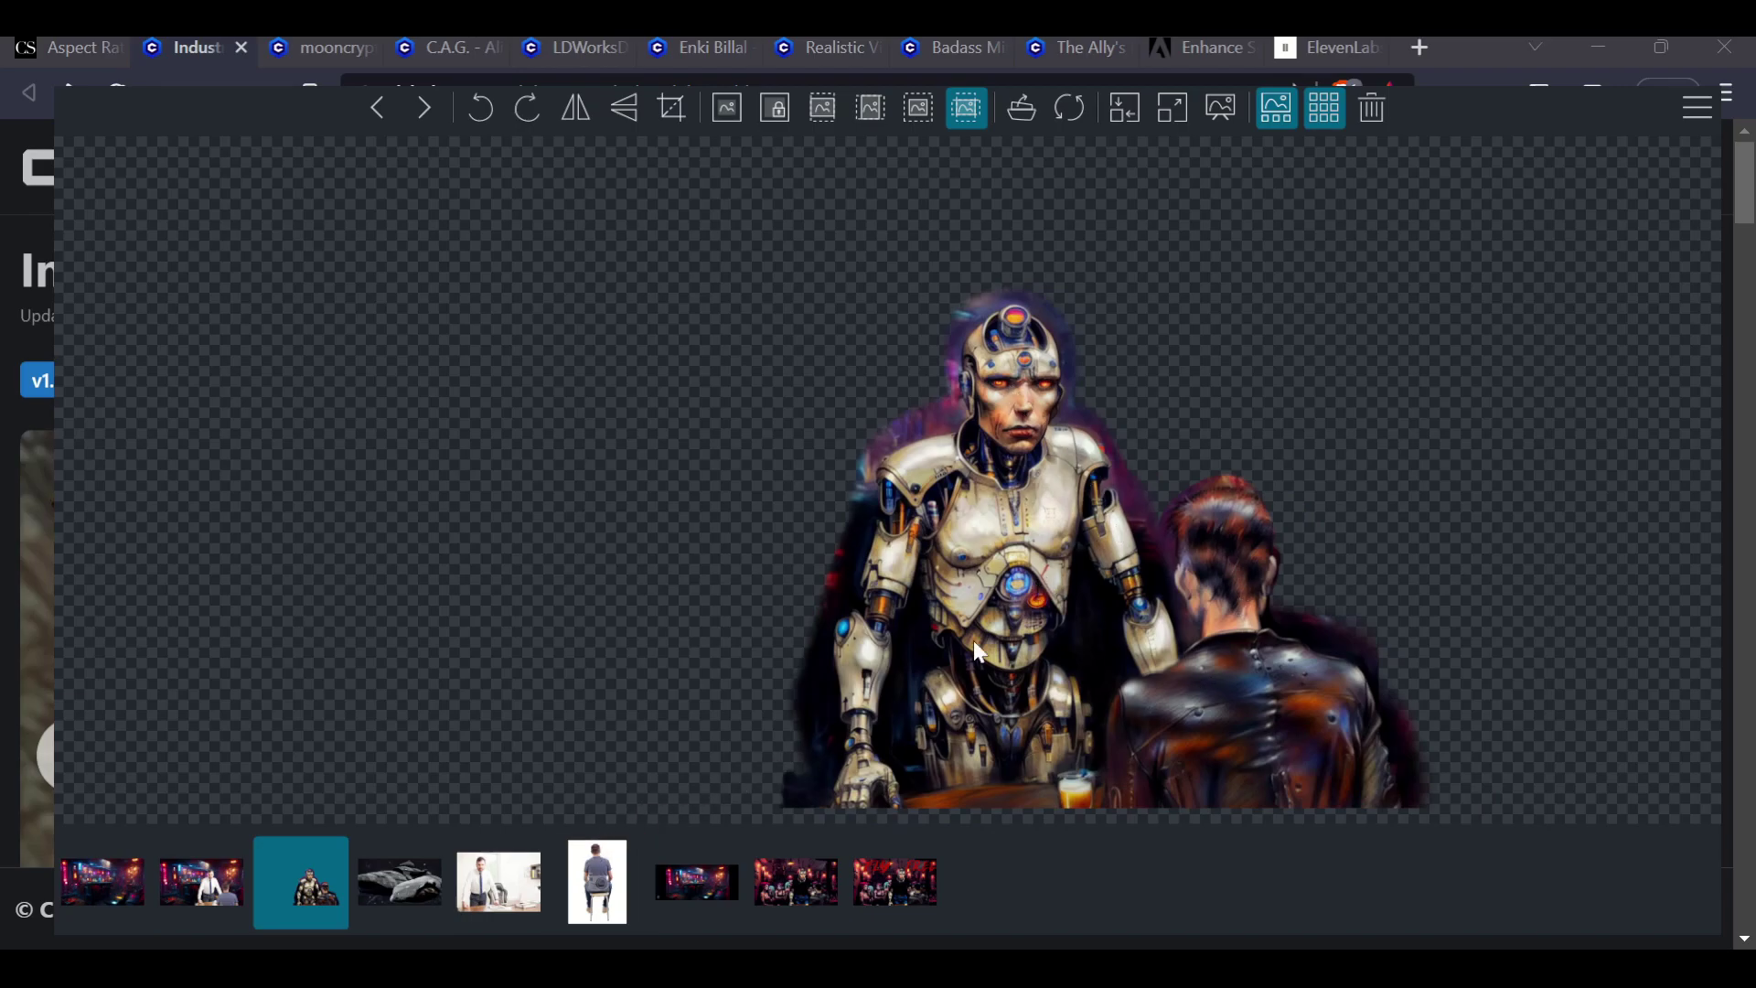
scroll(1012, 671, "up", 2)
scroll(1018, 586, "up", 3)
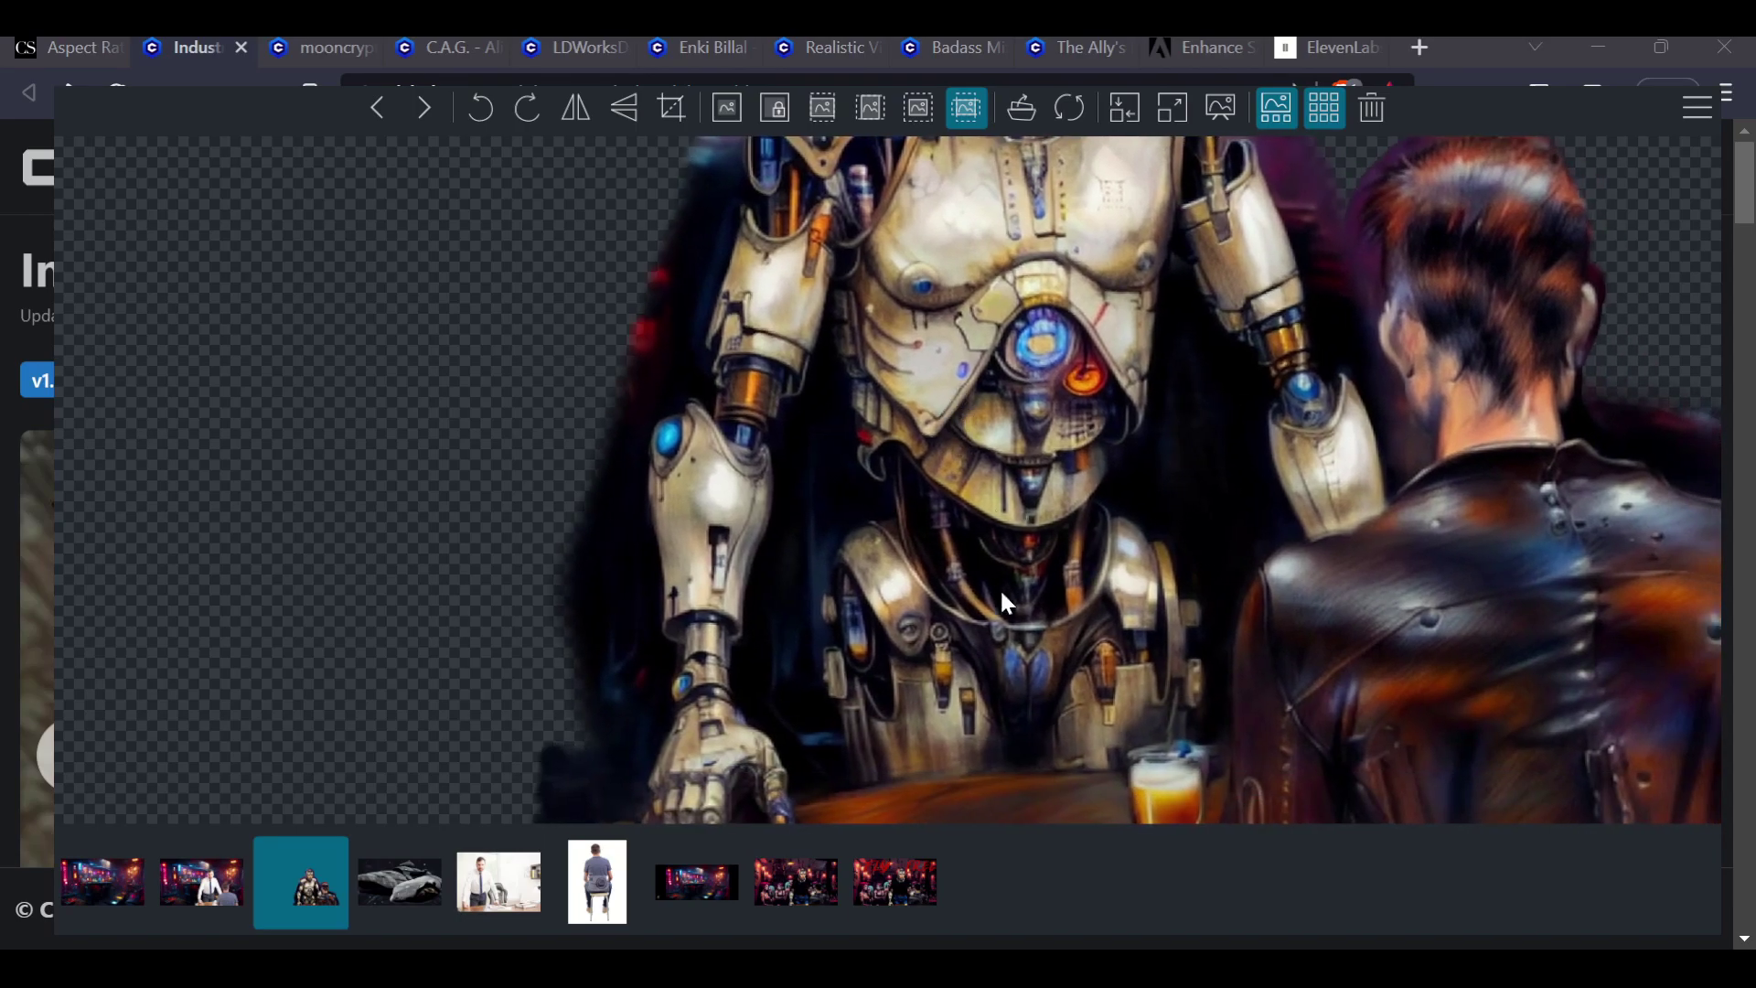
- Examine the cyborg cutout's mechanical arms, torso and waist at different magnifications
scroll(935, 641, "down", 2)
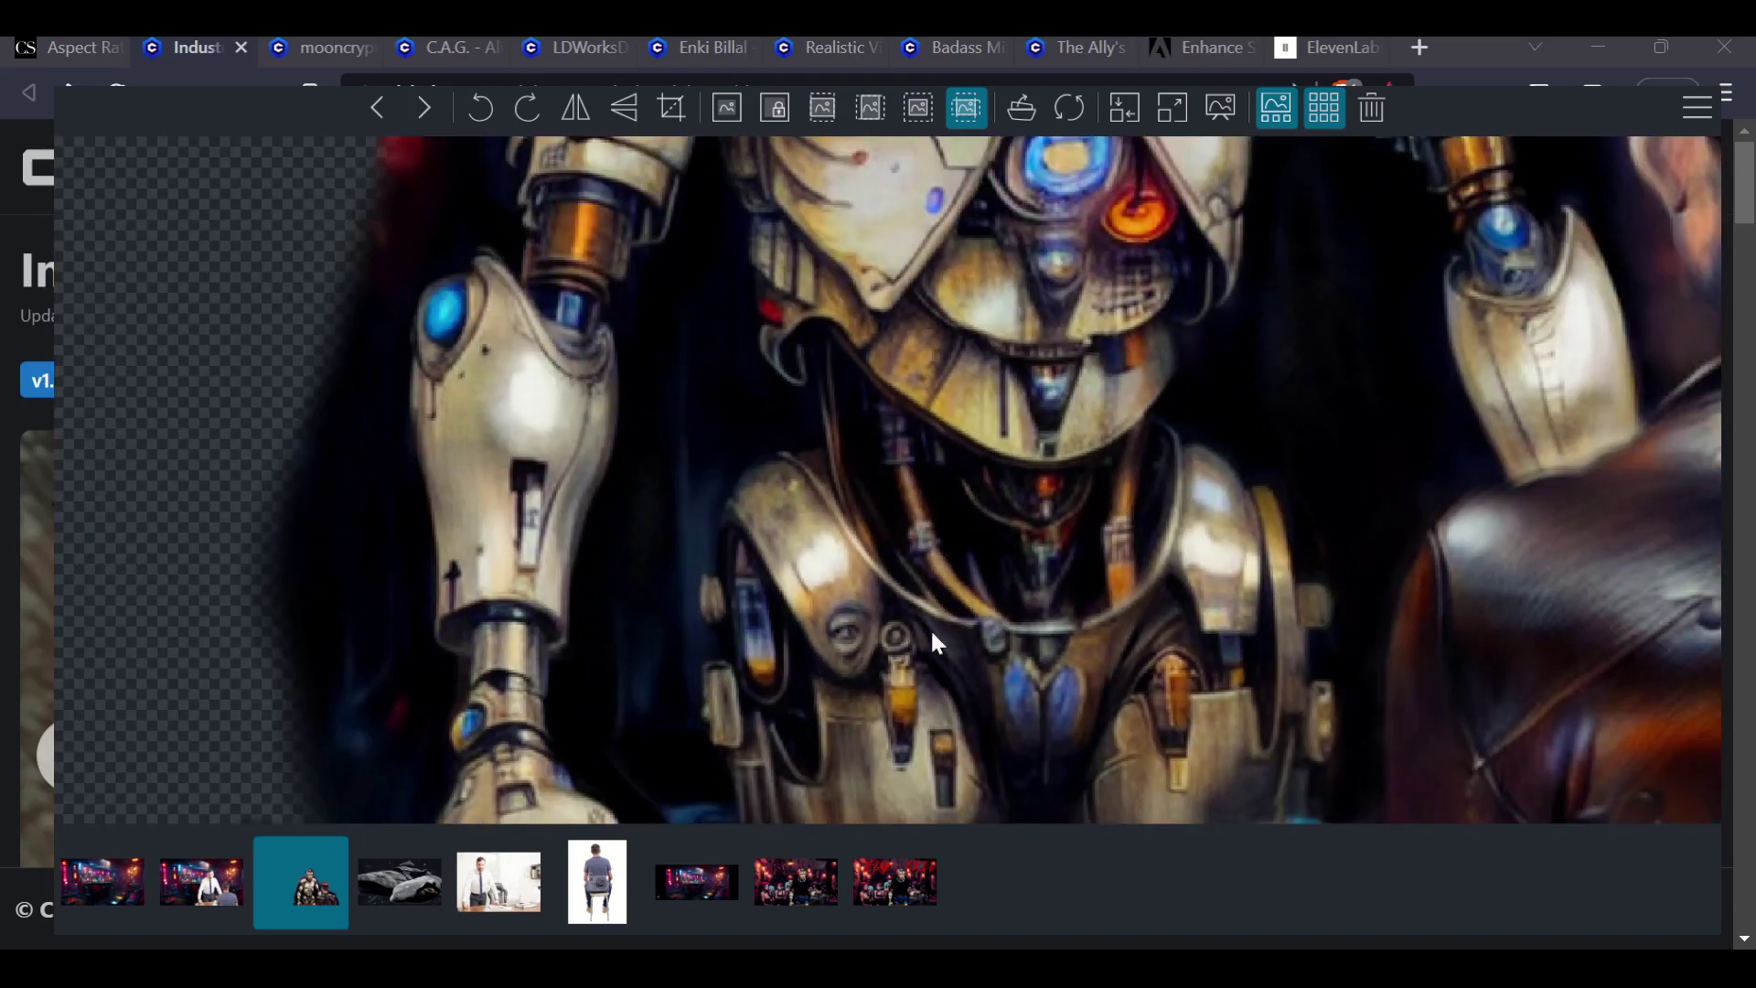
scroll(1094, 551, "down", 2)
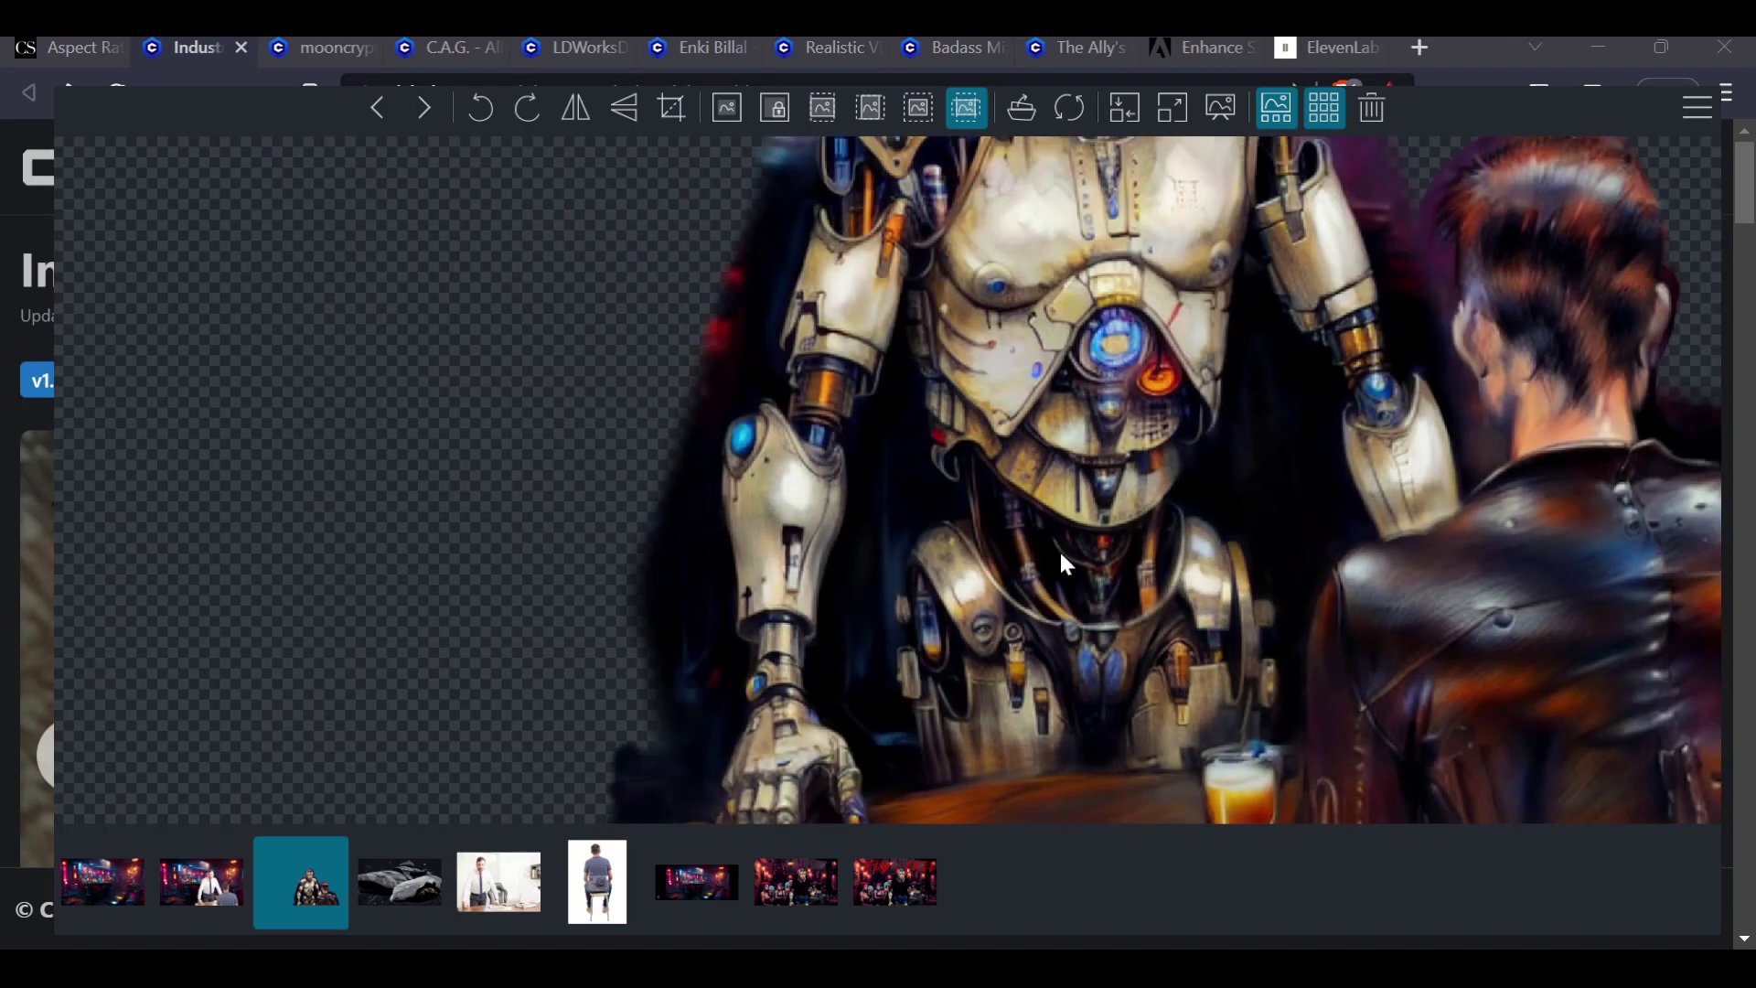
scroll(799, 664, "down", 1)
scroll(809, 762, "up", 3)
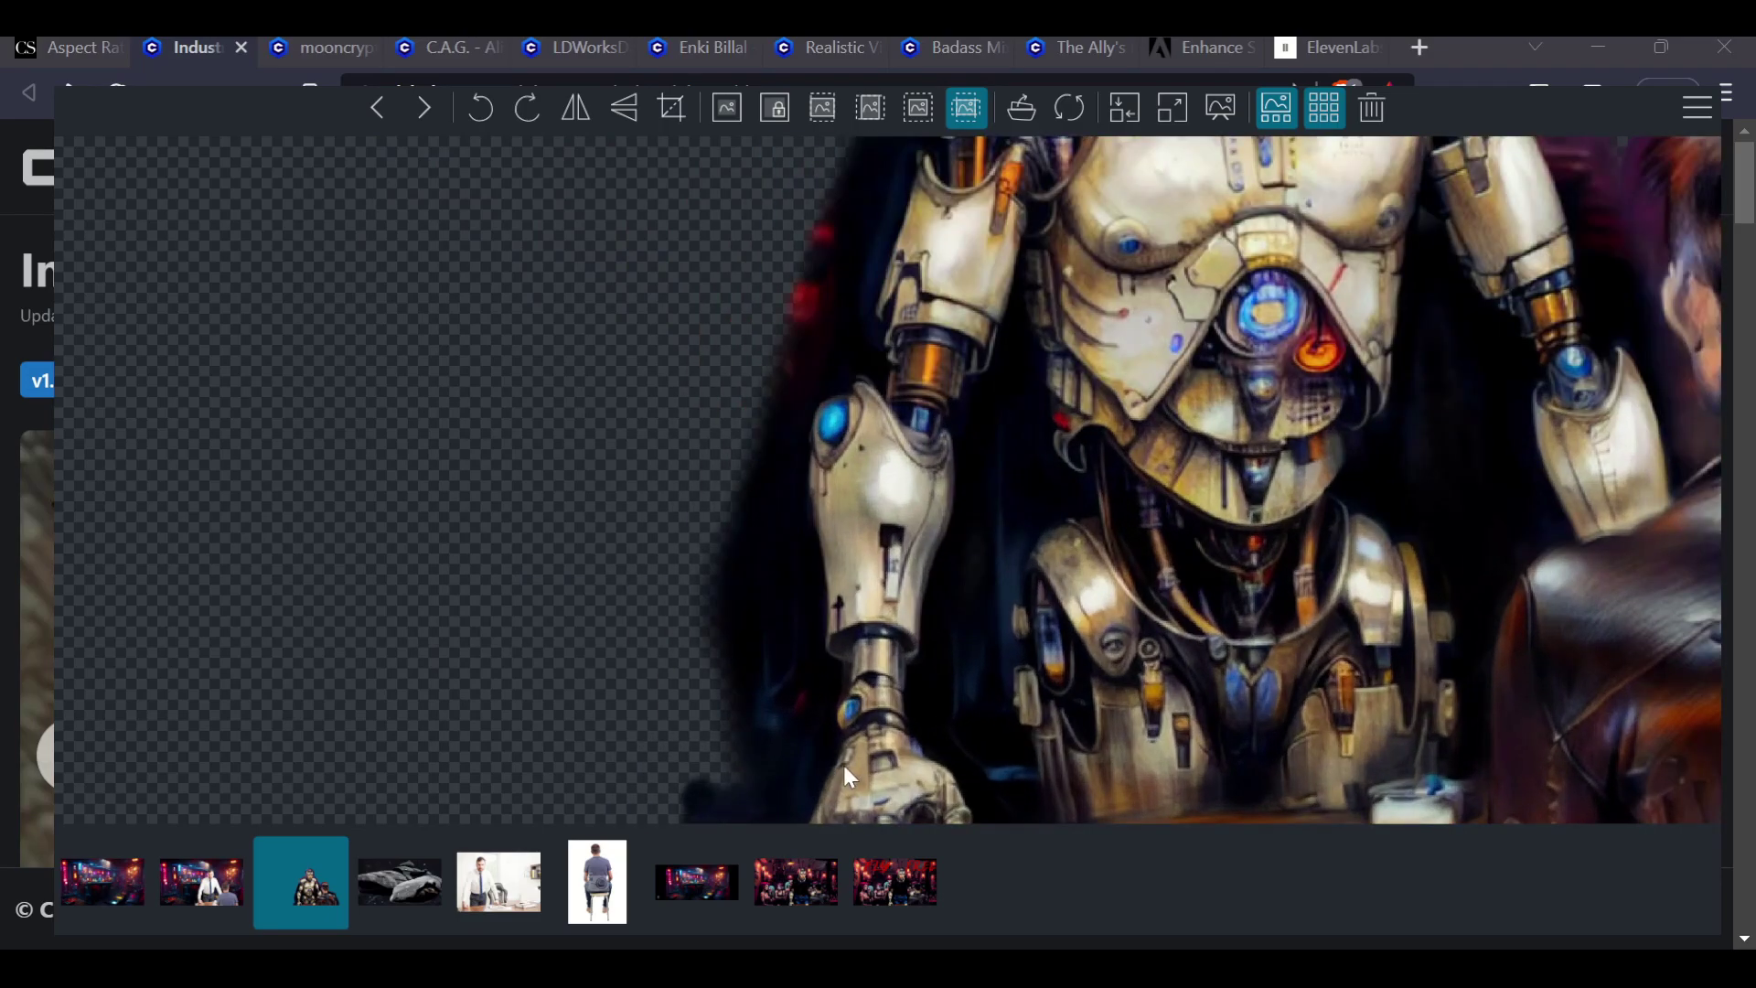
scroll(886, 678, "down", 3)
scroll(960, 412, "up", 3)
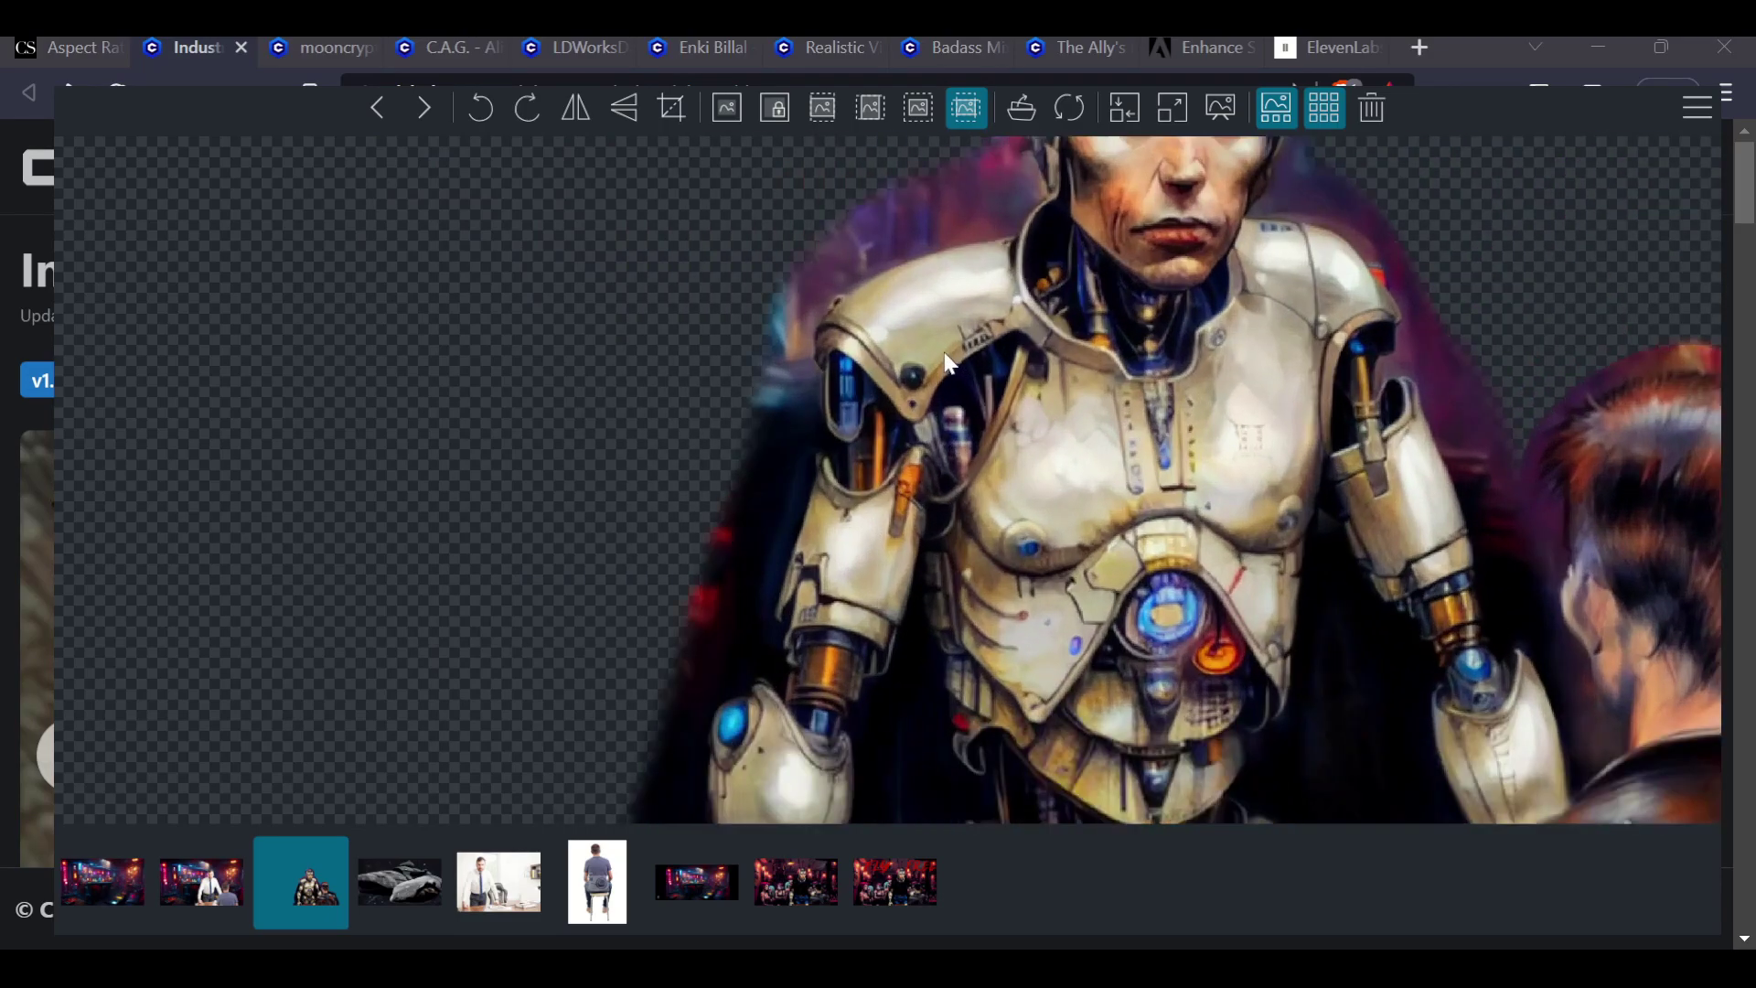
- Inspect the cyborg's shoulders, neck and chest plate up close, and return to a wider view of both figures
scroll(1134, 371, "down", 1)
left_click_drag(1155, 339, 703, 165)
scroll(909, 486, "up", 3)
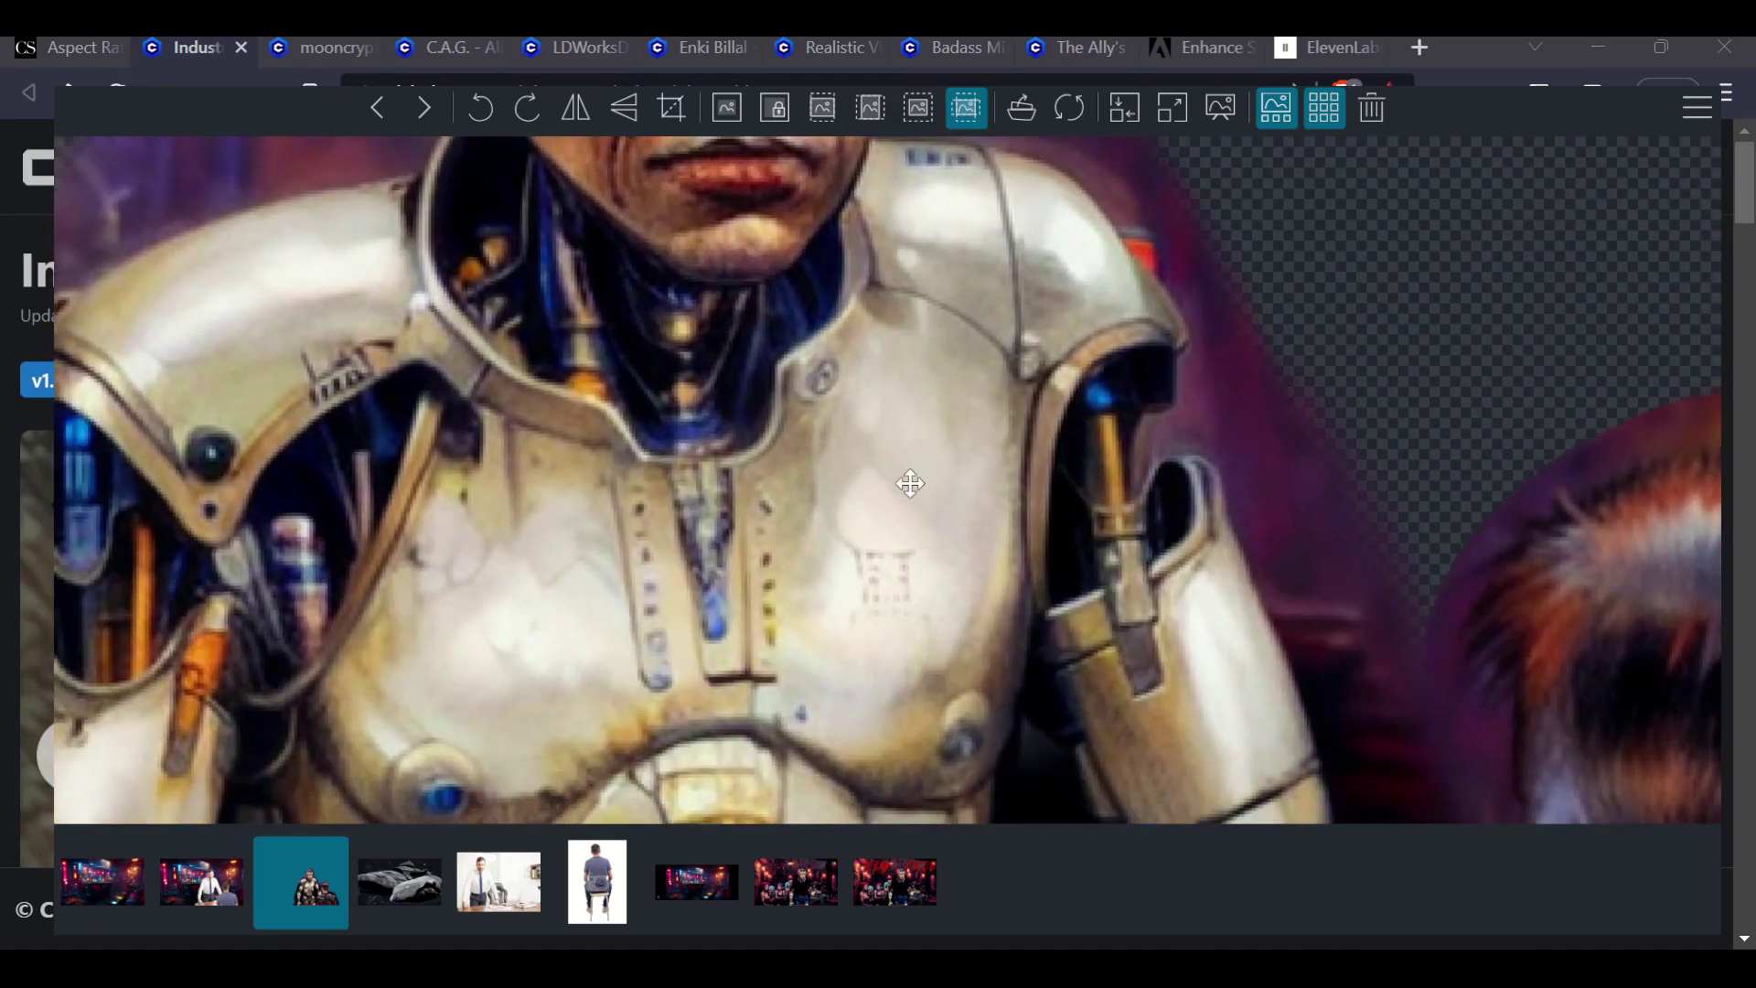
left_click_drag(1068, 611, 942, 163)
left_click_drag(1102, 584, 975, 154)
scroll(699, 509, "down", 5)
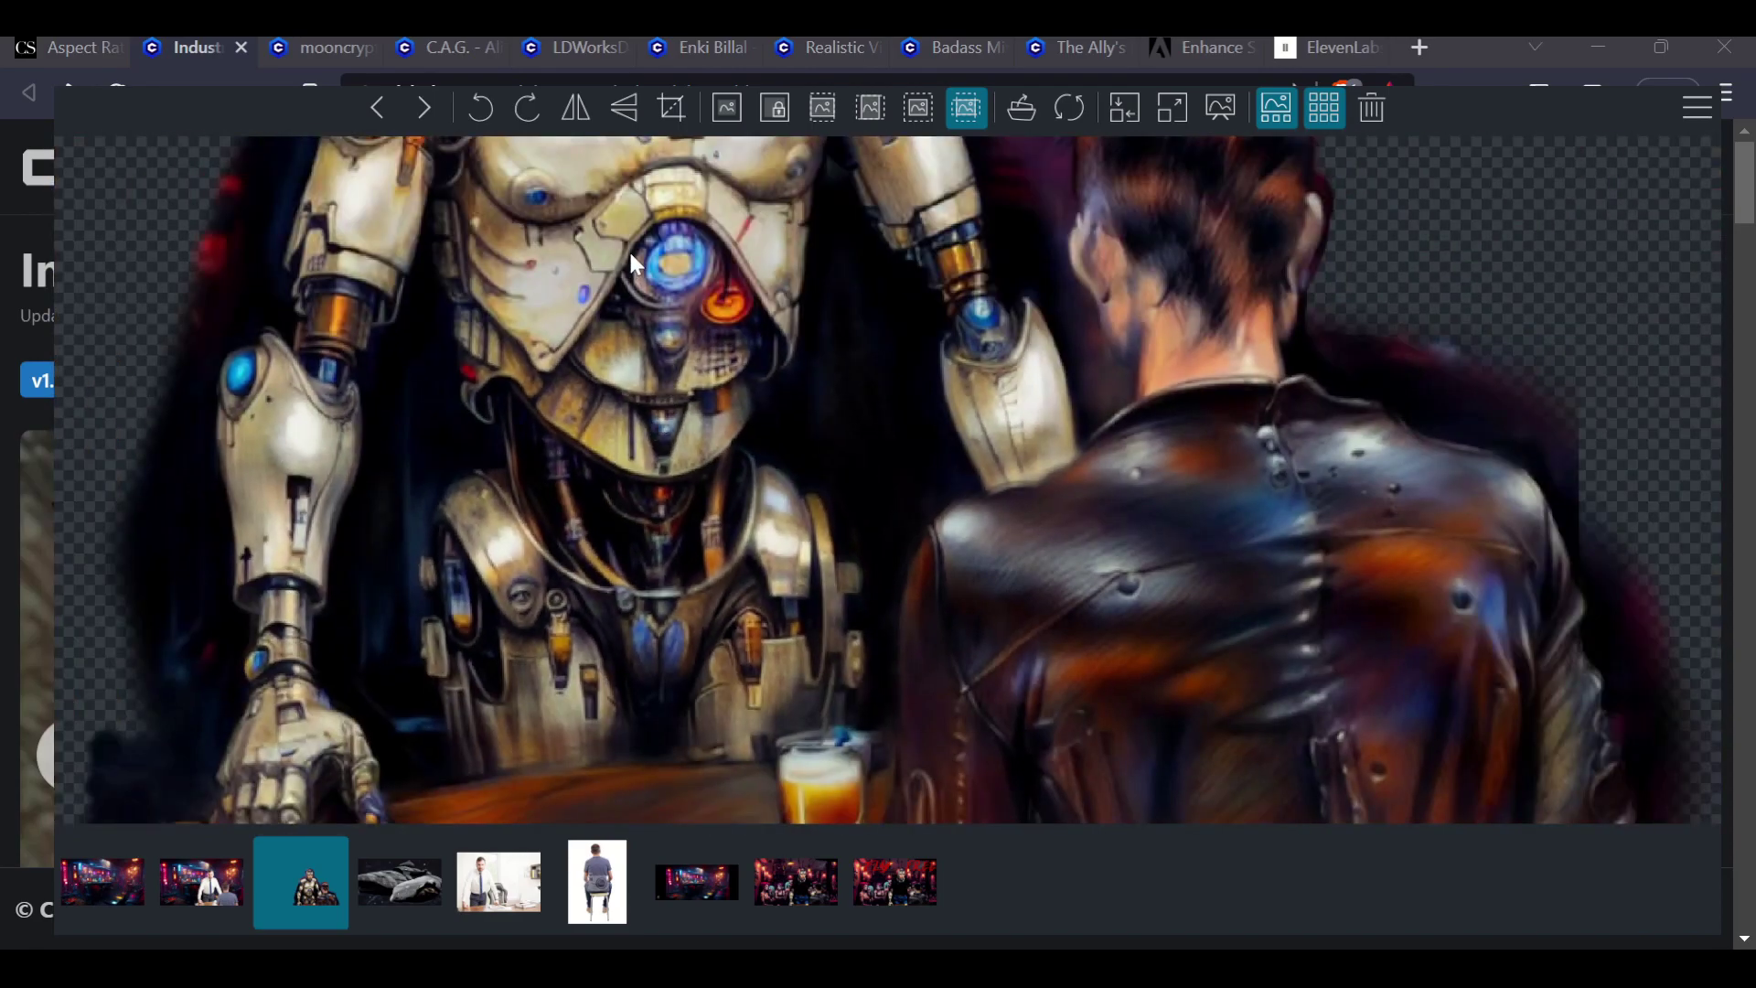
- Inspect the cyborg's glowing chest core, waist and hip mechanics up close, down to the drink on the table
scroll(637, 284, "up", 3)
left_click_drag(646, 375, 768, 837)
left_click_drag(737, 462, 815, 726)
left_click_drag(796, 468, 876, 730)
left_click_drag(885, 445, 863, 118)
left_click_drag(858, 441, 806, 132)
left_click_drag(809, 430, 787, 266)
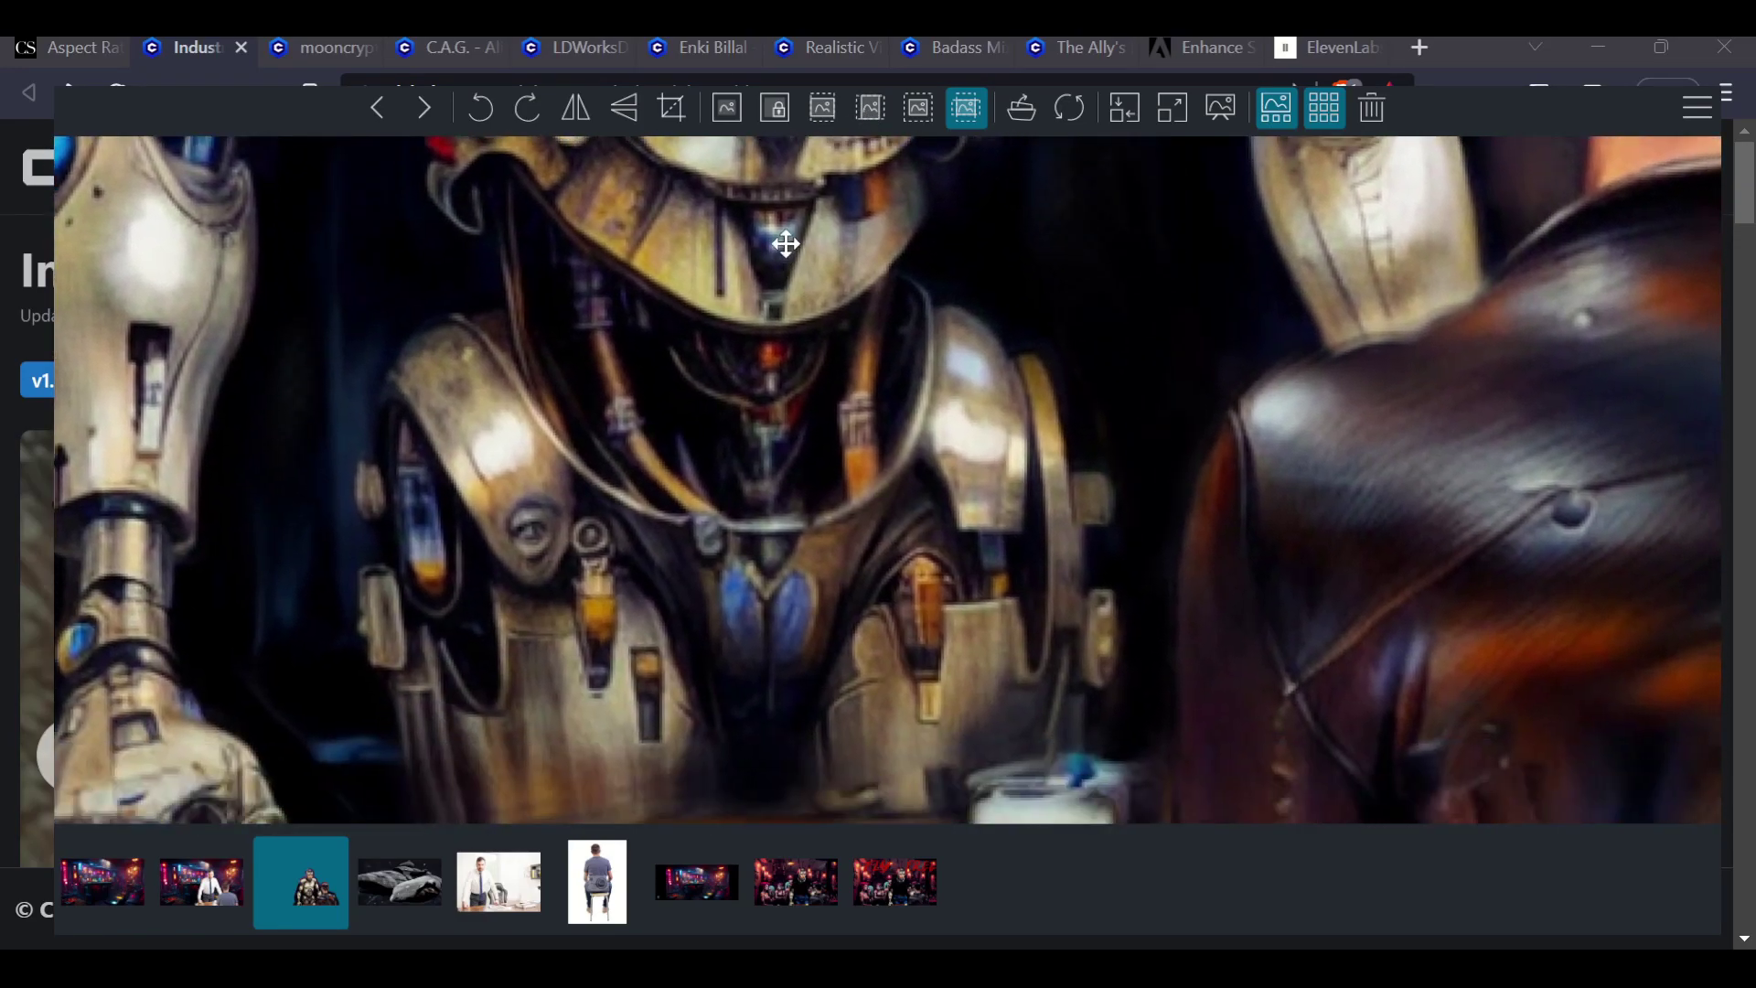
left_click_drag(815, 419, 794, 287)
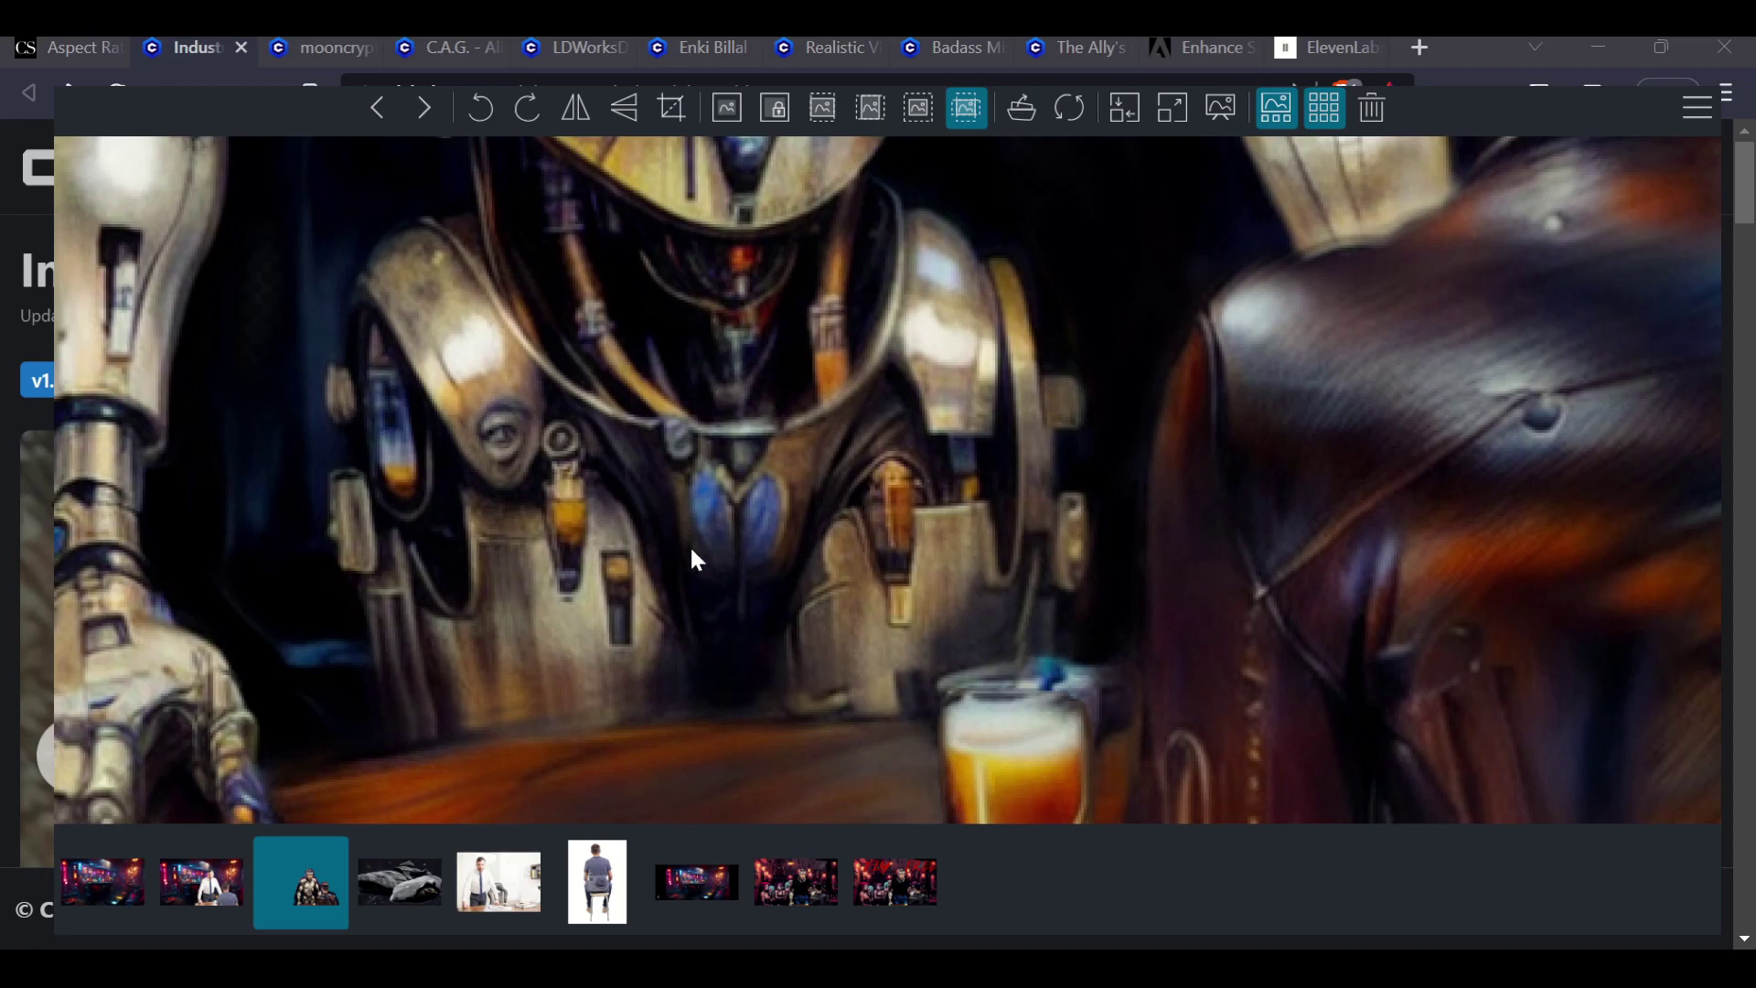
- Look at the cyborg's robotic hand on the table, and return to the wider cutout showing its head and the leather-jacketed man
scroll(711, 559, "down", 2)
left_click_drag(353, 635, 384, 372)
scroll(972, 492, "down", 1)
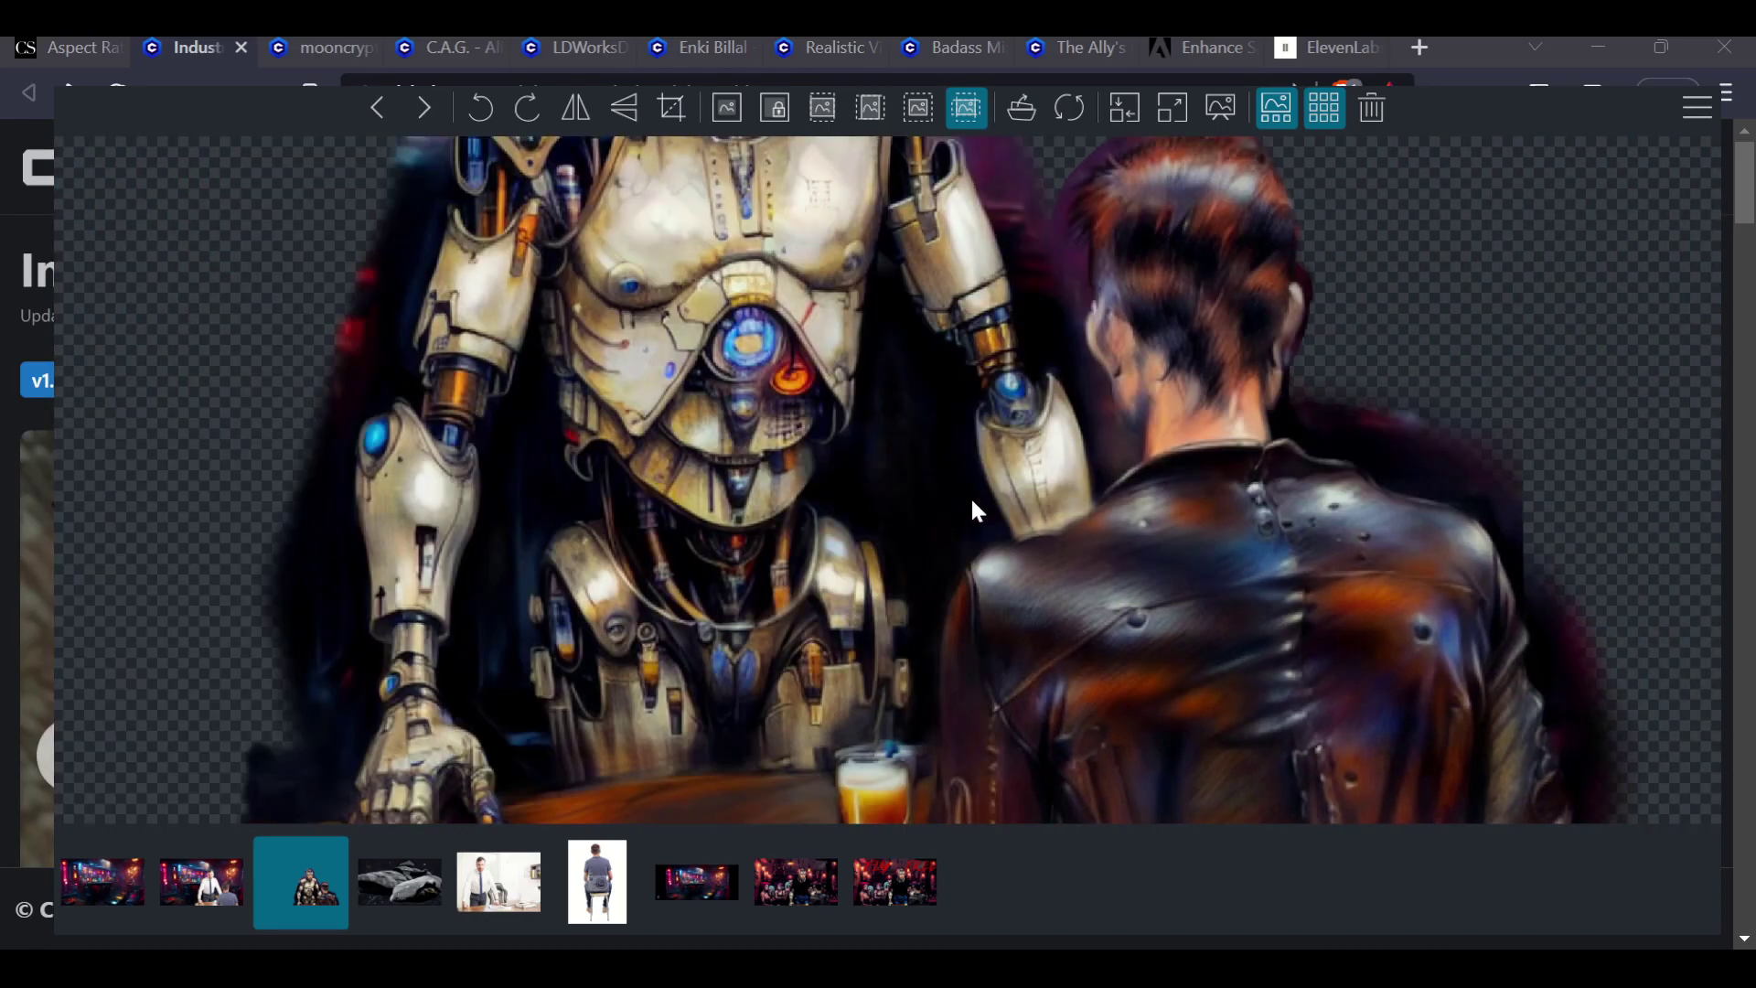
scroll(972, 496, "down", 1)
scroll(968, 505, "up", 1)
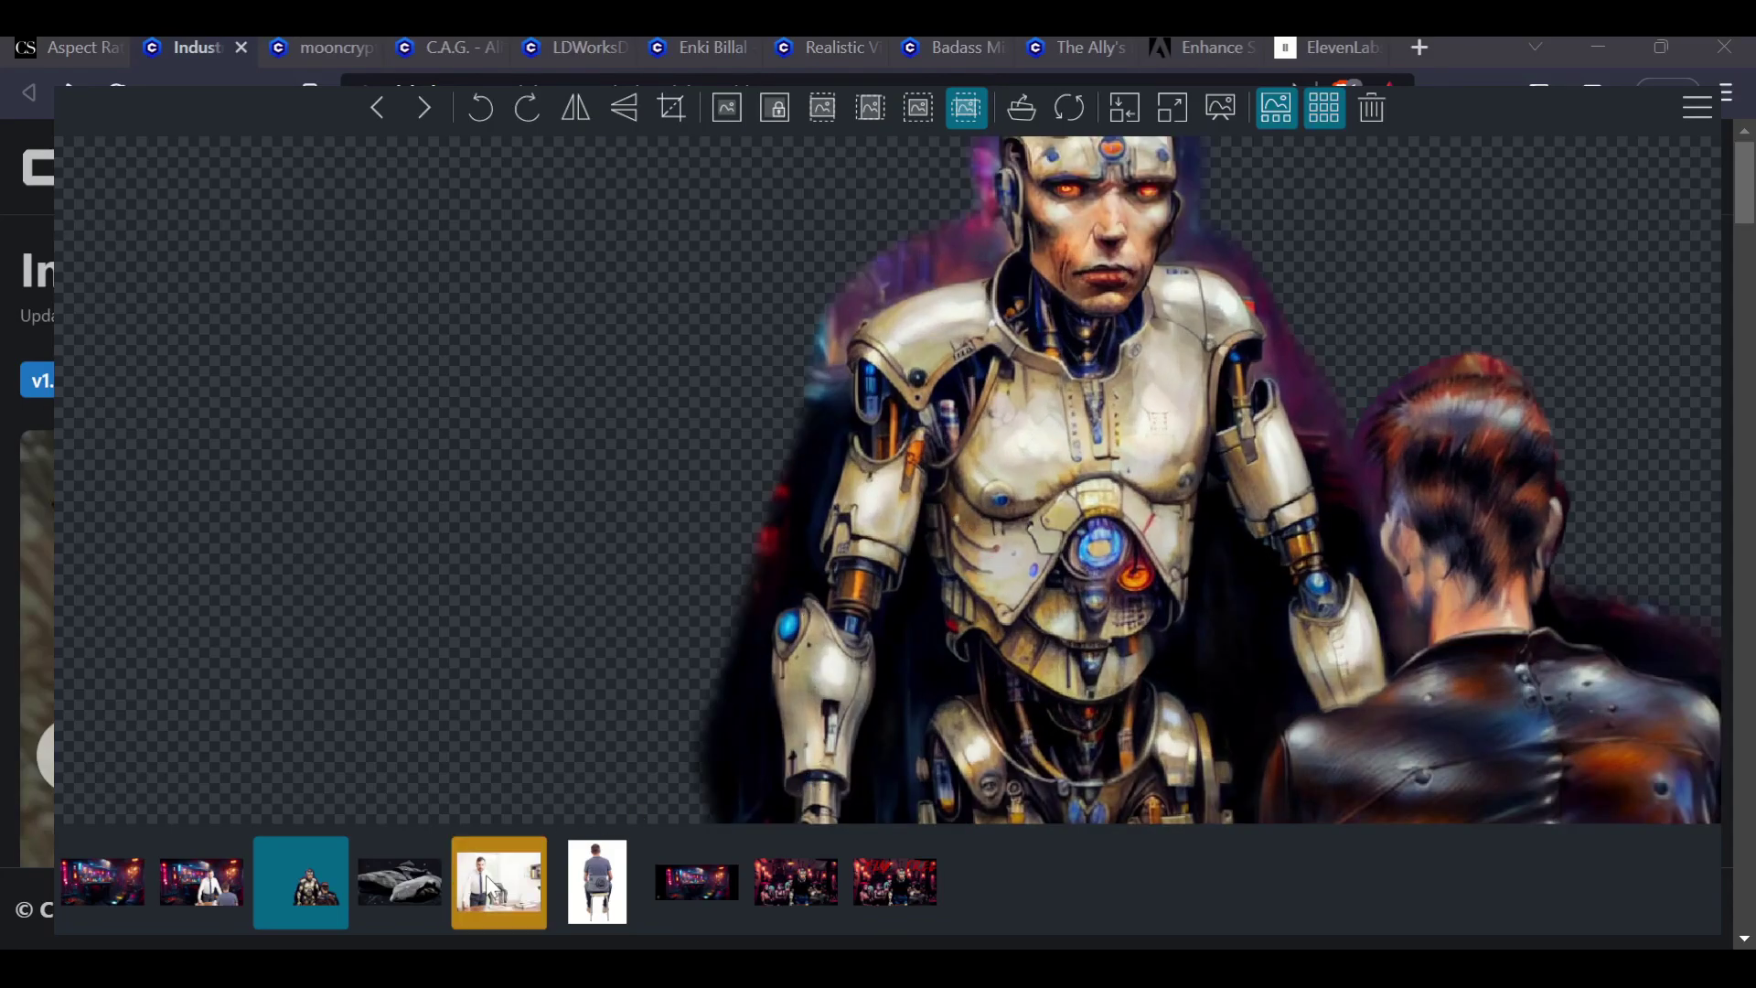
- View the empty neon bar, the finished bar scene with the clothed cyborg, and its version with the "FLY FREE" title
left_click(678, 877)
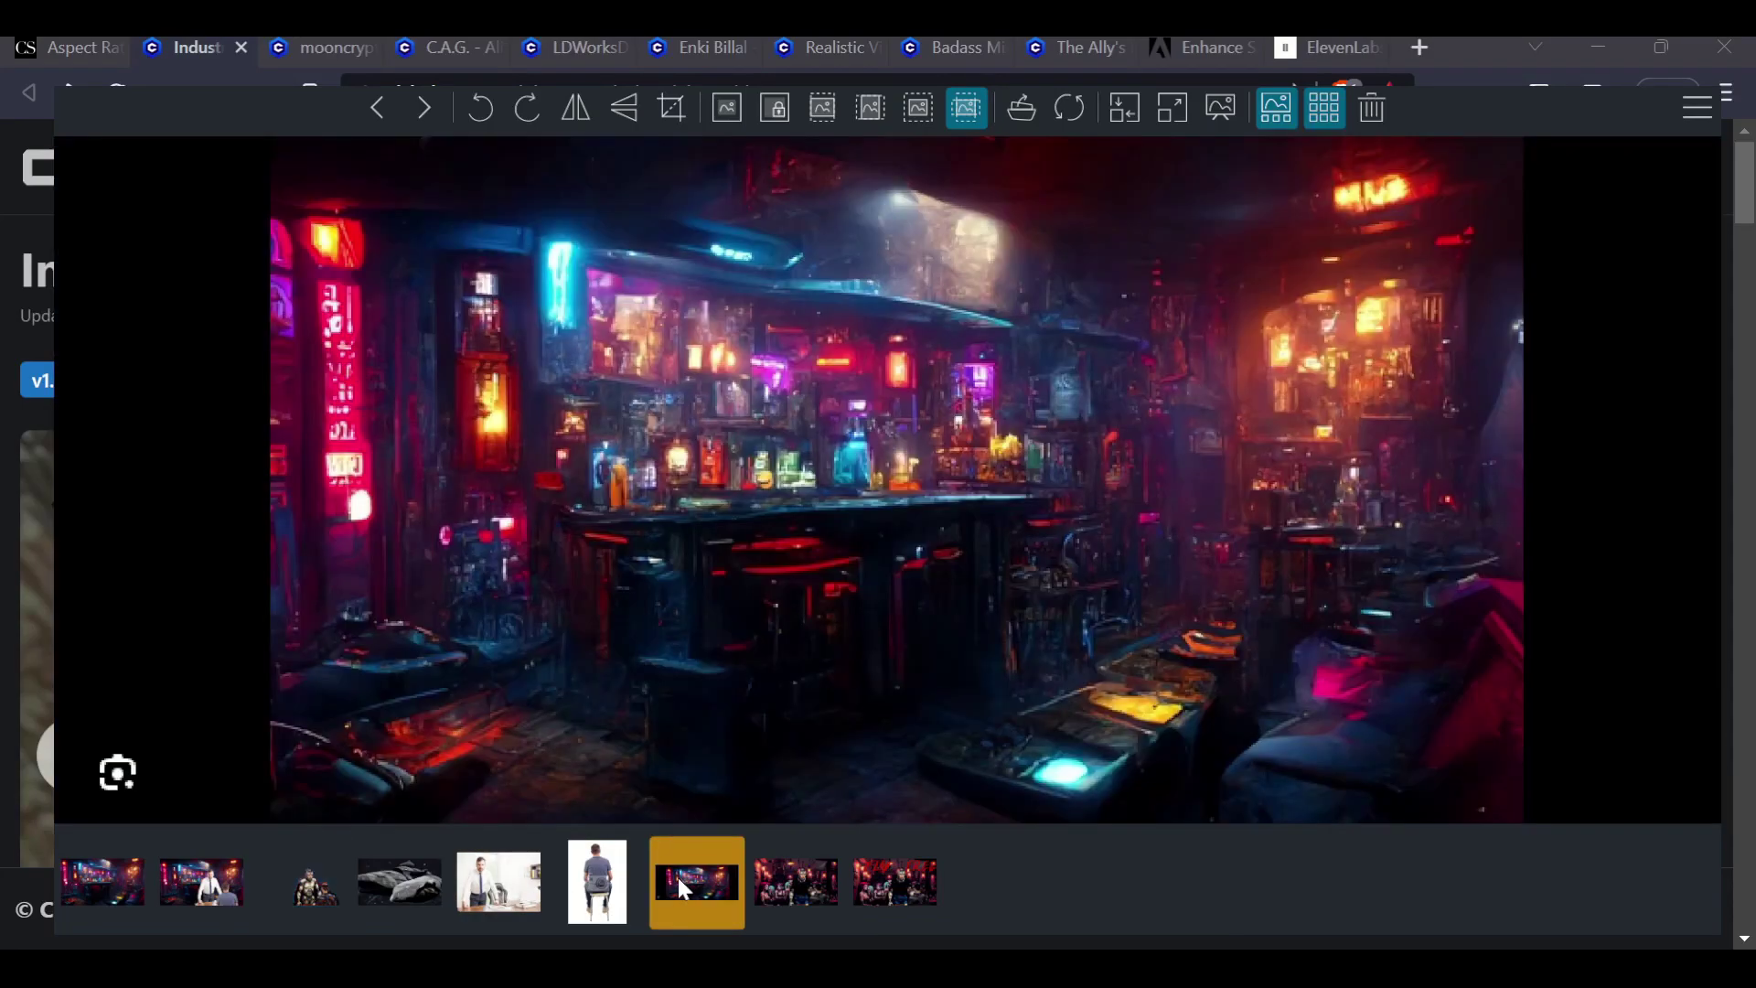
left_click(778, 883)
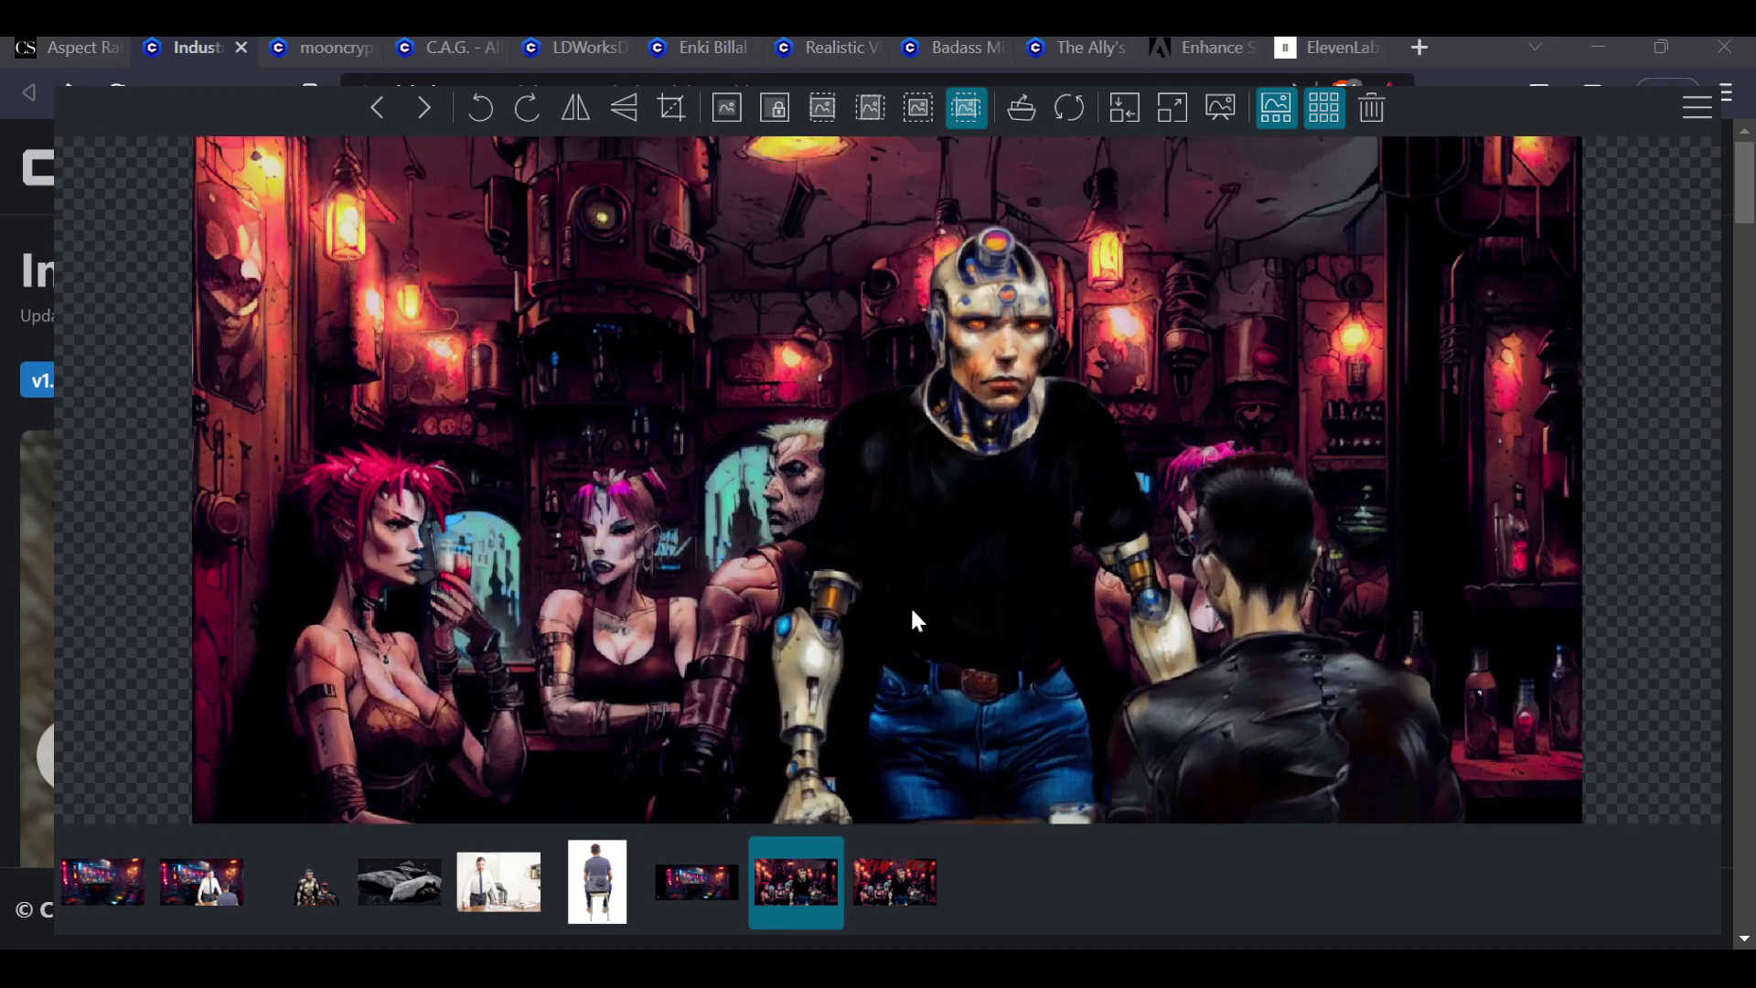
left_click(926, 898)
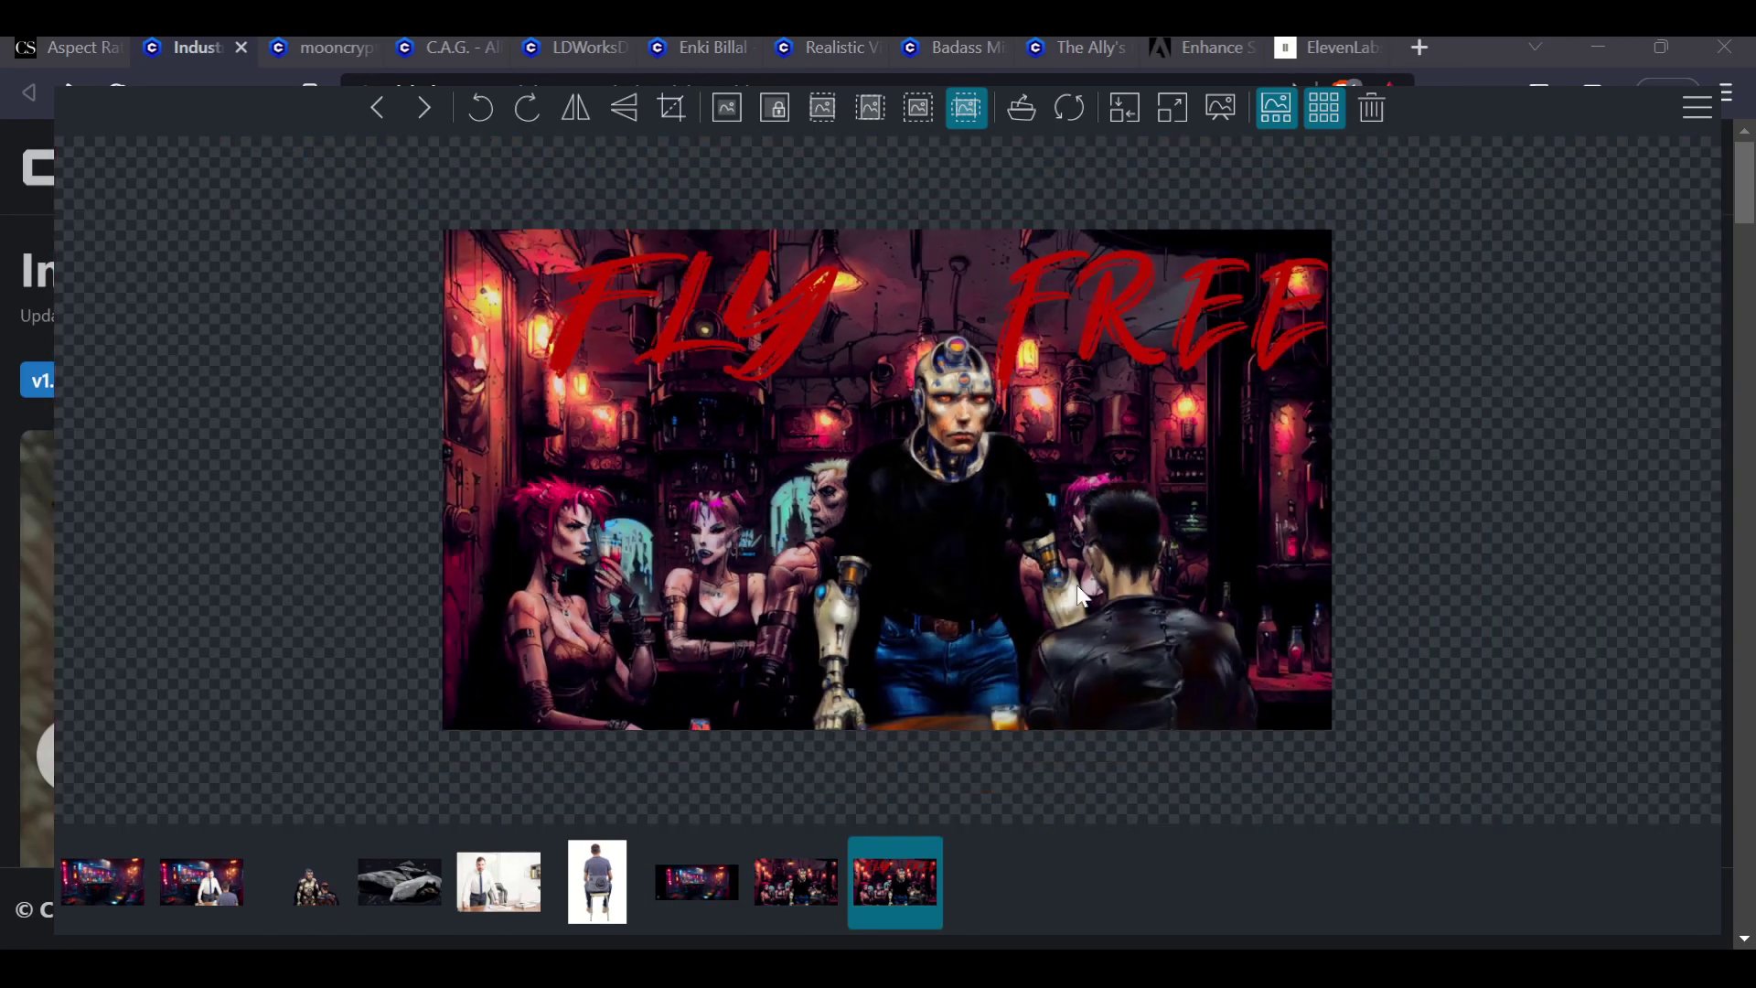